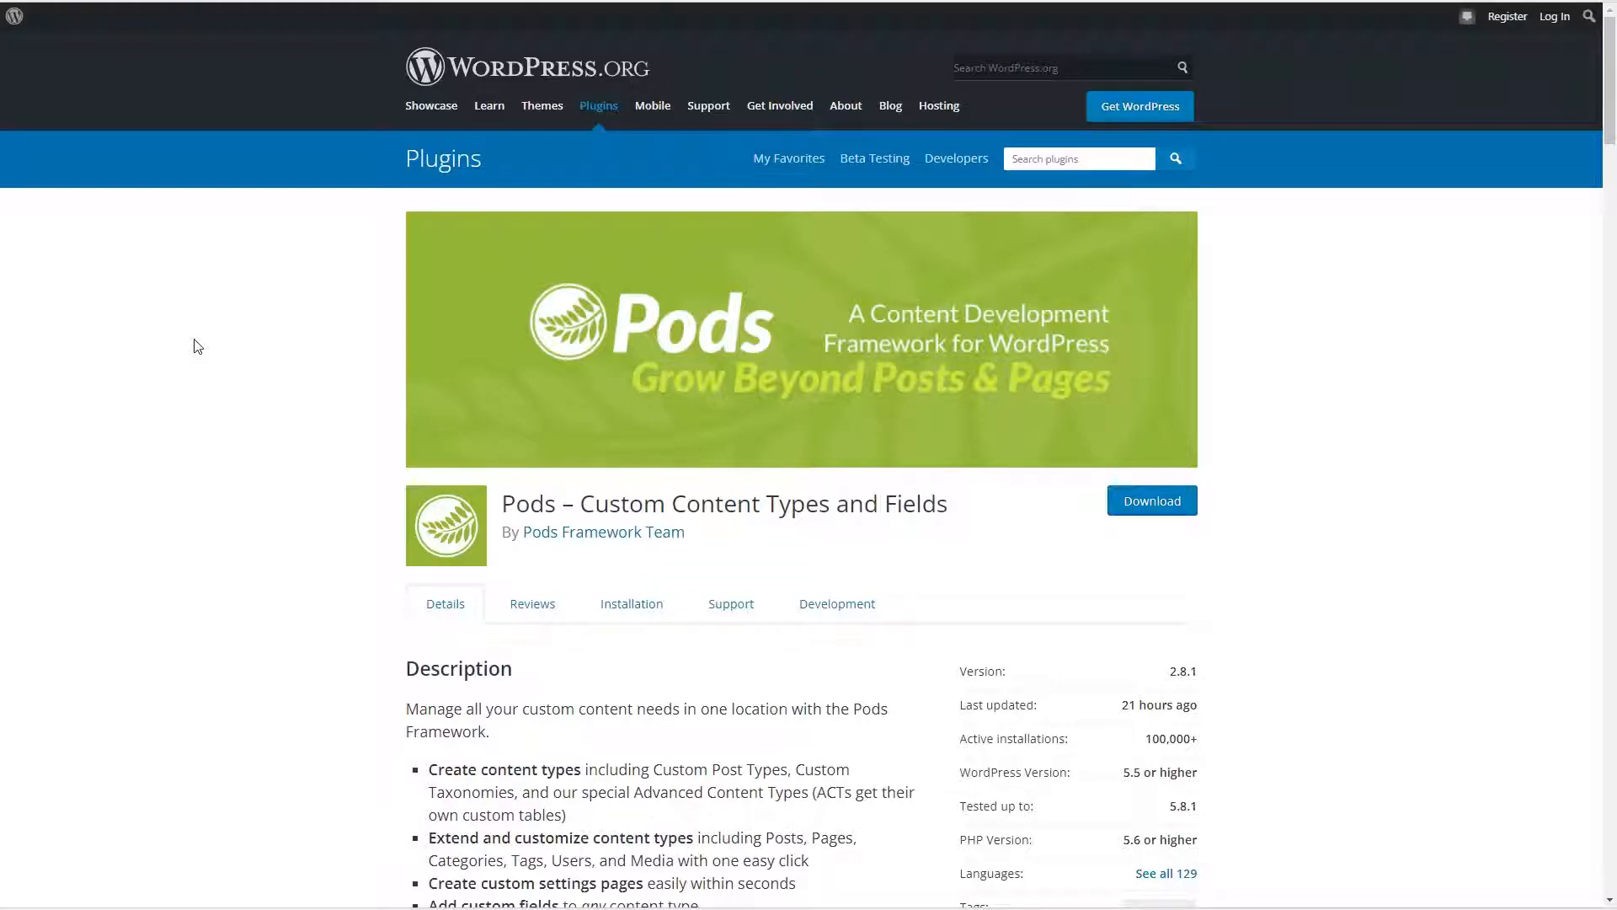
# Step: Review the Pods plugin's description, version details and ratings on WordPress.org, and browse the topics in its support forum
pyautogui.scroll(-2, 196, 346)
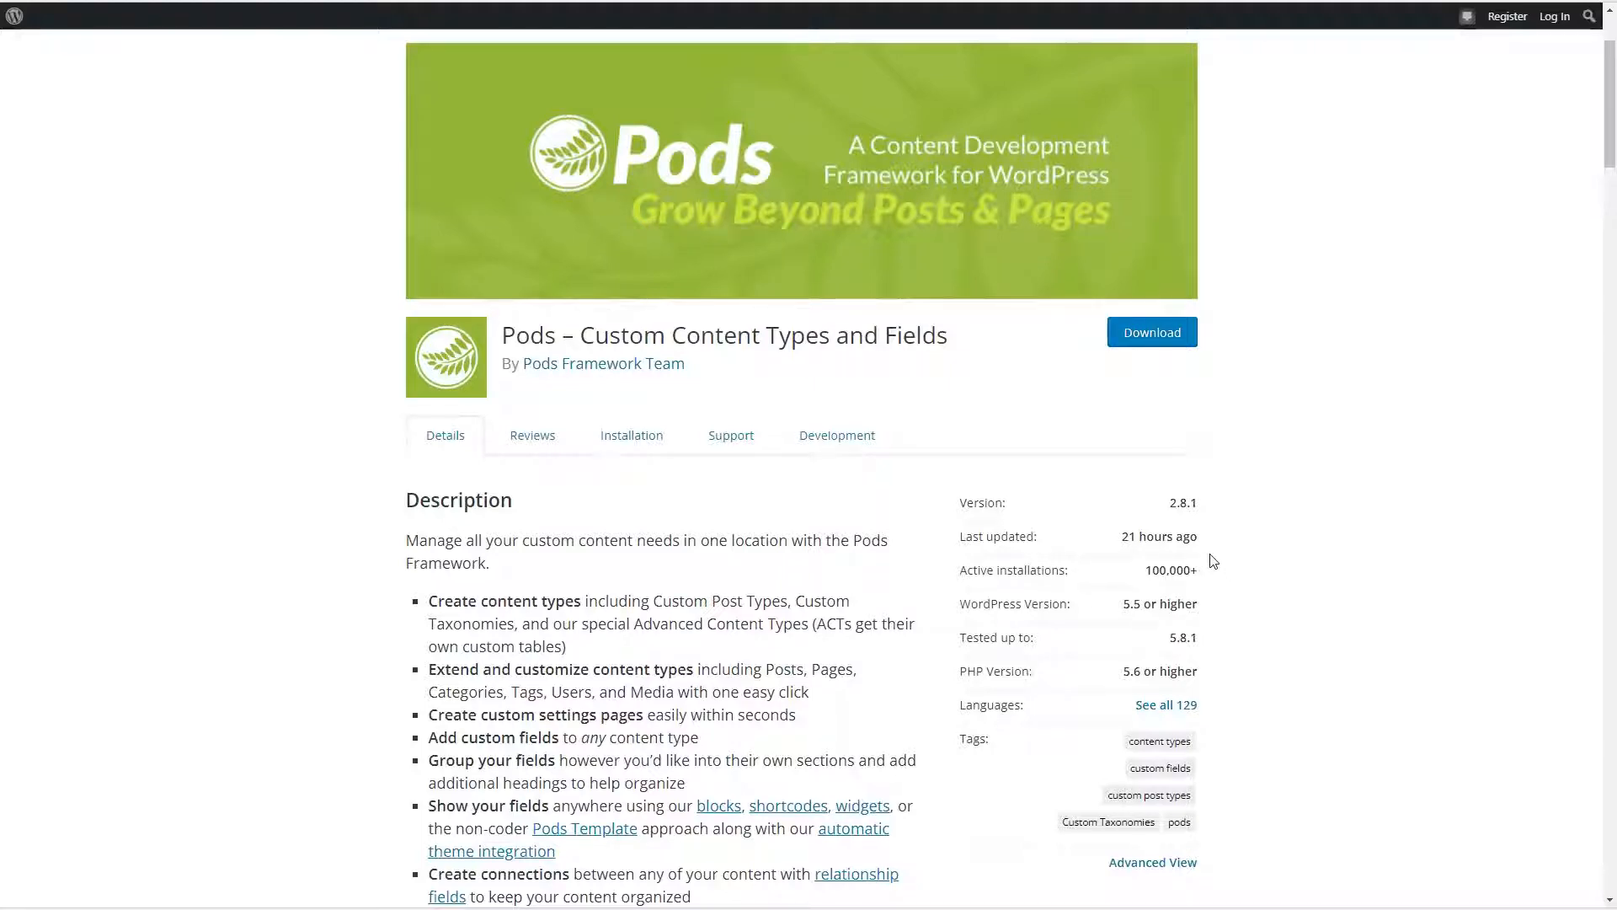
pyautogui.scroll(-4, 1213, 561)
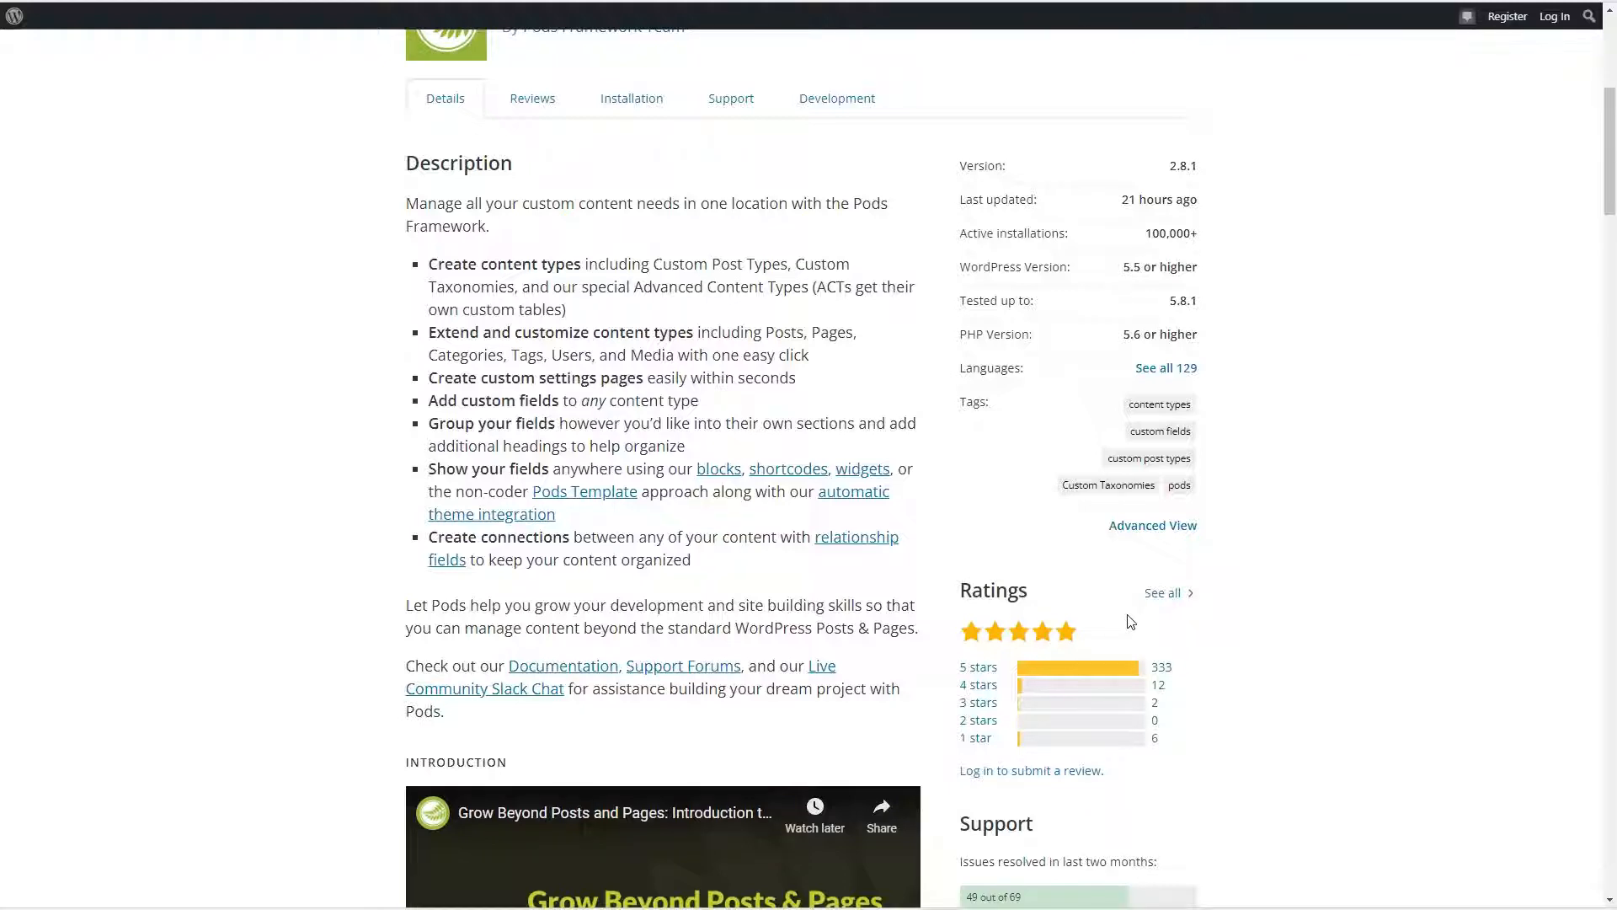
pyautogui.scroll(-3, 1131, 622)
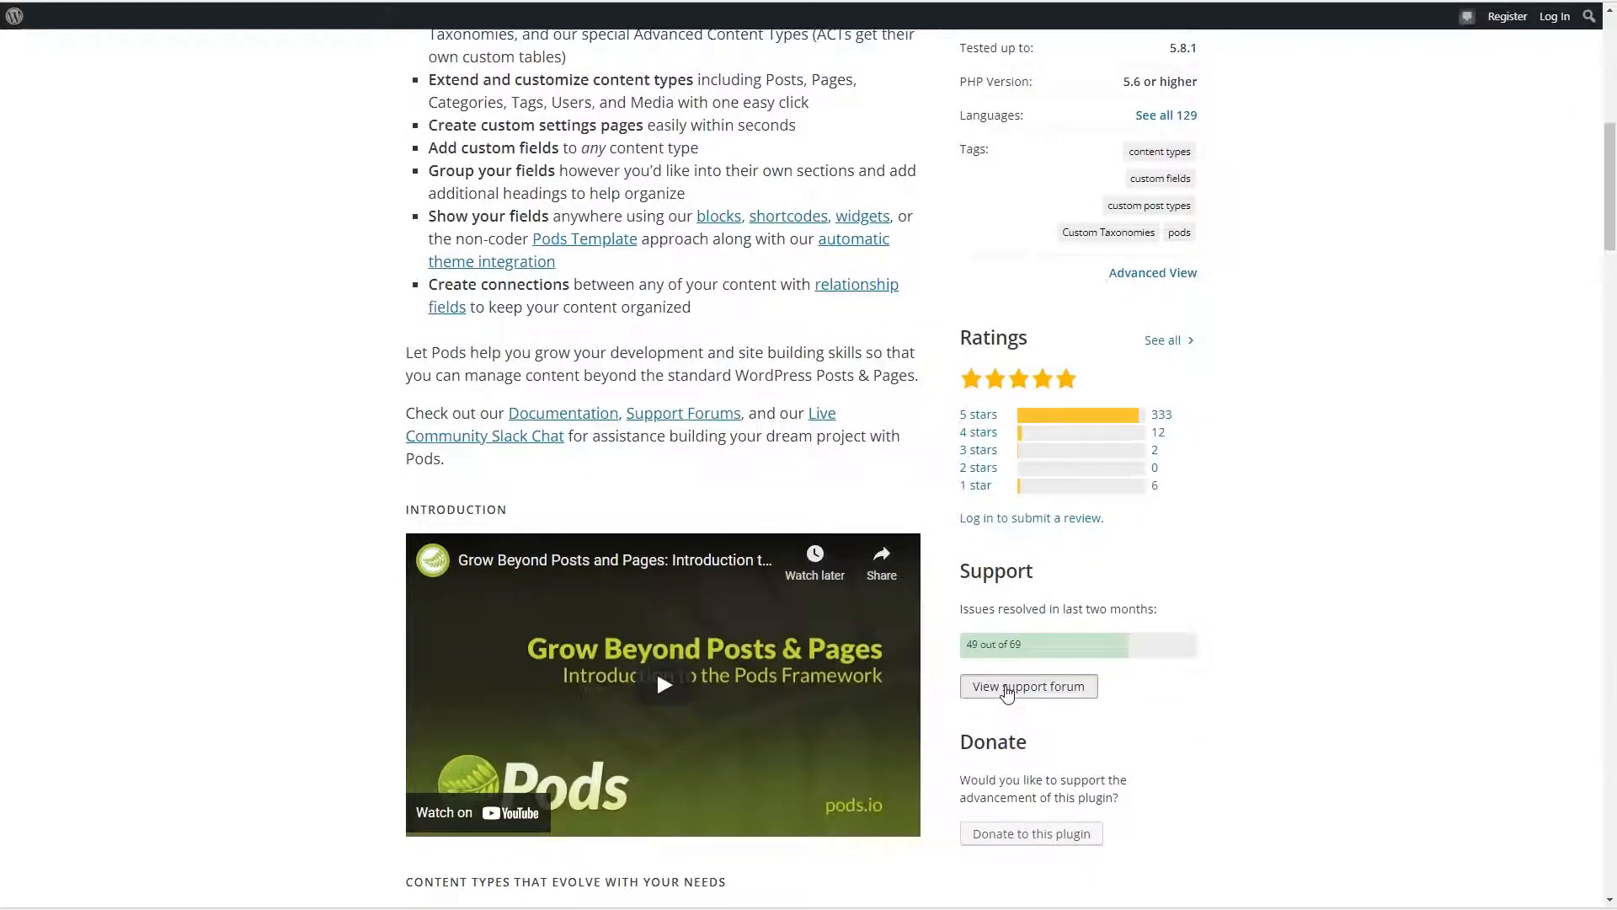
pyautogui.click(1008, 687)
pyautogui.scroll(-3, 716, 666)
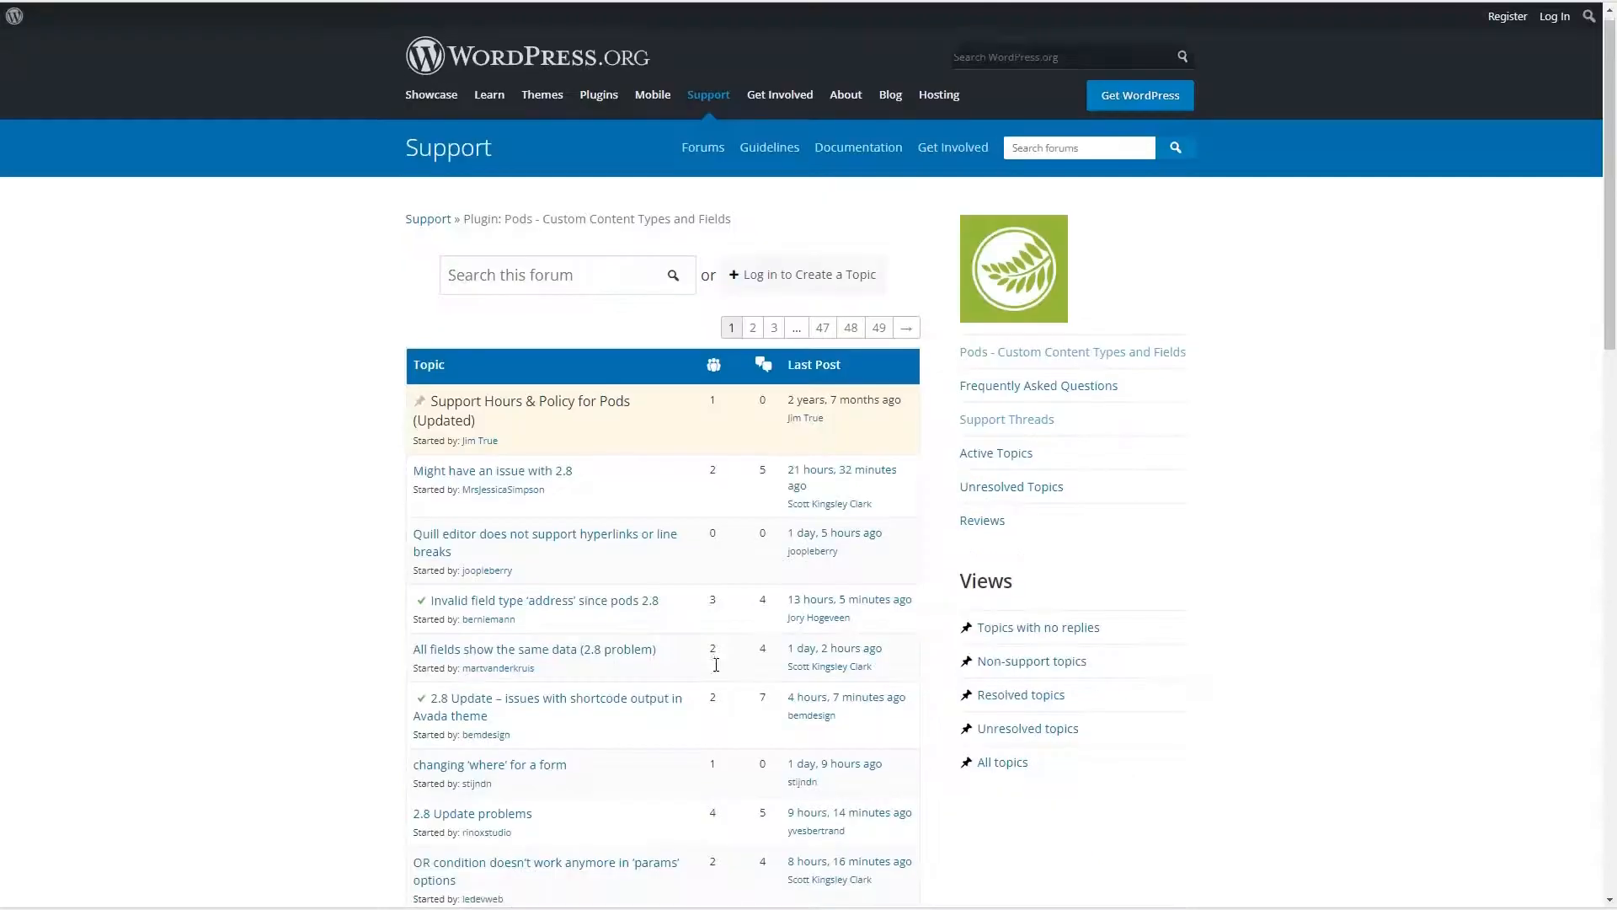
pyautogui.scroll(-5, 716, 666)
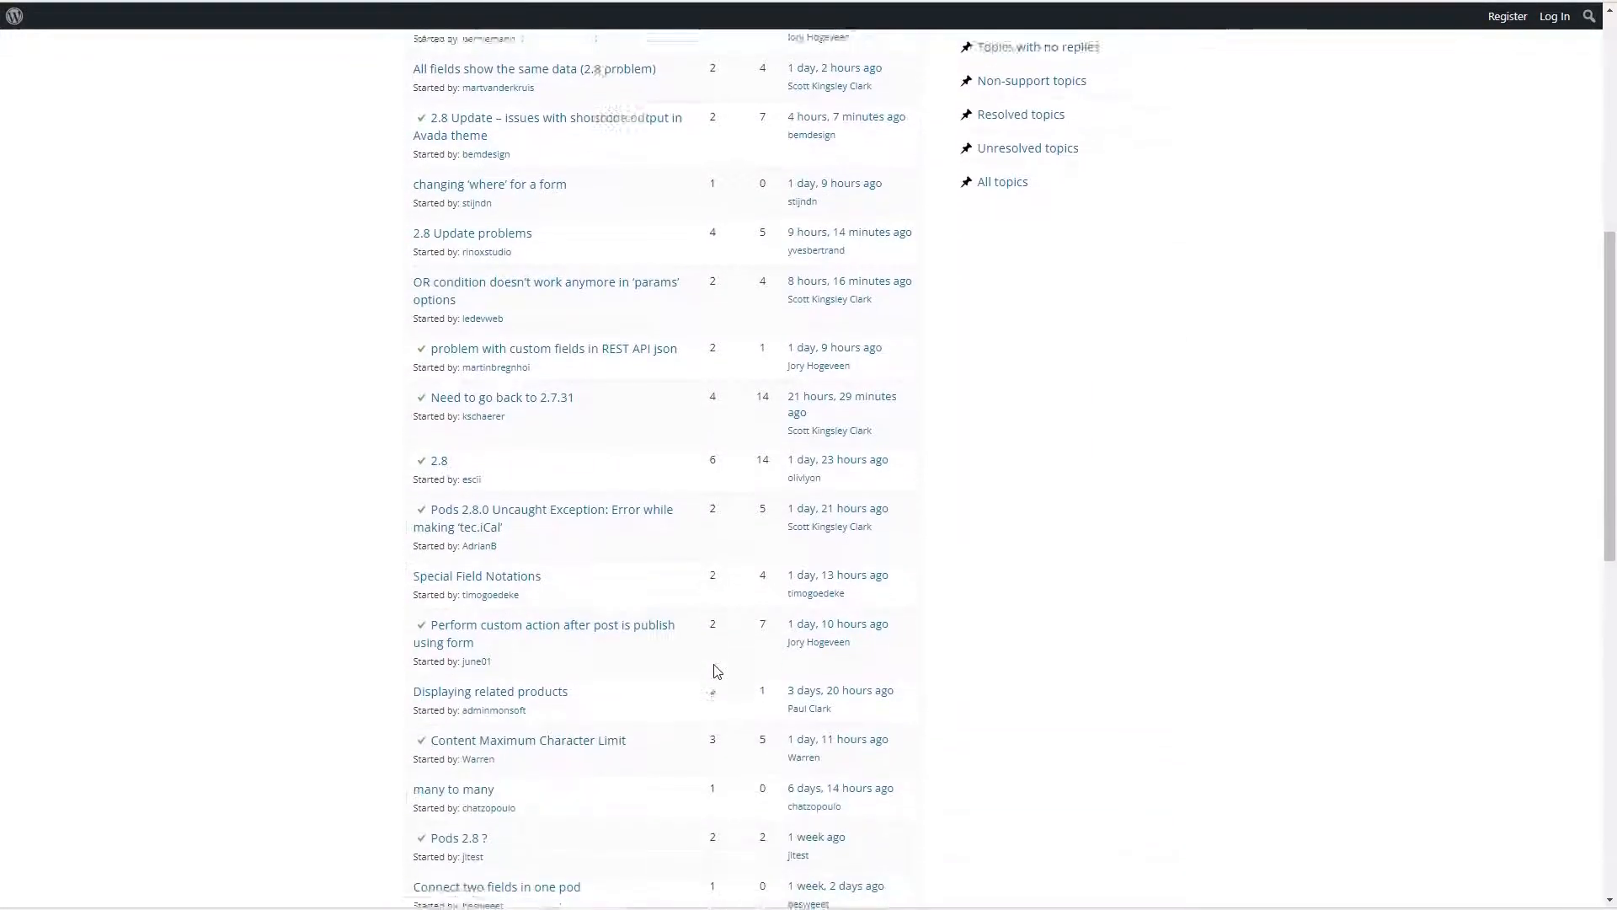
pyautogui.scroll(-3, 716, 672)
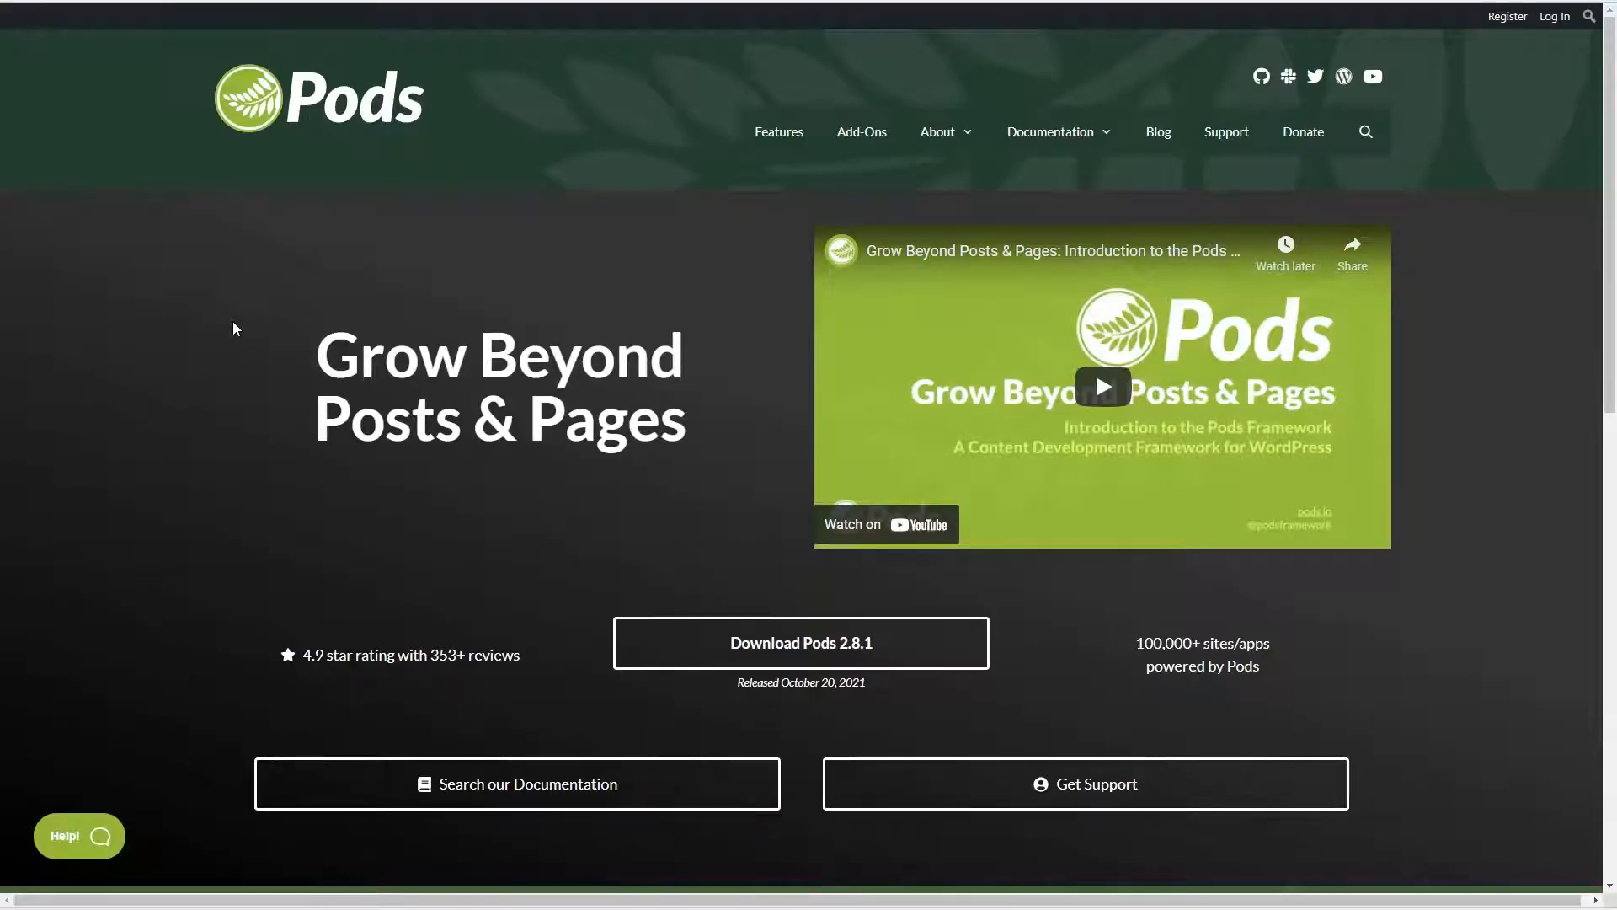
# Step: Look through the Features, Add-Ons and Donate pages of the Pods website
pyautogui.click(779, 131)
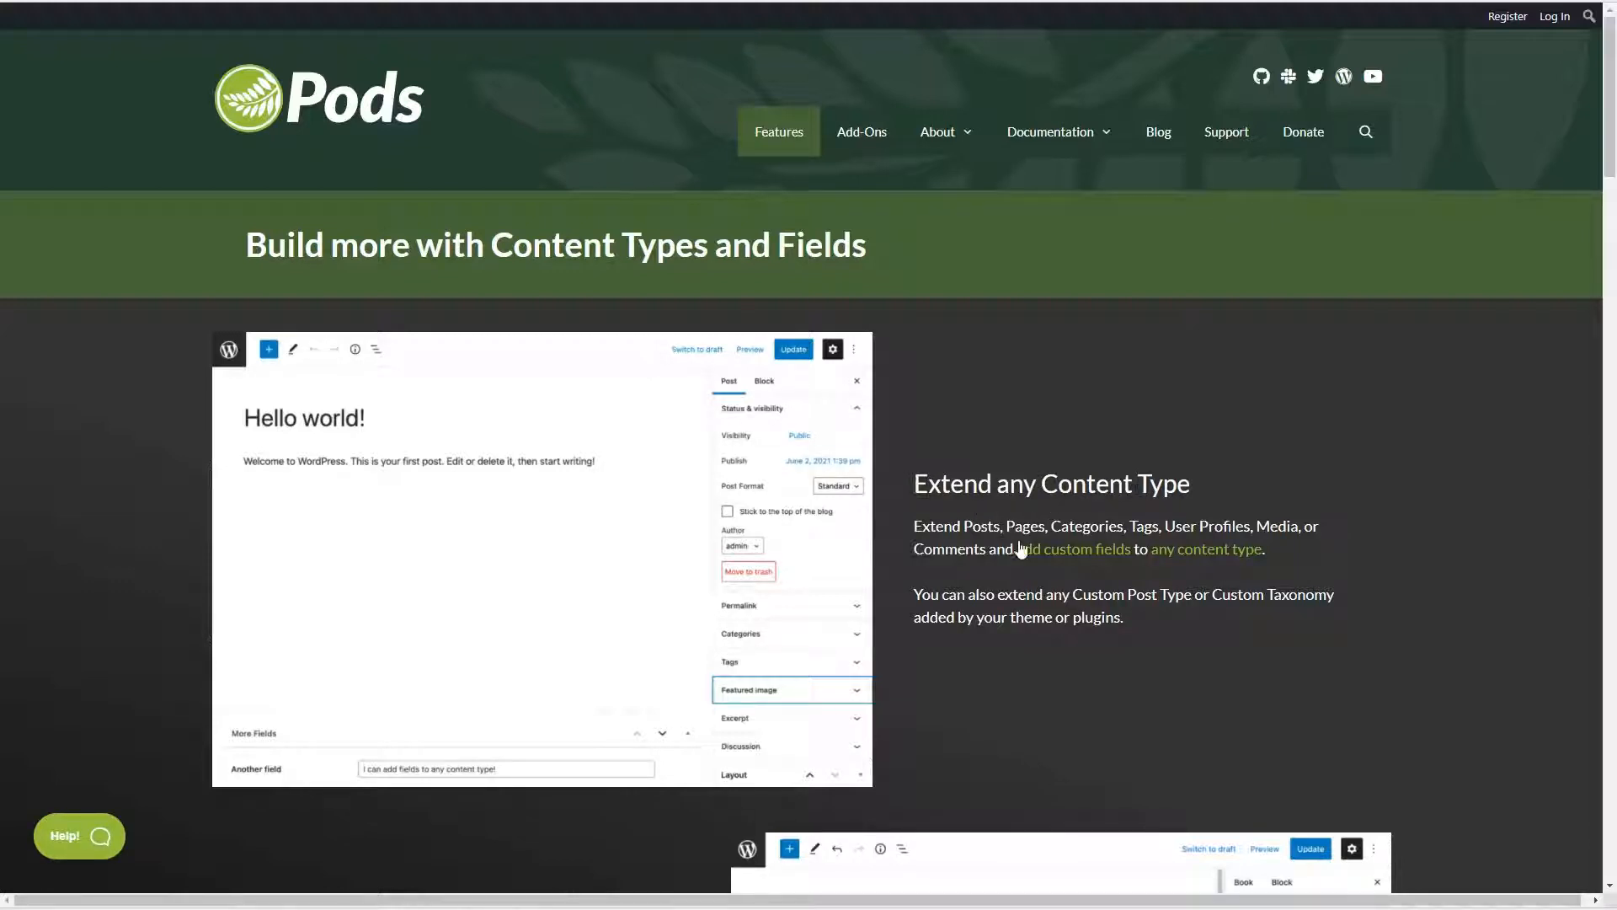
pyautogui.scroll(-5, 1011, 545)
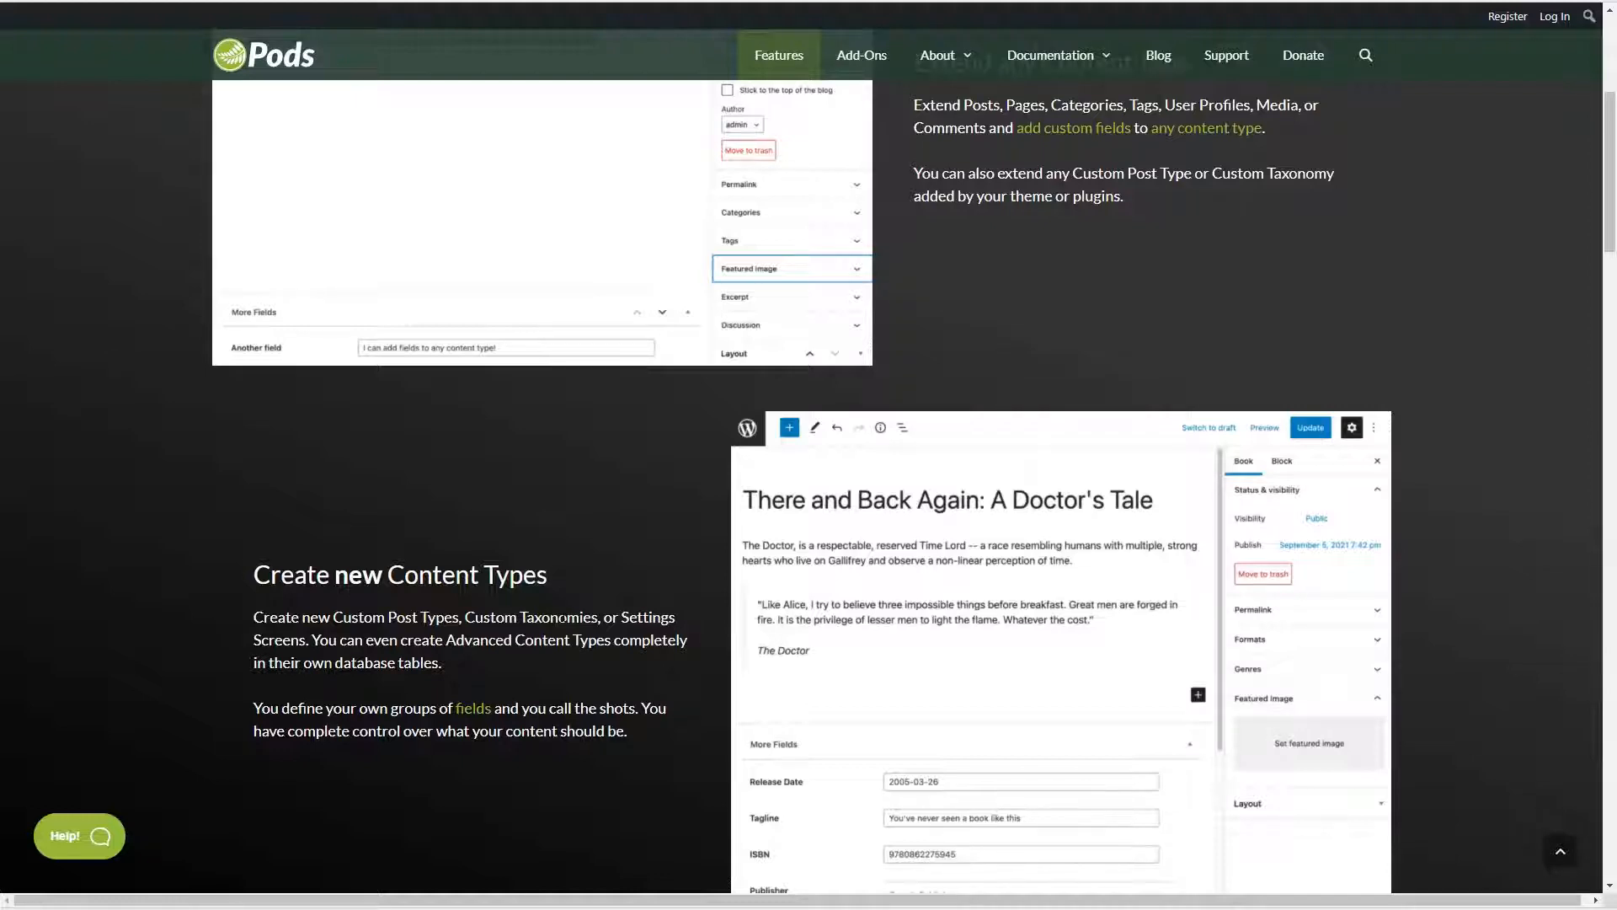
pyautogui.scroll(3, 1003, 417)
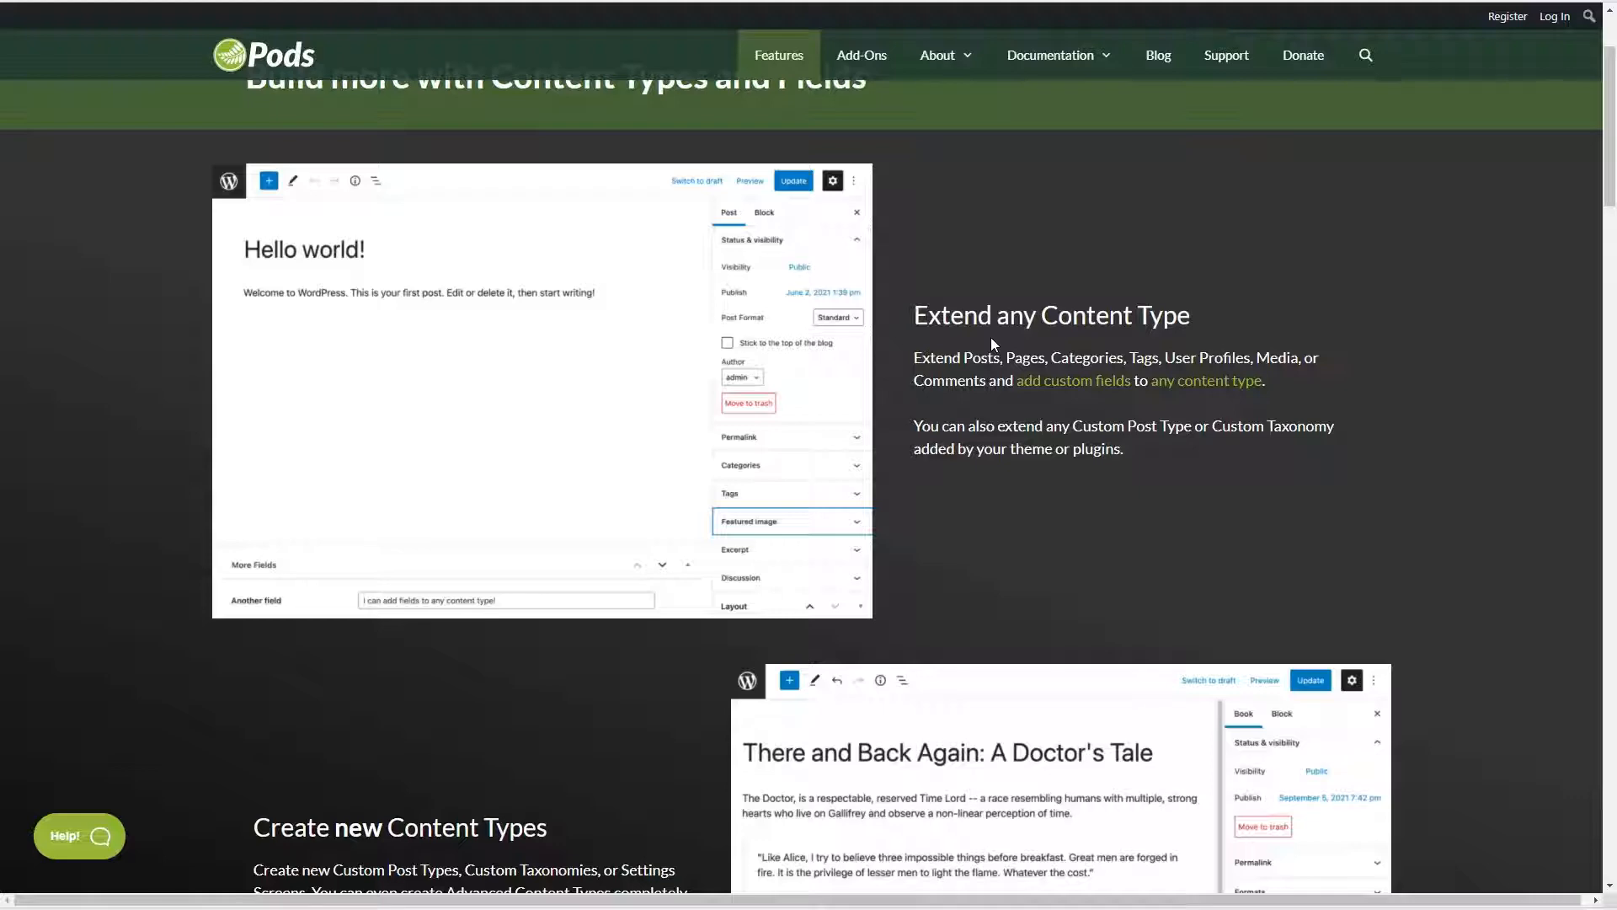
pyautogui.click(872, 71)
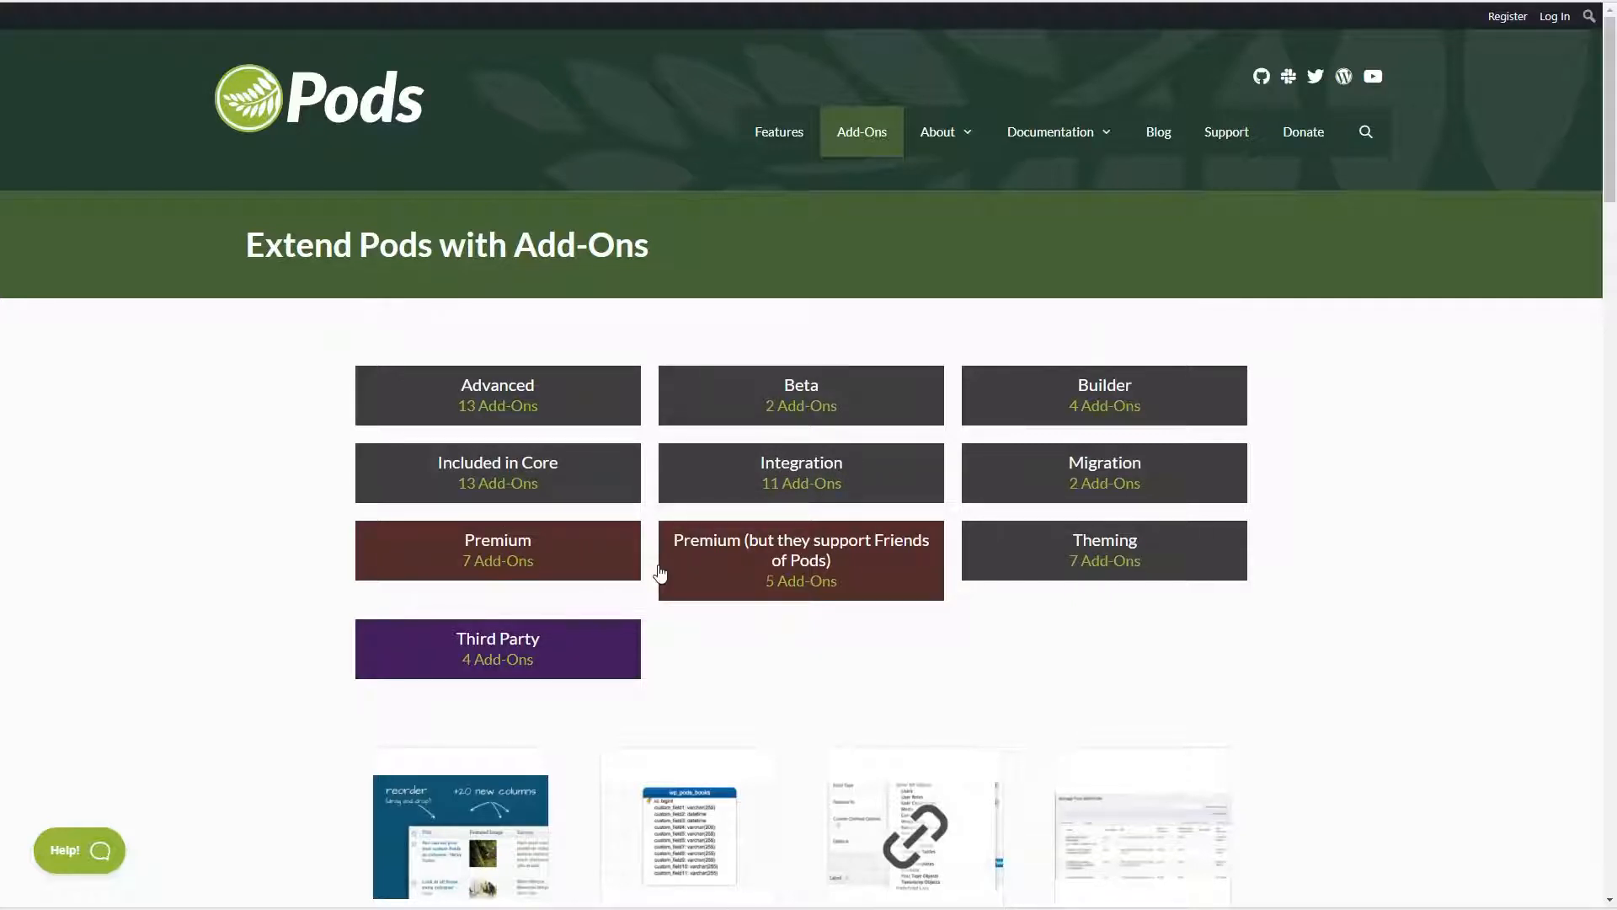
pyautogui.click(1292, 138)
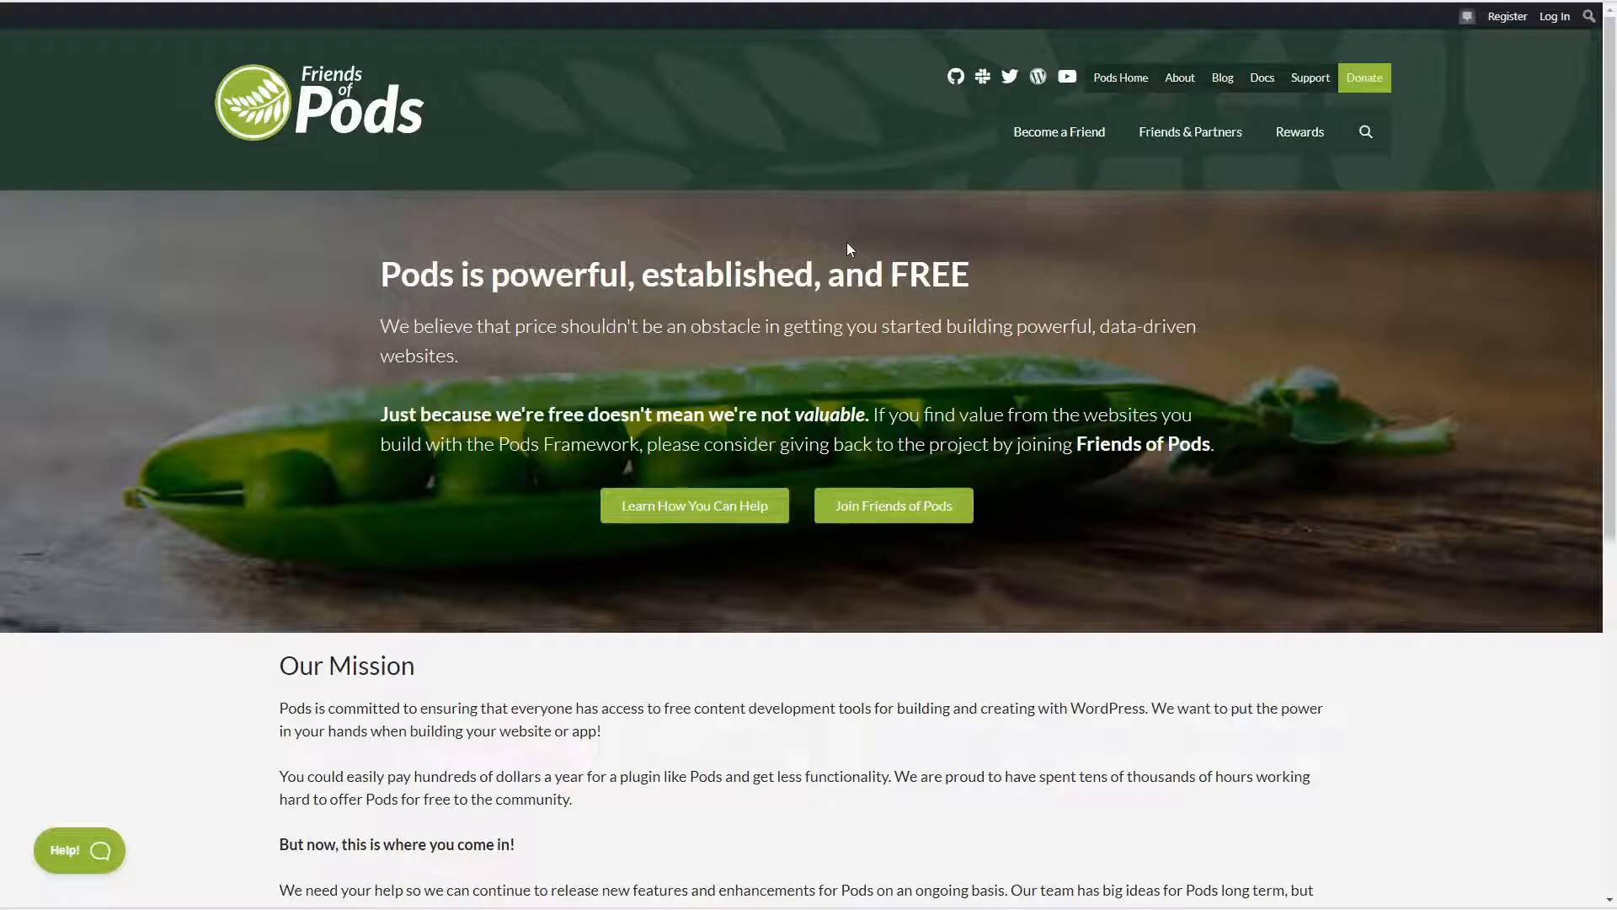
# Step: Examine the Beginner's Quick Start article in the Pods documentation
pyautogui.click(1261, 83)
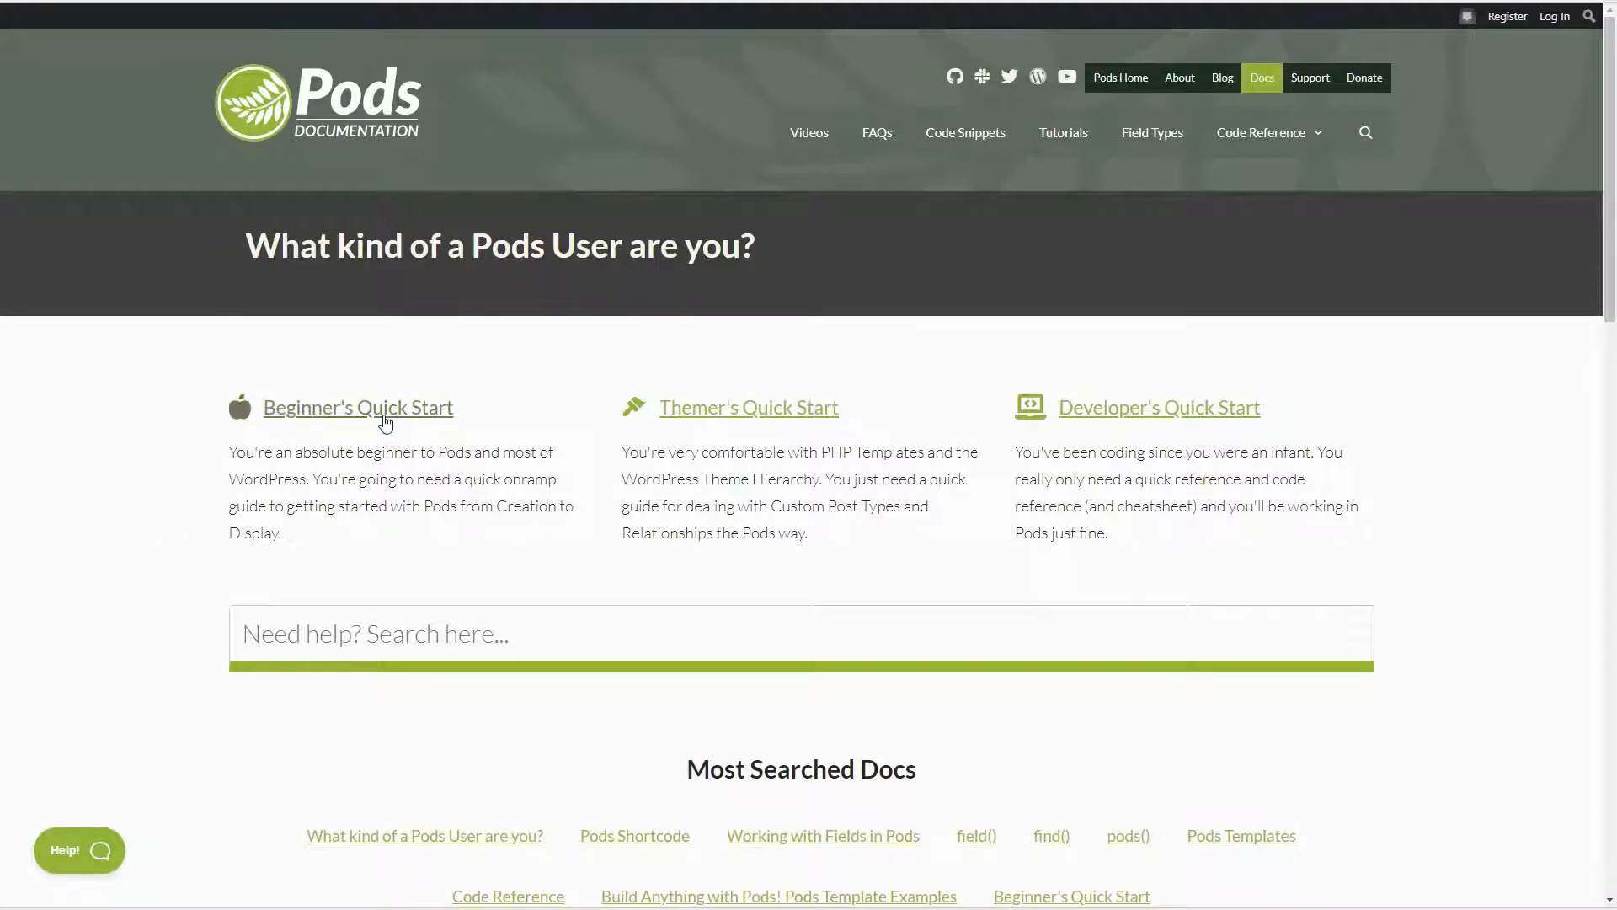
pyautogui.scroll(-4, 194, 459)
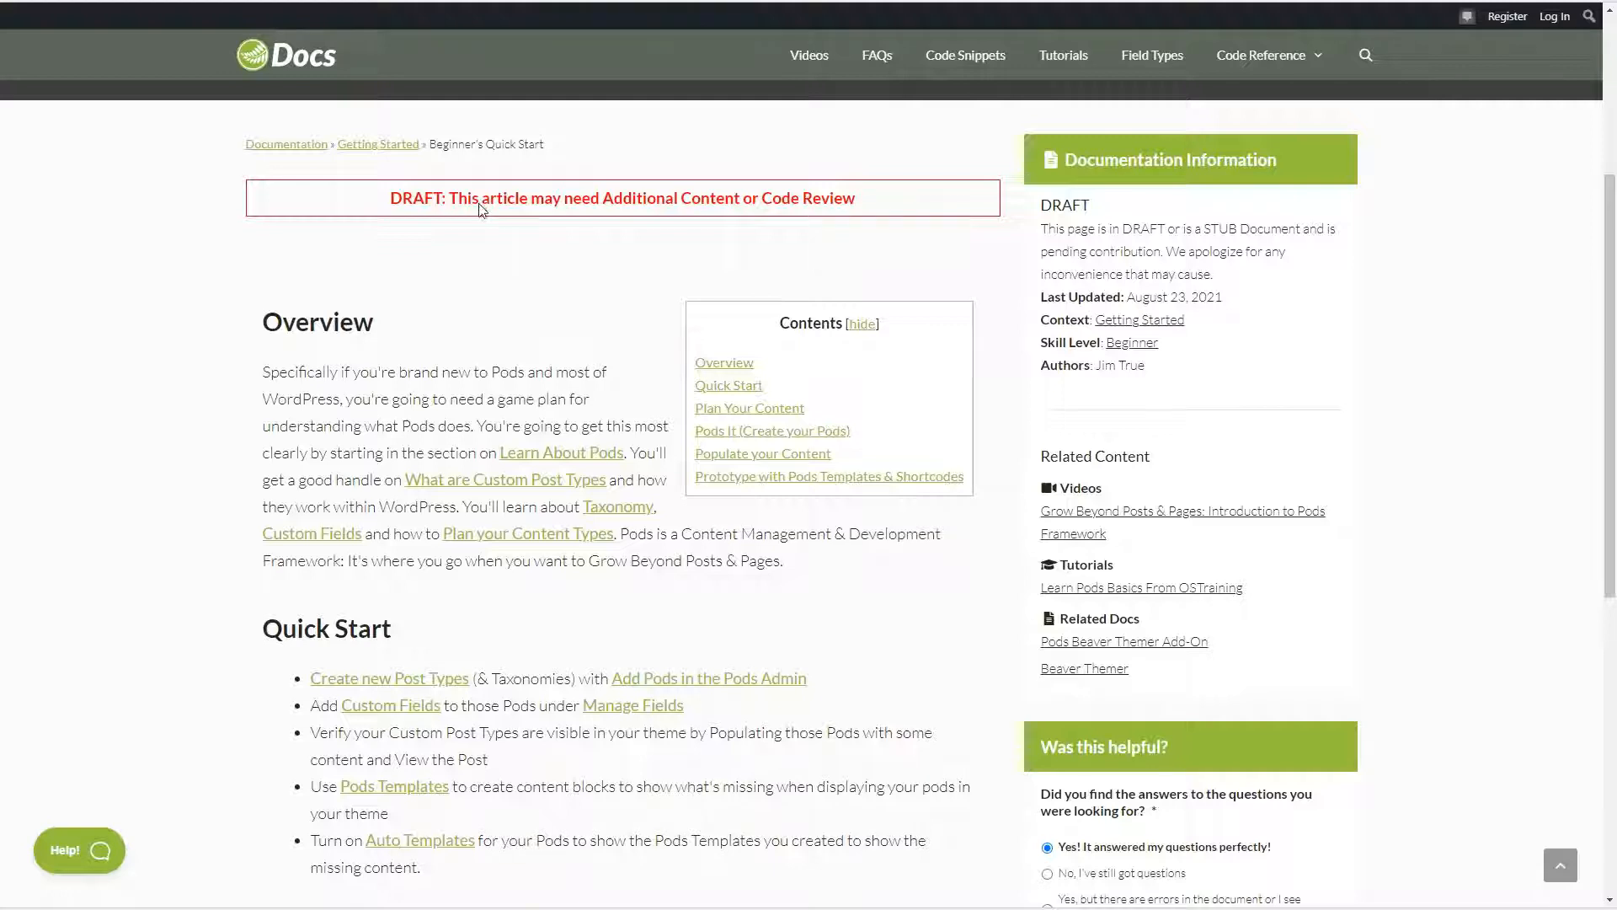
pyautogui.scroll(-5, 481, 209)
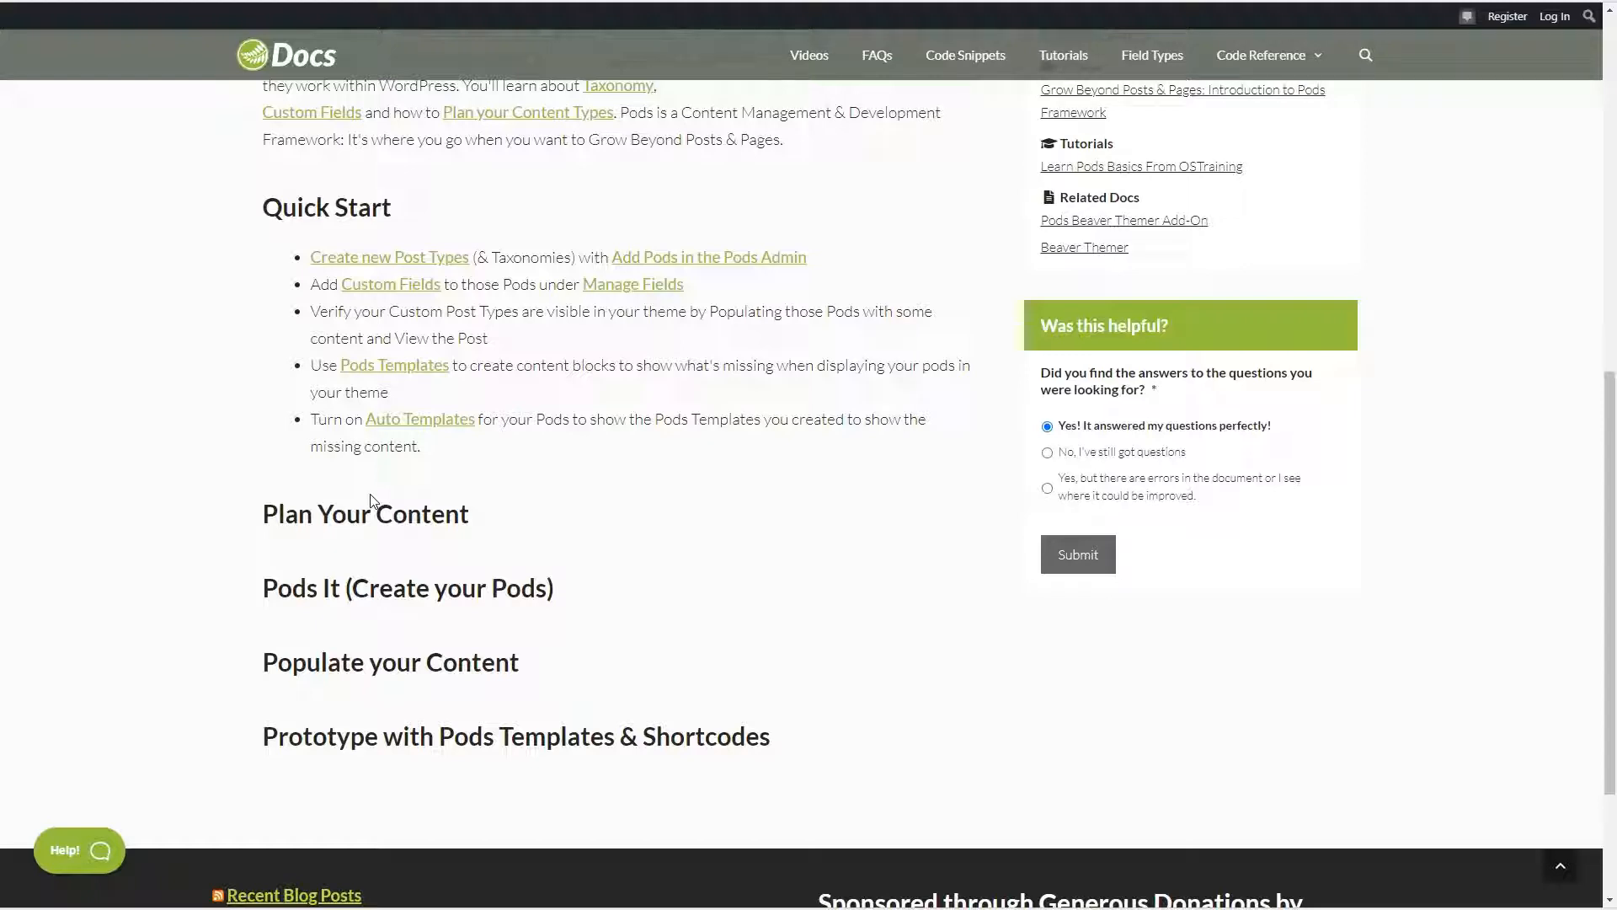
pyautogui.scroll(5, 370, 501)
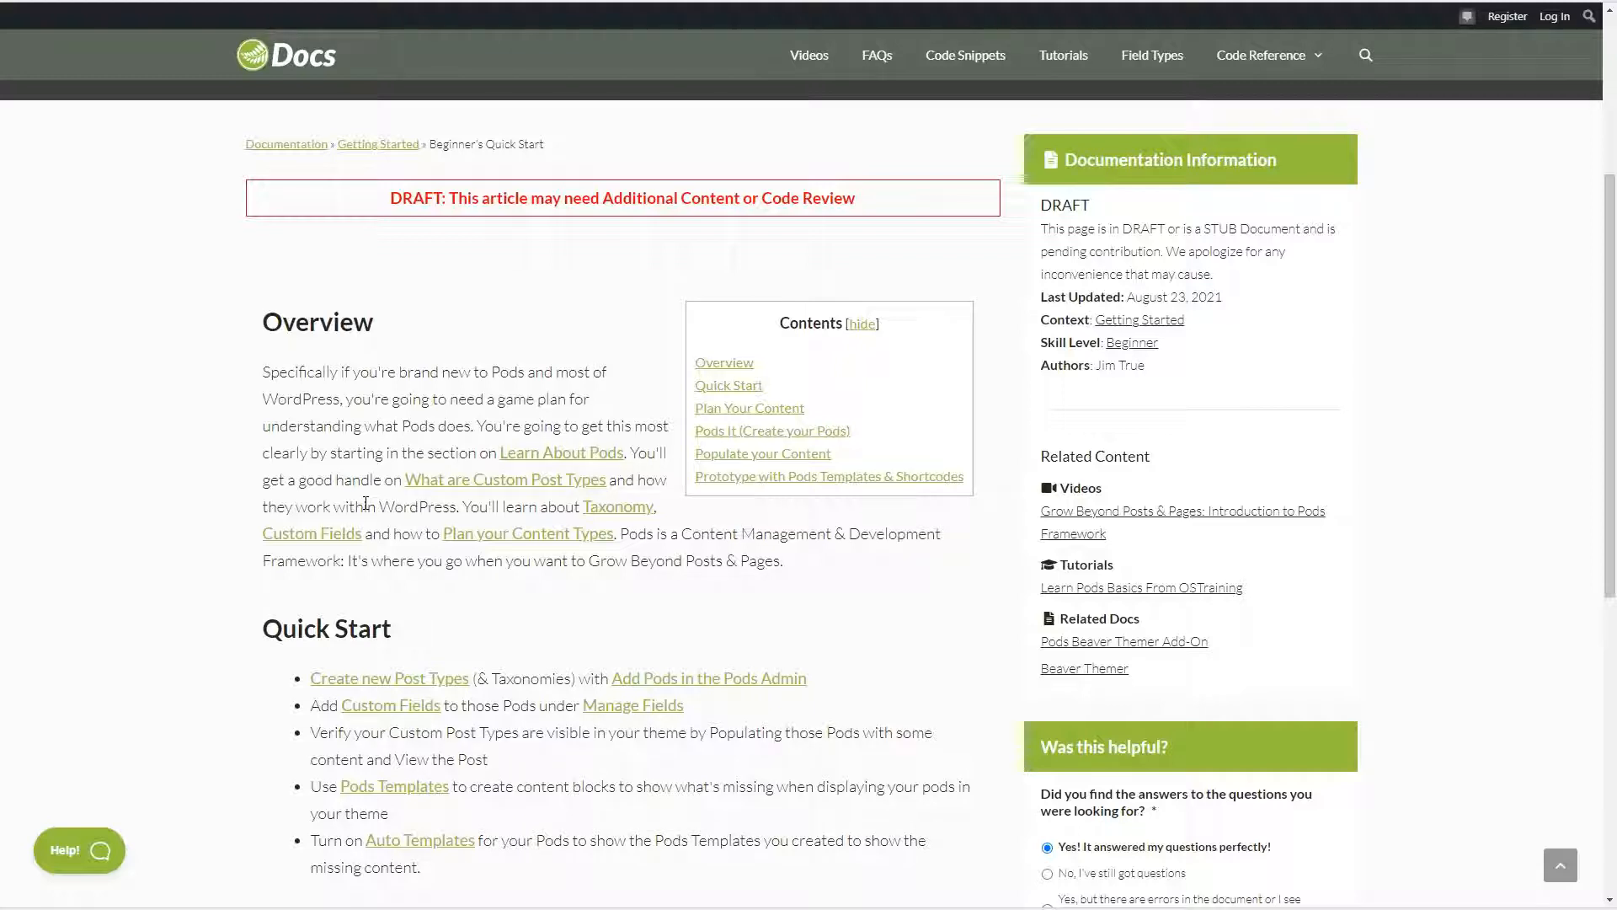
pyautogui.scroll(2, 366, 503)
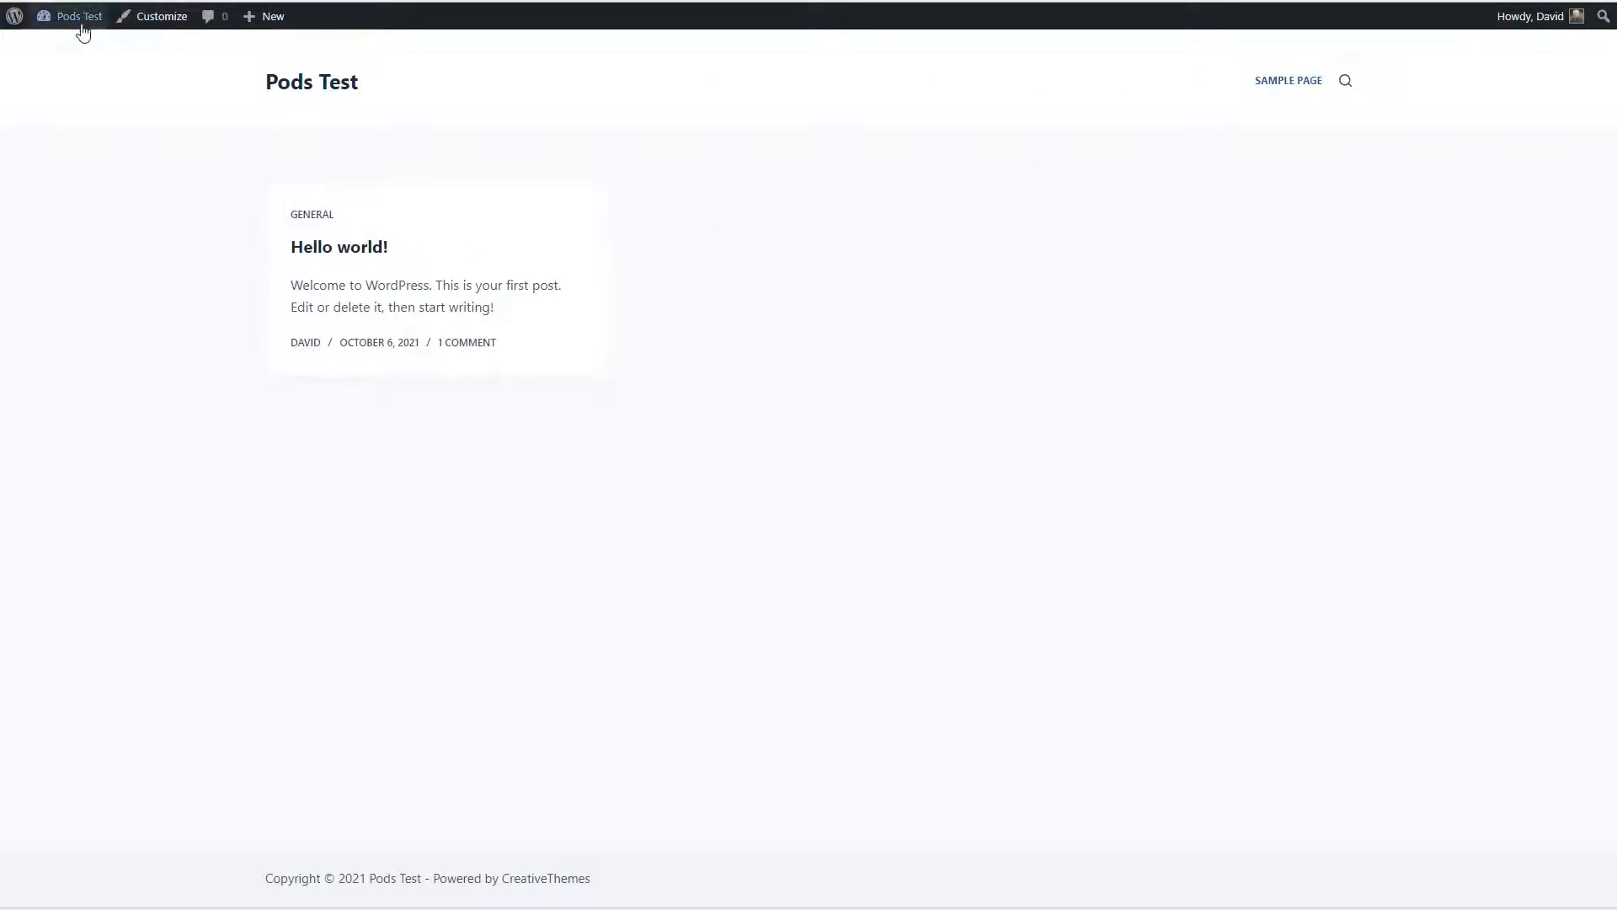
# Step: Search for "pods" among the available plugins of the Pods Test site, and install and activate Pods – Custom Content Types and Fields
pyautogui.moveTo(78, 24)
pyautogui.click(66, 71)
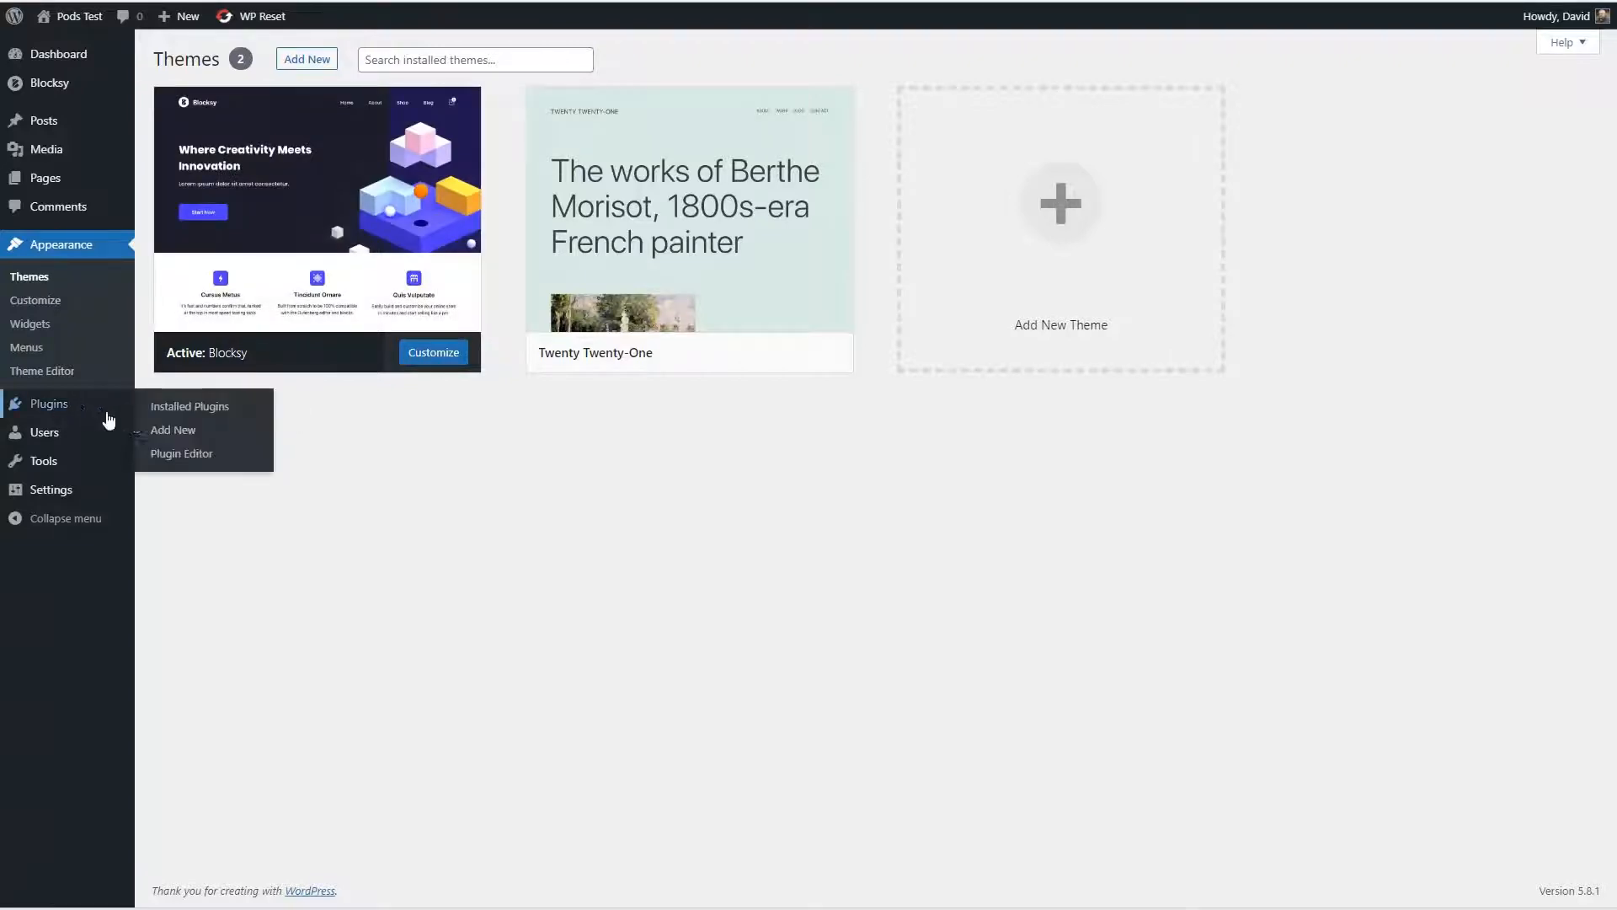
pyautogui.click(49, 403)
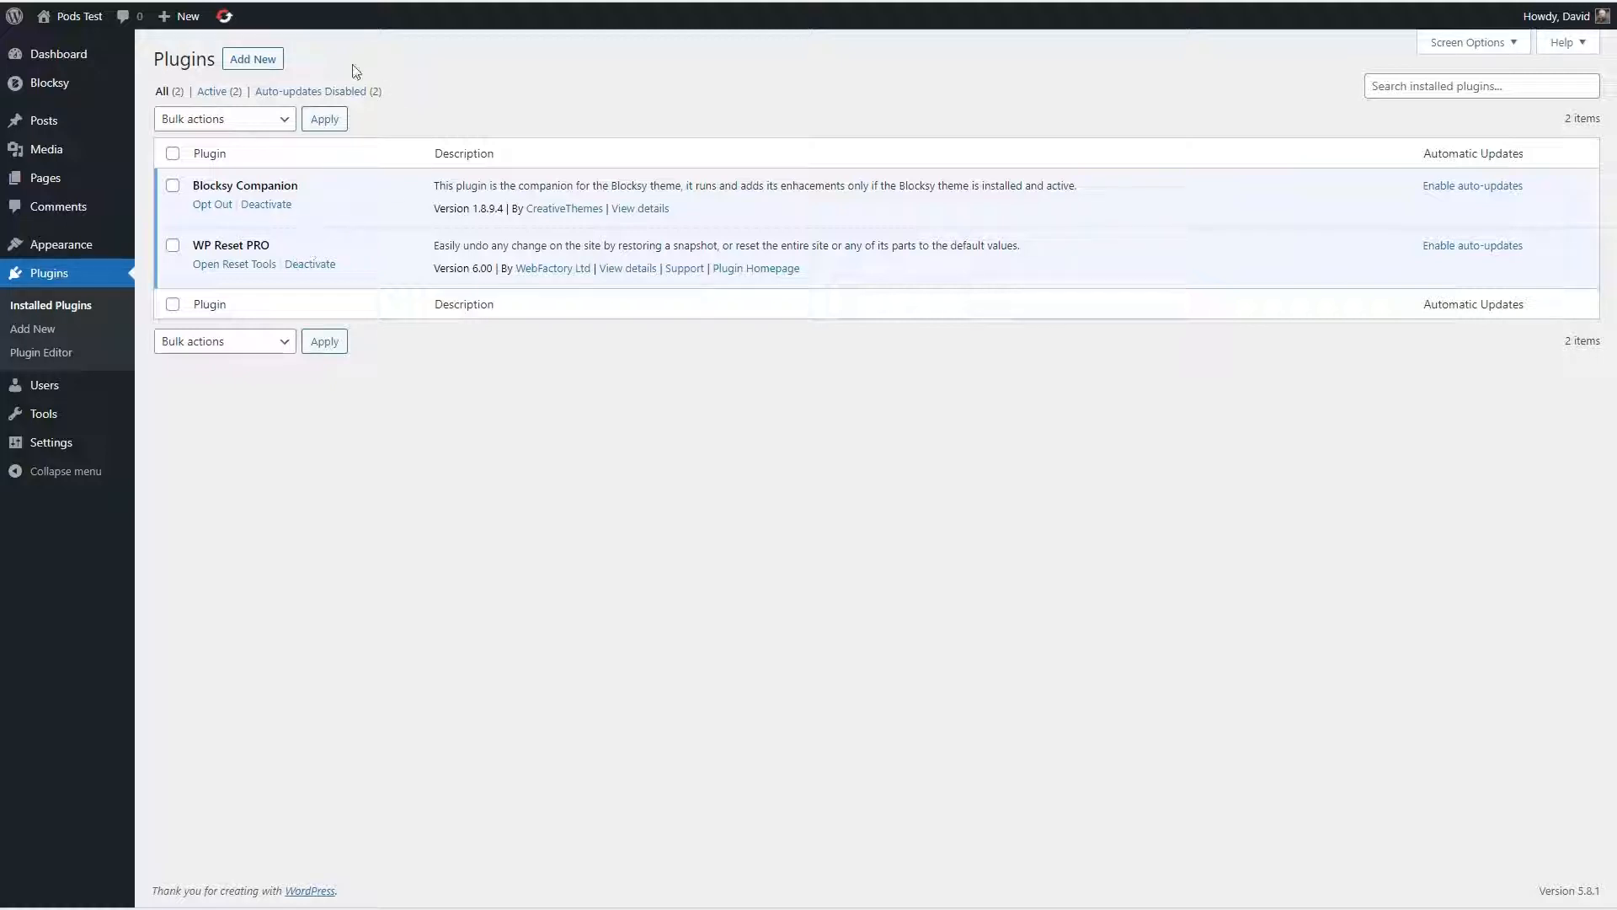
pyautogui.click(262, 61)
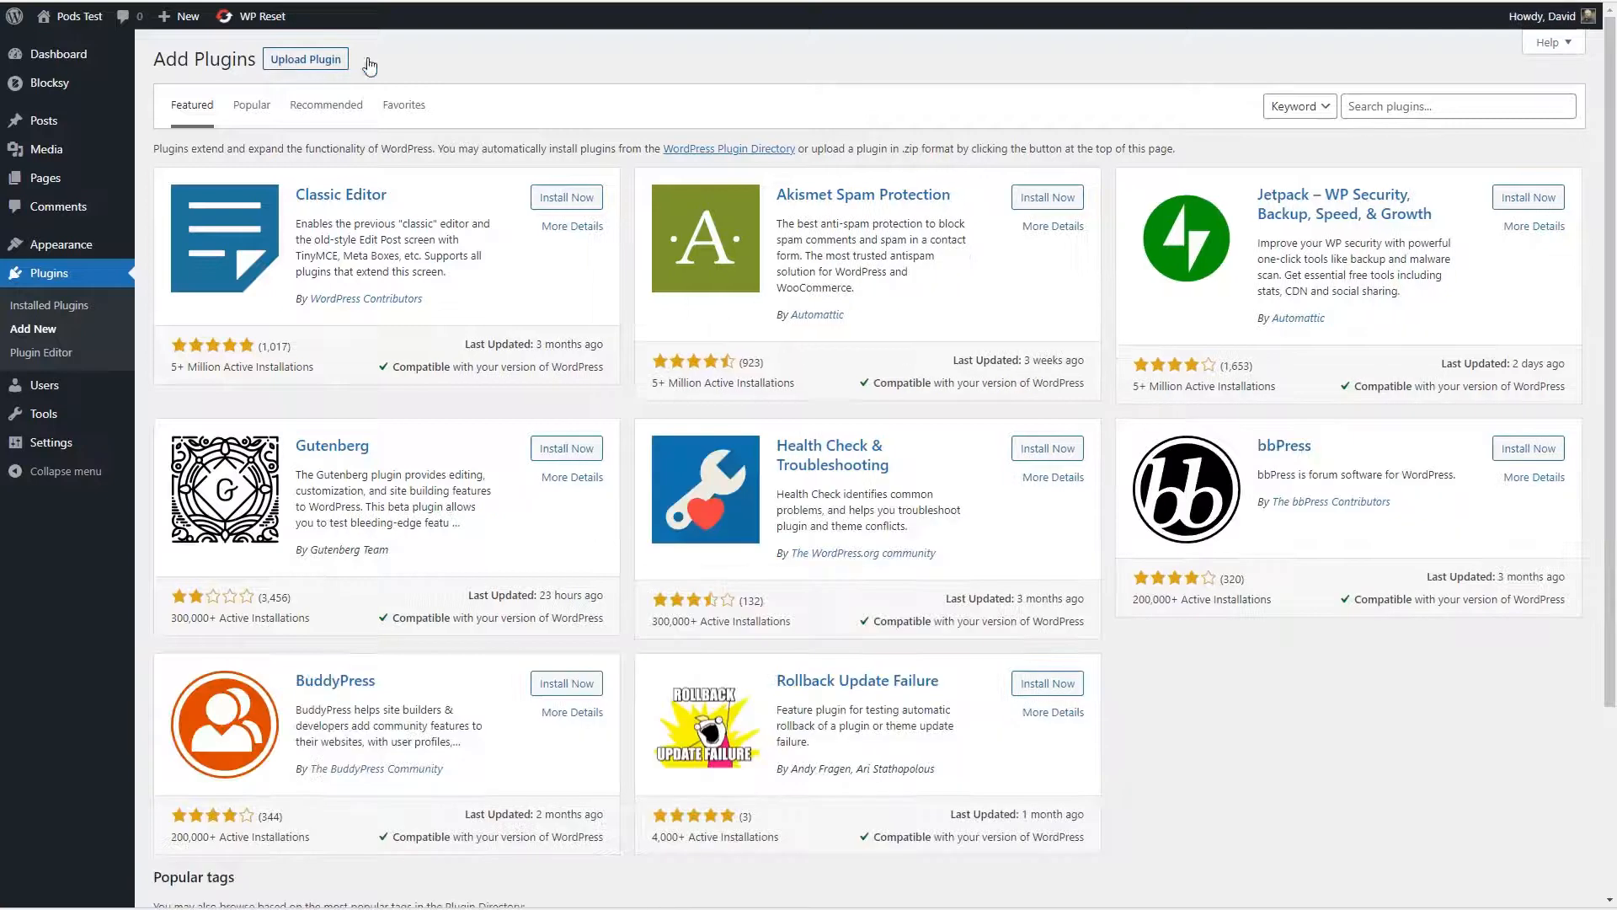
pyautogui.click(1382, 101)
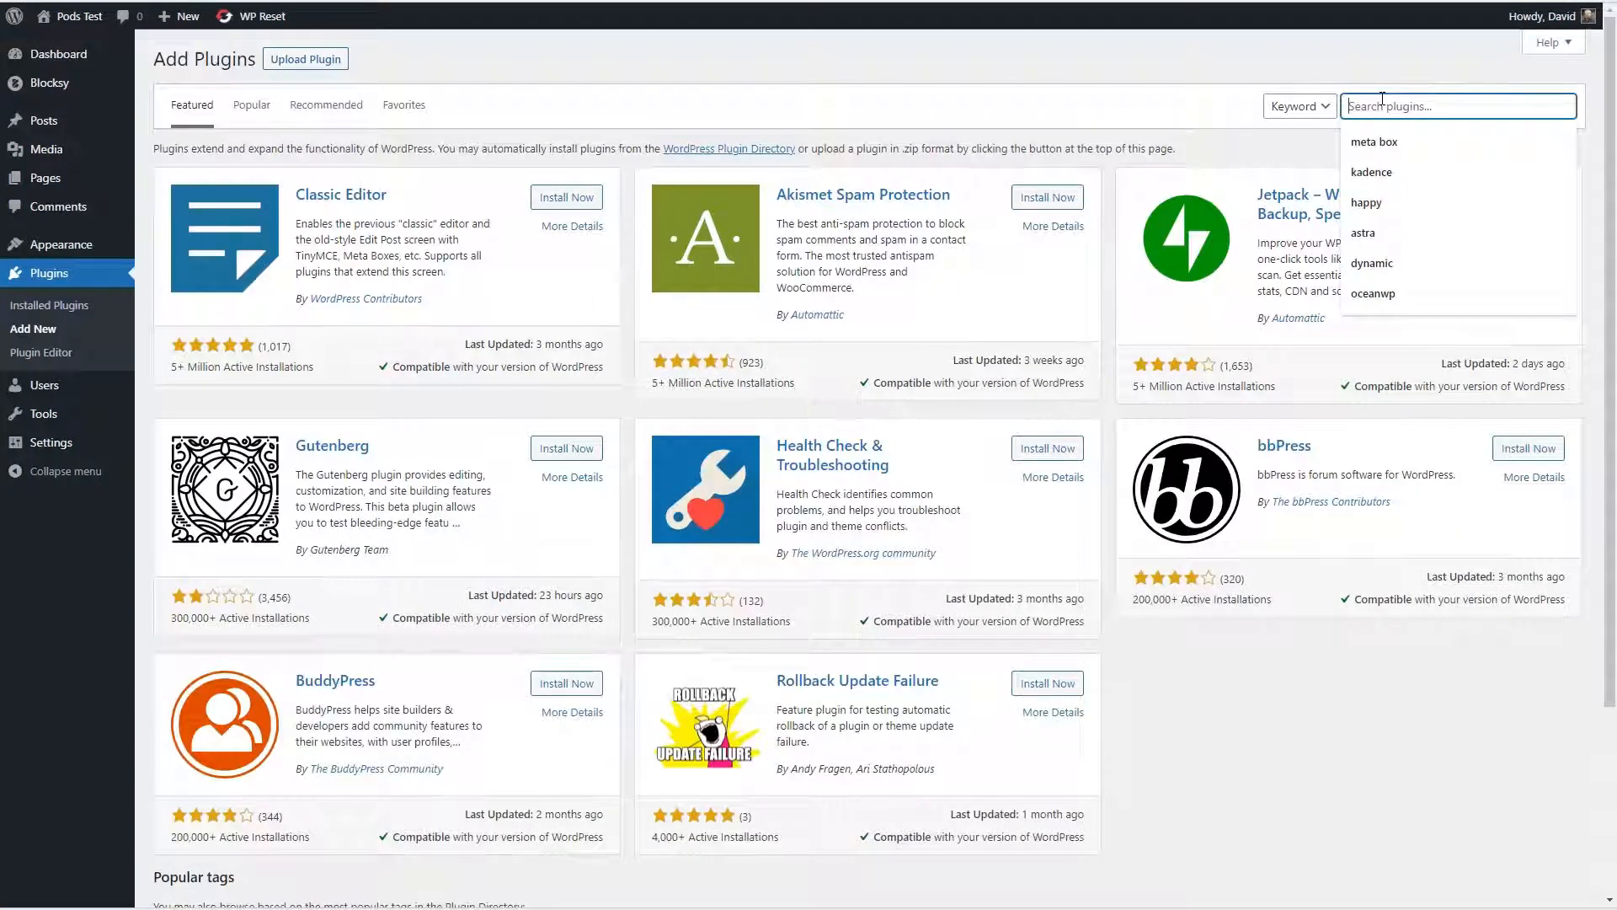
pyautogui.write('pods')
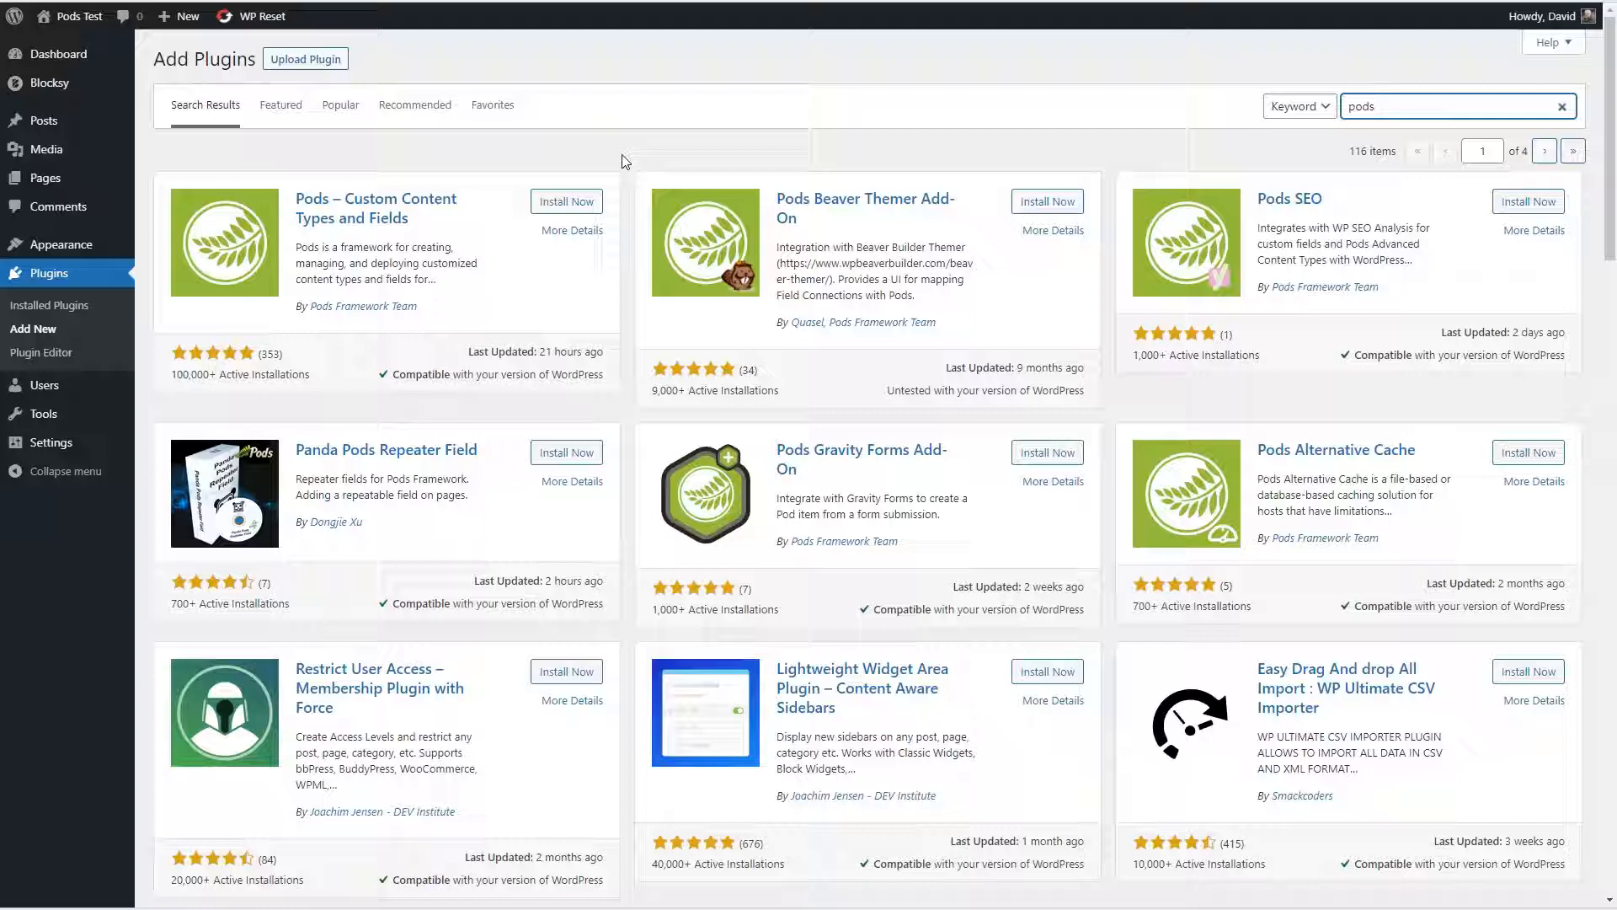
pyautogui.click(556, 204)
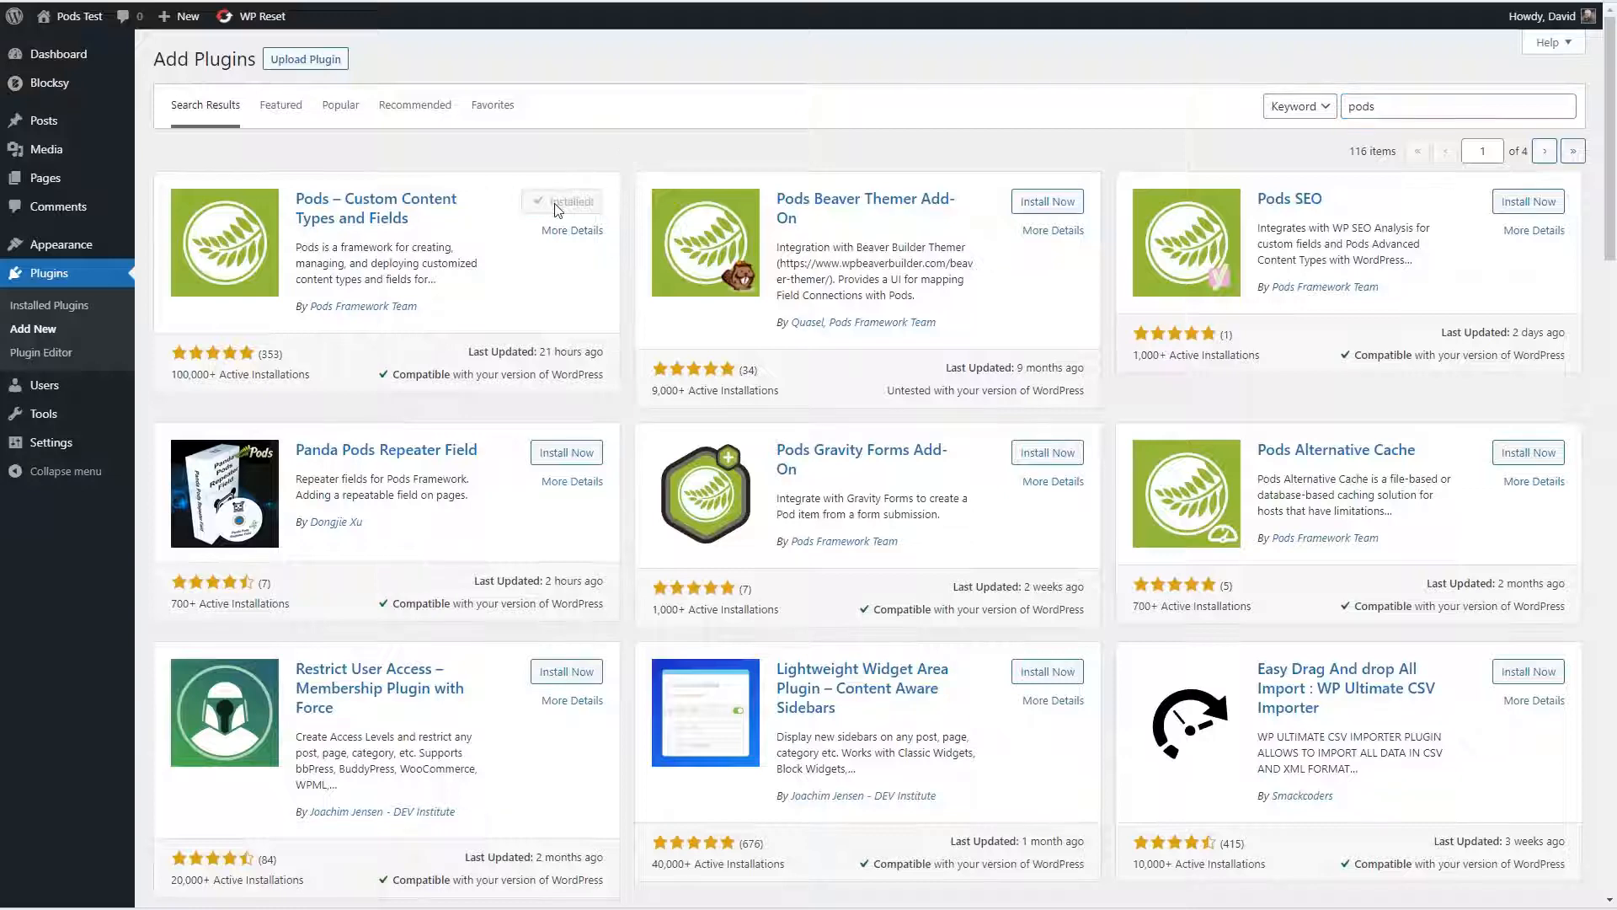
pyautogui.click(560, 203)
# Step: Examine the Pods administration pages for new pods, components, pod templates, settings, and cleanup and reset
pyautogui.moveTo(106, 493)
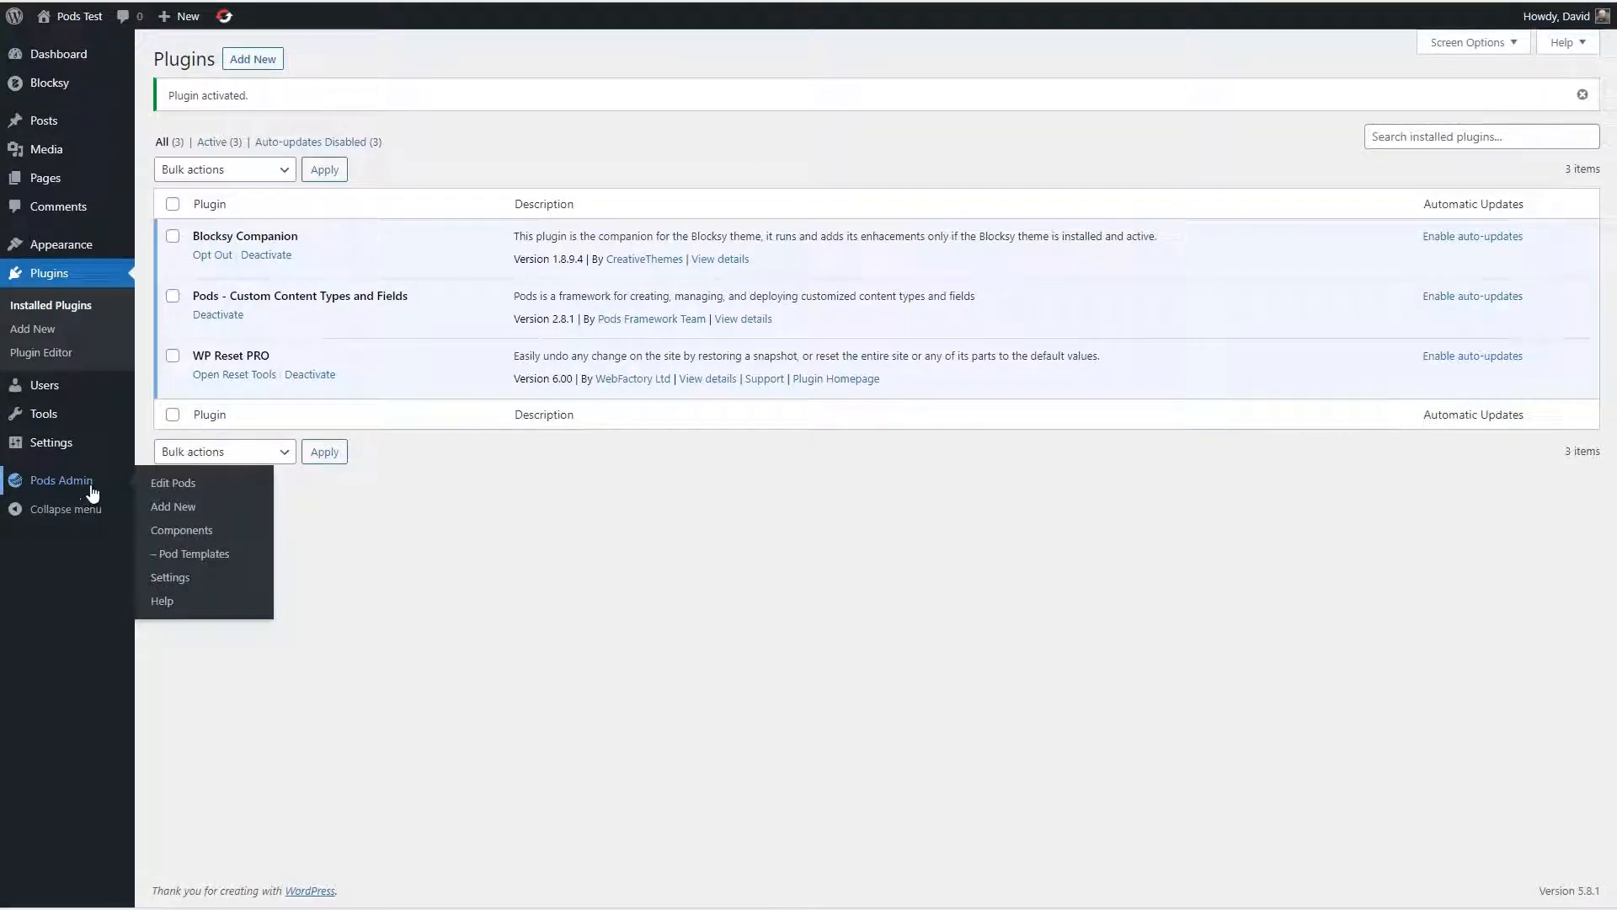
pyautogui.click(173, 506)
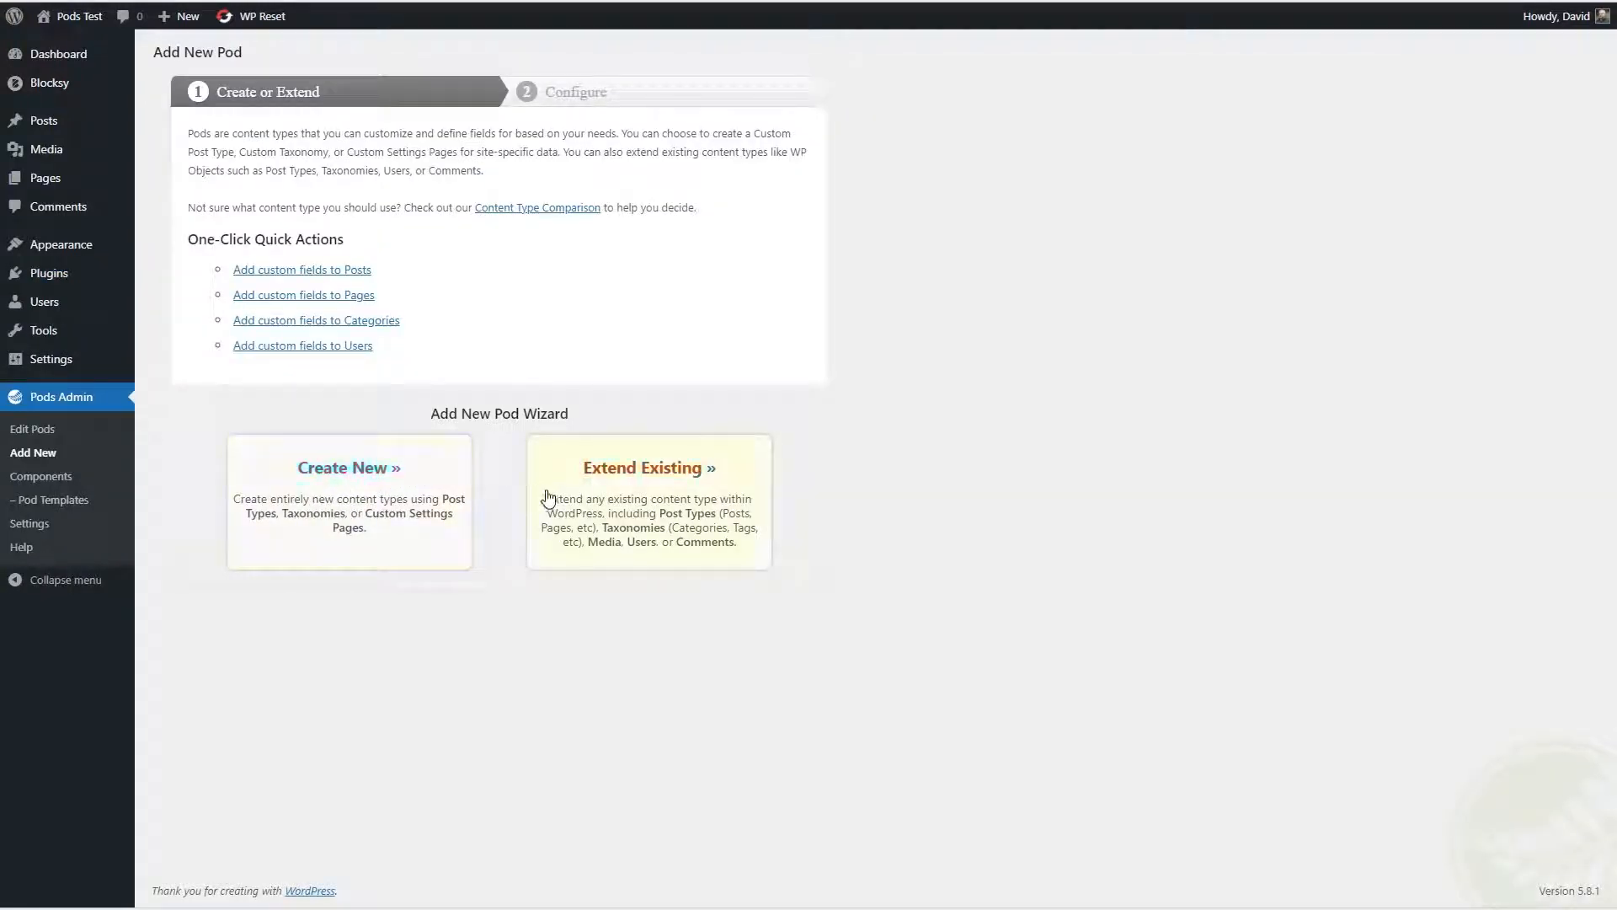
pyautogui.click(52, 477)
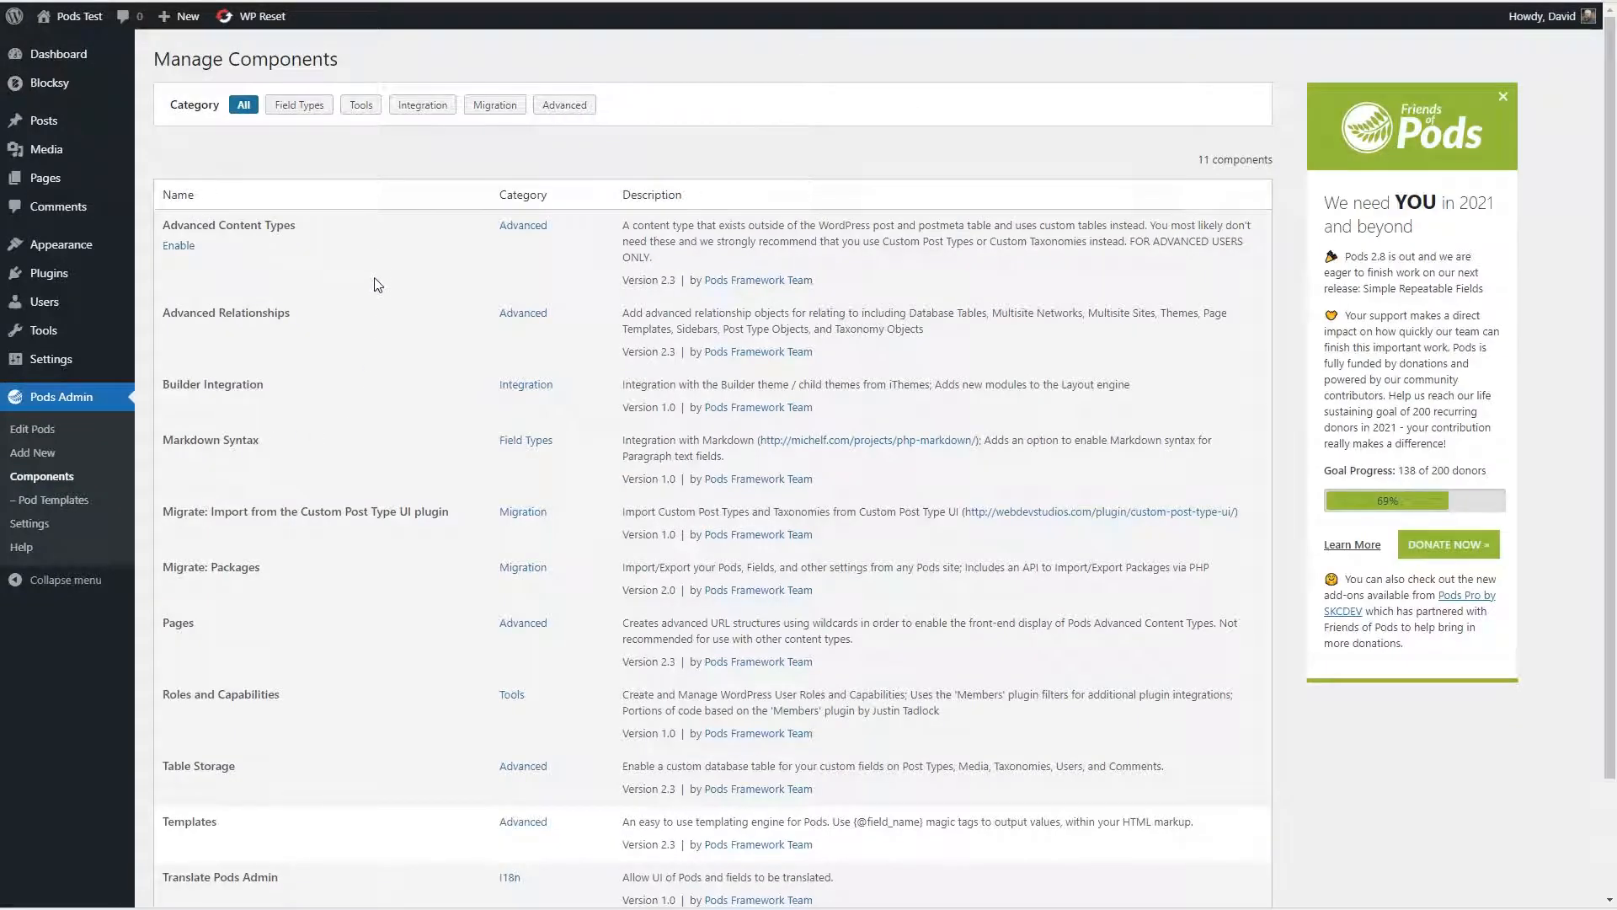
pyautogui.scroll(-3, 375, 278)
pyautogui.scroll(3, 364, 433)
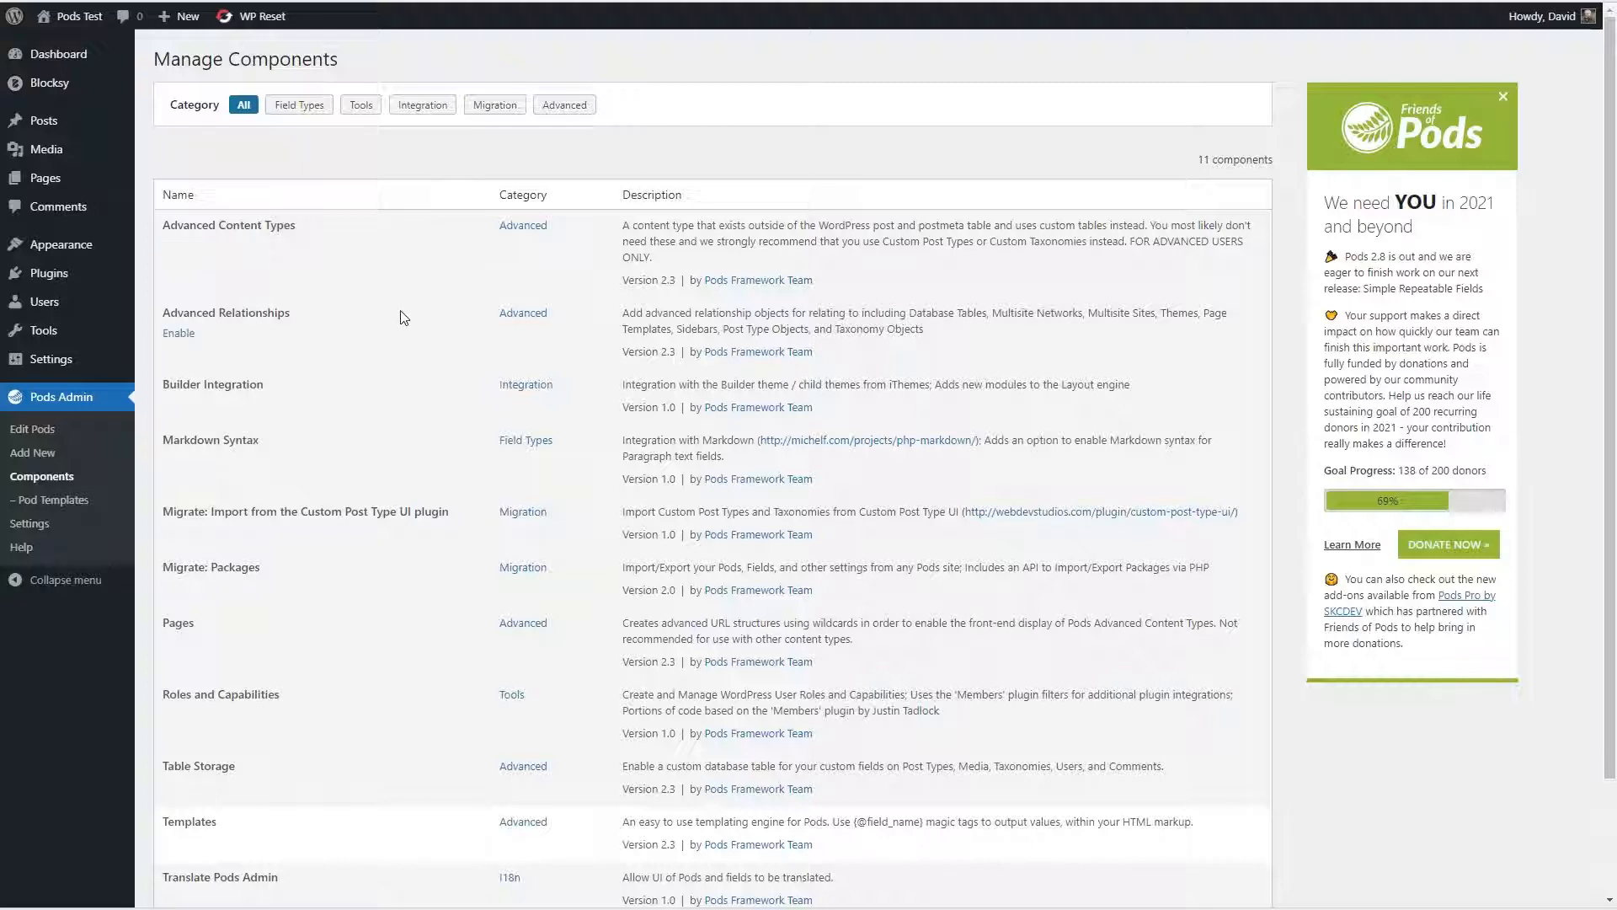
pyautogui.click(53, 500)
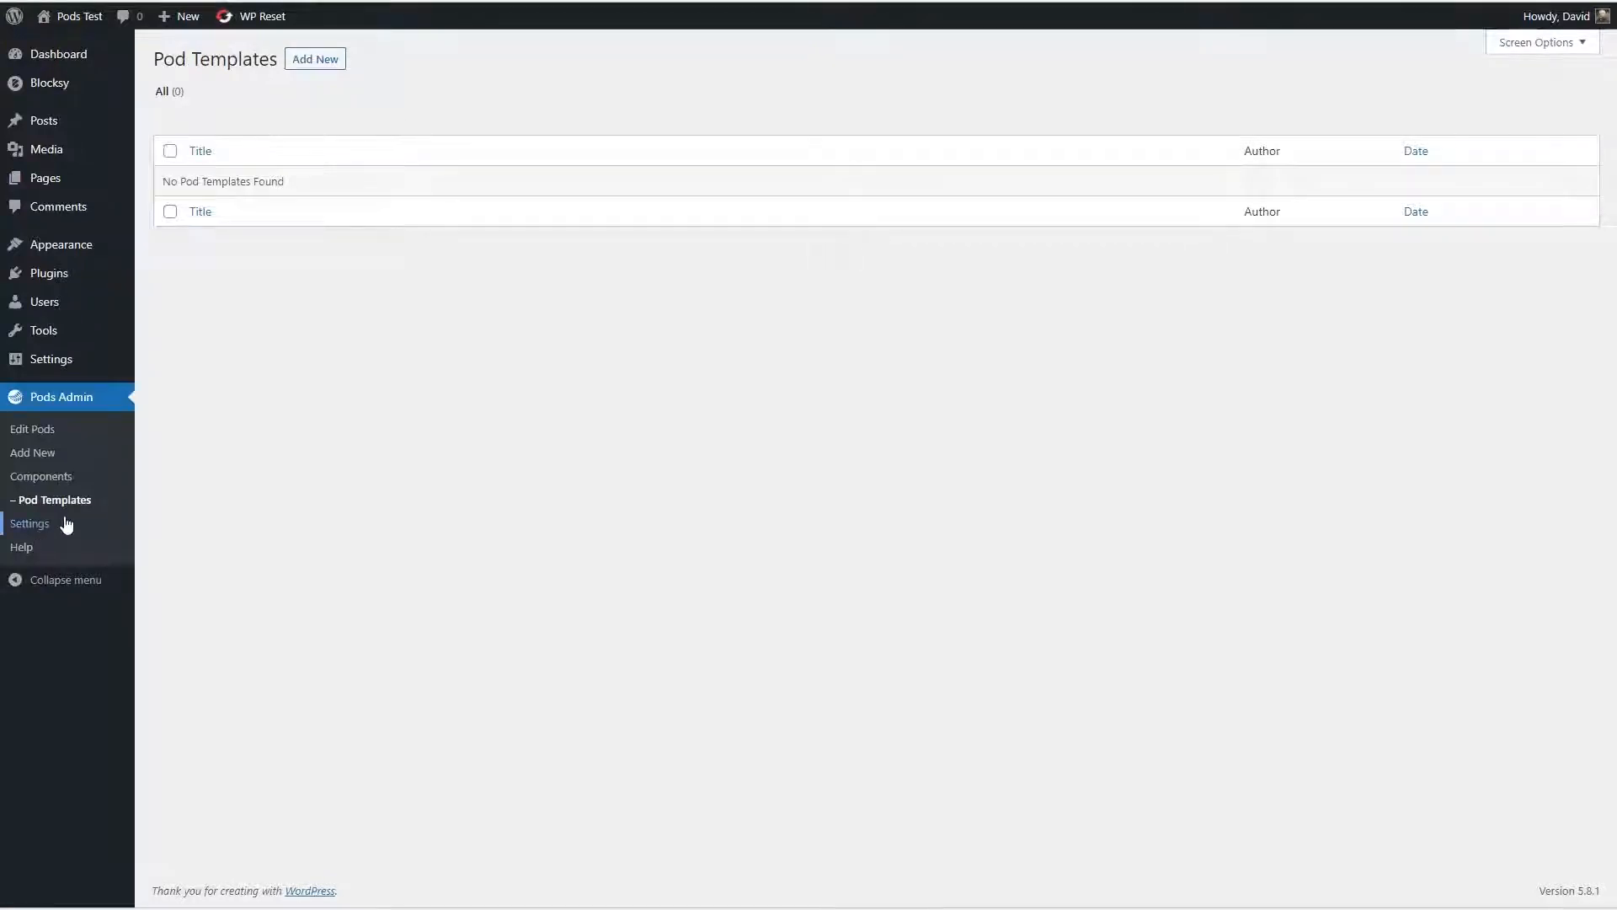
pyautogui.click(65, 523)
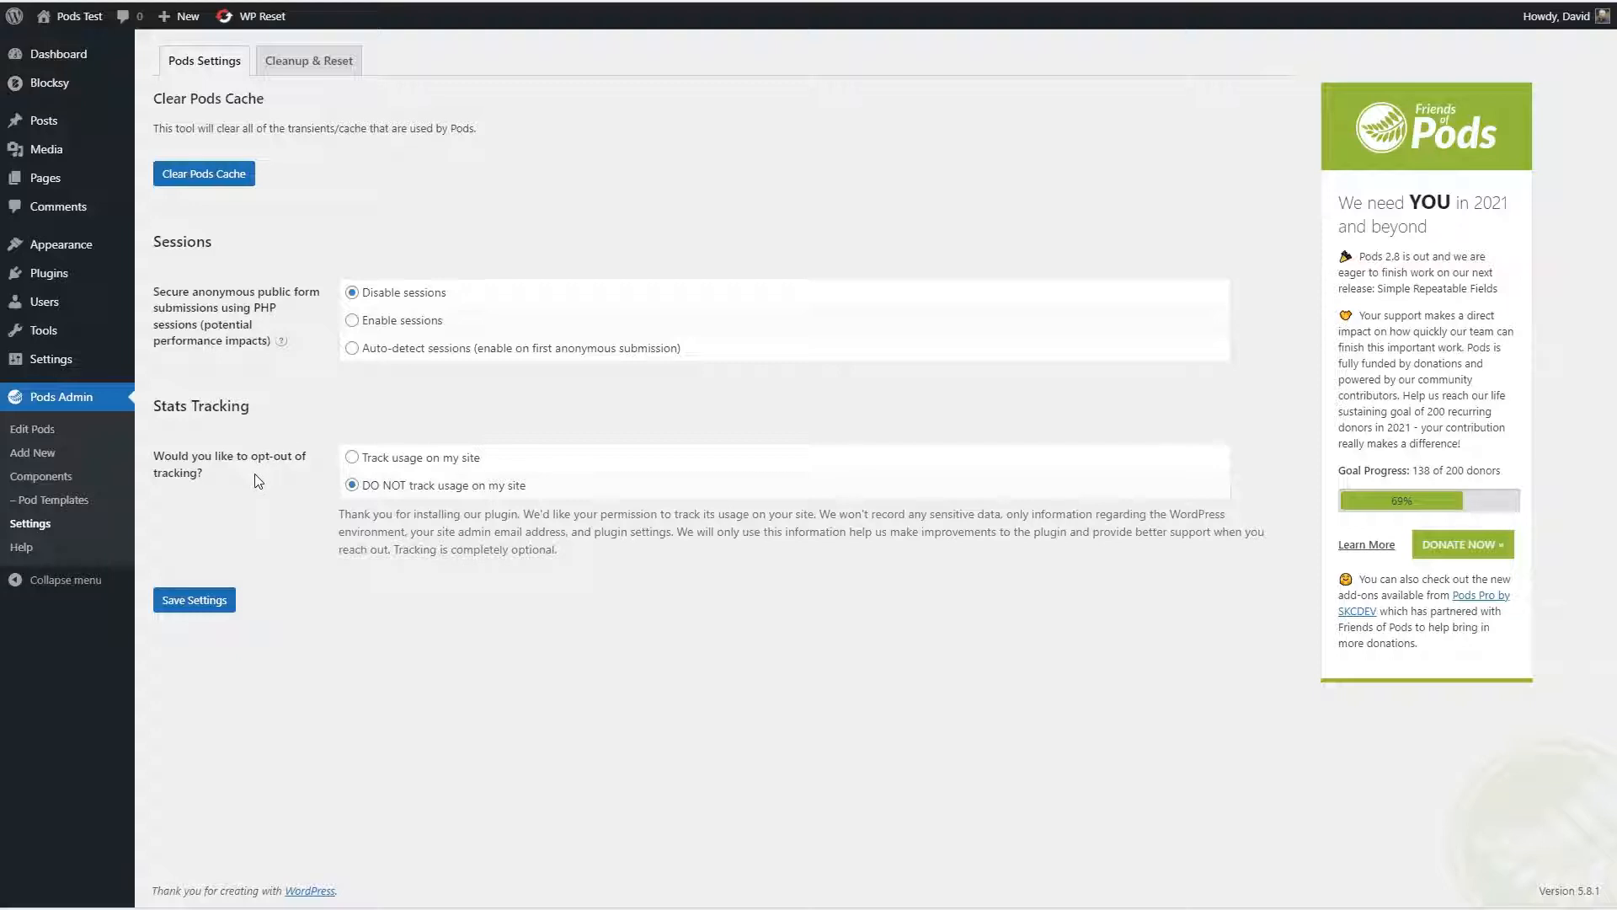
pyautogui.click(309, 60)
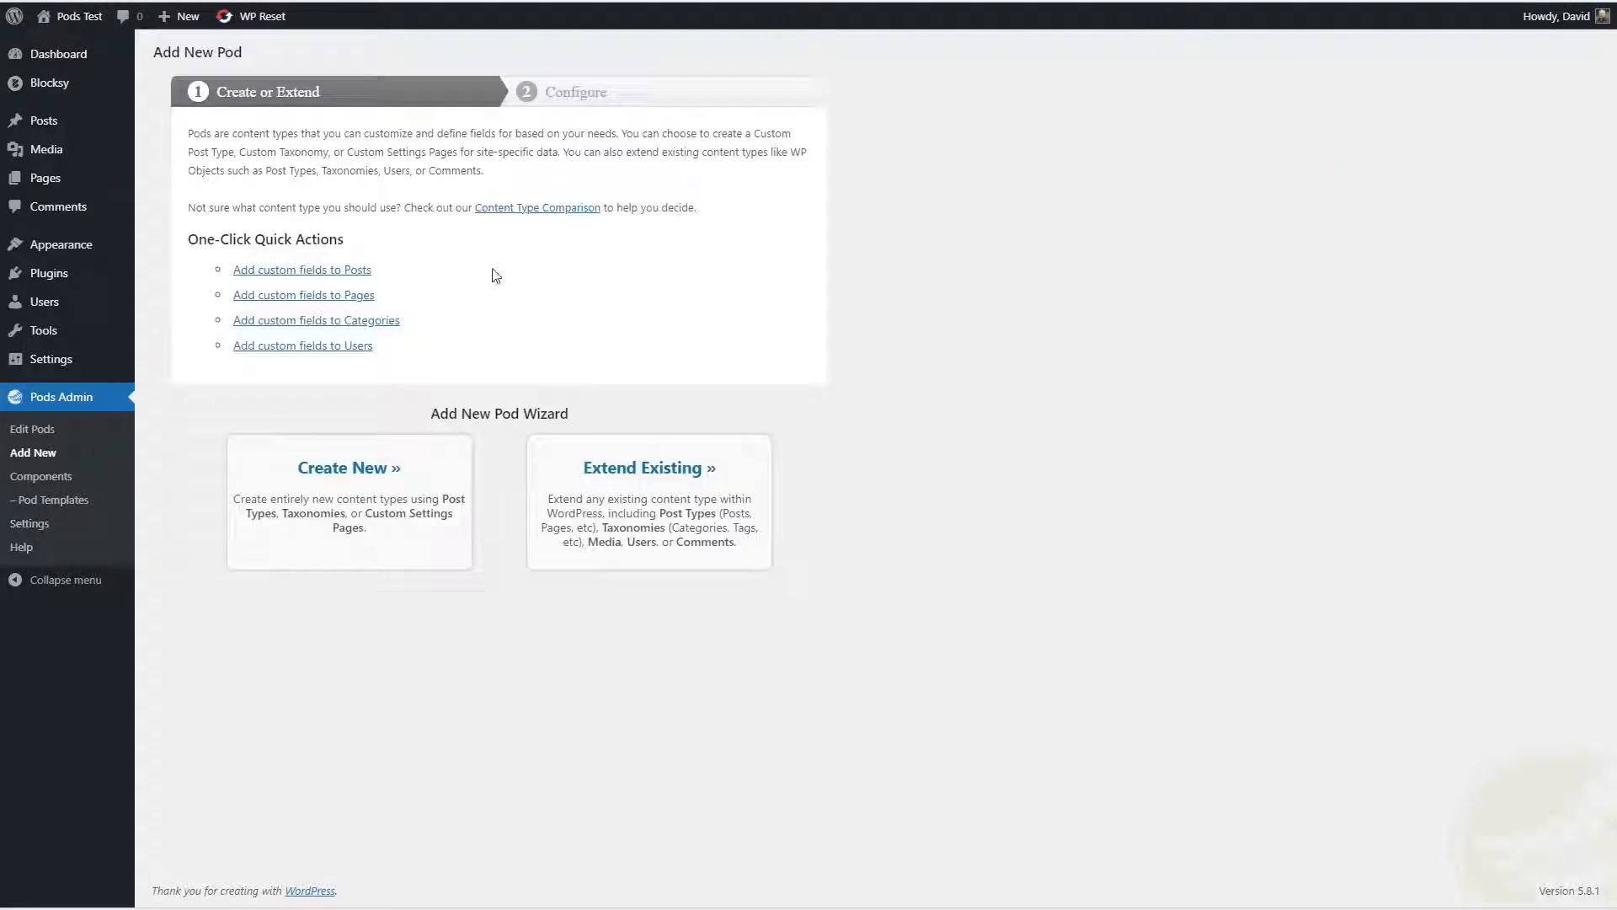
# Step: Start a new content type as a Custom Post Type with singular label Book and plural label Books
pyautogui.click(360, 472)
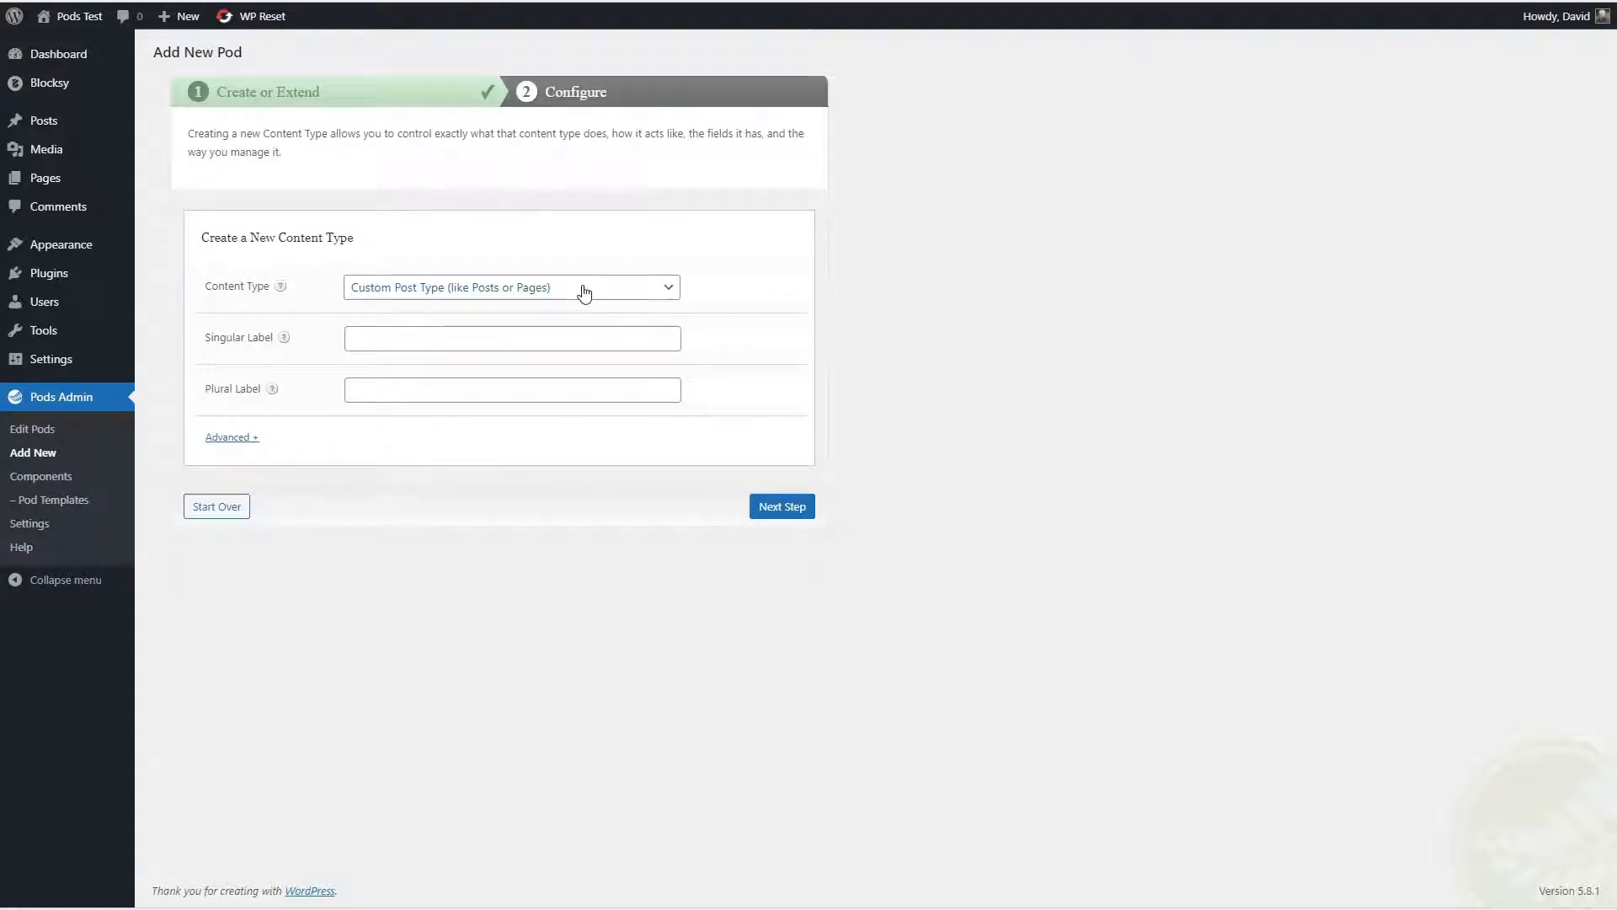
pyautogui.click(585, 292)
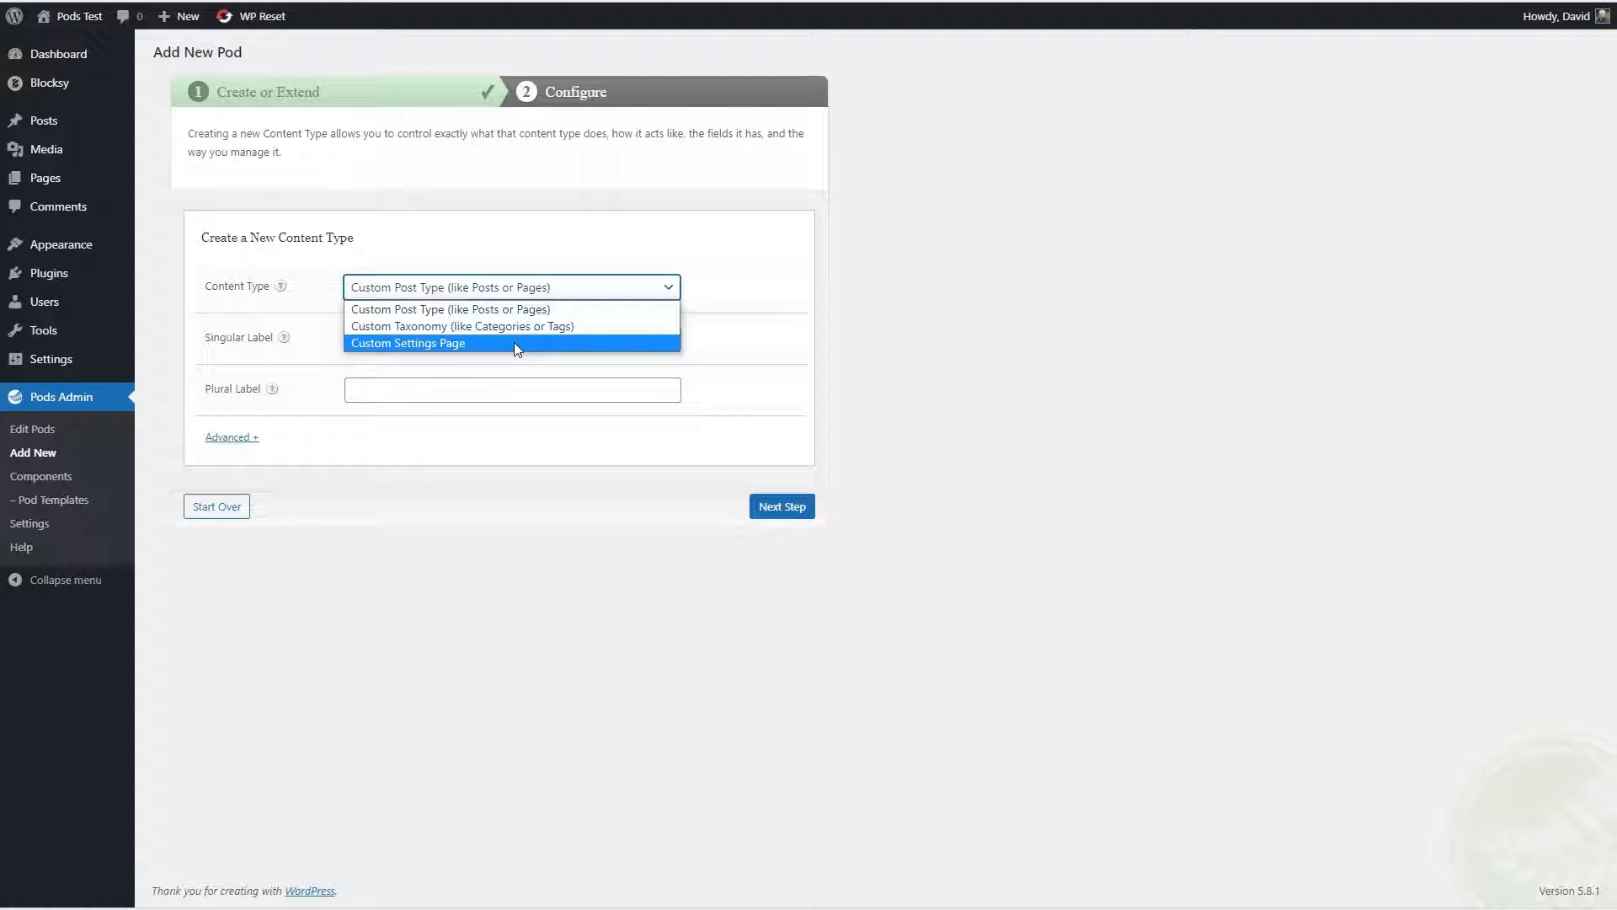
pyautogui.click(455, 313)
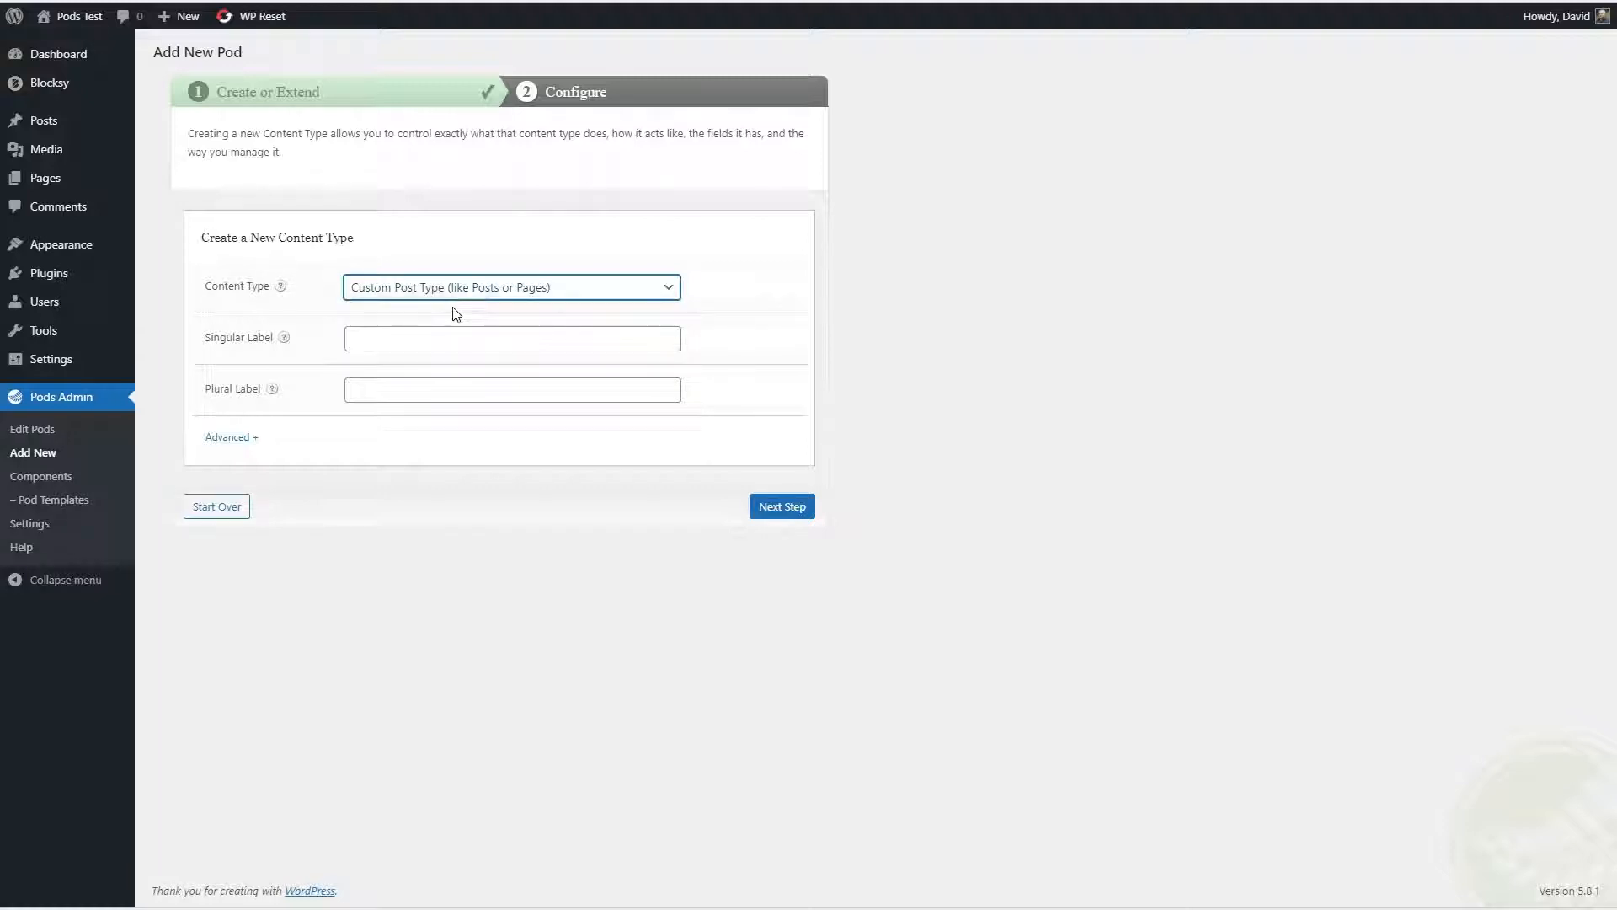
pyautogui.click(455, 335)
pyautogui.click(401, 401)
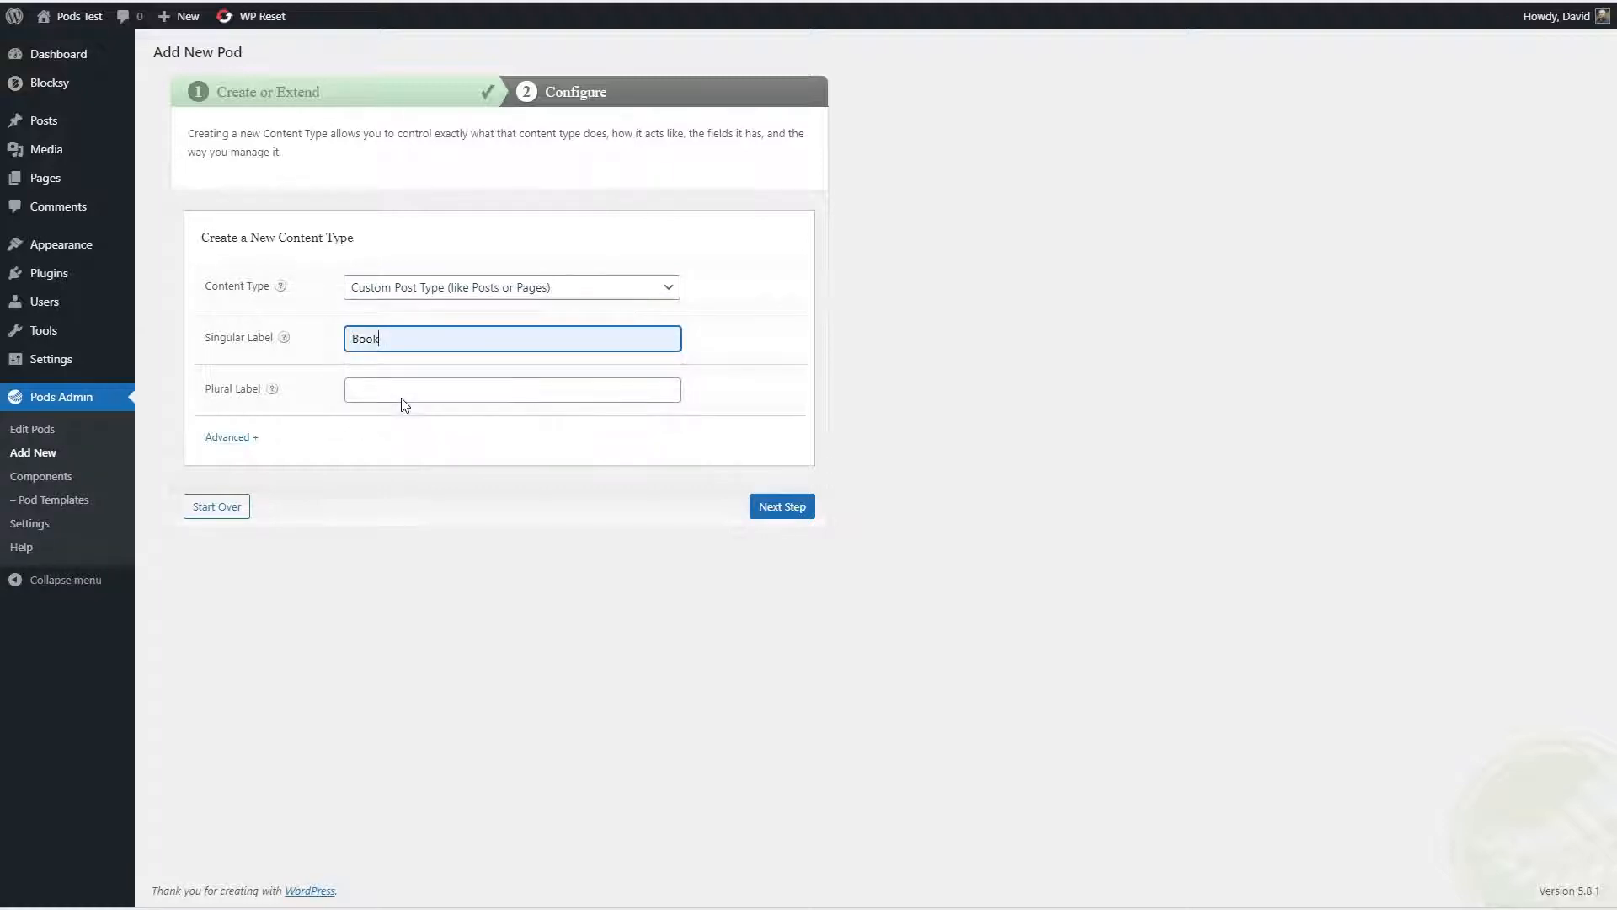
pyautogui.click(387, 389)
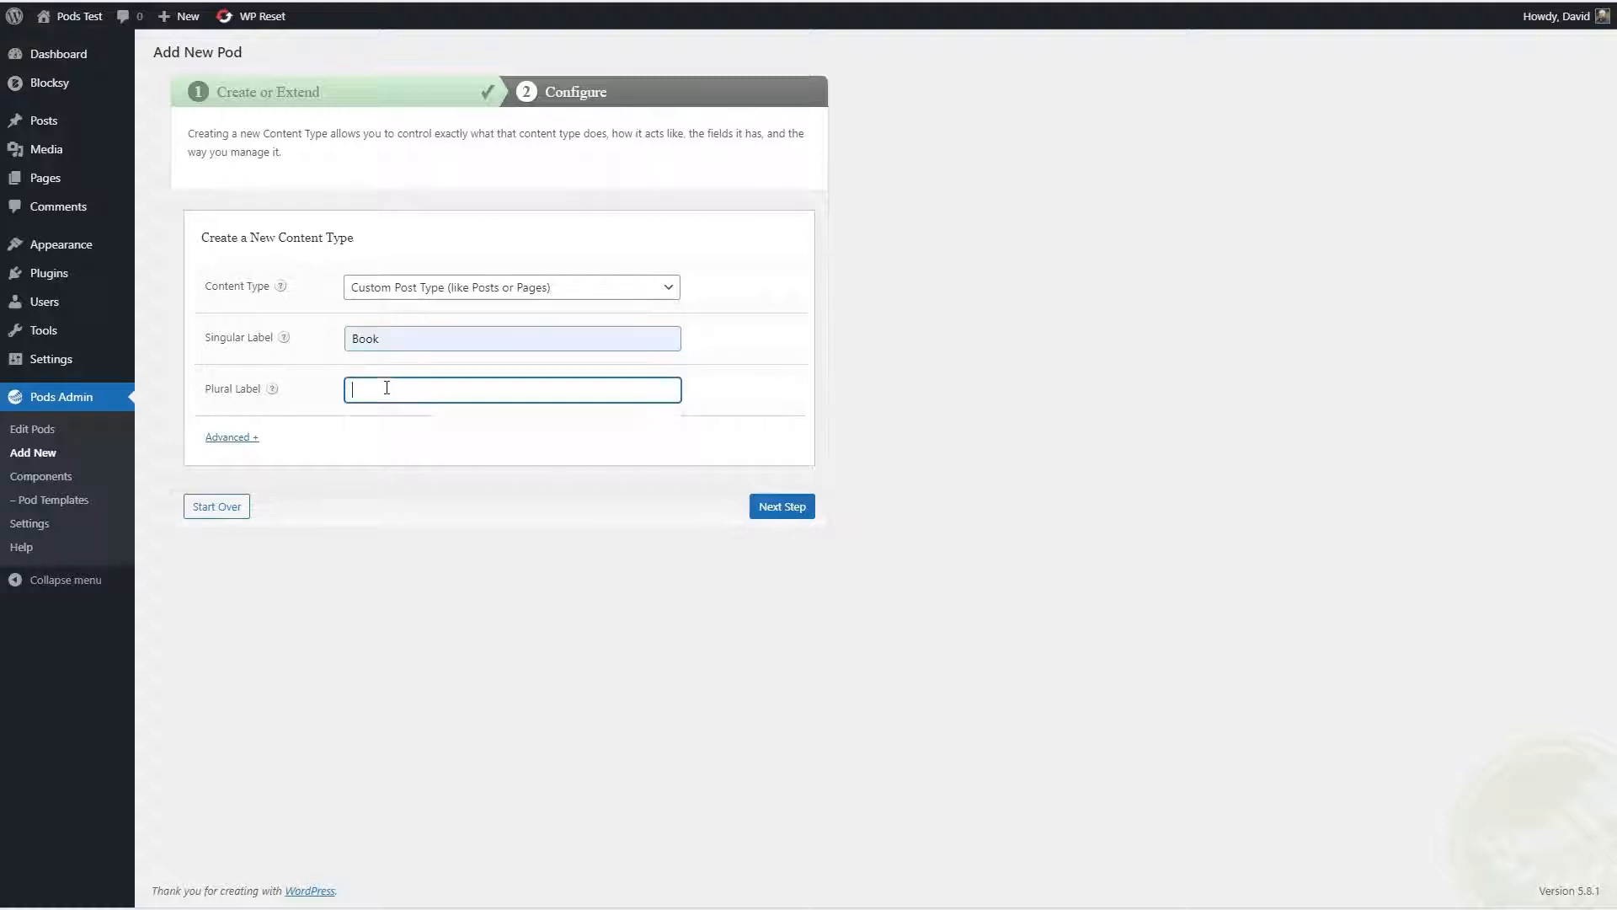
pyautogui.click(381, 452)
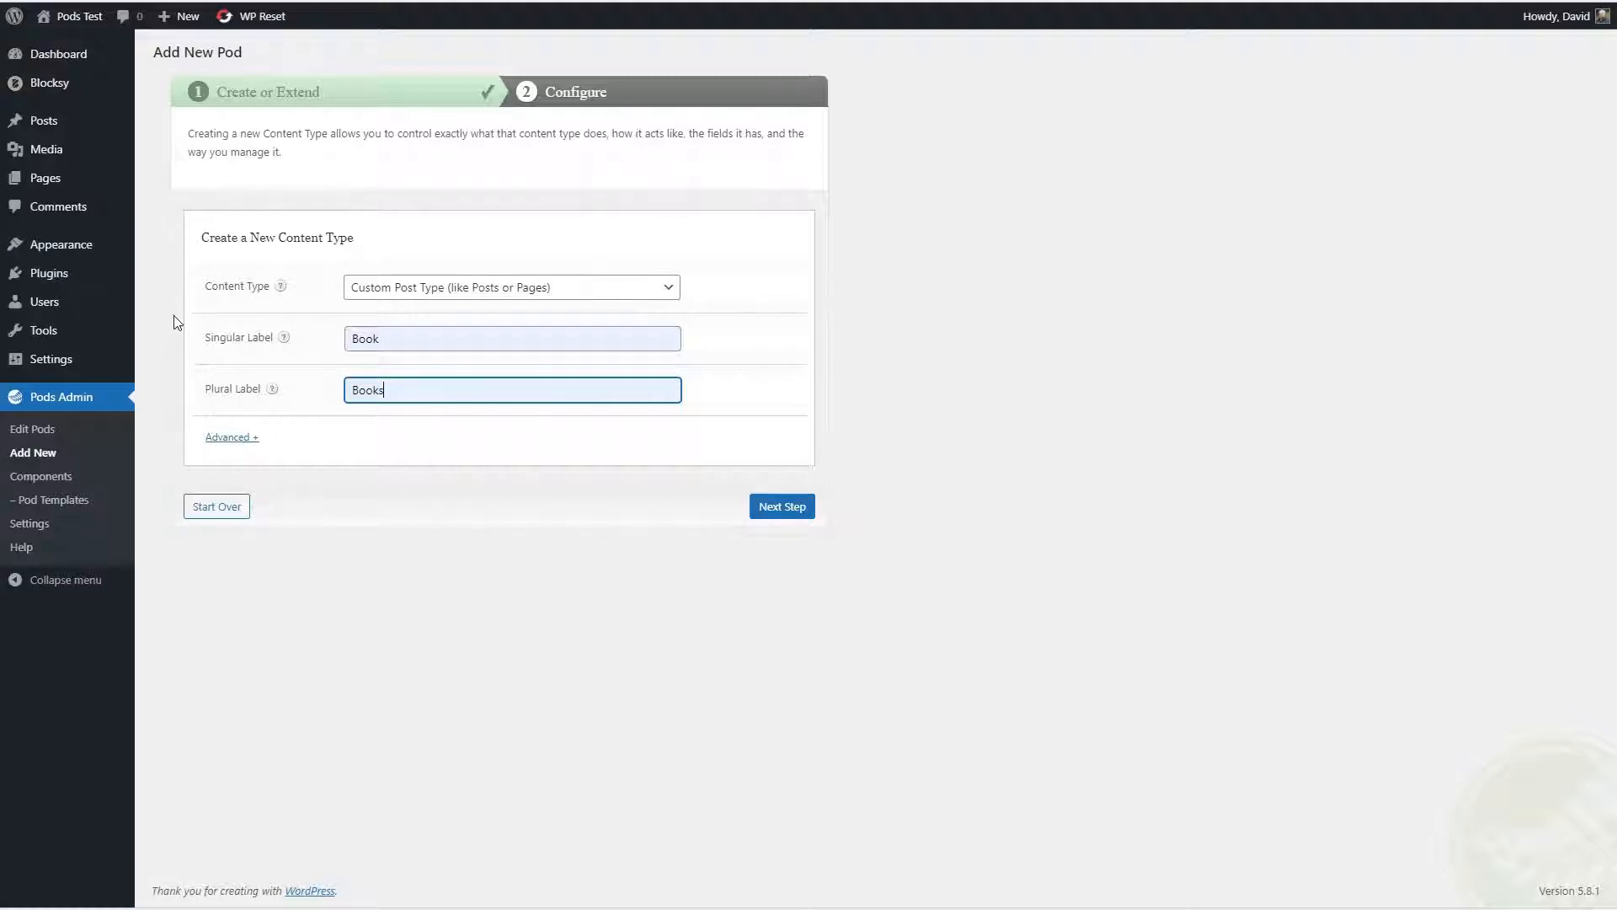
# Step: Check the advanced settings of the new content type, keep the REST API enabled, and create the pod
pyautogui.click(235, 439)
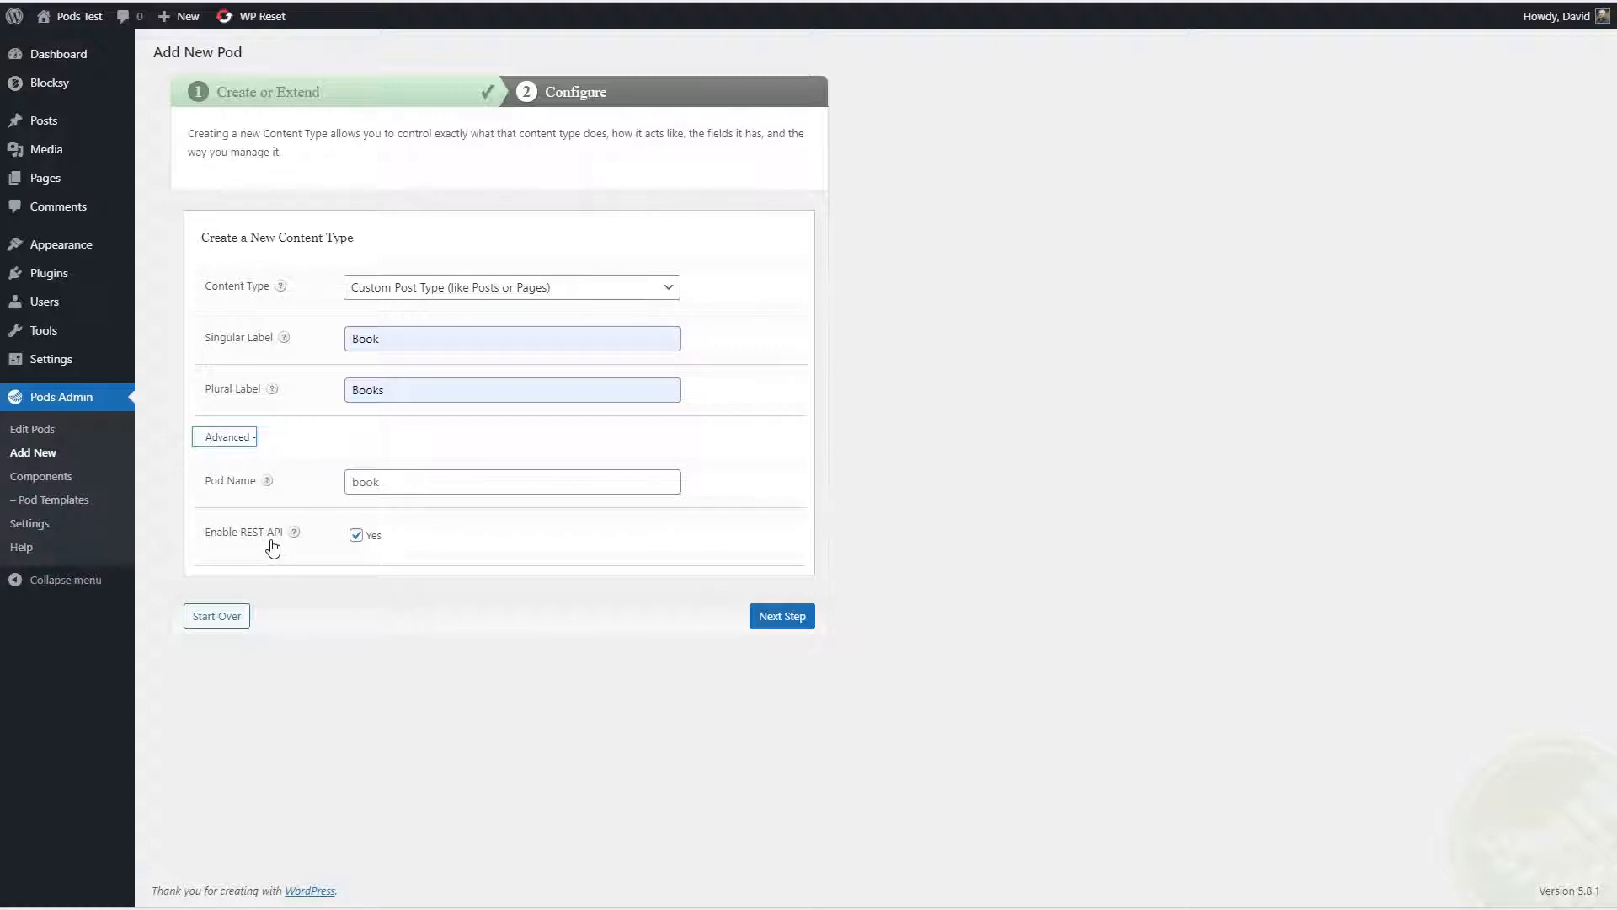
pyautogui.click(355, 535)
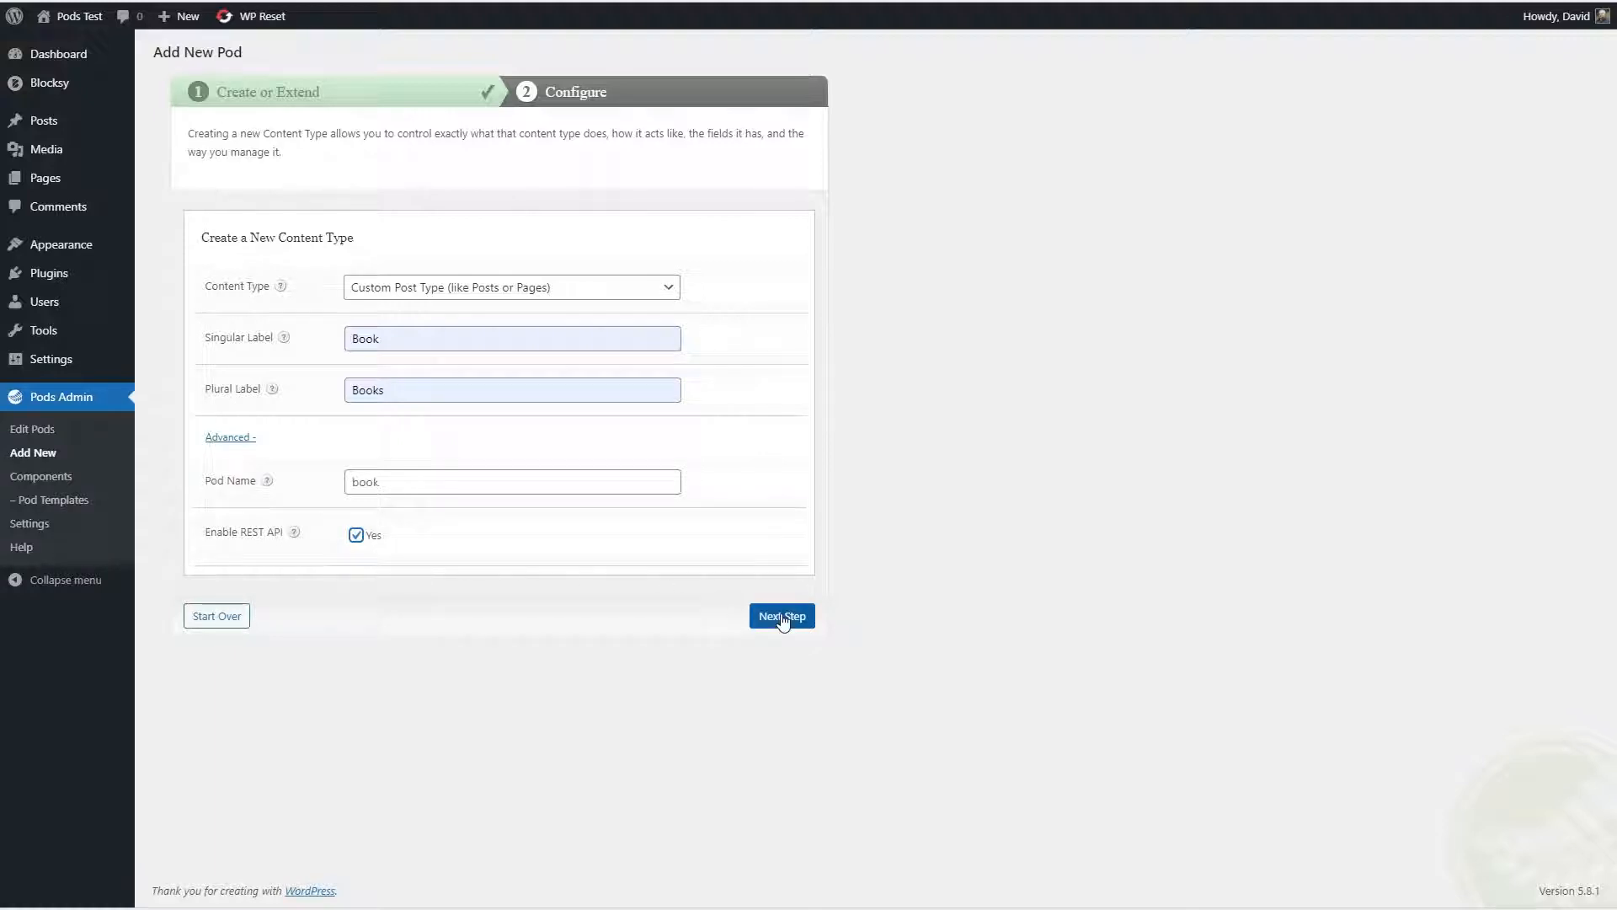
pyautogui.click(782, 617)
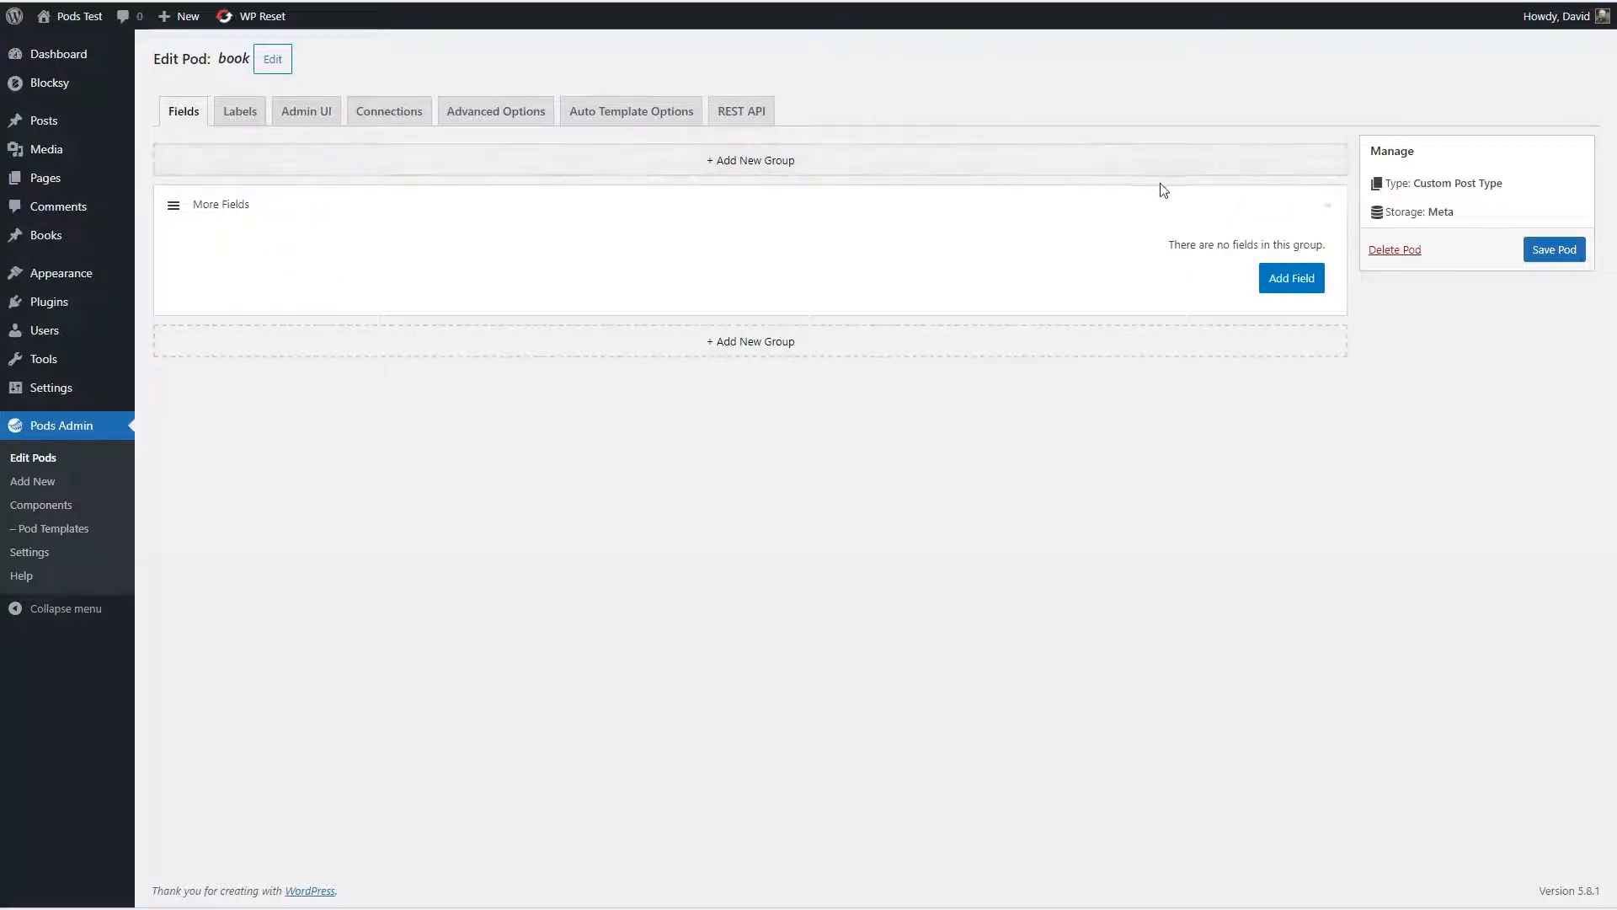
# Step: Relabel the More Fields group as Books Fields, replace "more" with "book" in its name, and save the group
pyautogui.click(1253, 207)
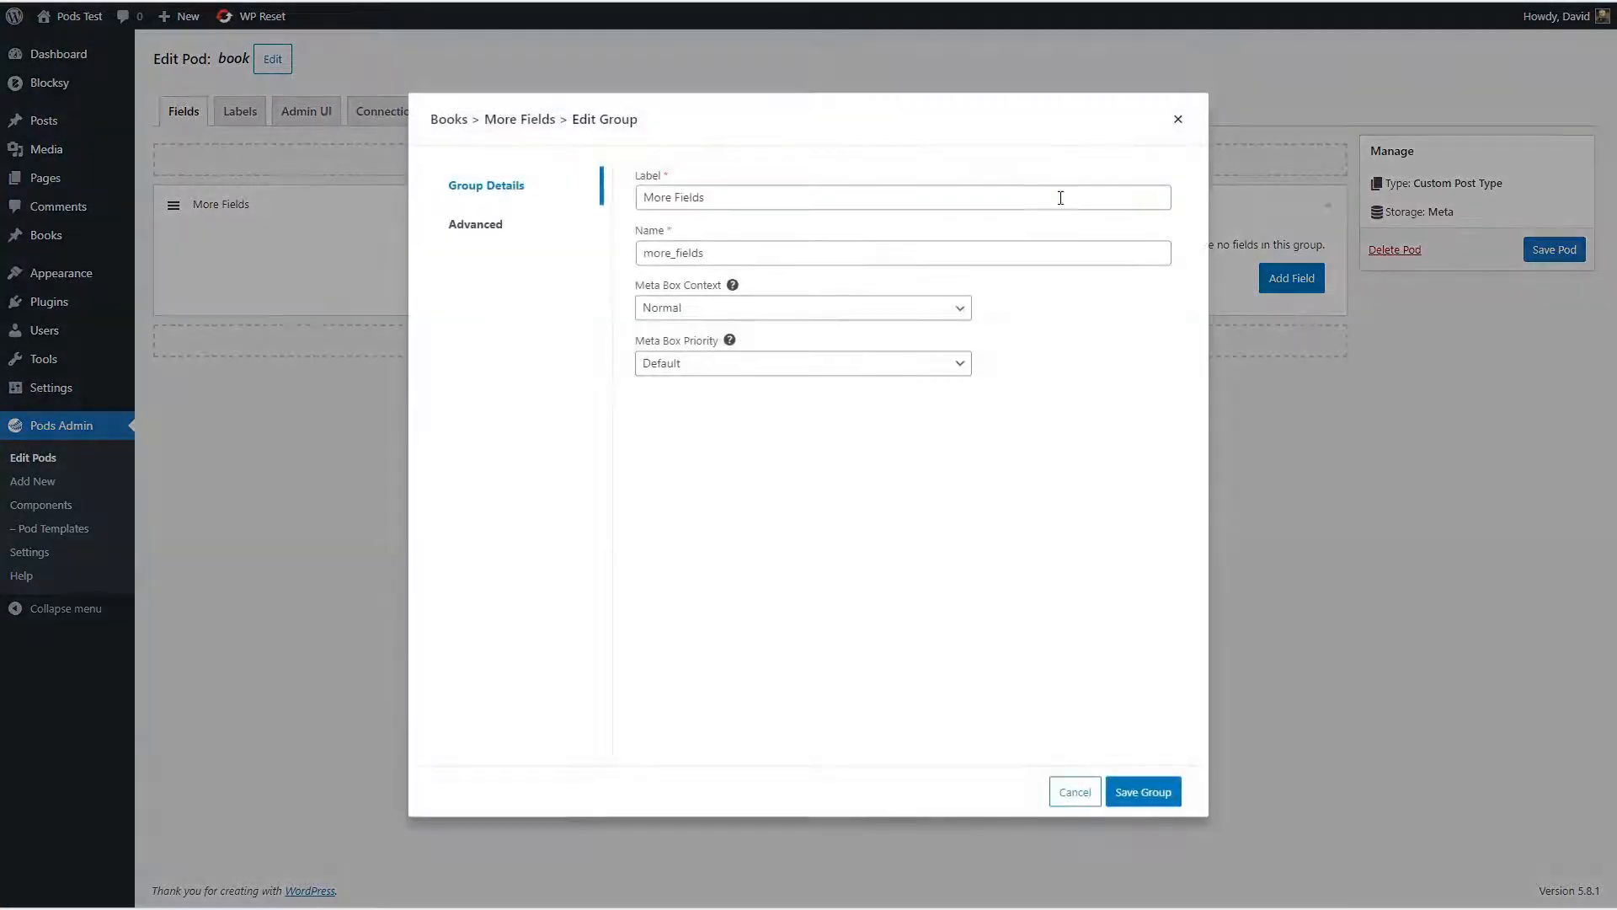
pyautogui.moveTo(672, 199); pyautogui.dragTo(638, 201)
pyautogui.write('Books')
pyautogui.moveTo(671, 255); pyautogui.dragTo(605, 257)
pyautogui.write('book')
pyautogui.click(491, 232)
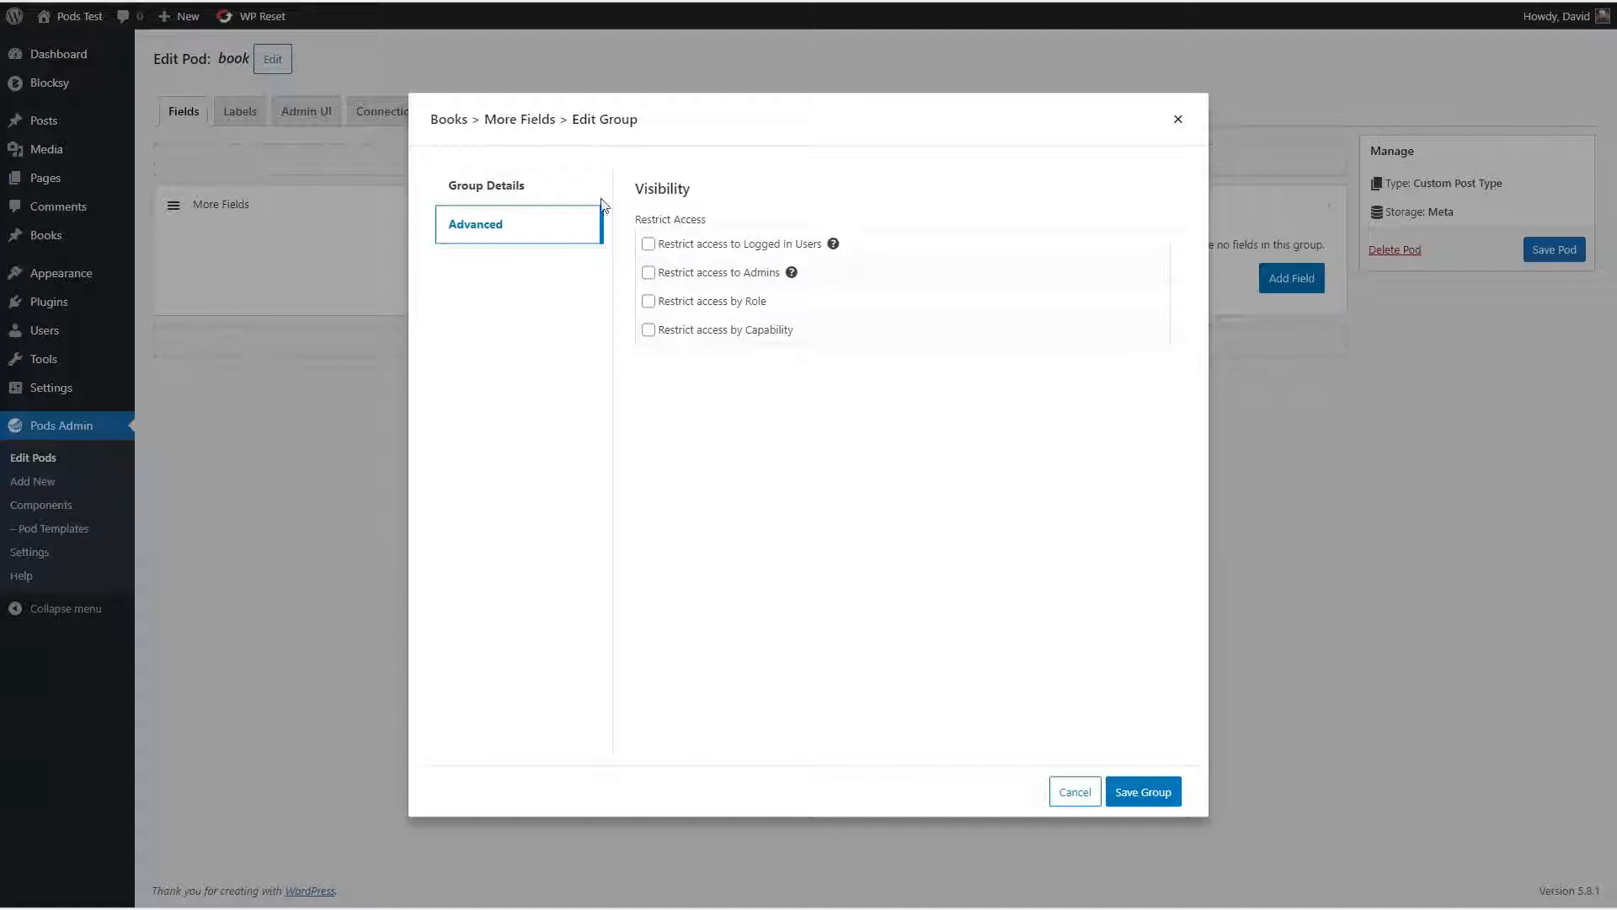
pyautogui.click(506, 191)
pyautogui.click(1140, 789)
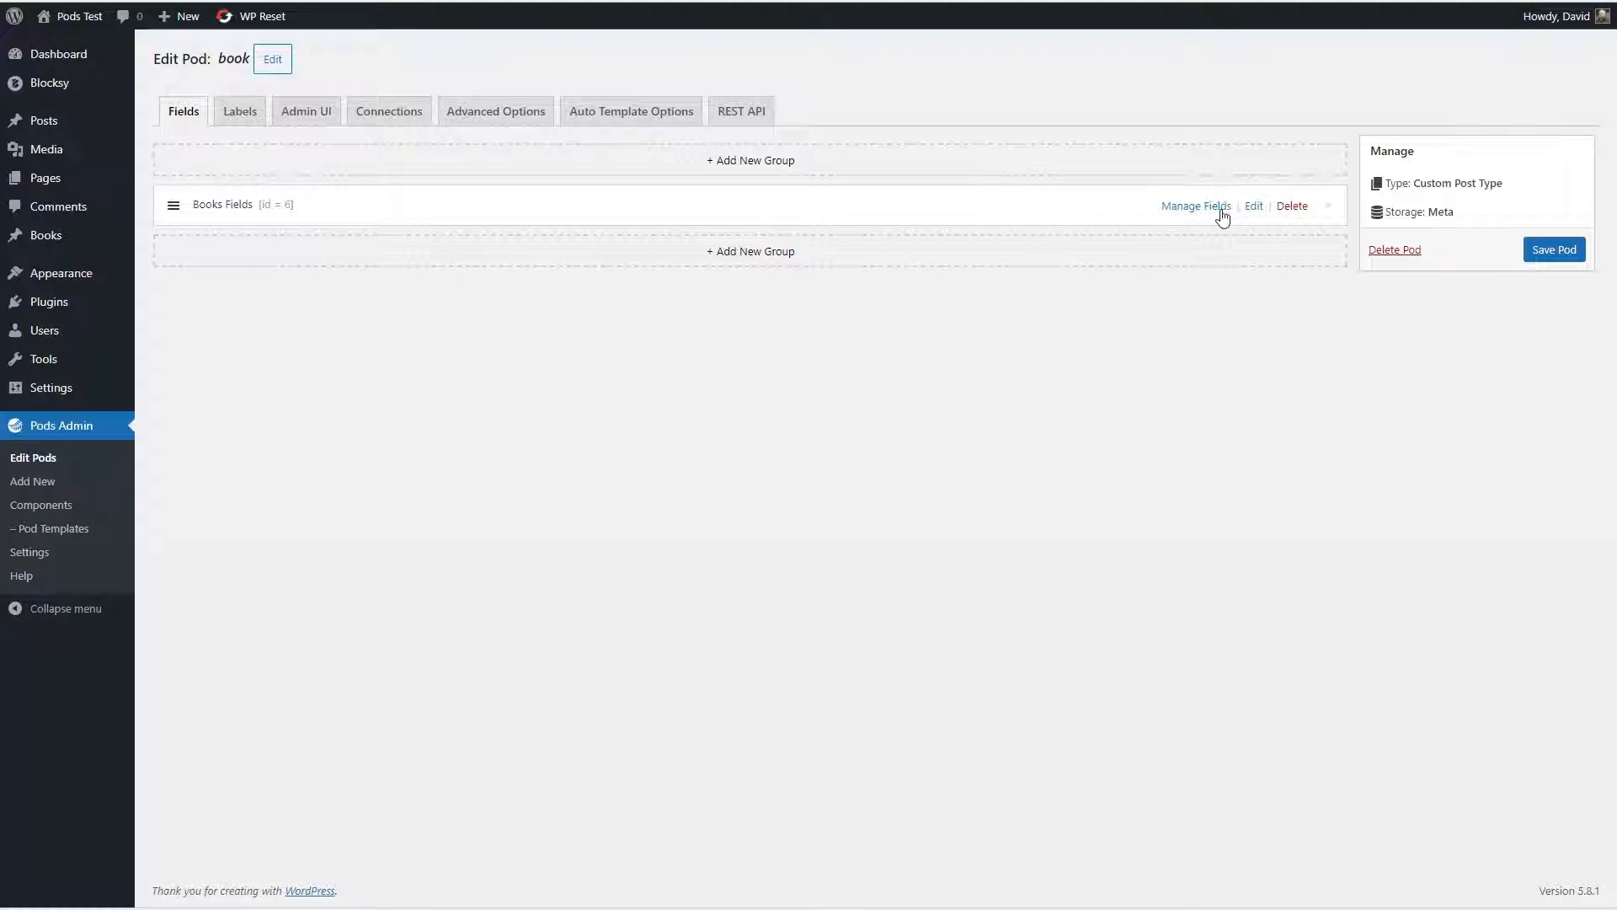
# Step: Start a new field in the Books Fields group labelled Author's Website with the field type Website
pyautogui.click(1211, 211)
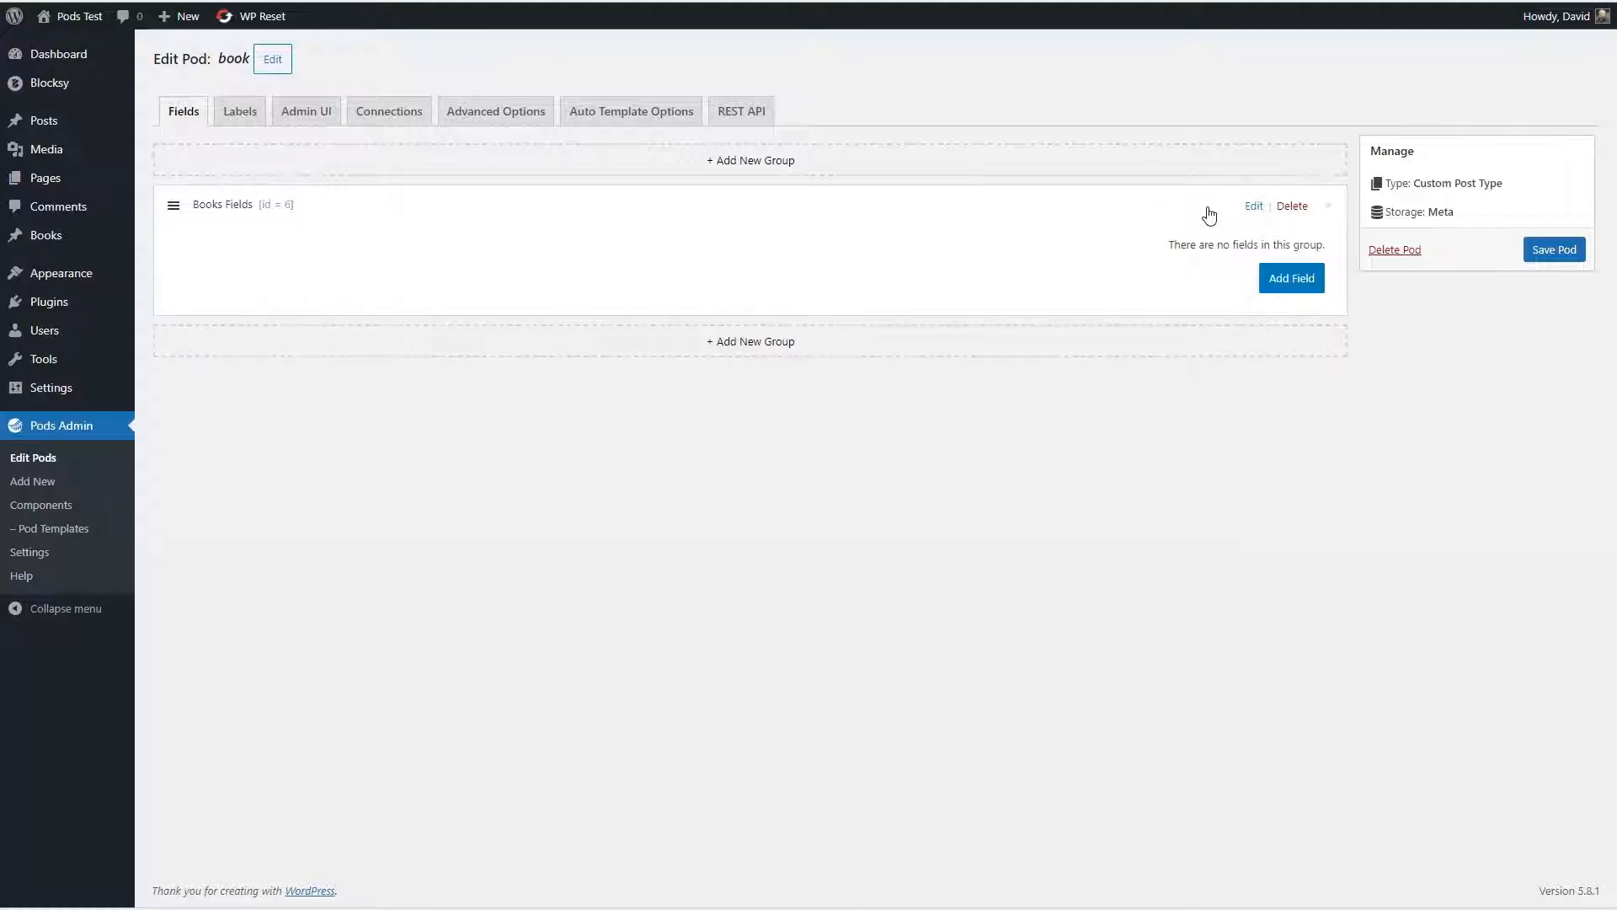
pyautogui.click(1283, 287)
pyautogui.click(782, 192)
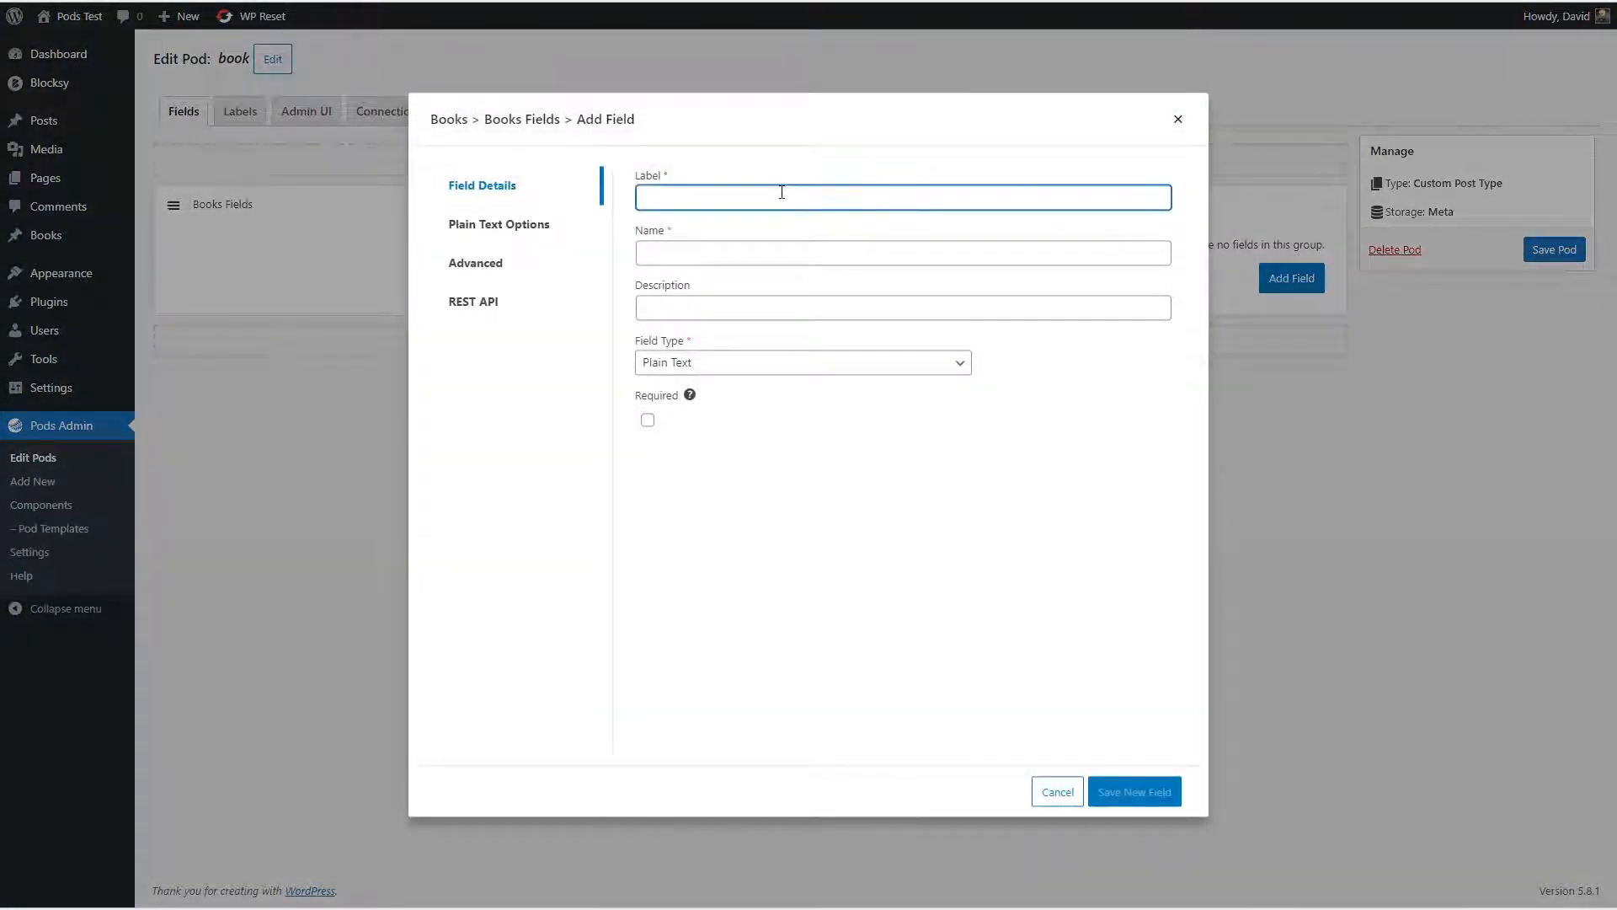
pyautogui.write("Author's Website")
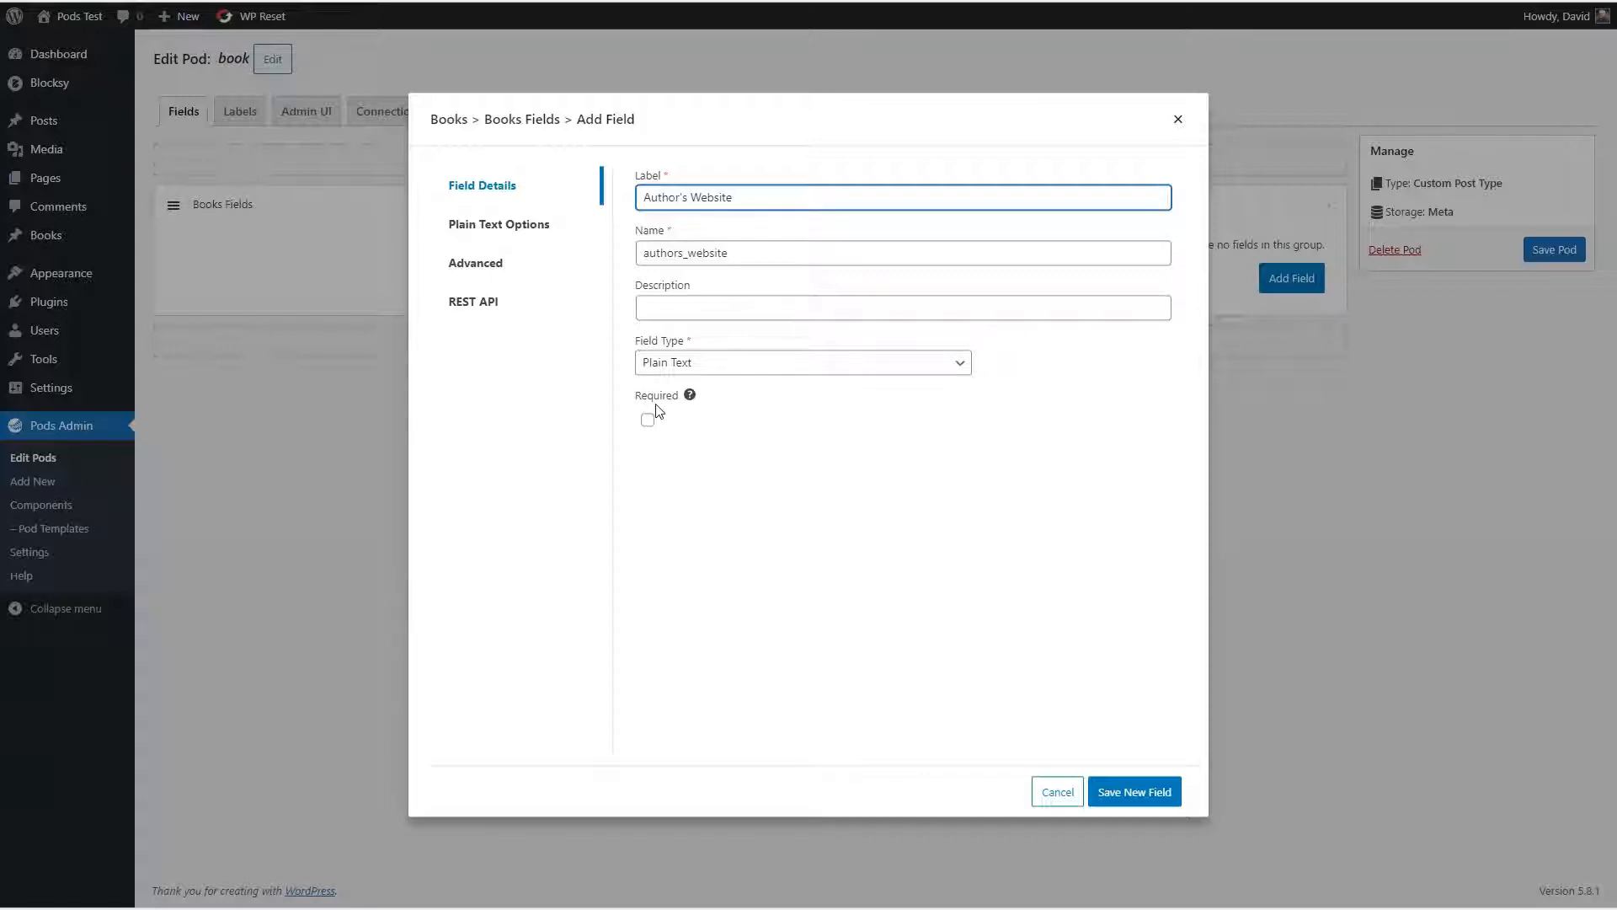
pyautogui.click(962, 365)
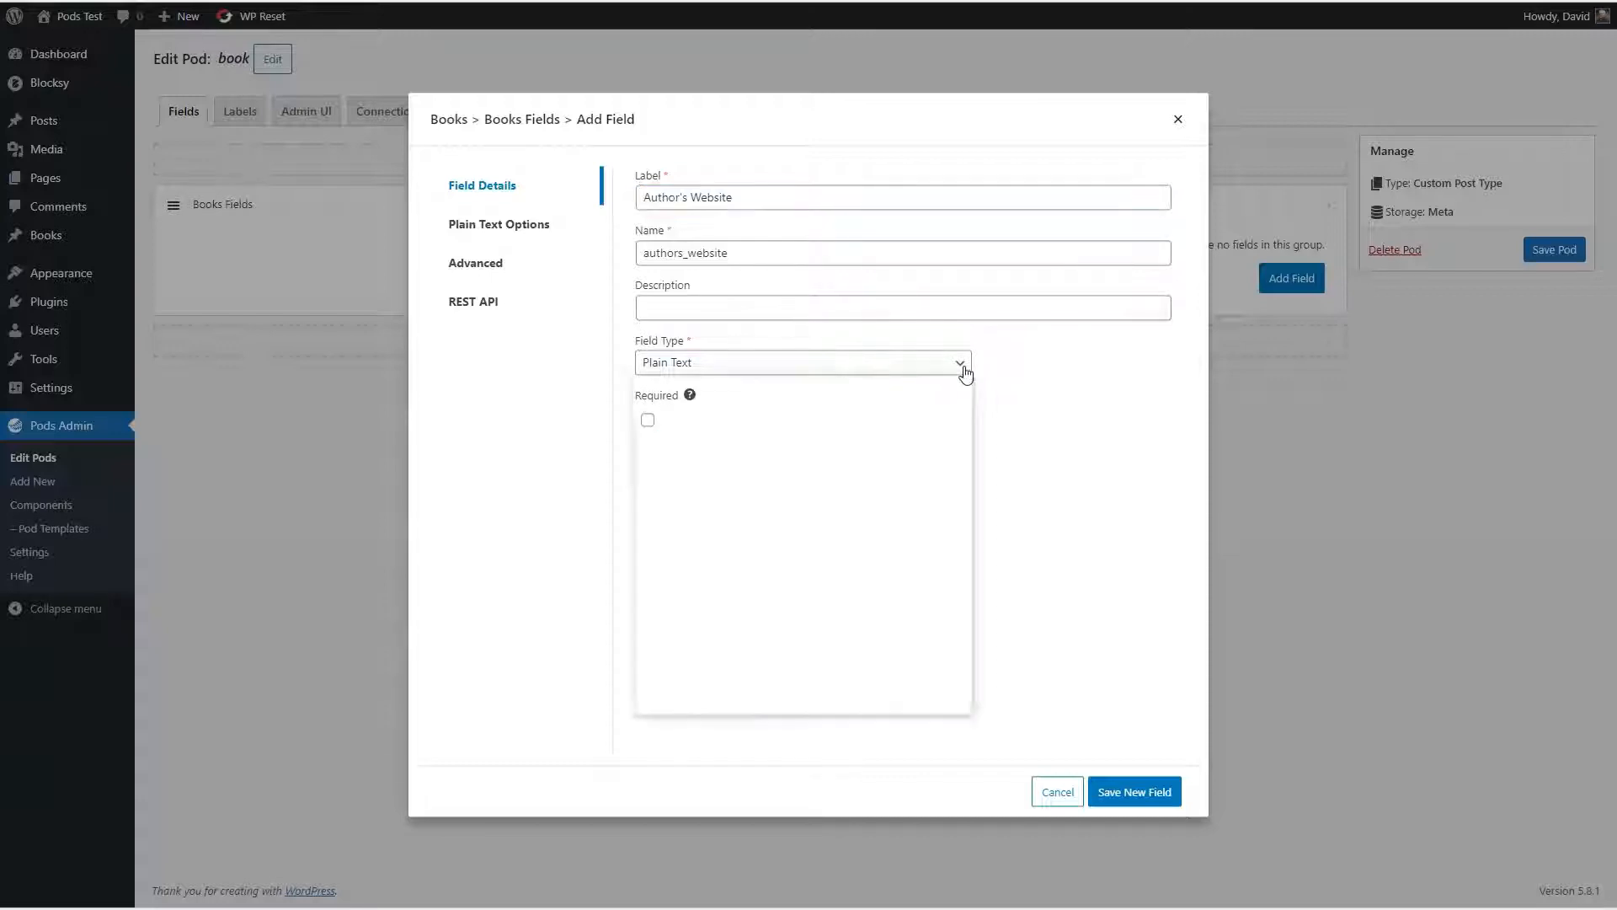
pyautogui.moveTo(963, 403)
pyautogui.mouseDown()
pyautogui.moveTo(957, 493)
pyautogui.moveTo(967, 393)
pyautogui.mouseUp()
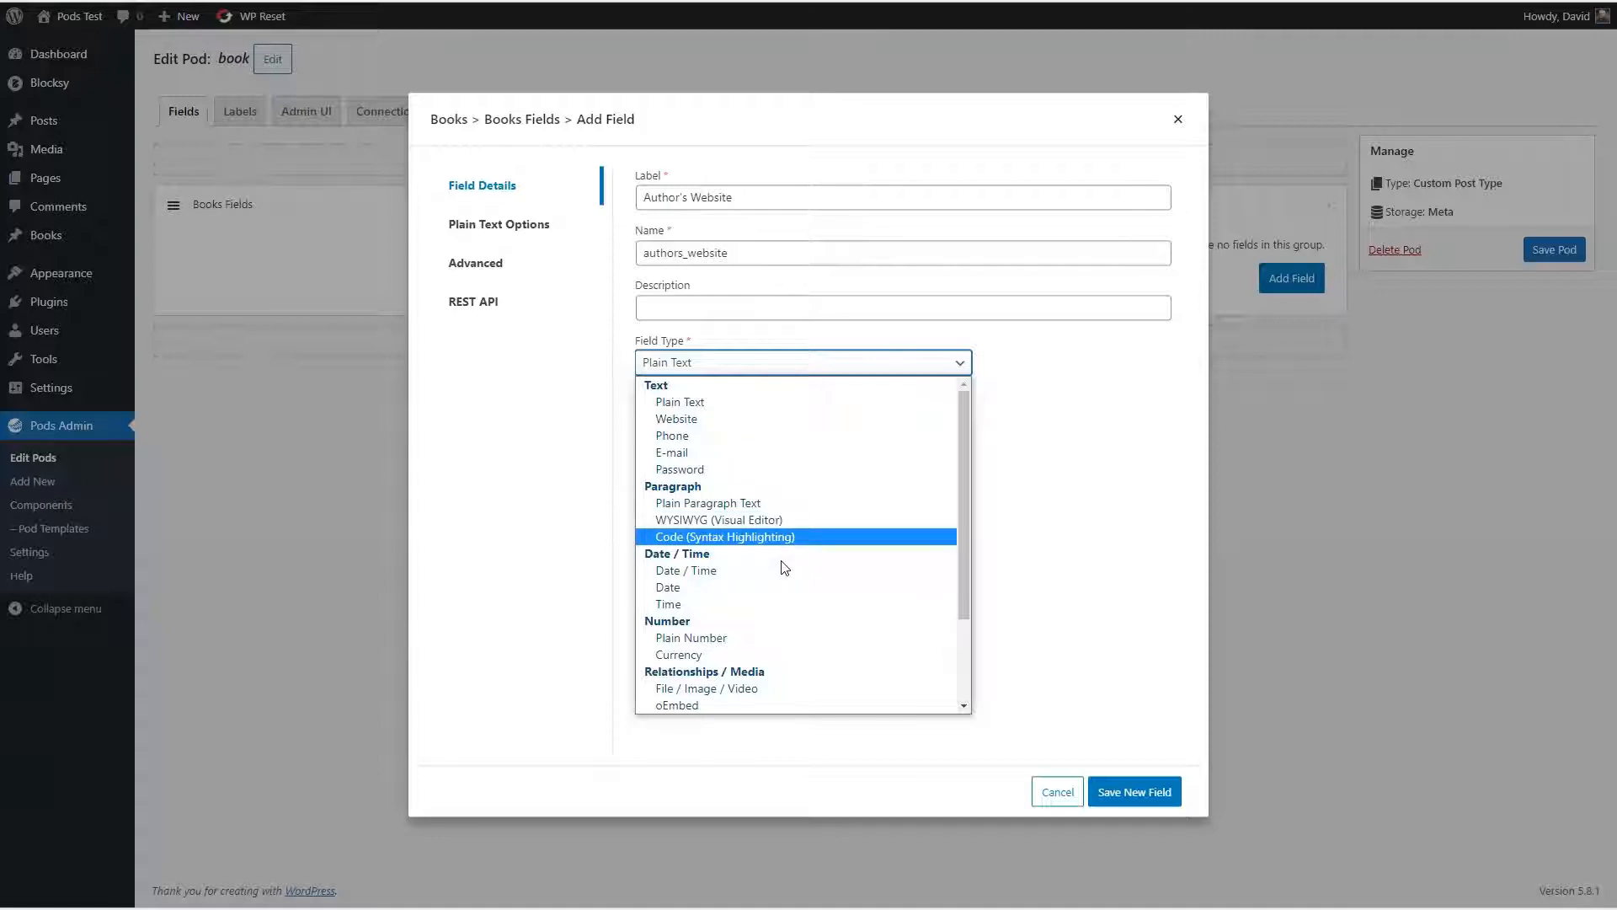
pyautogui.scroll(-2, 785, 589)
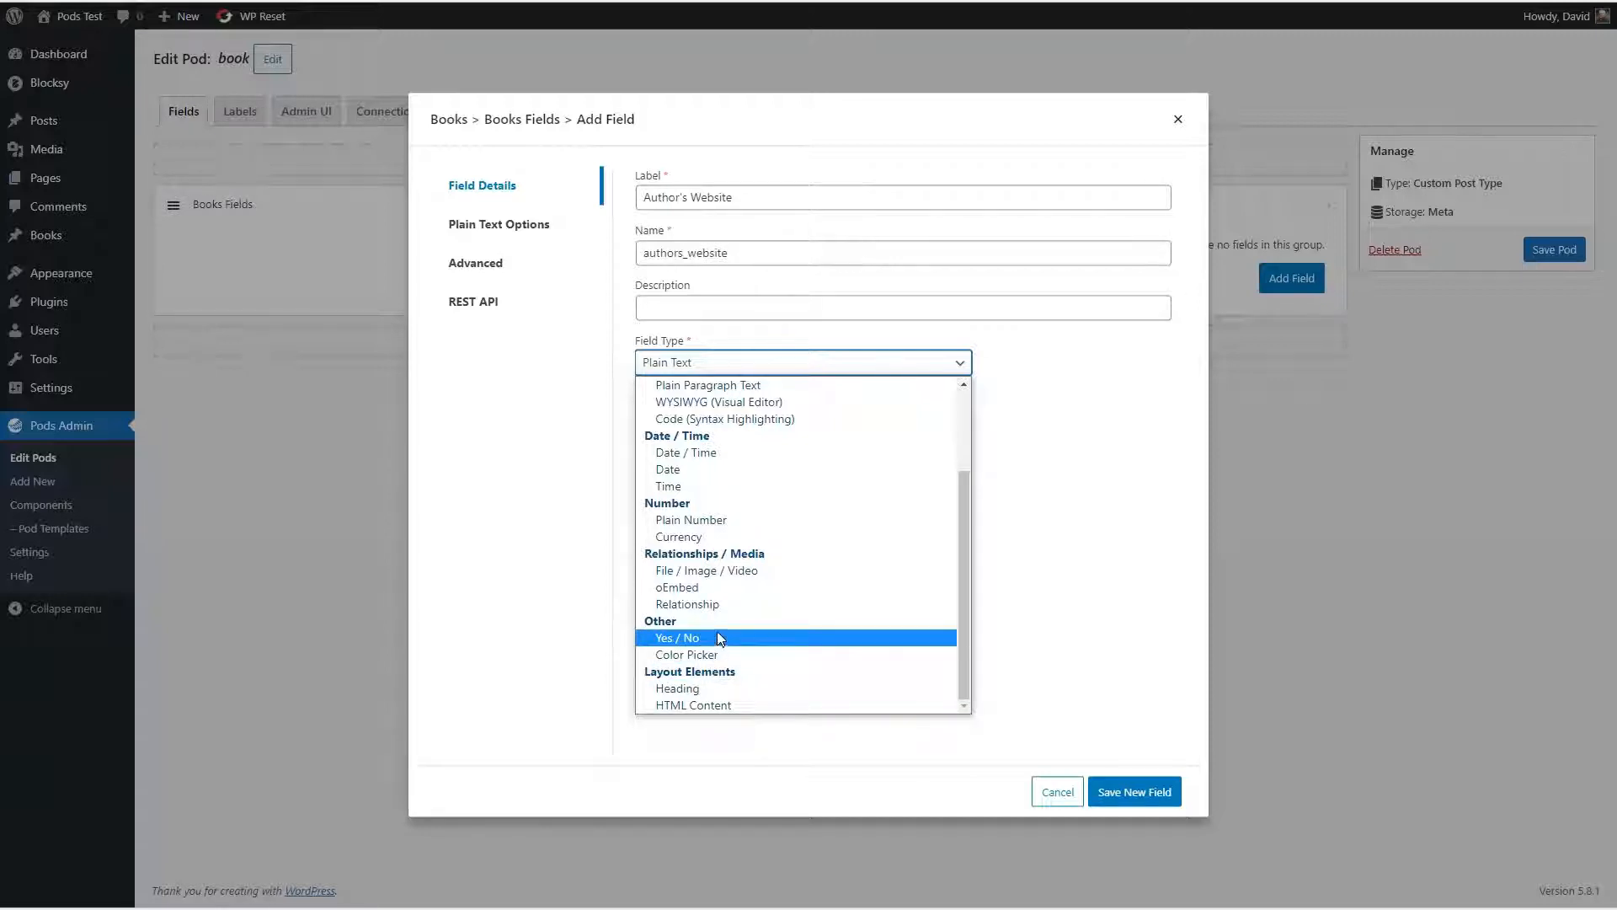
pyautogui.scroll(3, 718, 632)
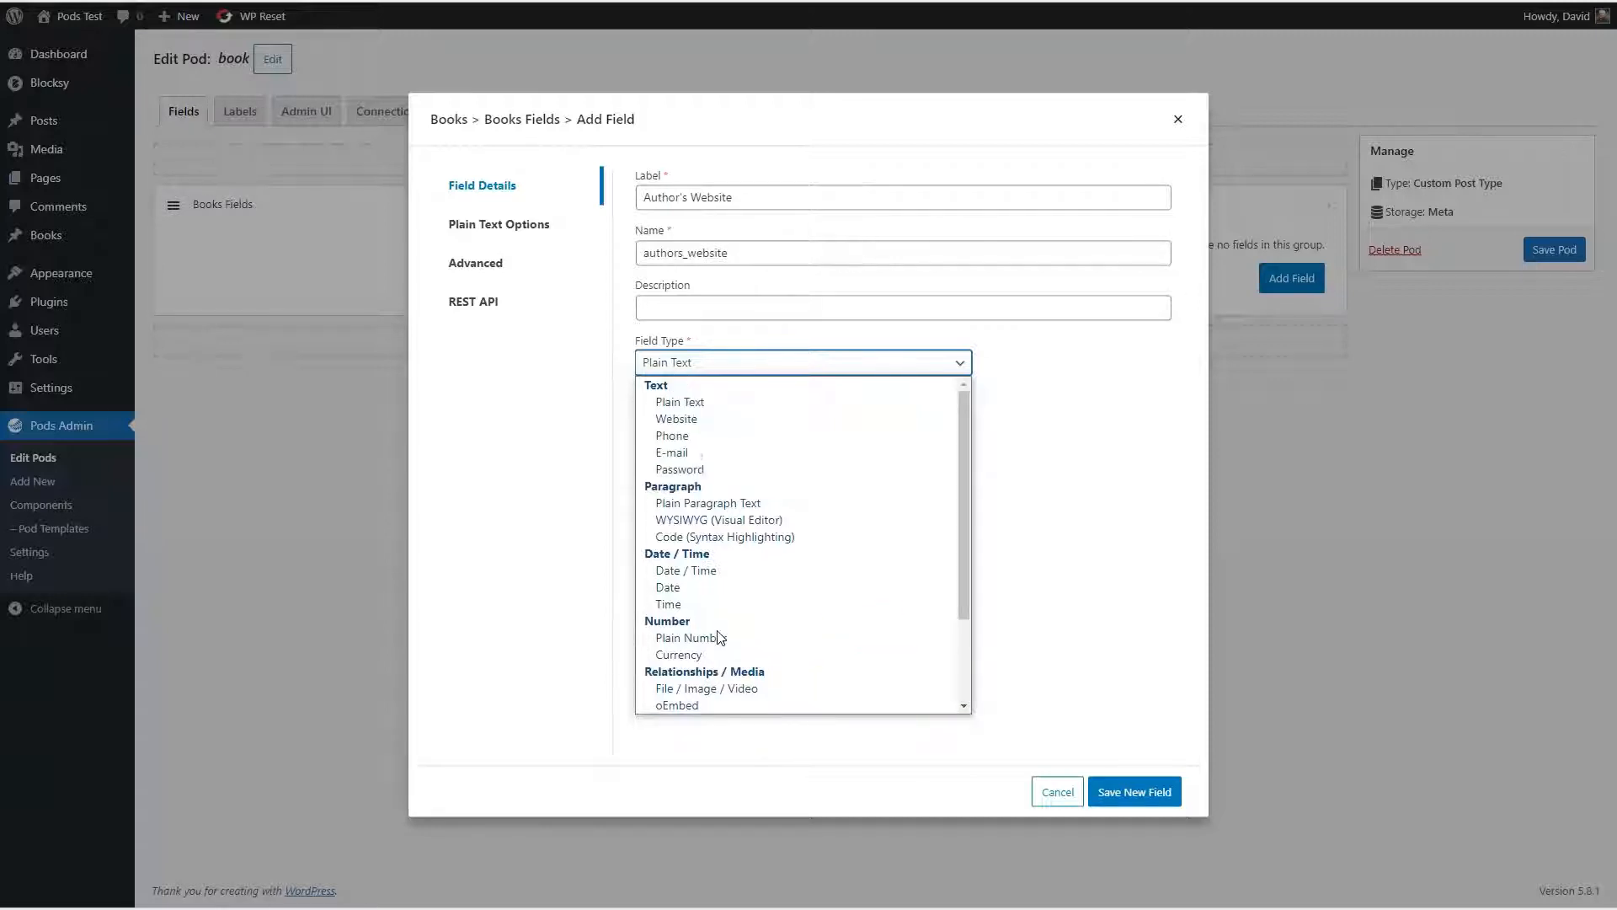
pyautogui.click(693, 421)
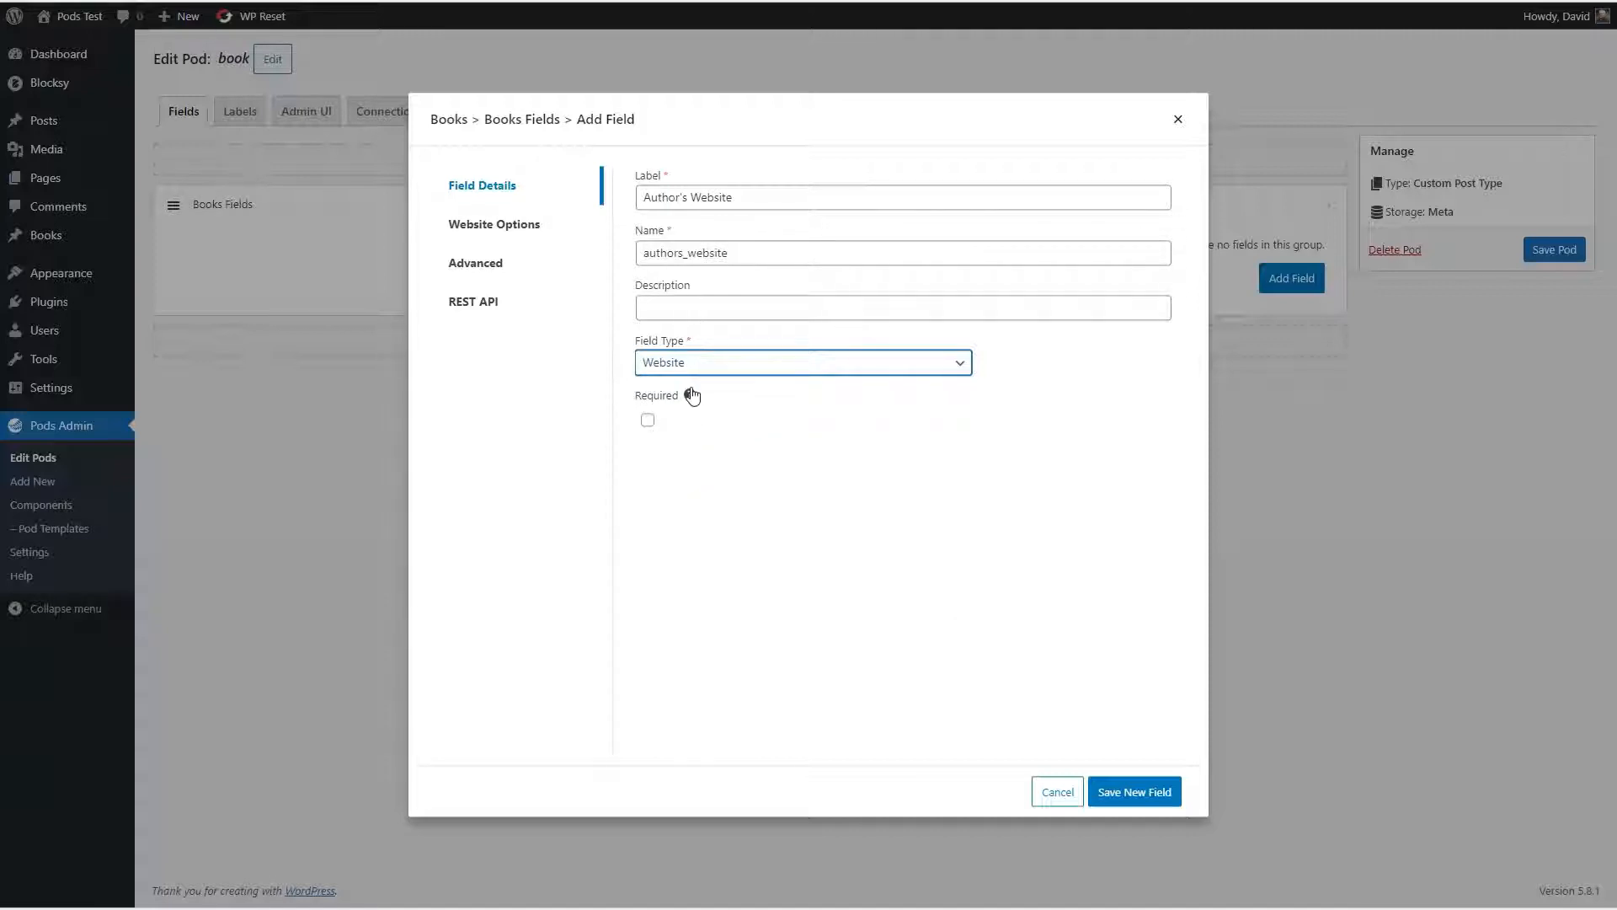
# Step: Review the website format, advanced and REST API options of the Author's Website field, and save it with the defaults
pyautogui.click(480, 232)
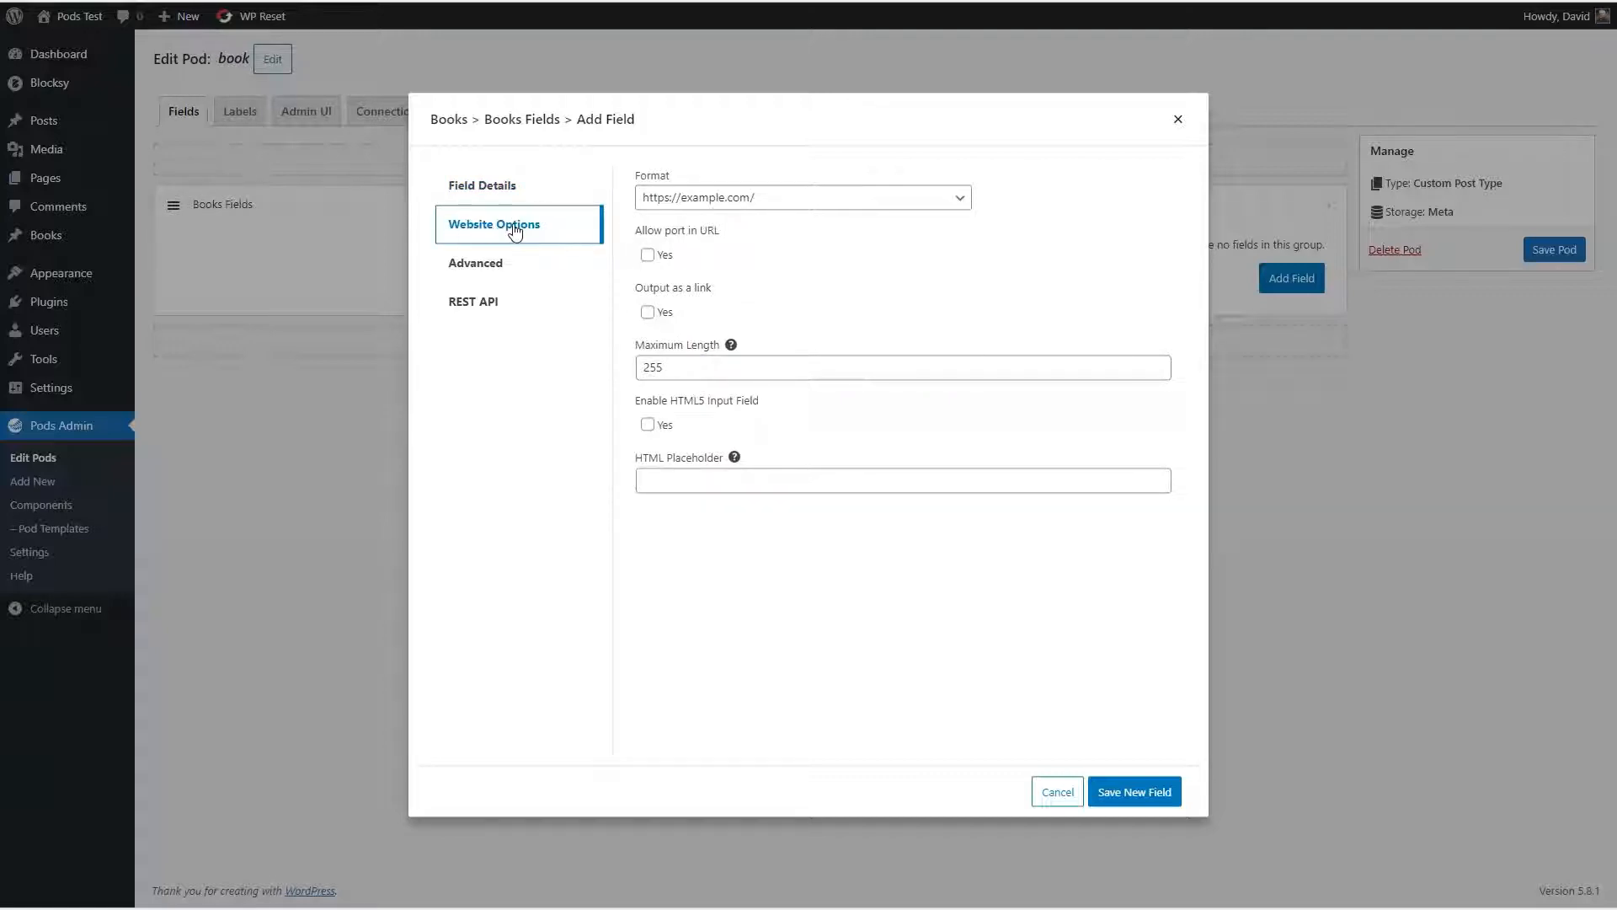
pyautogui.click(806, 201)
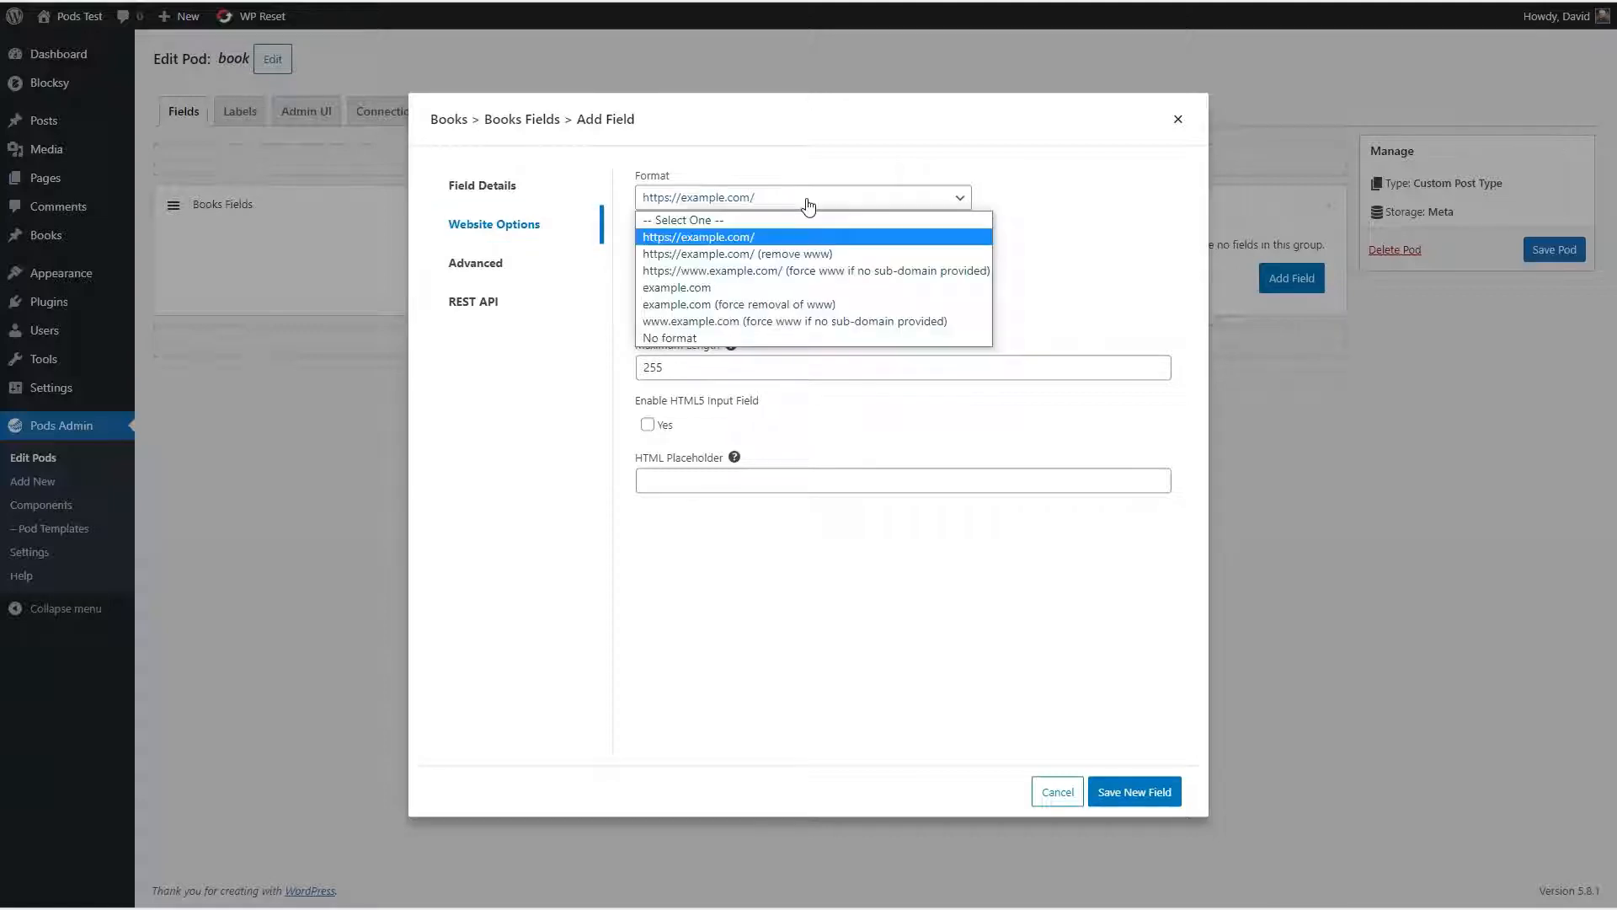
pyautogui.click(808, 206)
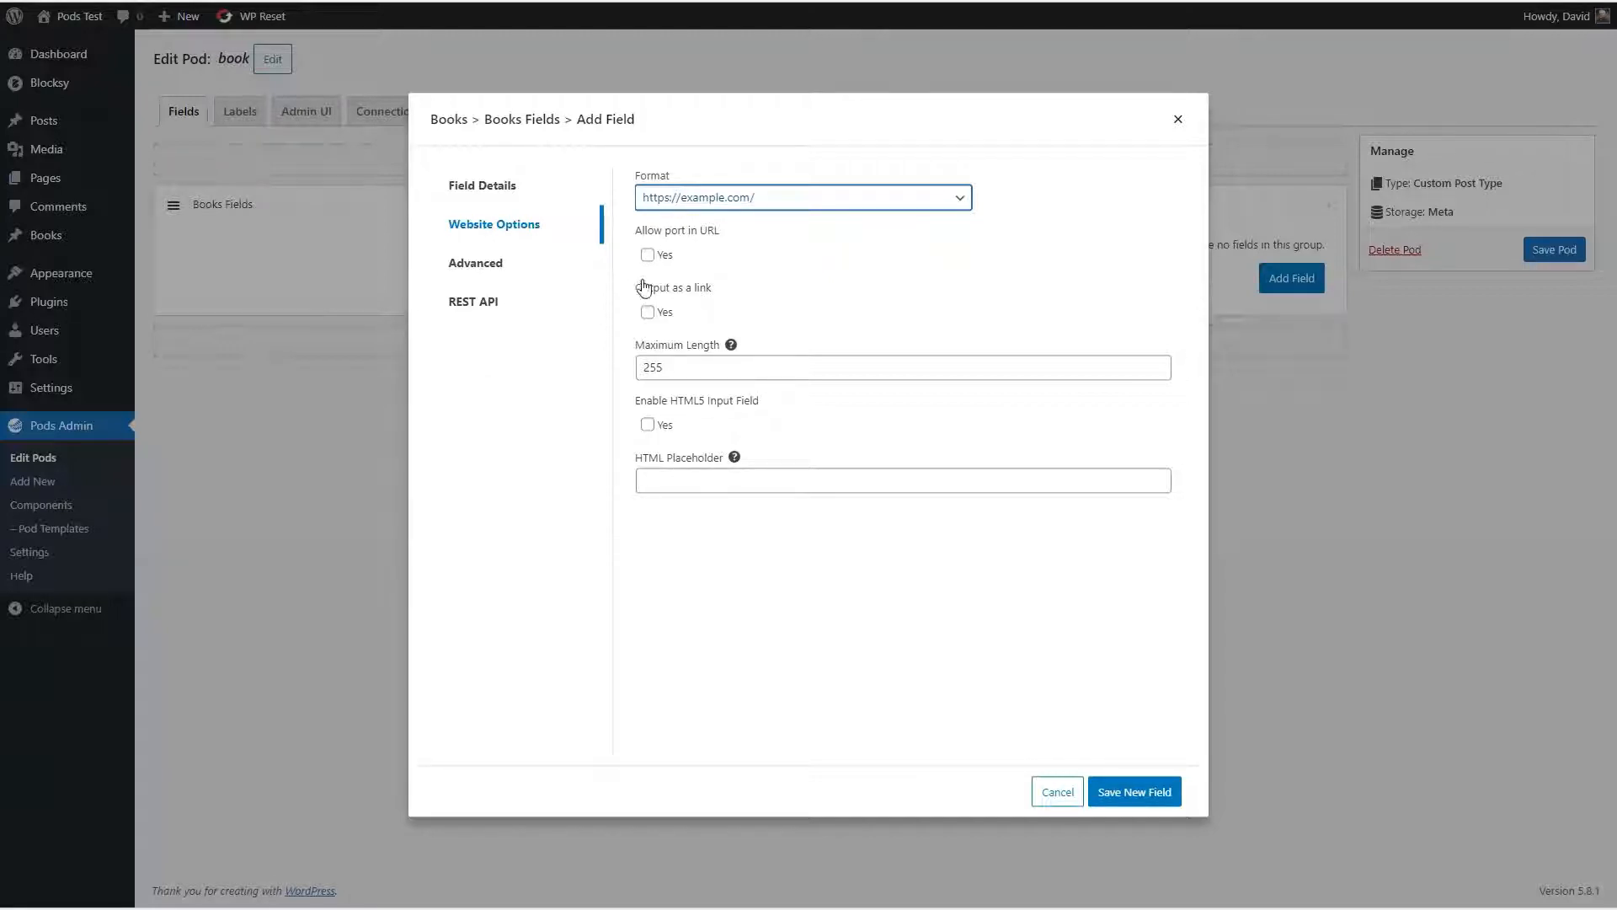
pyautogui.click(502, 270)
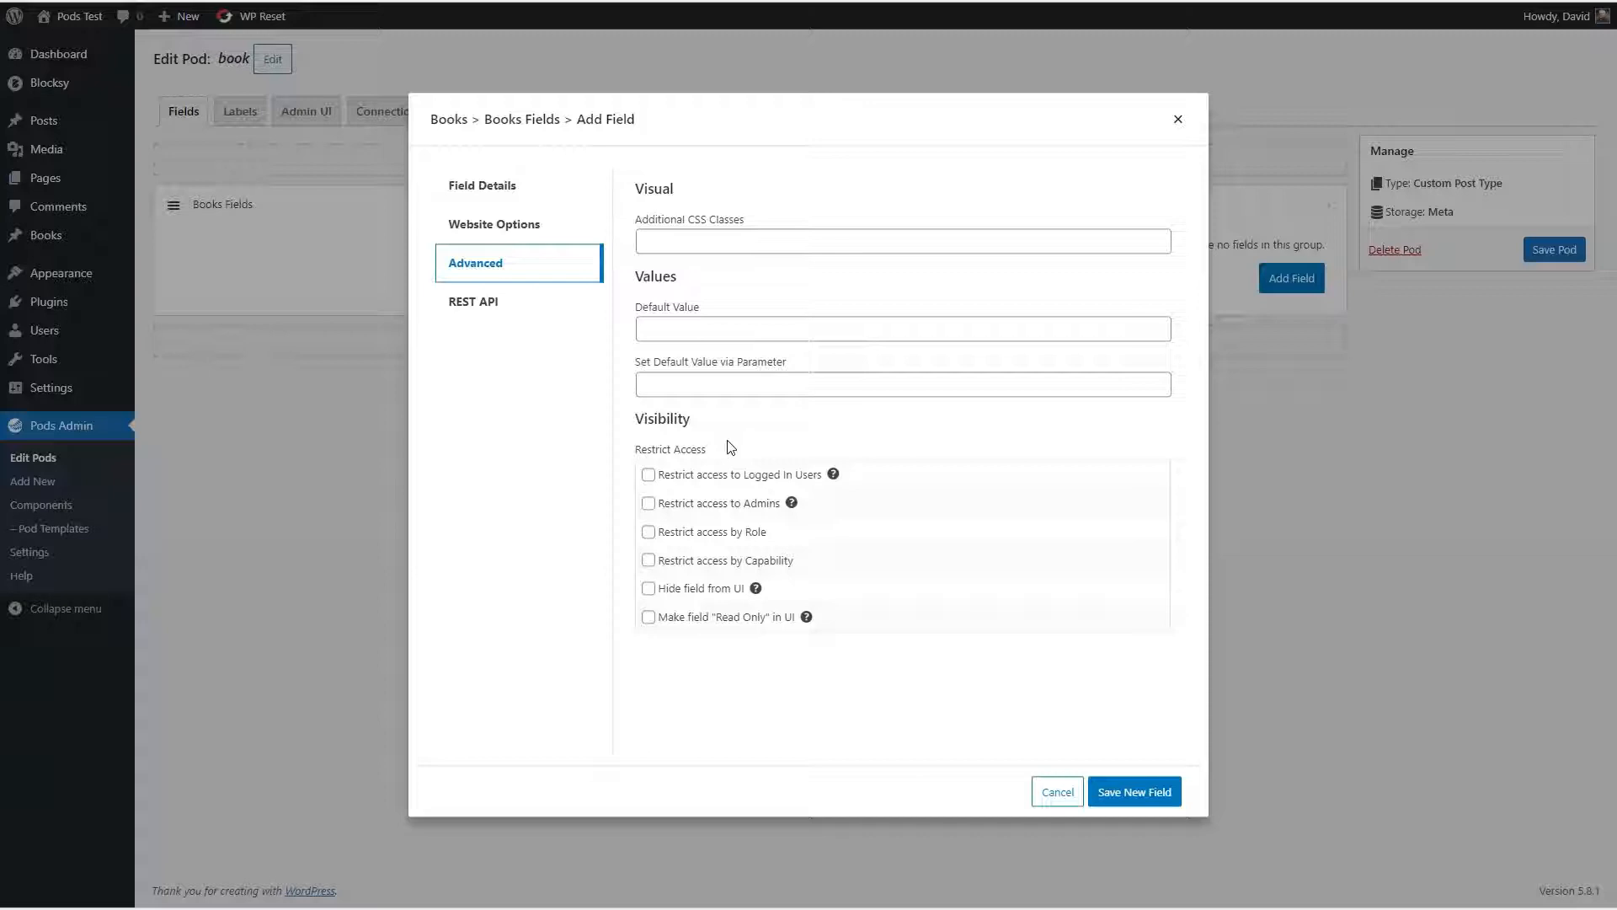
pyautogui.click(503, 305)
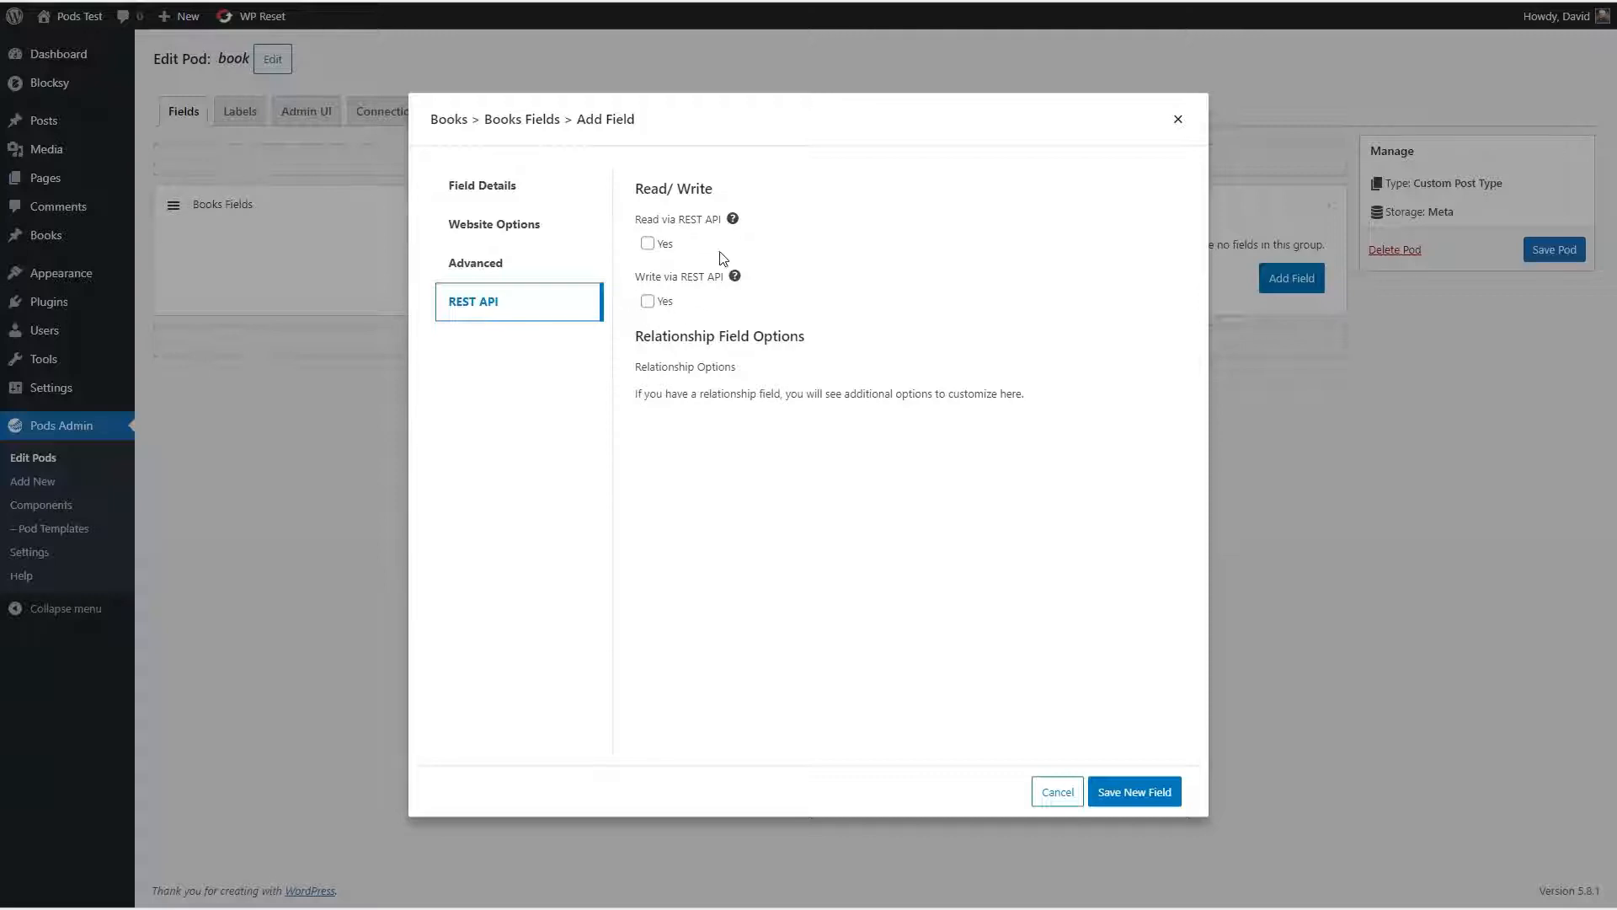
pyautogui.click(1137, 792)
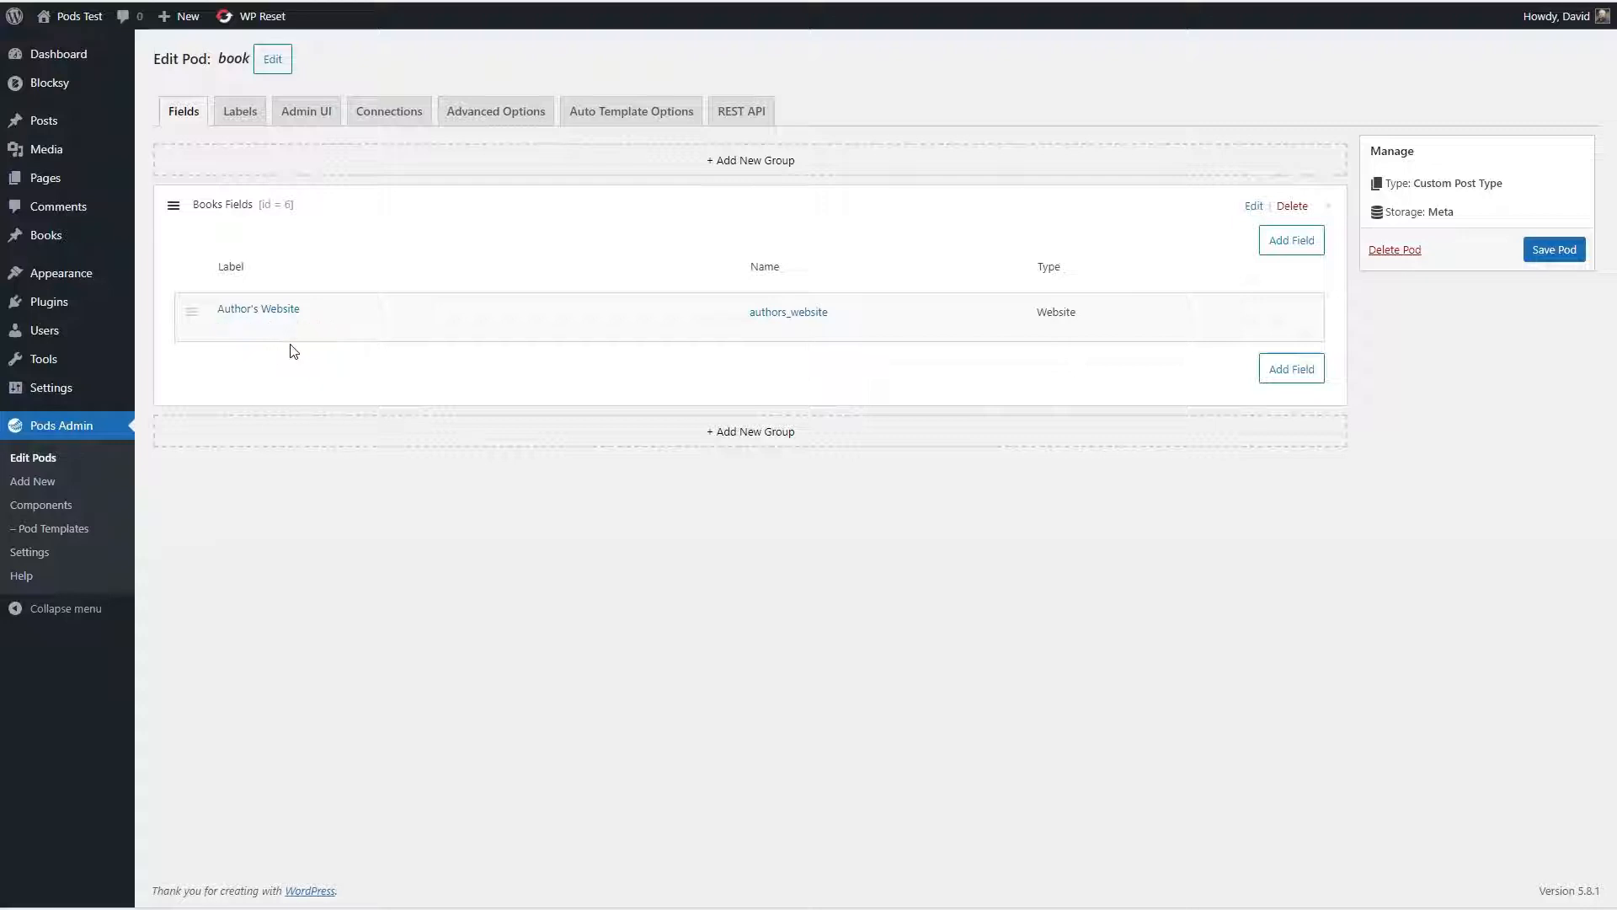
# Step: Start another field in the Books Fields group labelled Author's Photo with the field type File / Image / Video
pyautogui.click(1289, 371)
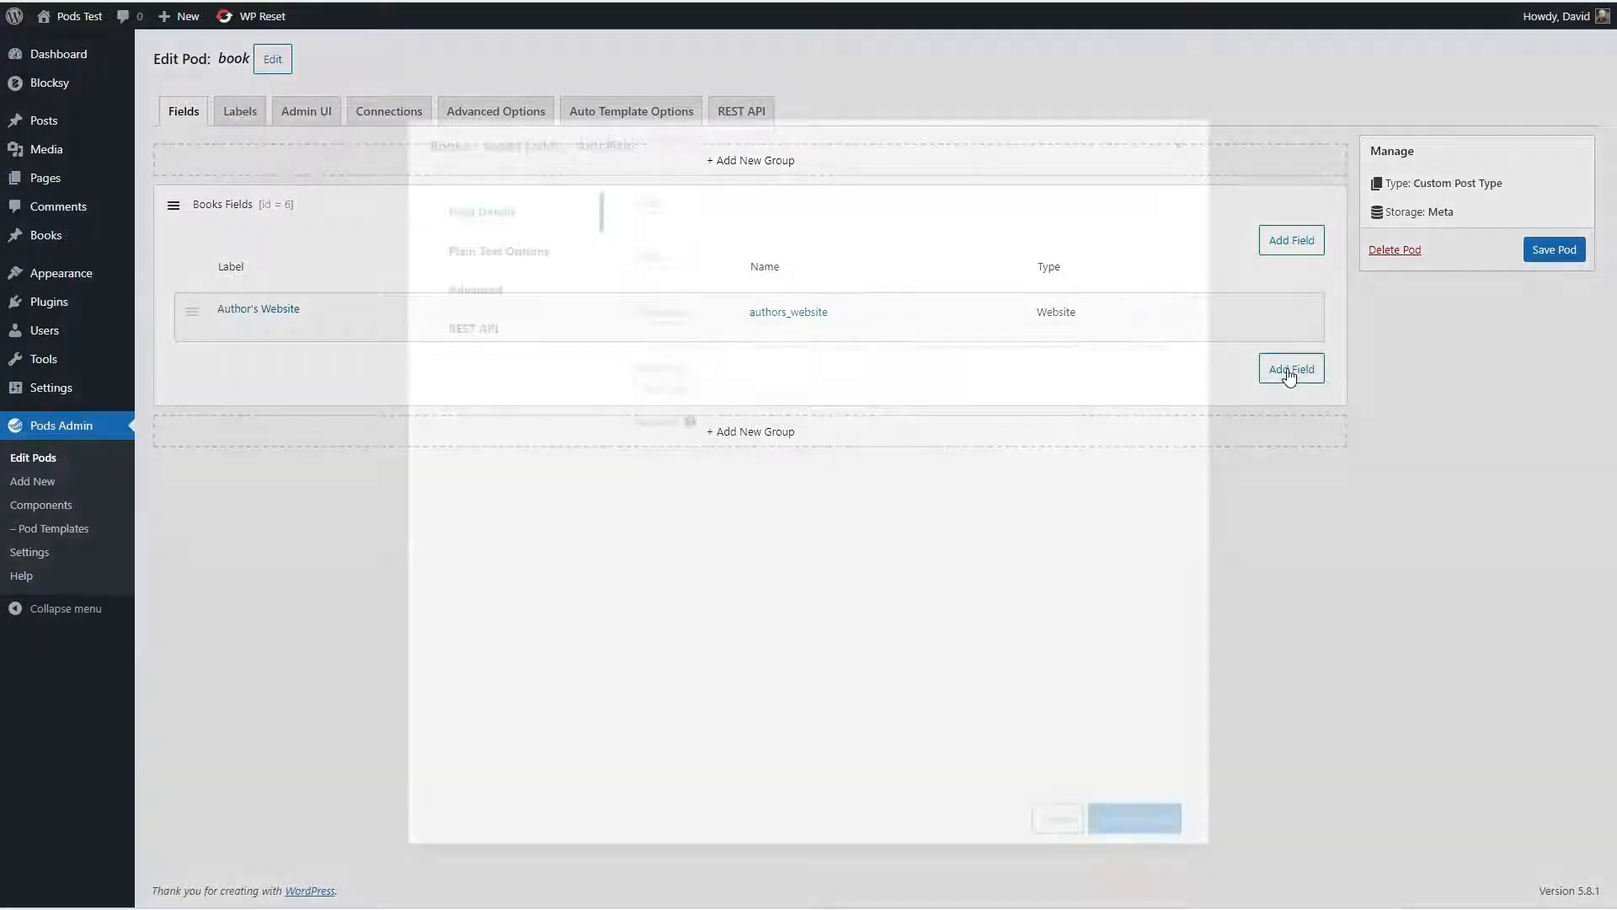
pyautogui.click(699, 199)
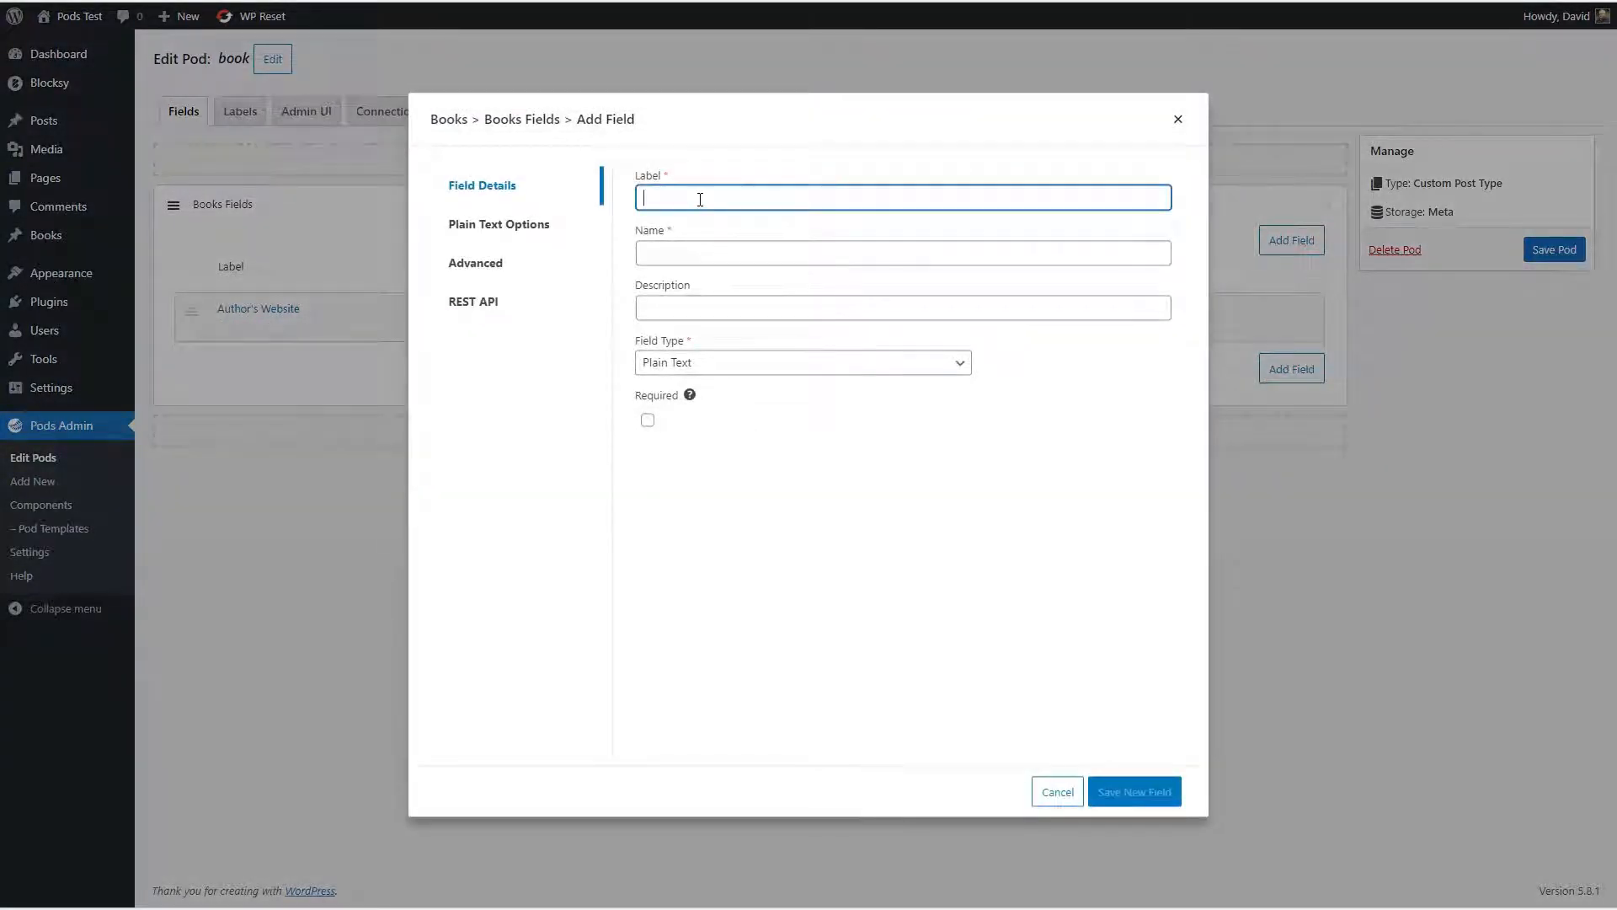
pyautogui.write("Author's Photo")
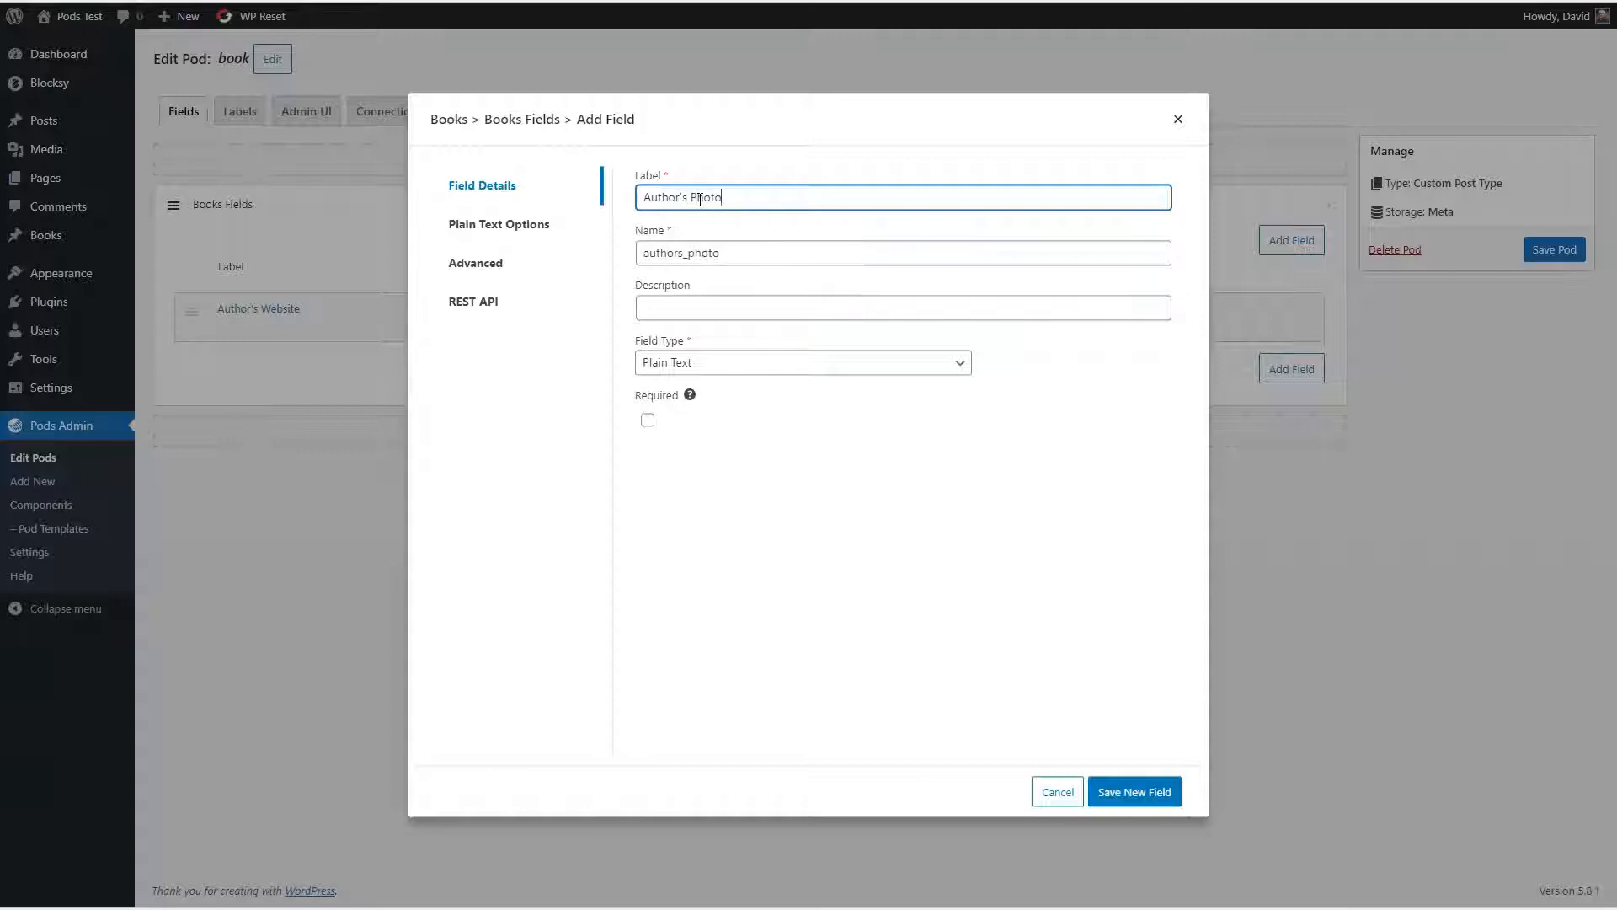
pyautogui.click(719, 367)
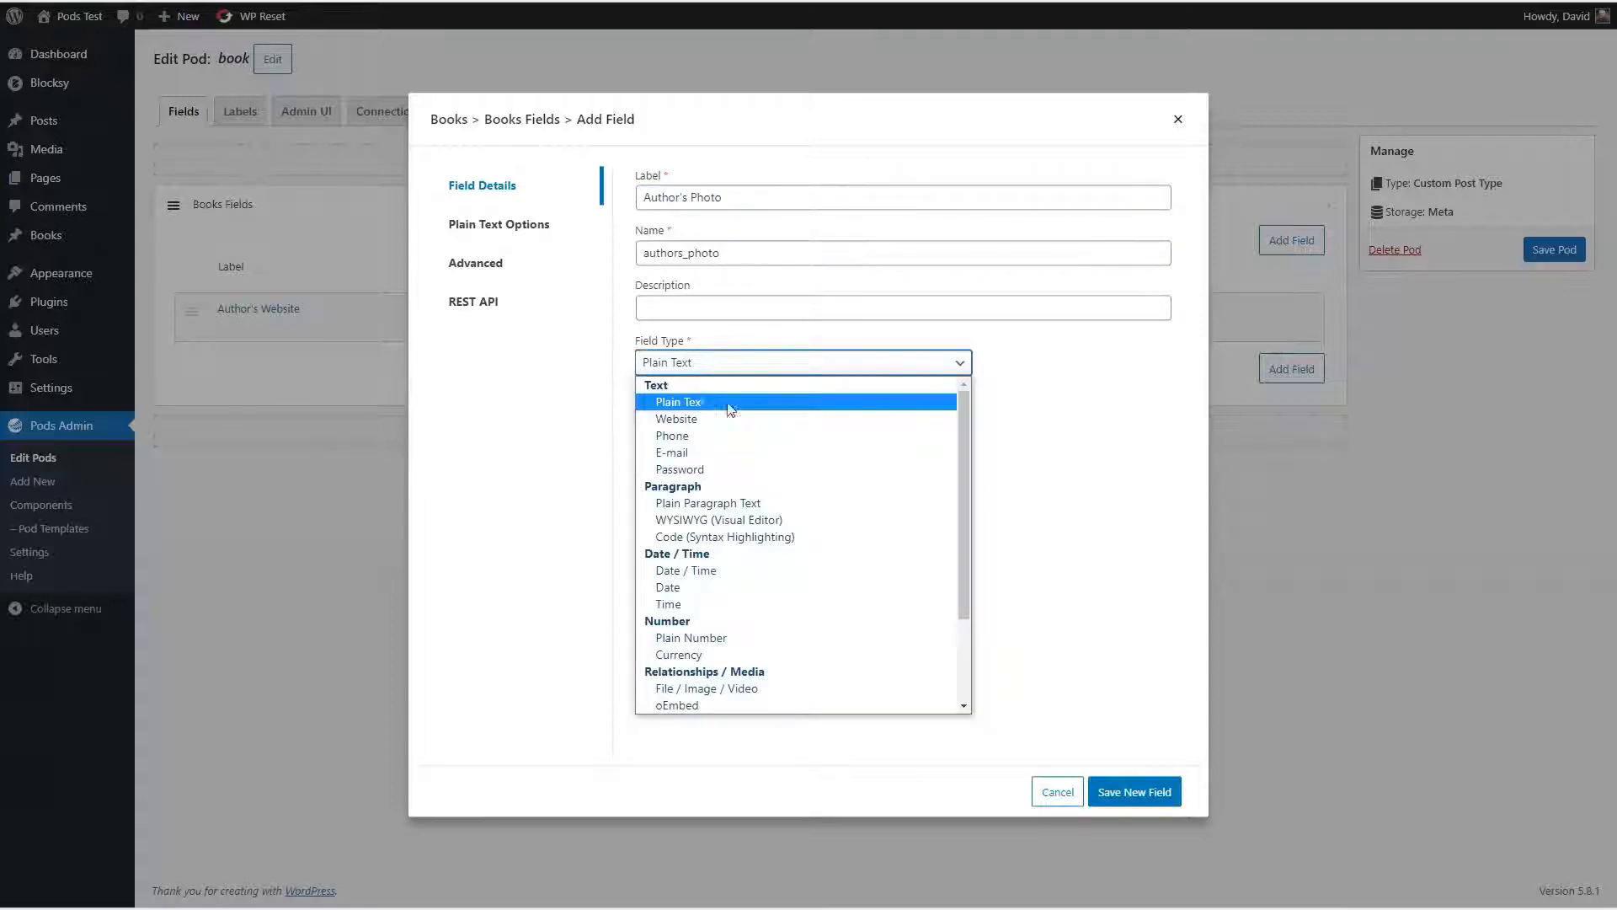
pyautogui.click(698, 689)
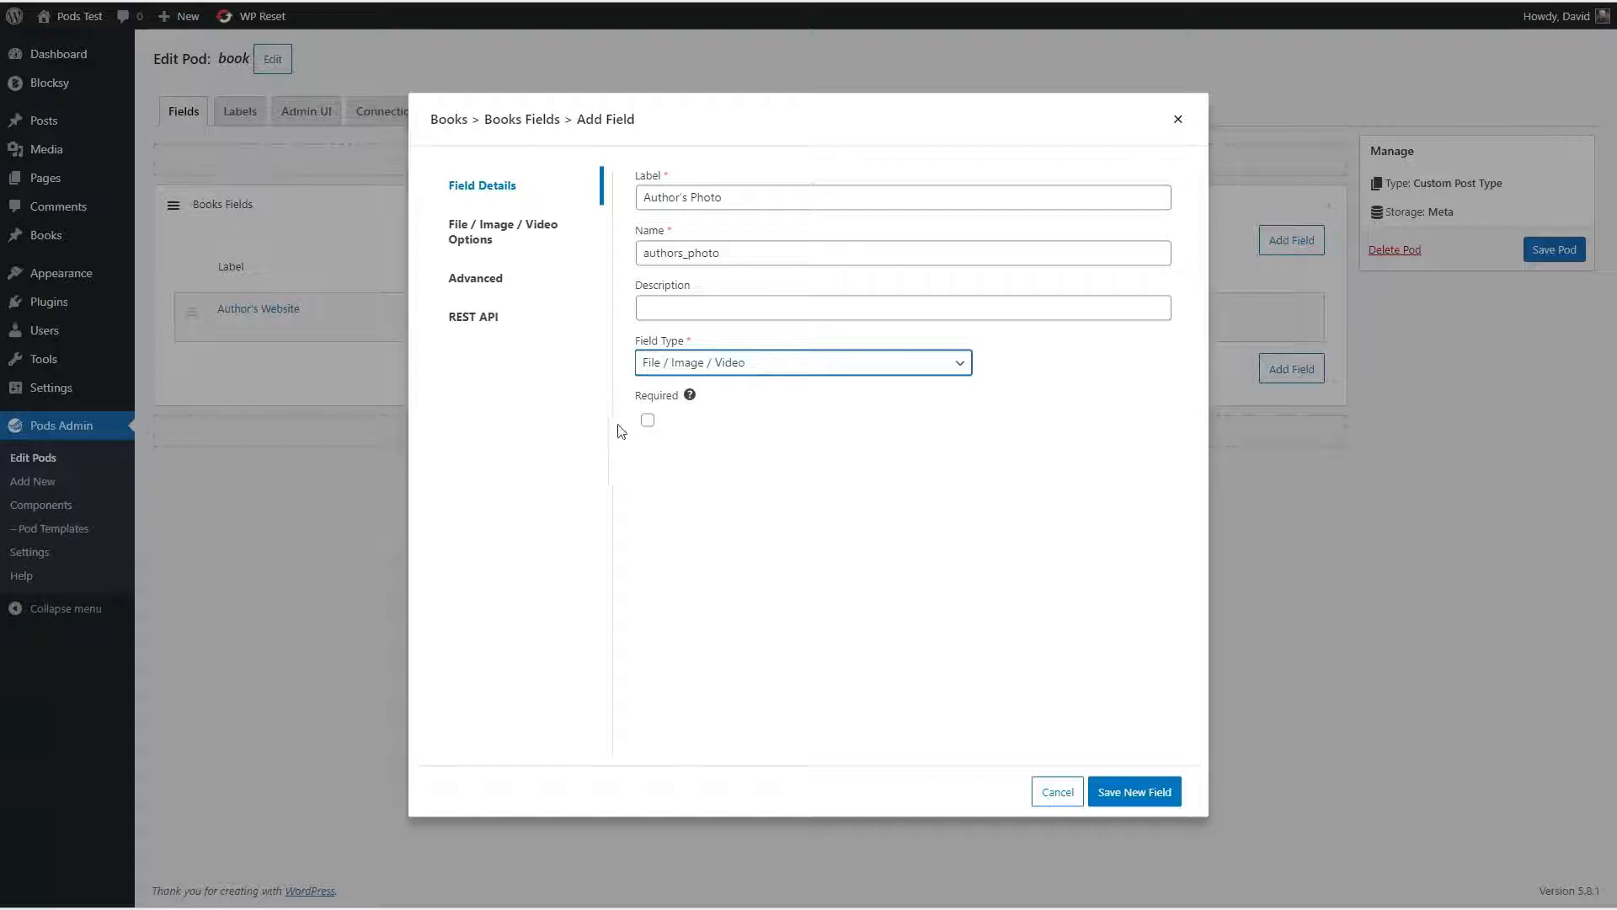
# Step: Set the photo field's add button text to Add Image, modal title to Attach an image, and modal add button text to Add Image
pyautogui.click(472, 234)
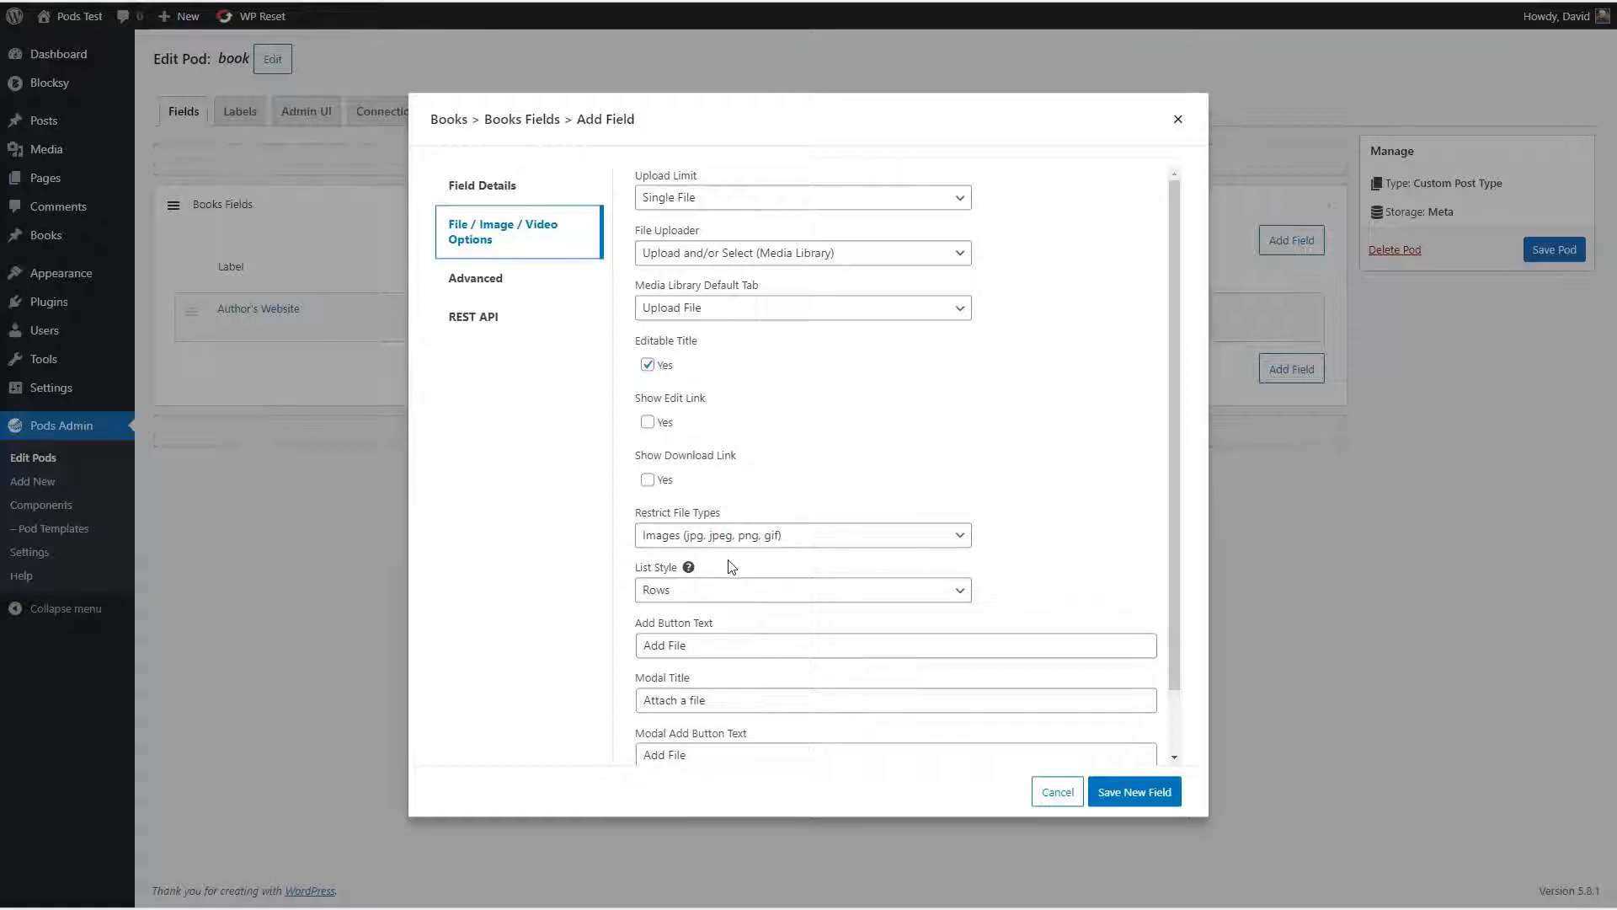
pyautogui.scroll(-1, 730, 566)
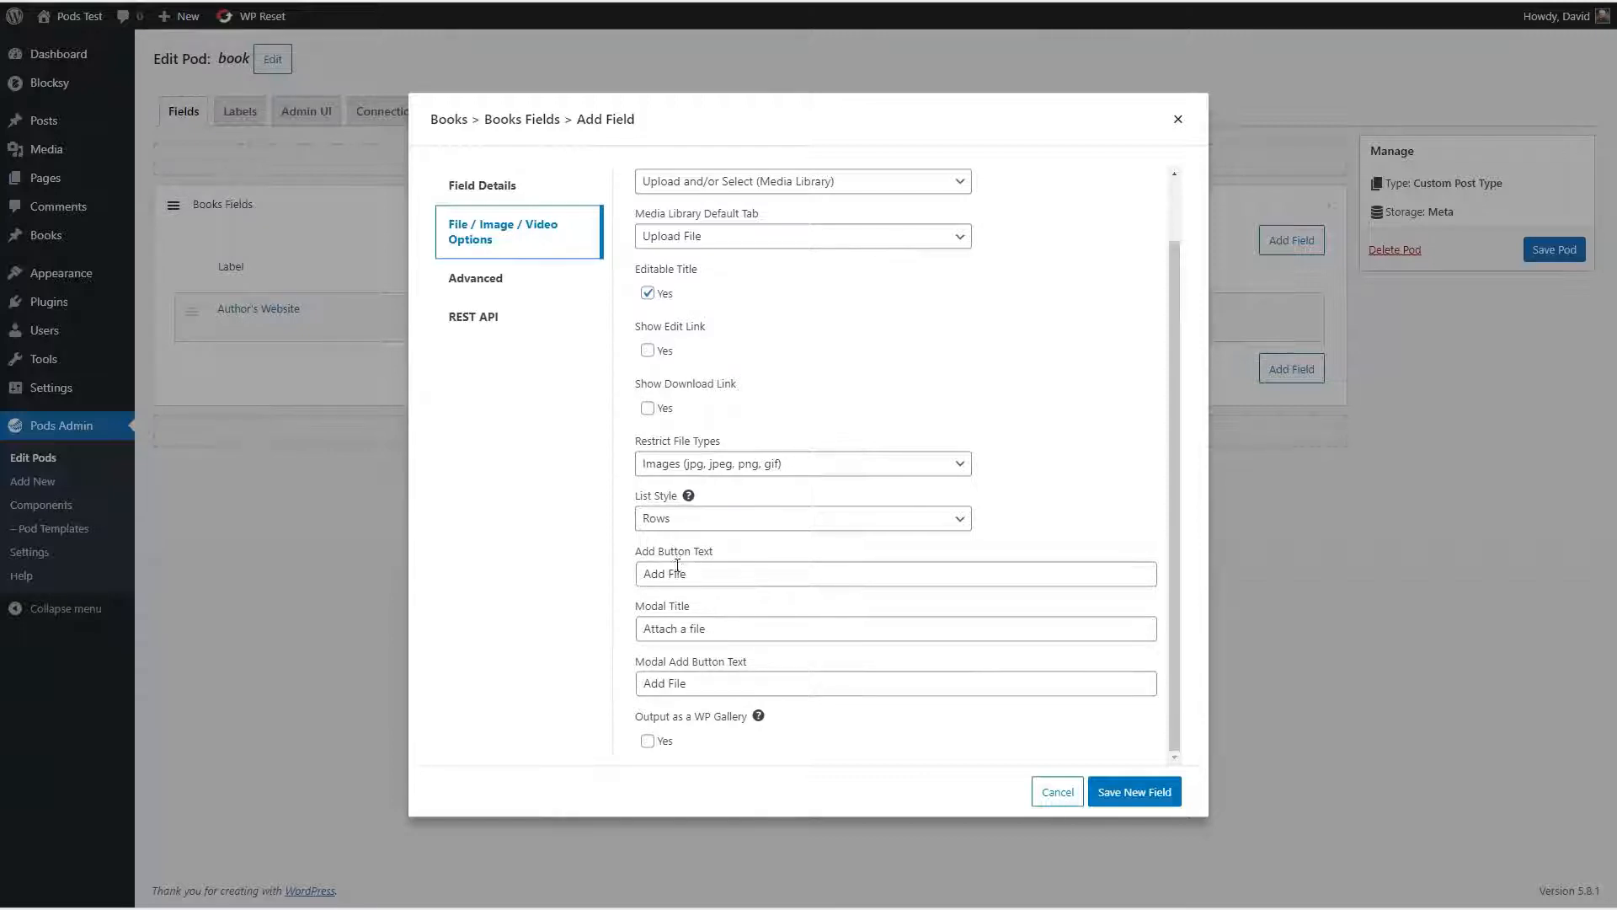
pyautogui.moveTo(668, 573); pyautogui.dragTo(713, 573)
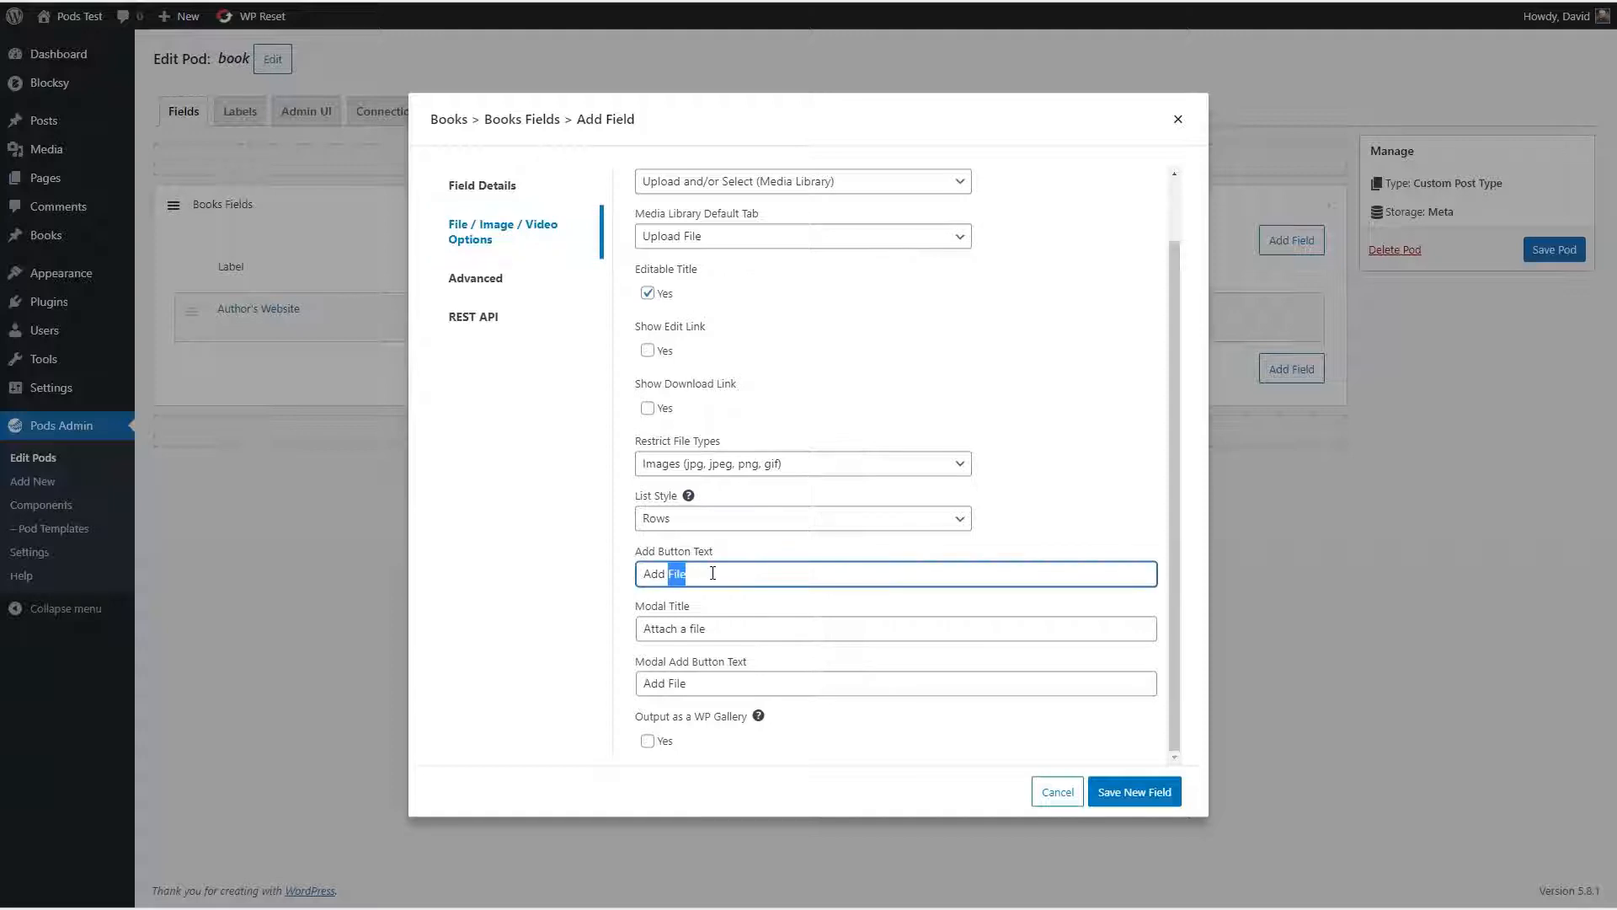
pyautogui.write('Image')
pyautogui.moveTo(689, 628); pyautogui.dragTo(716, 628)
pyautogui.write('n image')
pyautogui.moveTo(668, 684); pyautogui.dragTo(707, 683)
pyautogui.write('Image')
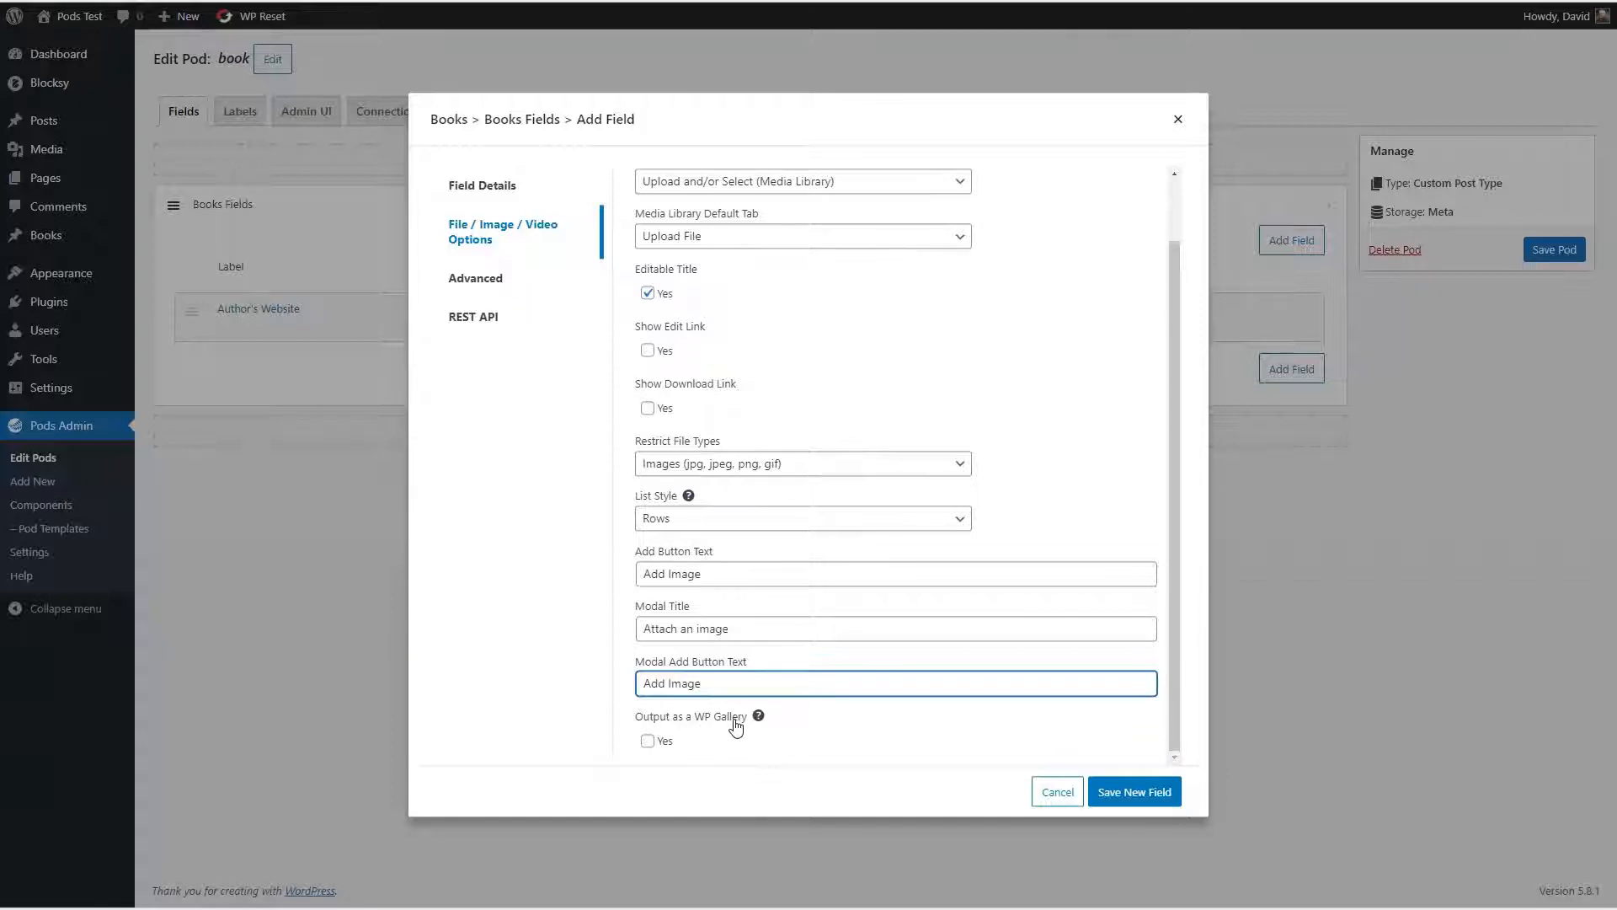
pyautogui.scroll(1, 736, 726)
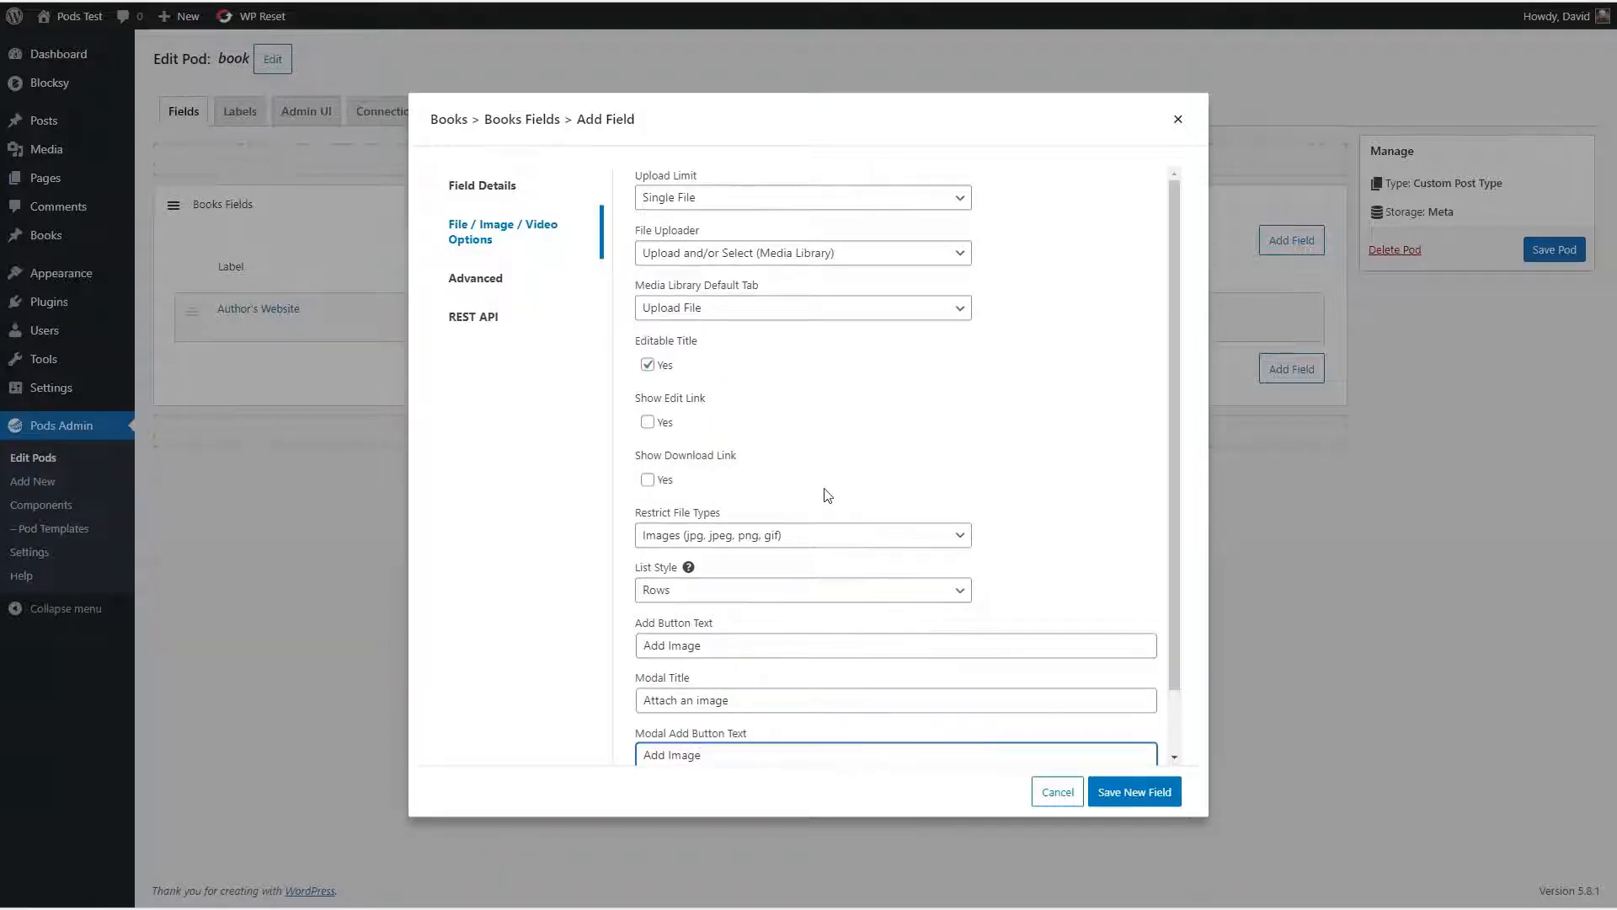
# Step: Review the advanced and REST API options of the Author's Photo field and save the new field
pyautogui.click(477, 278)
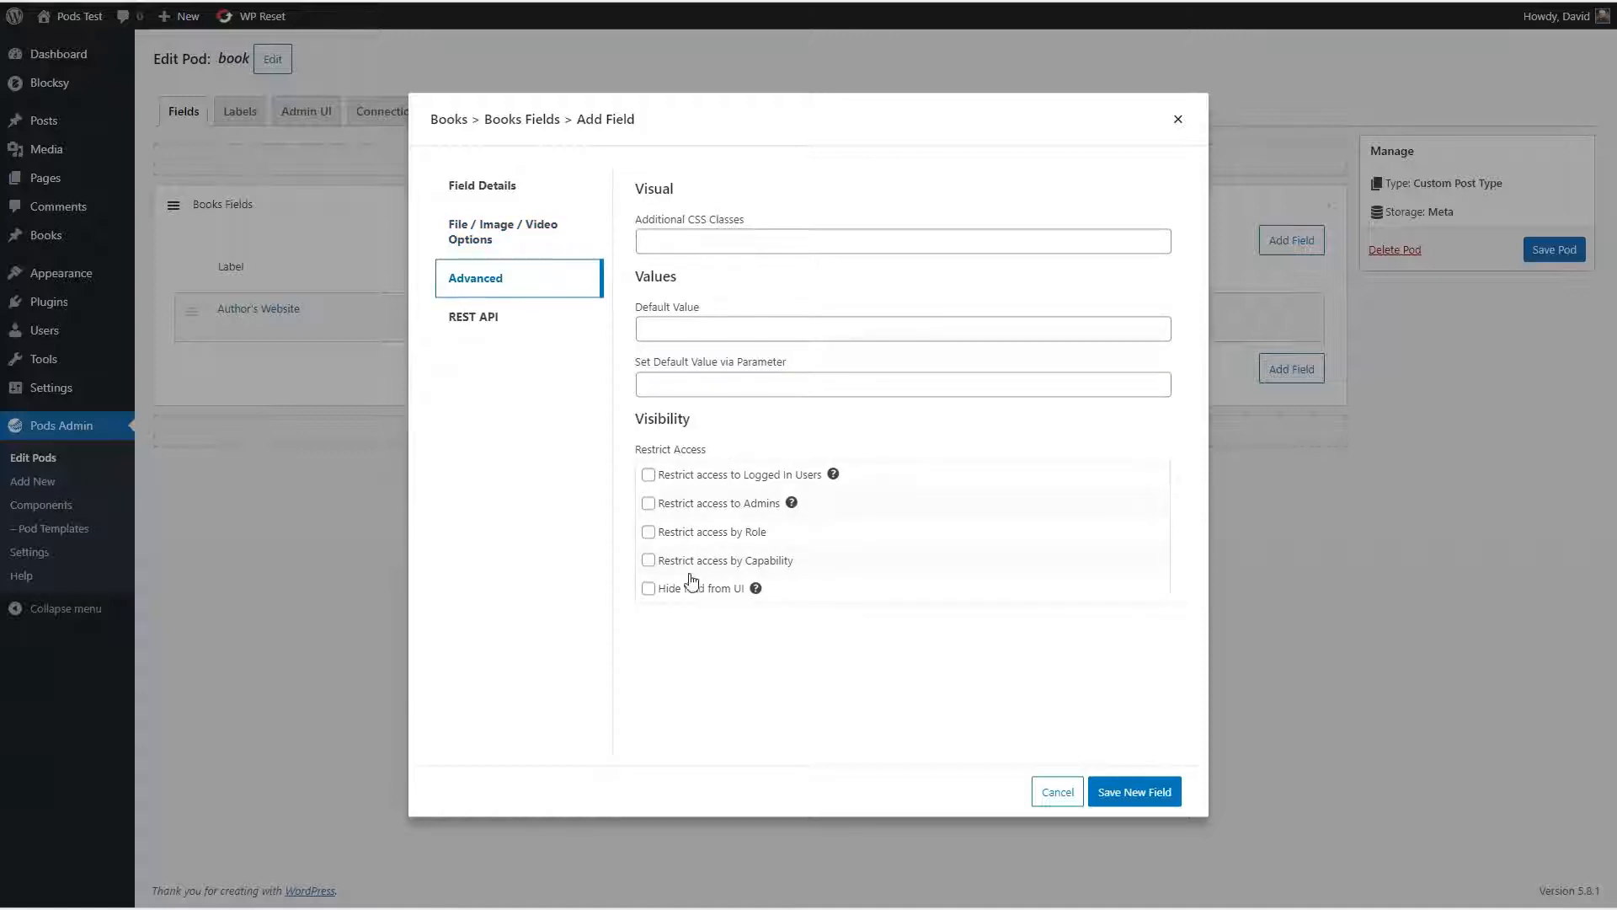
pyautogui.click(504, 321)
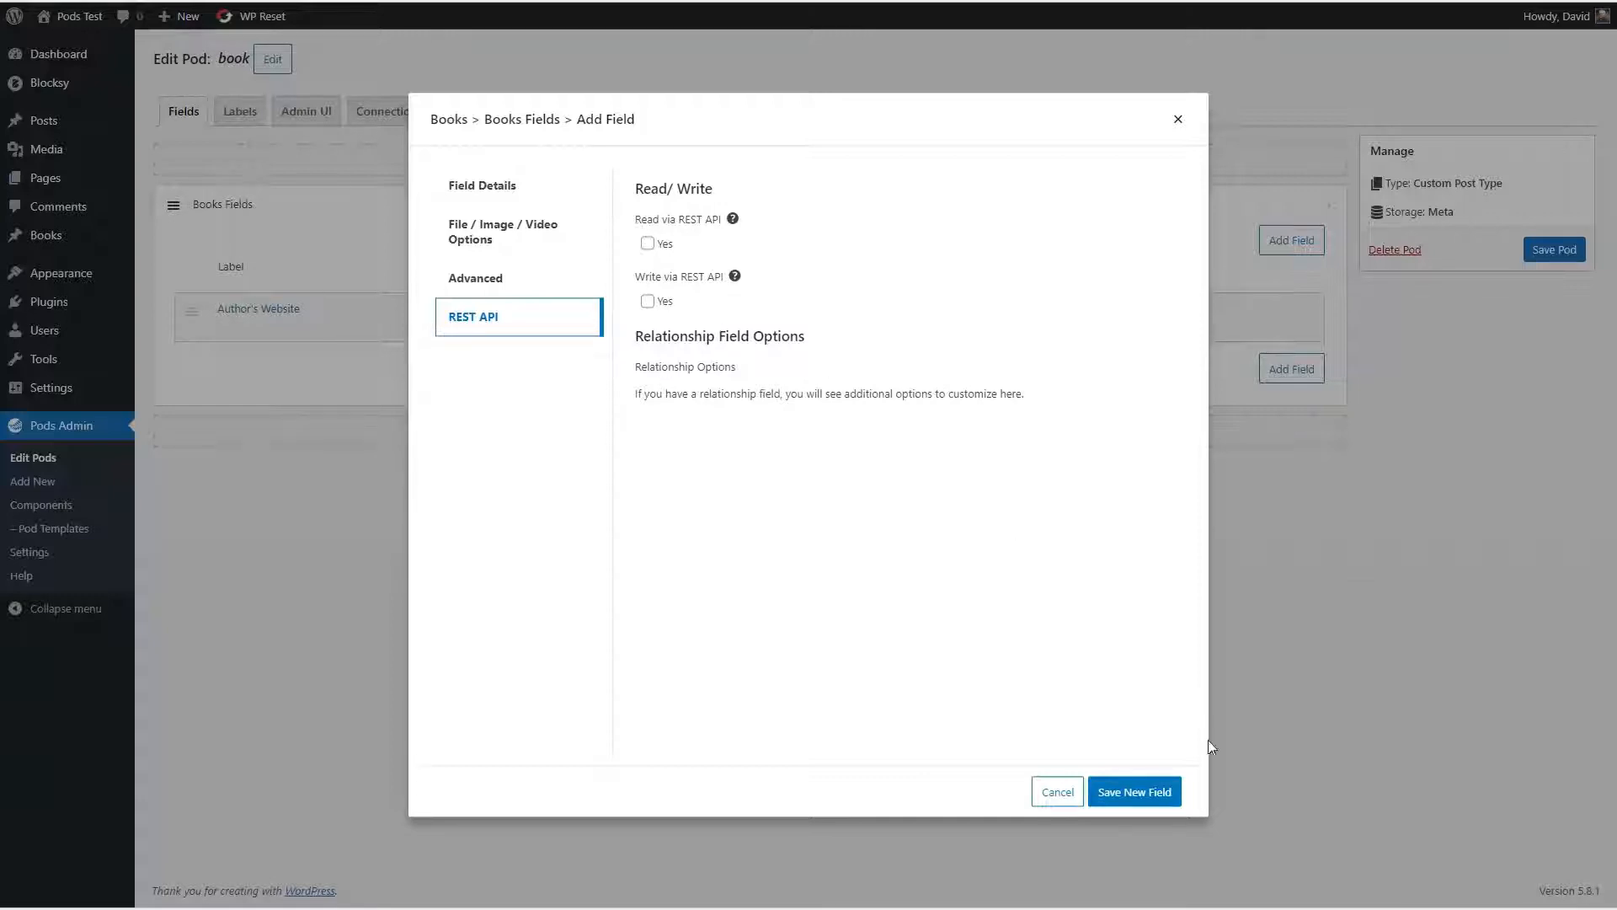
pyautogui.click(1144, 790)
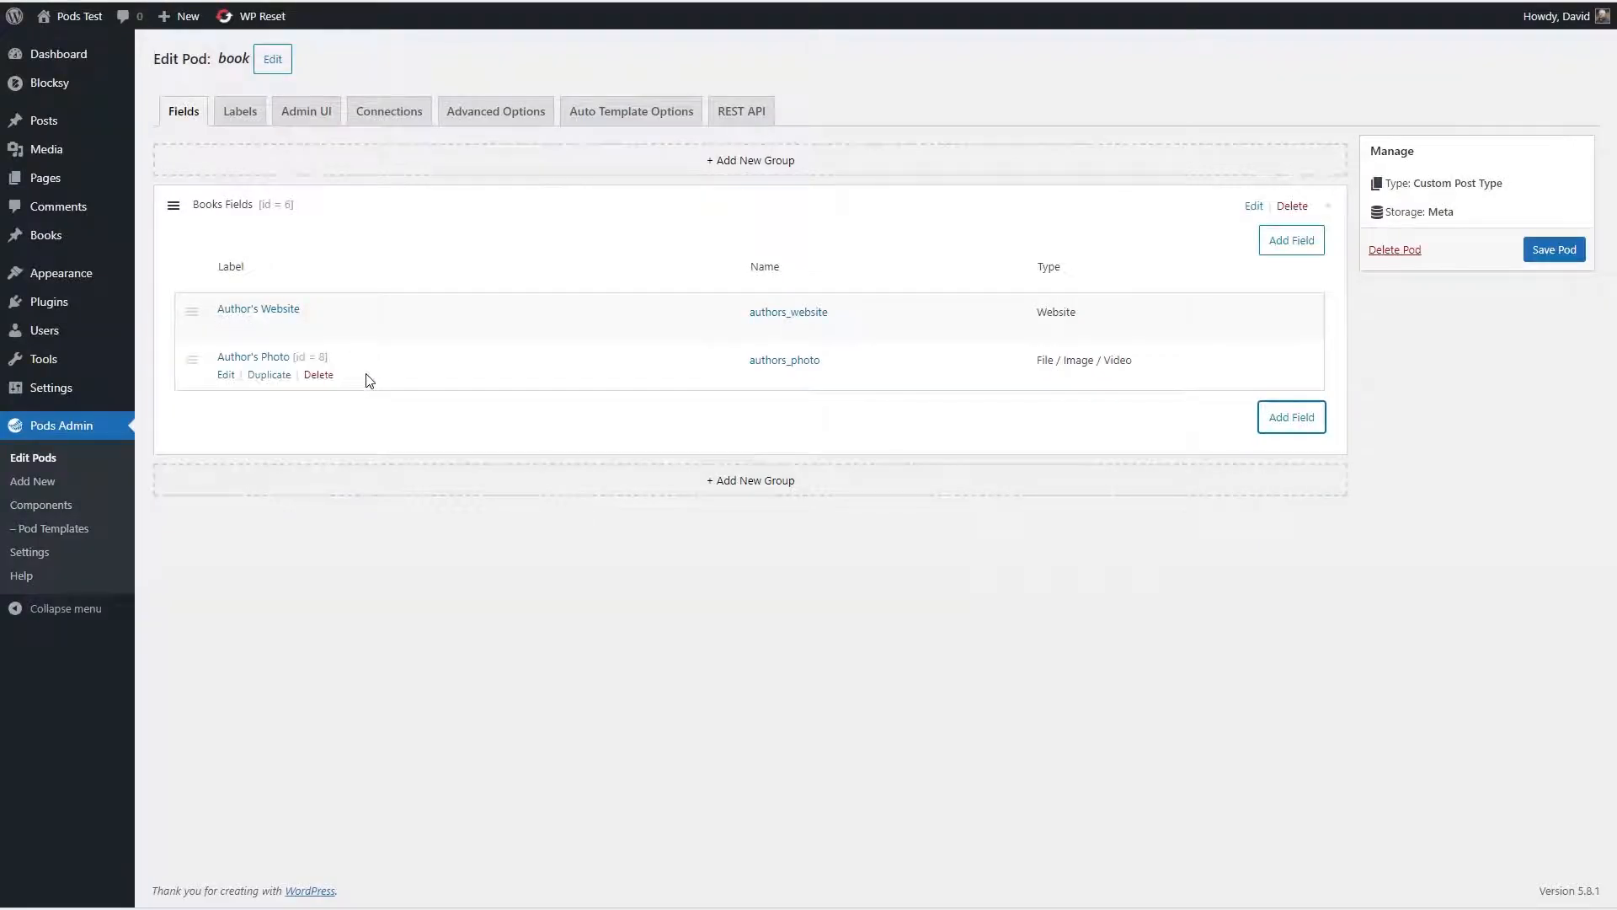
# Step: Review the book pod's label settings and enable showing its admin menu in the dashboard
pyautogui.click(236, 116)
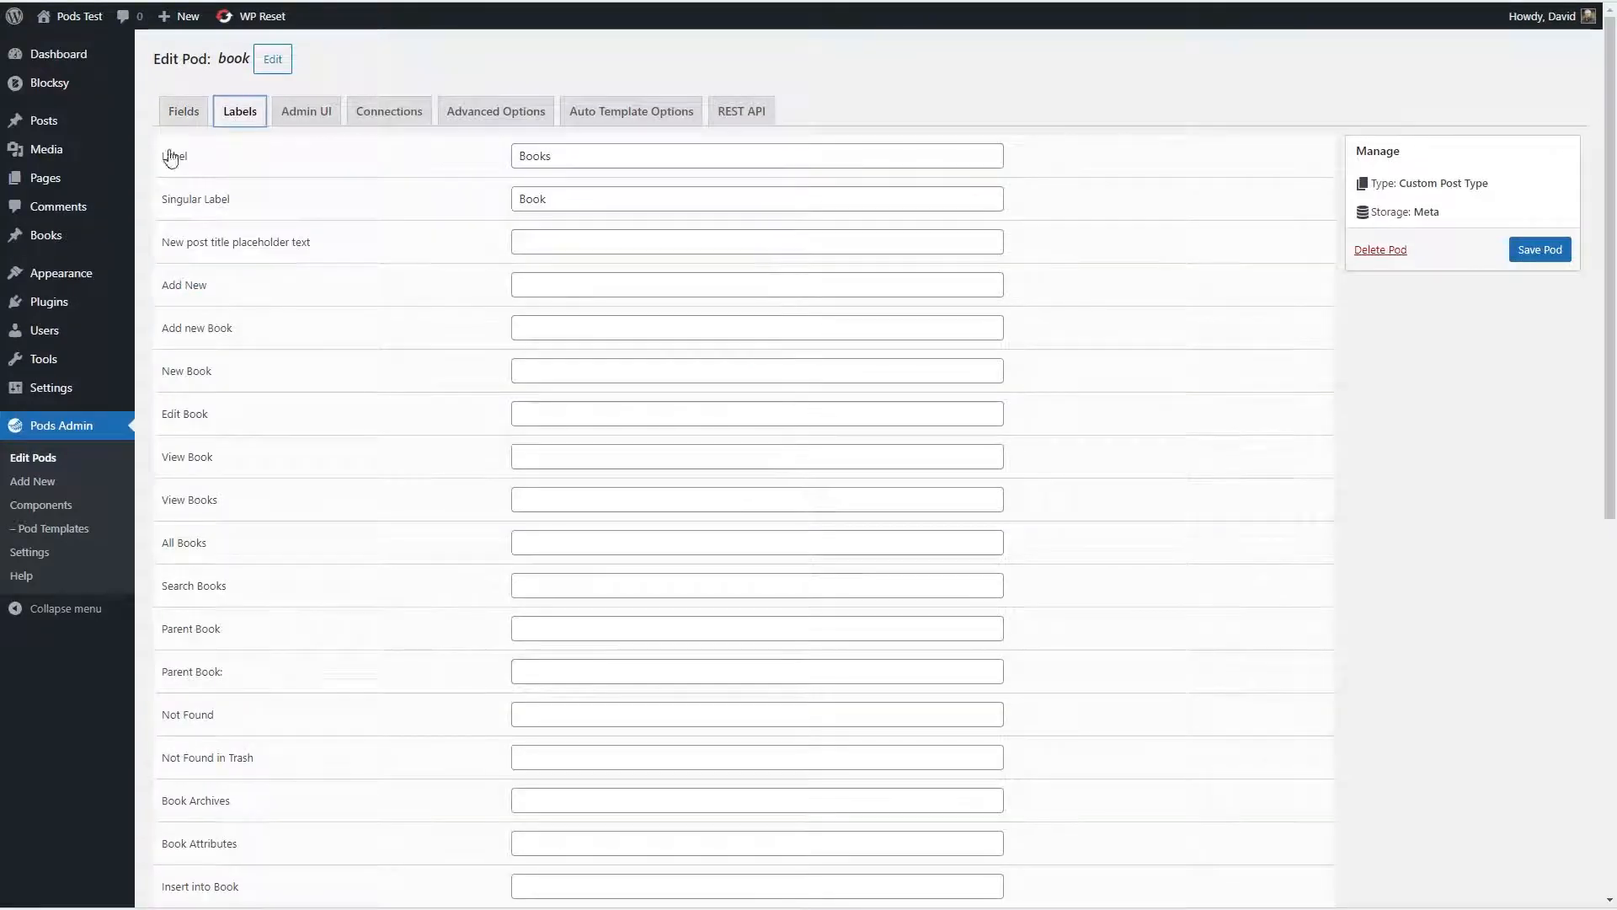
pyautogui.moveTo(101, 182)
pyautogui.click(308, 119)
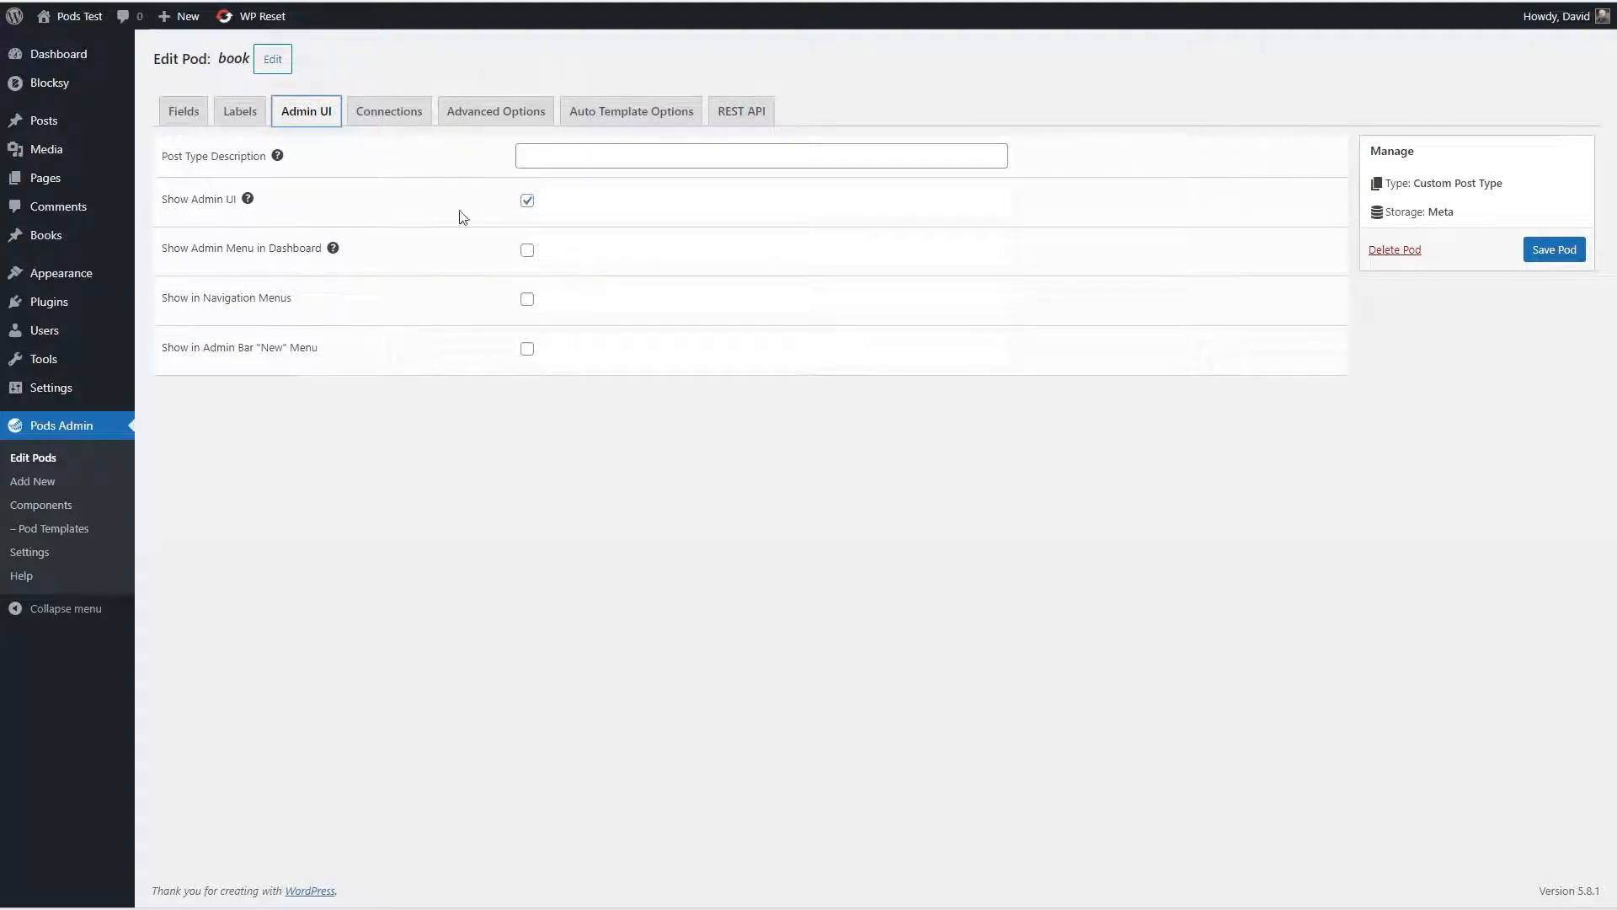
pyautogui.moveTo(53, 251)
pyautogui.click(333, 248)
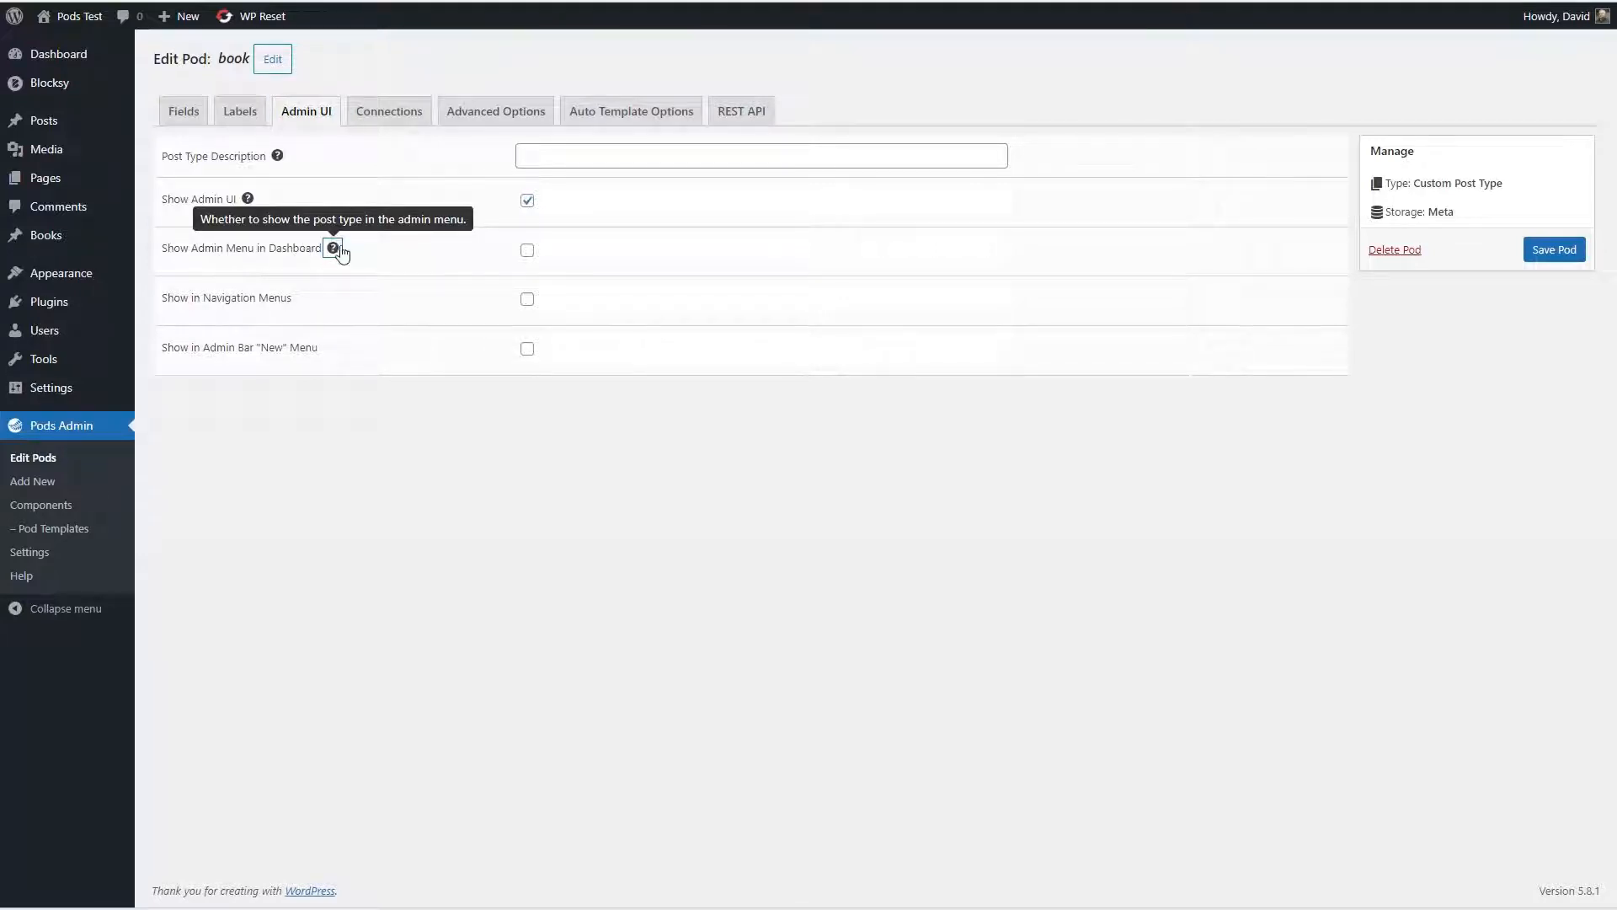
pyautogui.click(527, 250)
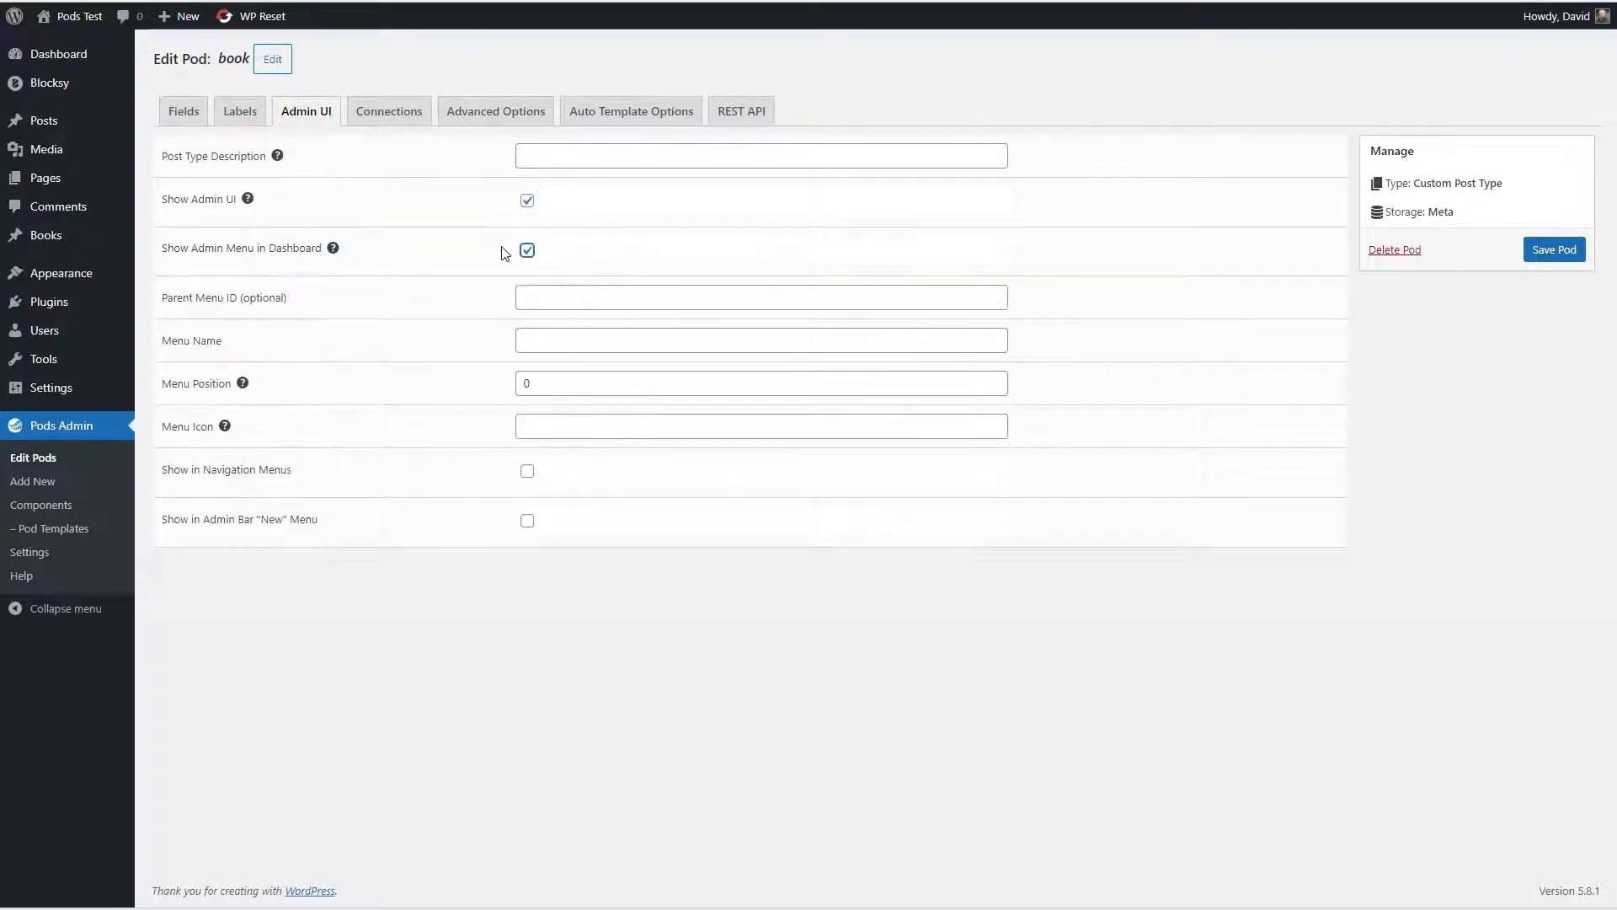
pyautogui.press('space')
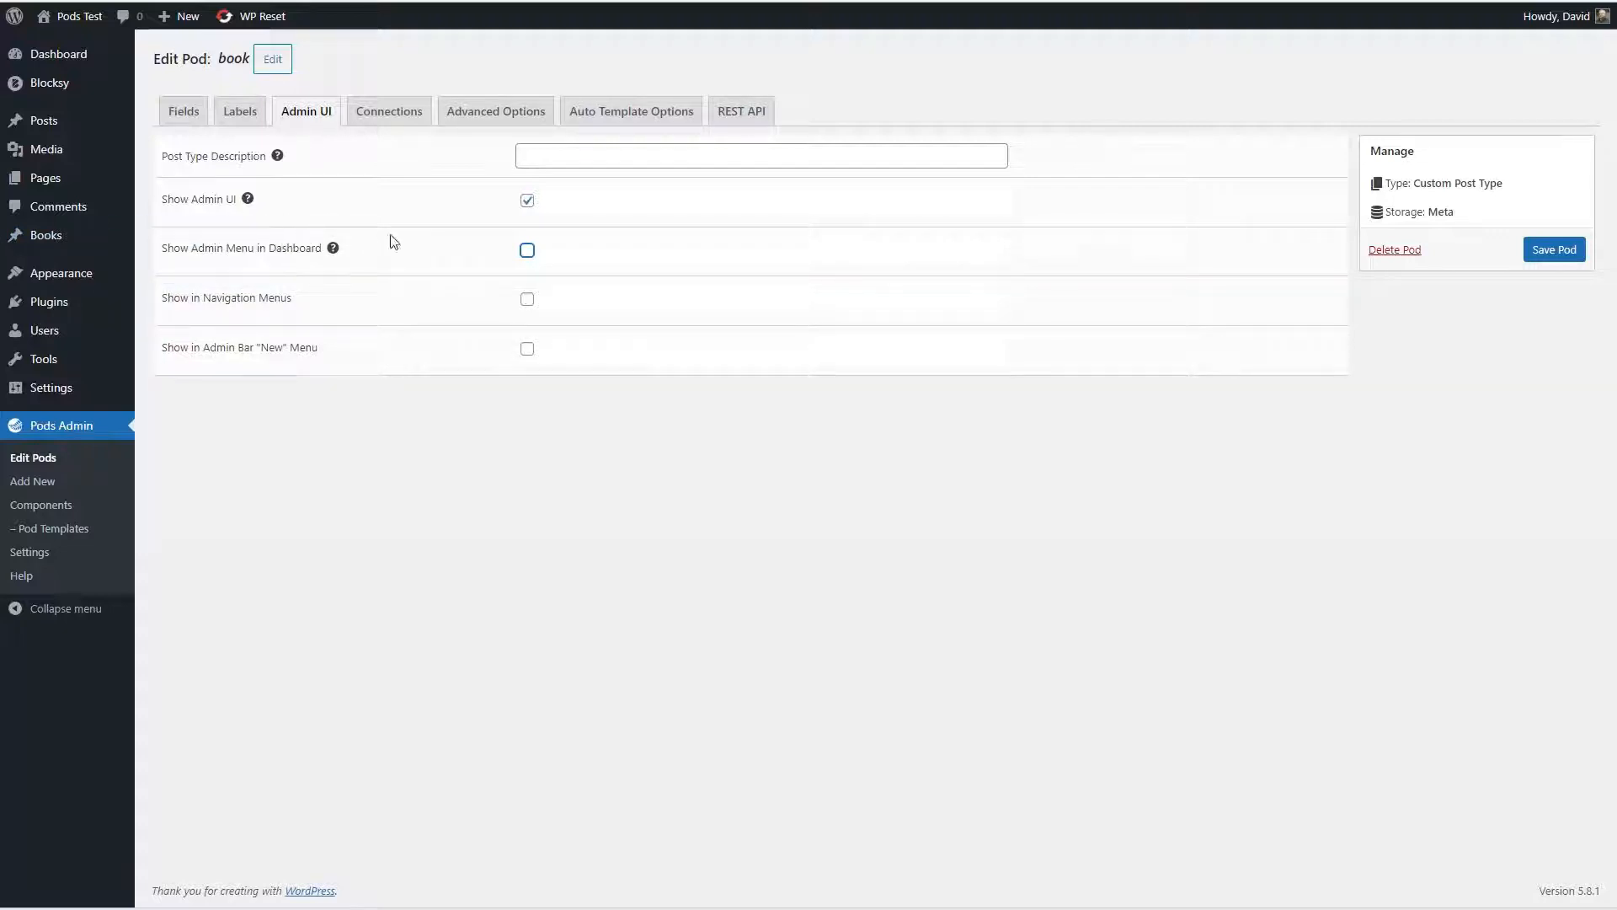
pyautogui.click(527, 251)
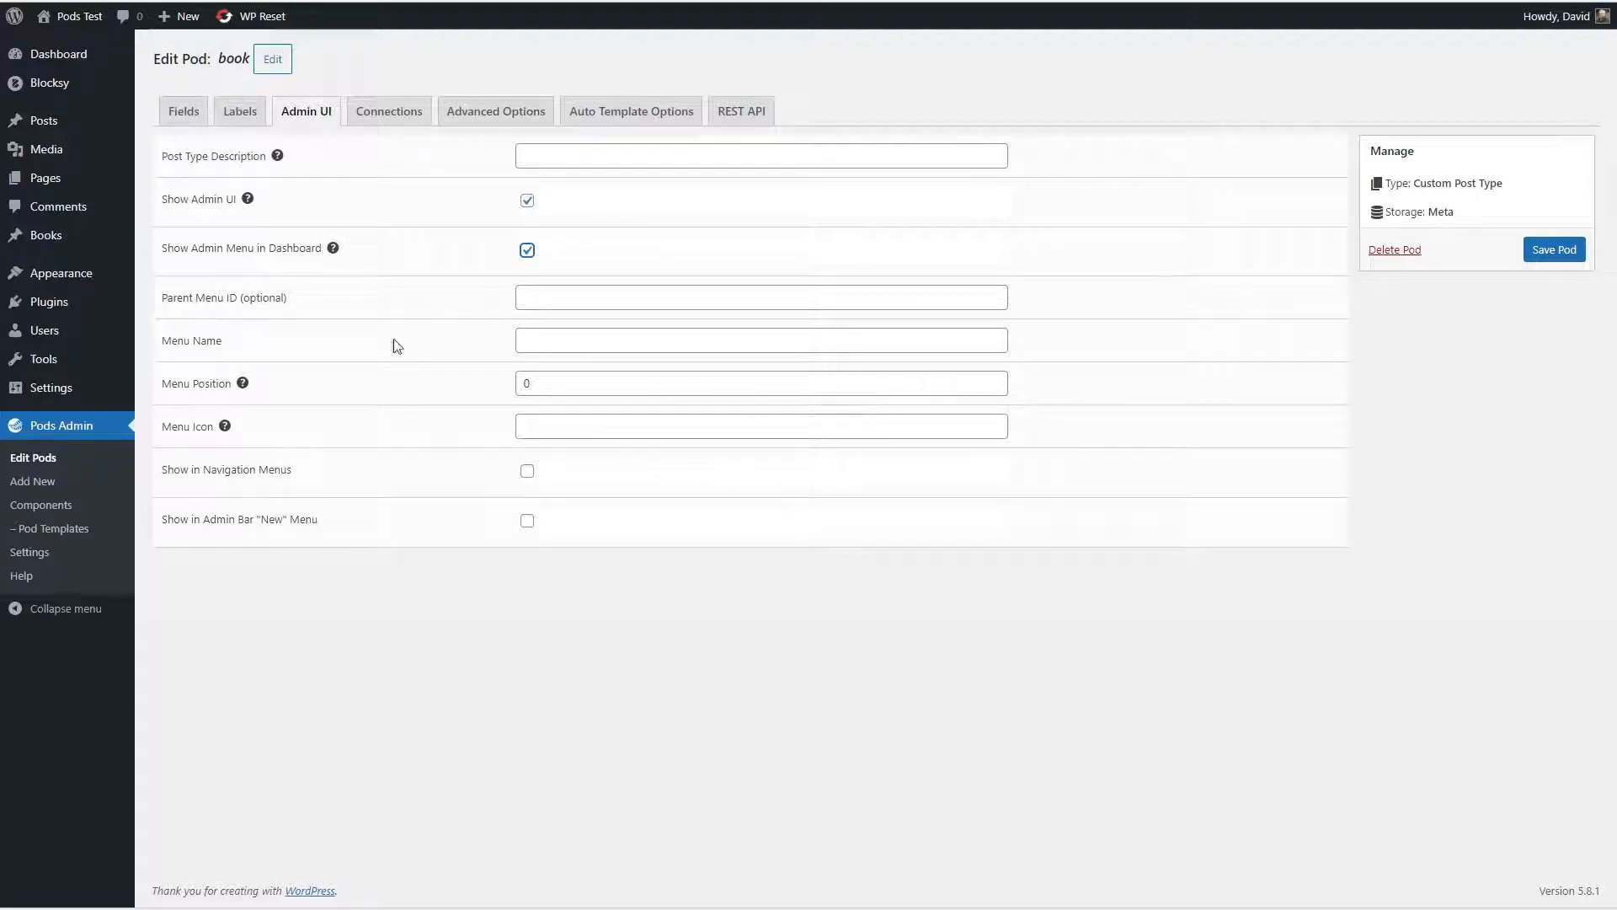
pyautogui.moveTo(71, 391)
pyautogui.click(533, 385)
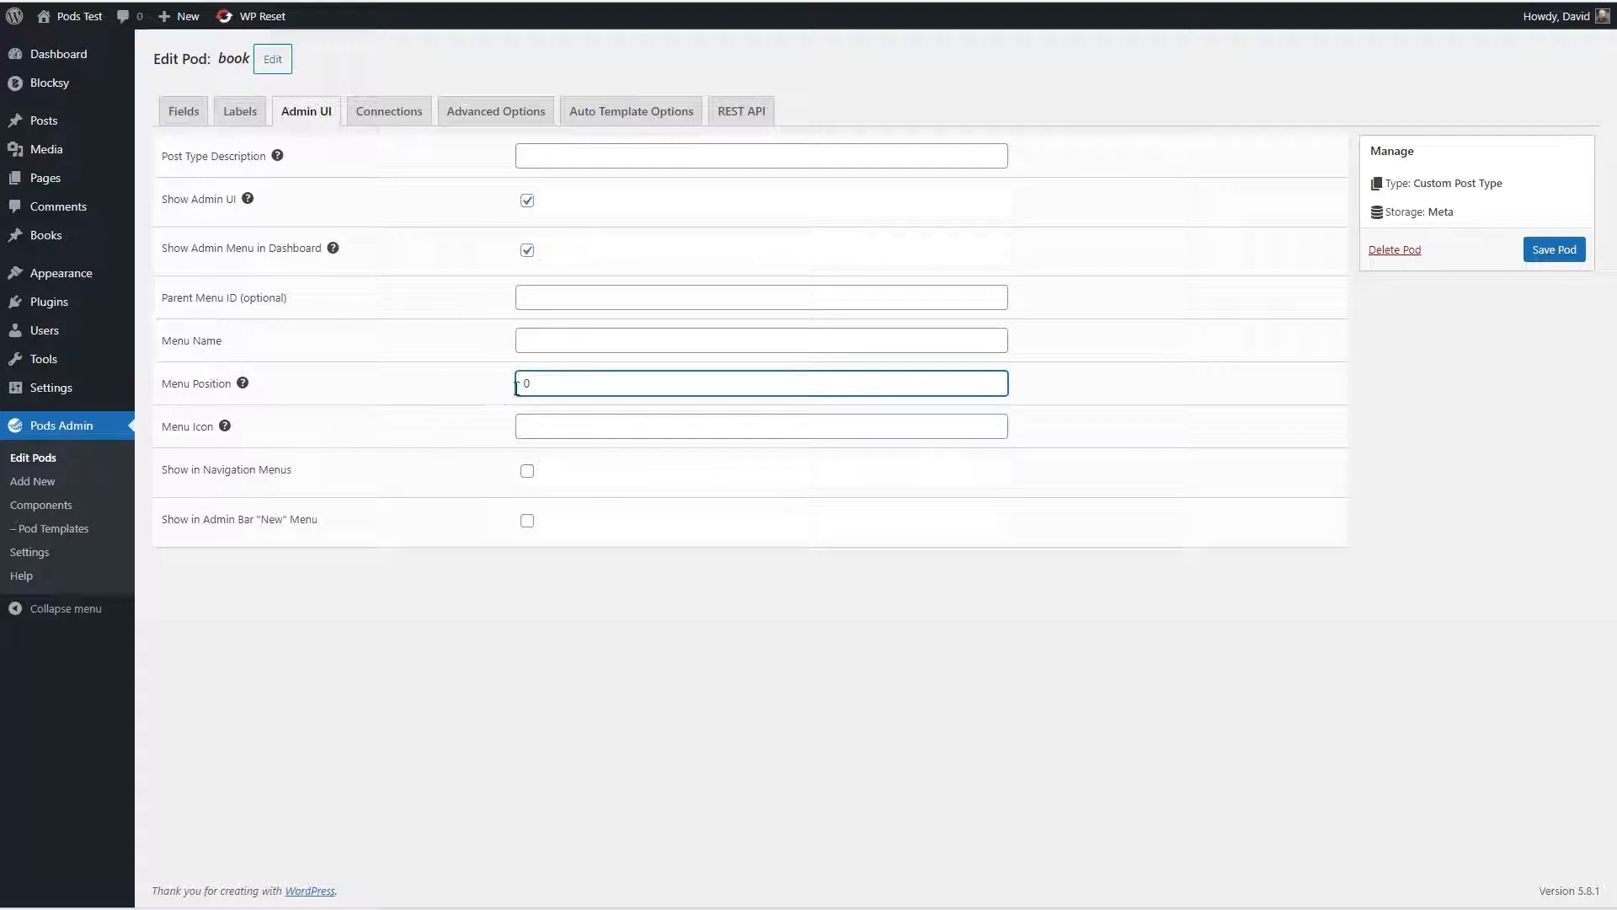
# Step: Open the Dashicons reference linked in the menu icon help, find the book icon and copy its name, dashicons-book
pyautogui.click(224, 425)
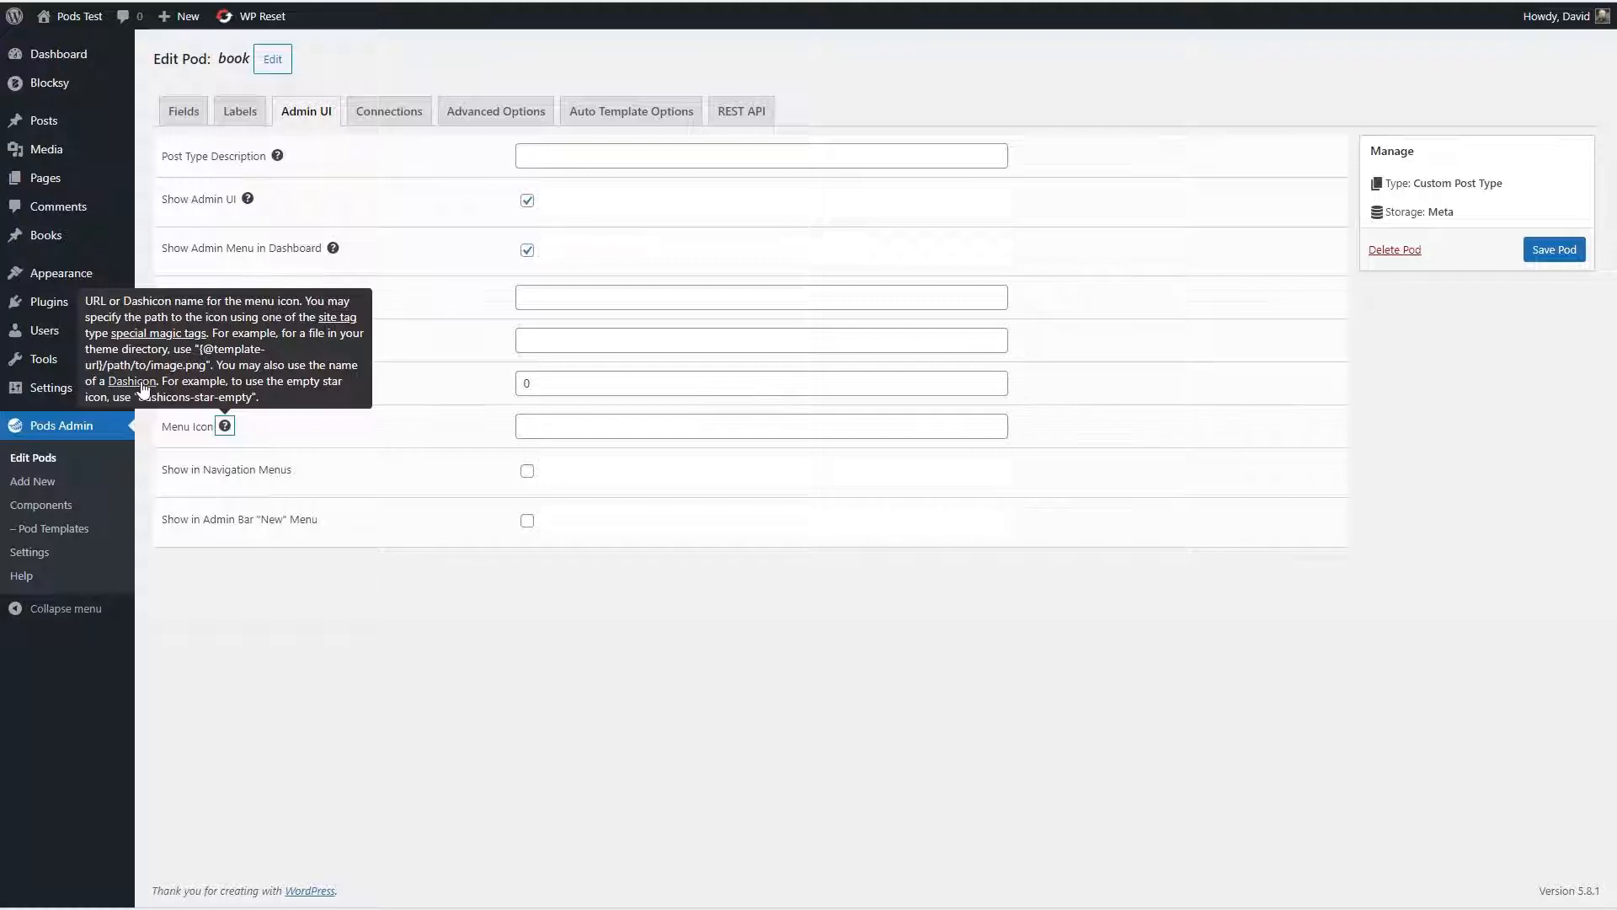
pyautogui.rightClick(142, 388)
pyautogui.click(180, 389)
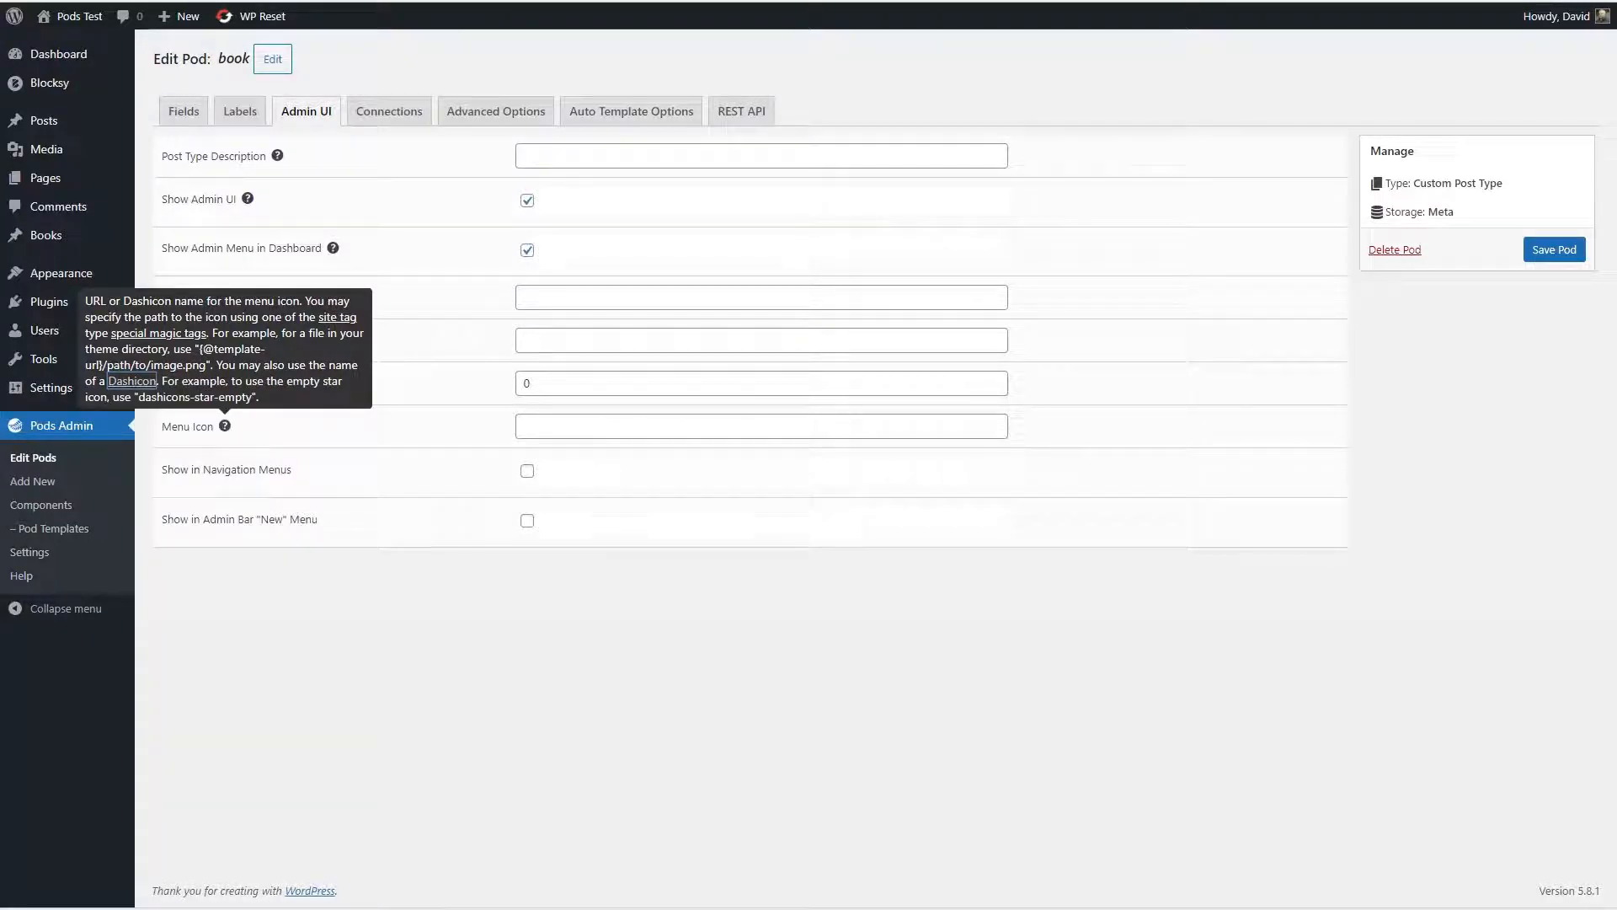
pyautogui.click(598, 2)
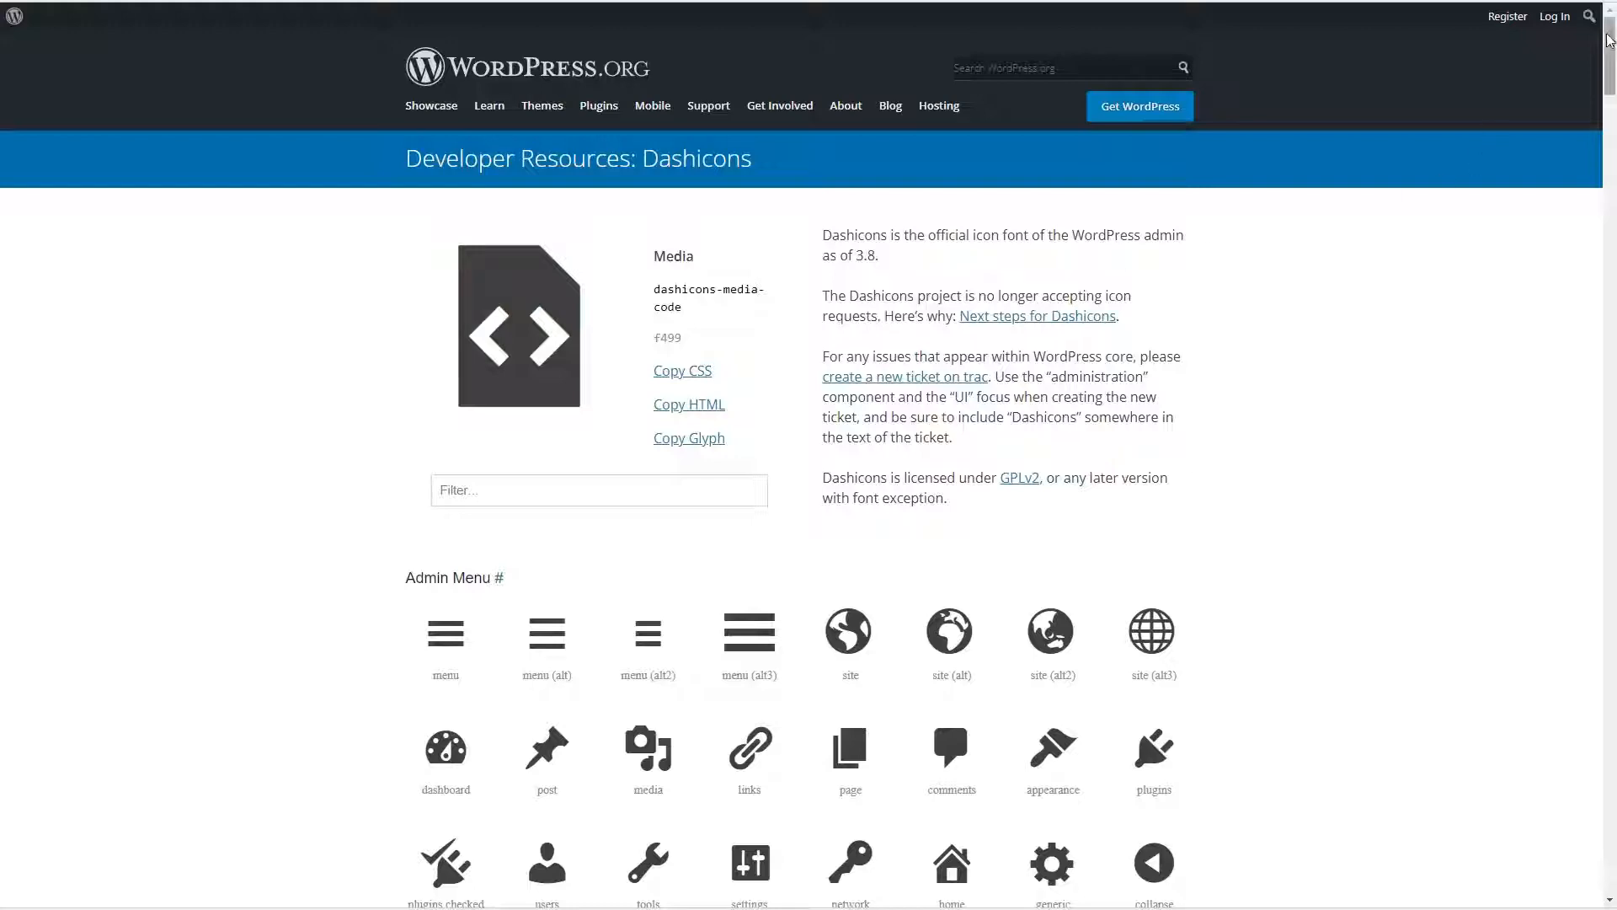
pyautogui.moveTo(1609, 39); pyautogui.dragTo(1602, 599)
pyautogui.click(548, 293)
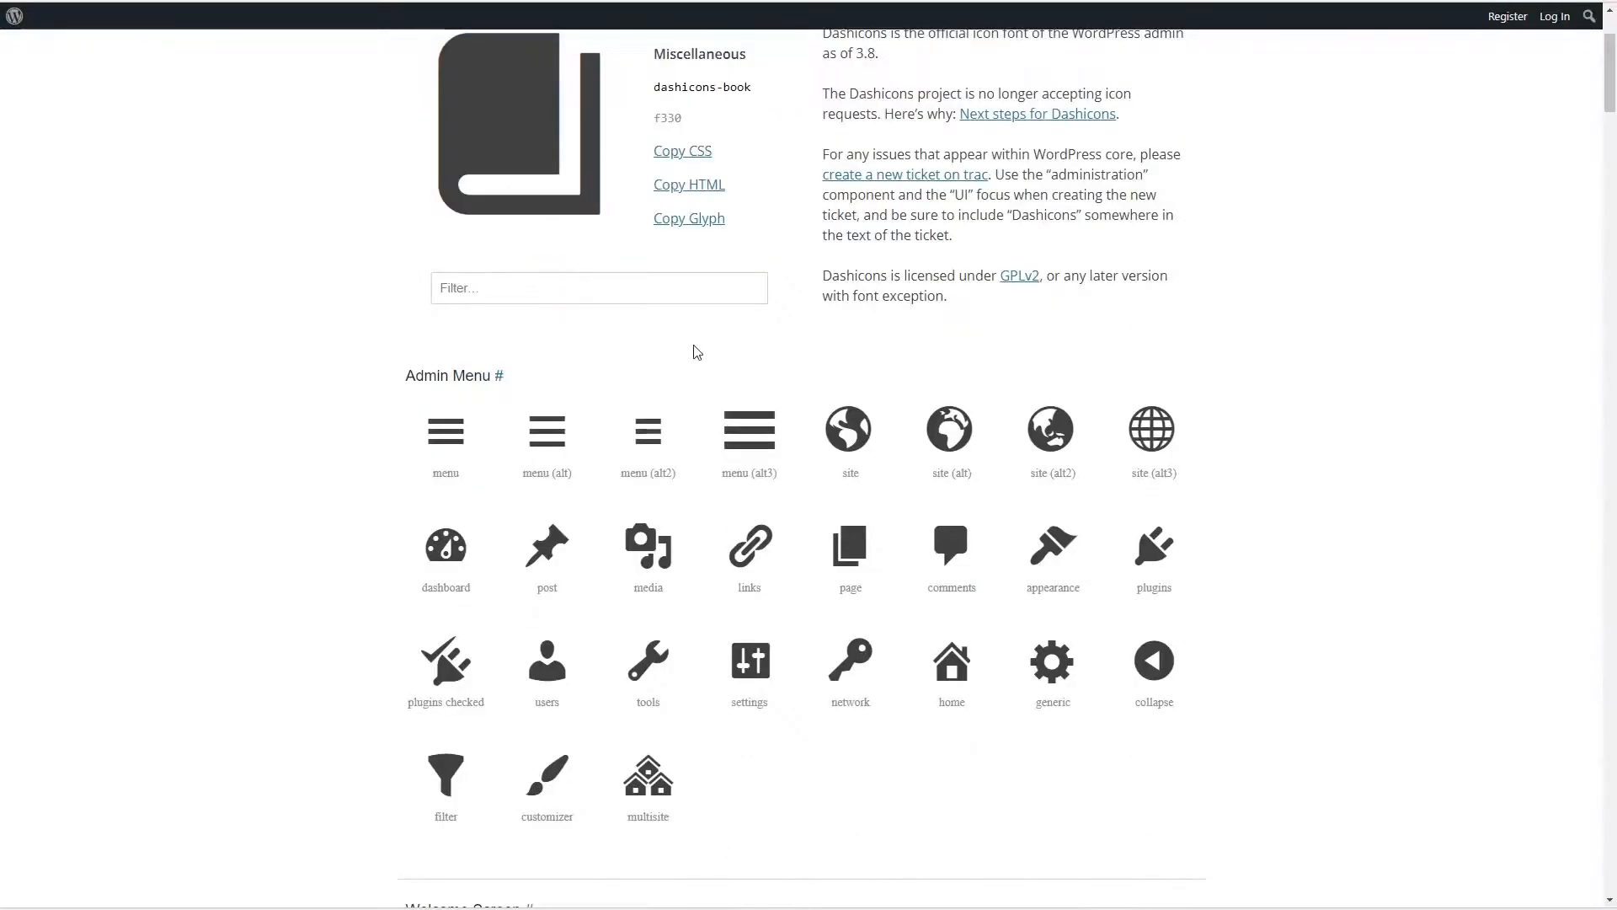
pyautogui.moveTo(751, 288); pyautogui.dragTo(657, 284)
pyautogui.hotkey('ctrl', 'c')
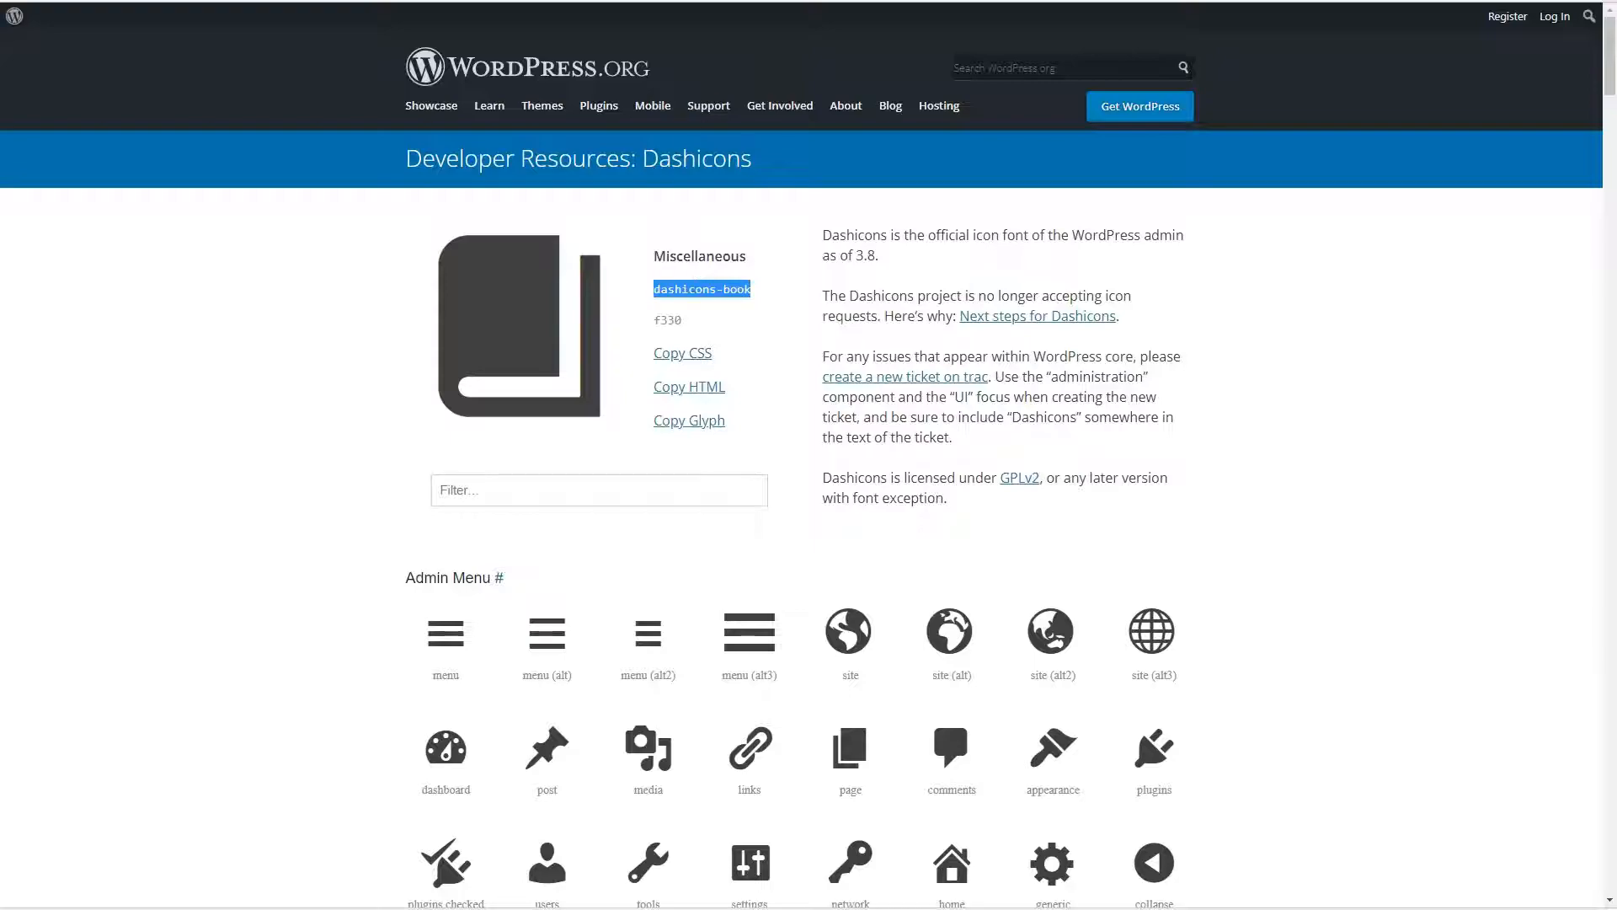
# Step: Set the book pod's menu icon to the copied name dashicons-book
pyautogui.click(127, 2)
pyautogui.click(578, 422)
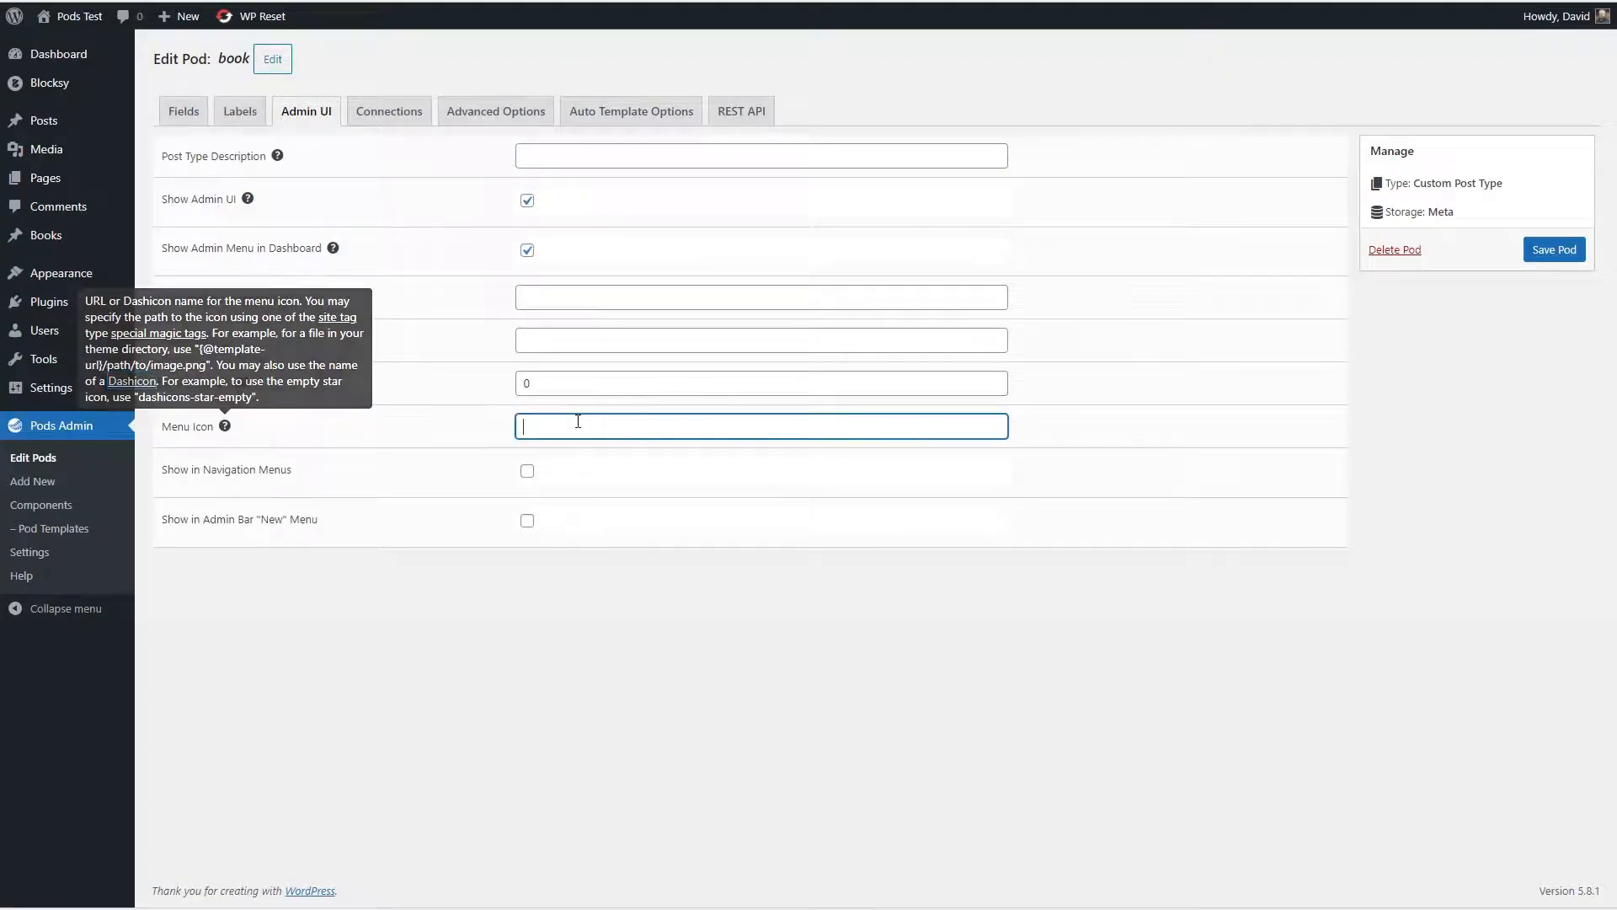
pyautogui.hotkey('ctrl', 'v')
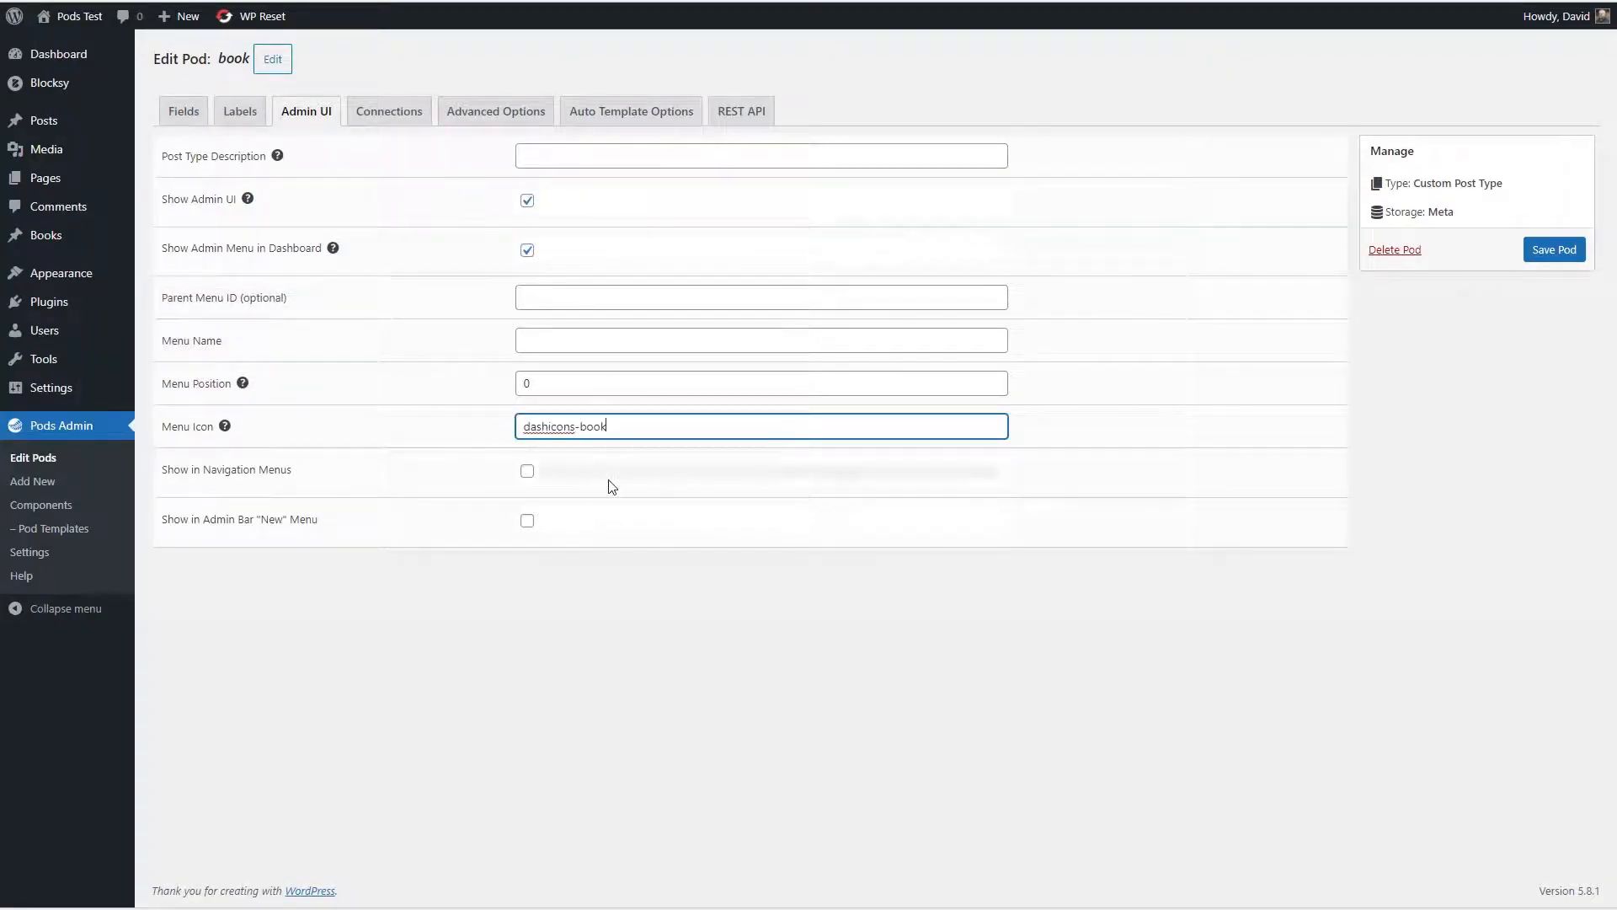
# Step: Enable showing the book pod in navigation menus and in the admin bar's "New" menu, and check that menu's entries
pyautogui.click(528, 474)
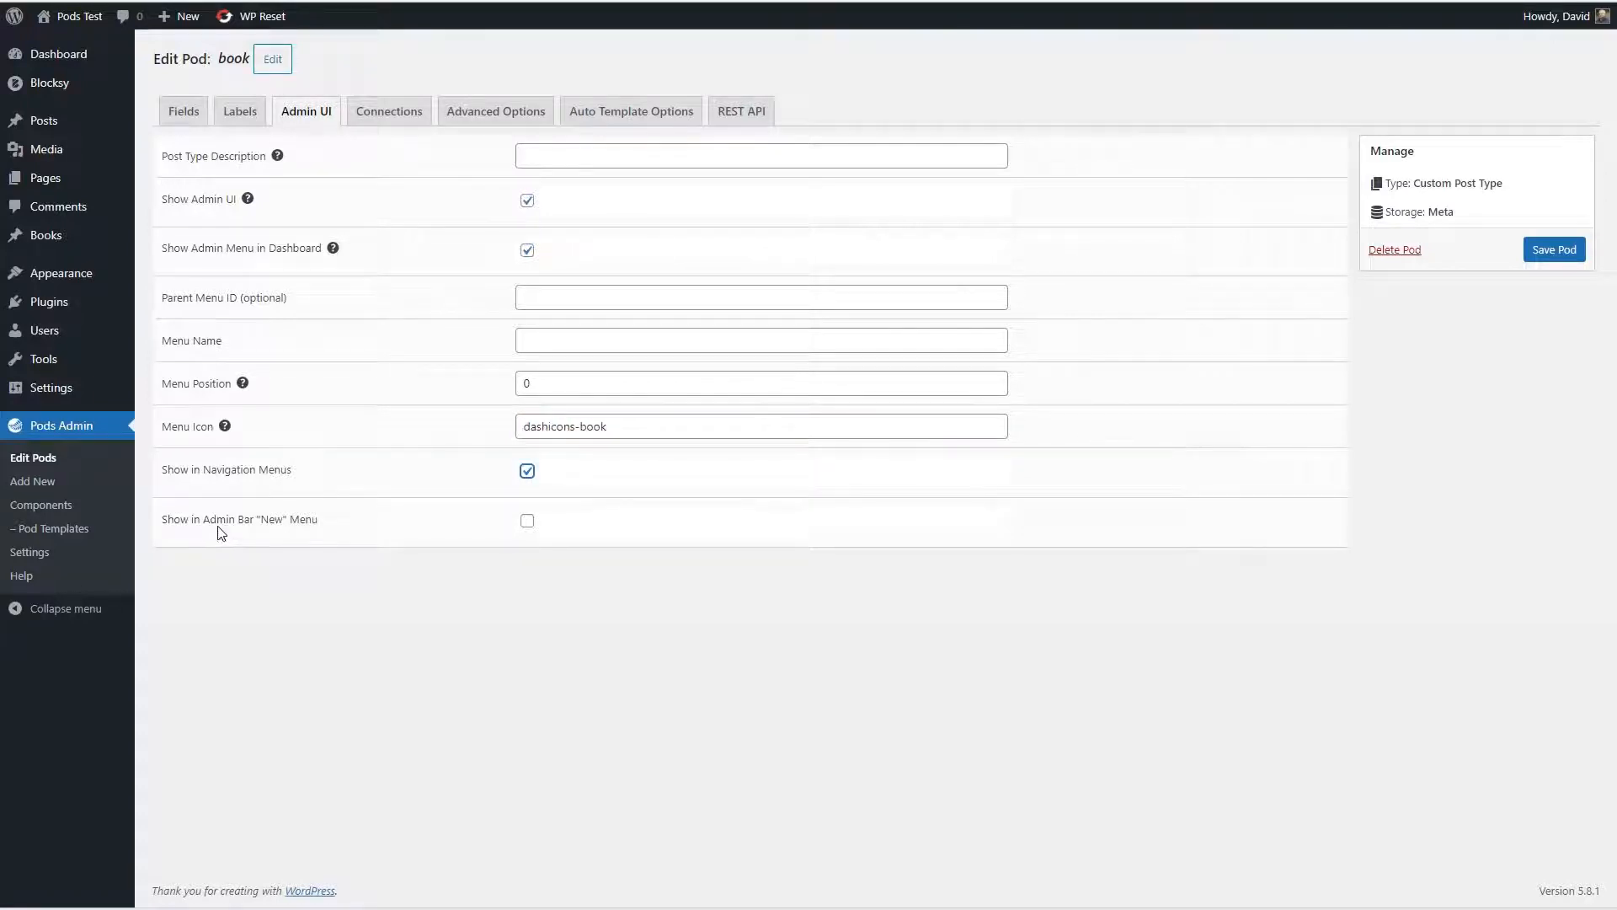
pyautogui.click(528, 521)
pyautogui.moveTo(194, 26)
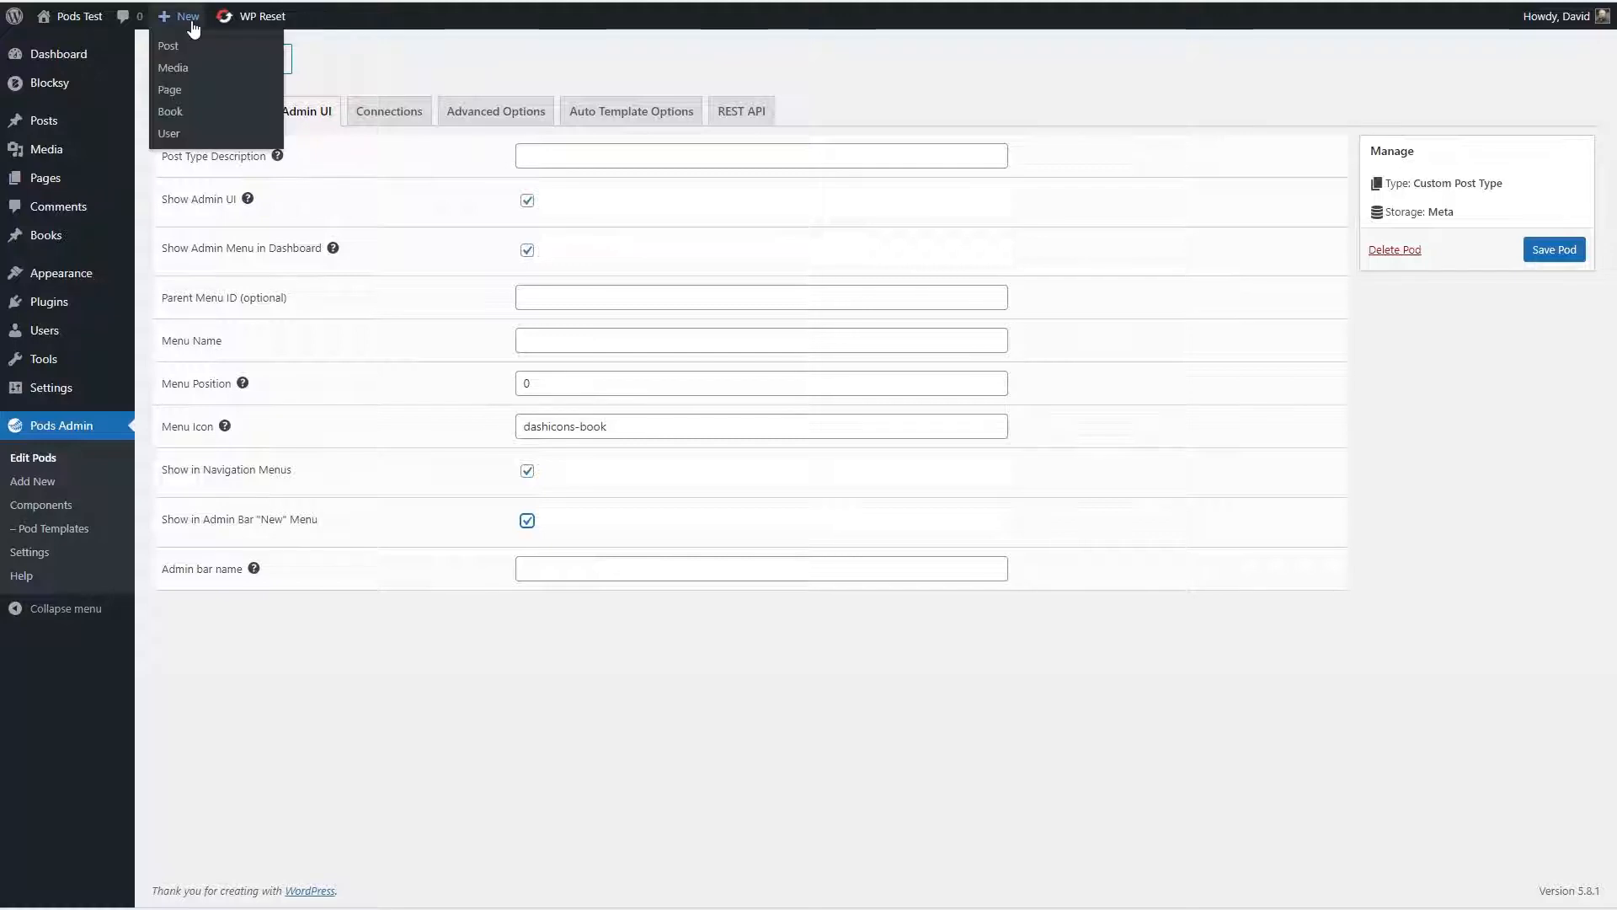
# Step: Review the pod's taxonomy connections, and in its advanced options make it publicly queryable with the user capability post
pyautogui.click(389, 111)
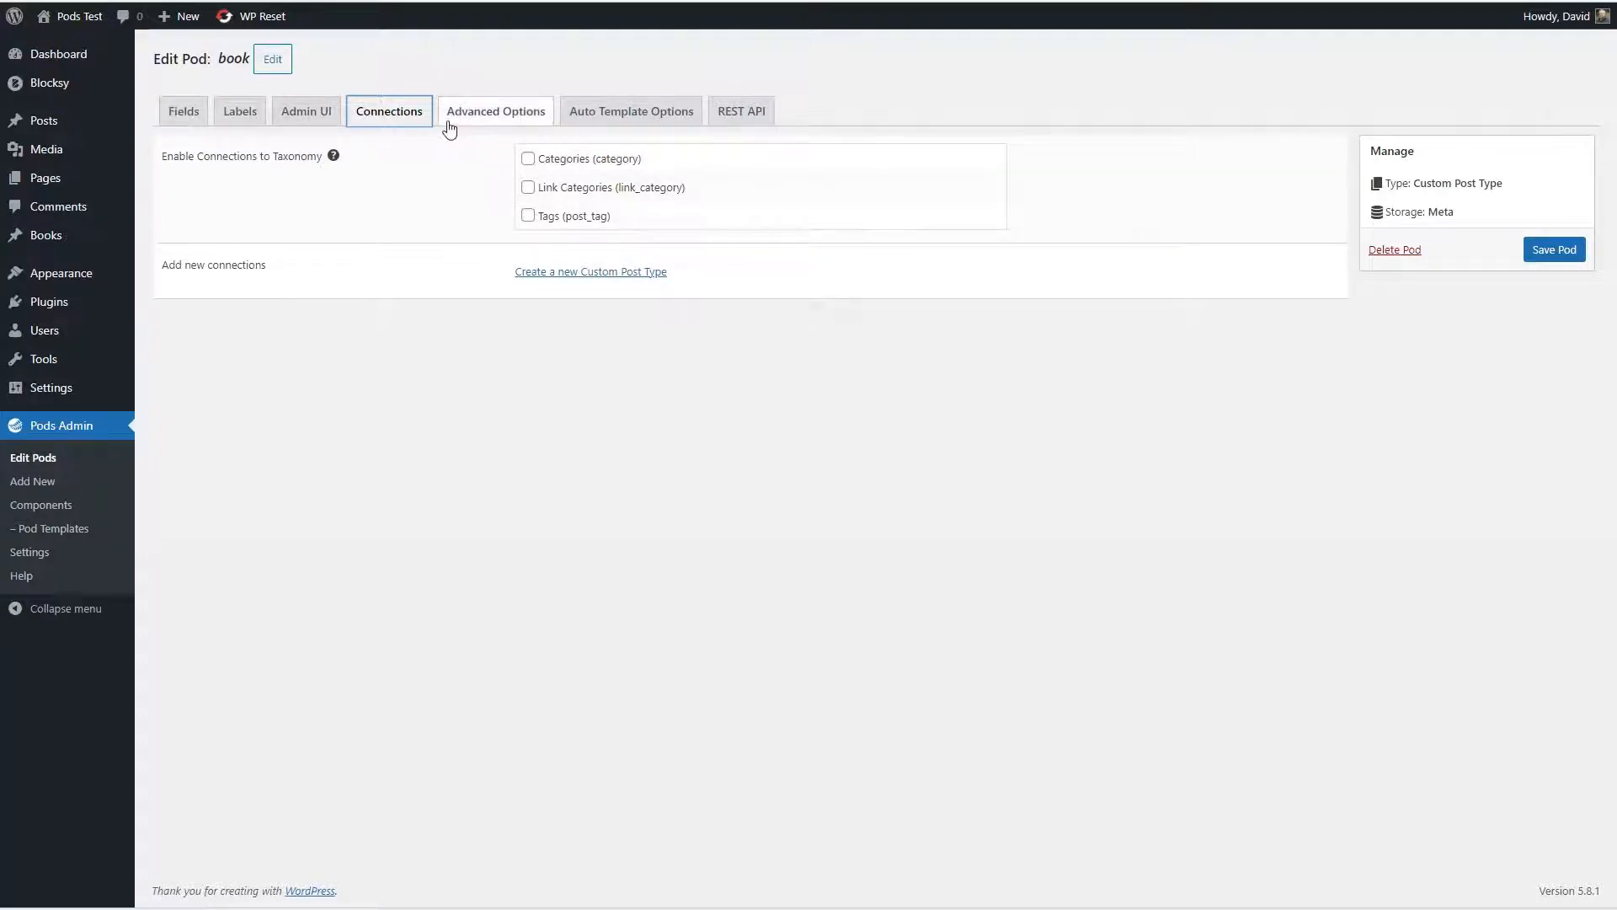
pyautogui.click(495, 113)
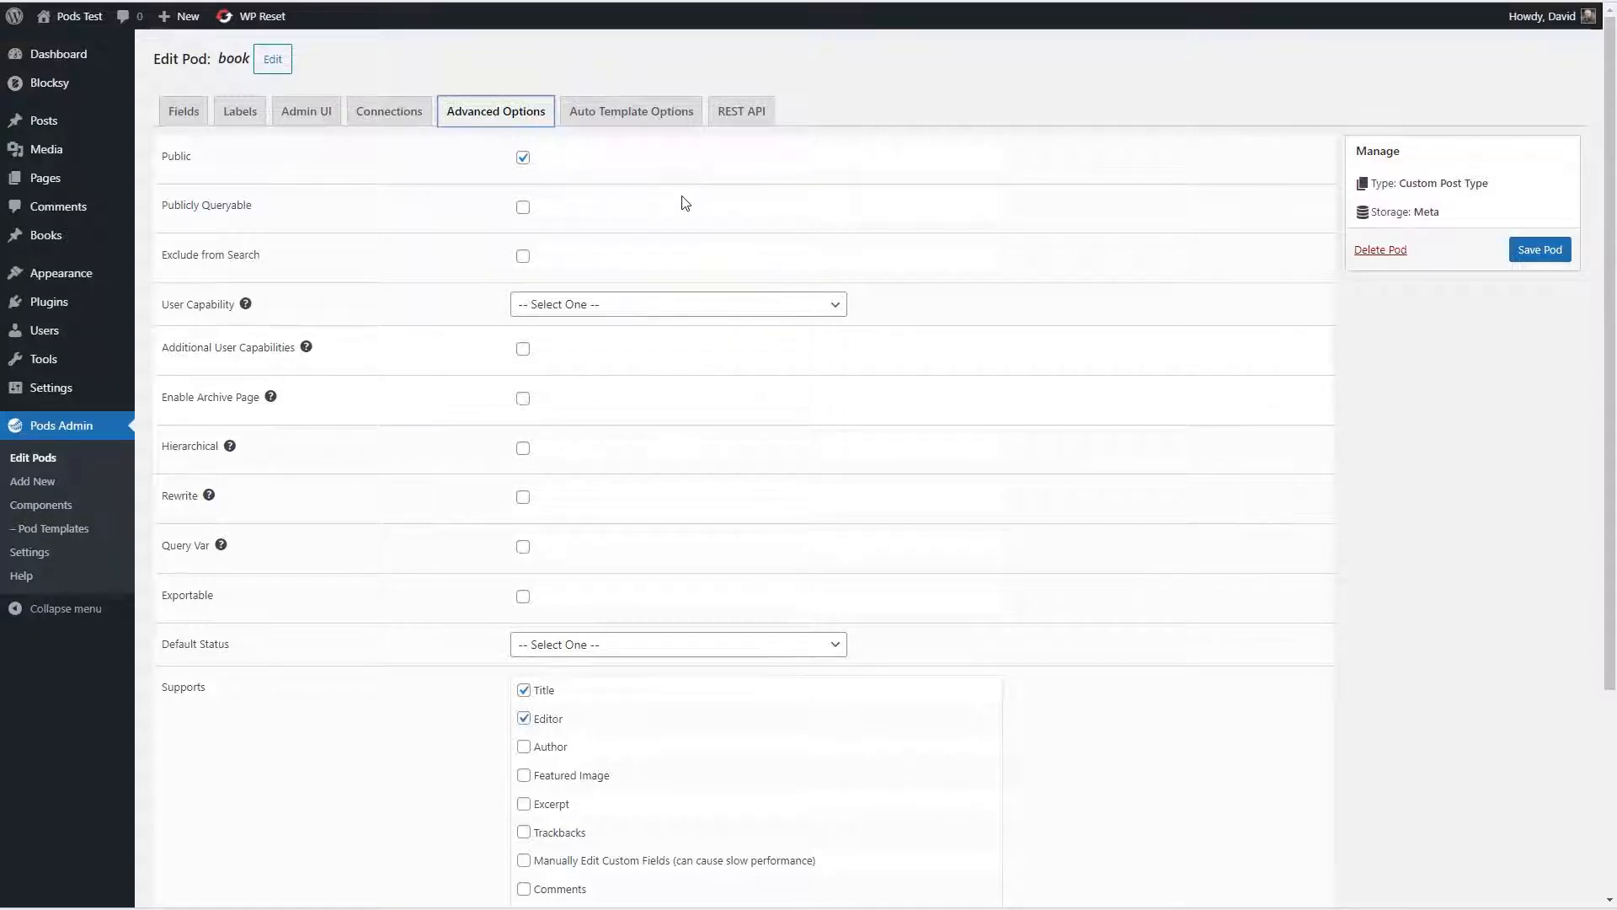
pyautogui.scroll(-1, 361, 220)
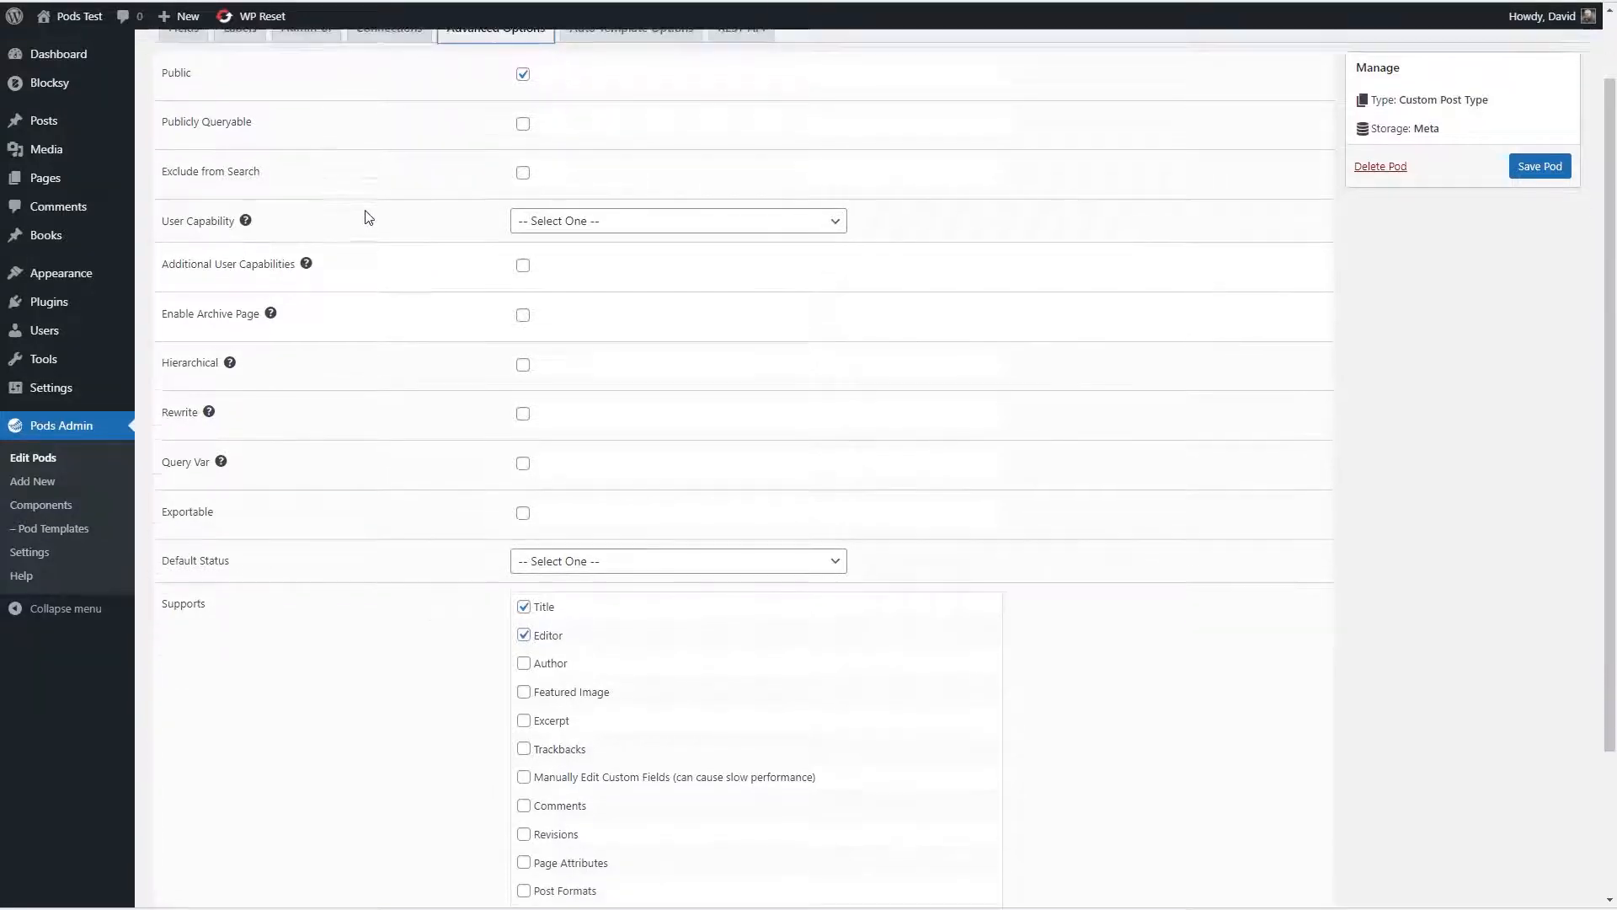
pyautogui.click(523, 124)
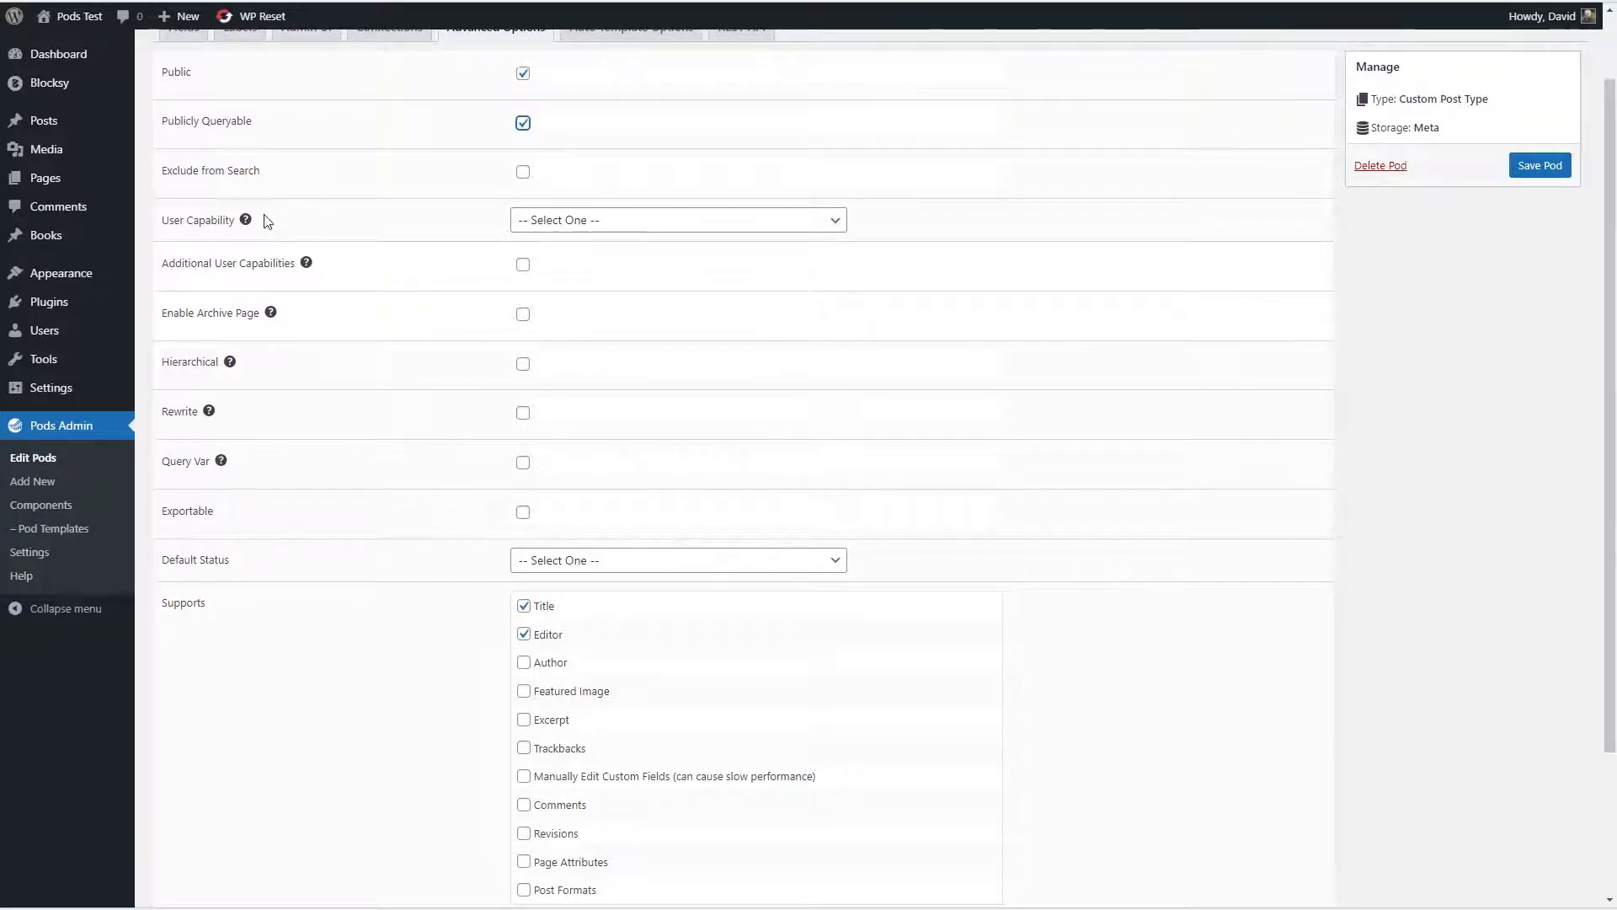
pyautogui.click(543, 223)
pyautogui.click(549, 258)
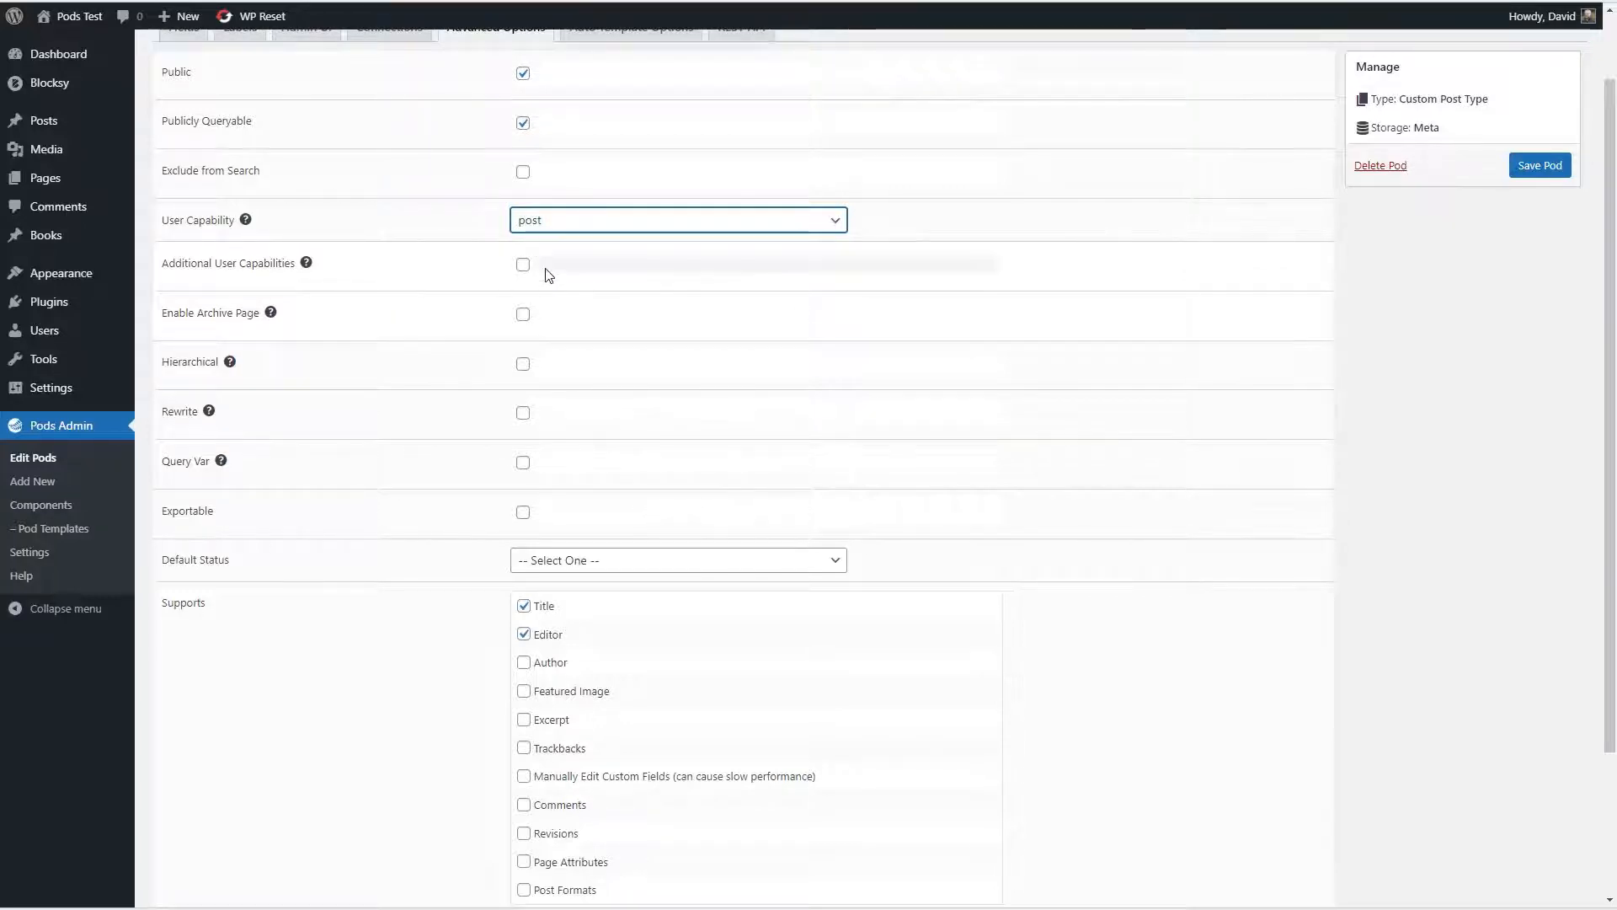
# Step: Enable the archive page and permalink rewriting for the book pod
pyautogui.click(524, 315)
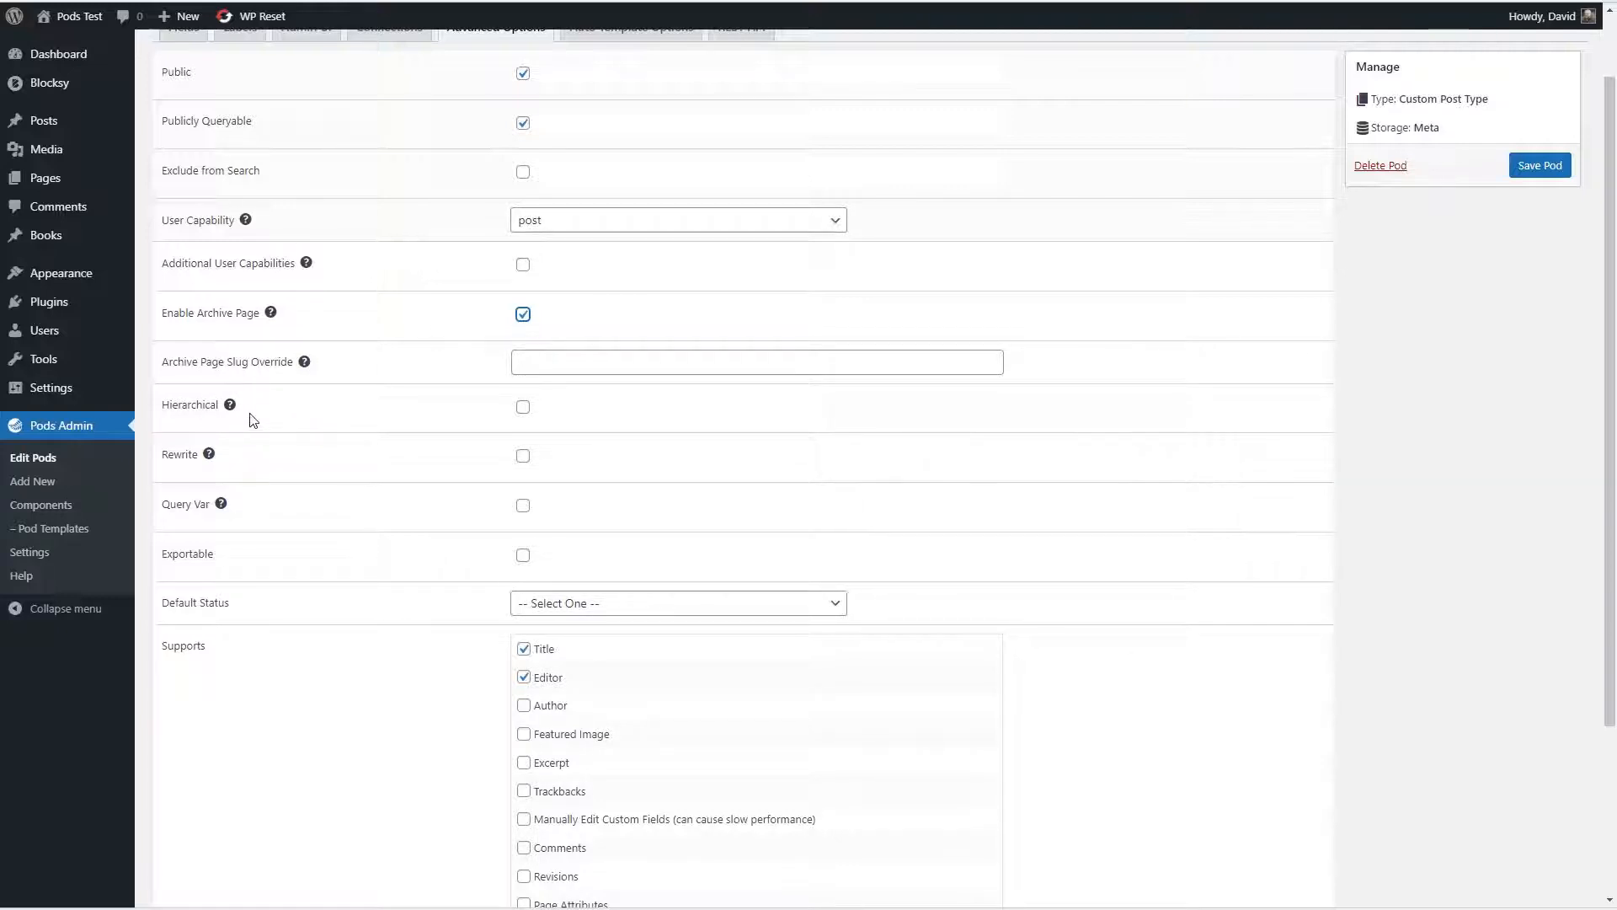
pyautogui.click(210, 456)
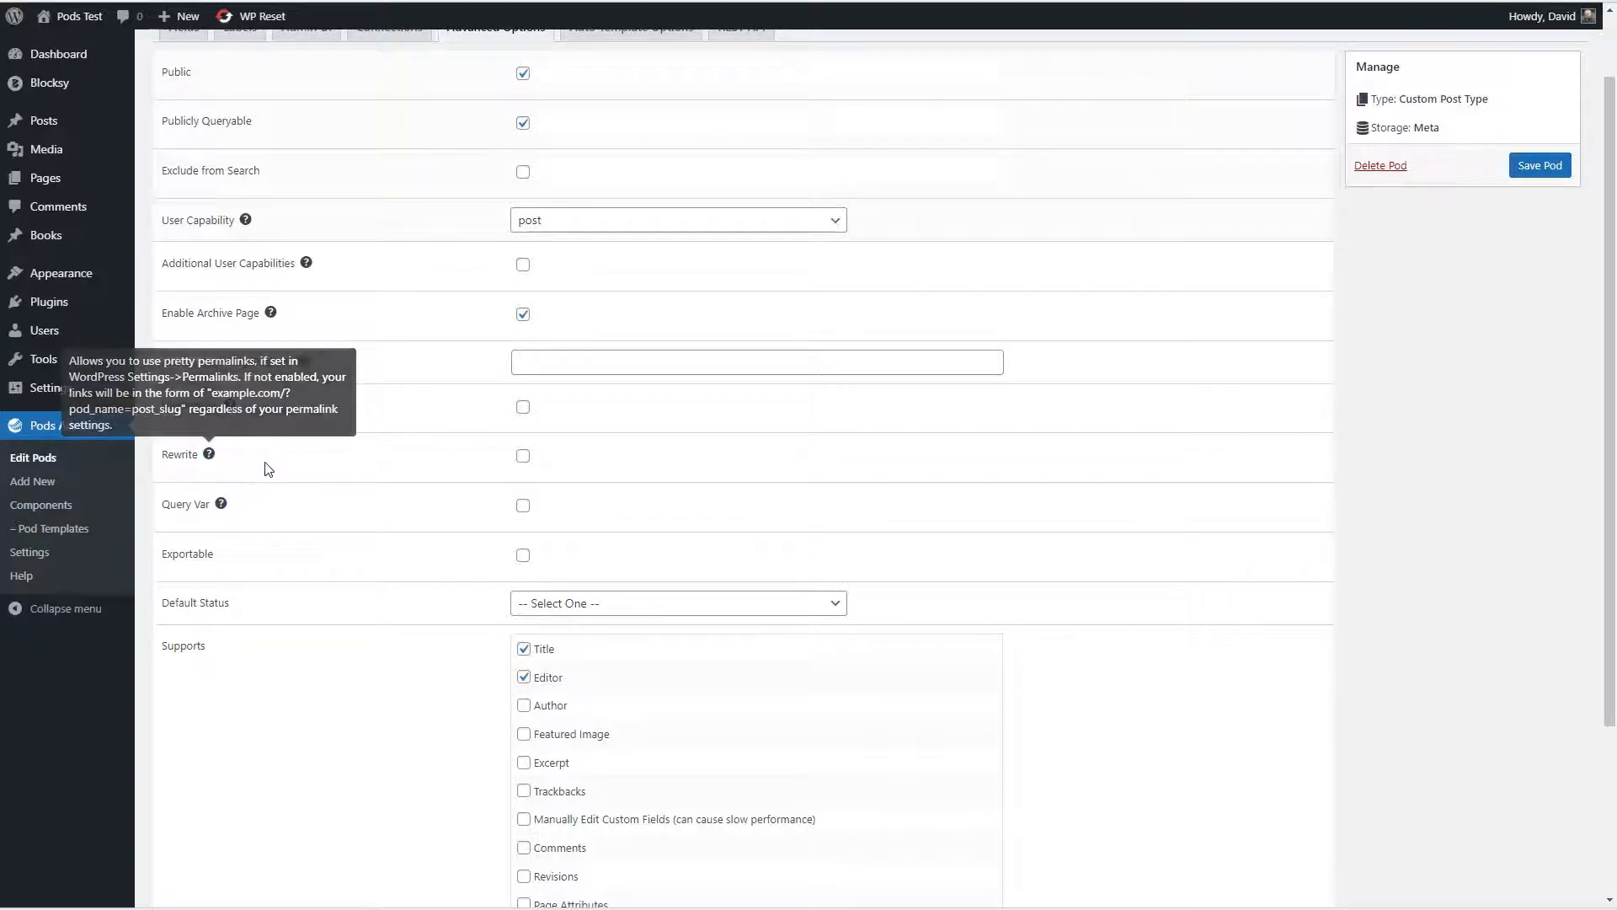
pyautogui.click(523, 457)
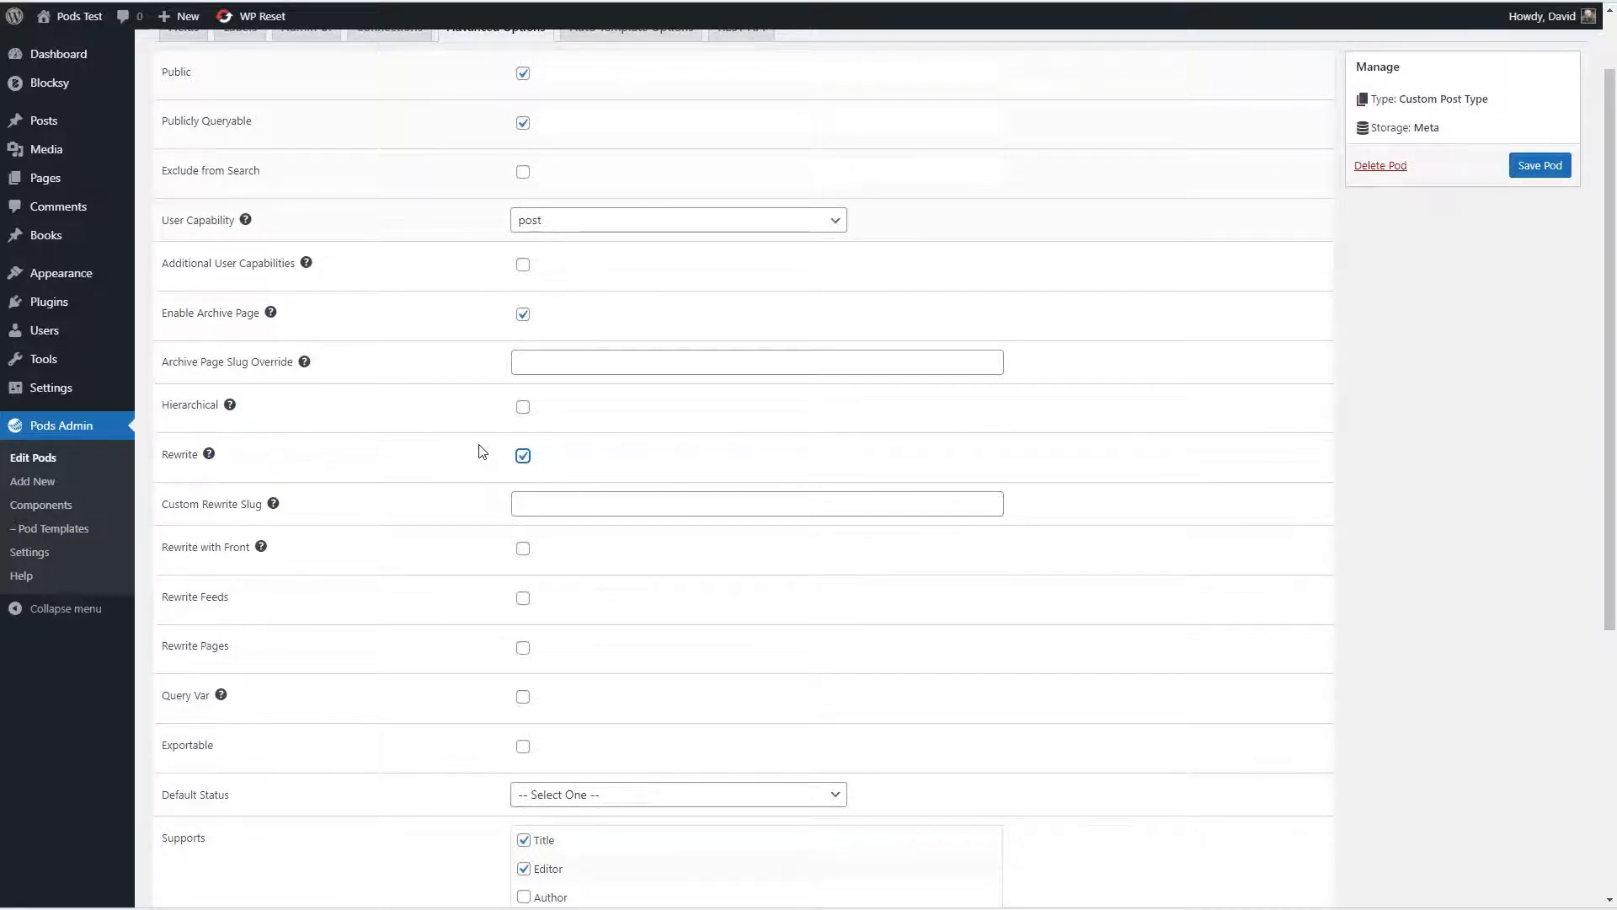
# Step: Make the book pod exportable and set its default status to Draft
pyautogui.scroll(-1, 455, 445)
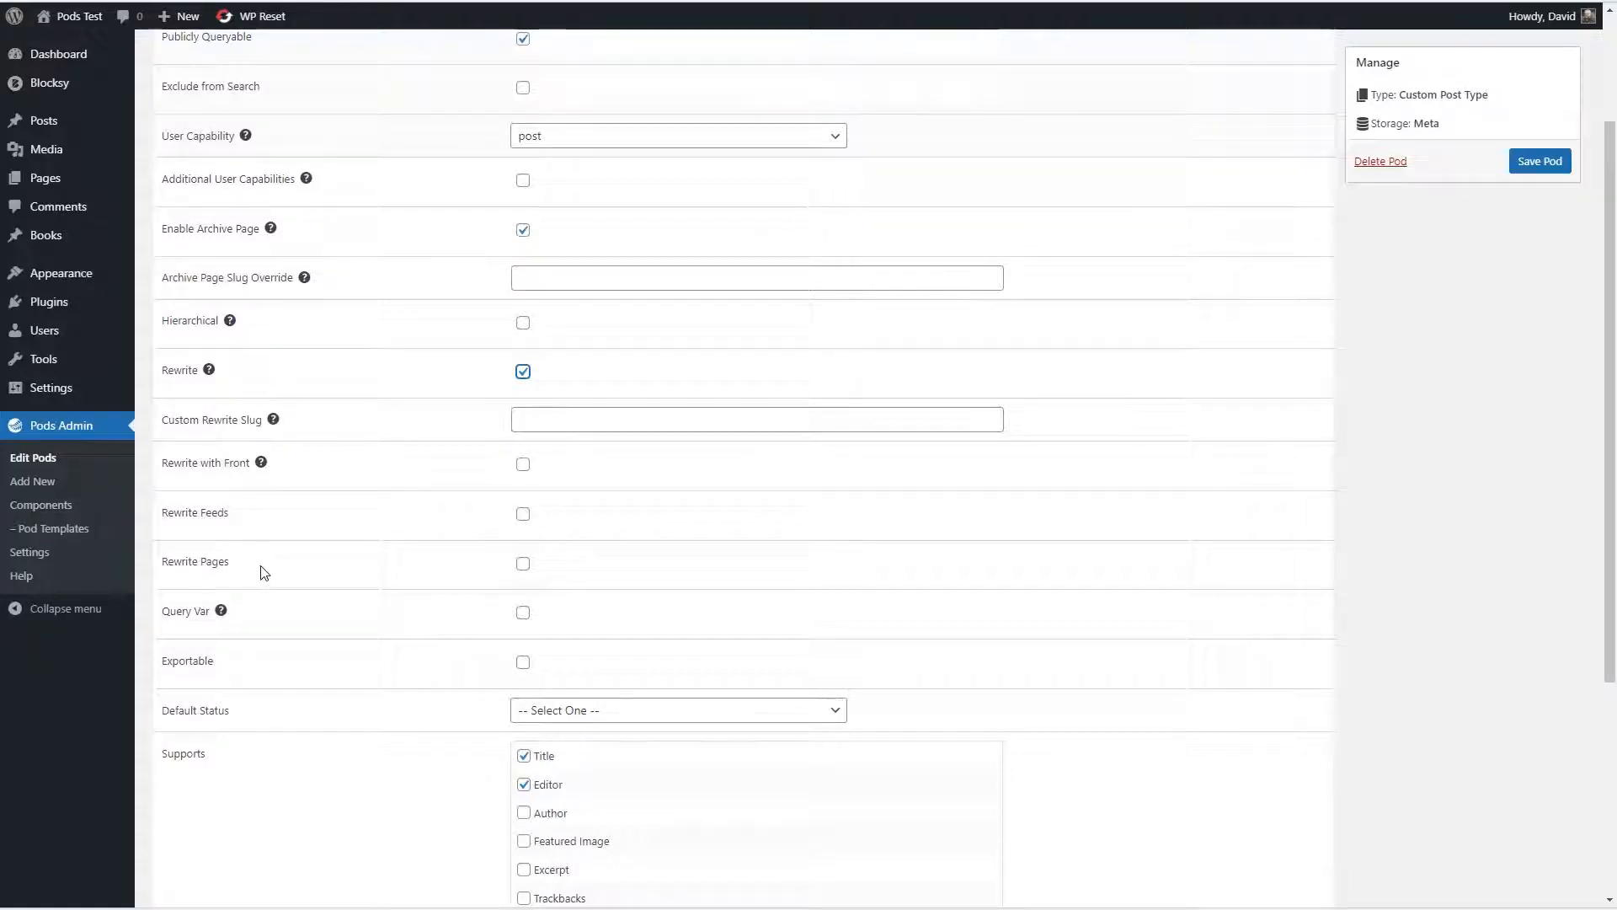
pyautogui.click(523, 663)
pyautogui.scroll(-2, 470, 672)
pyautogui.scroll(-1, 470, 675)
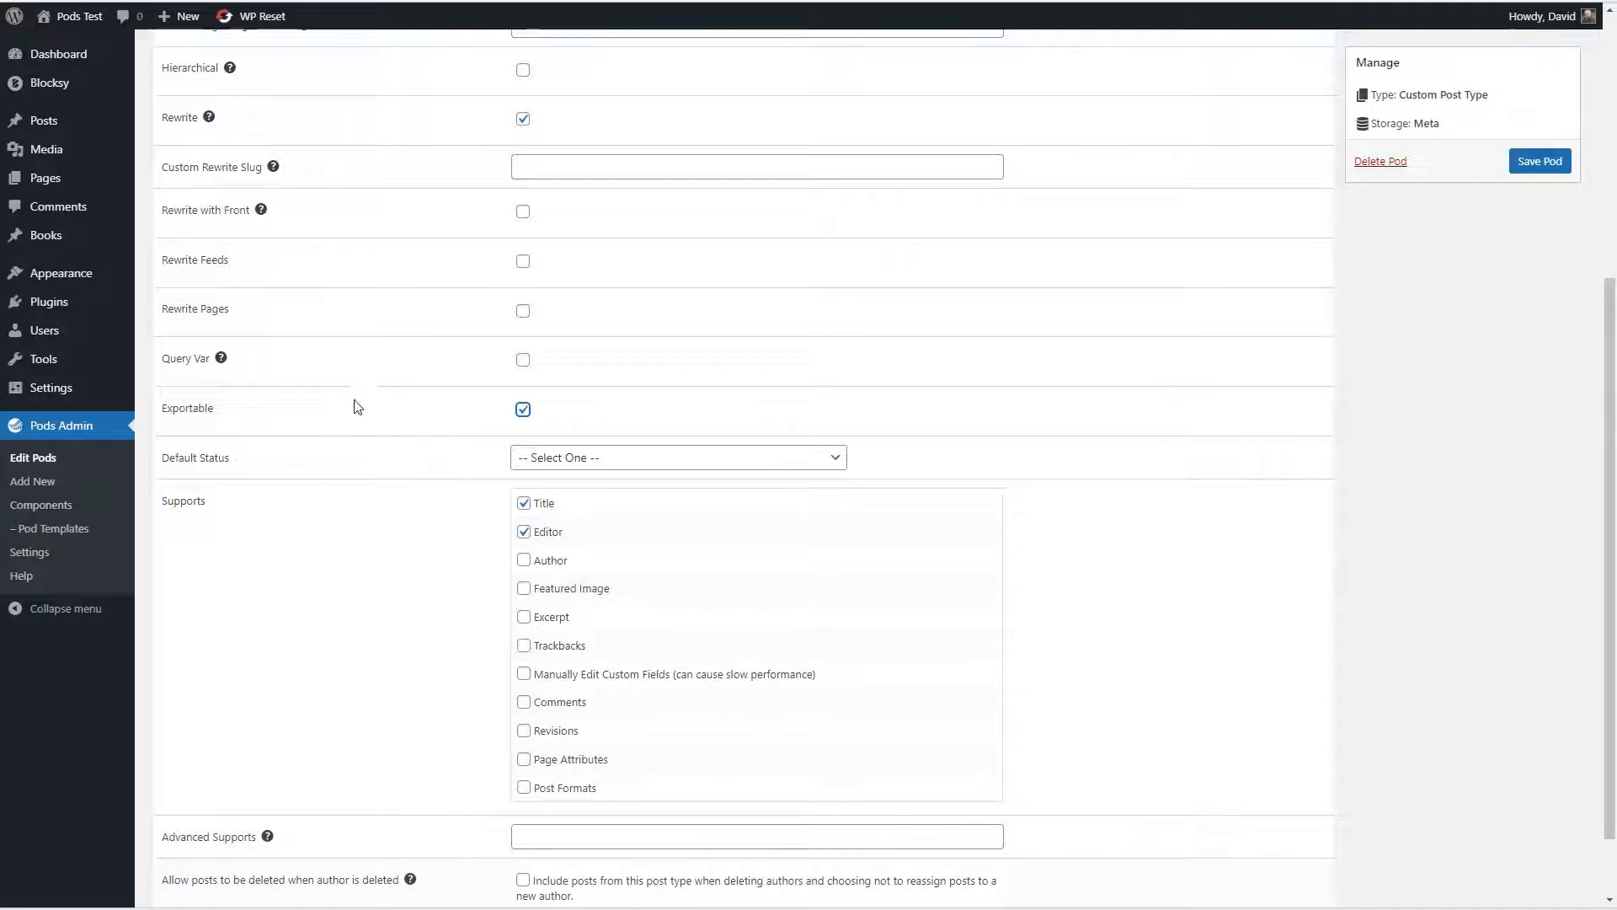
pyautogui.click(544, 462)
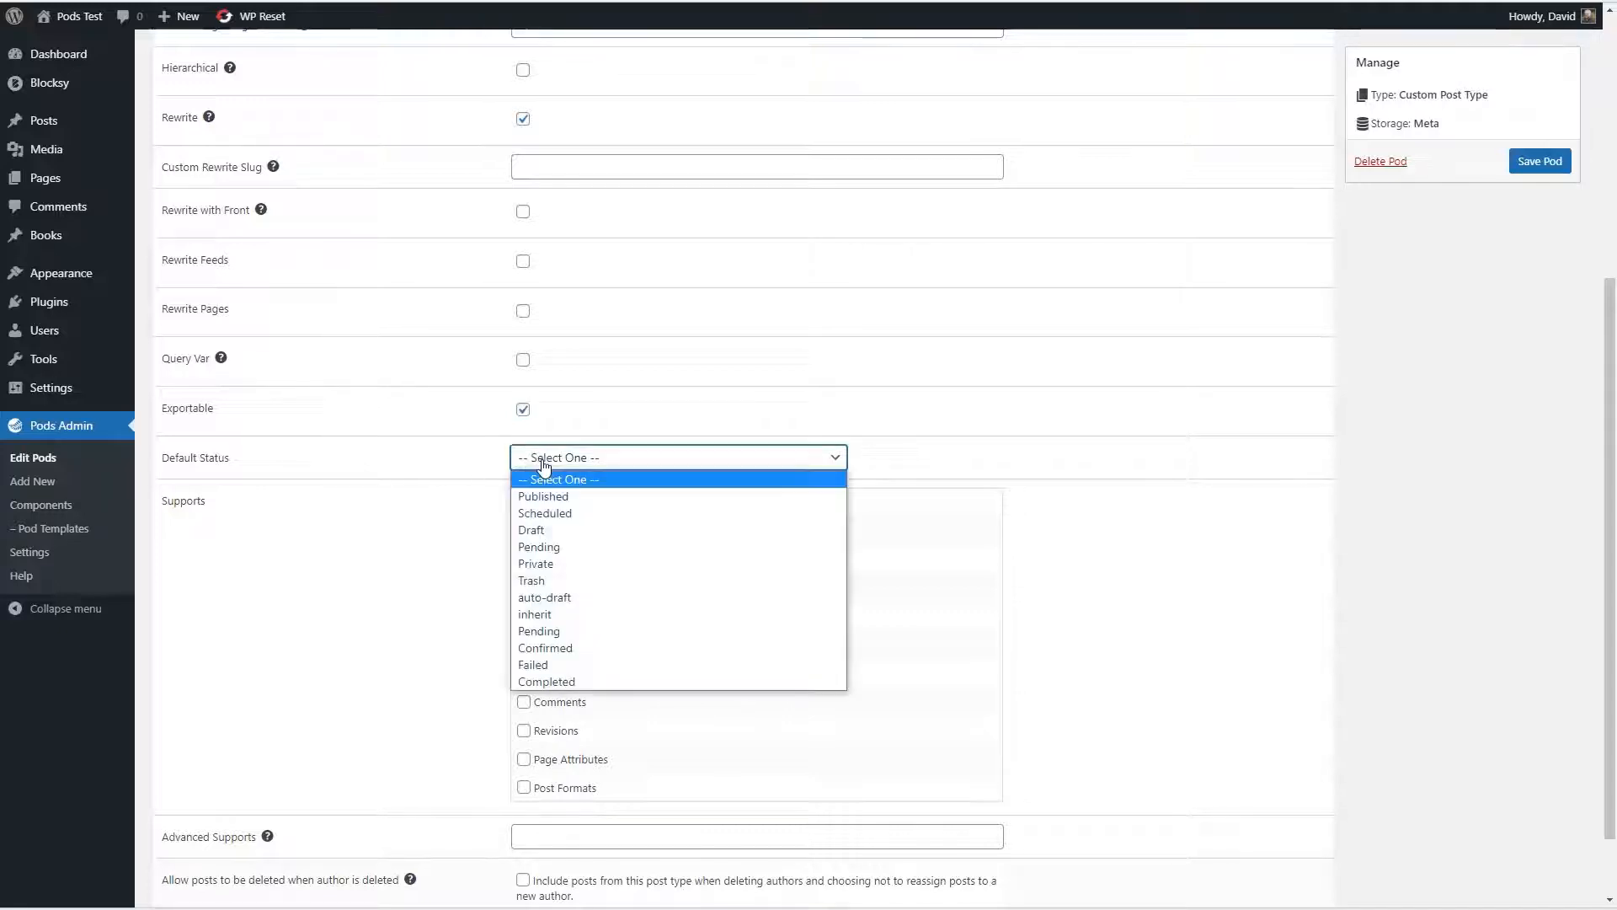
pyautogui.click(539, 529)
# Step: Add Featured Image, Comments and Revisions to the features the book pod supports
pyautogui.scroll(-1, 480, 531)
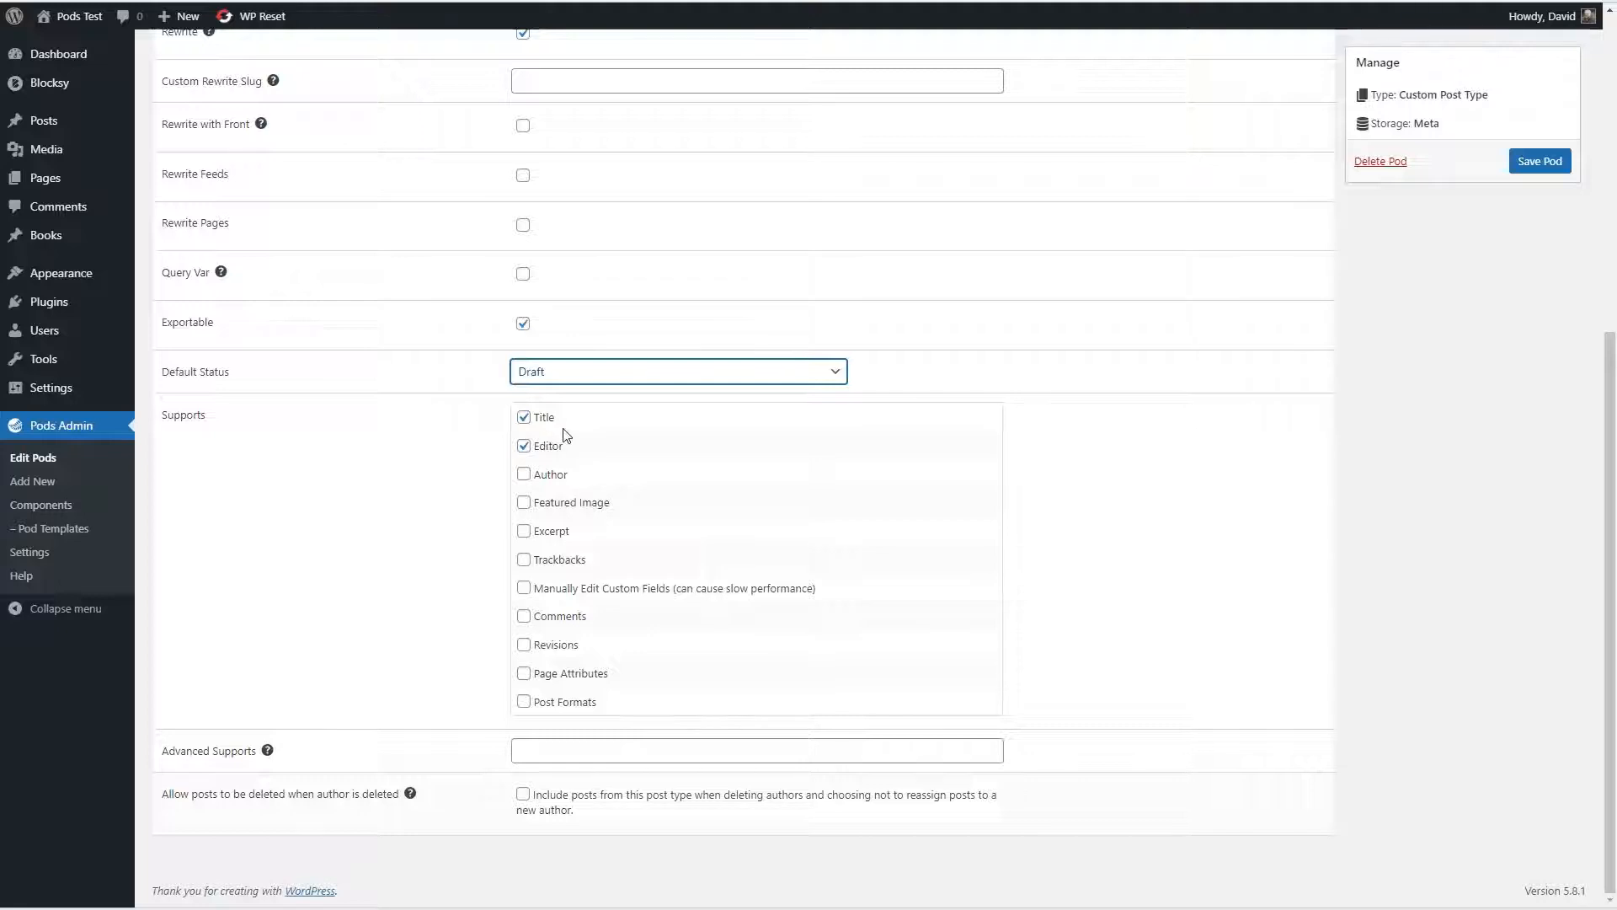
pyautogui.click(526, 477)
pyautogui.click(523, 504)
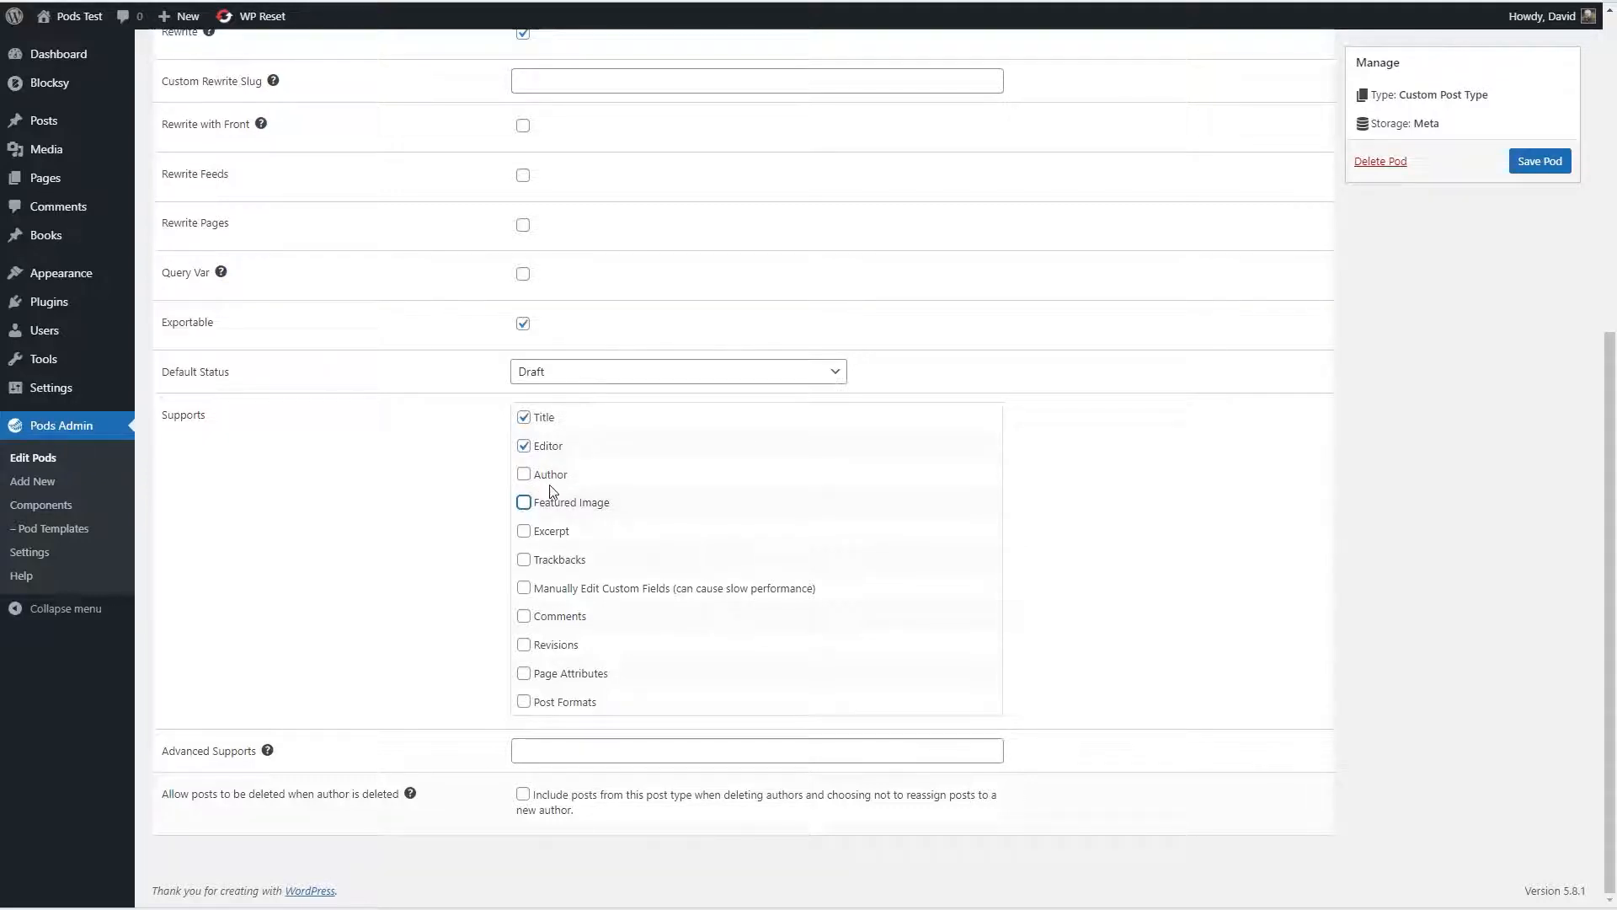
pyautogui.click(524, 504)
pyautogui.click(524, 533)
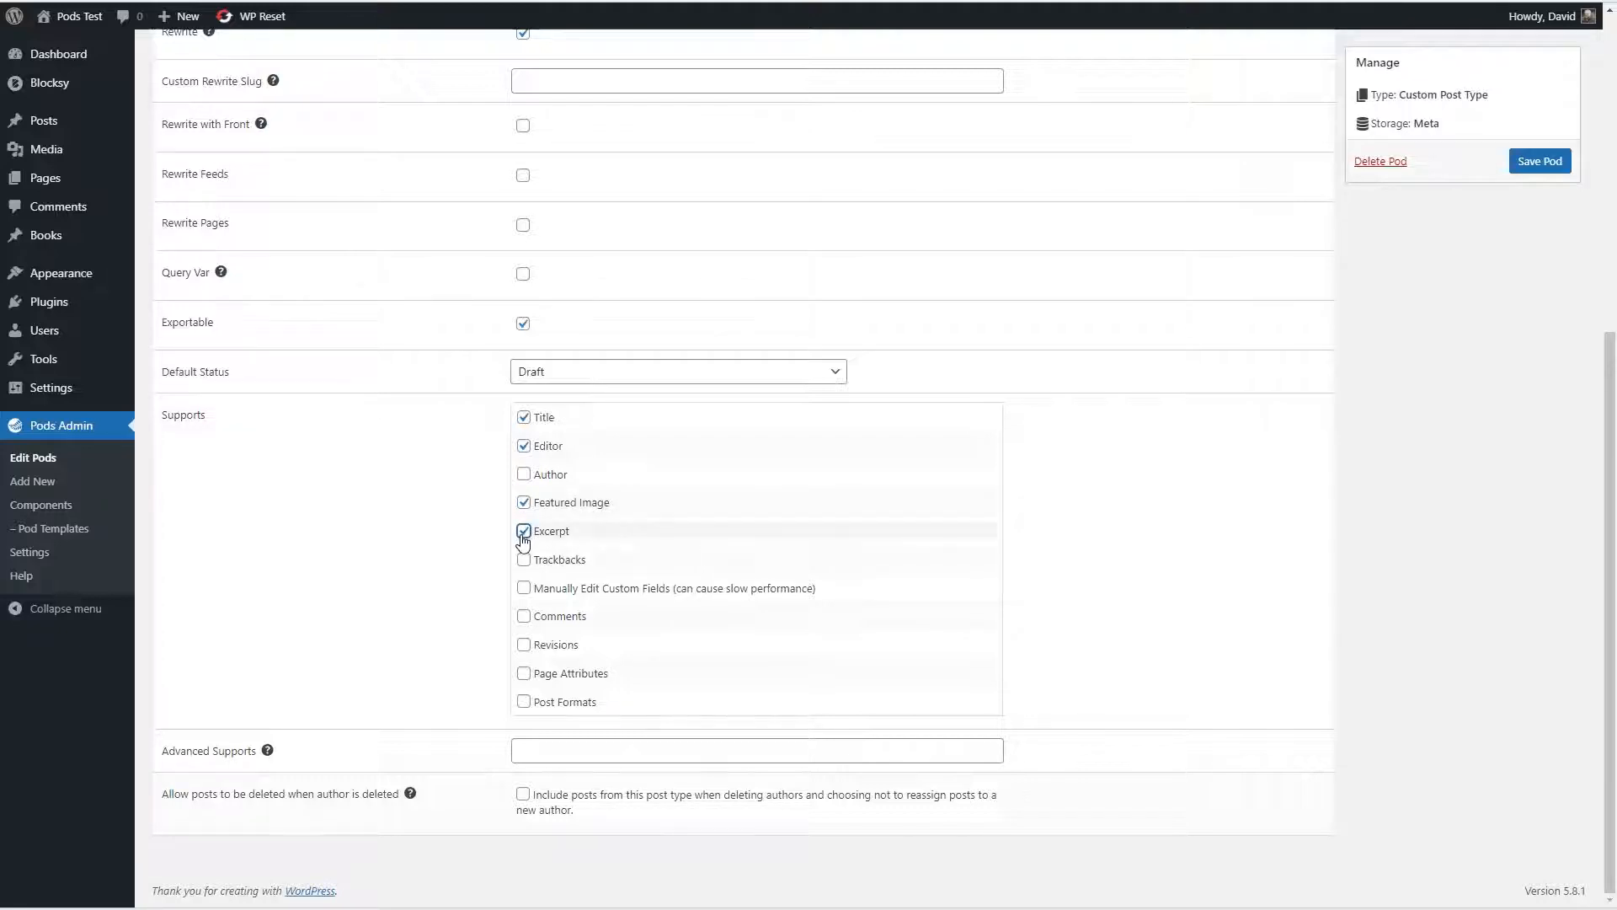
pyautogui.click(523, 532)
pyautogui.click(545, 617)
pyautogui.click(556, 645)
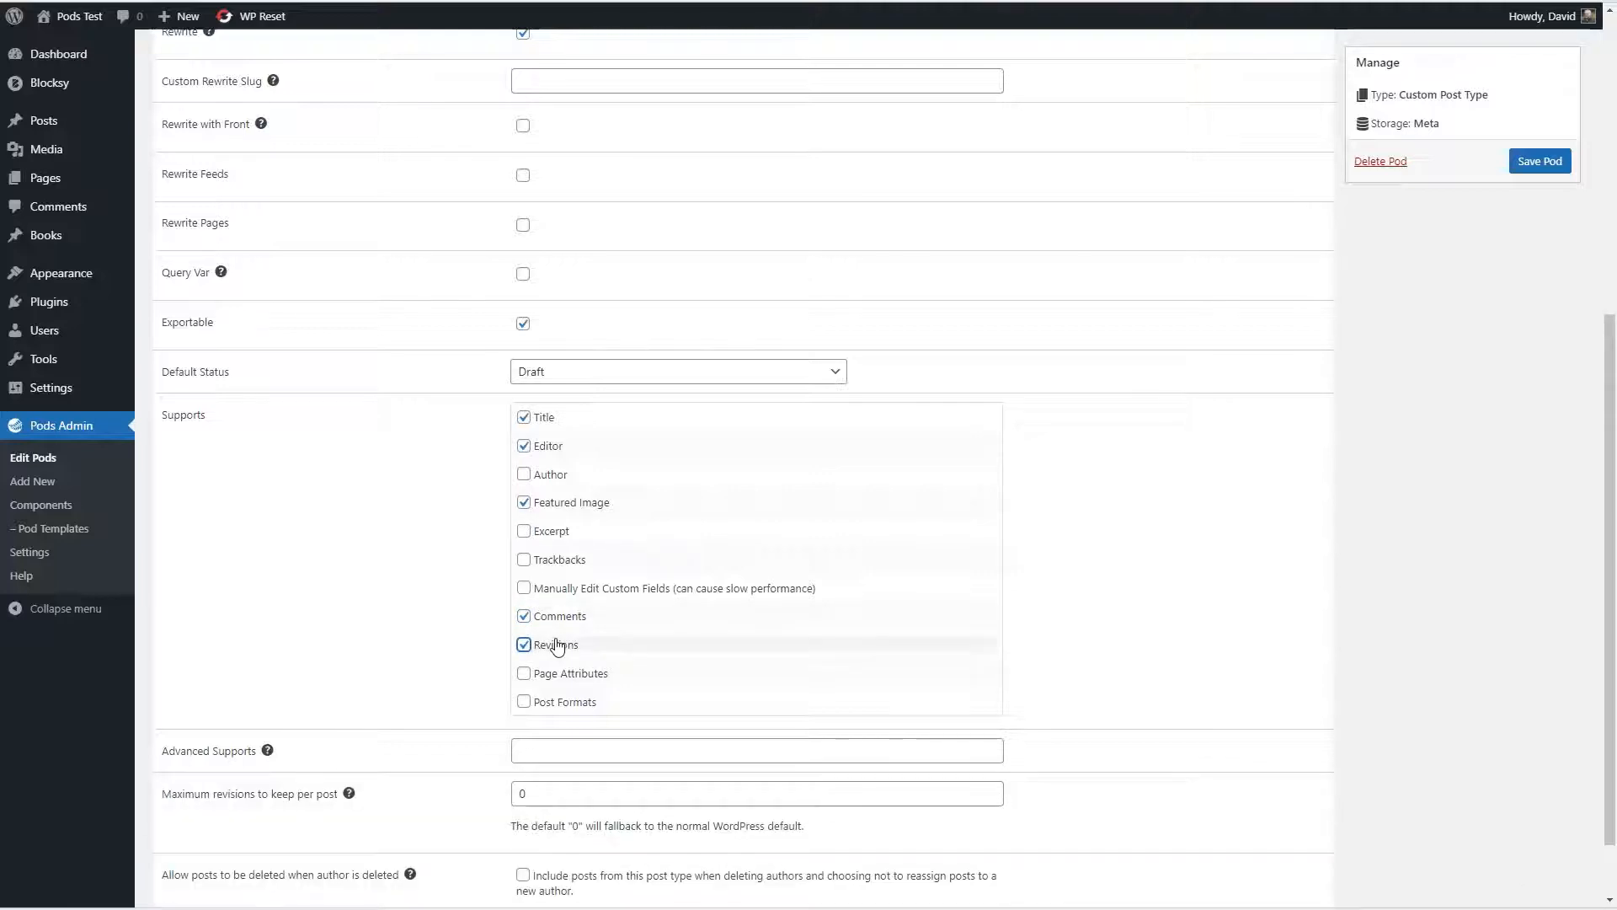
# Step: Review the remaining advanced options, the auto template options and the REST API settings of the book pod
pyautogui.scroll(-1, 640, 679)
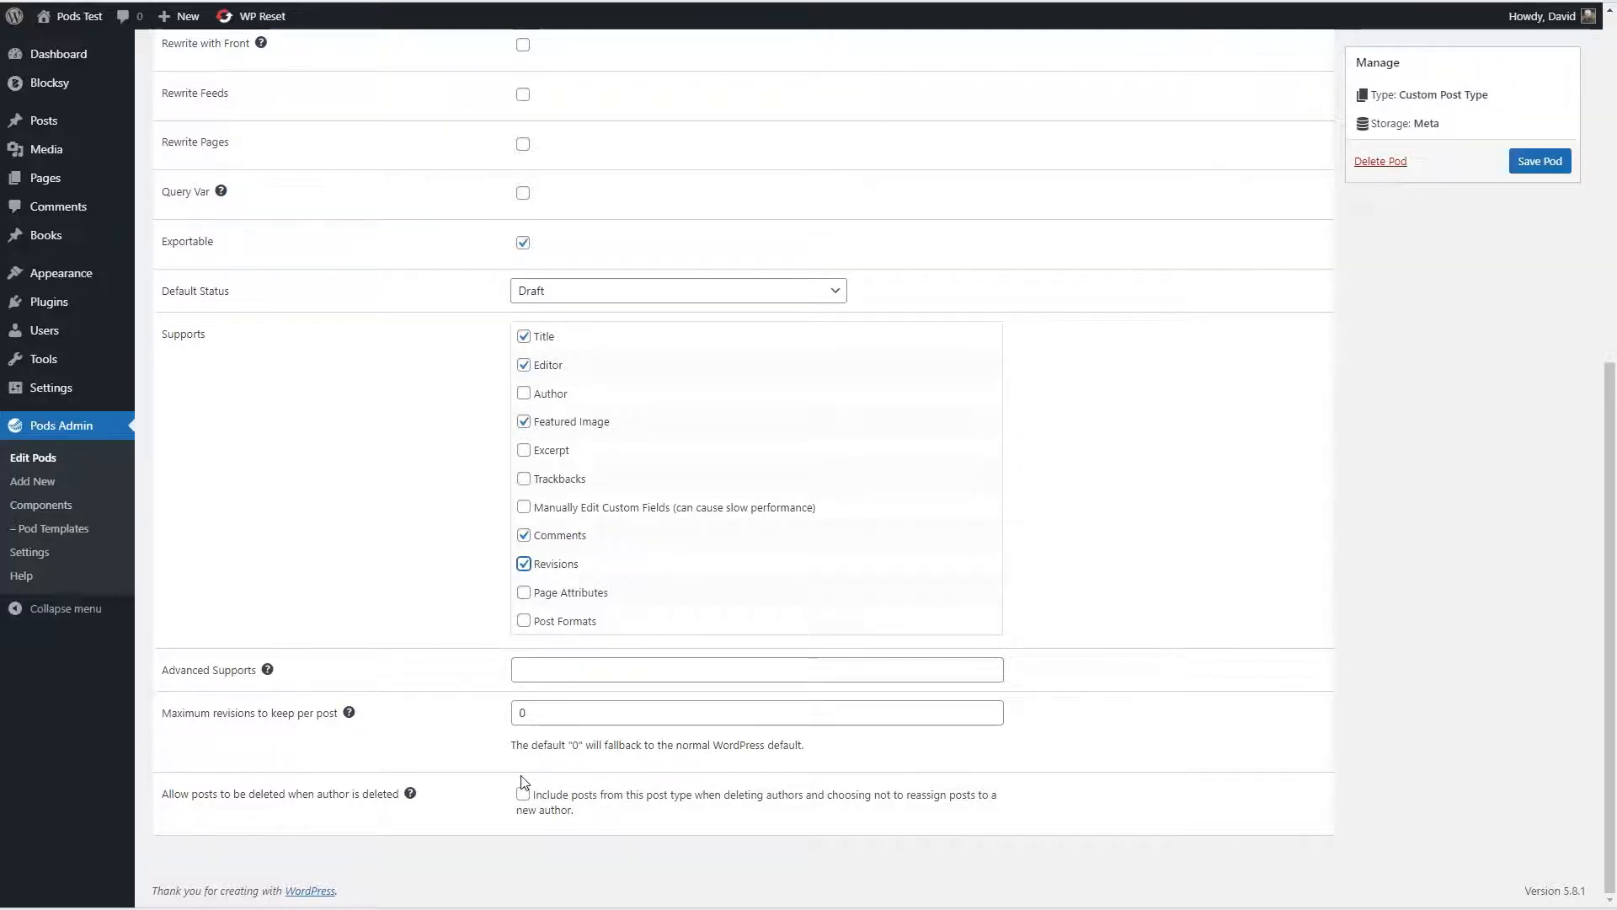
pyautogui.scroll(5, 543, 797)
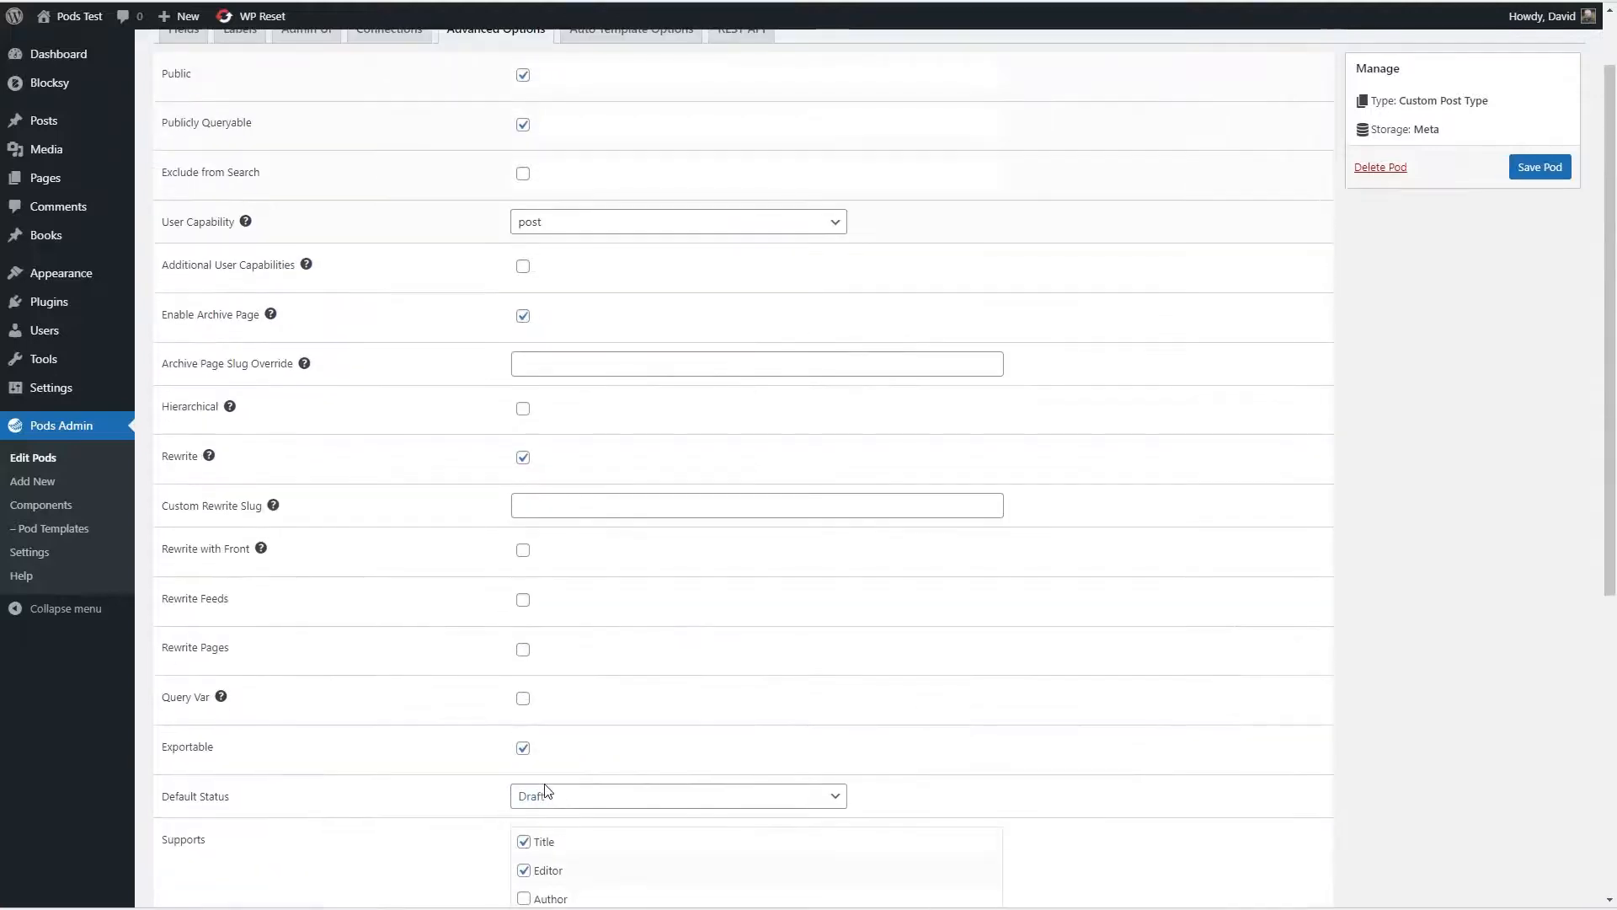
pyautogui.scroll(1, 543, 788)
pyautogui.click(631, 112)
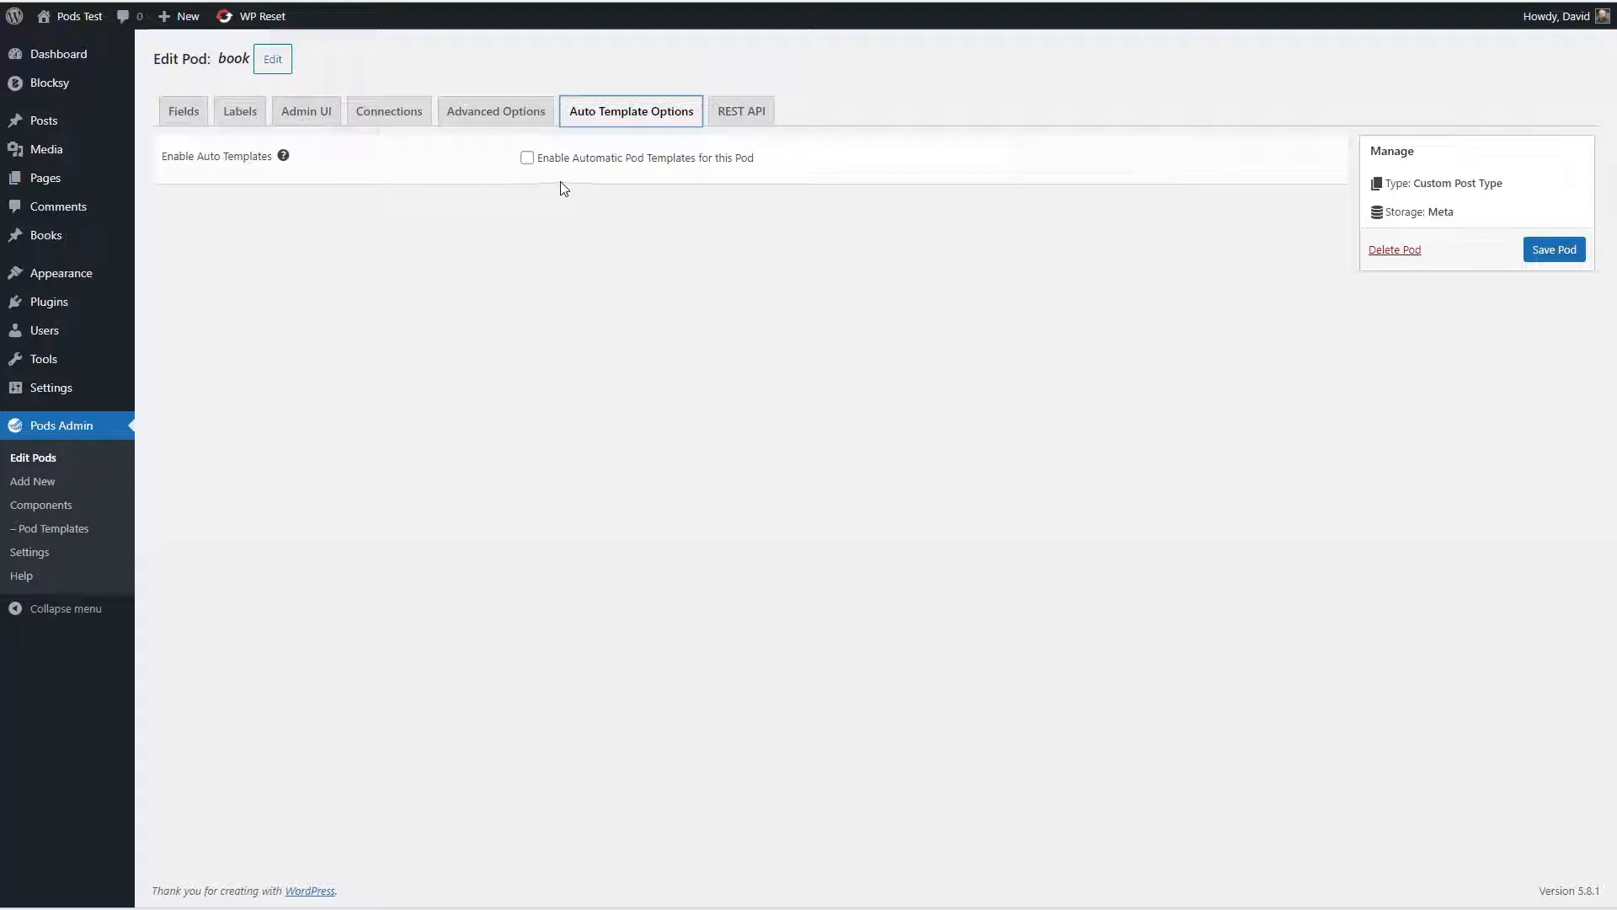
pyautogui.click(742, 122)
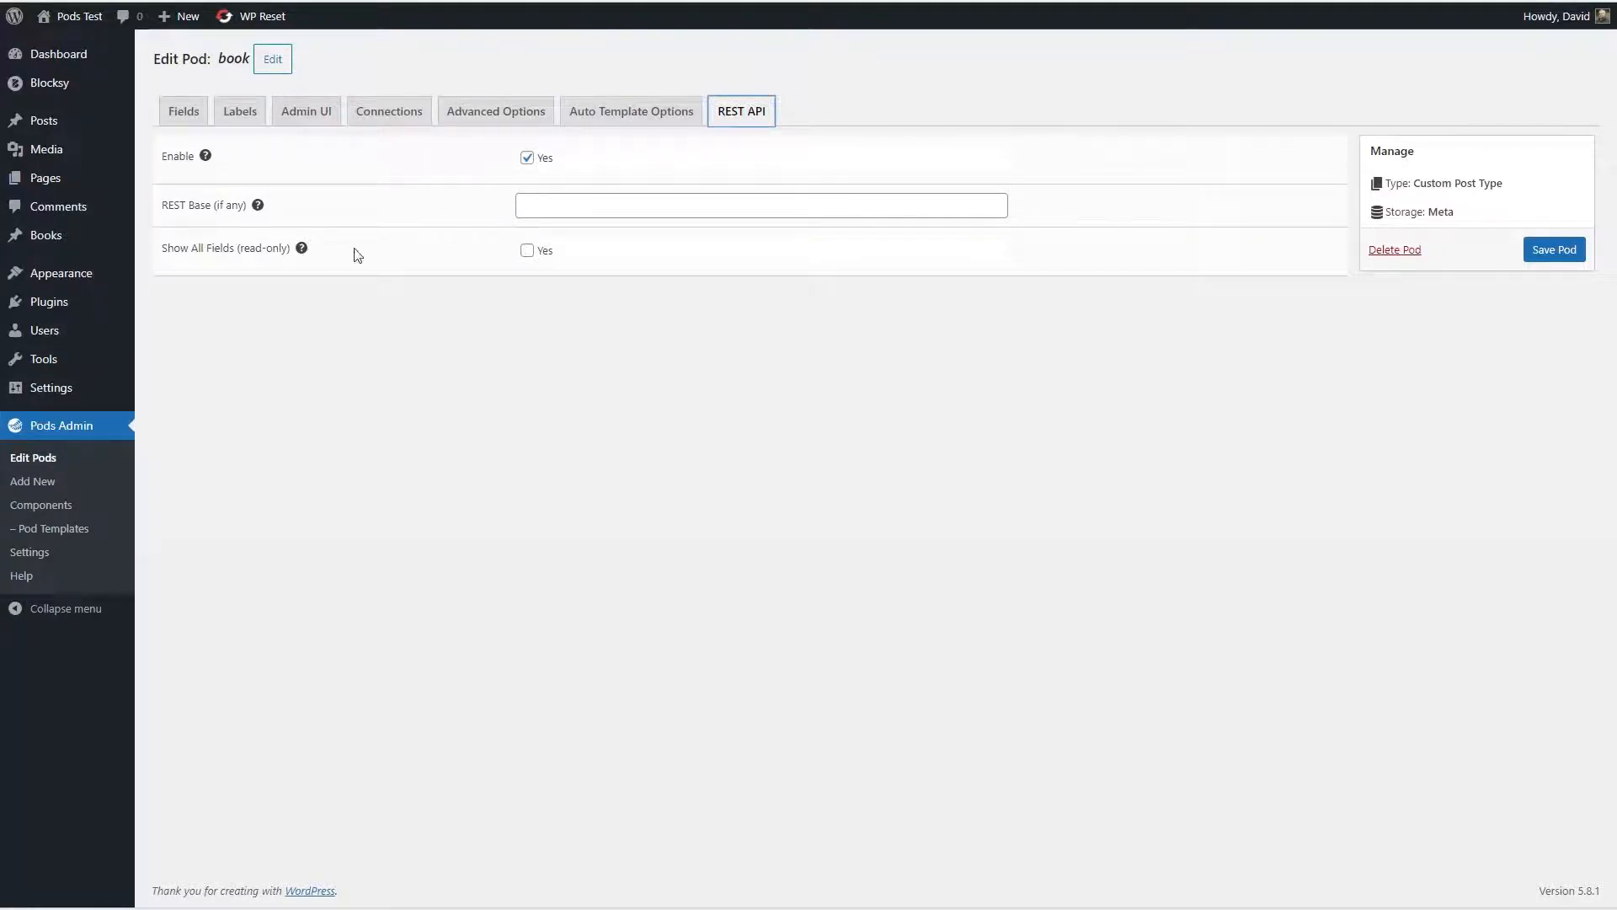
# Step: Let the REST API show all fields of the book pod and allow them all to be updated, and save the pod
pyautogui.click(528, 251)
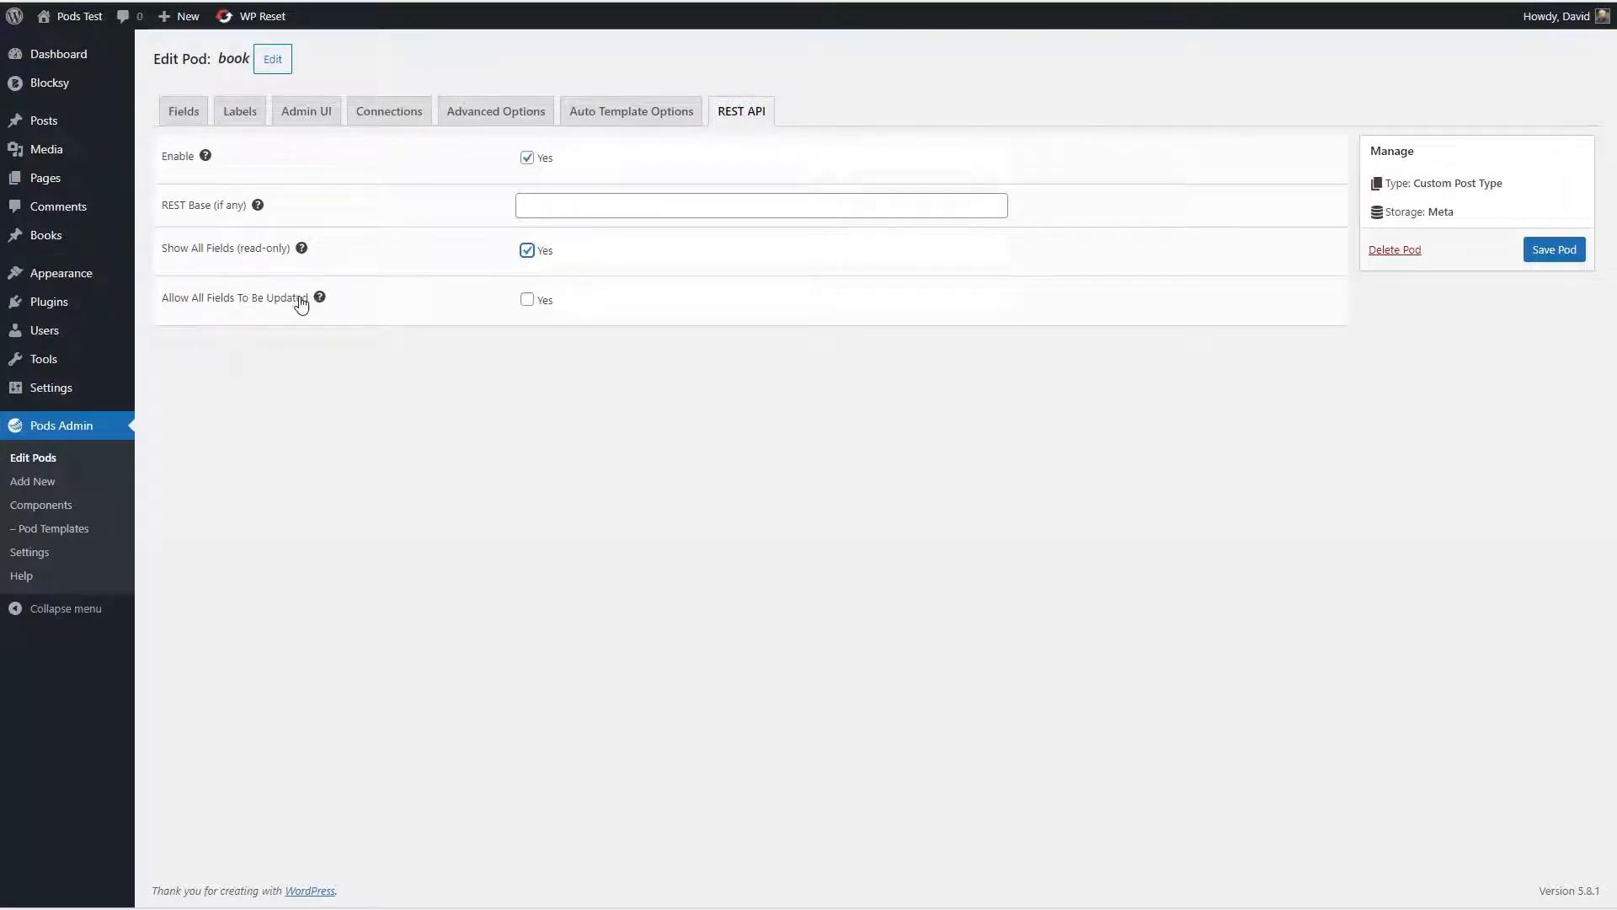
pyautogui.click(527, 300)
pyautogui.click(1552, 248)
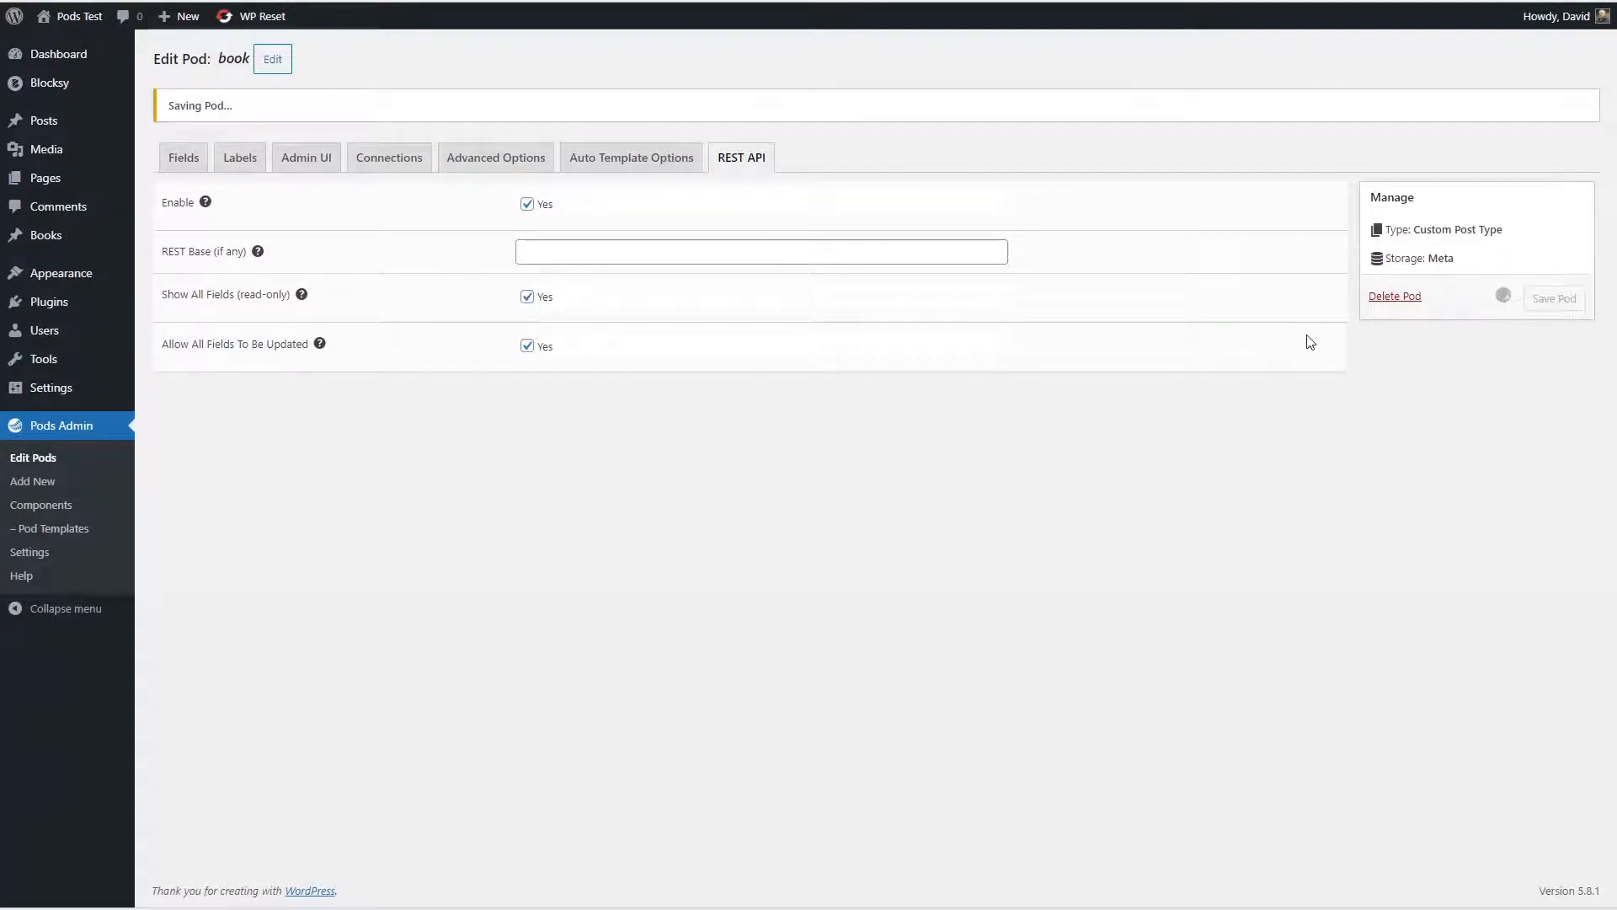
pyautogui.moveTo(22, 244)
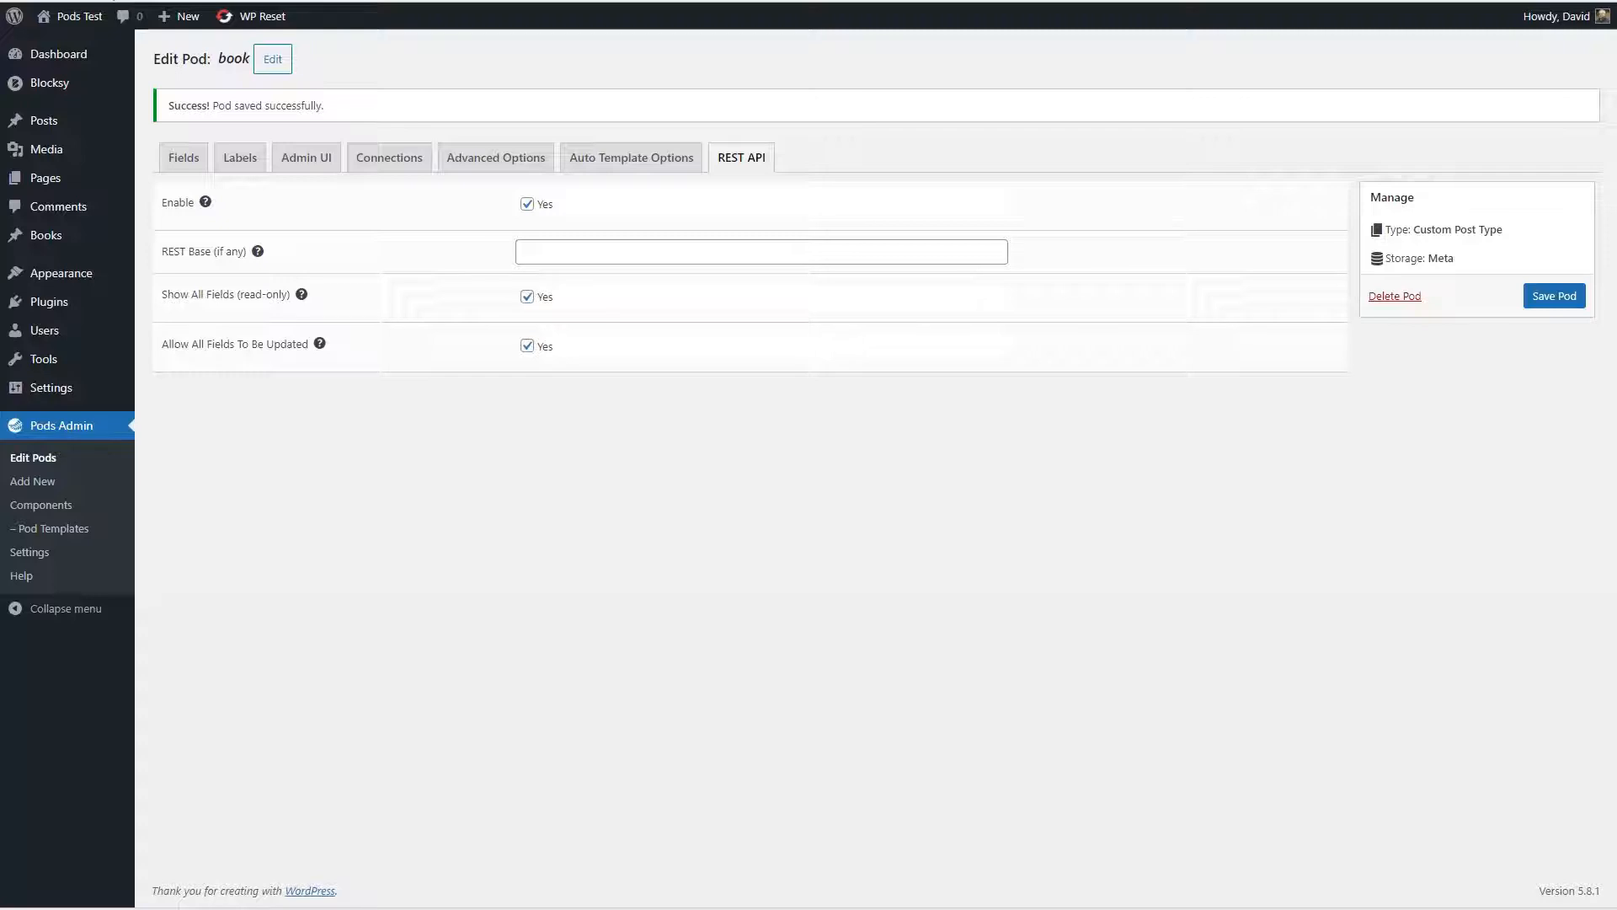
pyautogui.press('F5')
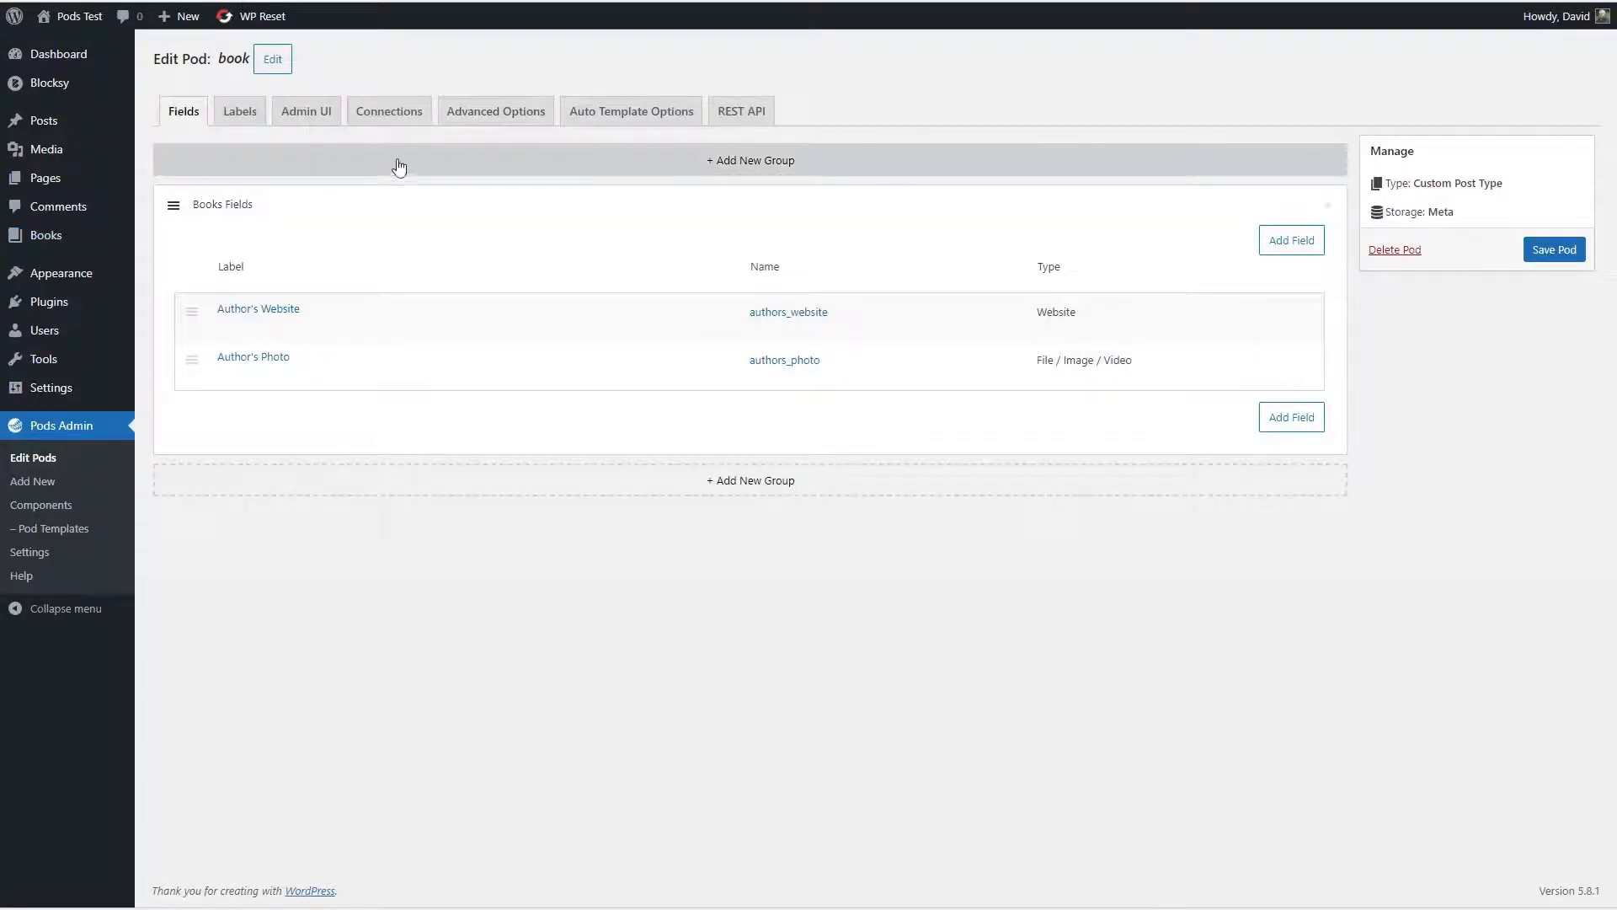
# Step: Create a new custom taxonomy pod with the singular label Genre and the plural label Genres
pyautogui.click(46, 484)
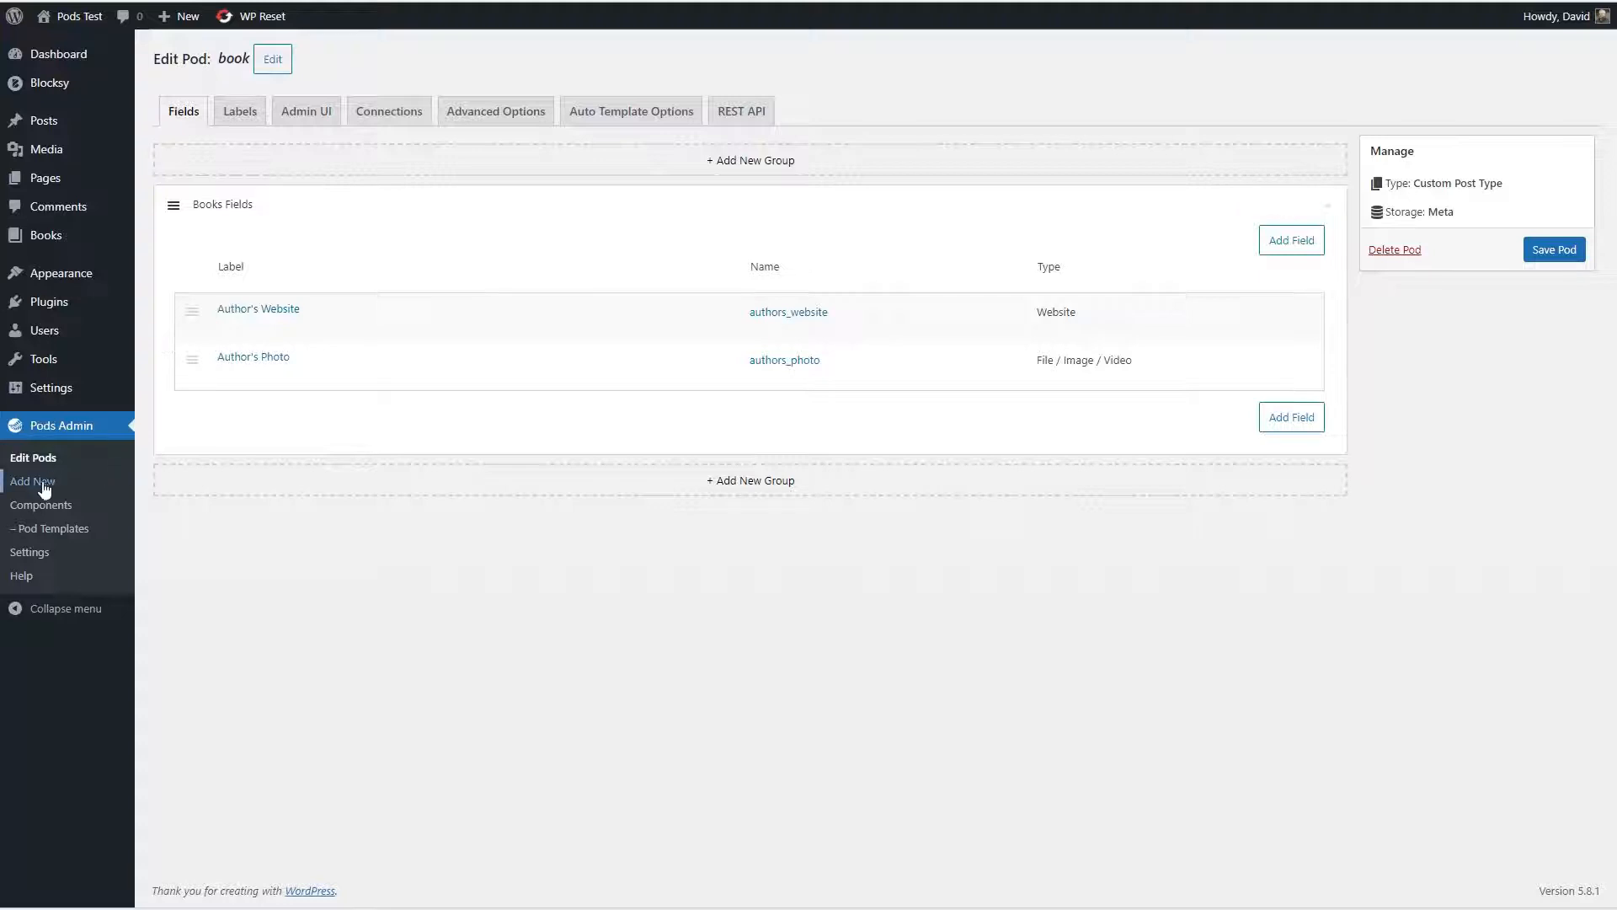
pyautogui.click(351, 560)
pyautogui.click(441, 293)
pyautogui.click(404, 327)
pyautogui.click(400, 339)
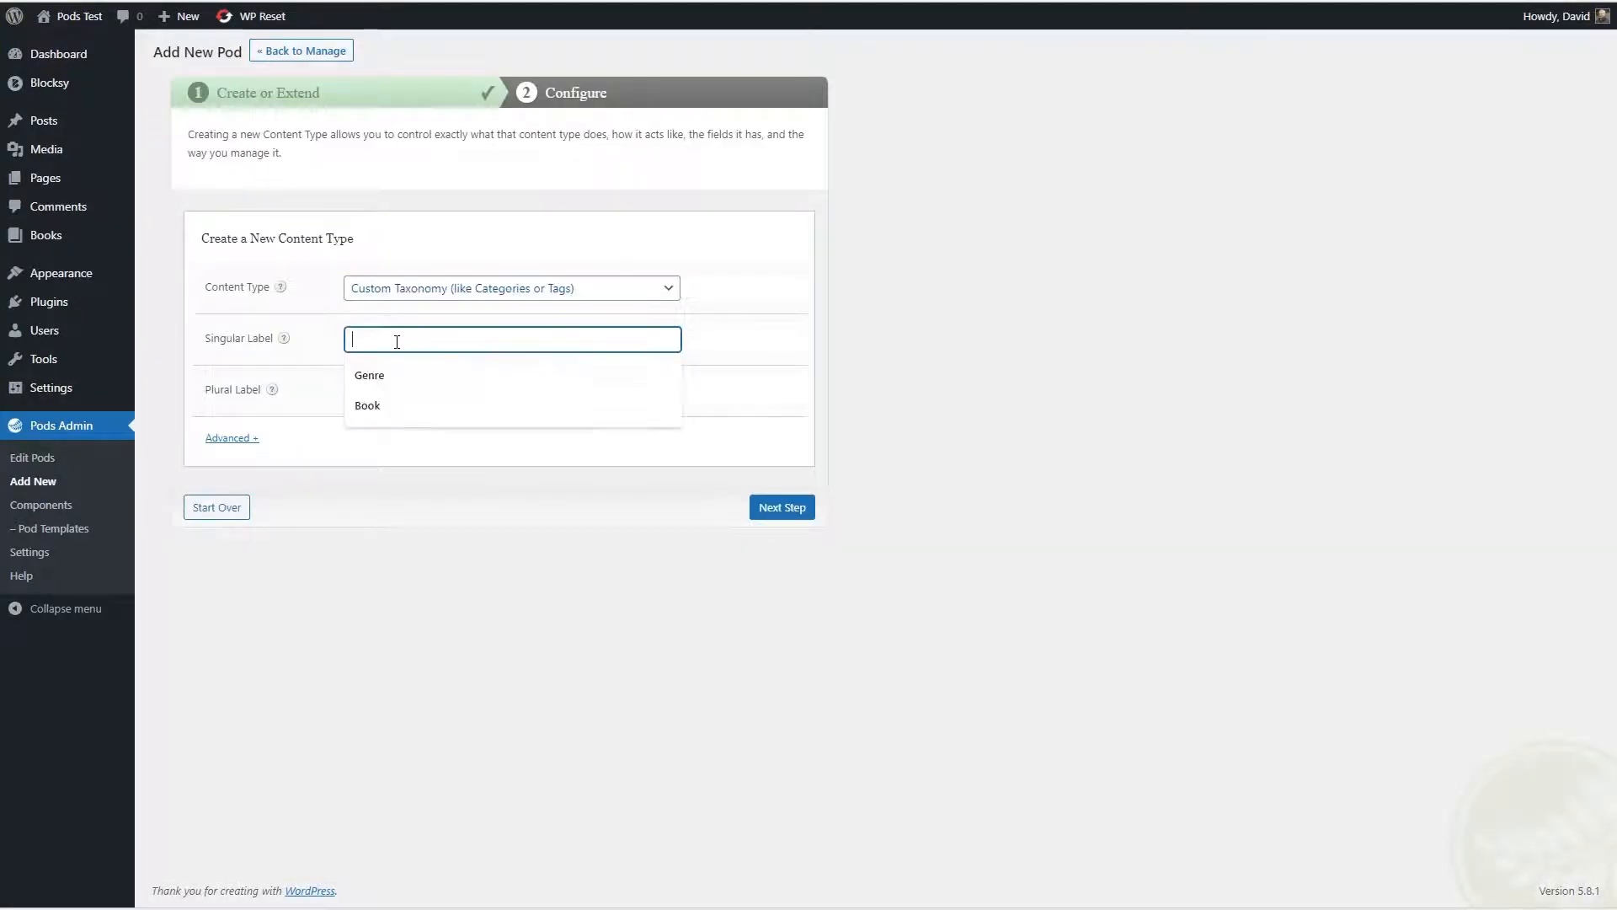
pyautogui.click(386, 376)
pyautogui.click(393, 386)
pyautogui.click(389, 429)
pyautogui.click(234, 439)
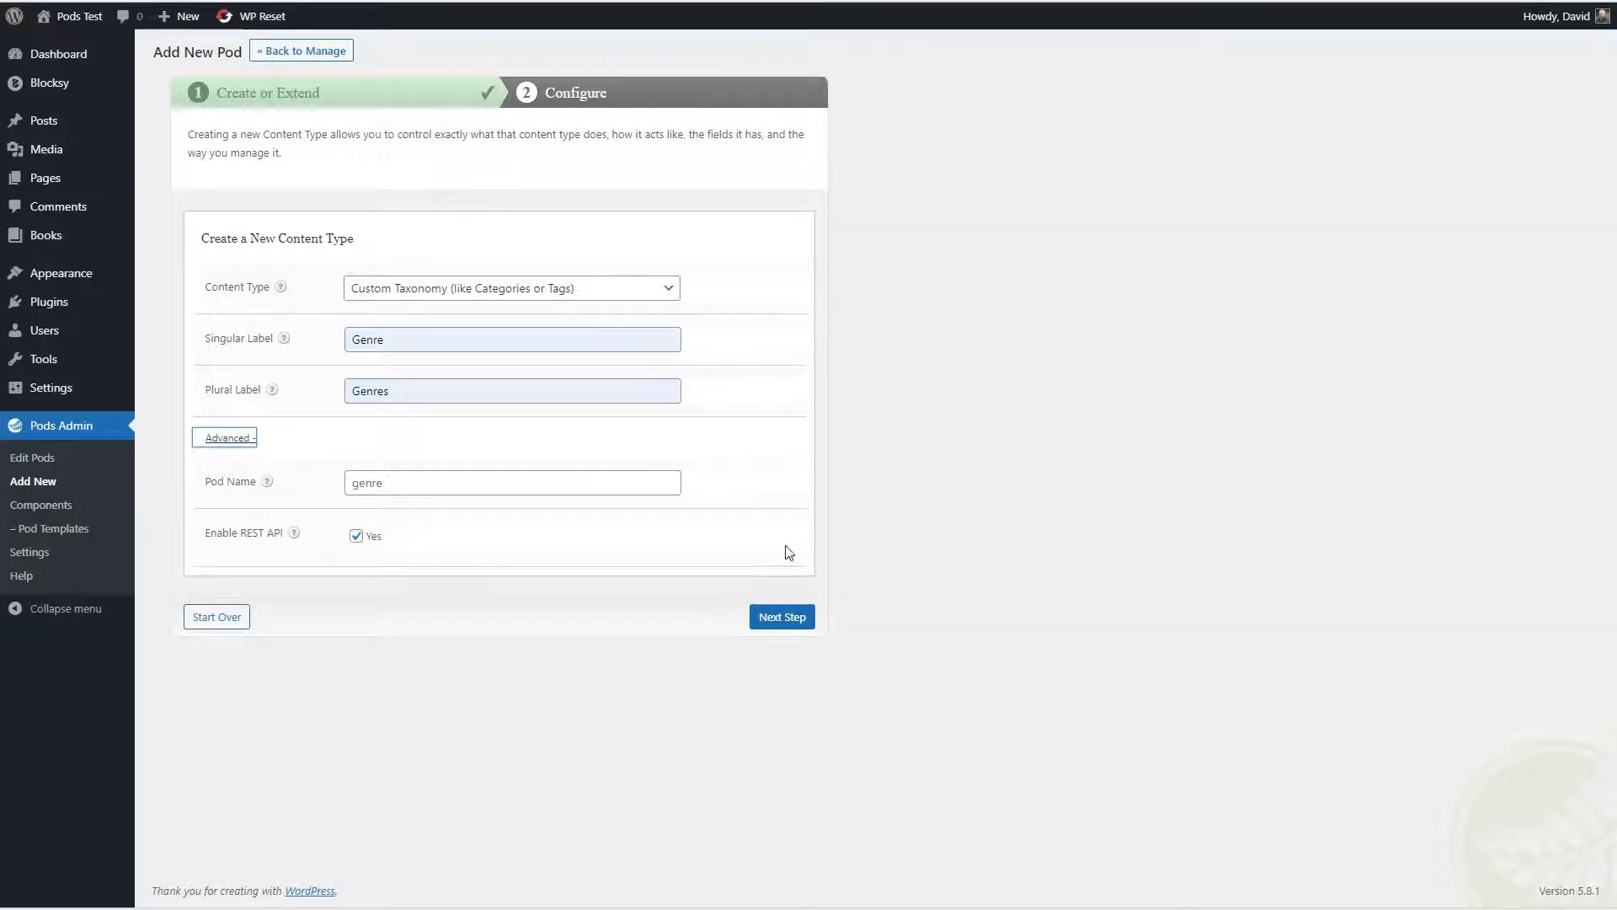
pyautogui.click(782, 616)
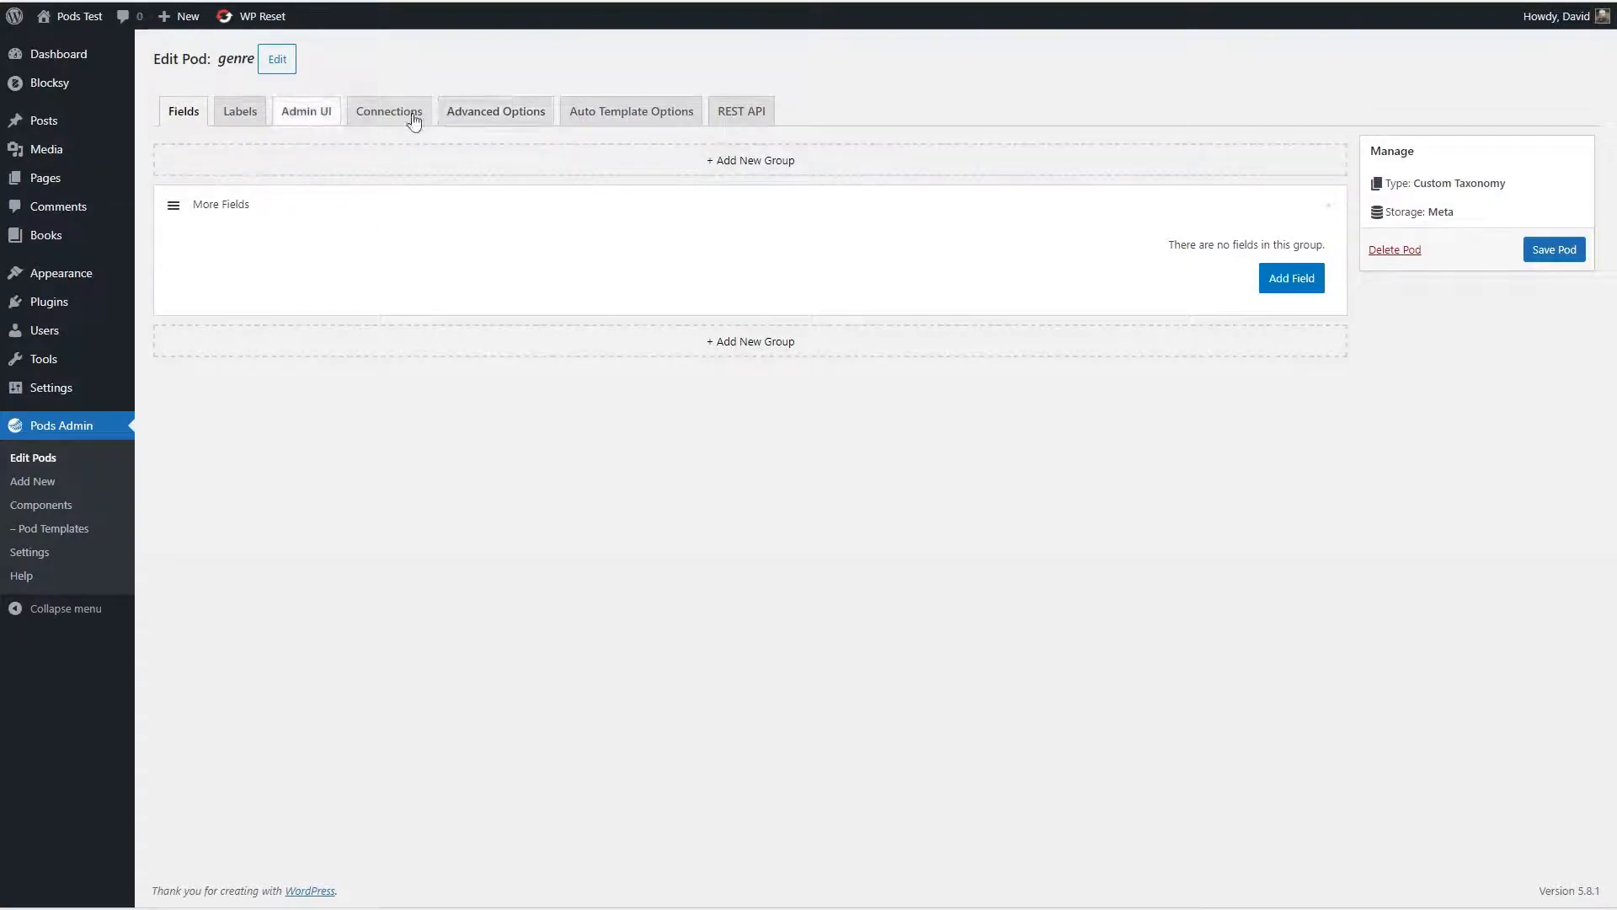
# Step: Show the genre pod's admin menu in the dashboard, name it Genres and set its location to Default - Add to associated Post Type(s) menus
pyautogui.moveTo(218, 192)
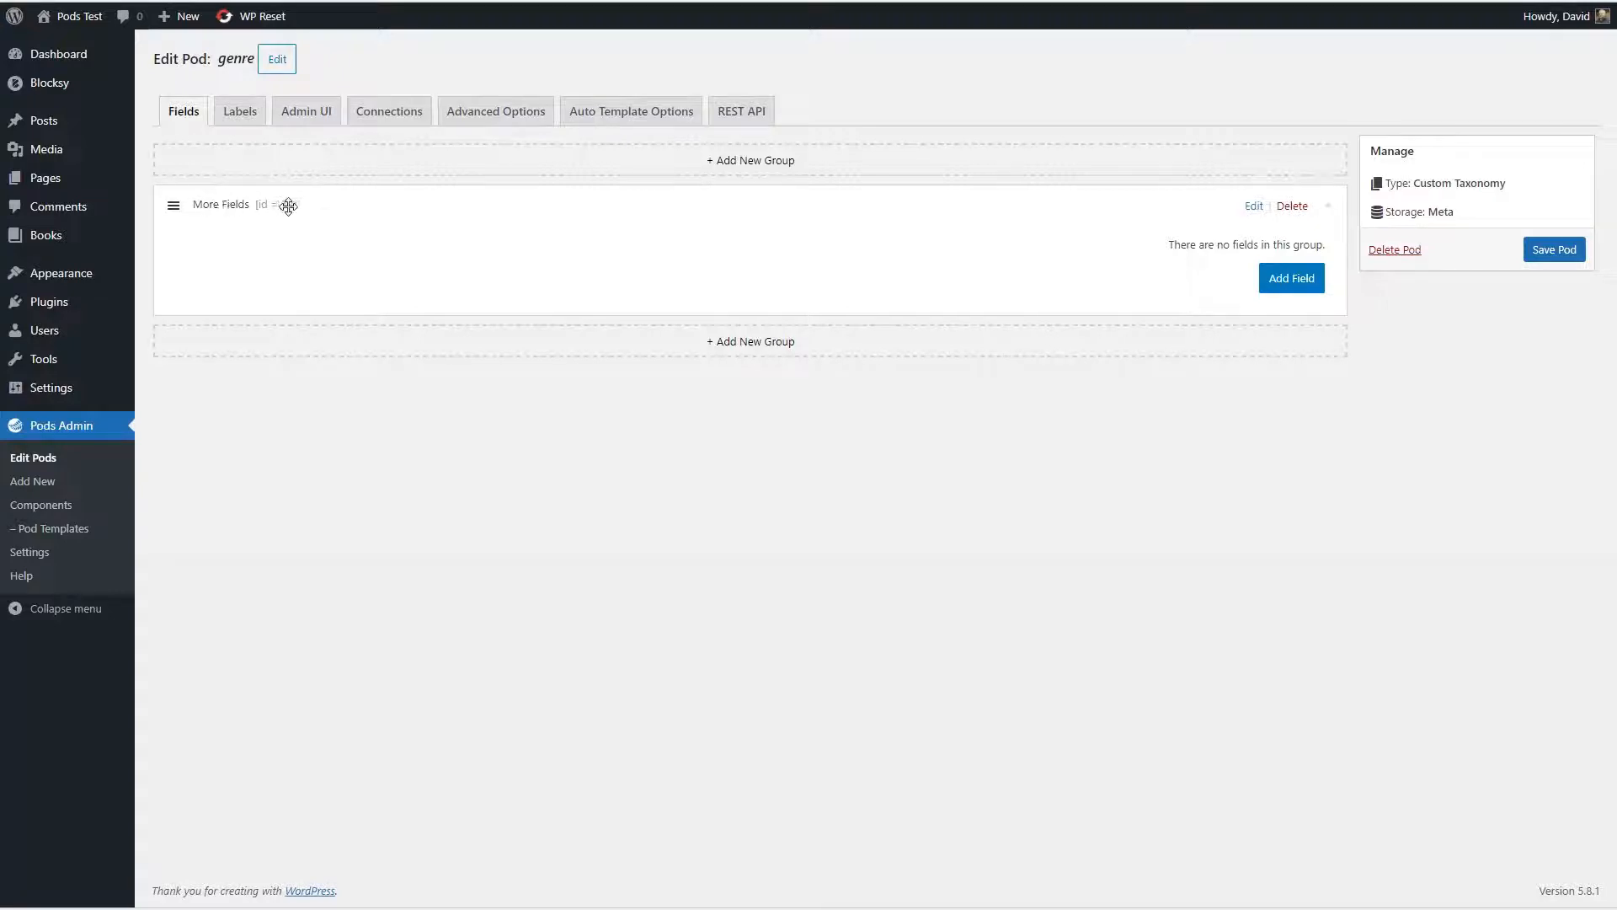
pyautogui.click(242, 114)
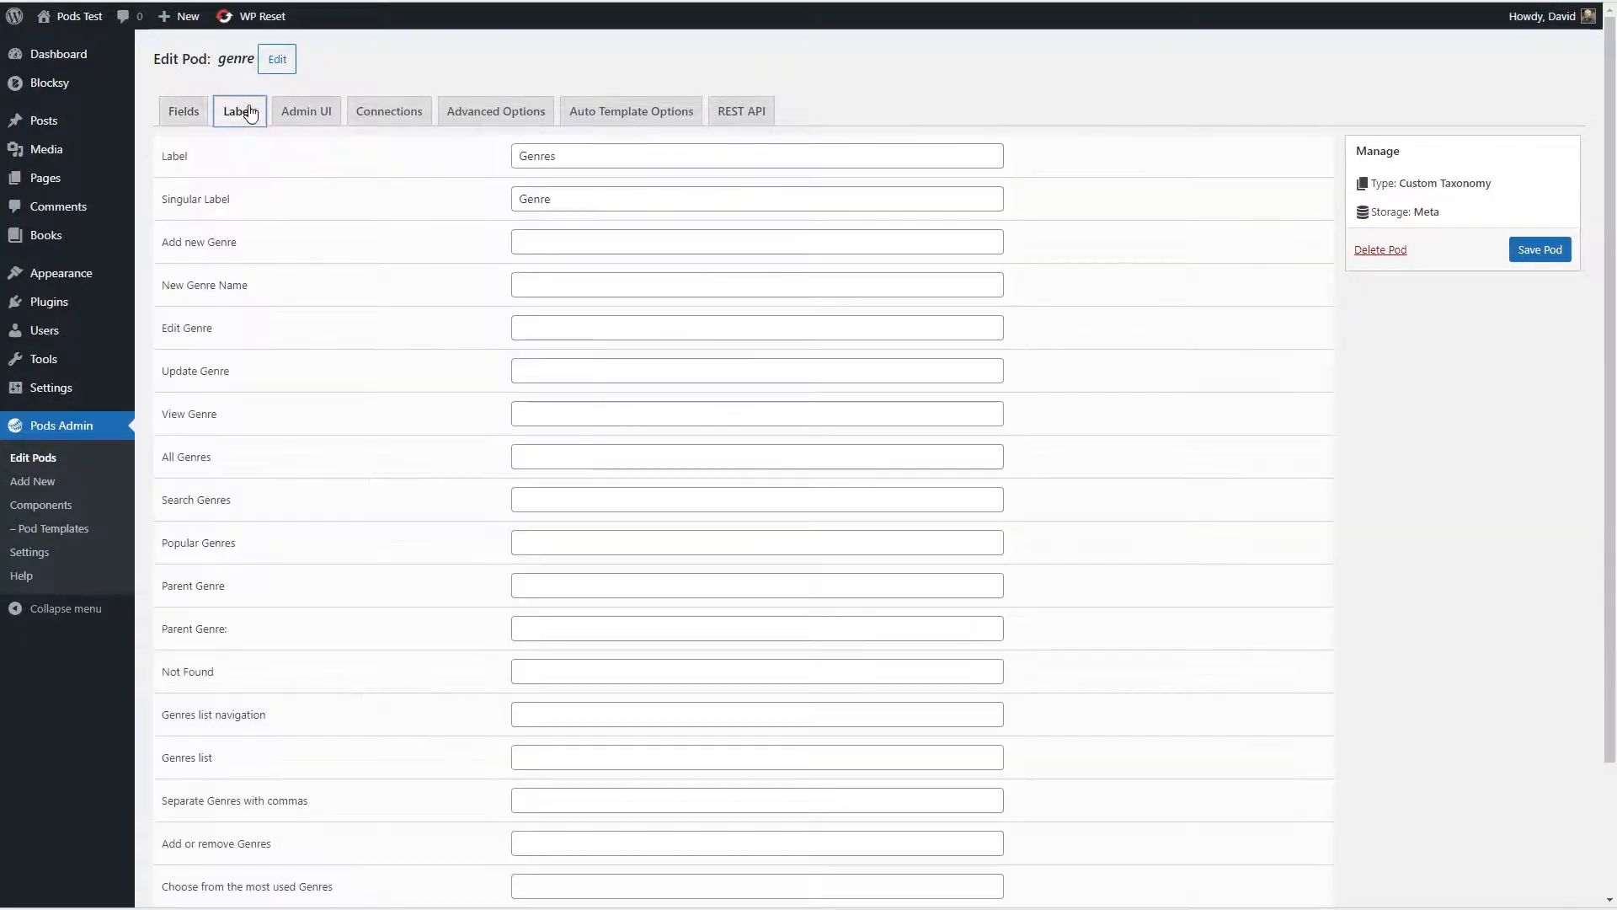
pyautogui.click(308, 111)
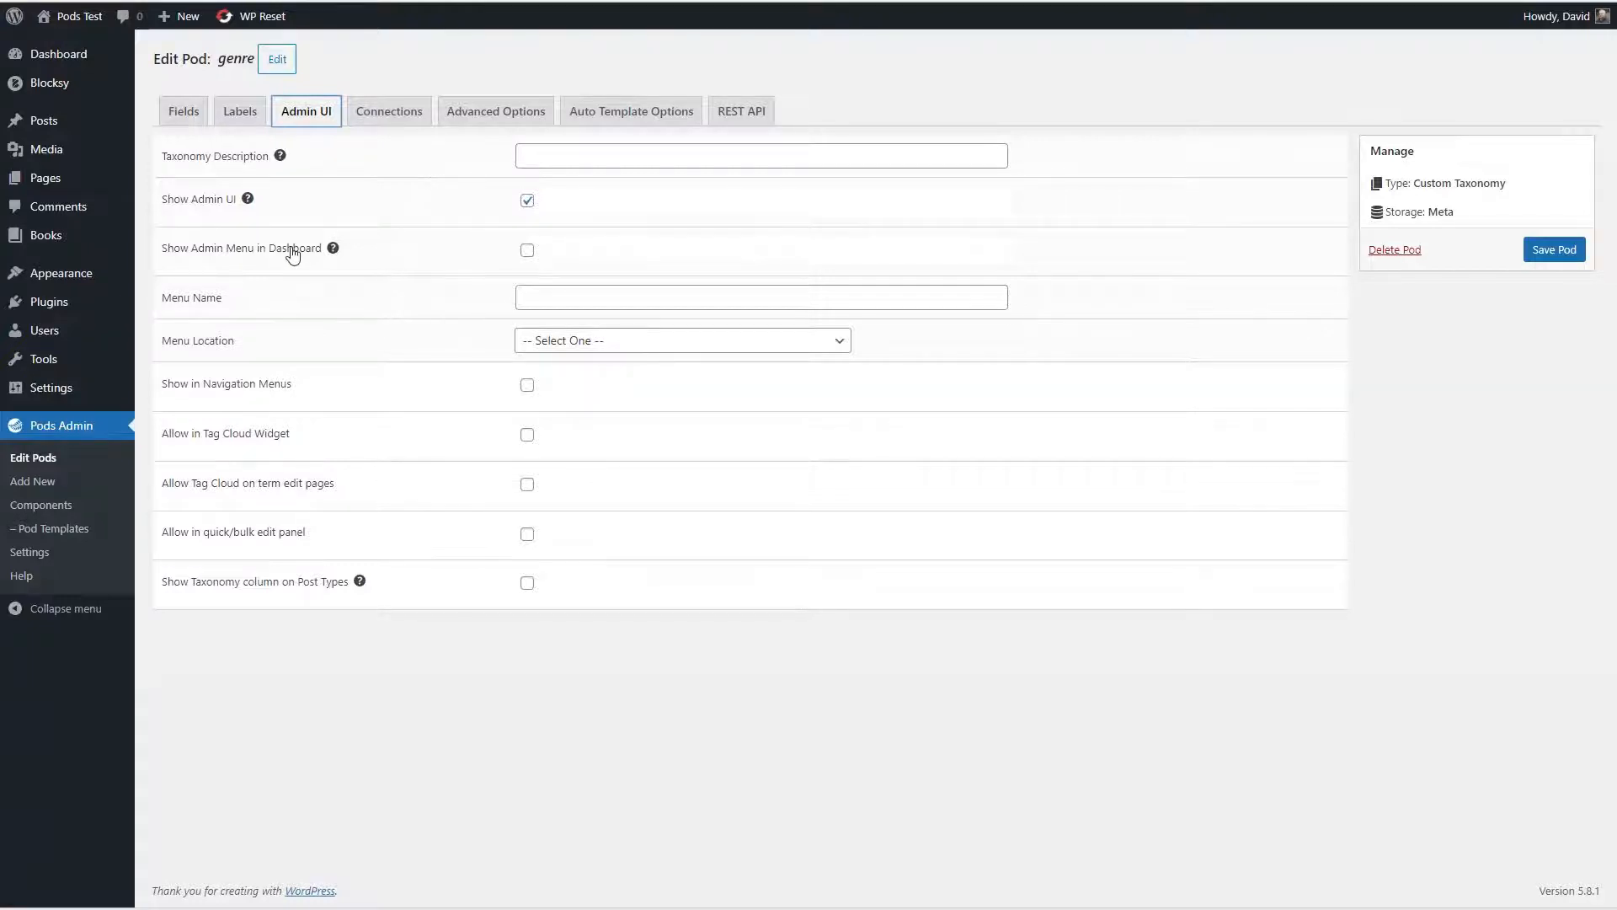
pyautogui.click(527, 250)
pyautogui.click(563, 290)
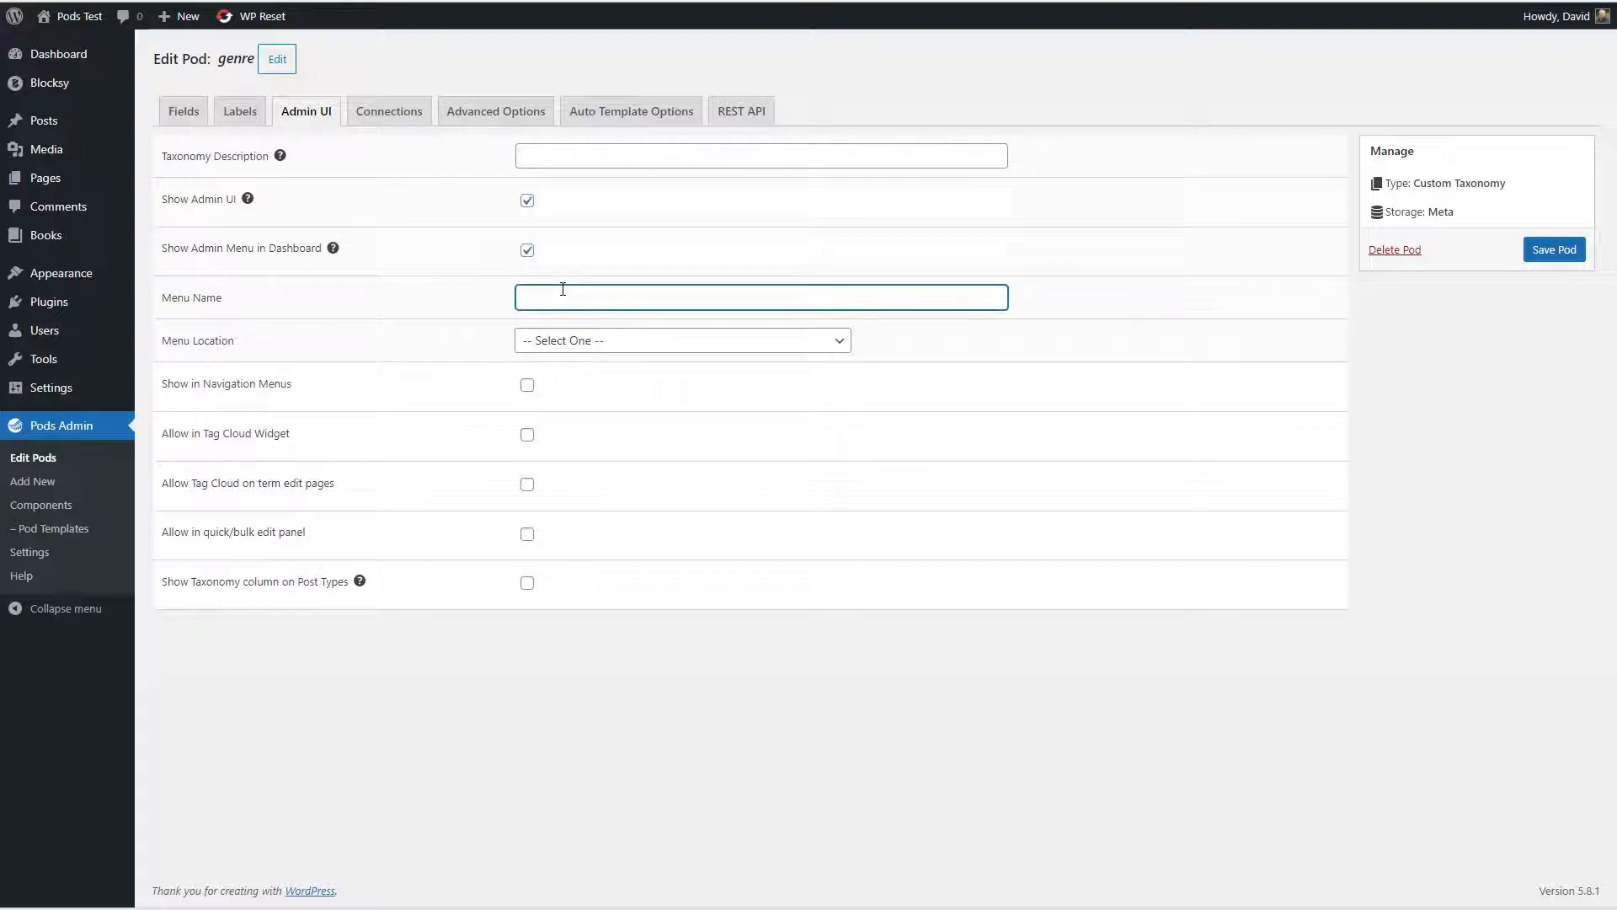
pyautogui.click(584, 341)
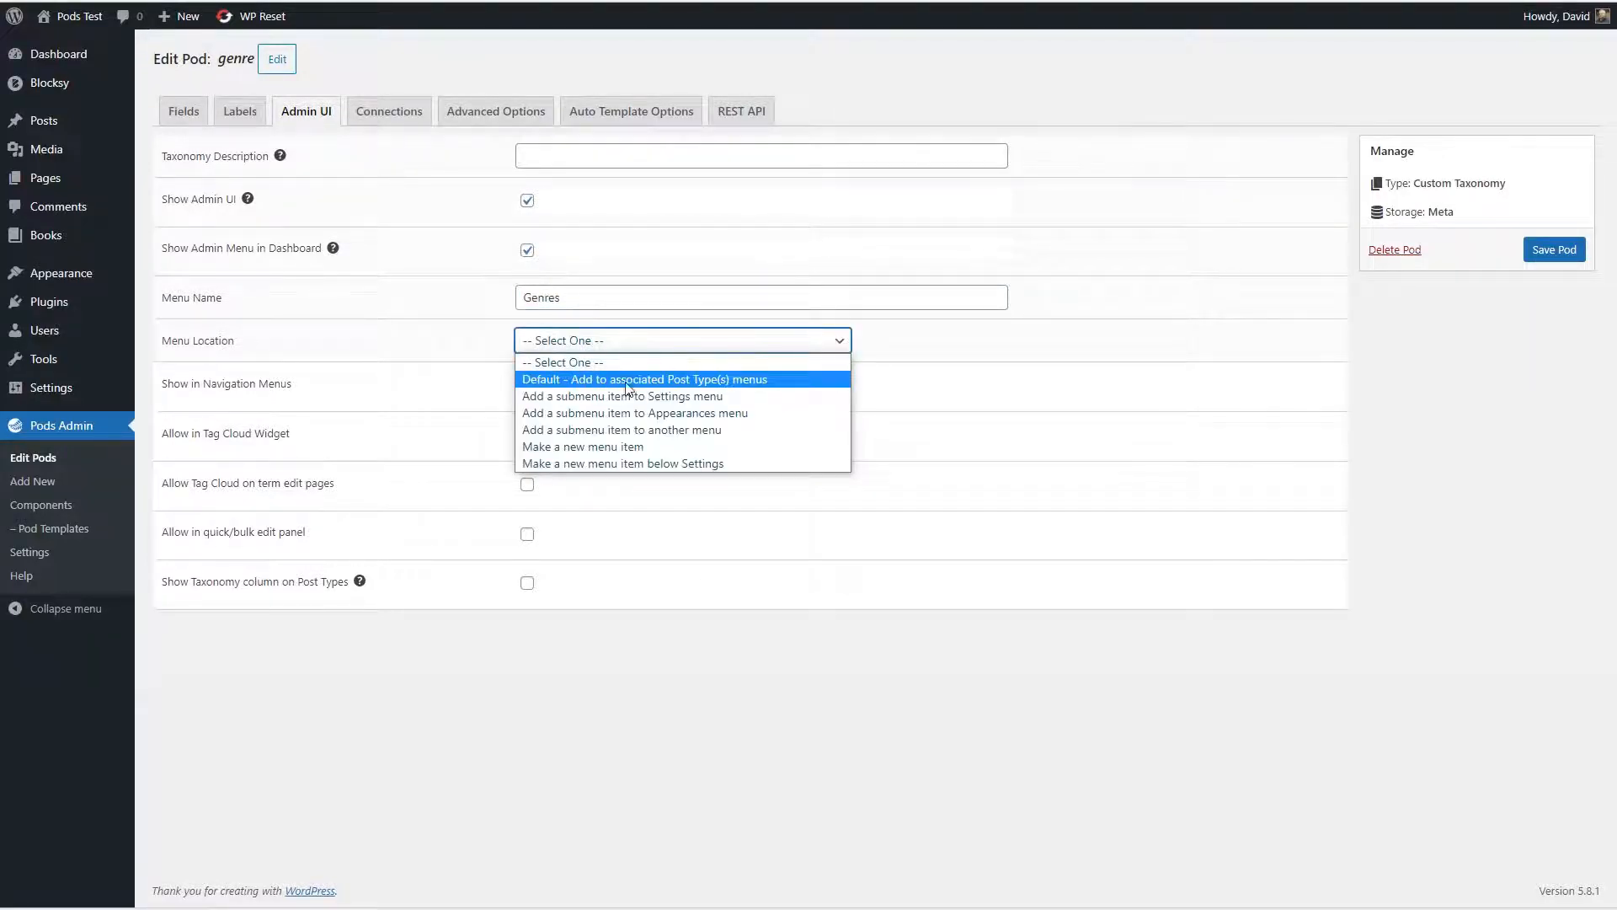
pyautogui.click(704, 386)
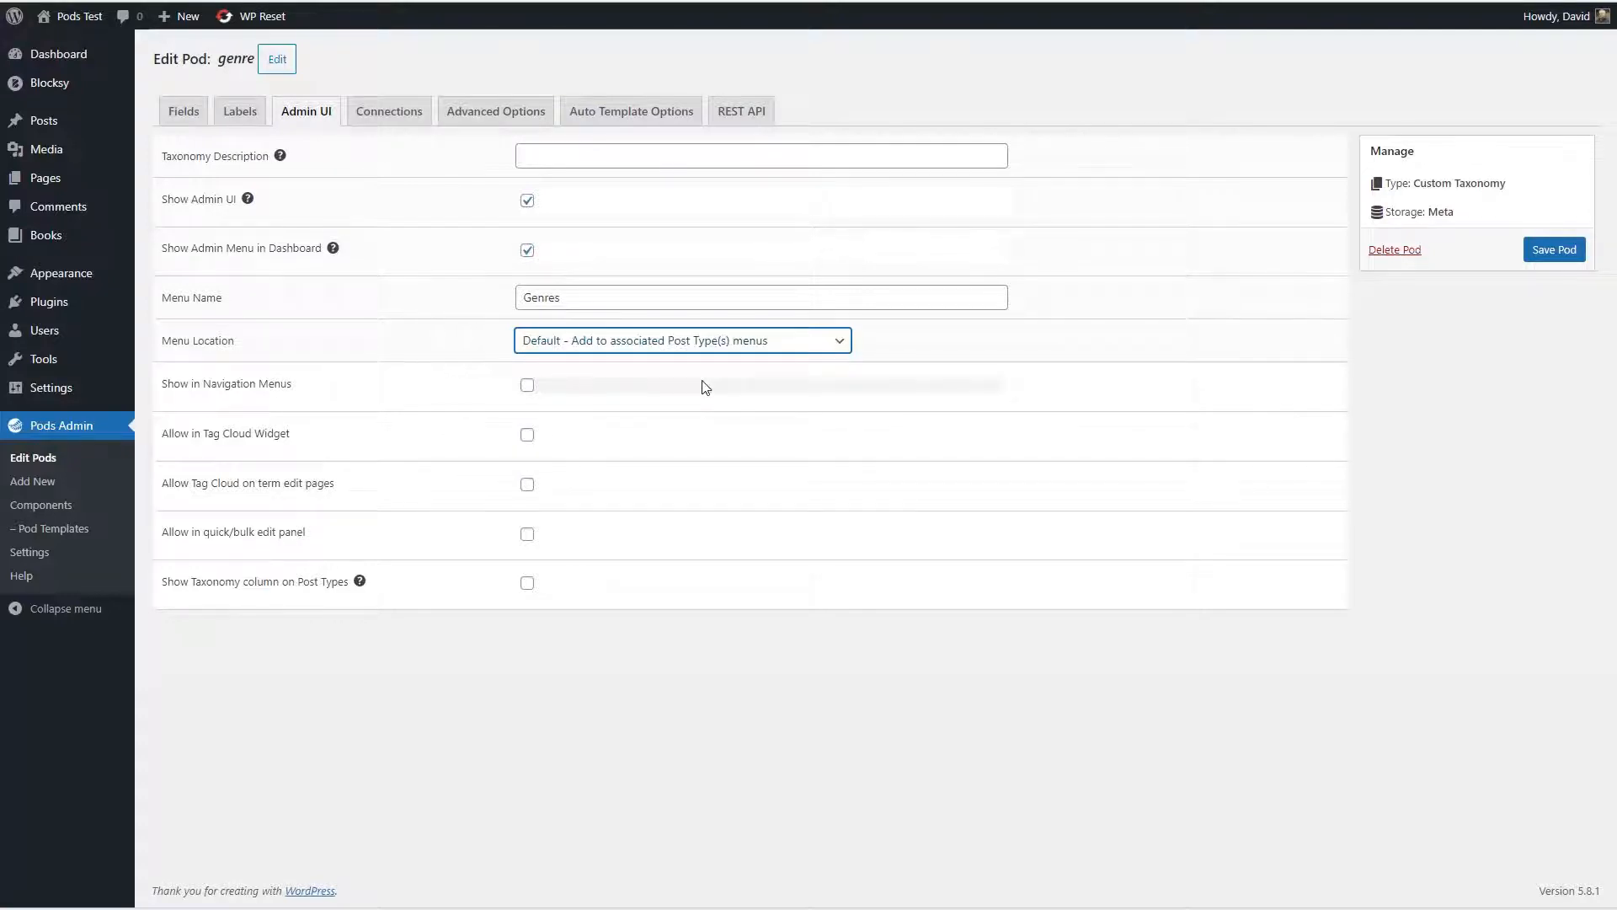
# Step: Allow genres in navigation menus, the tag cloud widget, term edit page tag clouds and the quick/bulk edit panel, and check Quick Edit in the posts list
pyautogui.click(529, 386)
pyautogui.click(528, 434)
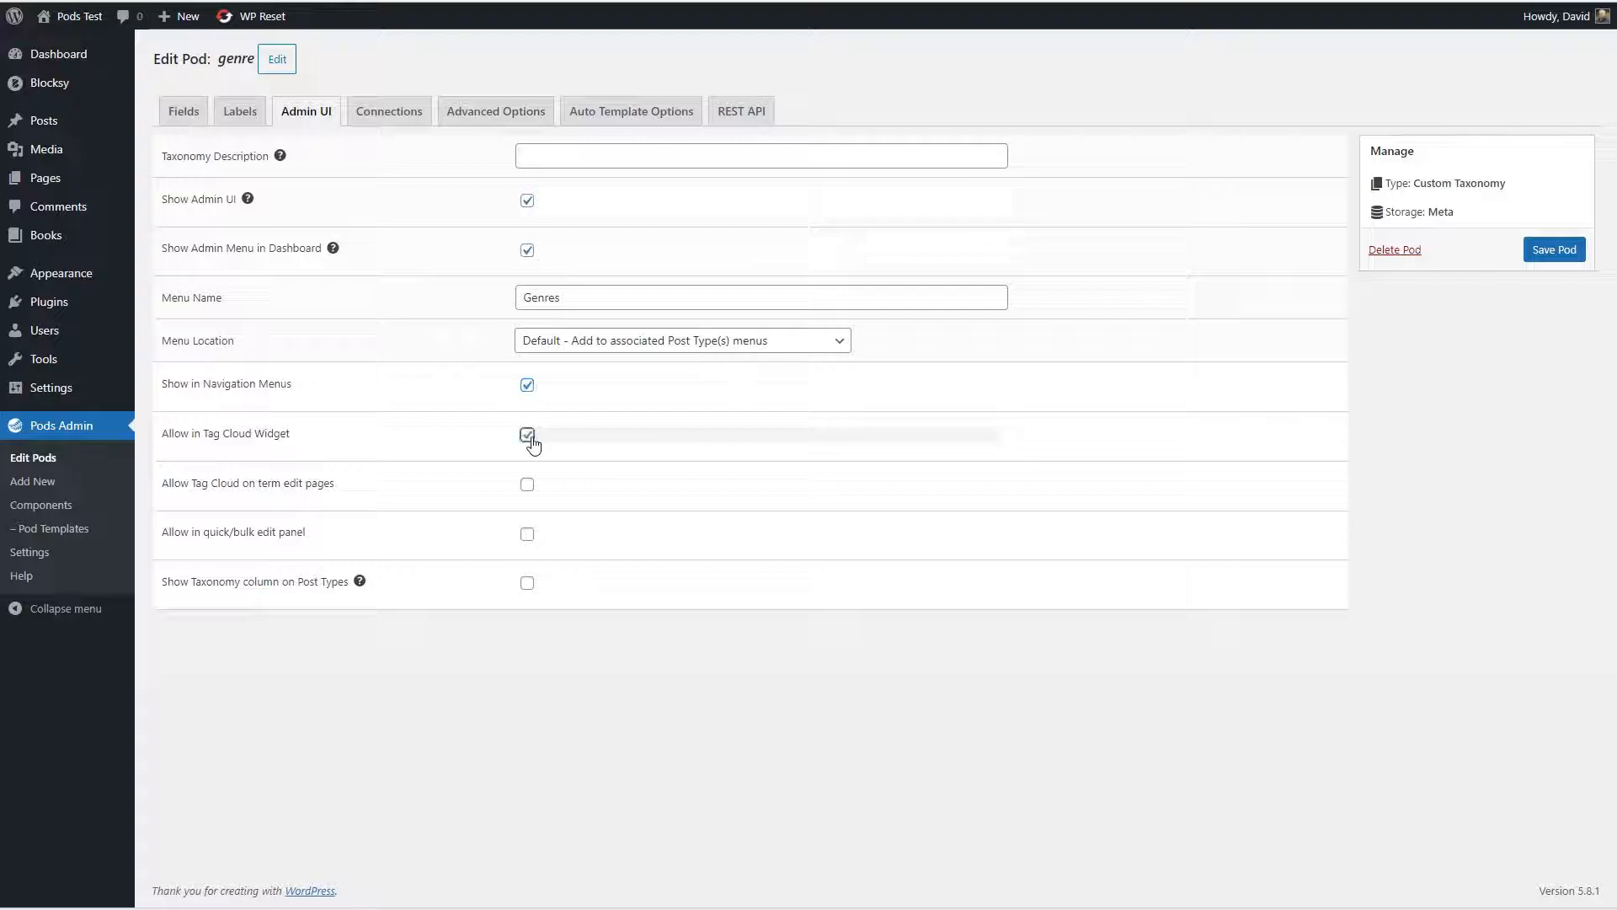
pyautogui.click(528, 485)
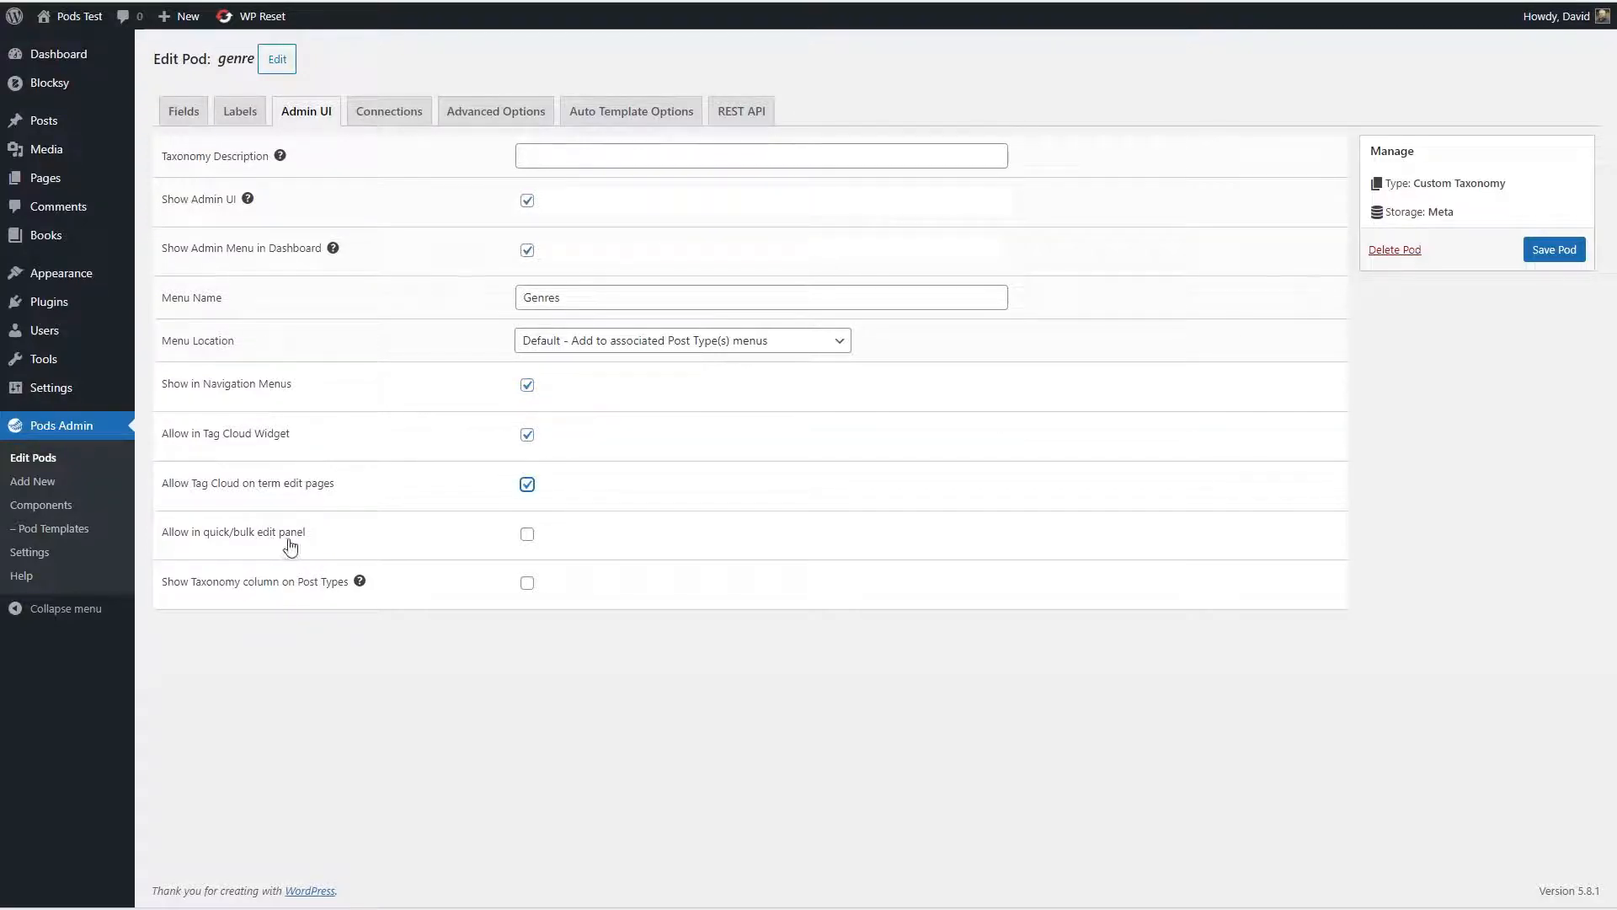
pyautogui.click(527, 534)
pyautogui.click(528, 536)
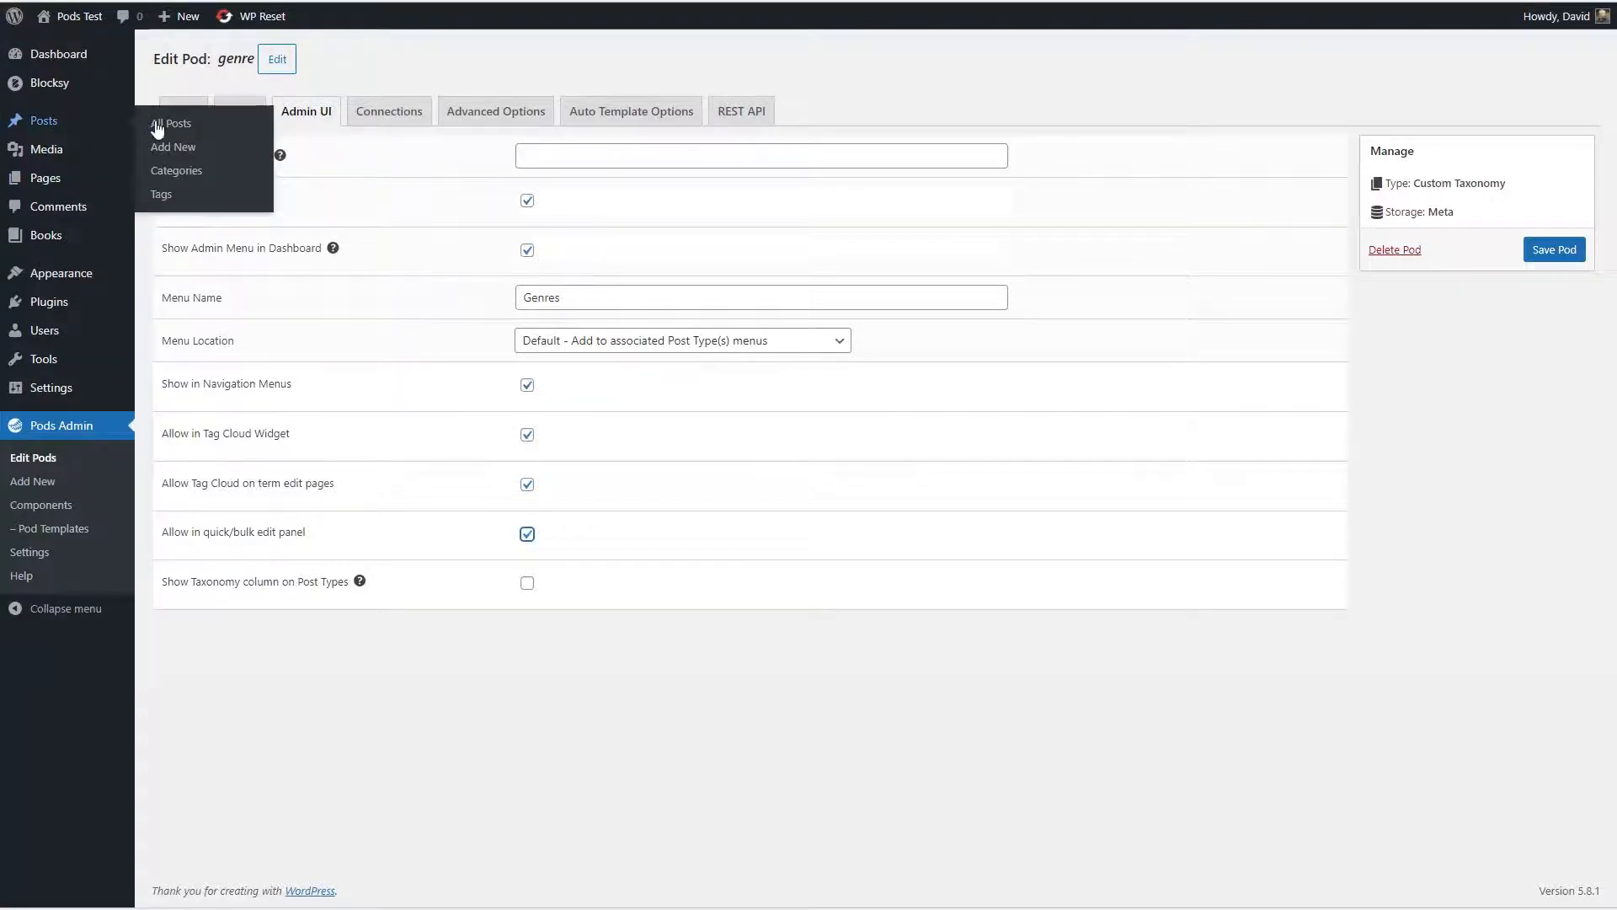
pyautogui.click(783, 0)
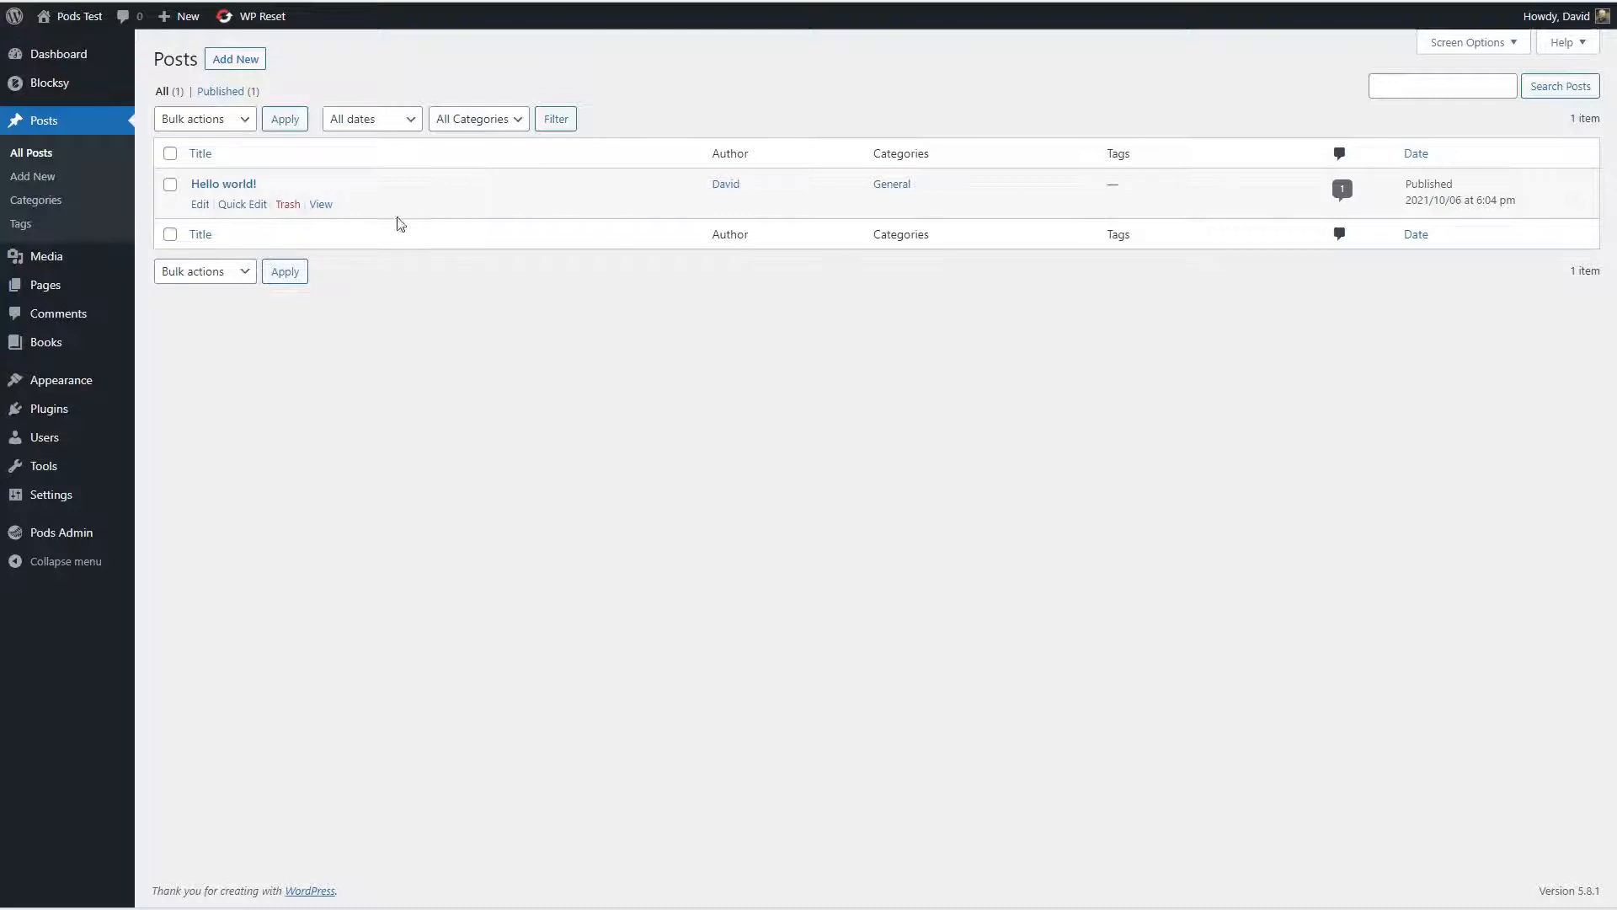
pyautogui.click(238, 211)
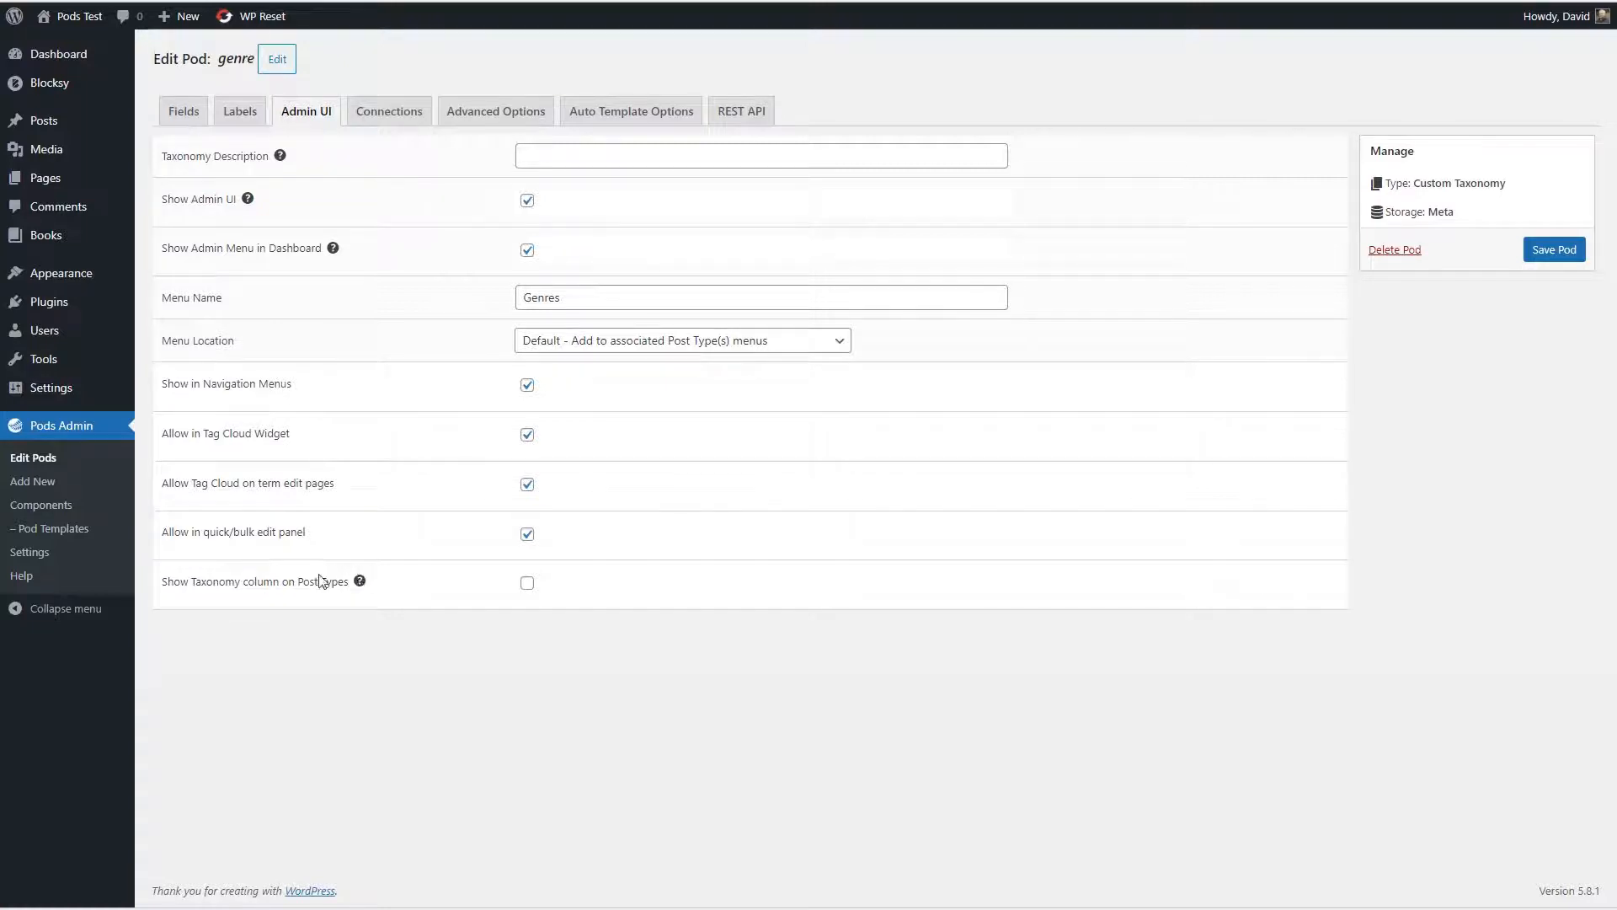
# Step: Show the genre taxonomy column on post types and connect the genre pod to the Books post type
pyautogui.click(528, 581)
pyautogui.click(392, 118)
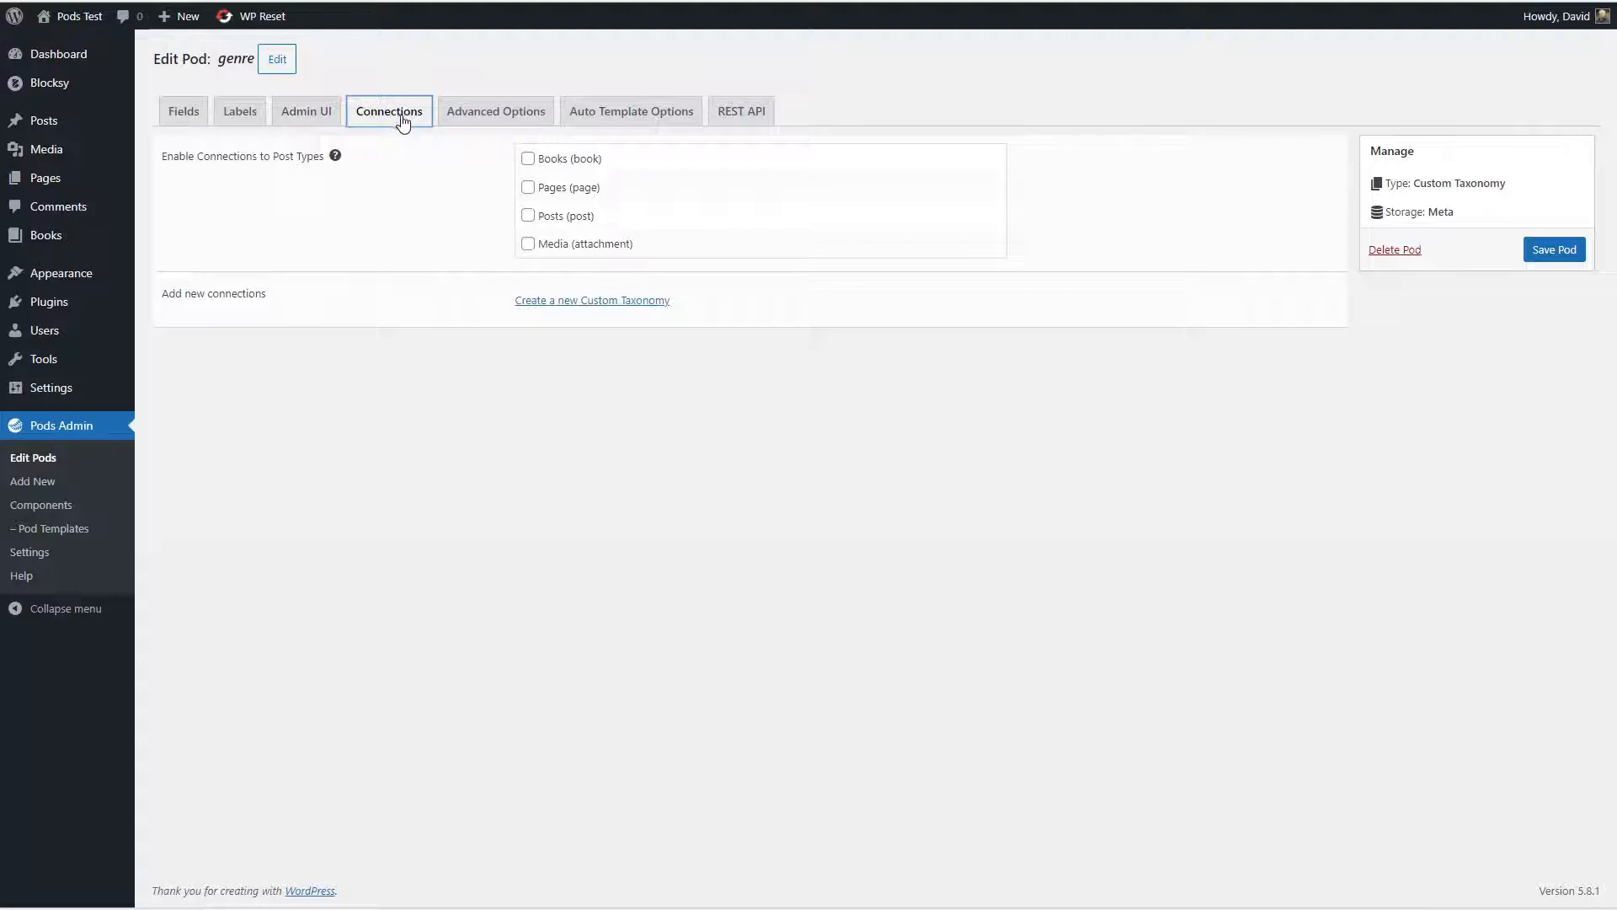
pyautogui.click(529, 162)
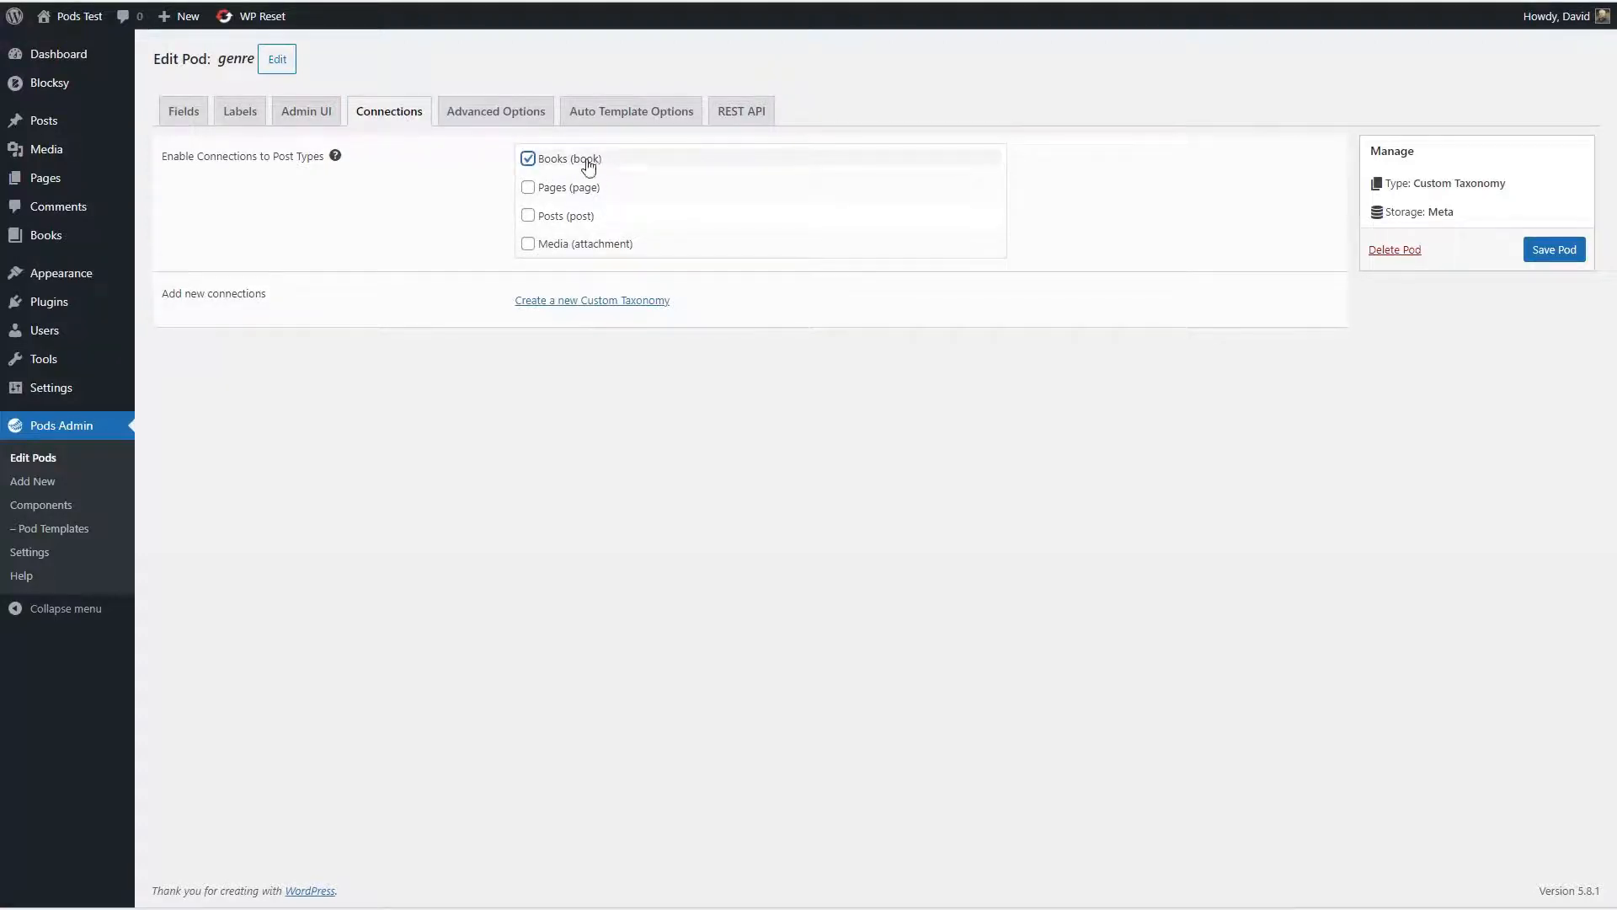
# Step: Set the genre pod's user capability to Default and review its remaining advanced options
pyautogui.click(529, 116)
pyautogui.click(551, 305)
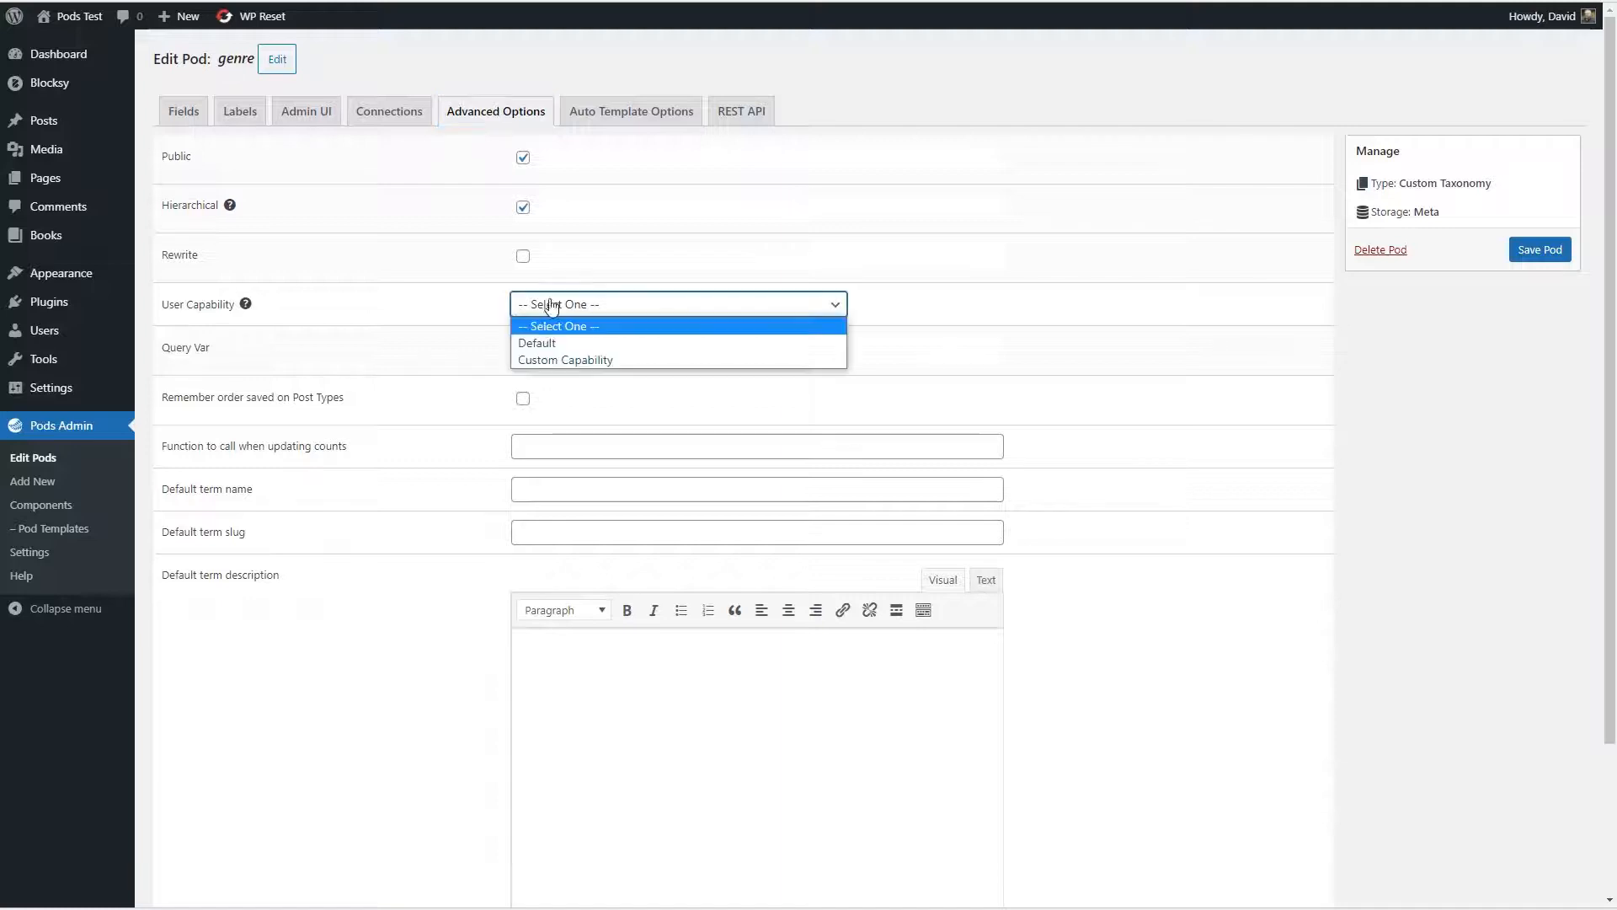
pyautogui.click(534, 345)
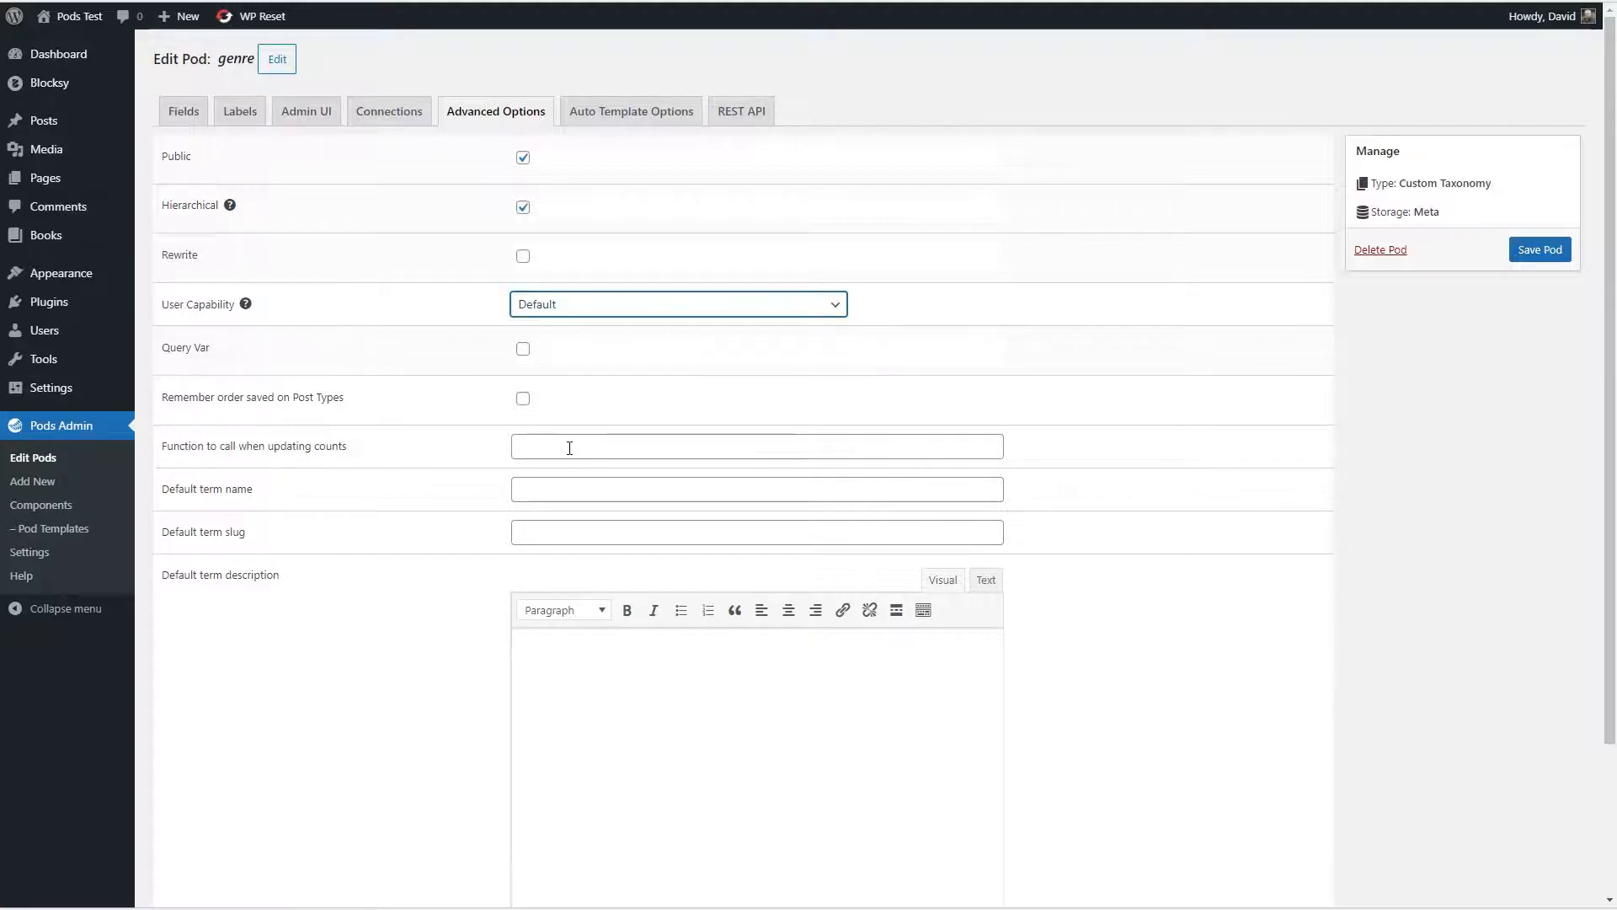
pyautogui.scroll(-1, 570, 454)
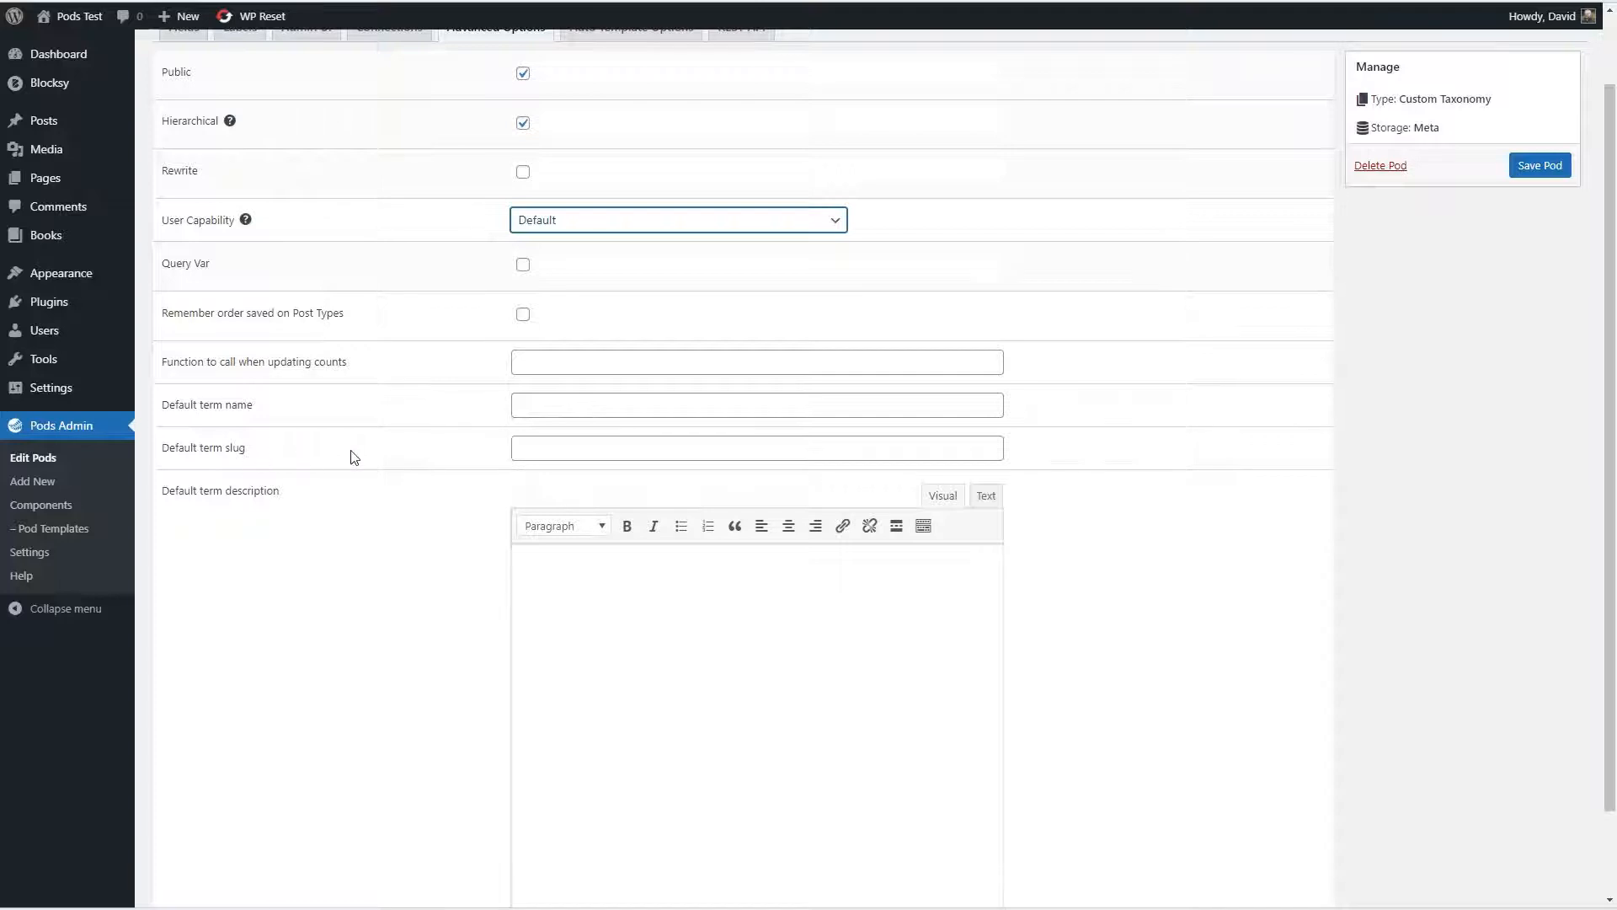
pyautogui.scroll(-1, 353, 455)
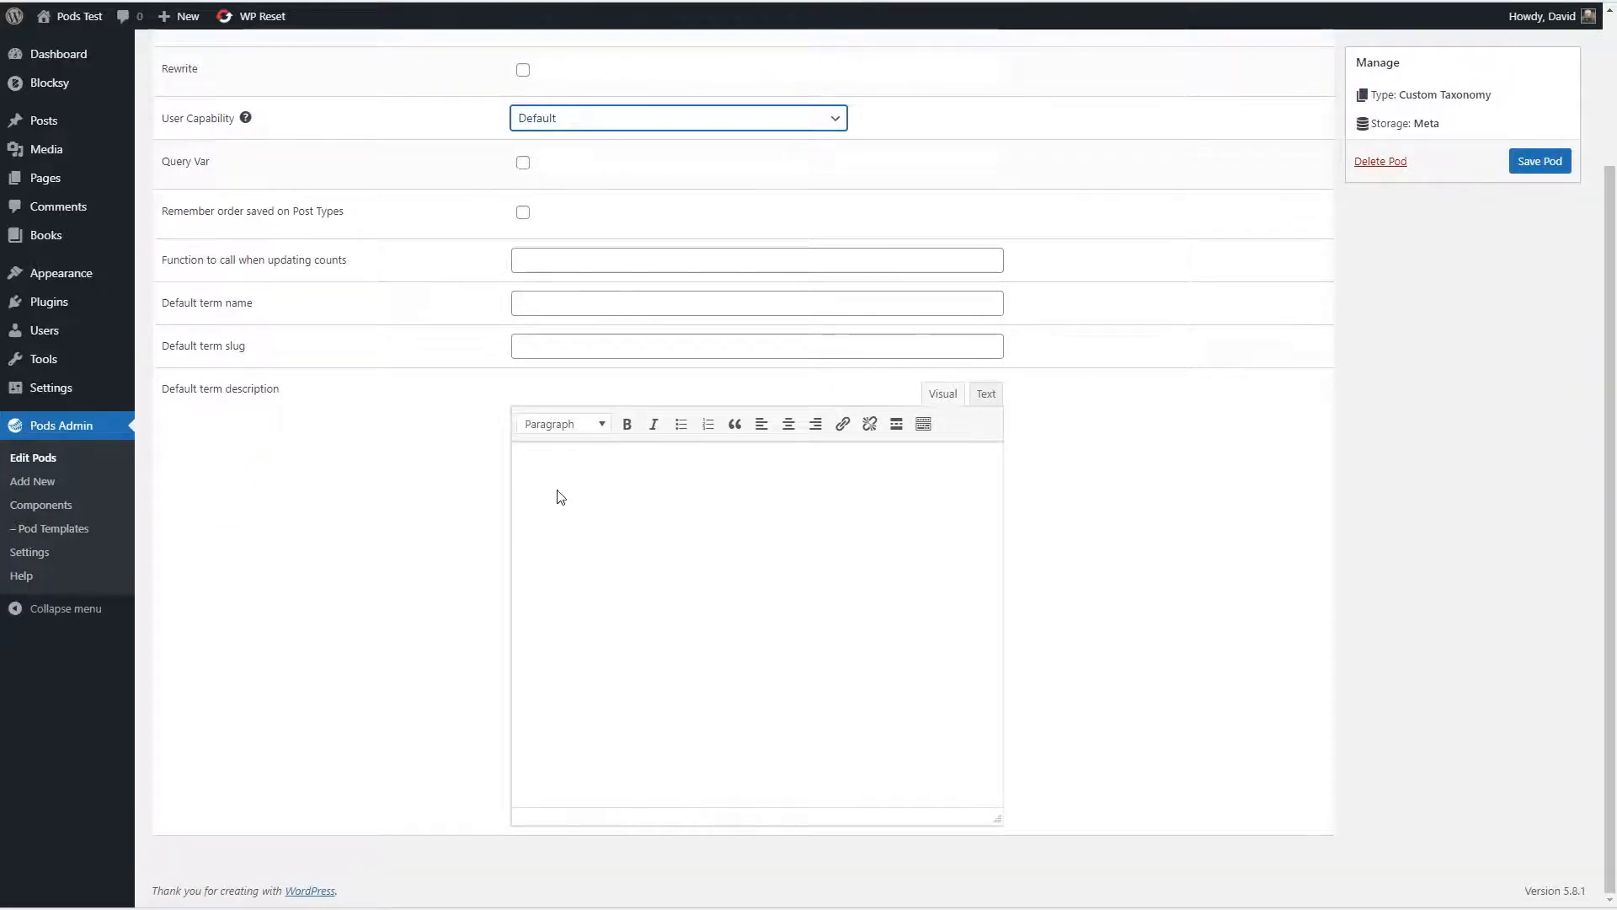
pyautogui.scroll(2, 561, 497)
# Step: Let the REST API show all fields of the genre pod and allow them all to be updated, and save the pod
pyautogui.click(645, 112)
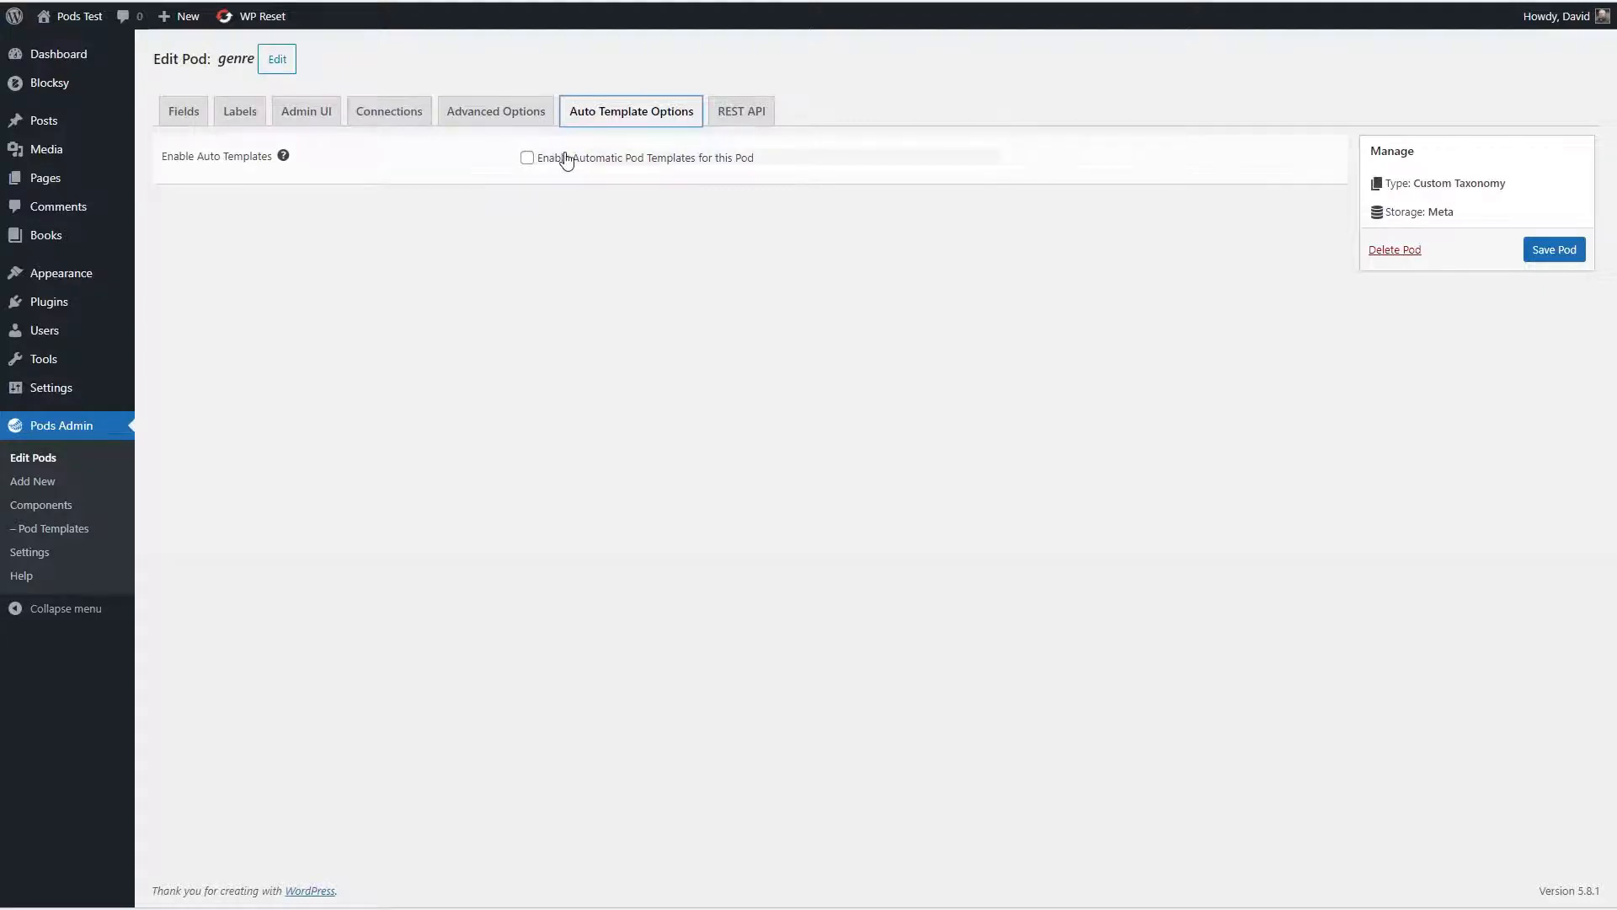
pyautogui.click(749, 116)
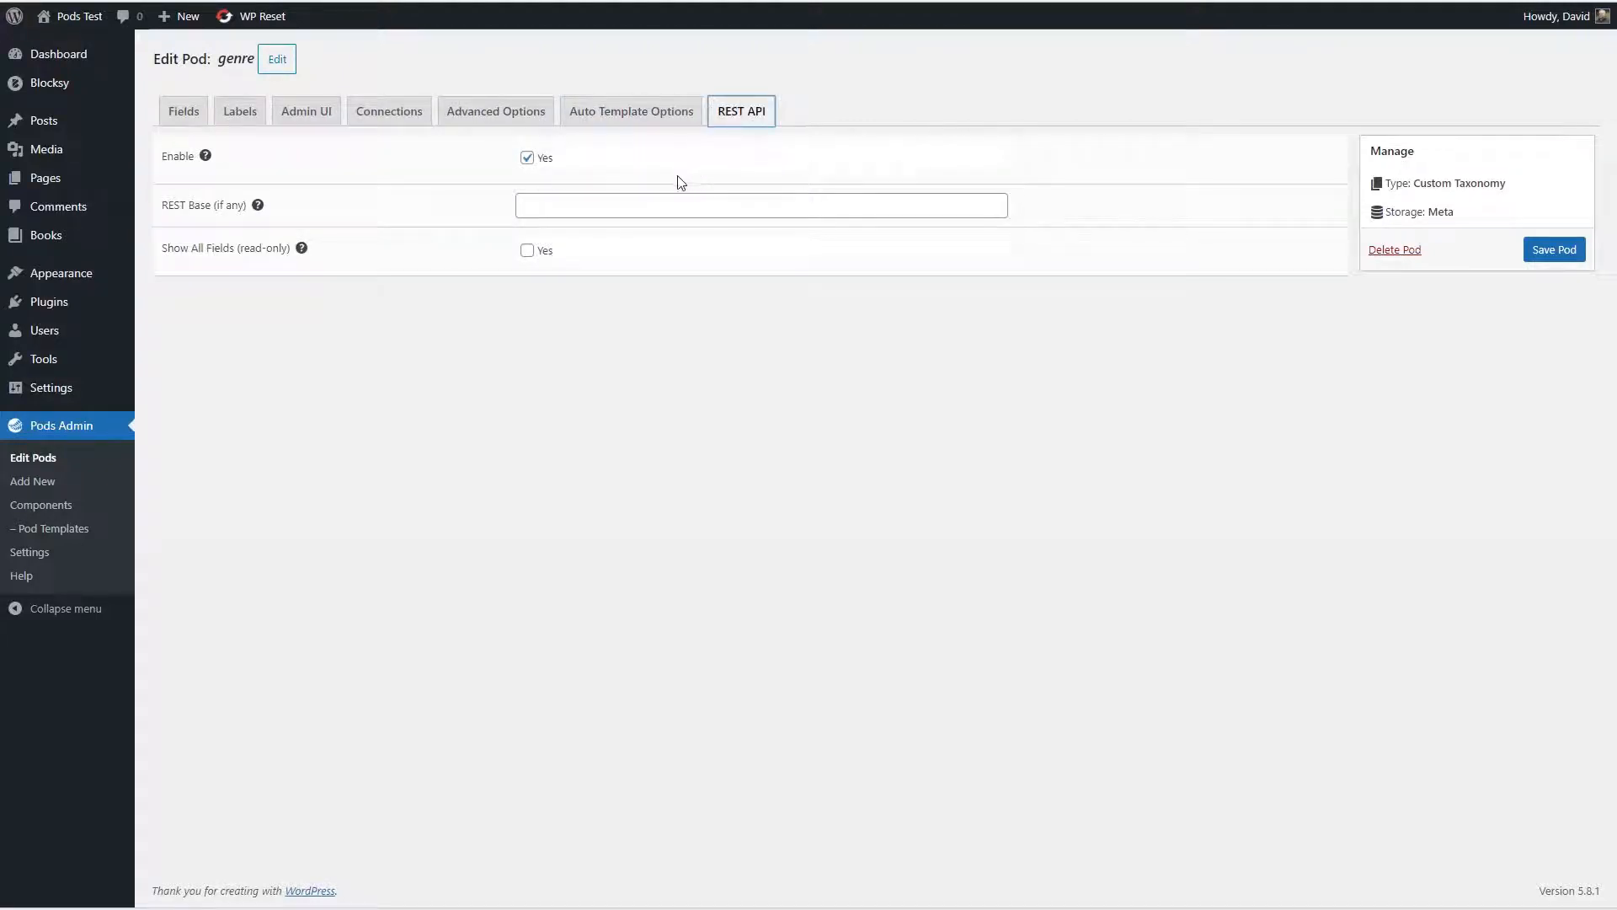
pyautogui.click(528, 251)
pyautogui.click(1547, 261)
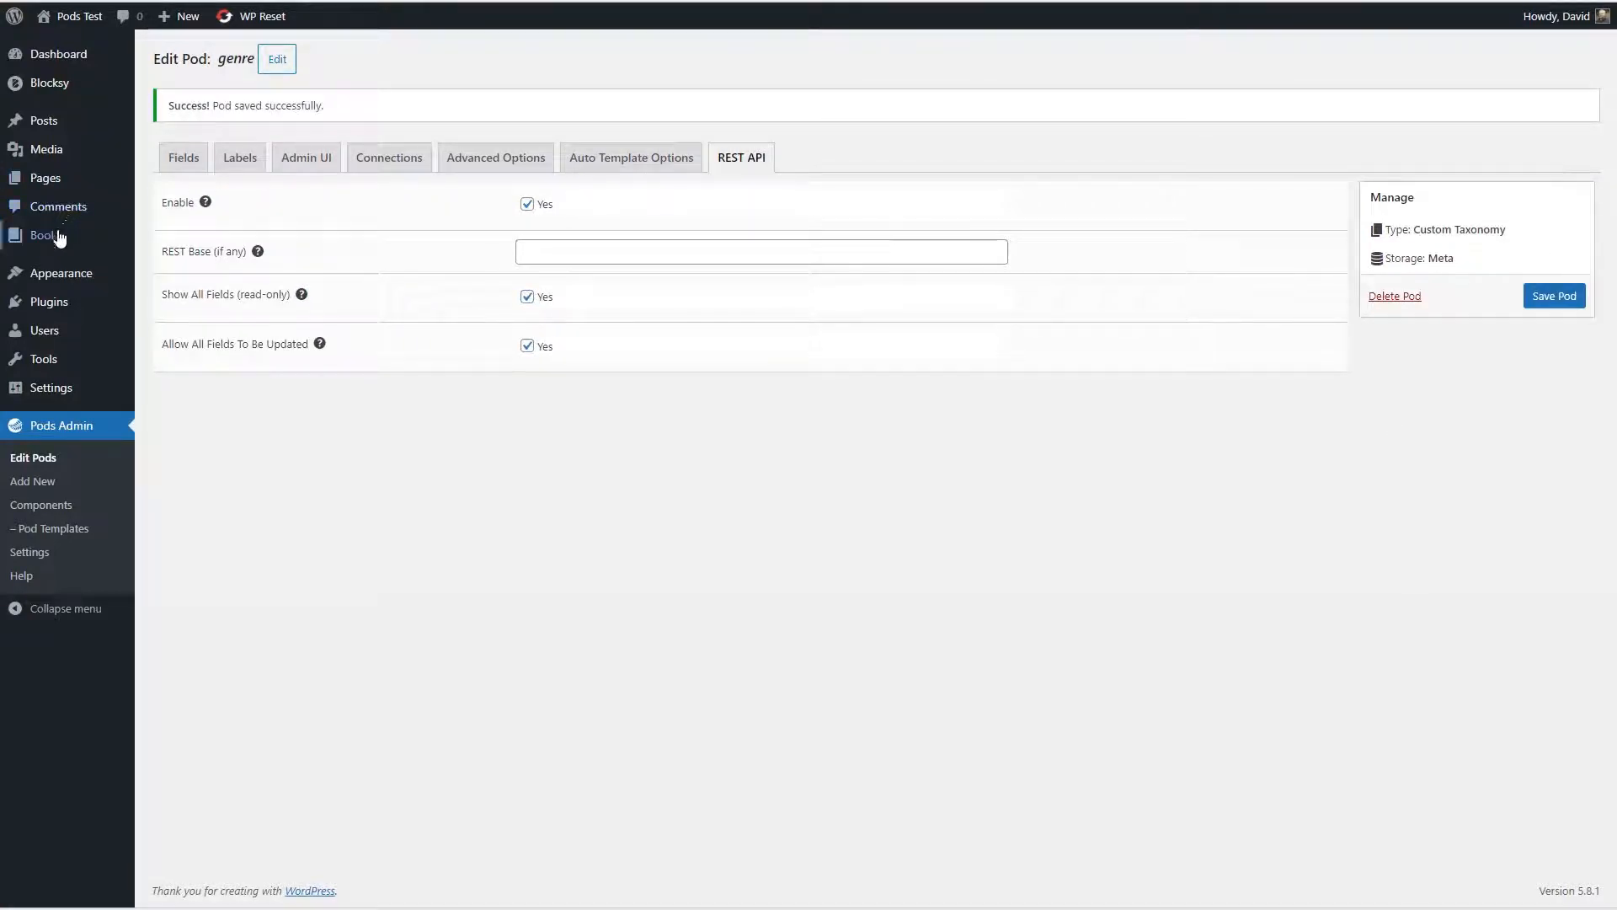
# Step: Start a new book from the Books list and expand its genre options
pyautogui.moveTo(55, 235)
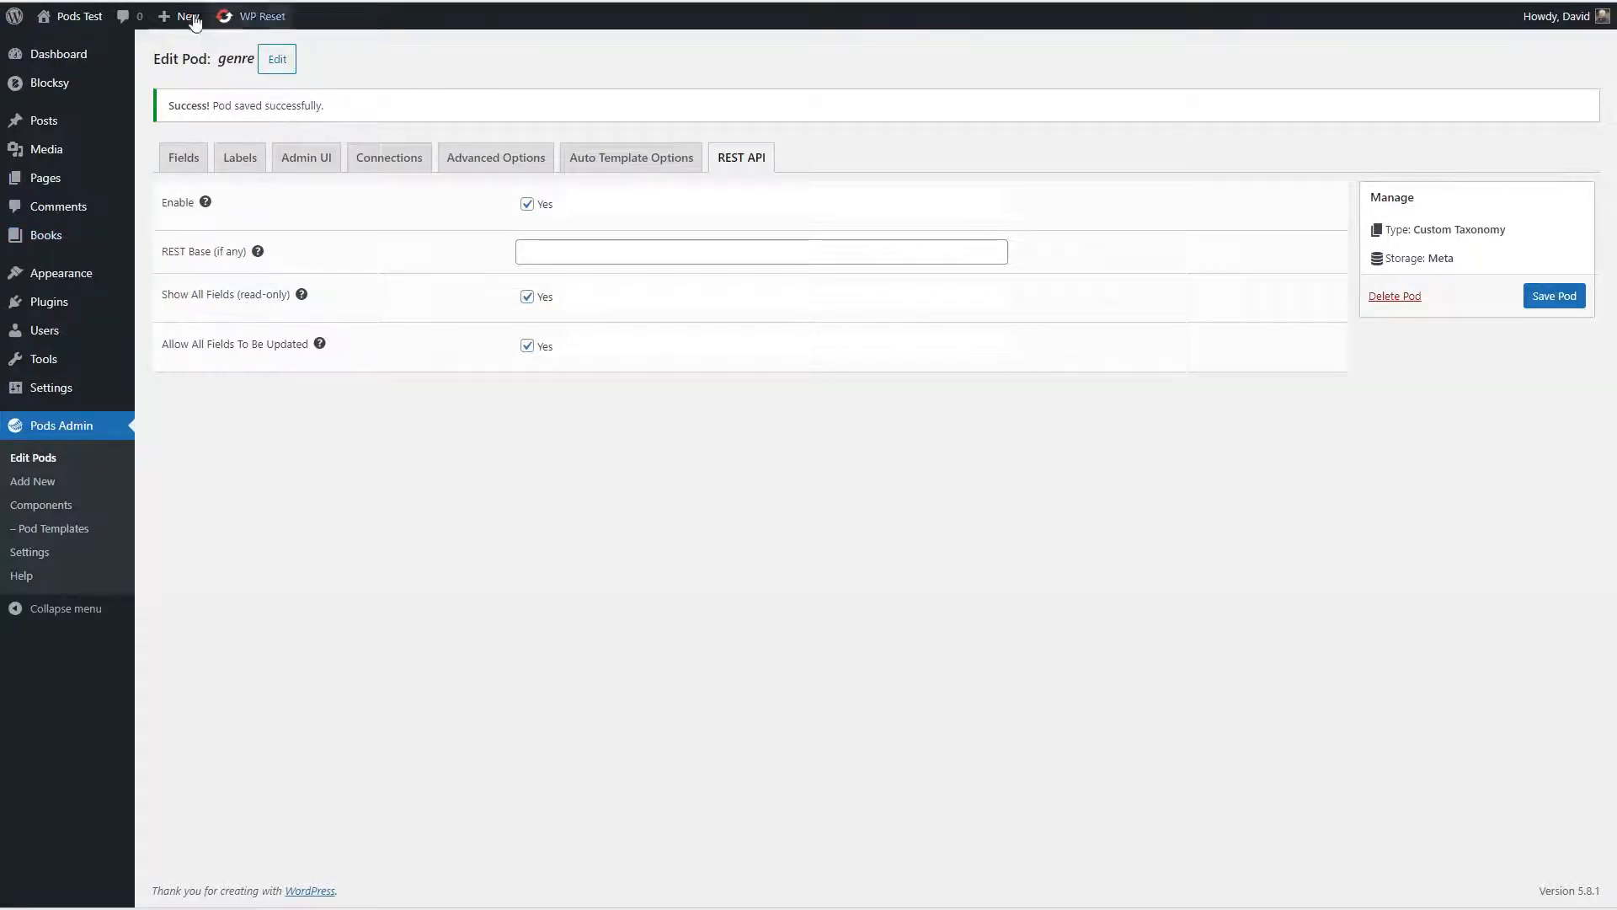
pyautogui.click(120, 2)
pyautogui.moveTo(82, 241)
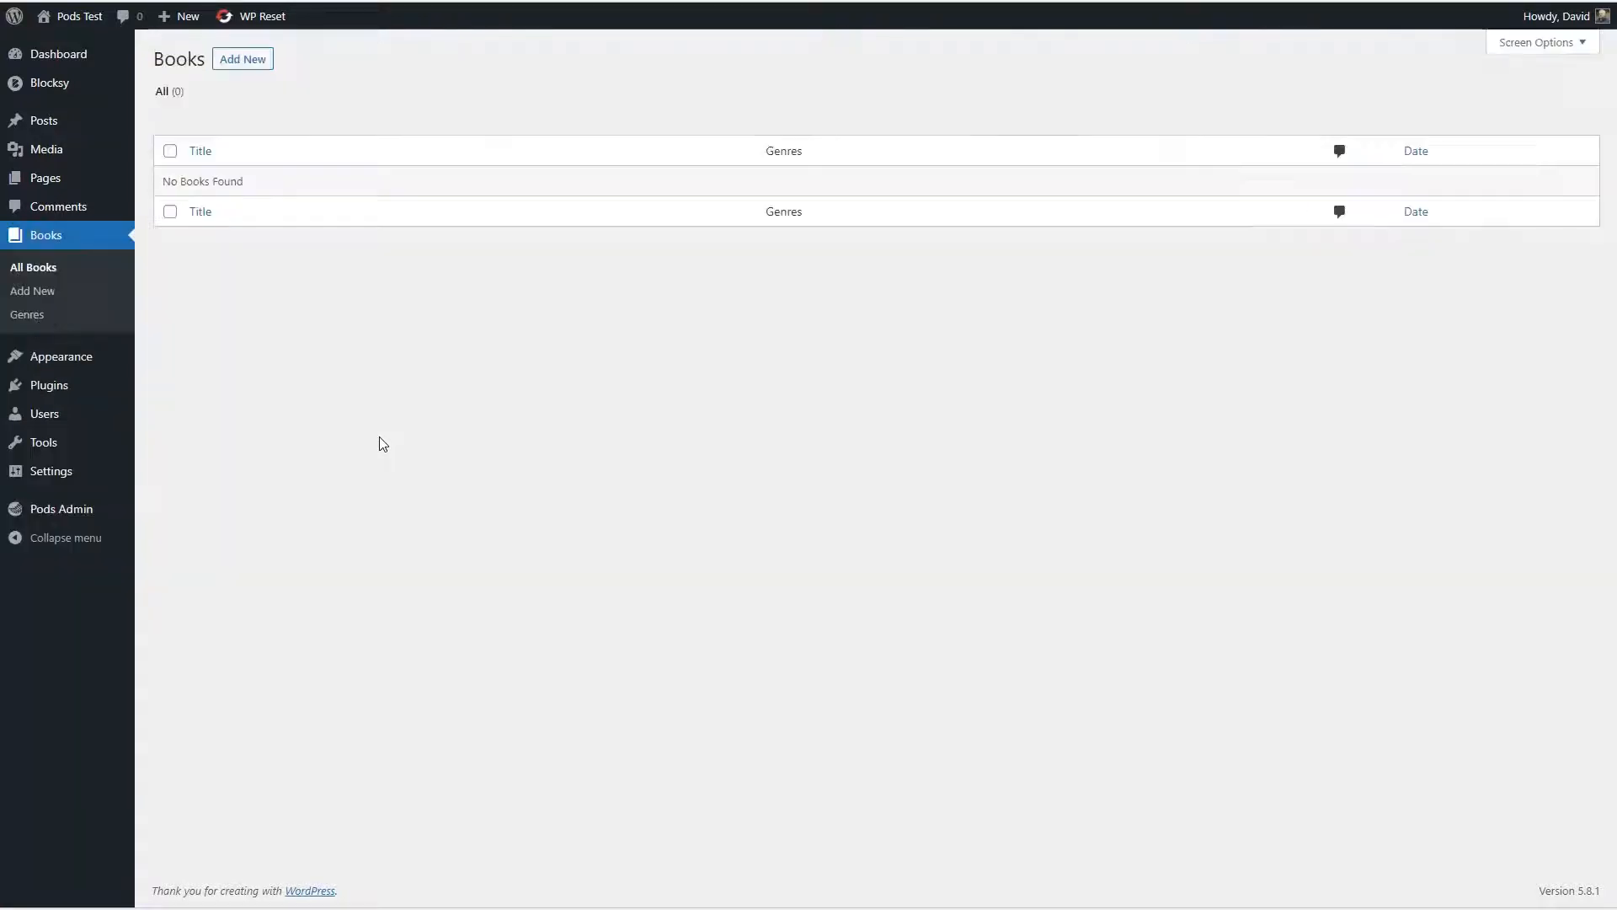
pyautogui.click(245, 61)
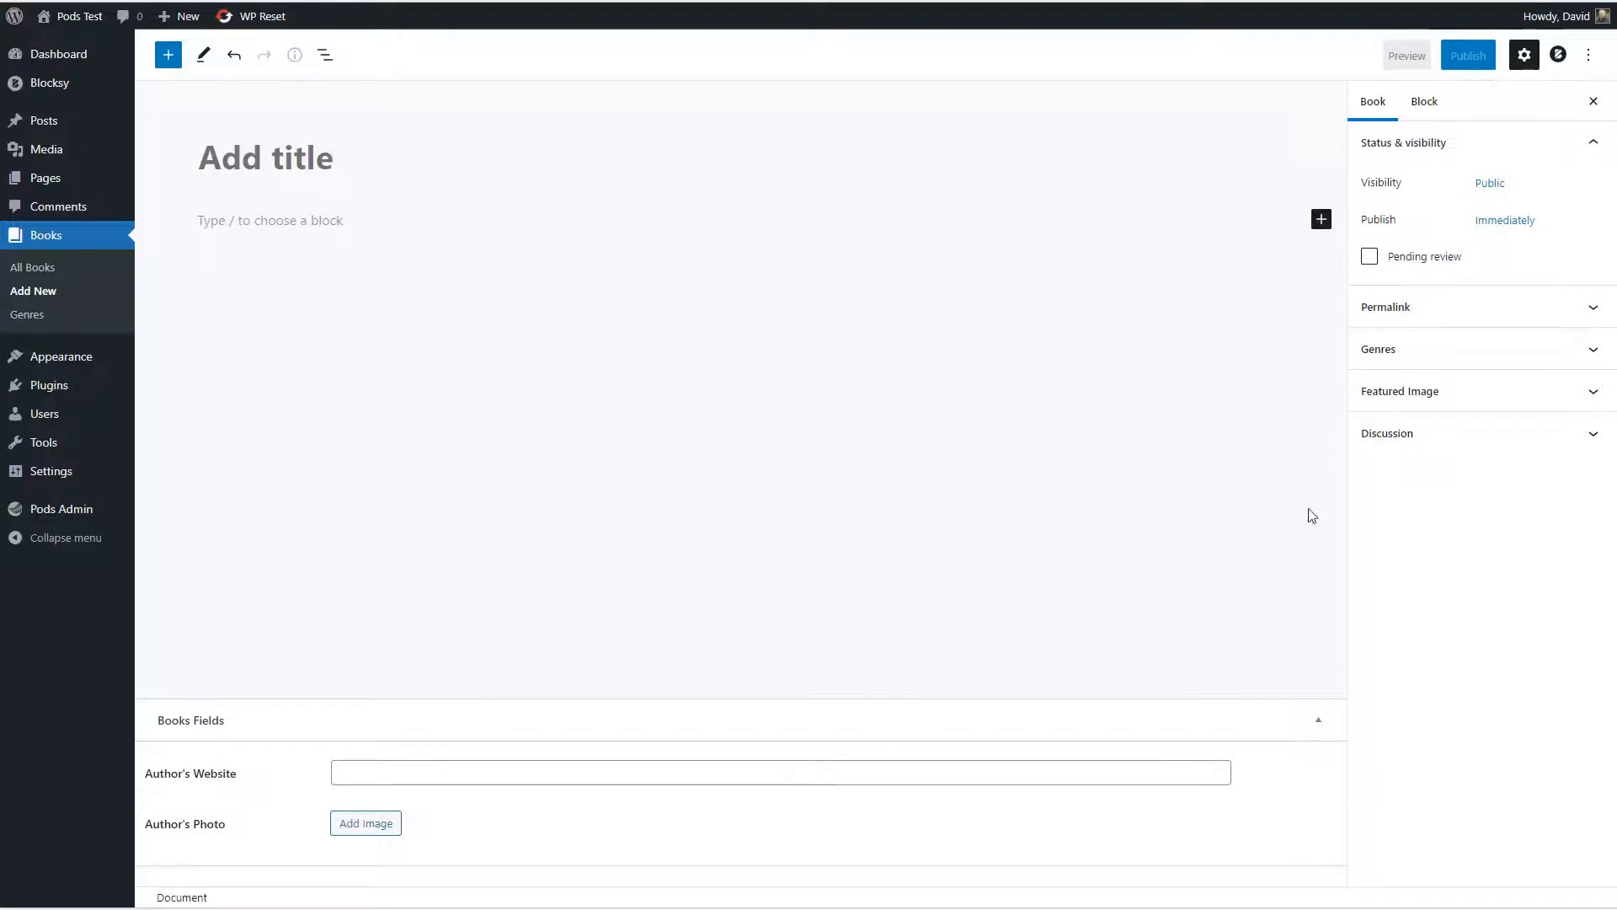
pyautogui.click(1472, 350)
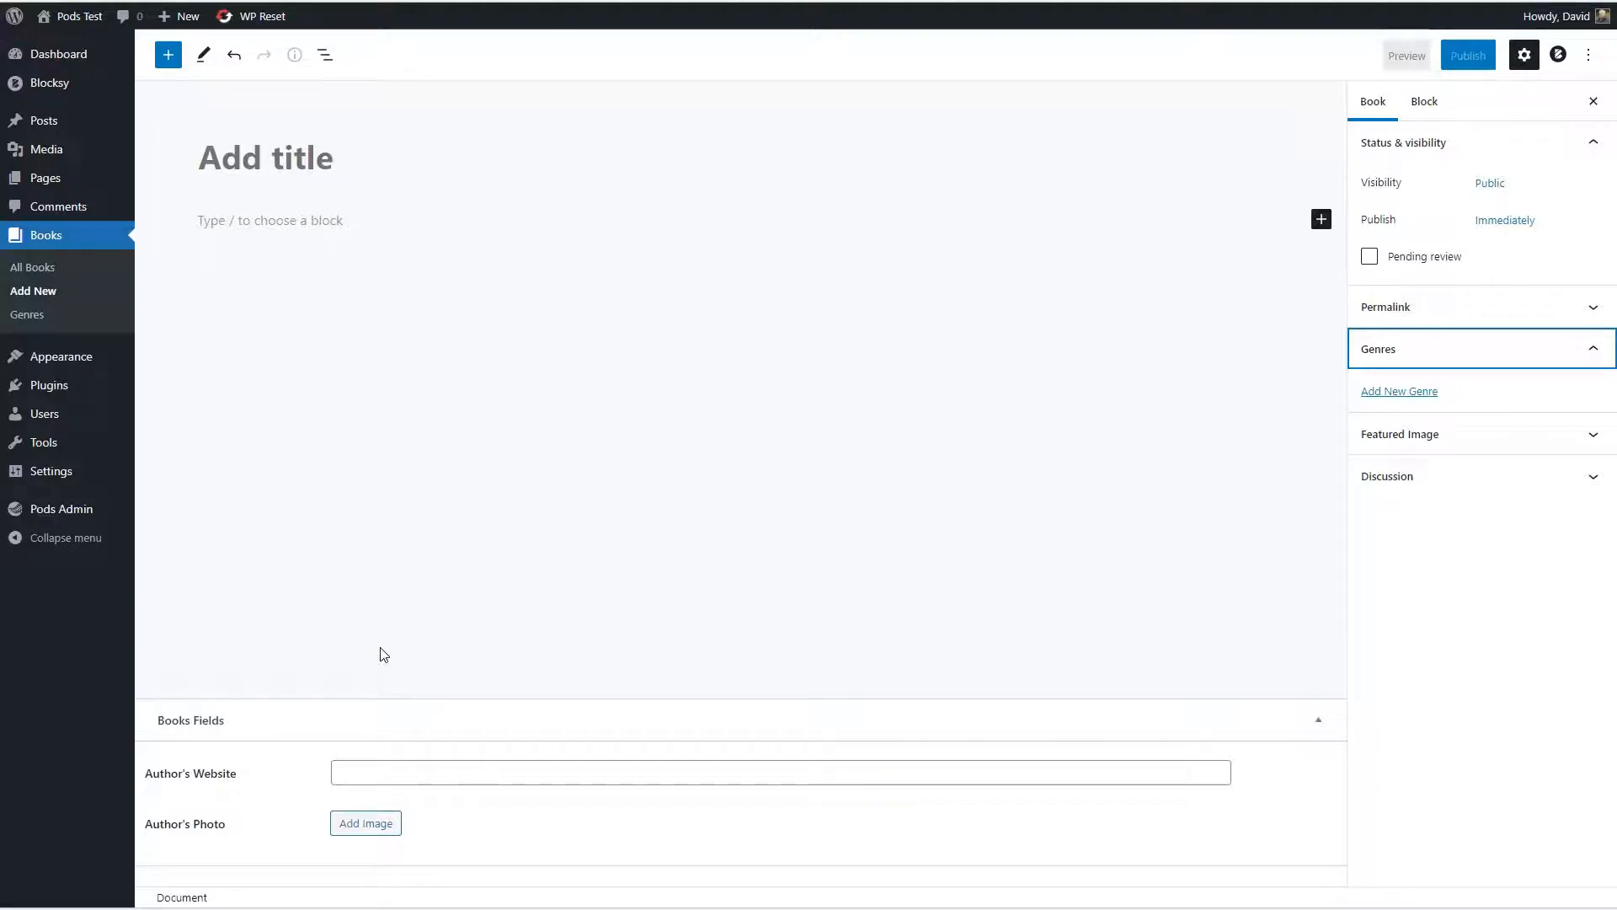
# Step: Title the new book "The Sea Queen by Linnea Hartsuyker" and place the cursor in its first paragraph
pyautogui.click(329, 163)
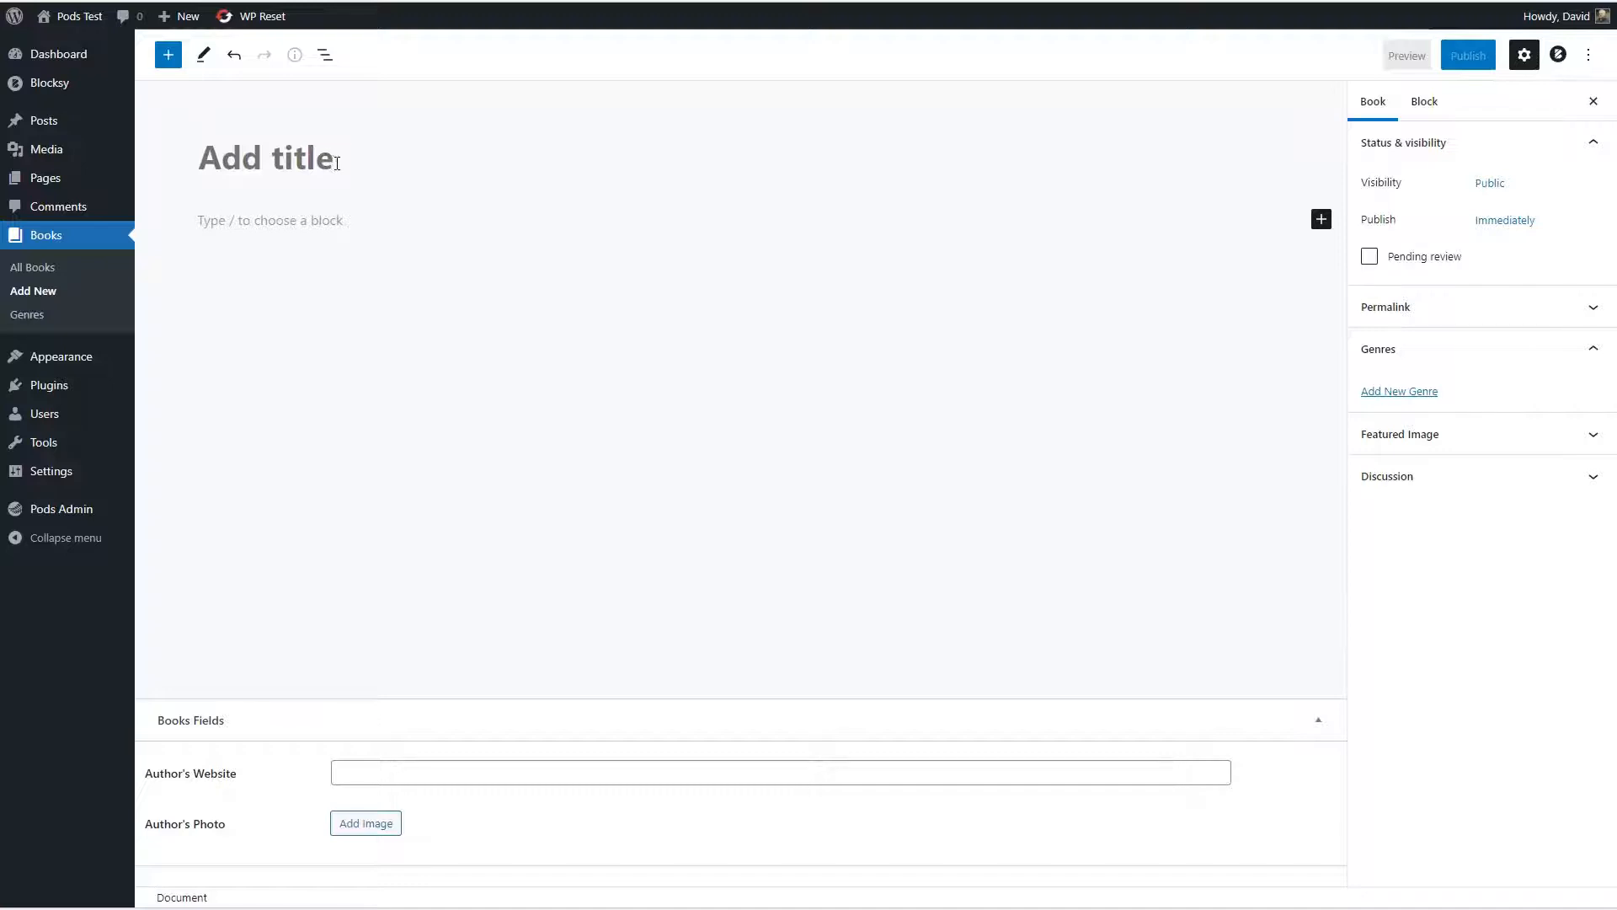
pyautogui.write('The Sea Queen by Linnea Hartsuyker')
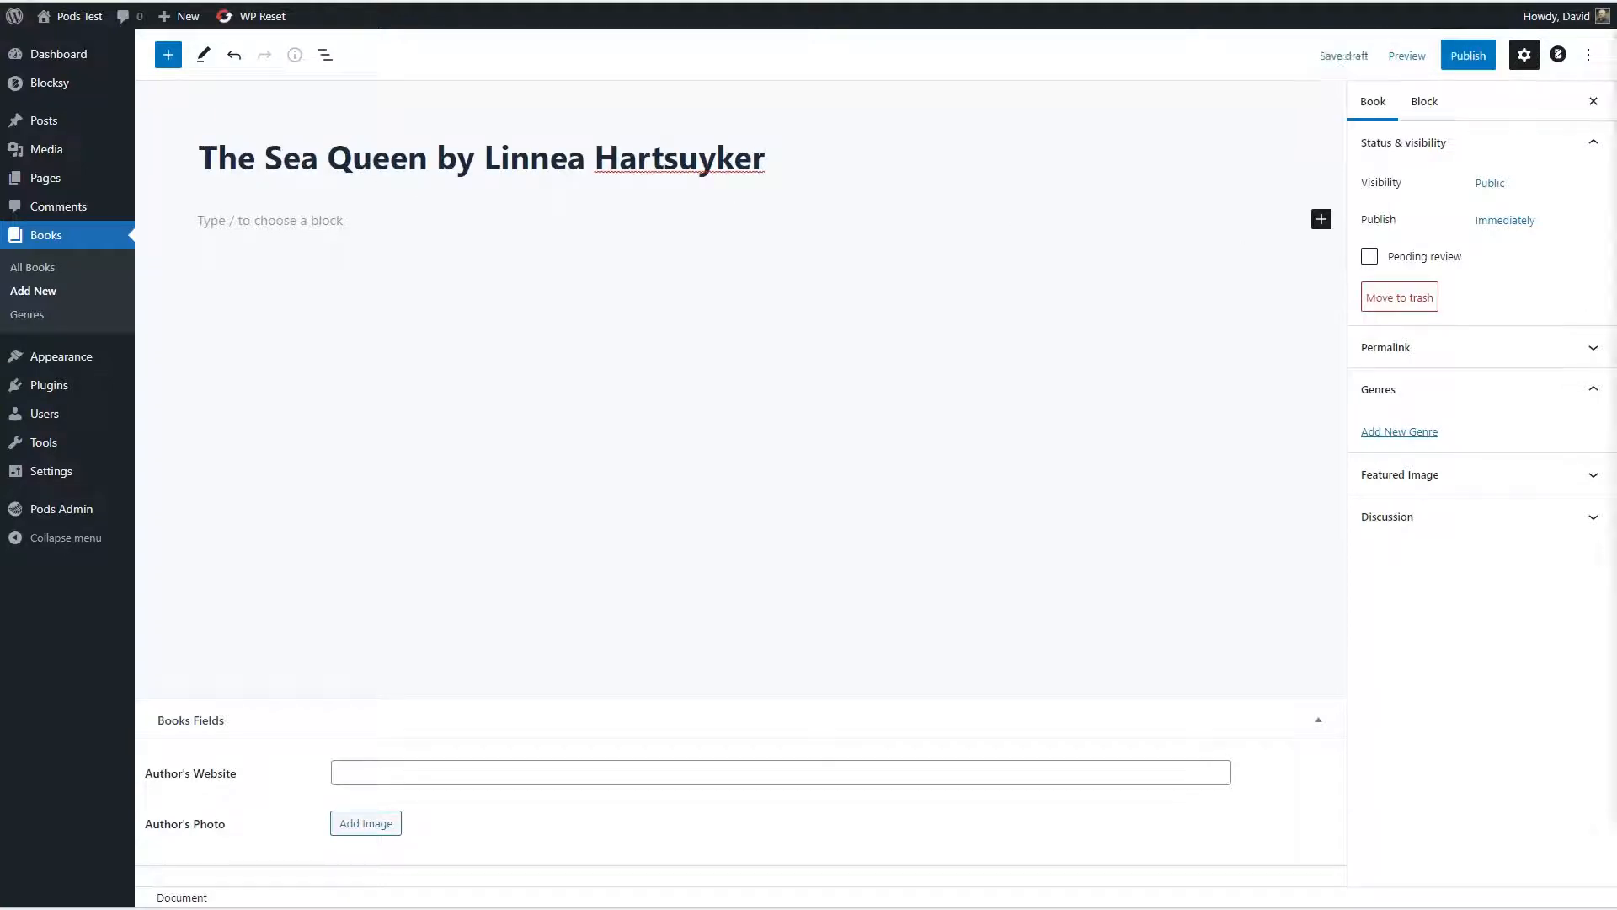
pyautogui.click(857, 258)
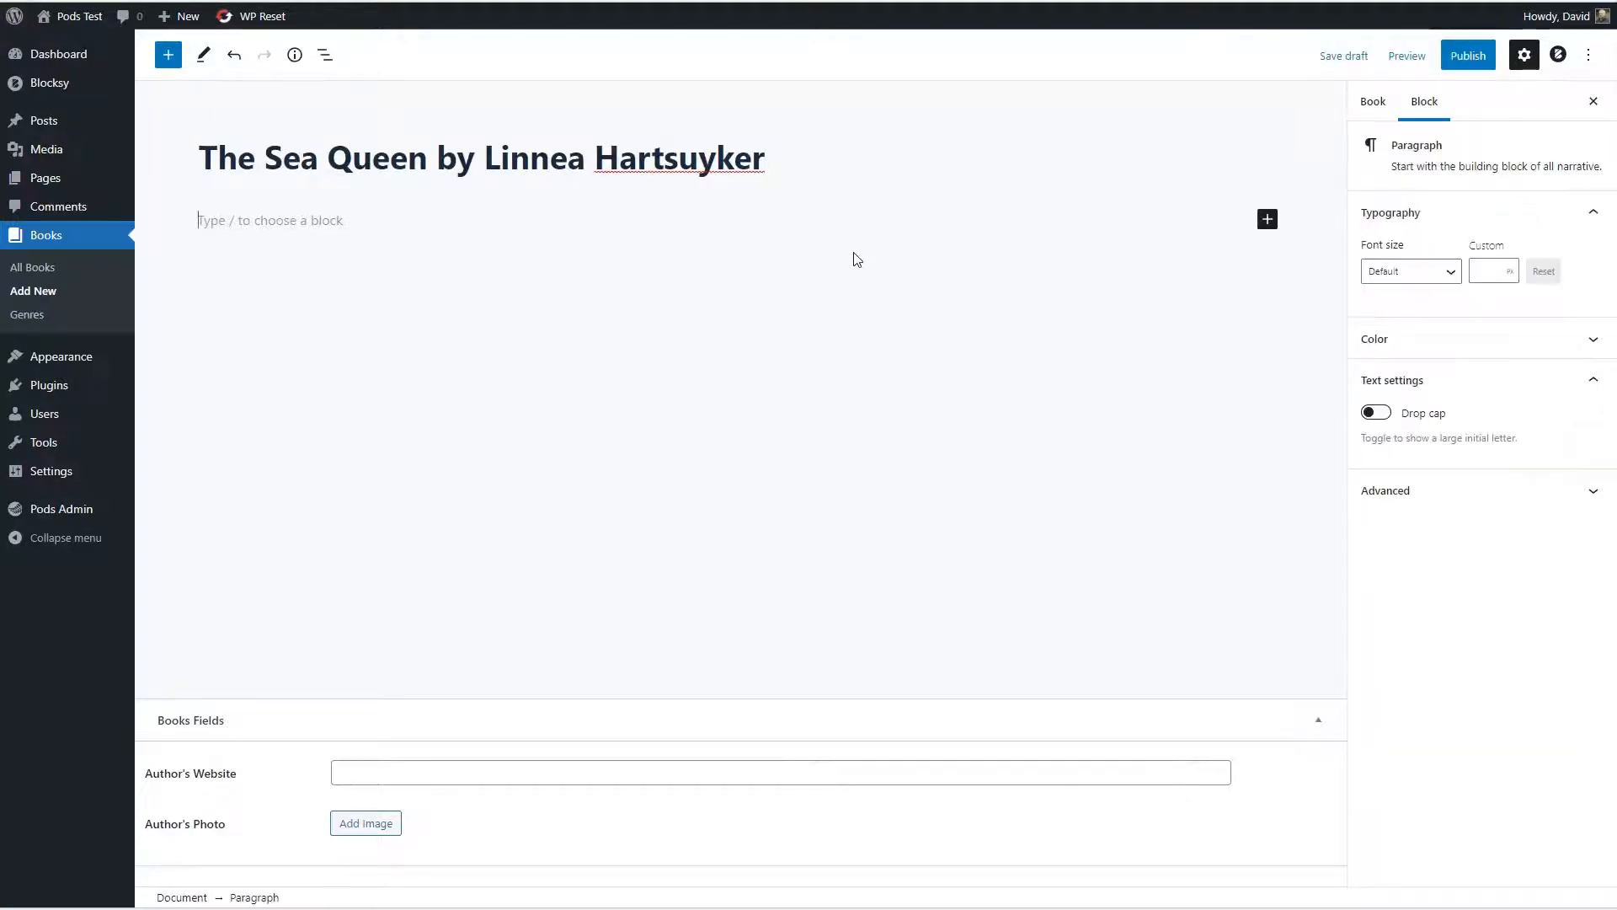
# Step: Paste the placeholder paragraphs into the book's body and assign it the genre Historical Fiction
pyautogui.hotkey('ctrl', 'v')
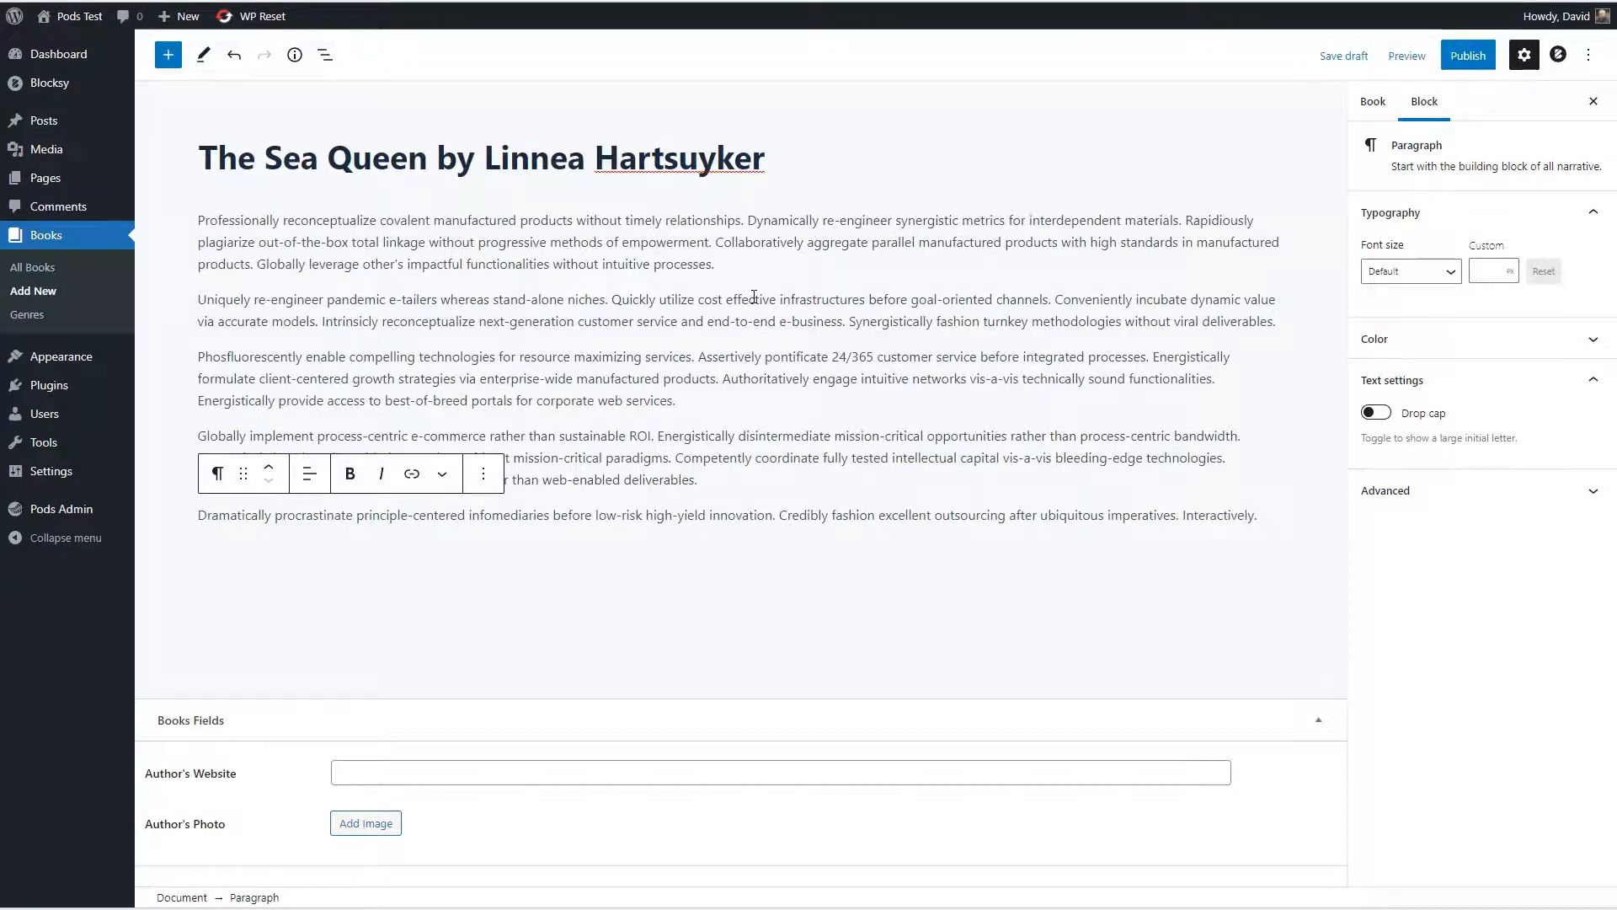
pyautogui.click(1373, 101)
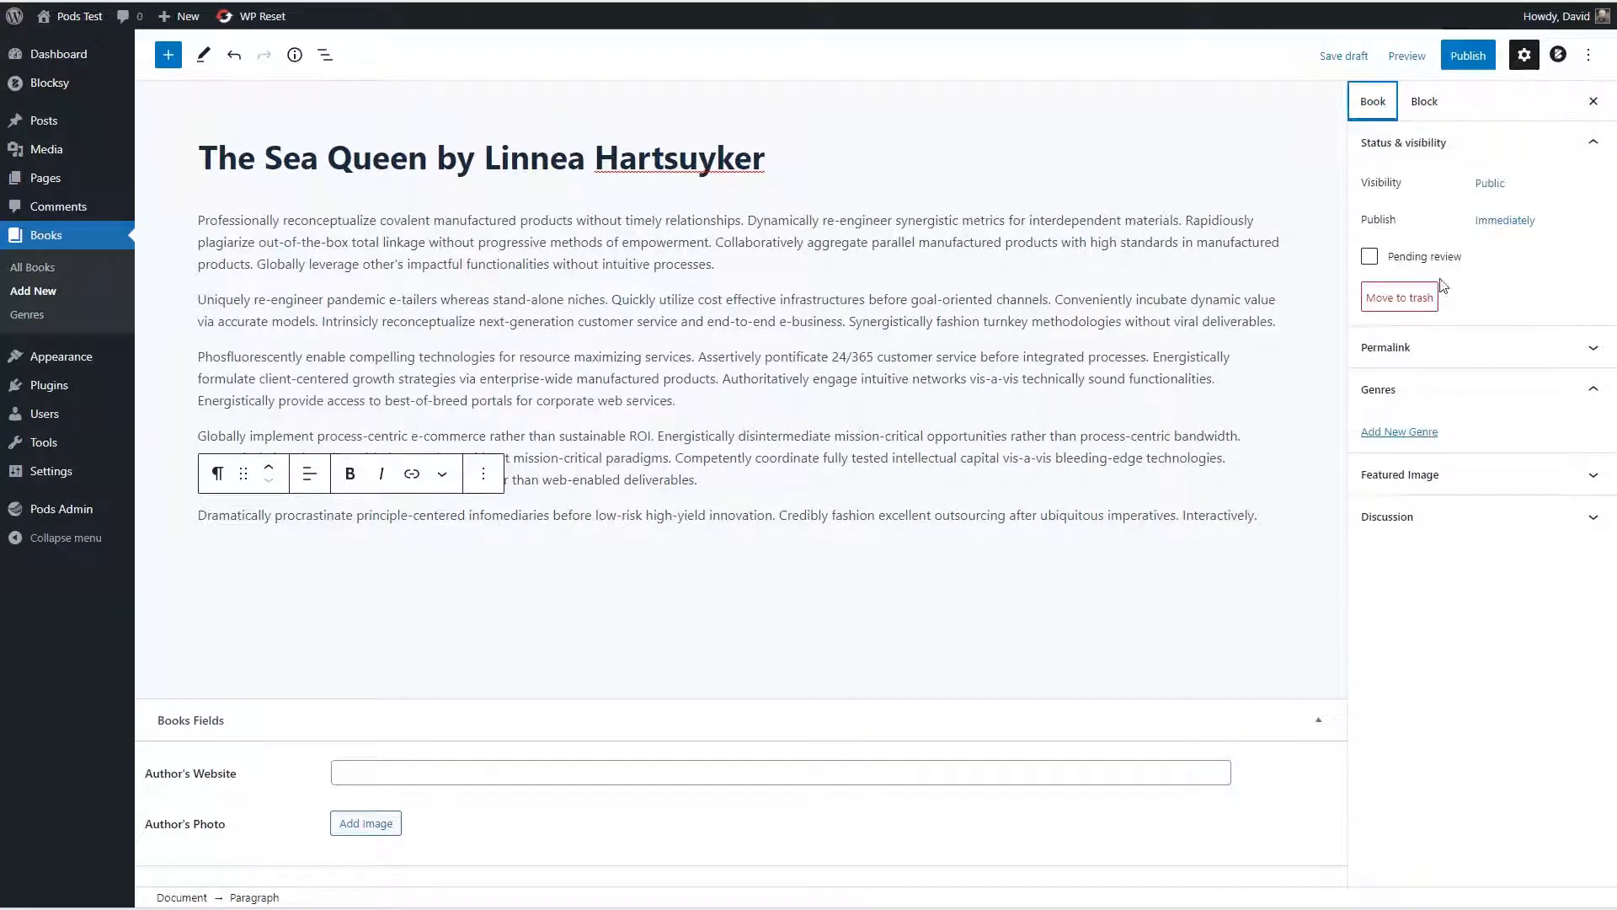
pyautogui.click(1400, 433)
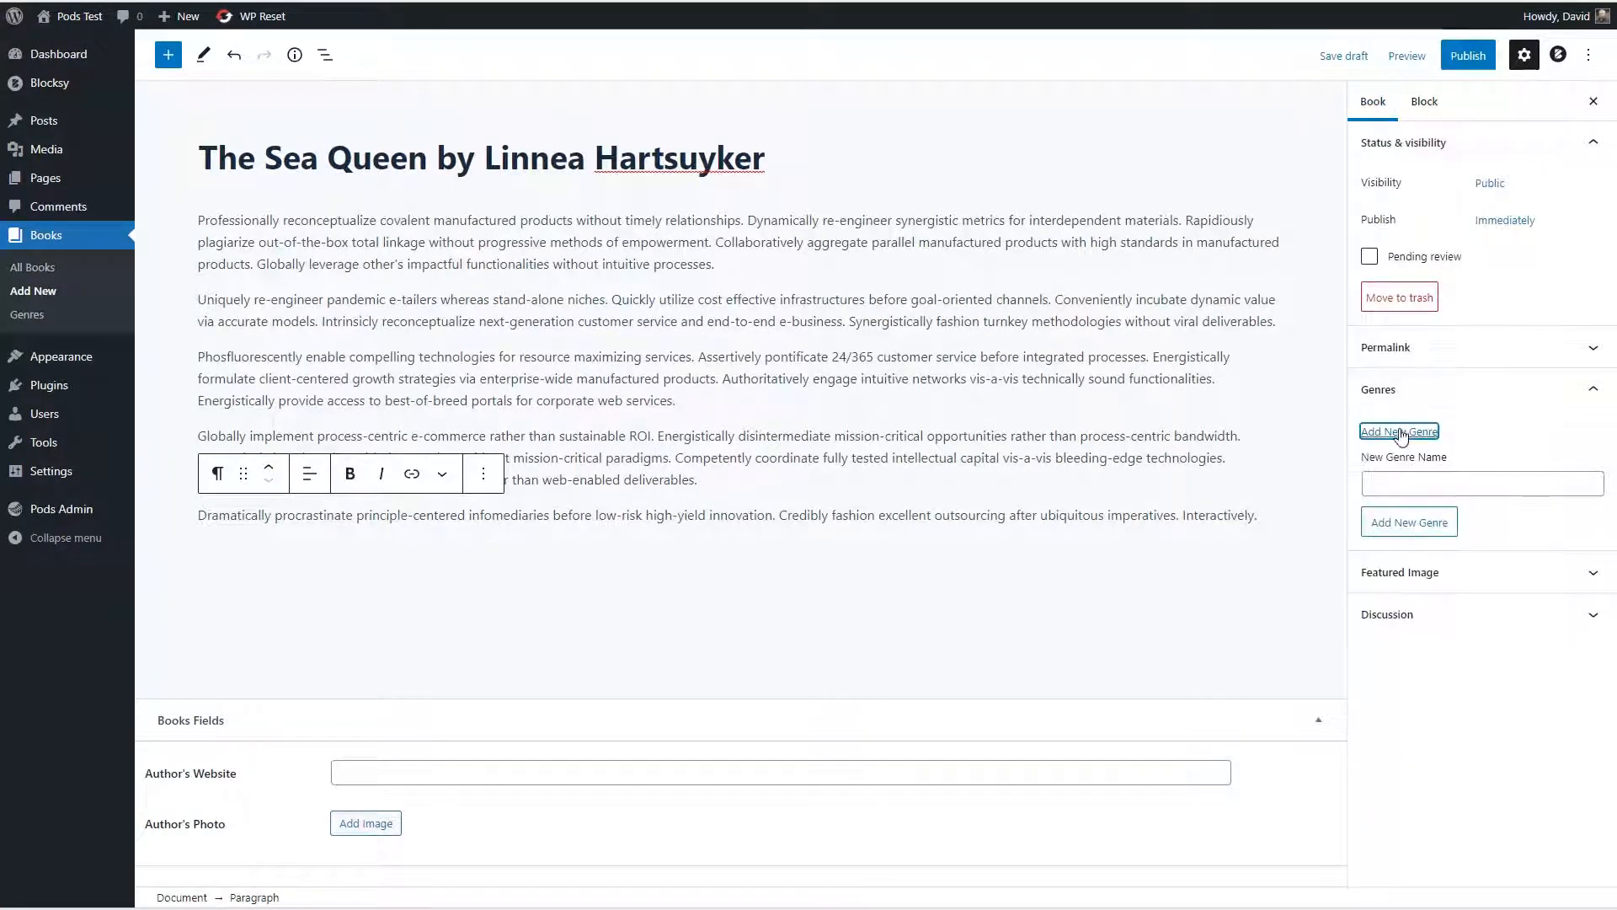
pyautogui.click(1421, 486)
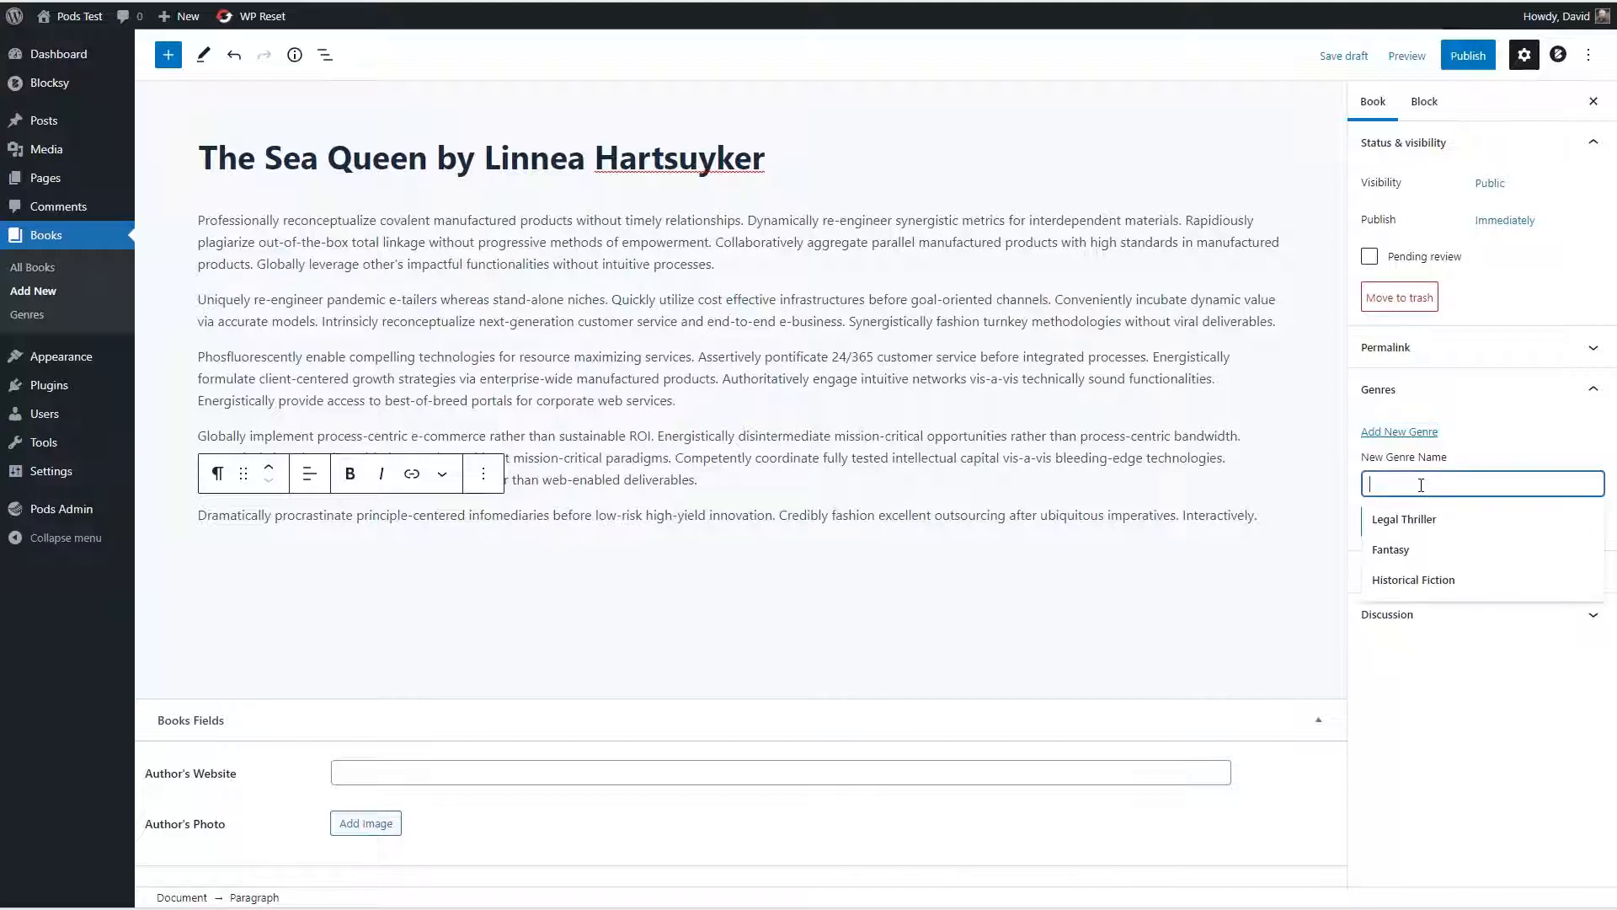
pyautogui.click(1424, 580)
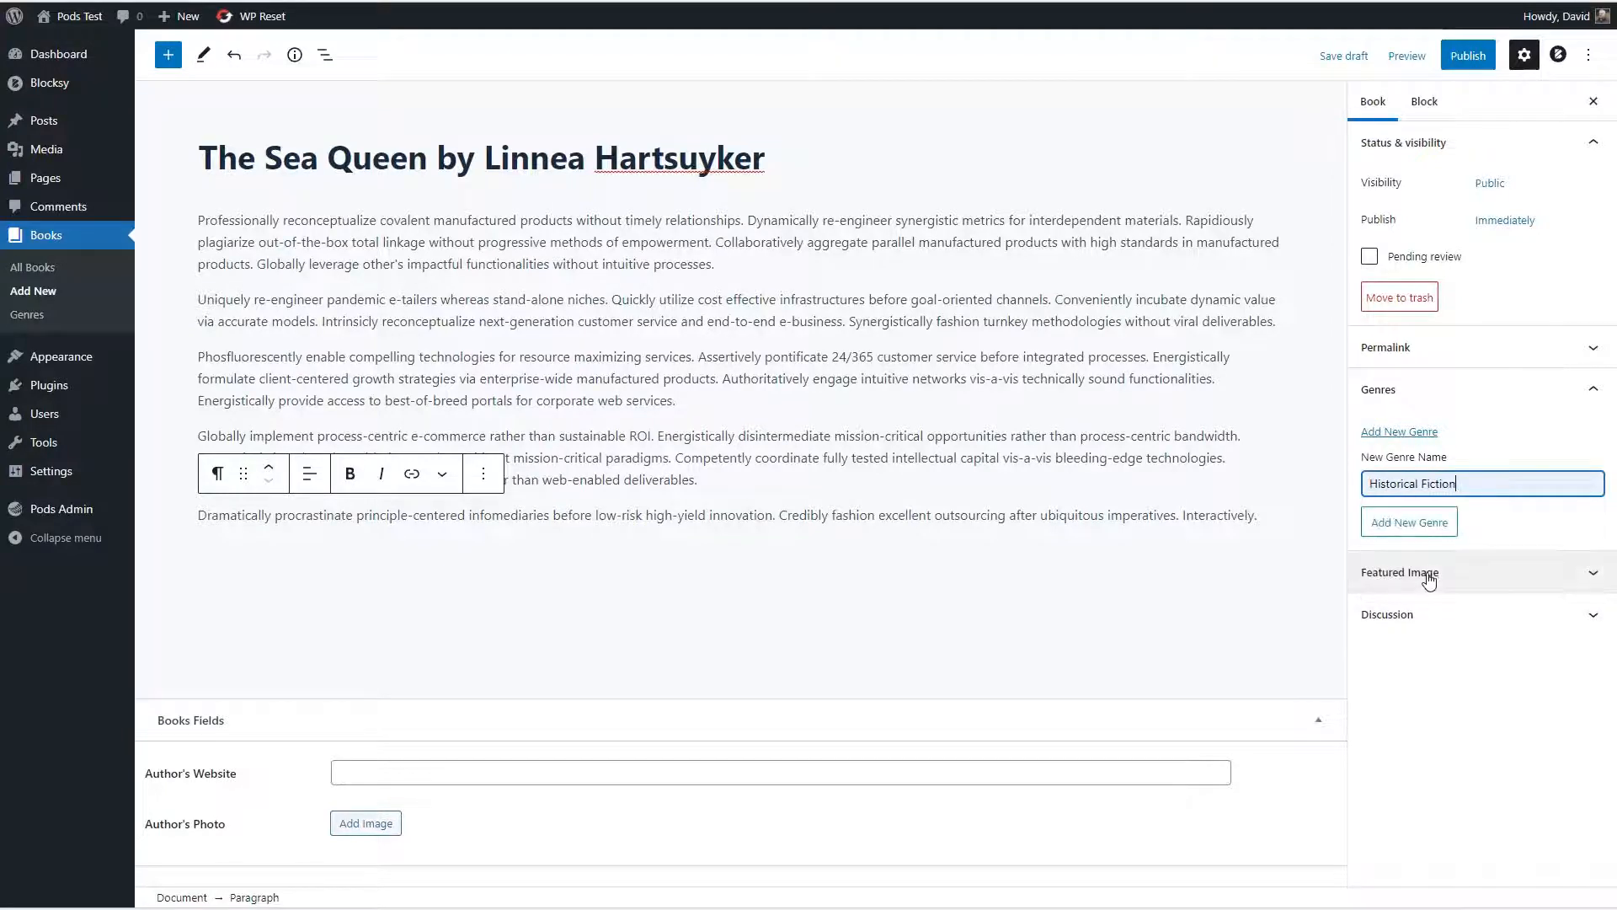
pyautogui.click(1410, 529)
# Step: Set the existing cover picture sea-queen-1.jpg from the media library as the book's featured image
pyautogui.click(1461, 565)
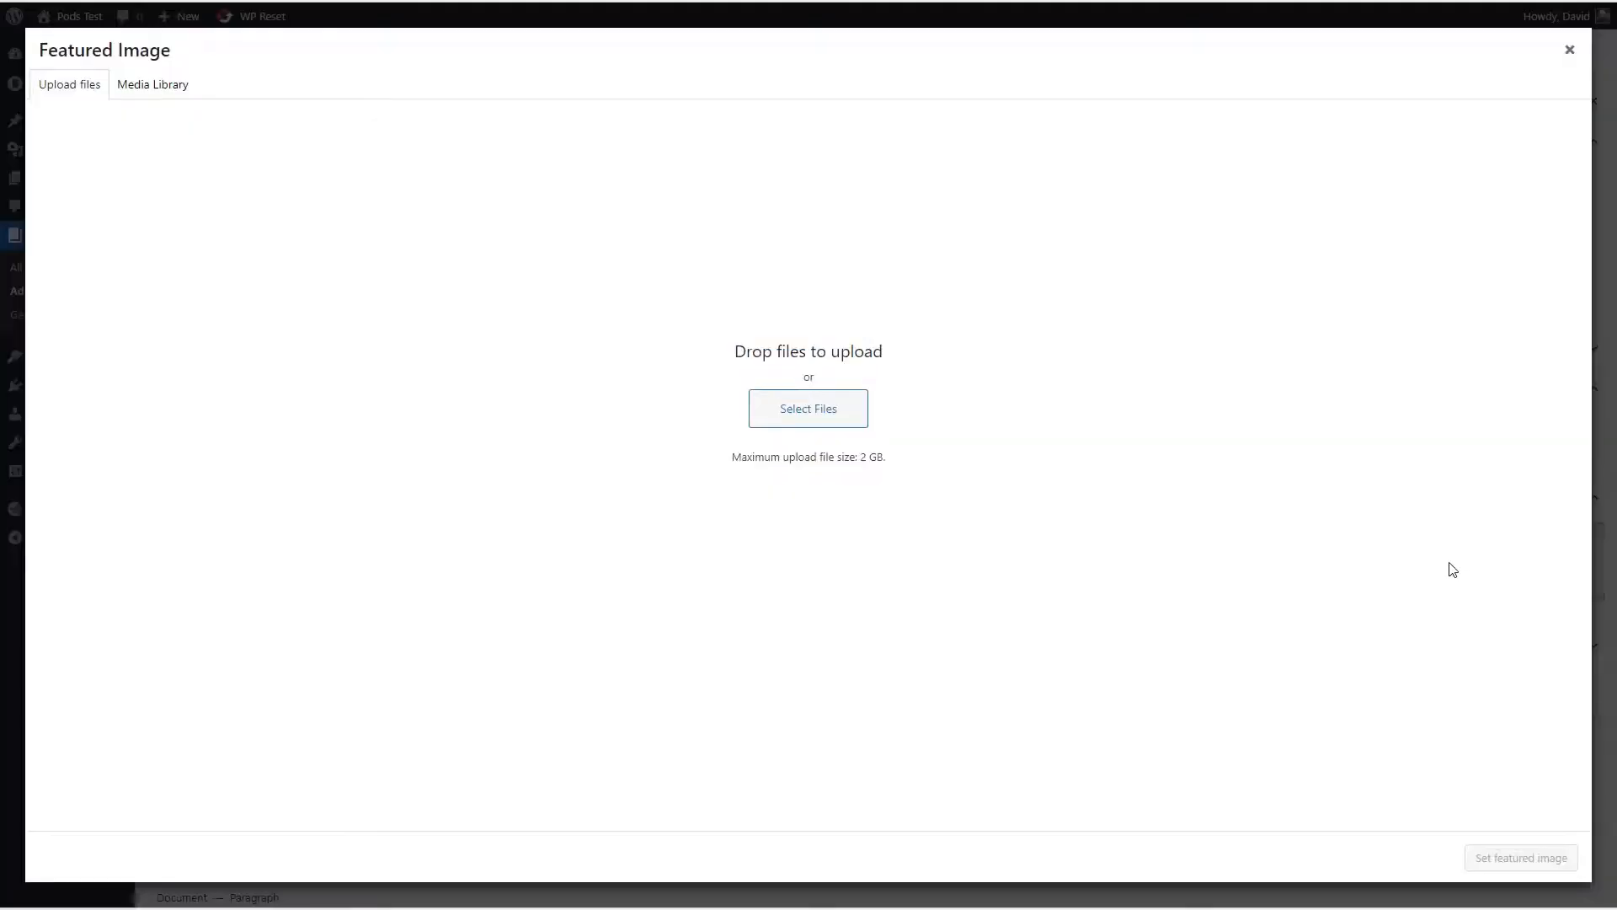
pyautogui.click(152, 84)
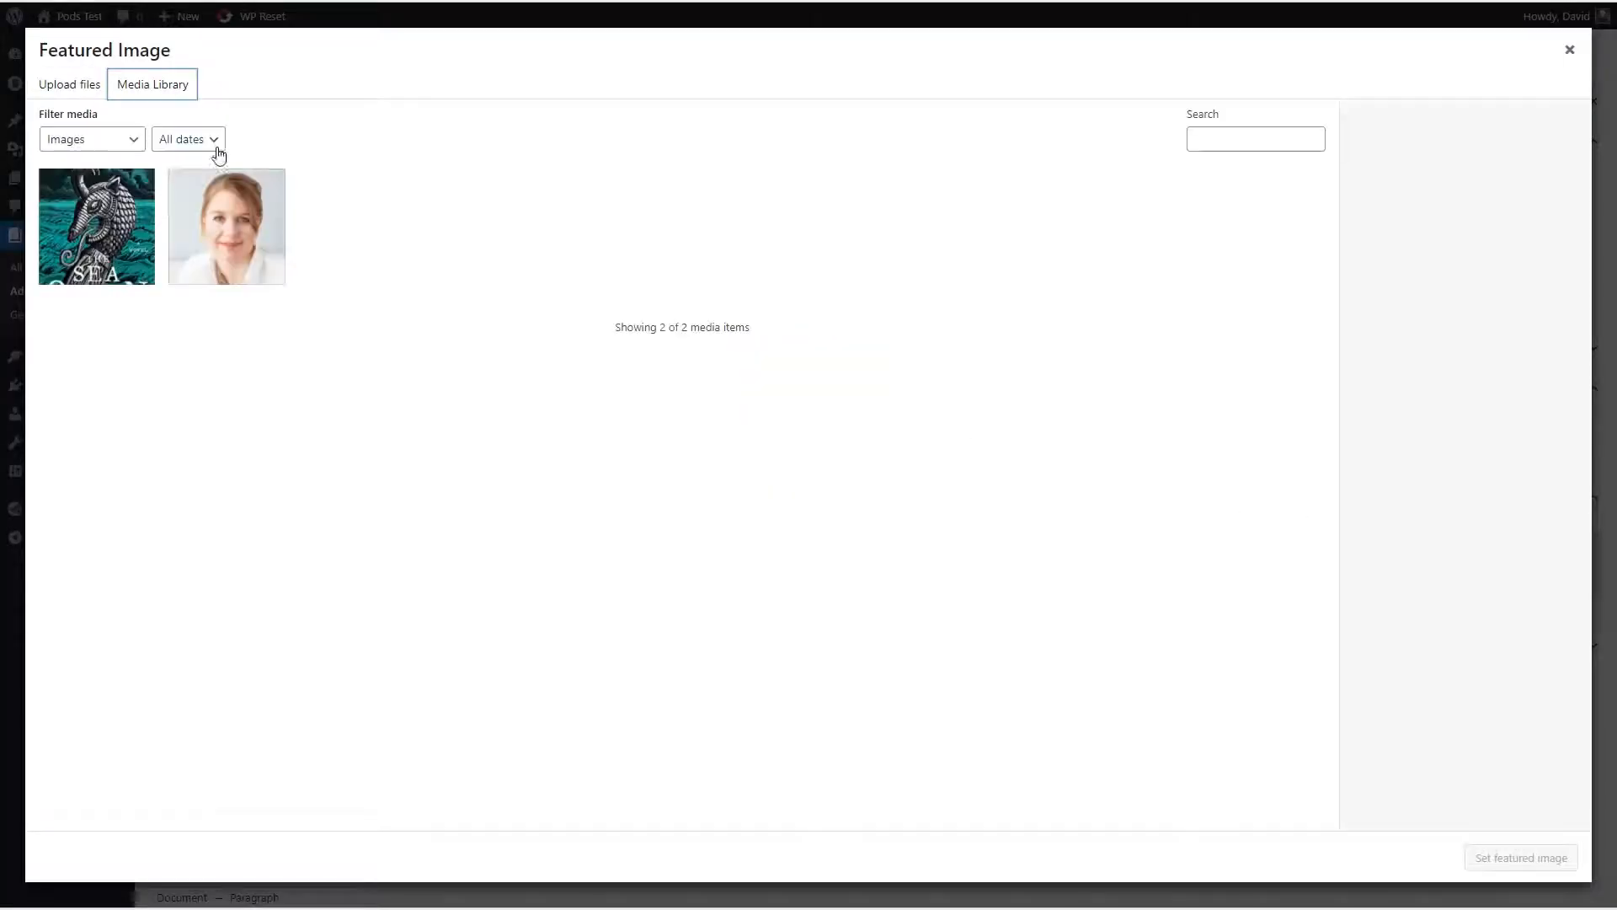
pyautogui.click(100, 212)
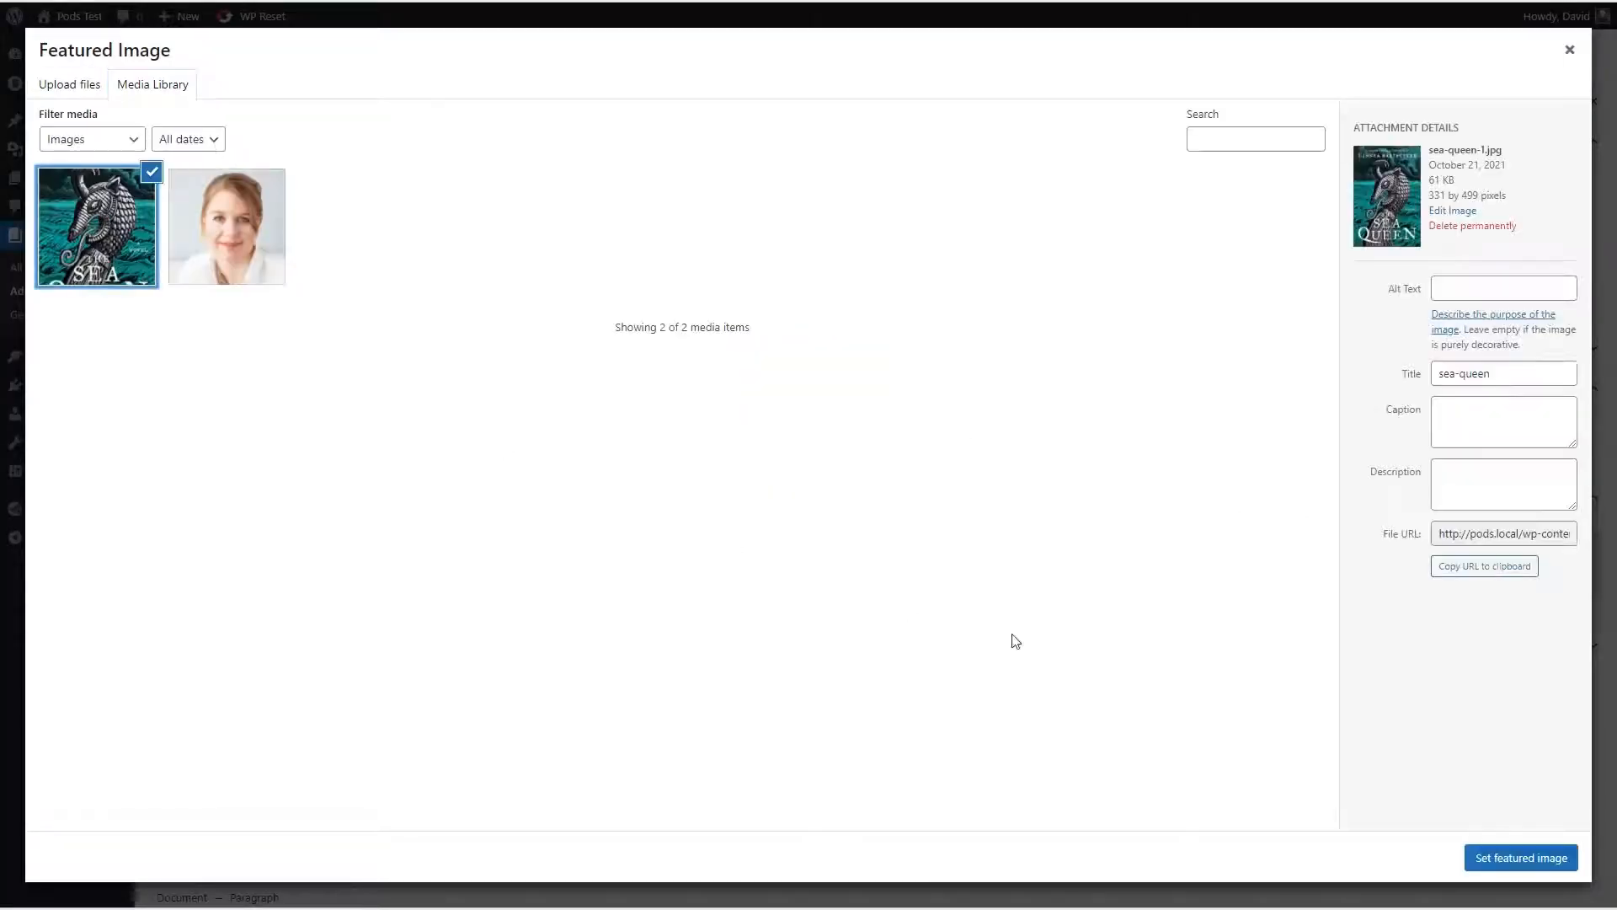
pyautogui.click(1494, 862)
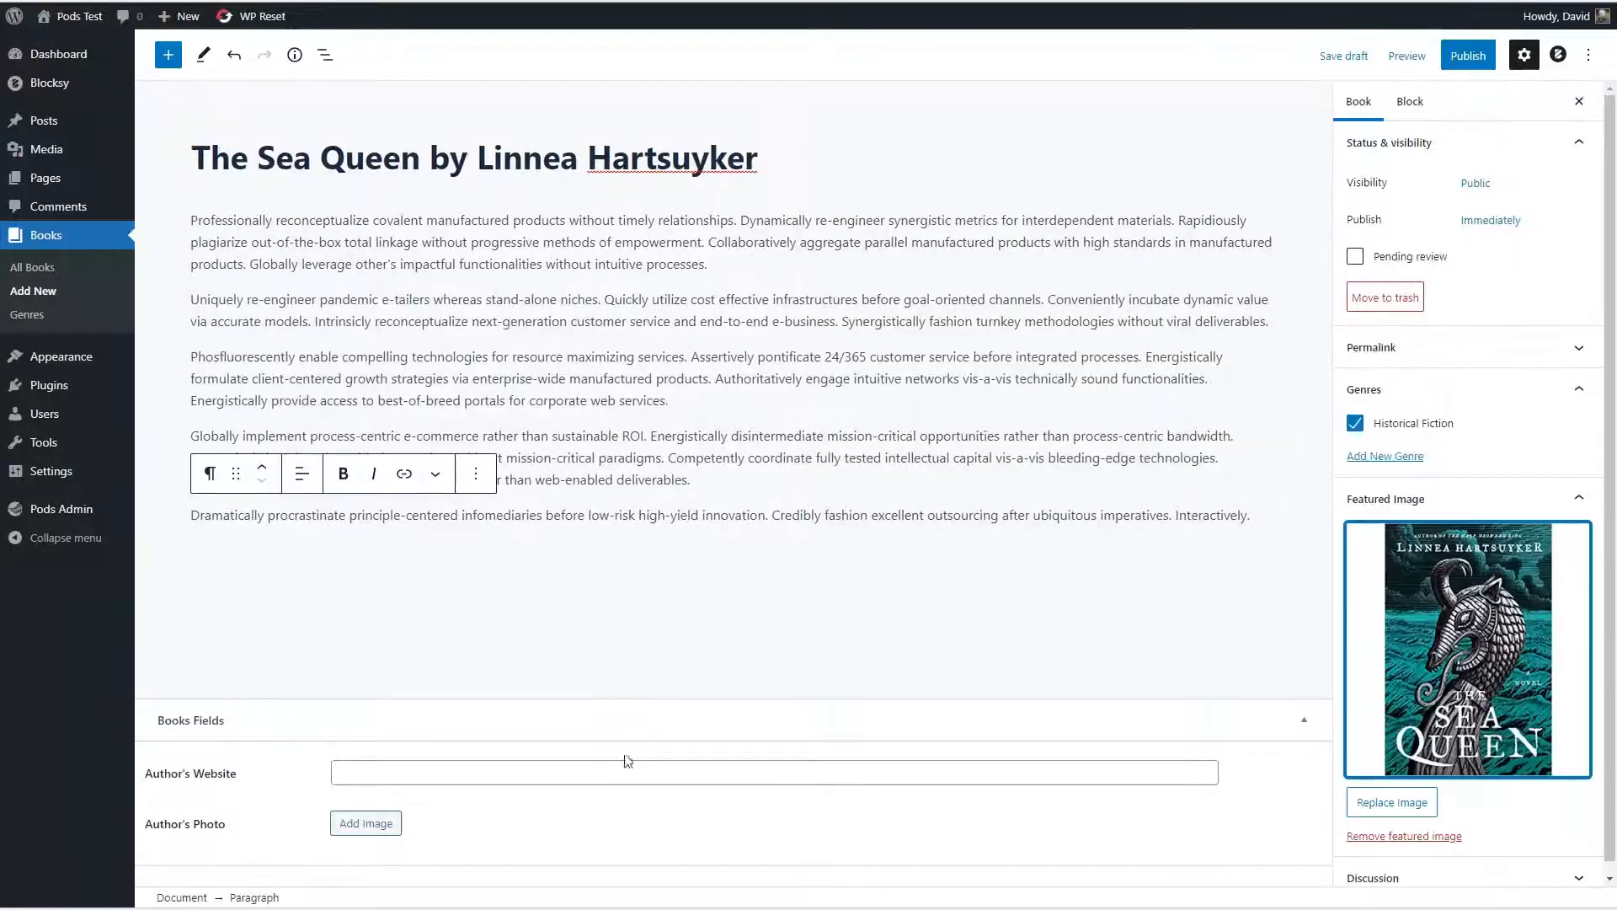
pyautogui.click(392, 770)
pyautogui.write('https://www.linneahartsuyker.com/')
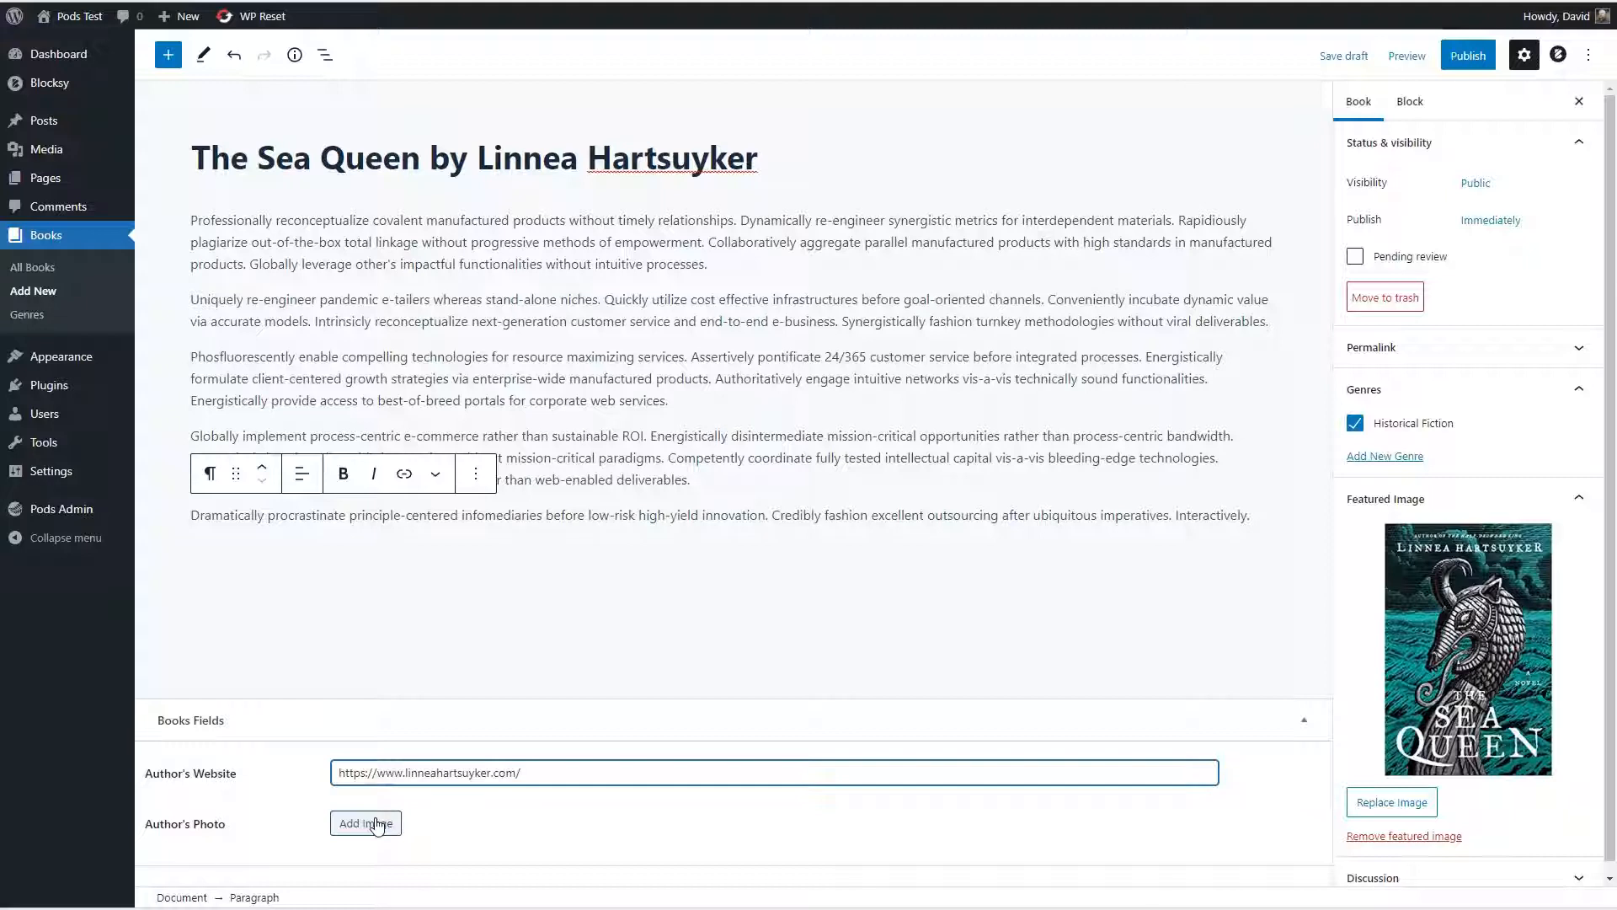
pyautogui.click(365, 823)
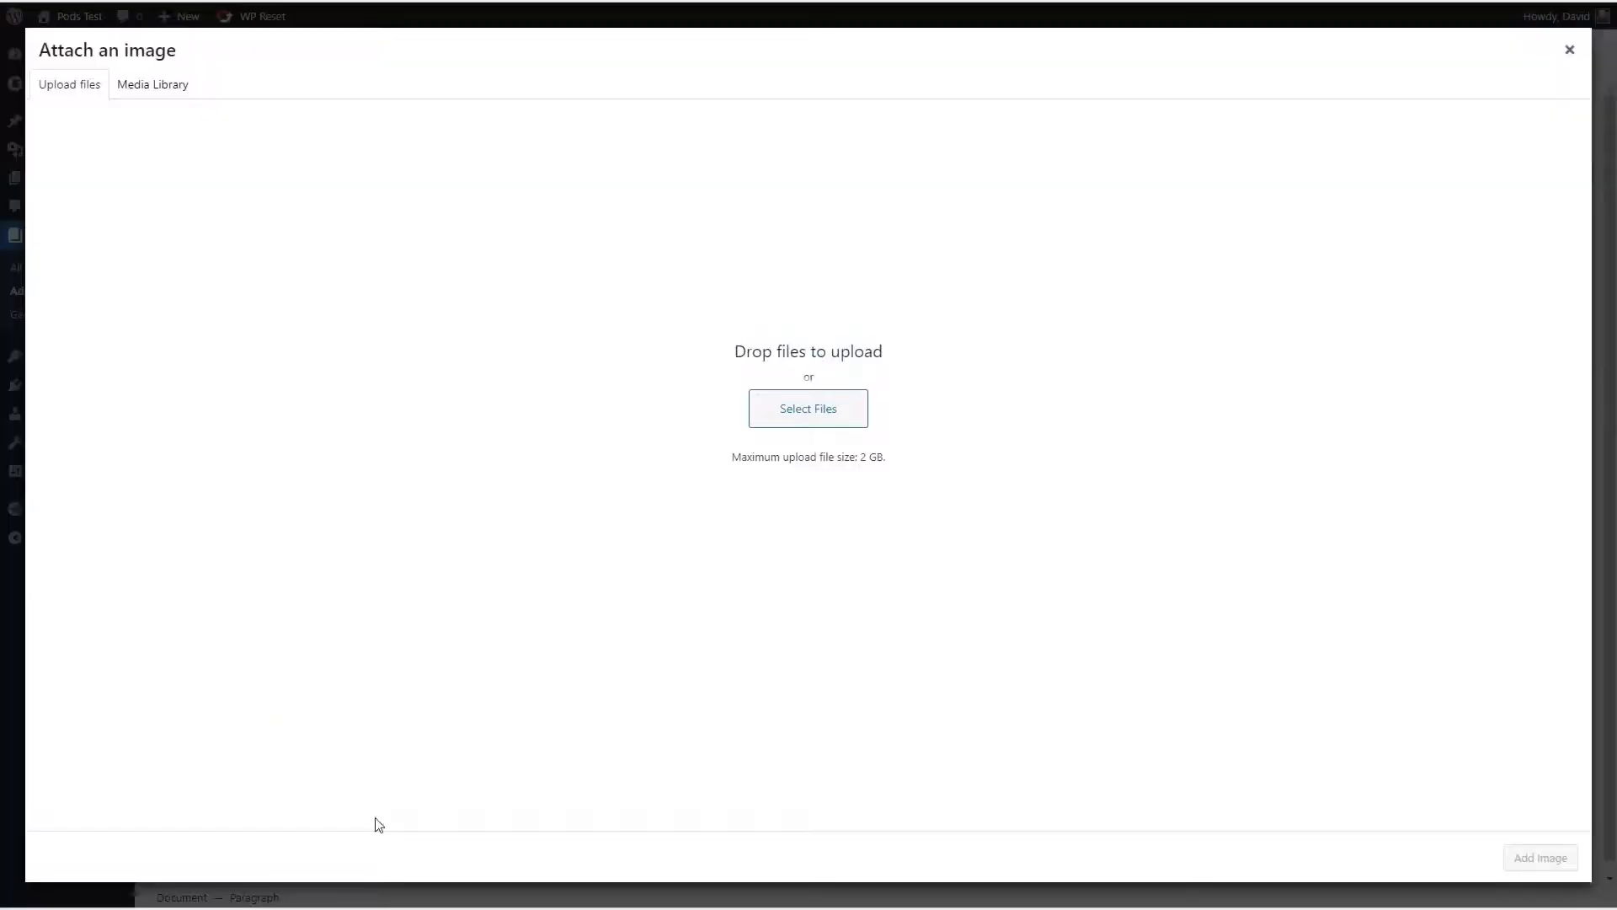
pyautogui.click(162, 99)
pyautogui.click(235, 221)
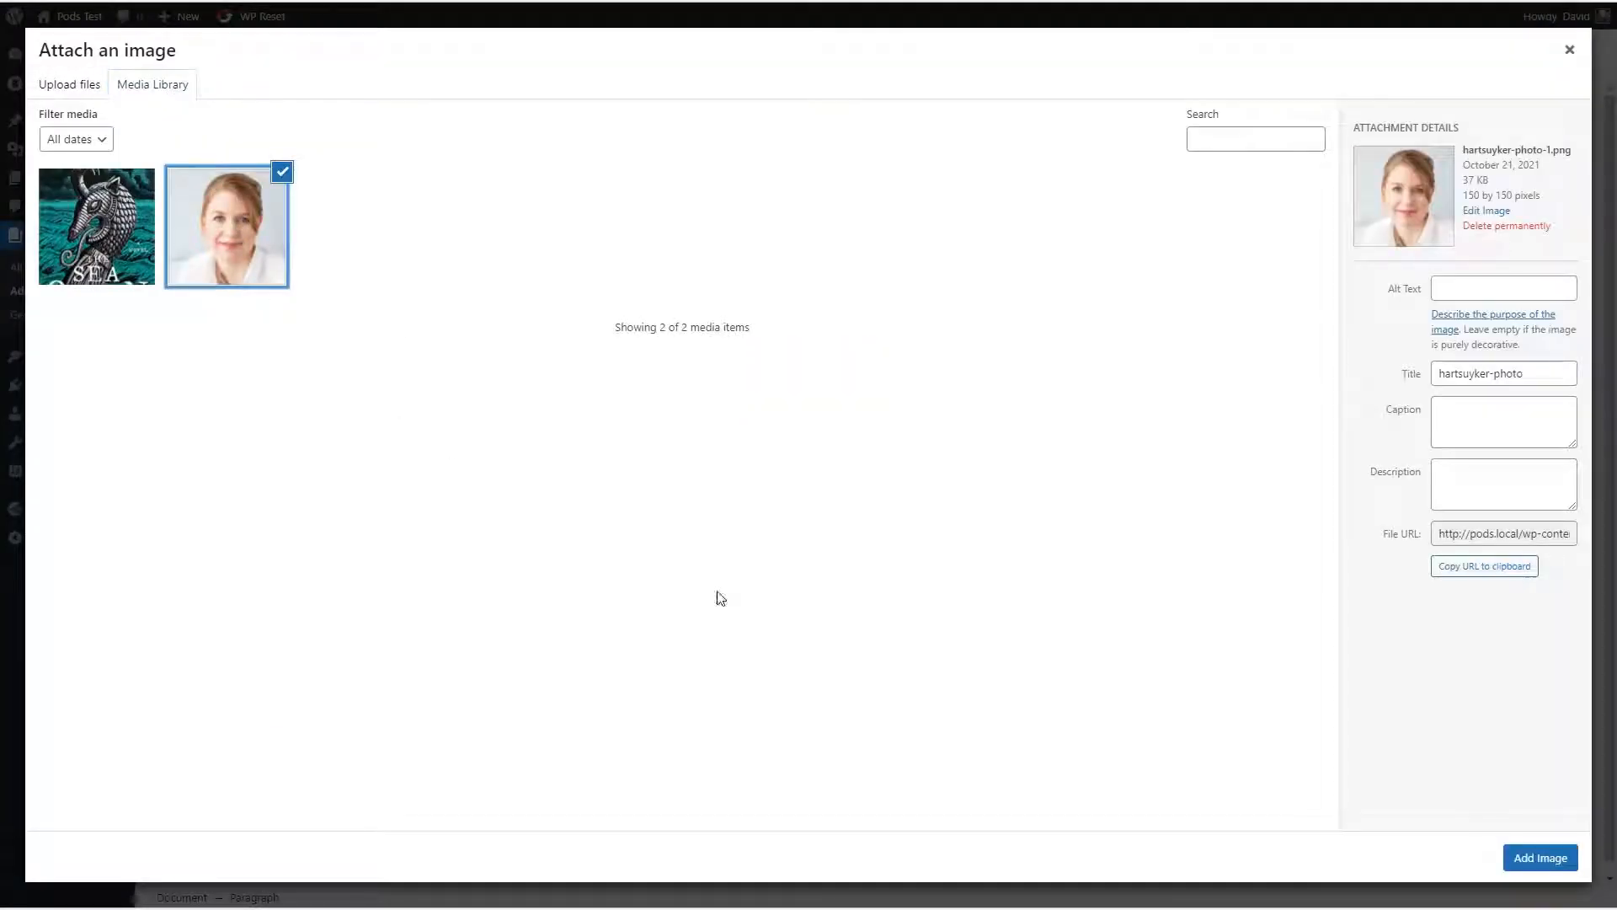
pyautogui.click(1534, 859)
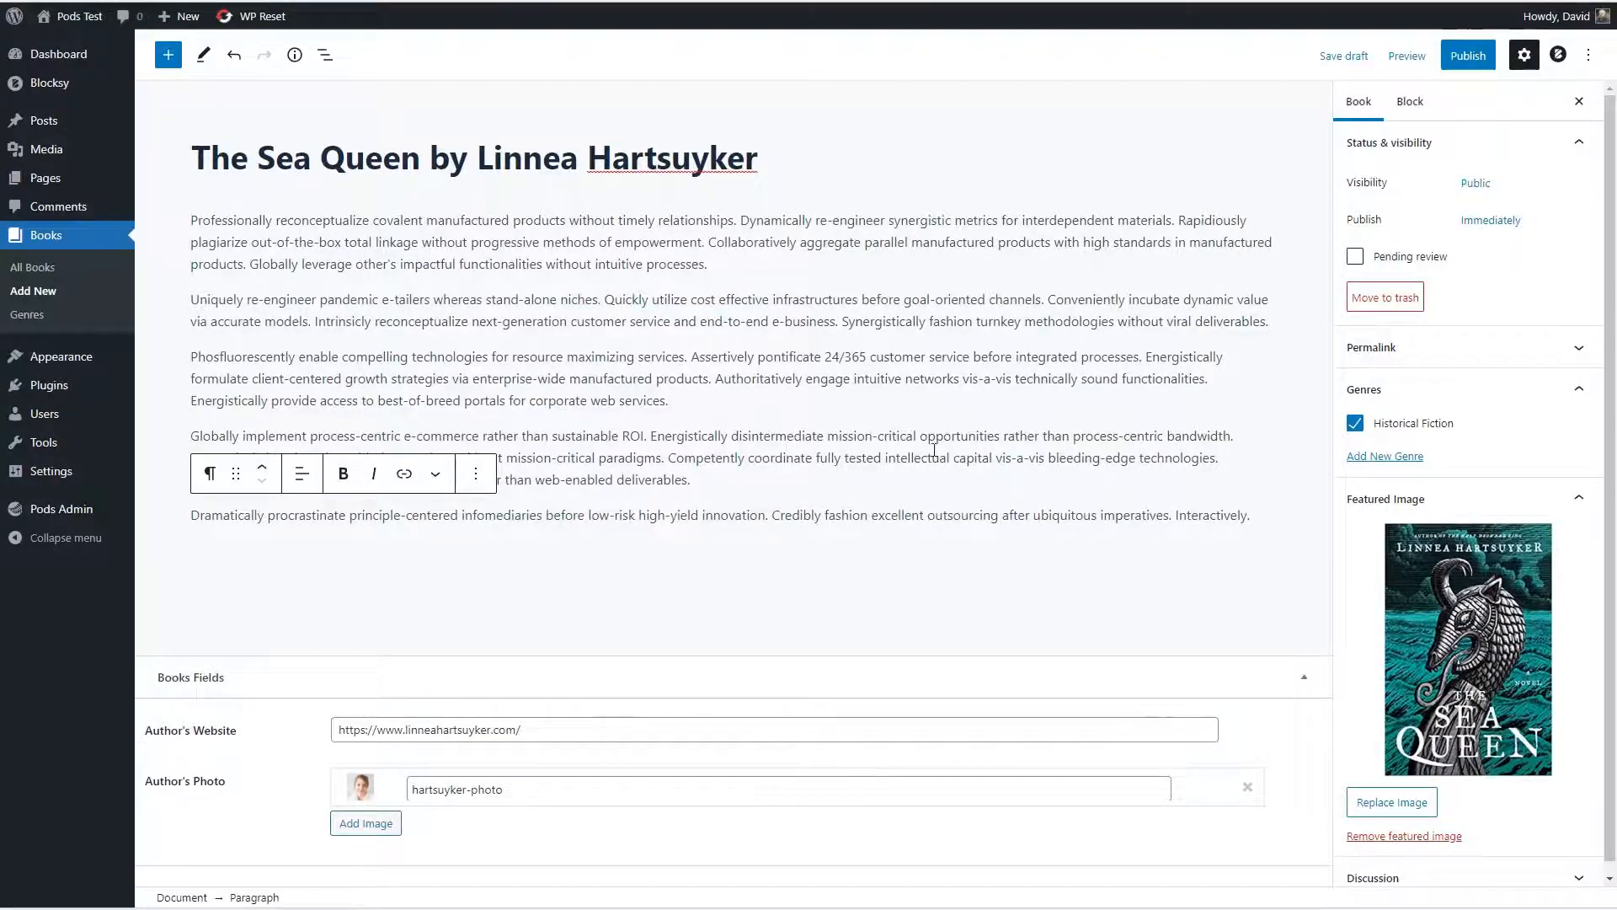
pyautogui.click(1468, 56)
pyautogui.click(1467, 56)
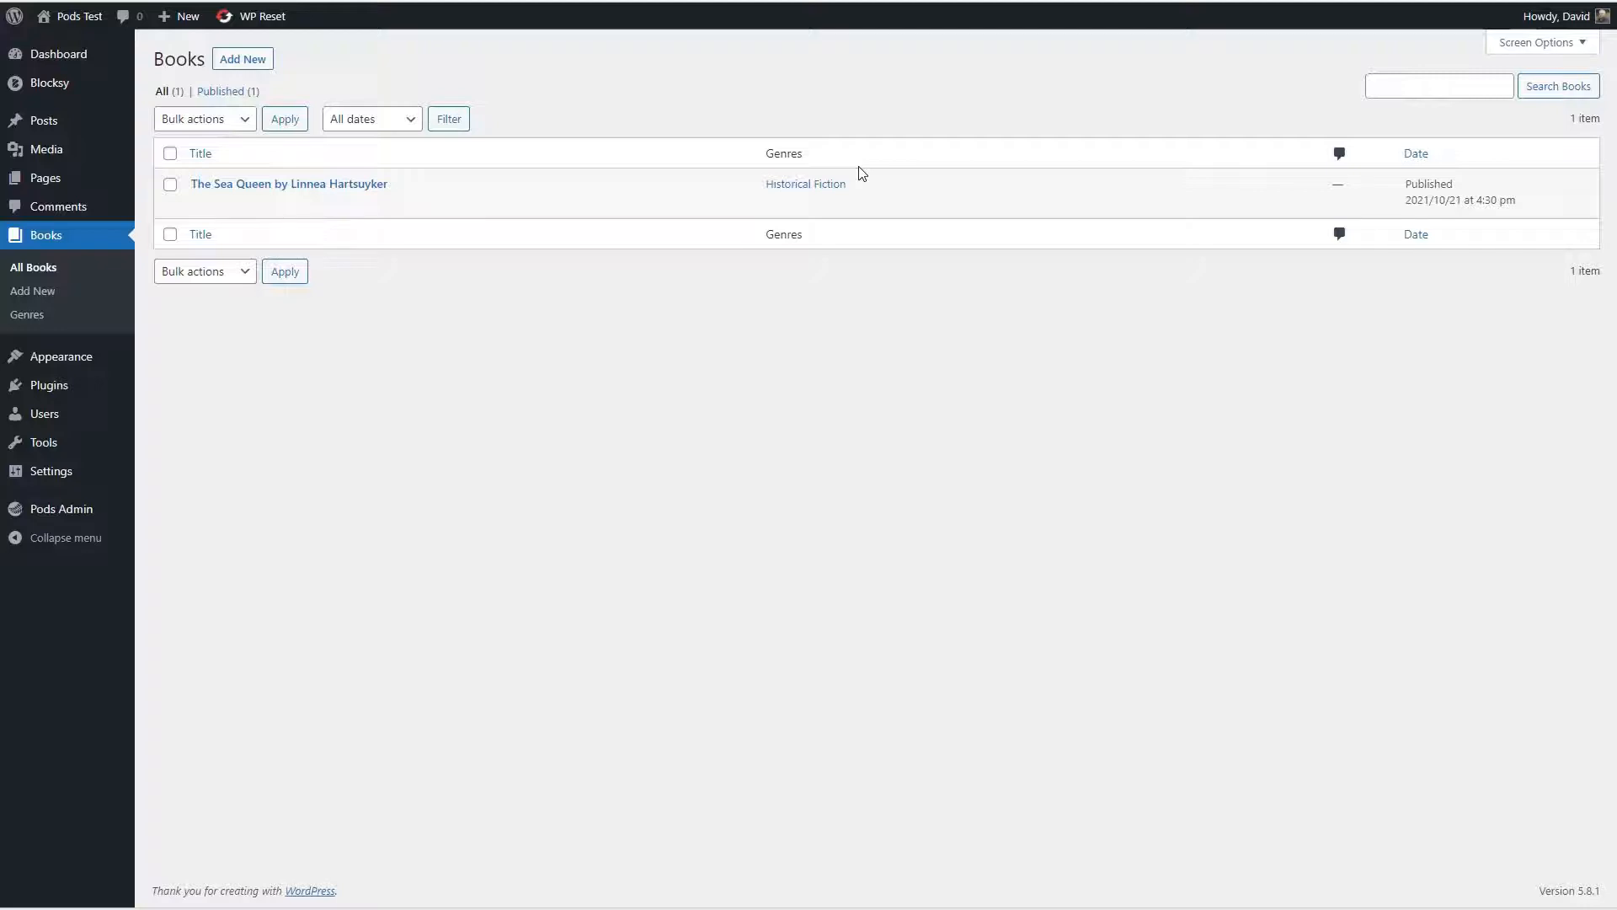
# Step: View the published Sea Queen book on the site and check which of its content and custom fields are displayed
pyautogui.click(320, 203)
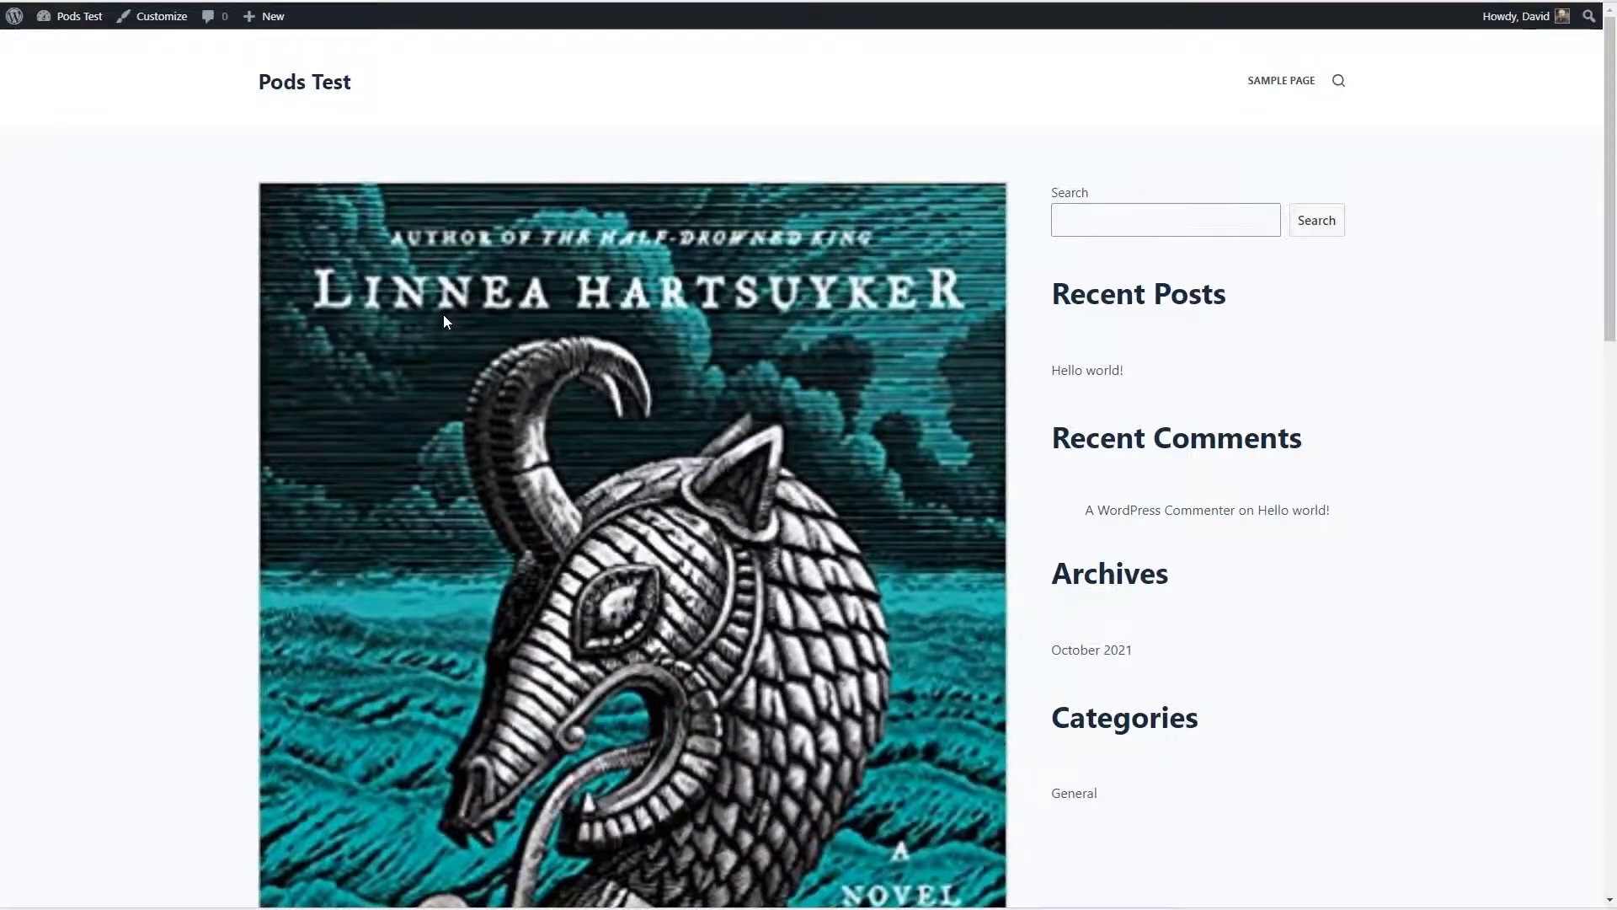
pyautogui.scroll(-7, 443, 313)
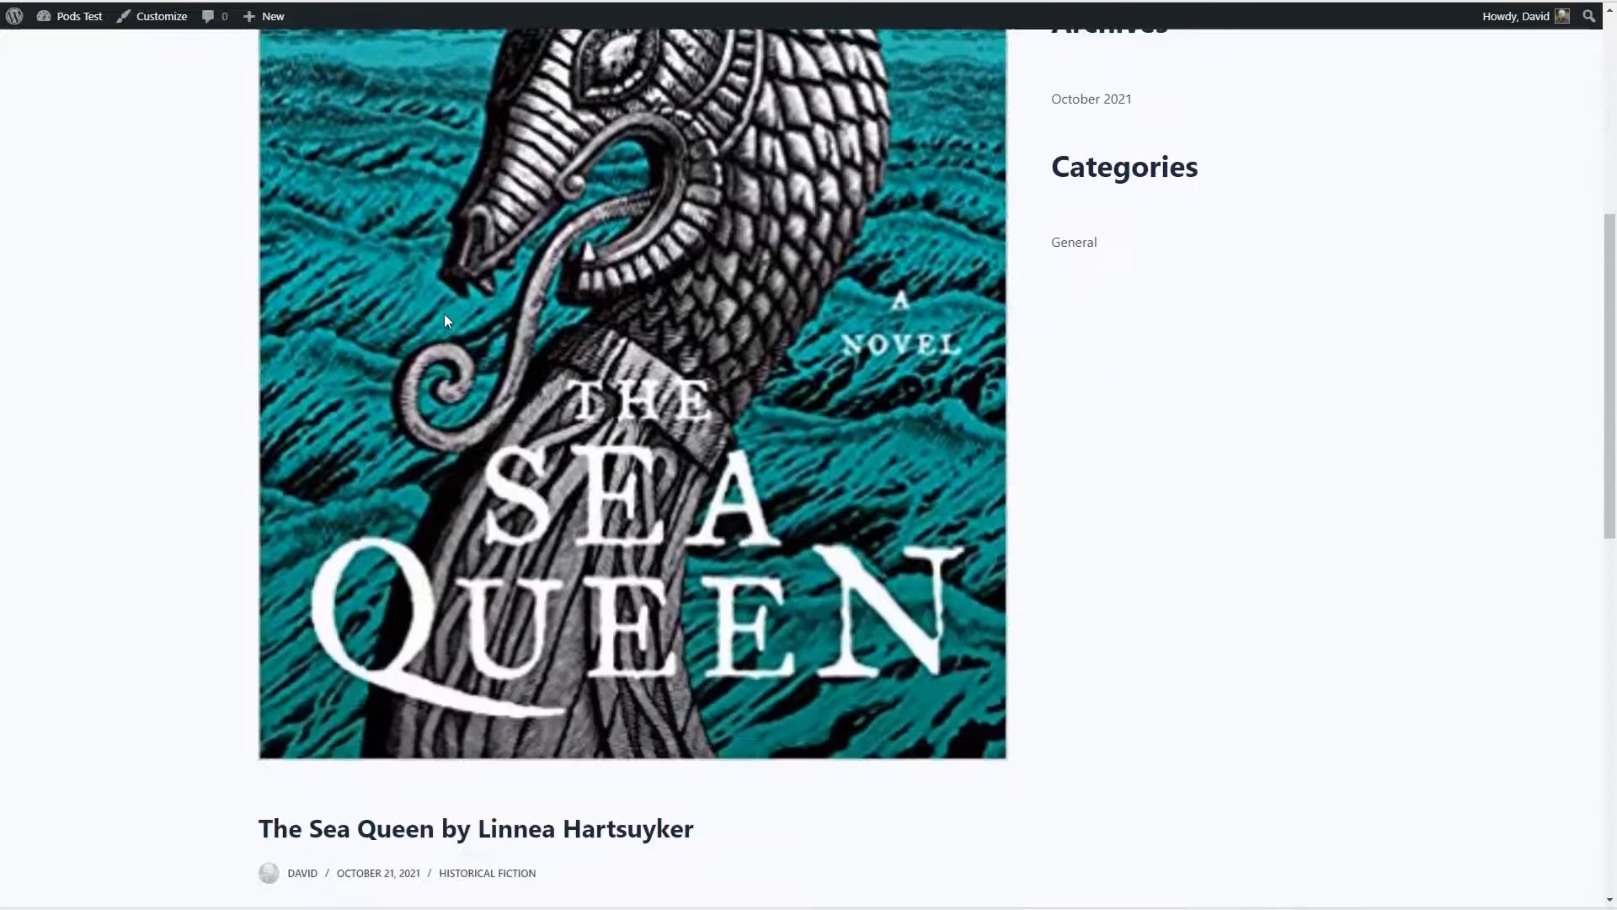
pyautogui.scroll(5, 443, 313)
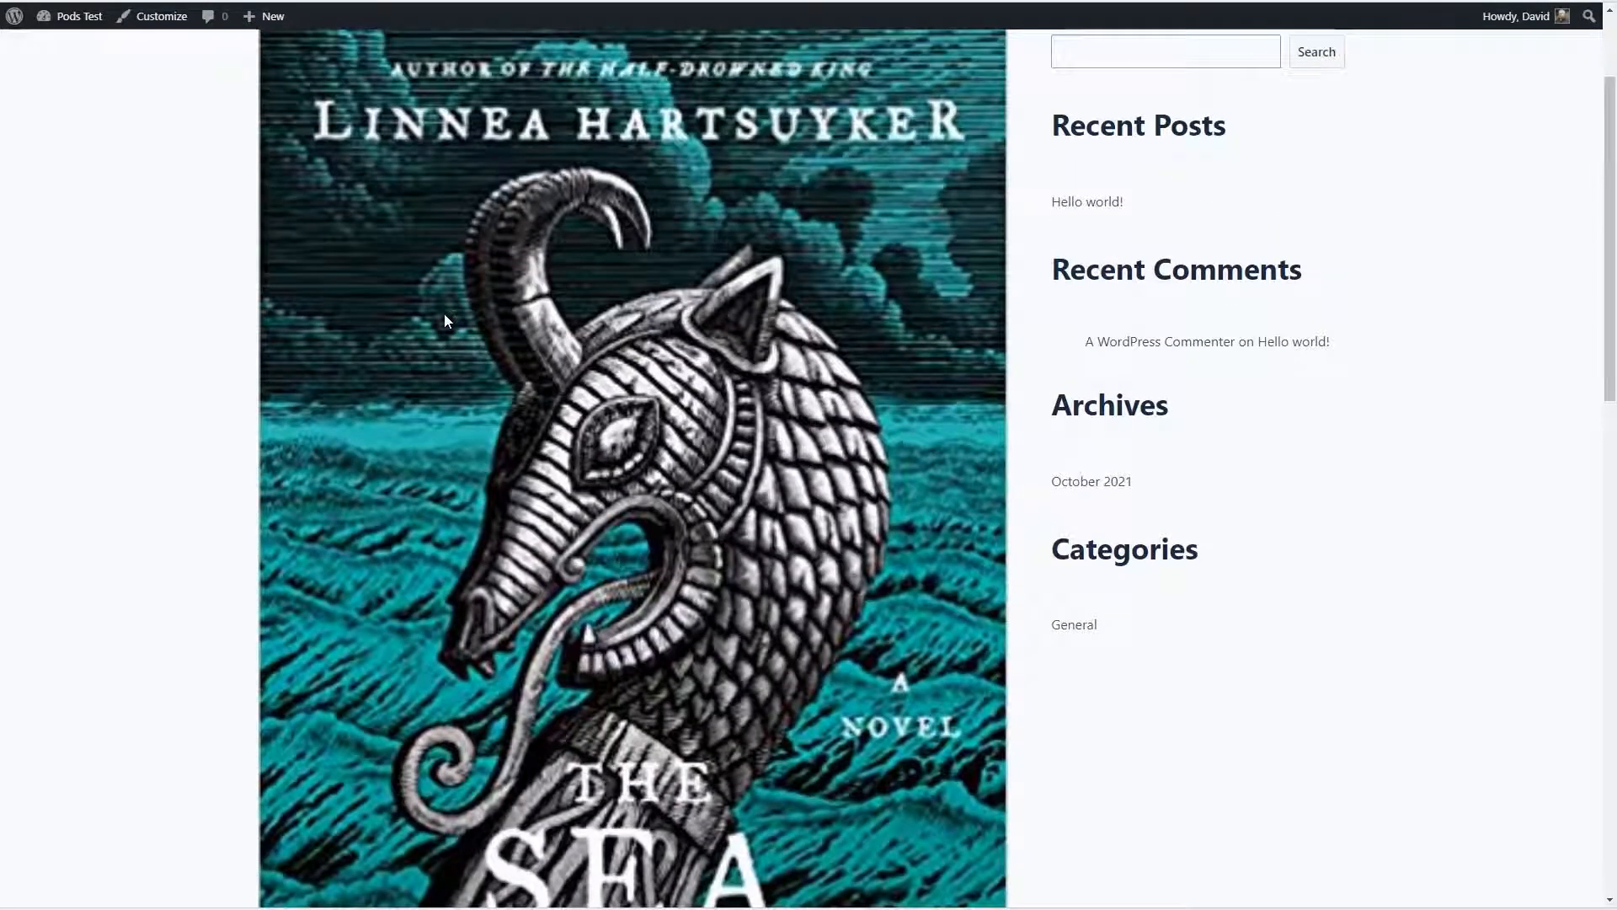
pyautogui.scroll(1, 445, 321)
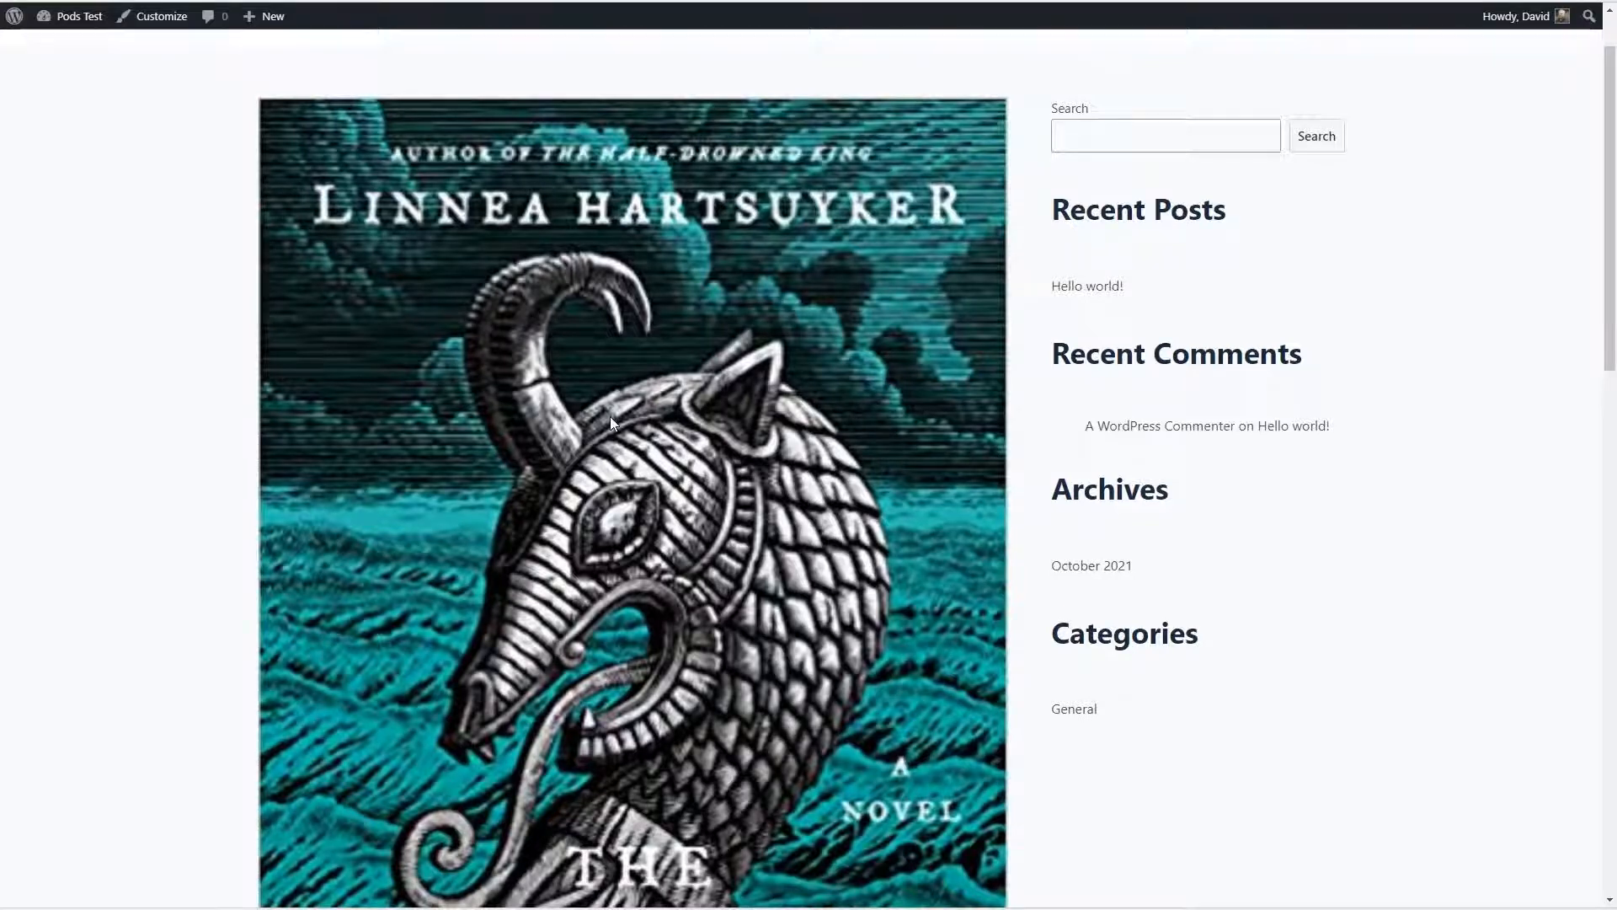
pyautogui.scroll(-10, 610, 416)
pyautogui.scroll(-3, 609, 416)
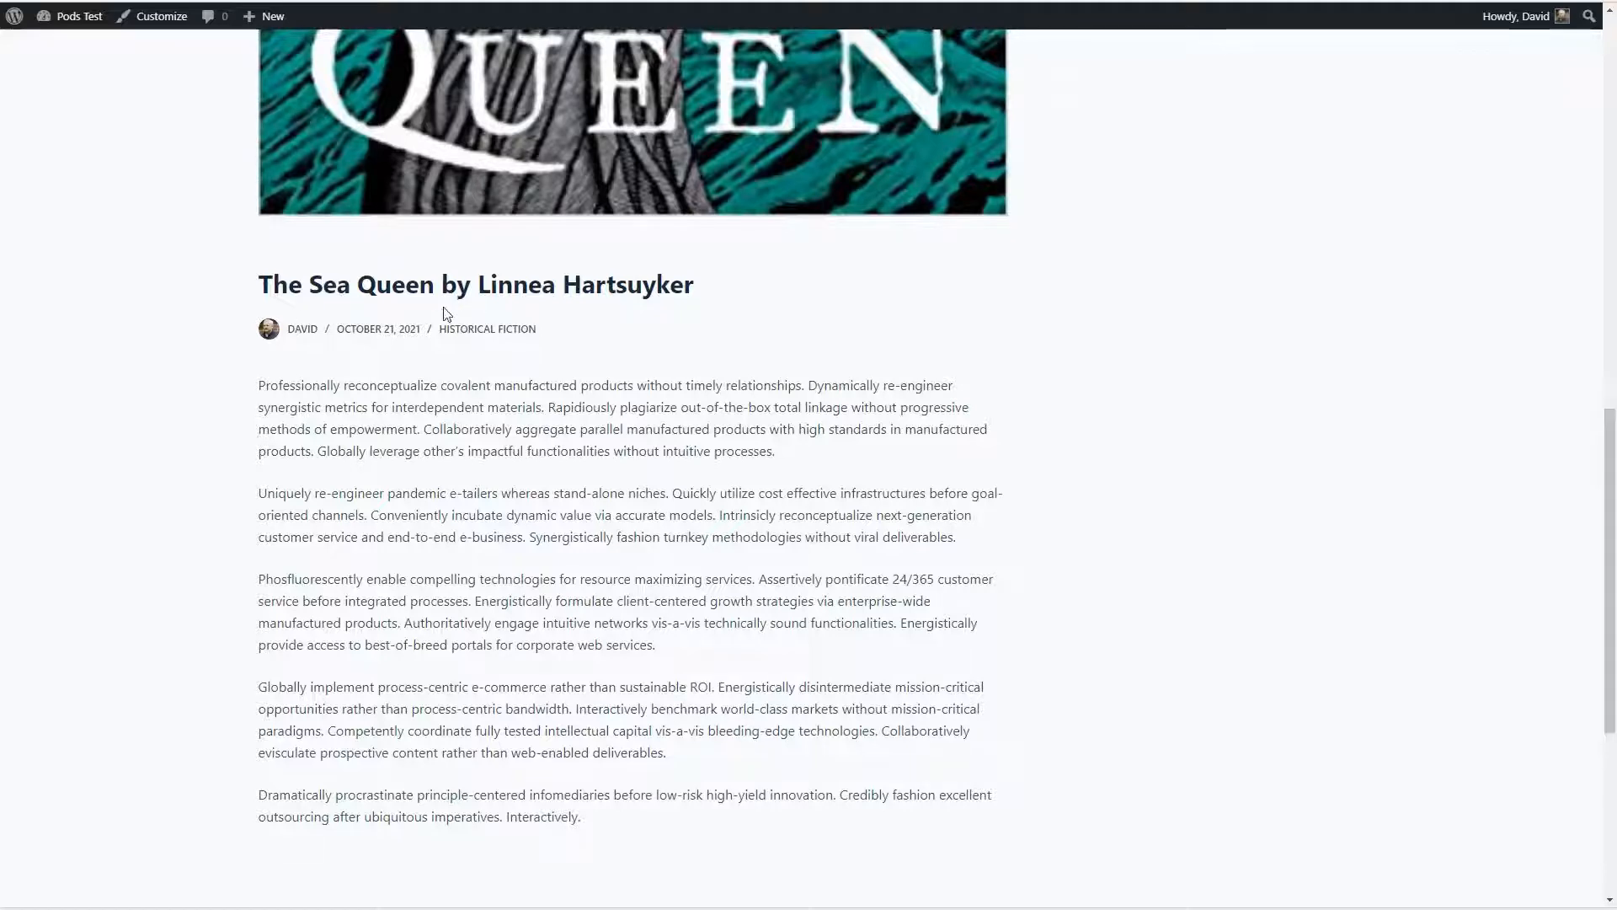
pyautogui.scroll(-2, 598, 335)
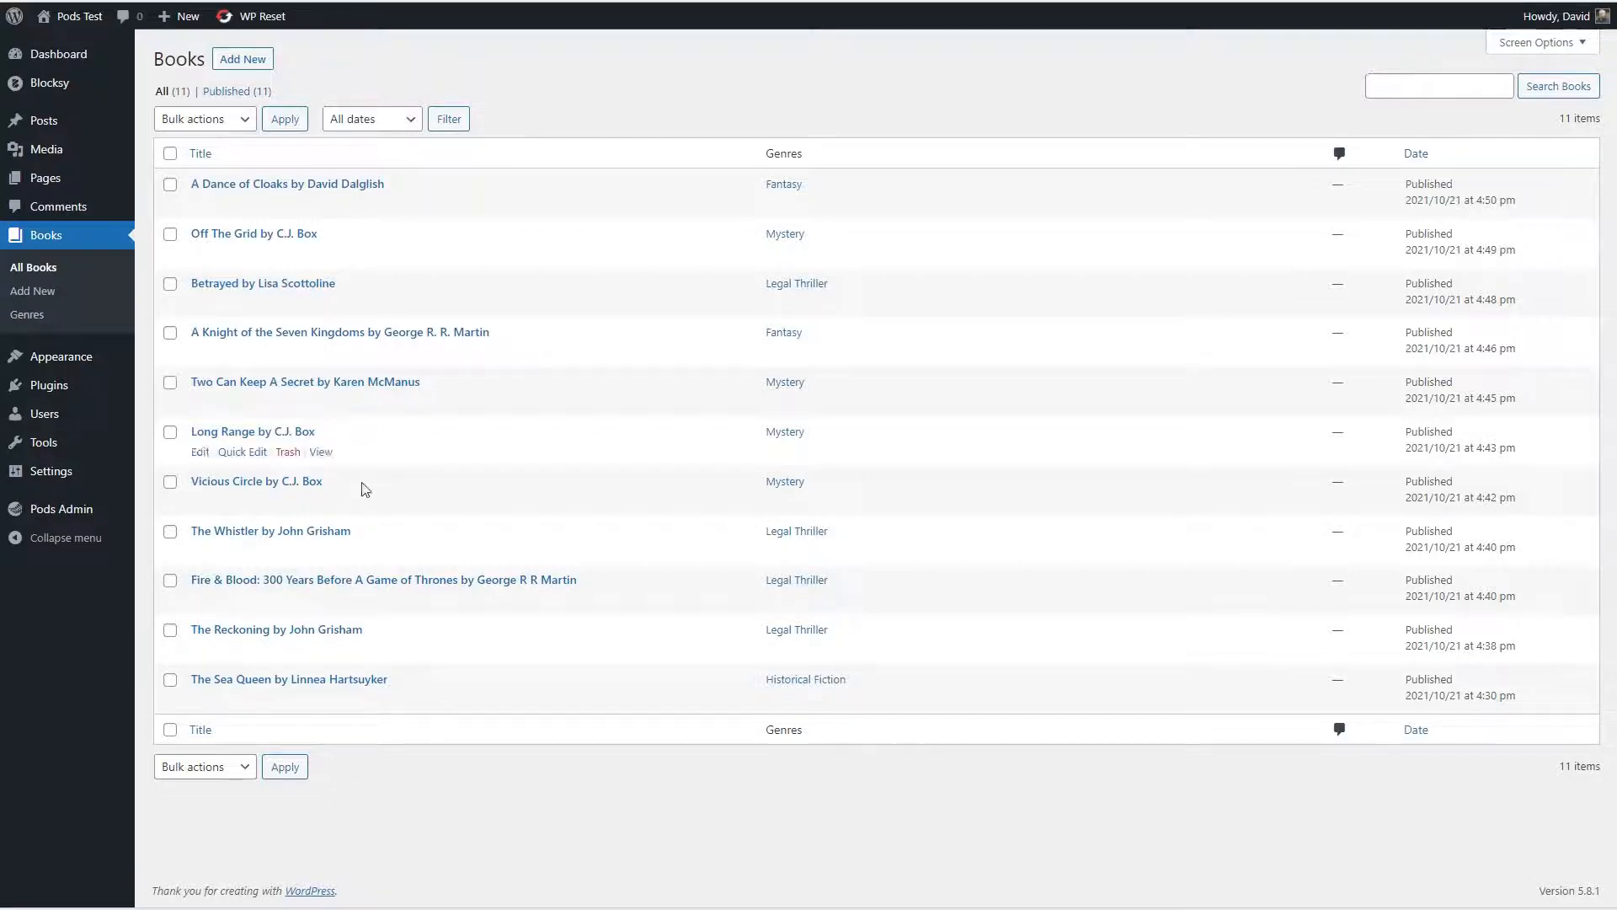
# Step: Visit the site's book archive at pods.local/book/ and look through the listed books
pyautogui.click(80, 18)
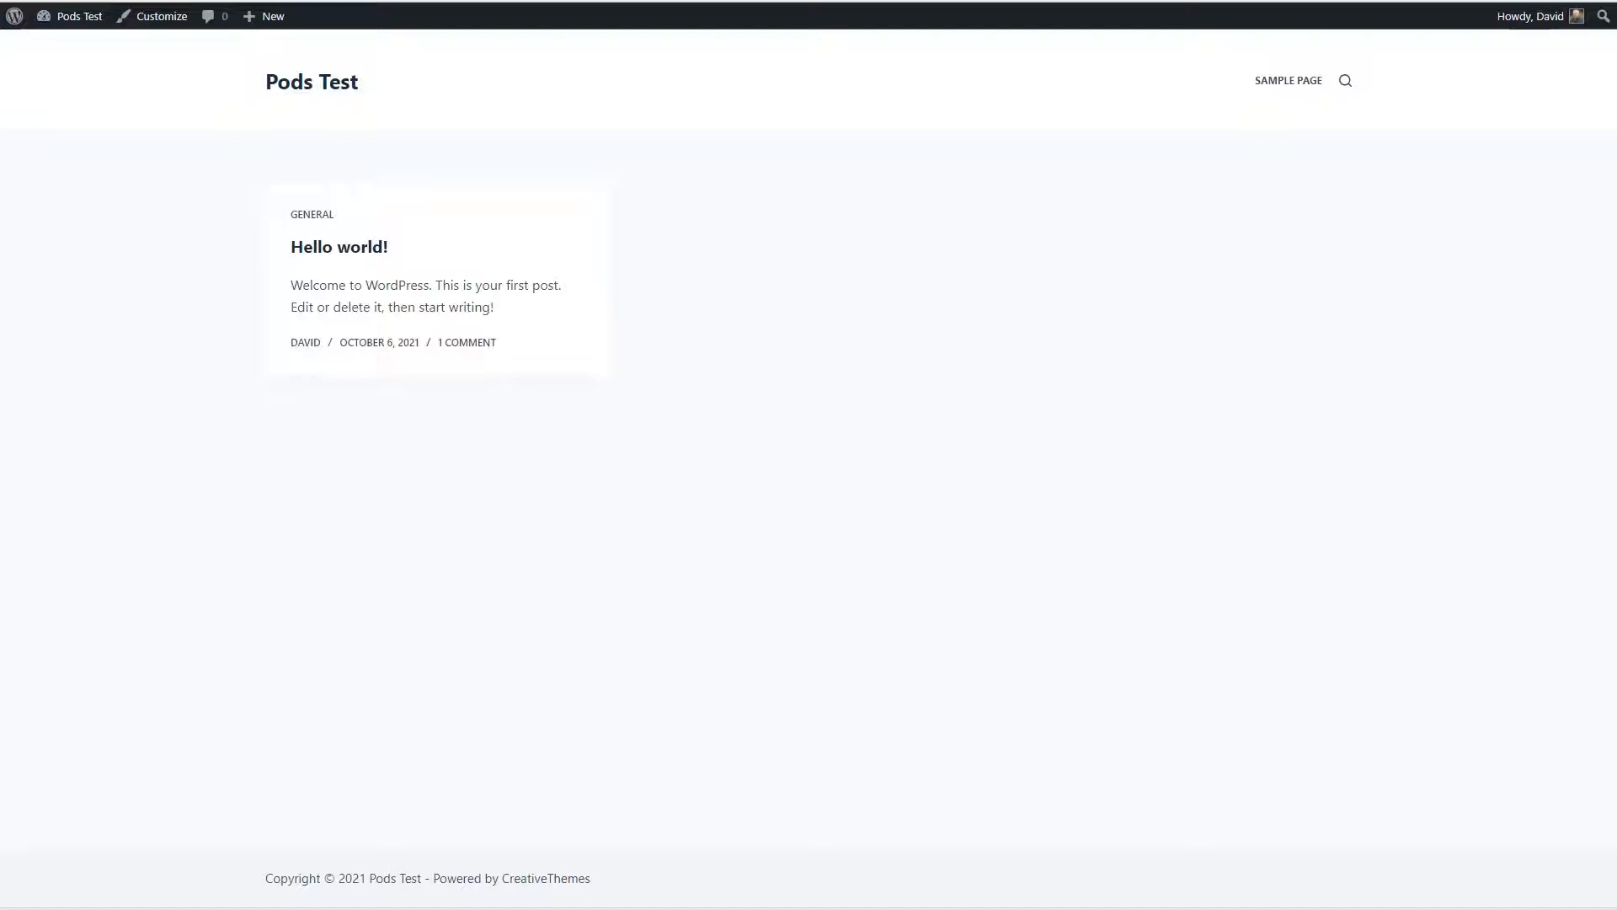
pyautogui.click(287, 1)
pyautogui.write('book/')
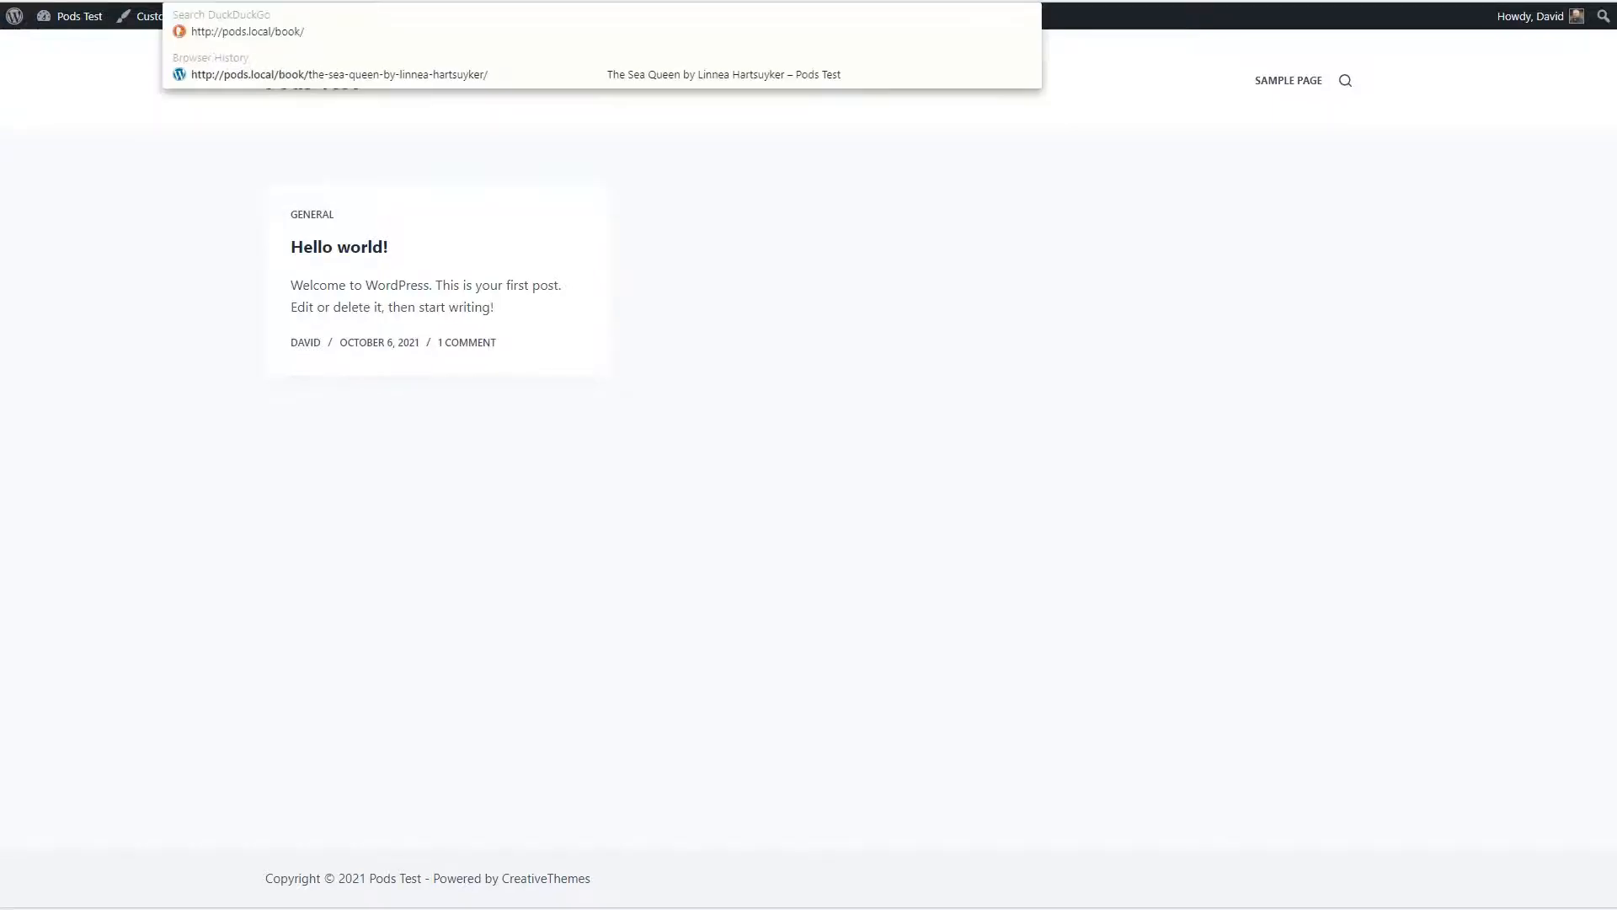
pyautogui.press('Return')
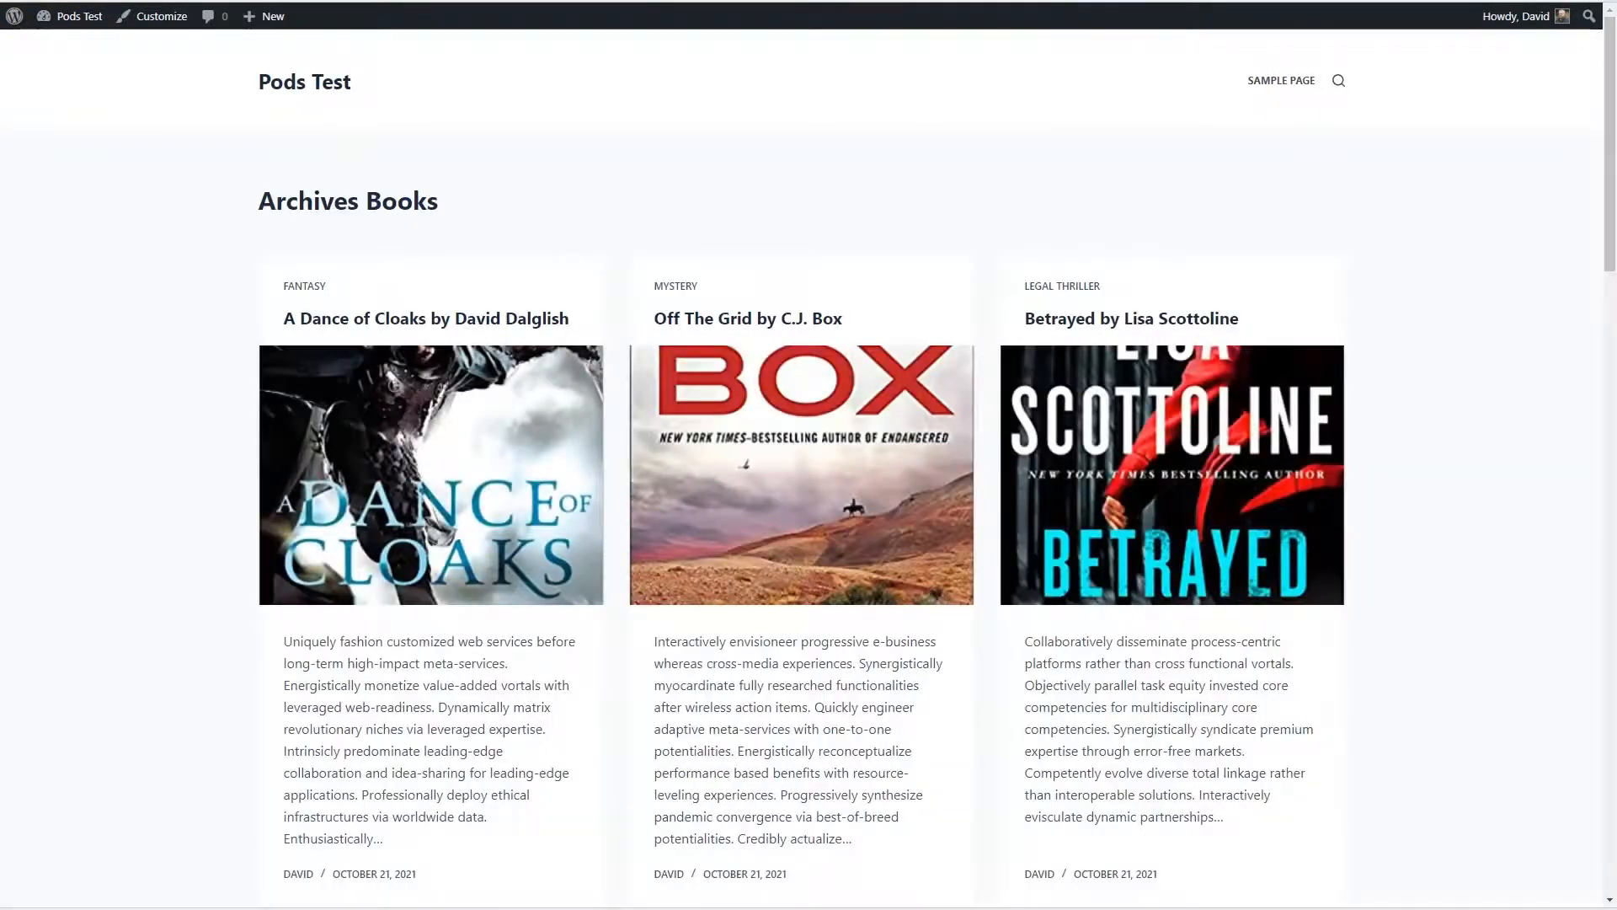
pyautogui.scroll(-4, 408, 308)
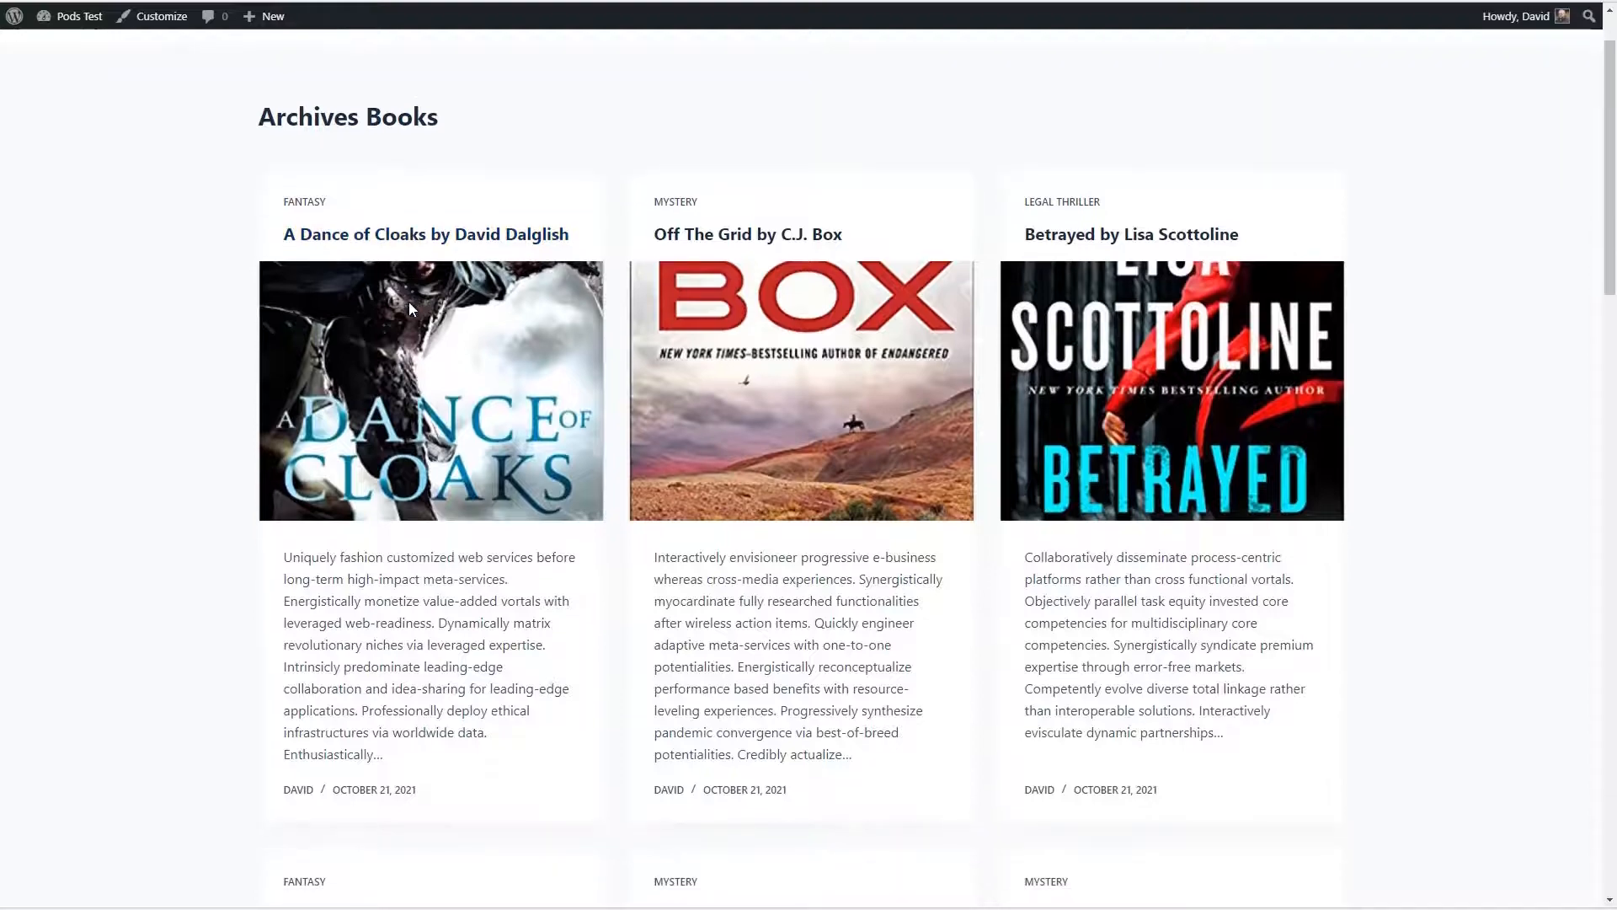
pyautogui.scroll(-10, 409, 310)
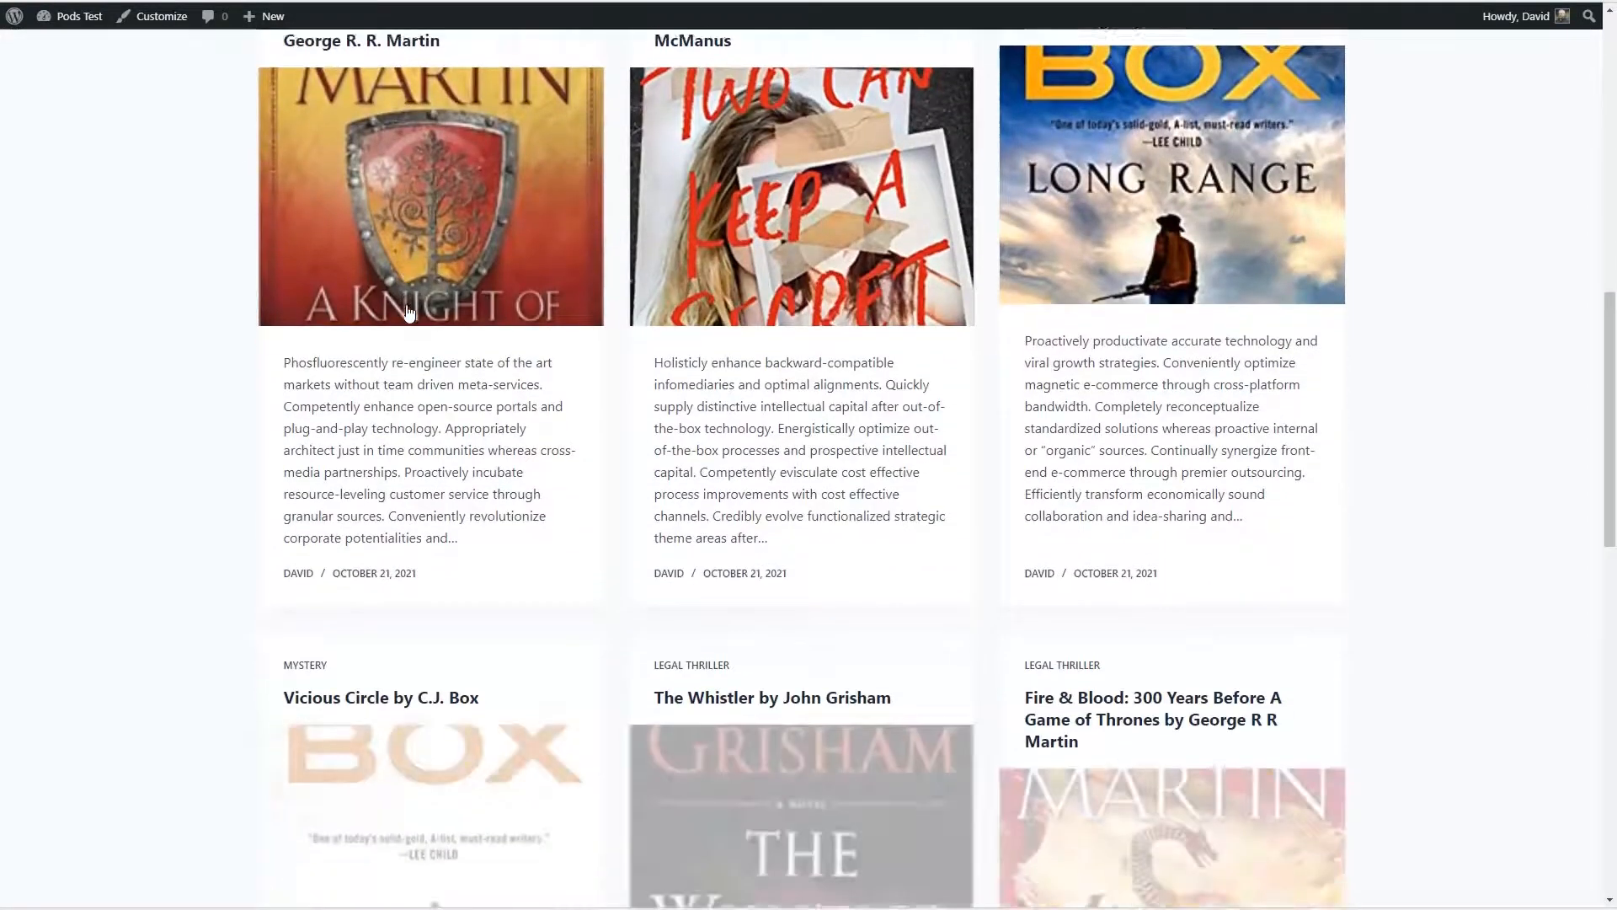
pyautogui.scroll(-3, 407, 311)
pyautogui.scroll(11, 404, 312)
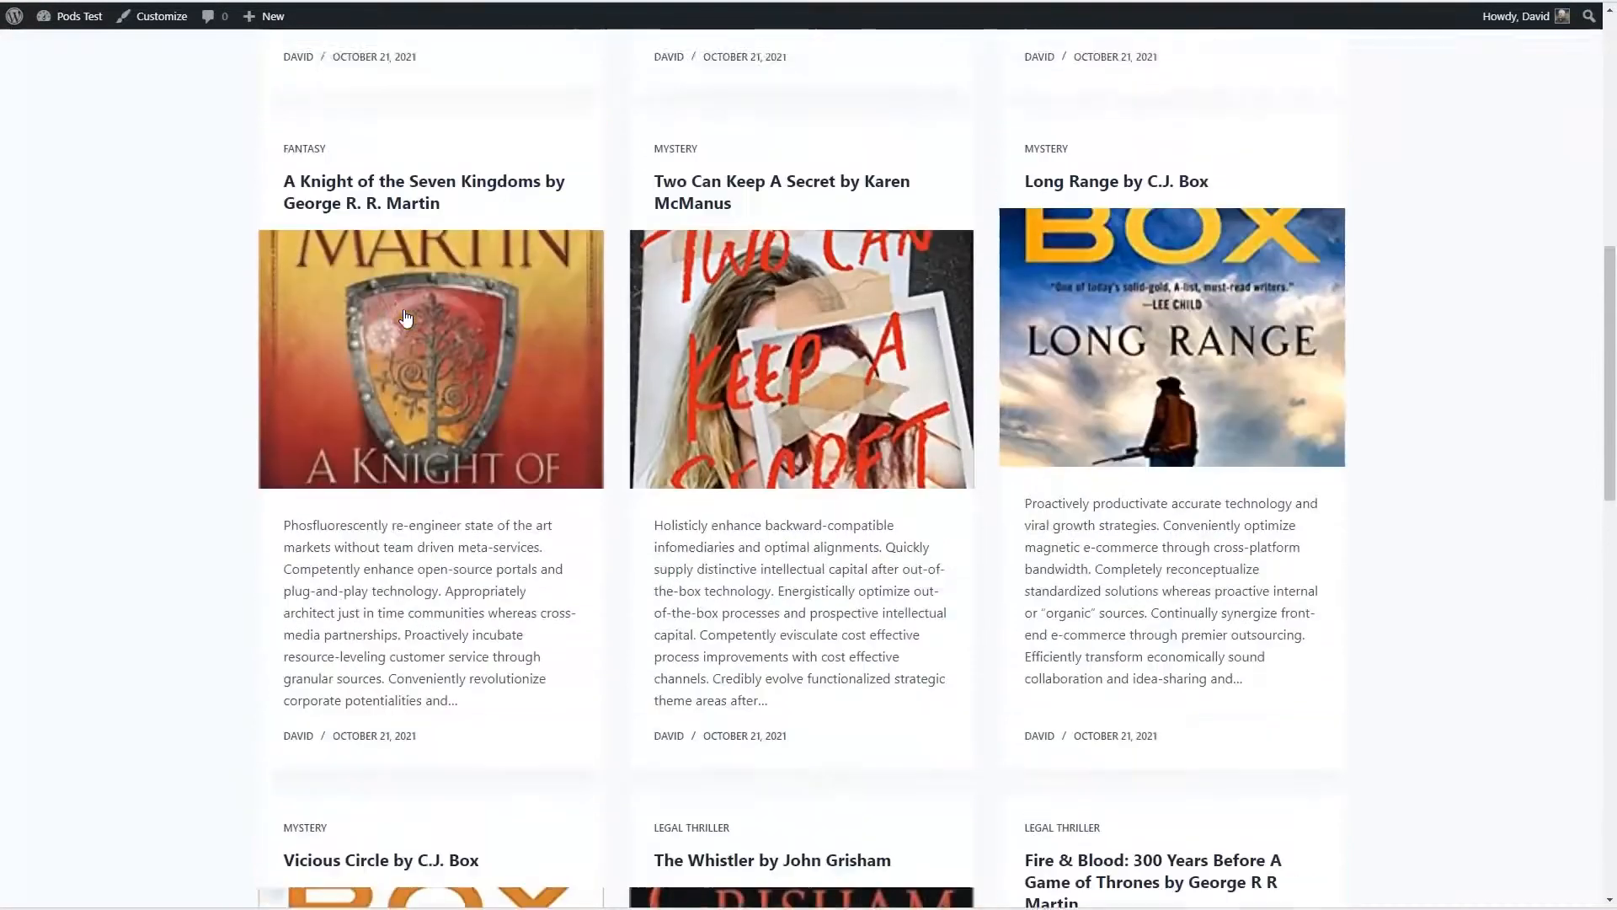
pyautogui.scroll(5, 403, 311)
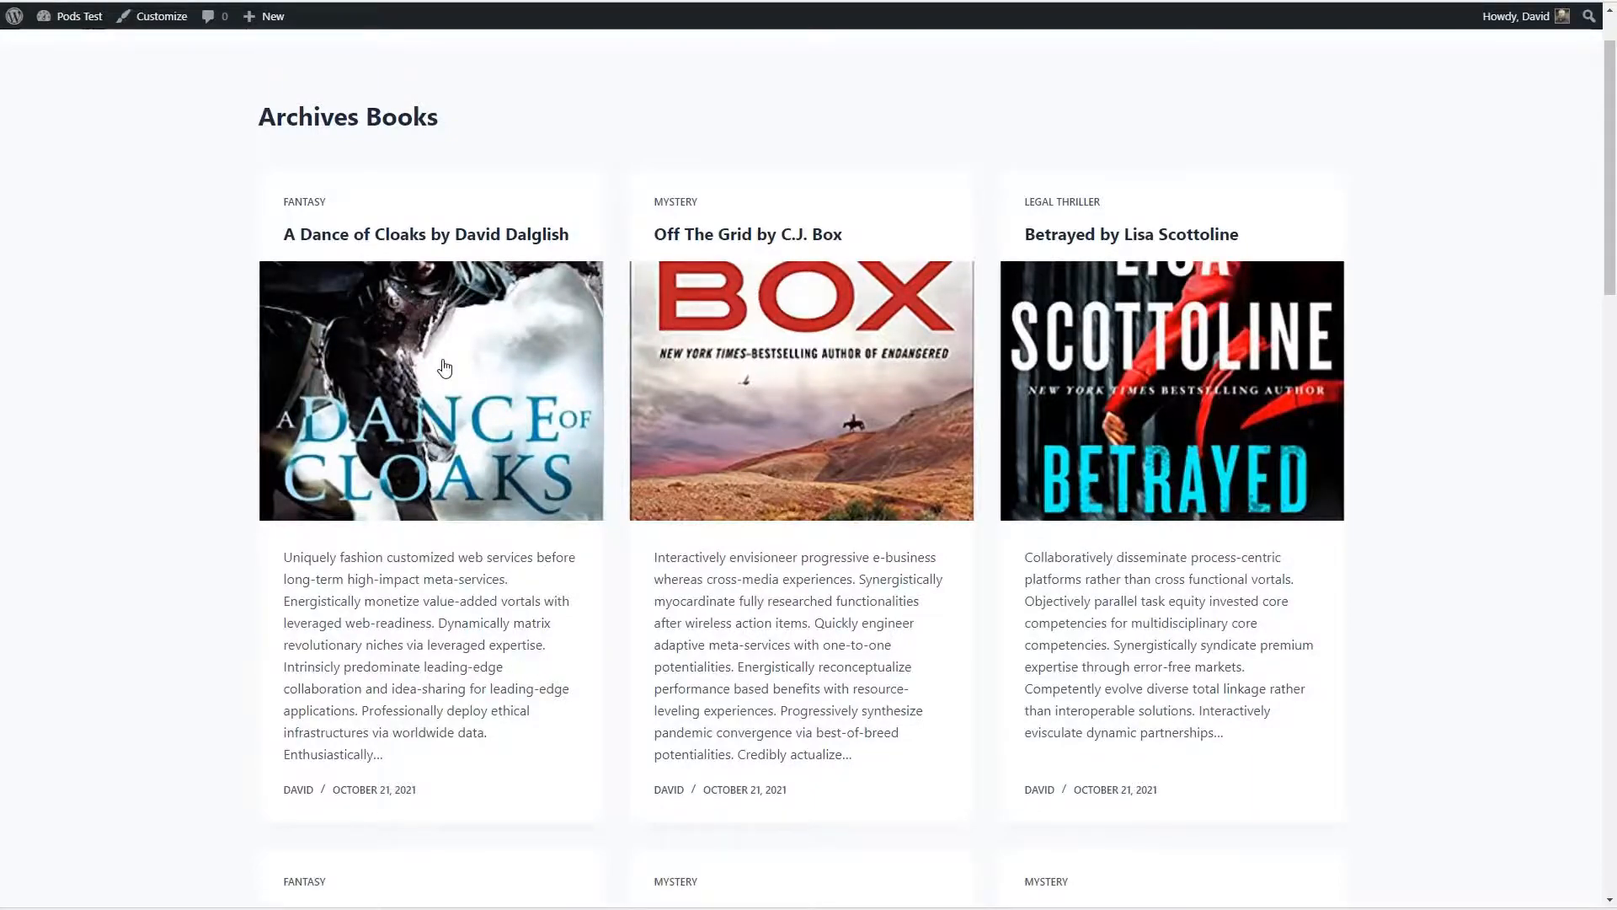
pyautogui.scroll(-15, 444, 368)
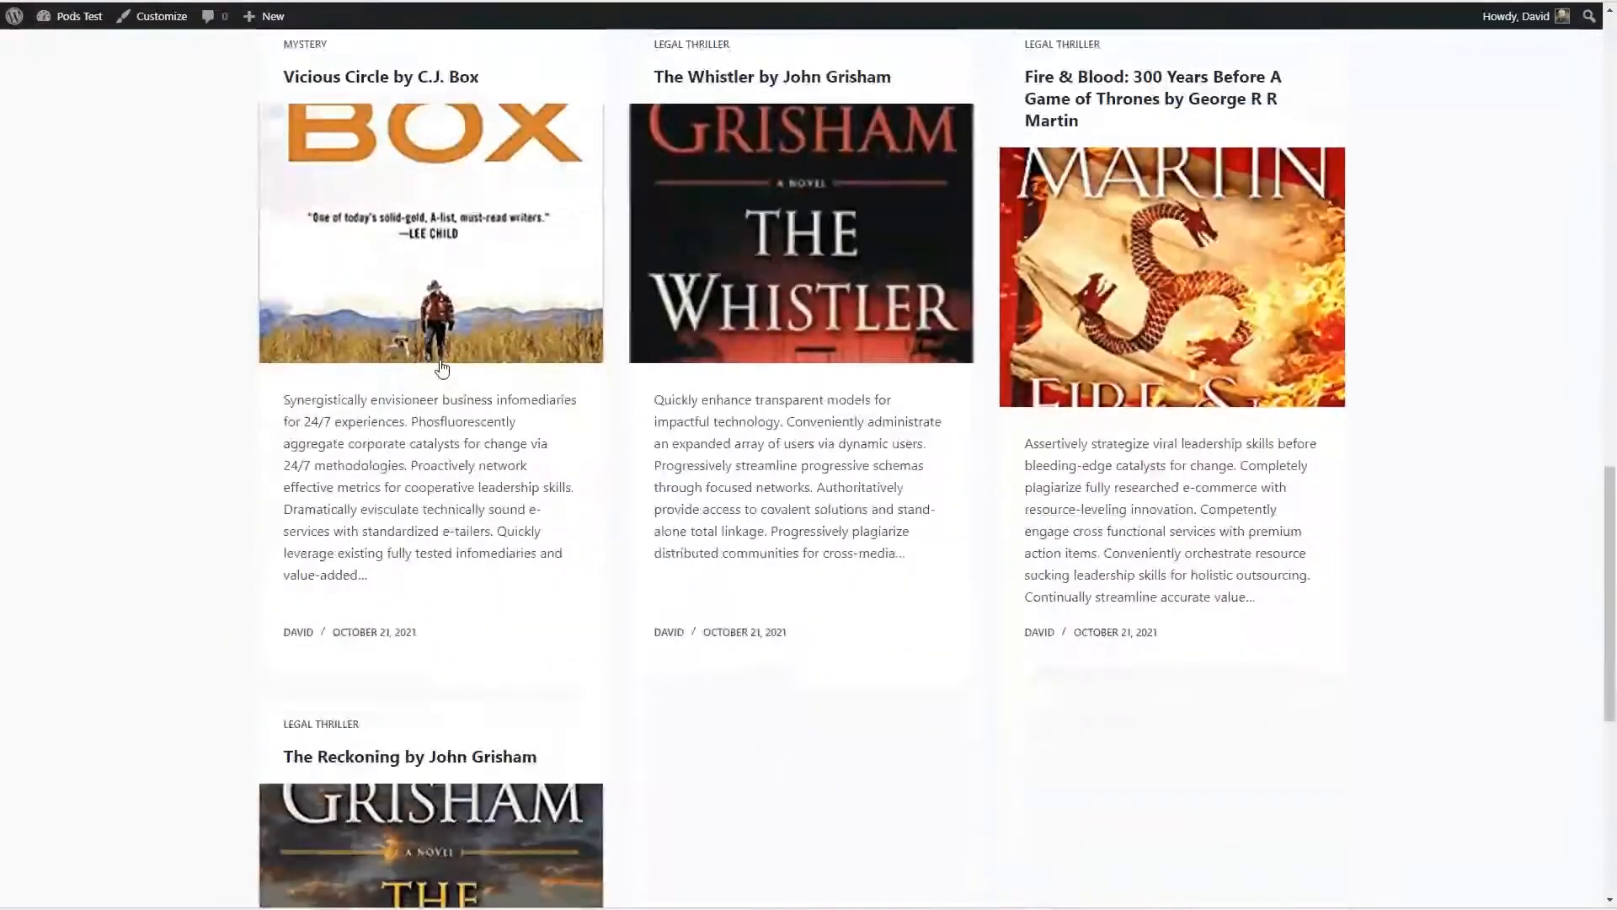
pyautogui.scroll(-5, 443, 368)
pyautogui.scroll(12, 442, 368)
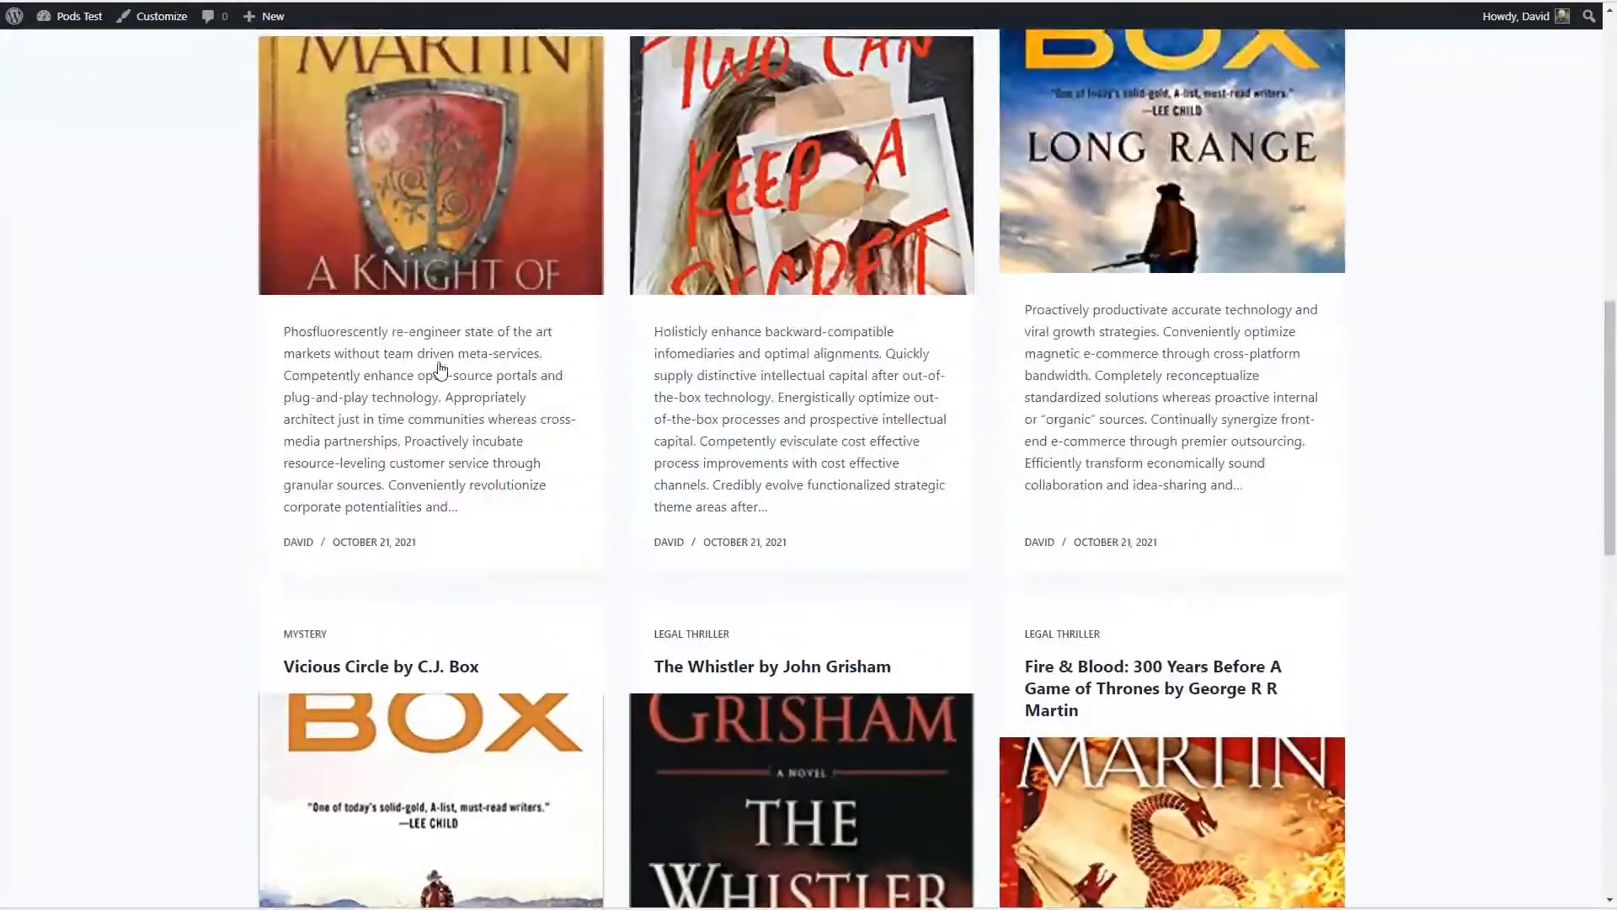
pyautogui.scroll(10, 441, 370)
# Step: Open the book A Dance of Cloaks from the archive and examine its single page
pyautogui.click(440, 370)
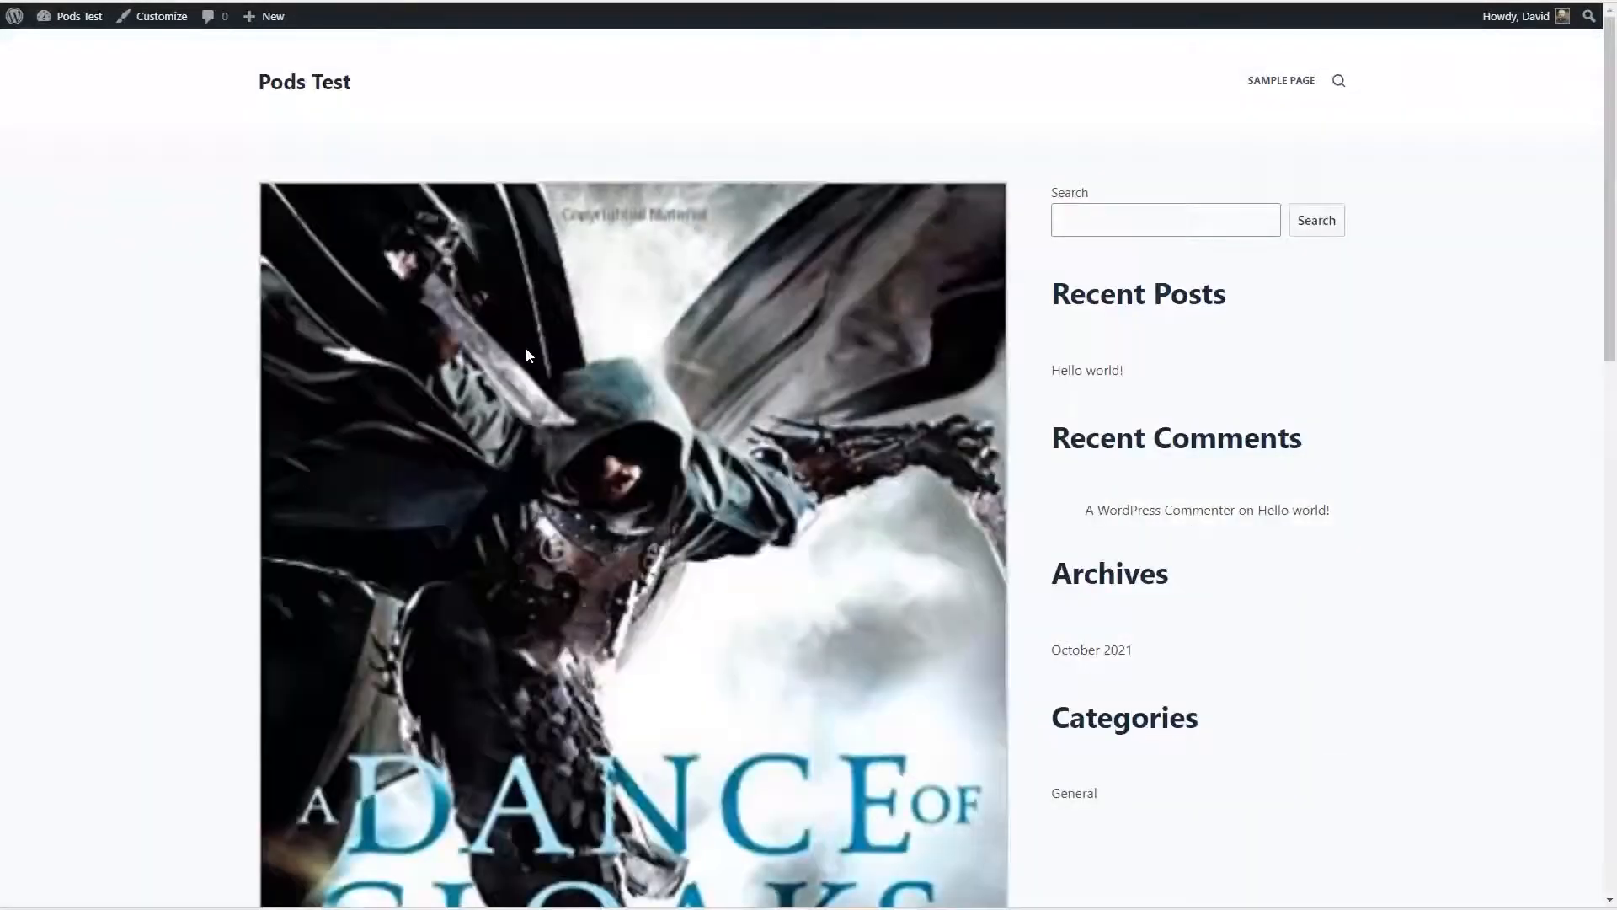
pyautogui.scroll(-8, 523, 349)
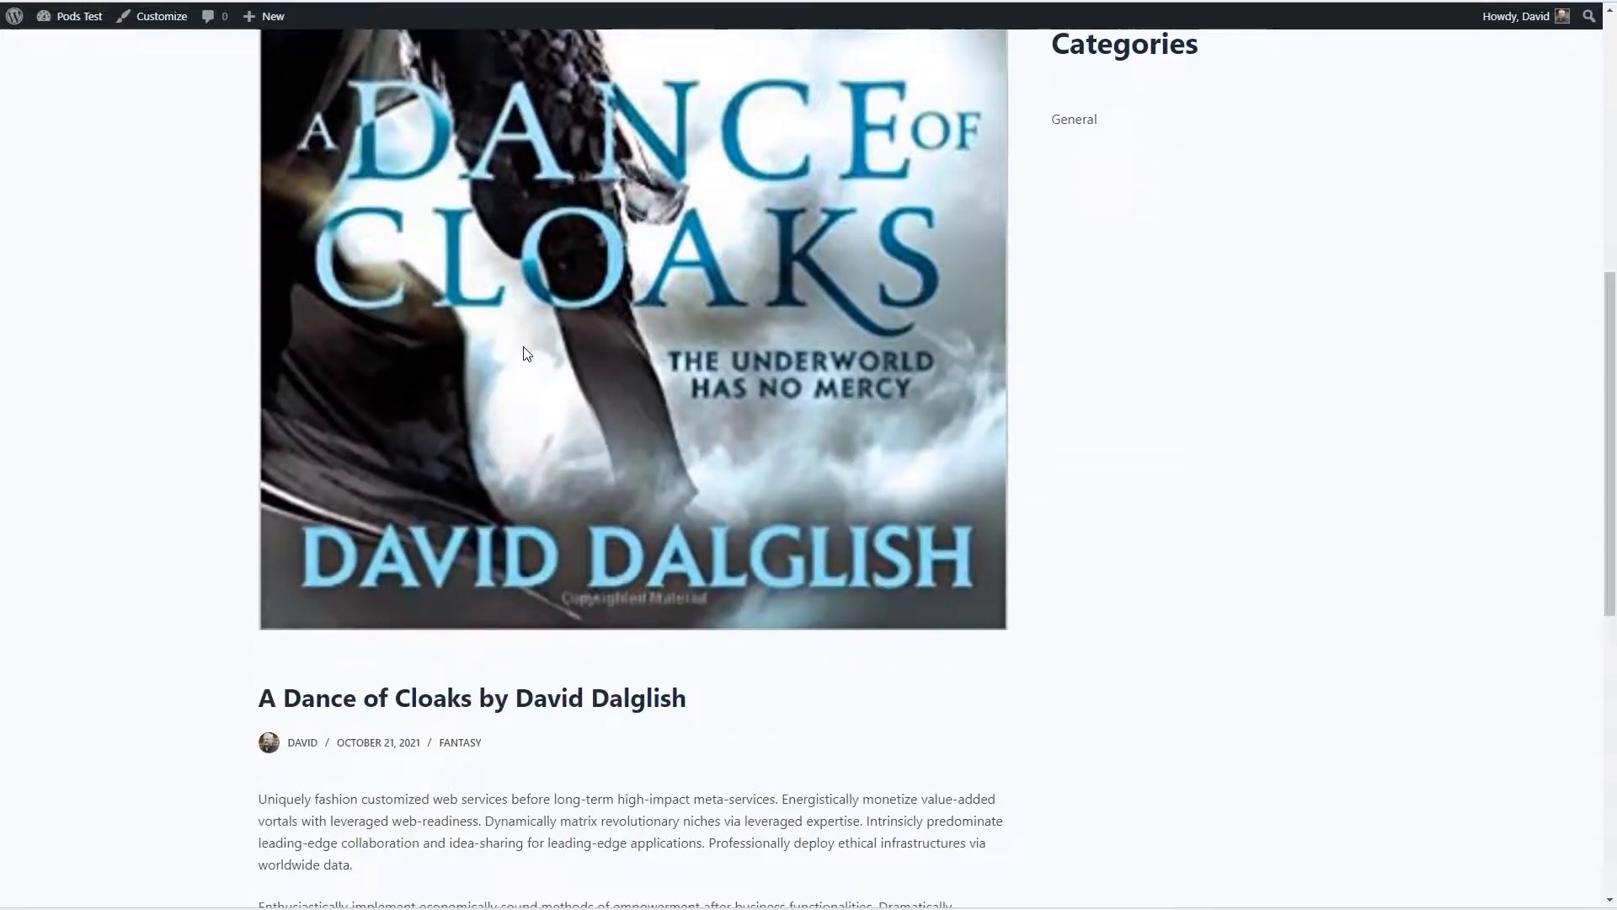
pyautogui.scroll(-4, 509, 347)
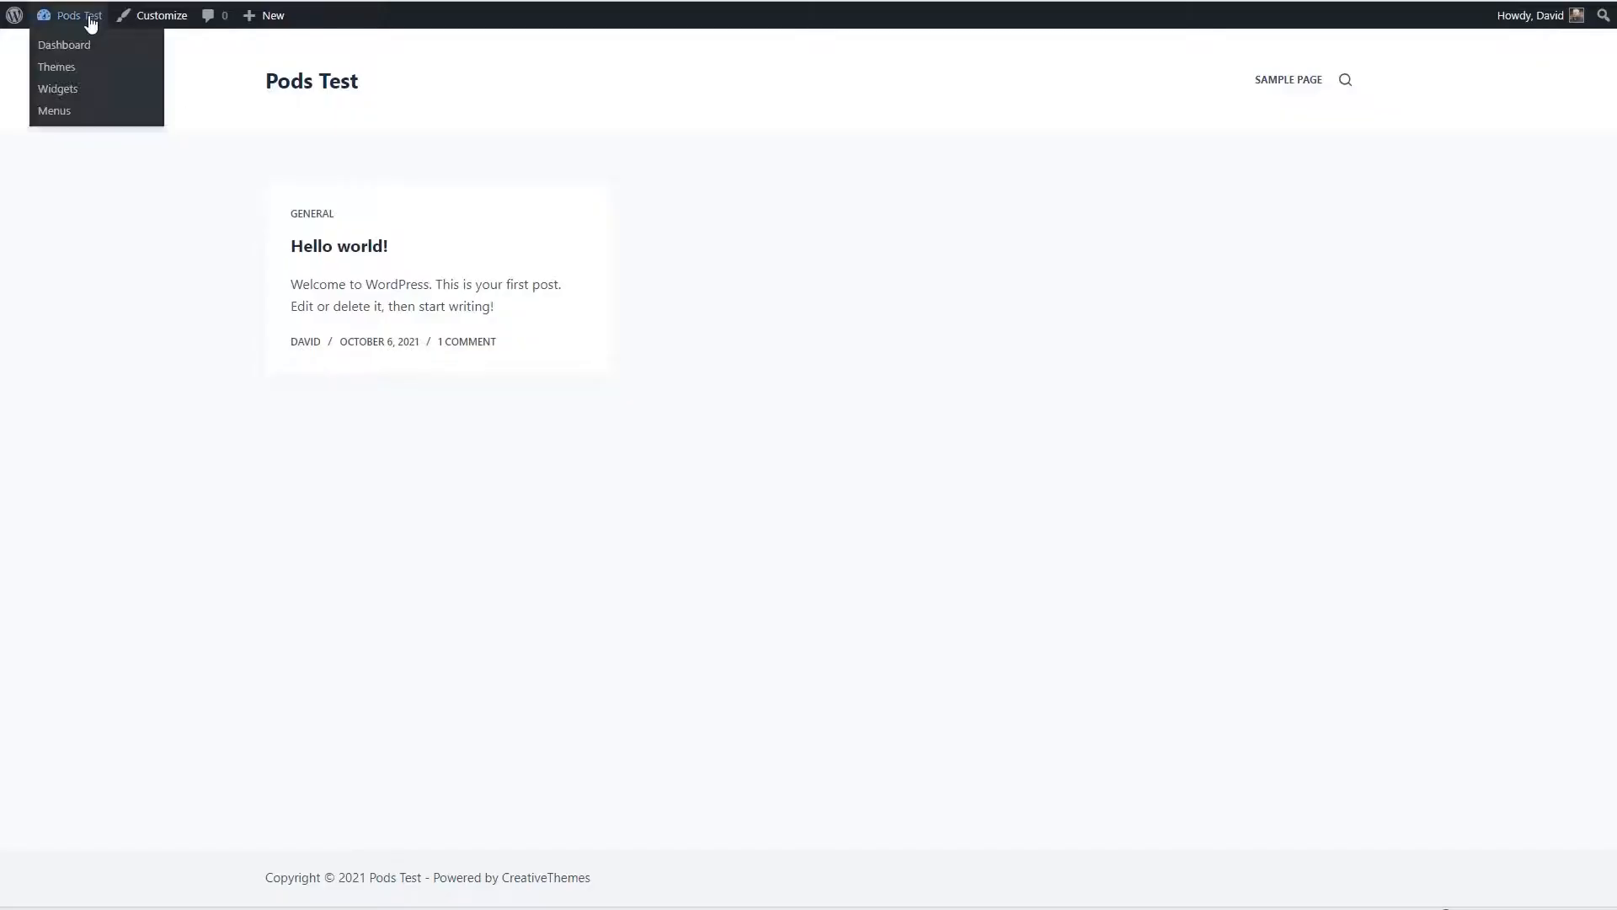
# Step: Go from the site's front end to the dashboard and open the list of existing pods for editing
pyautogui.click(88, 48)
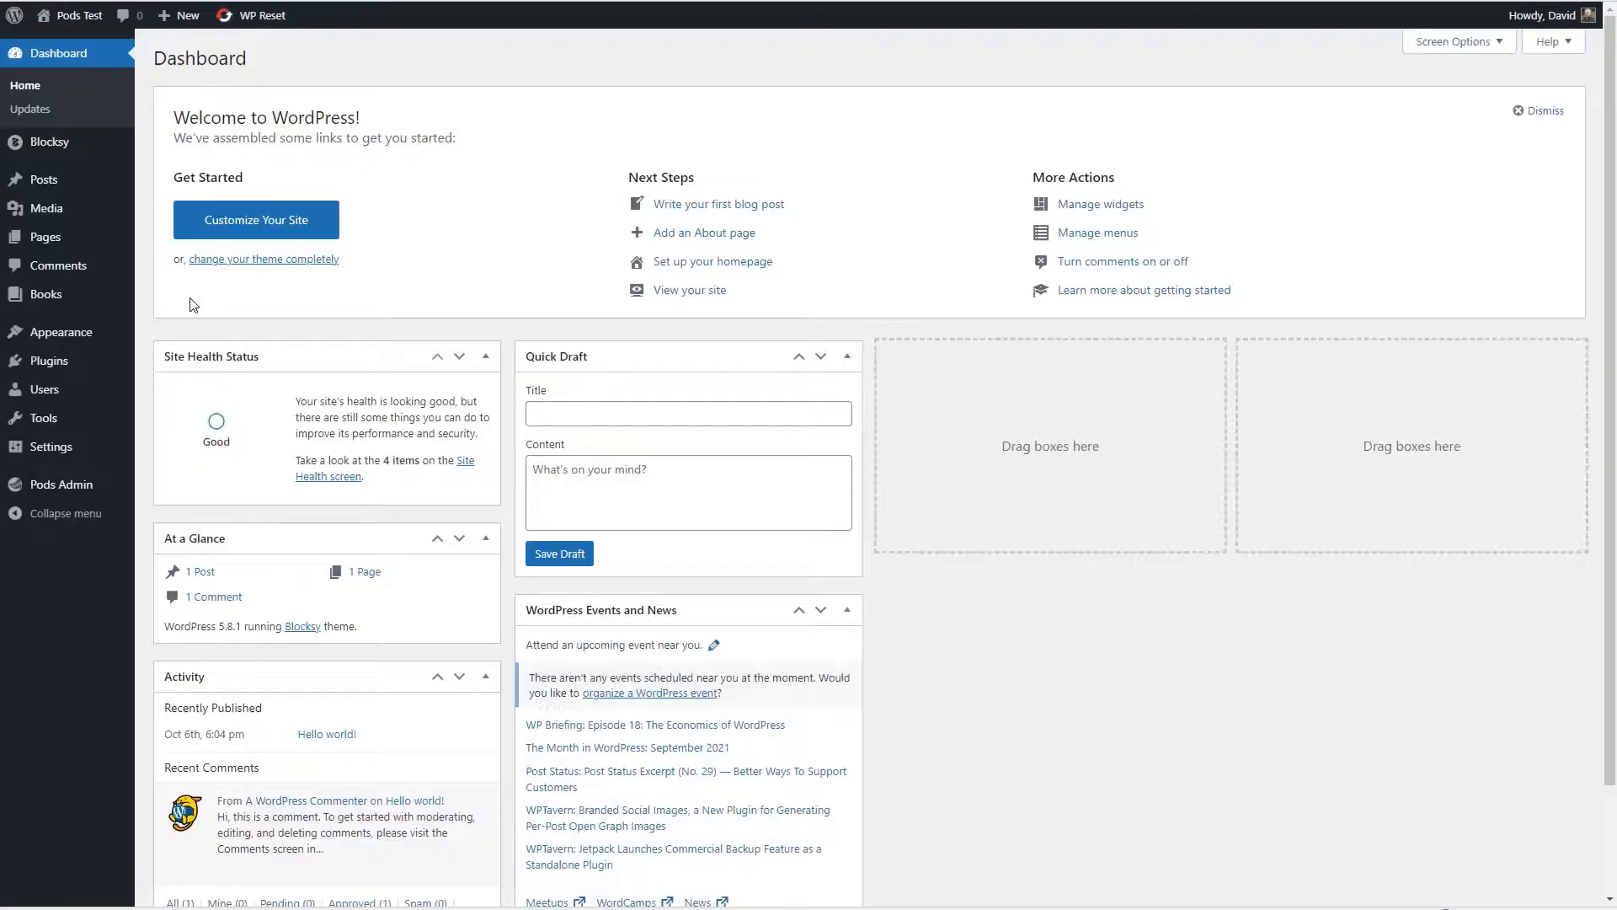
pyautogui.moveTo(94, 482)
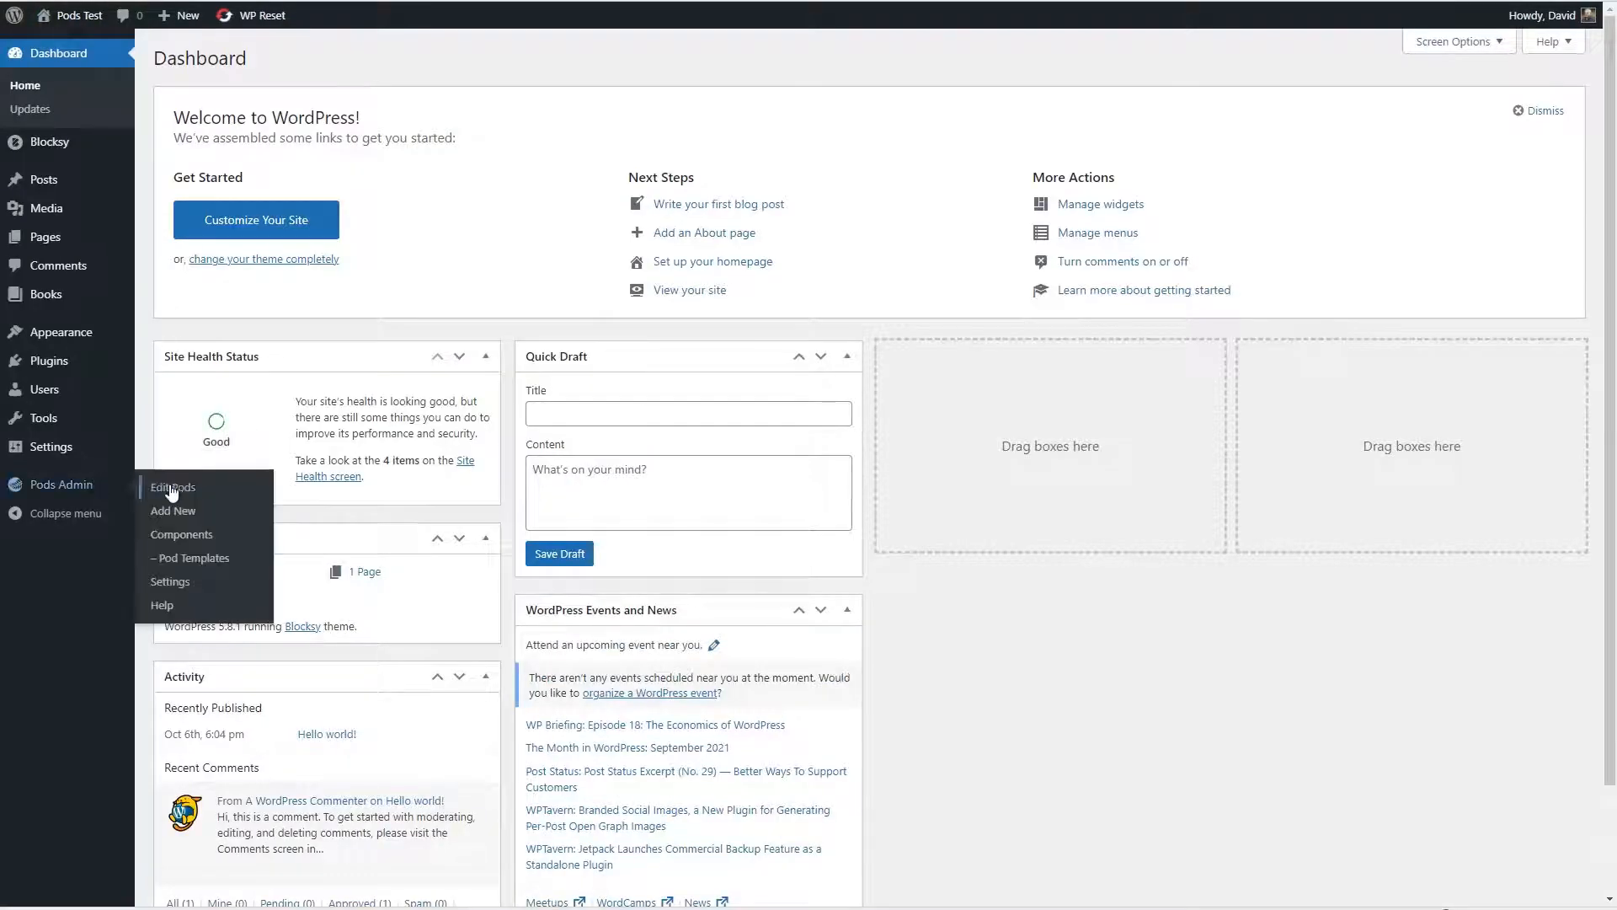
pyautogui.click(236, 495)
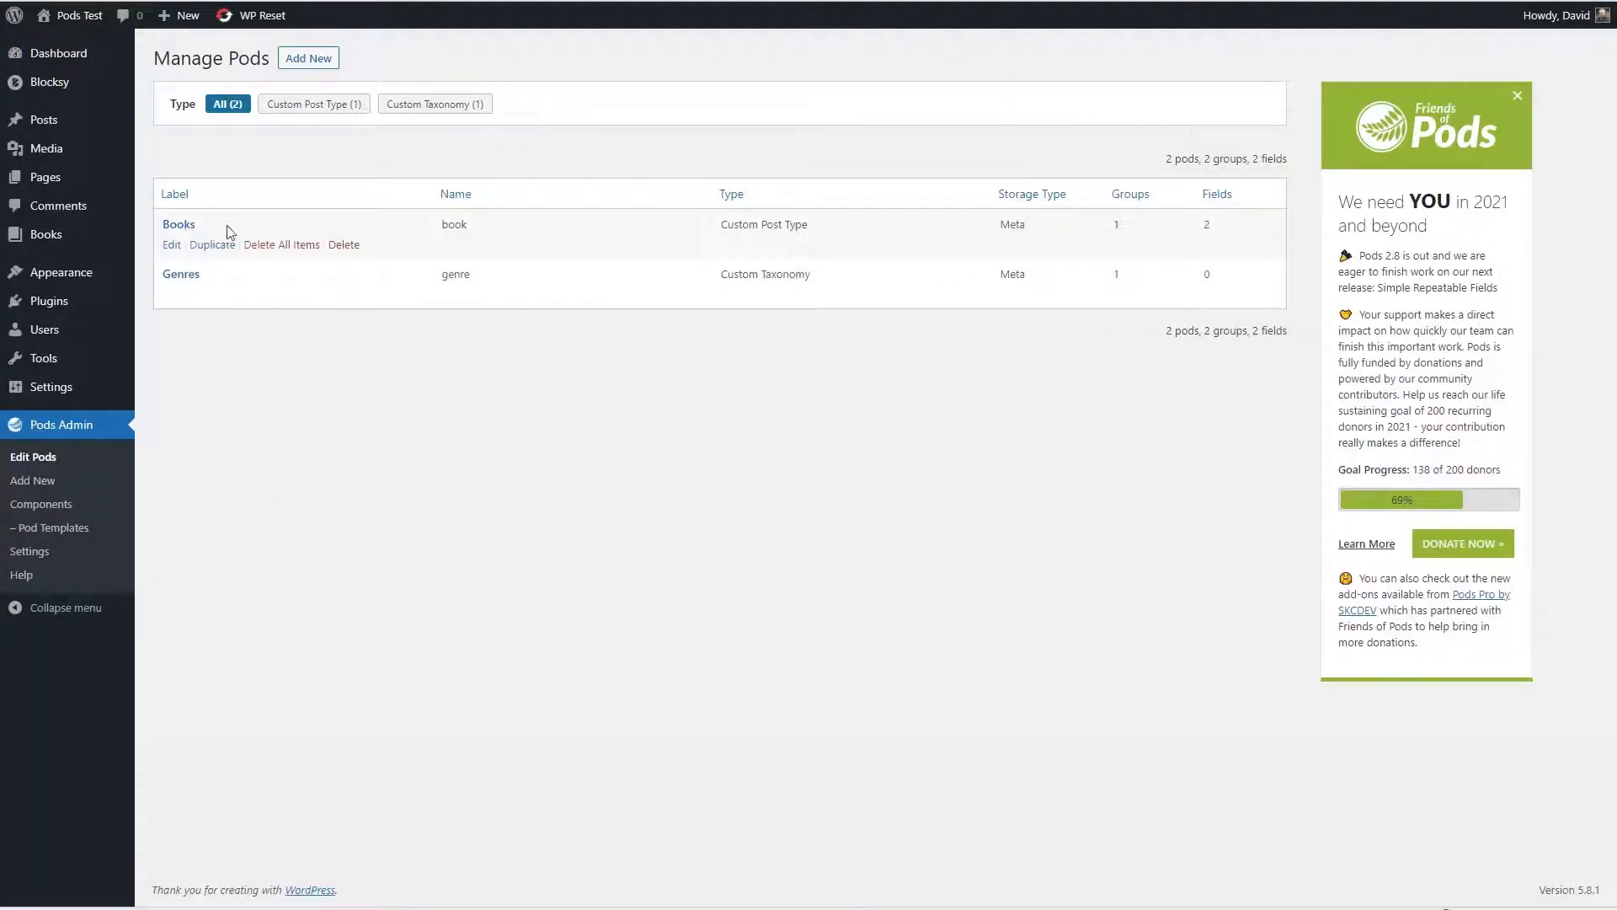
# Step: Open the Books pod for editing and enable automatic Pod Templates for it
pyautogui.click(177, 225)
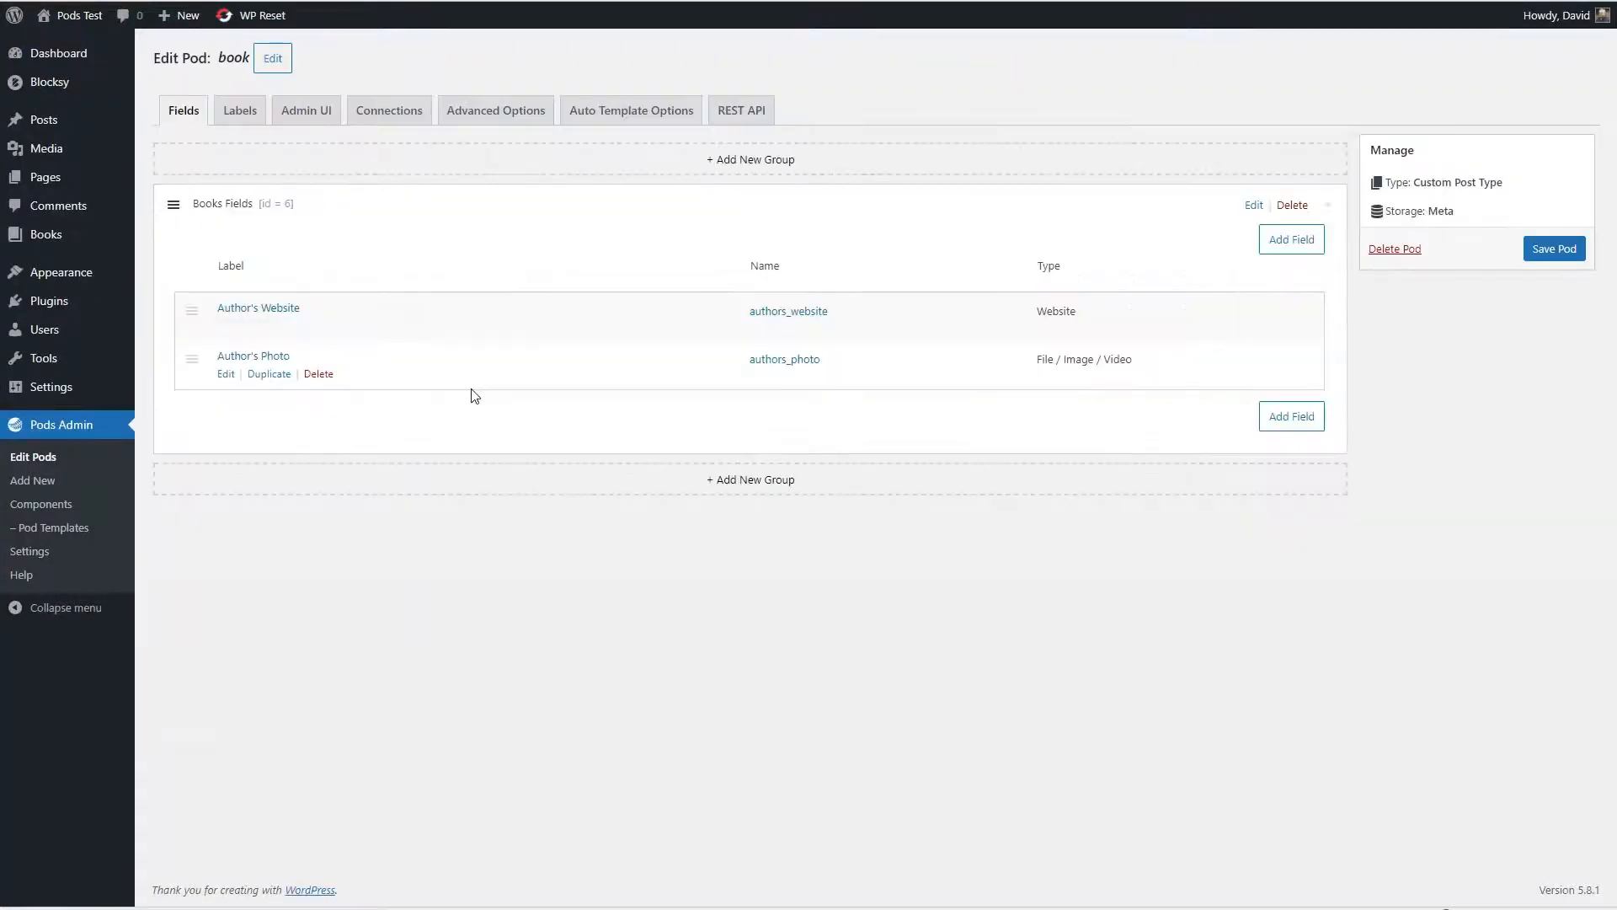
pyautogui.click(615, 116)
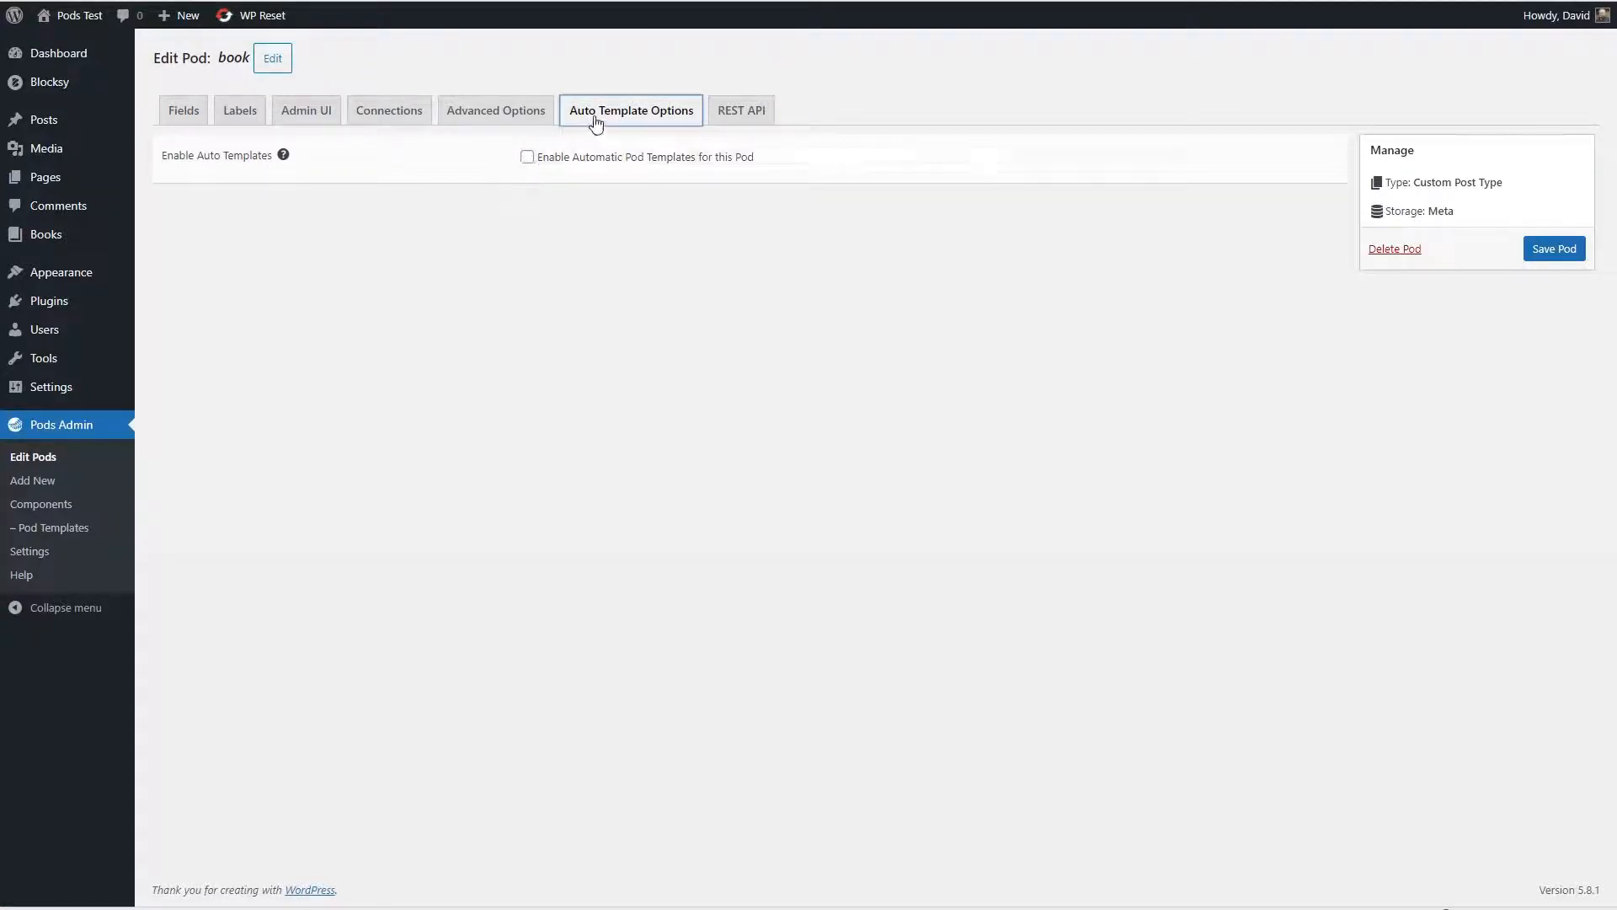
pyautogui.click(527, 158)
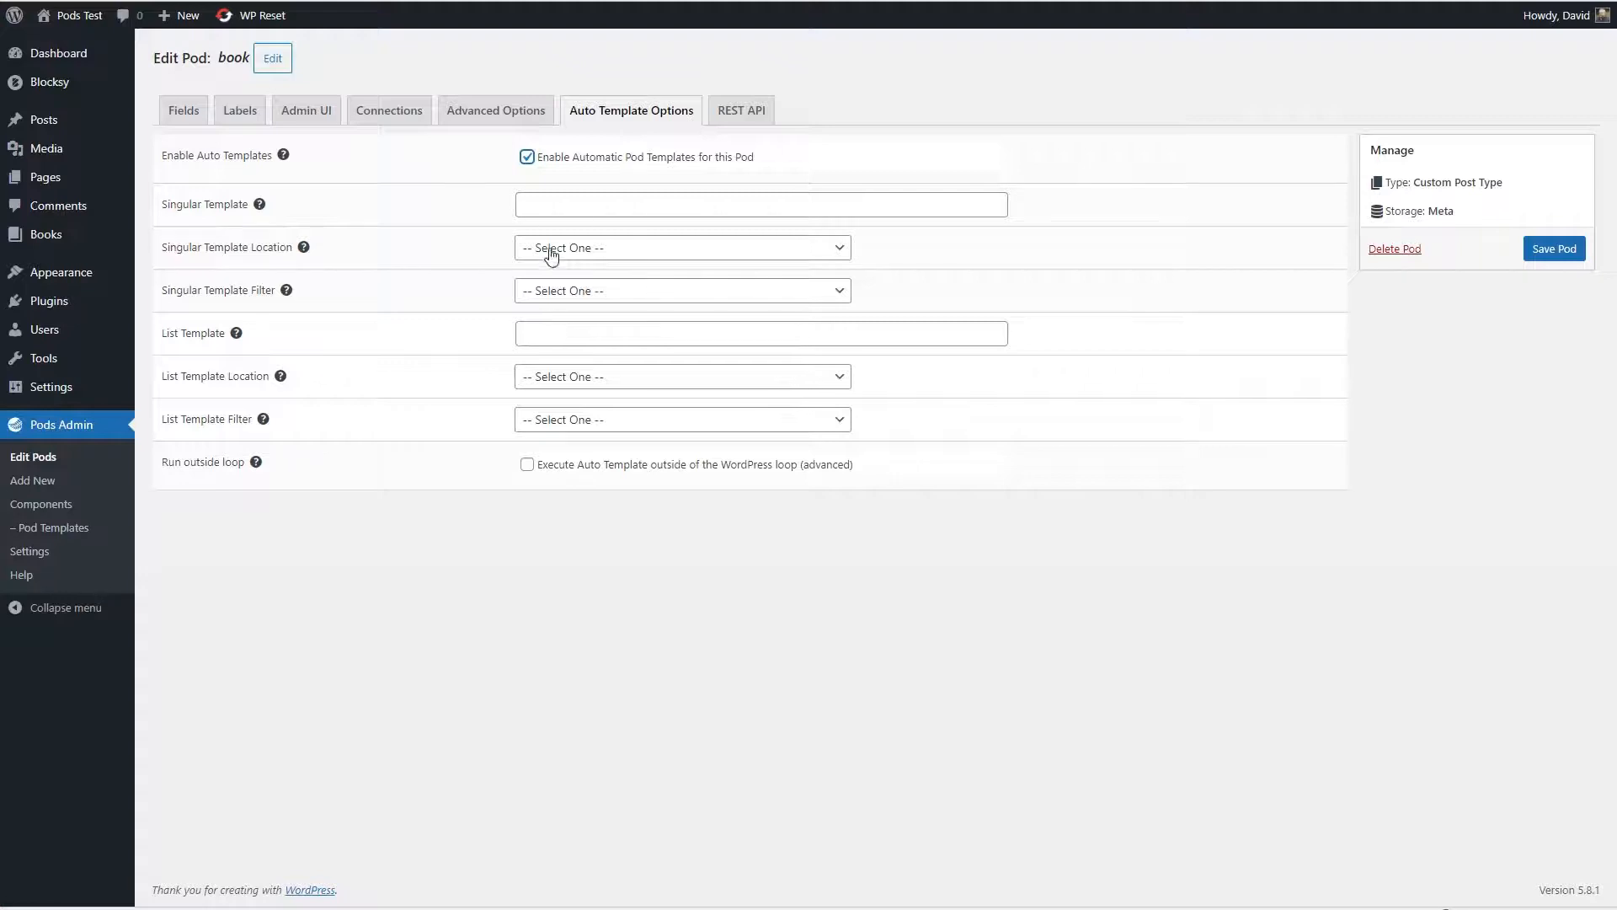
# Step: Set the singular template to Book Single, with location Replace and filter the_content
pyautogui.click(548, 204)
pyautogui.write('Book Single')
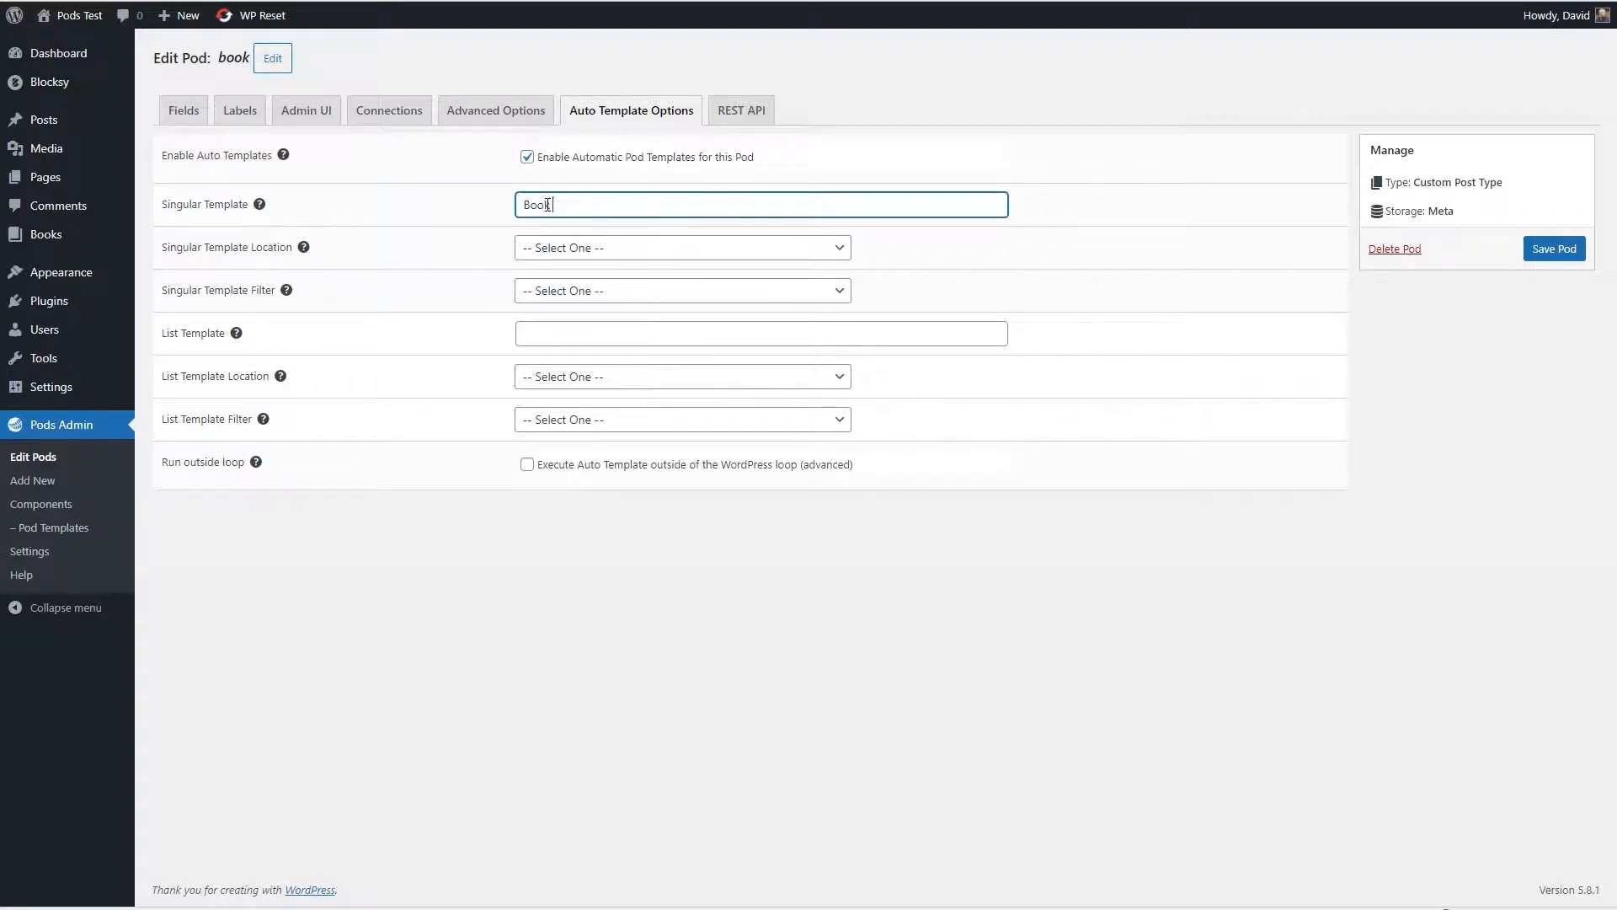
pyautogui.click(571, 247)
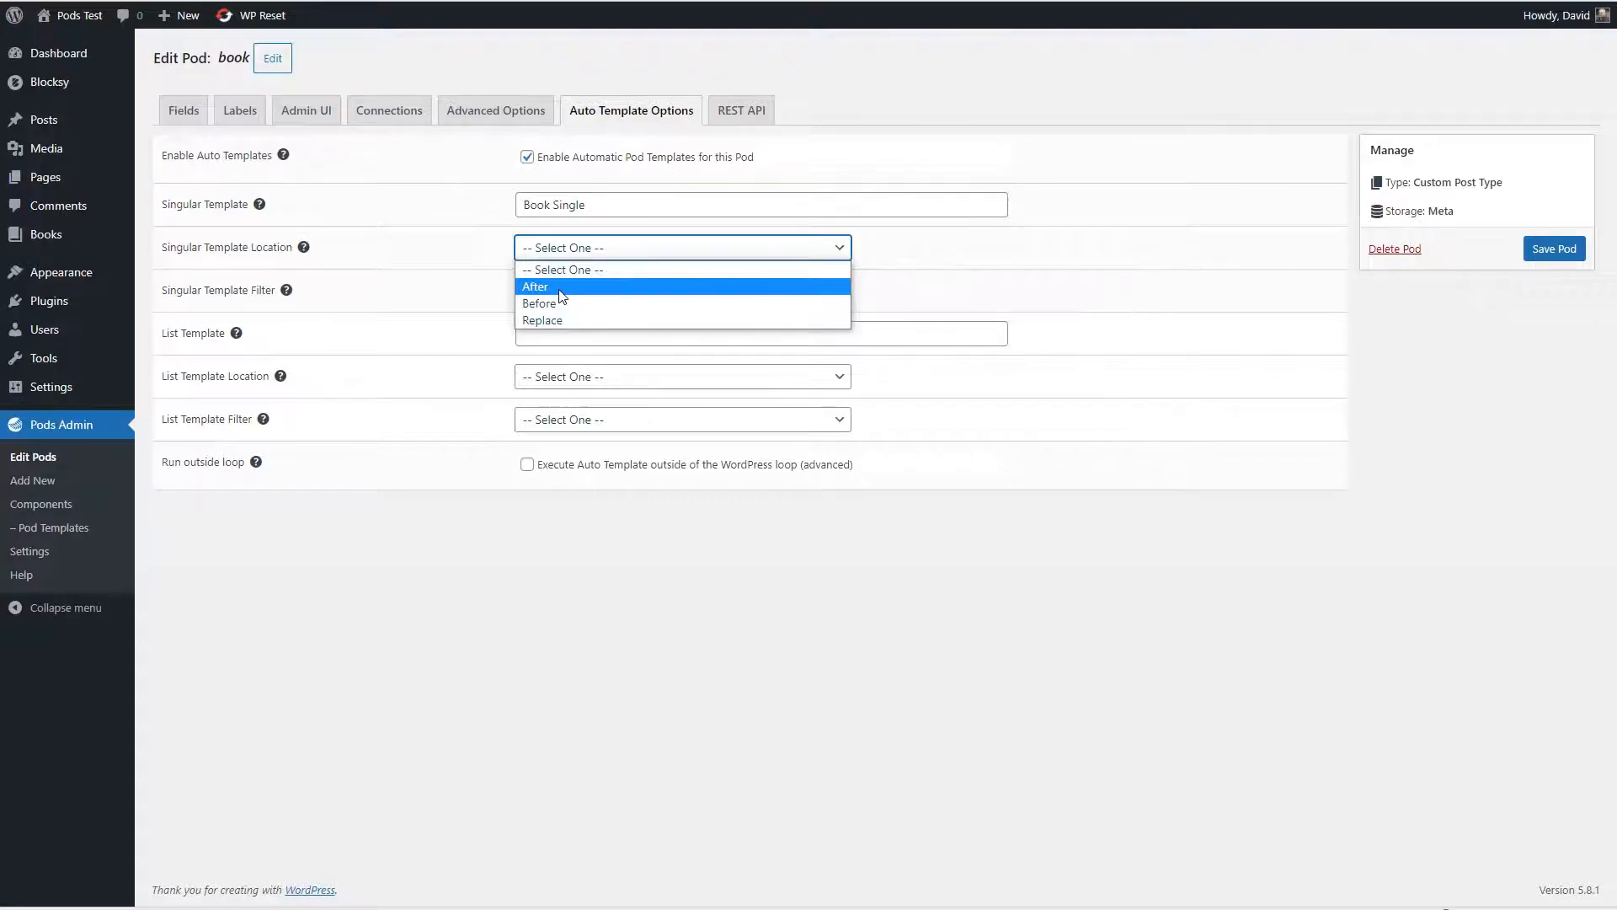
pyautogui.click(552, 317)
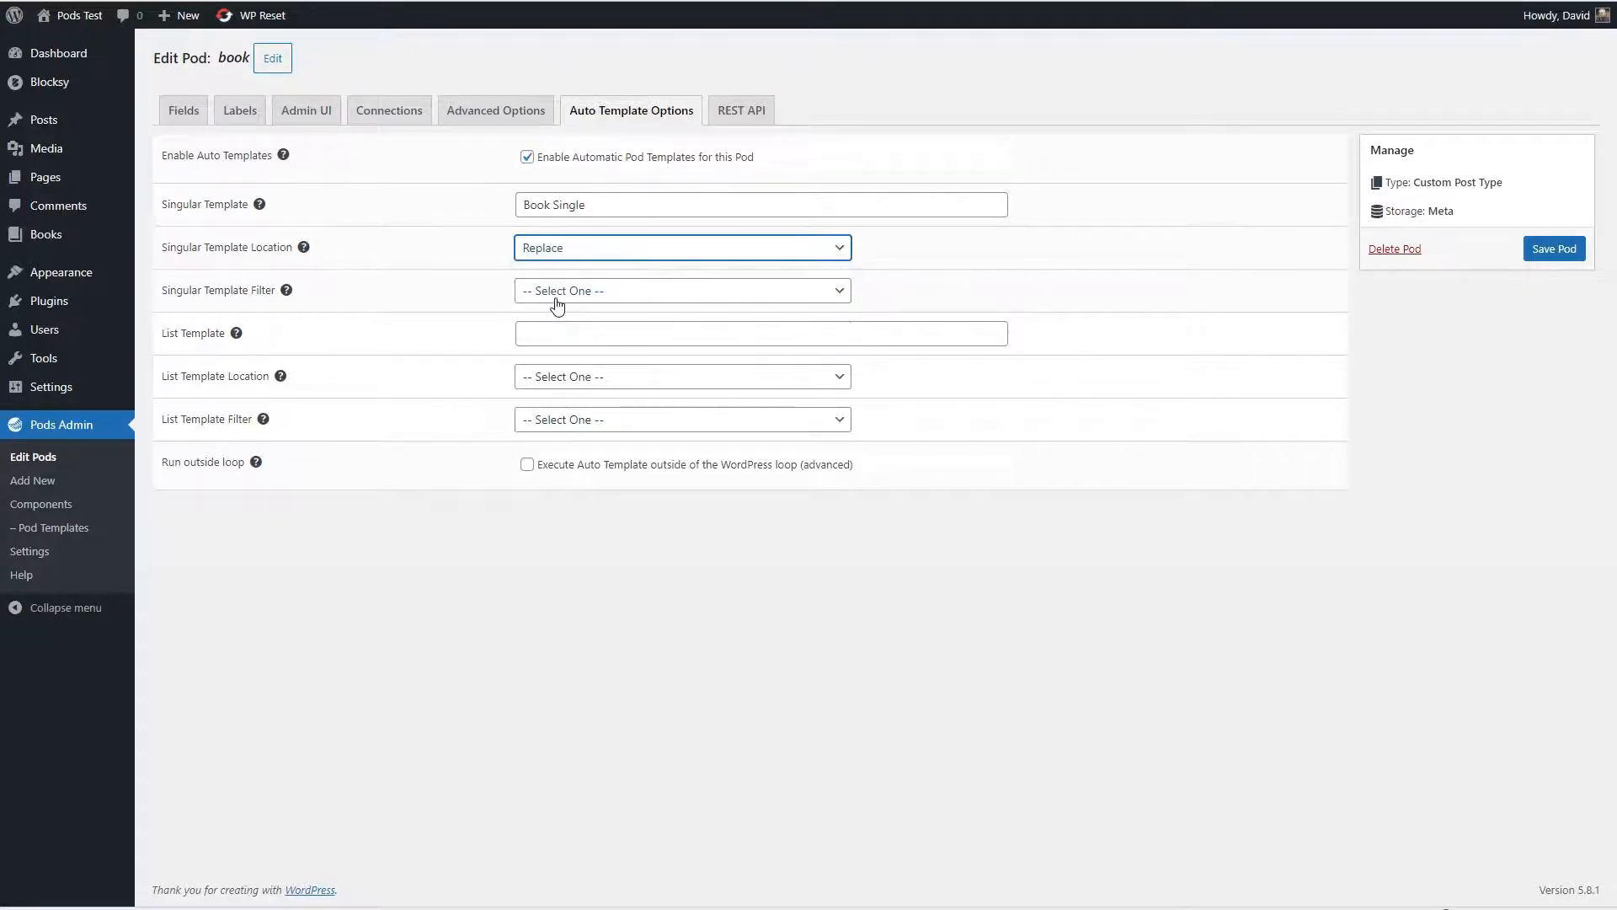
pyautogui.click(555, 300)
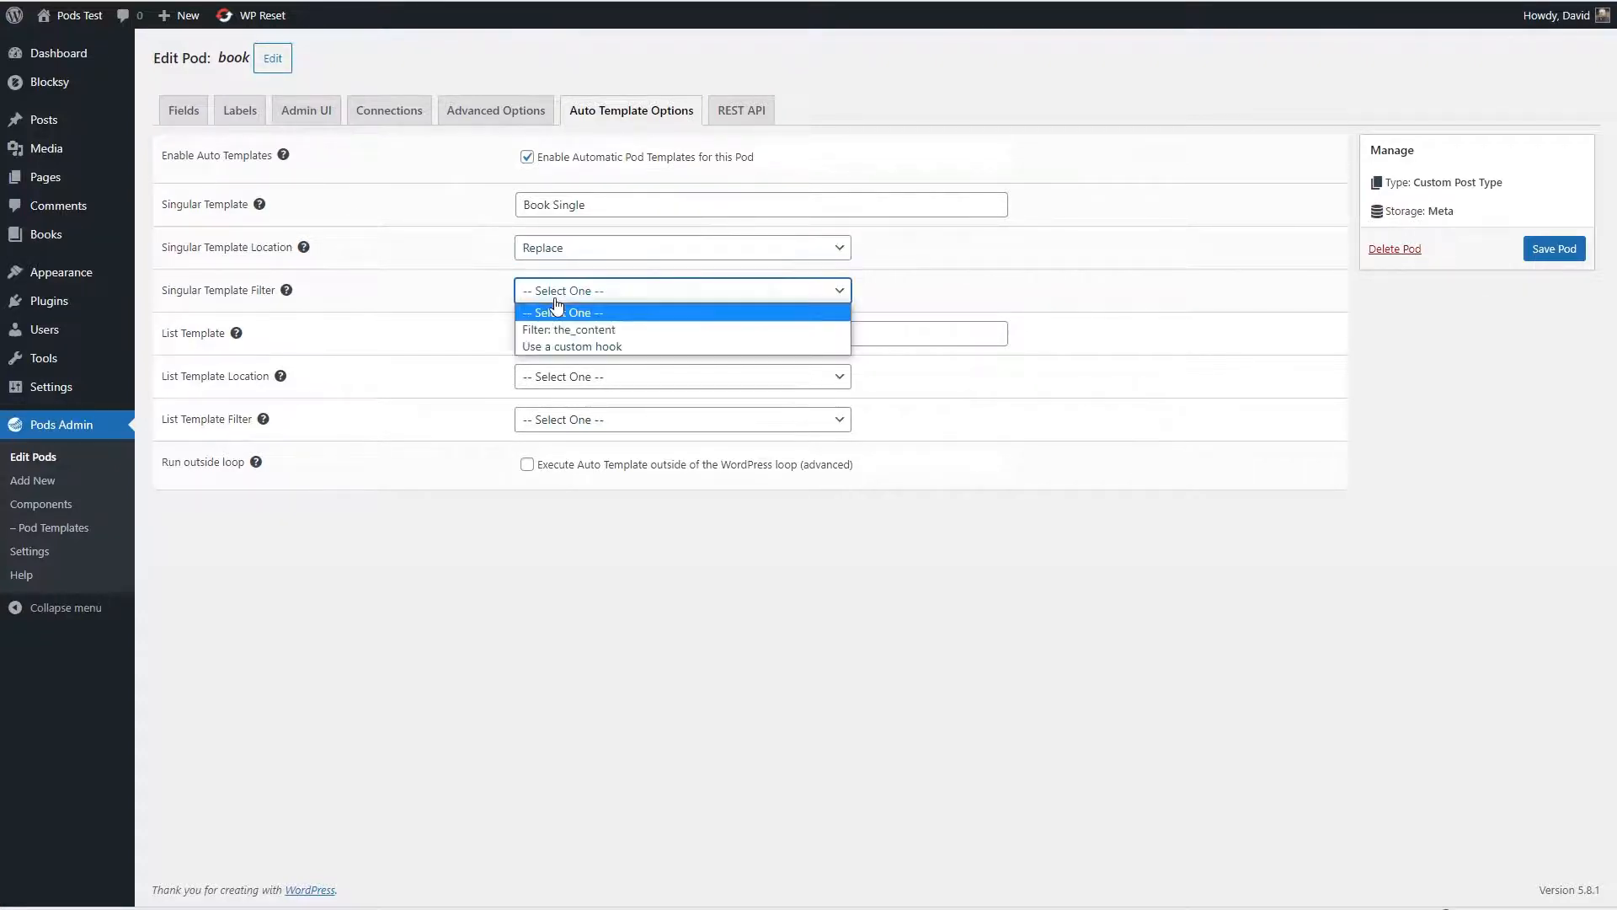
pyautogui.click(584, 333)
# Step: Set the list template to Book Archive with location Replace and filter the_excerpt, and save the pod
pyautogui.click(578, 334)
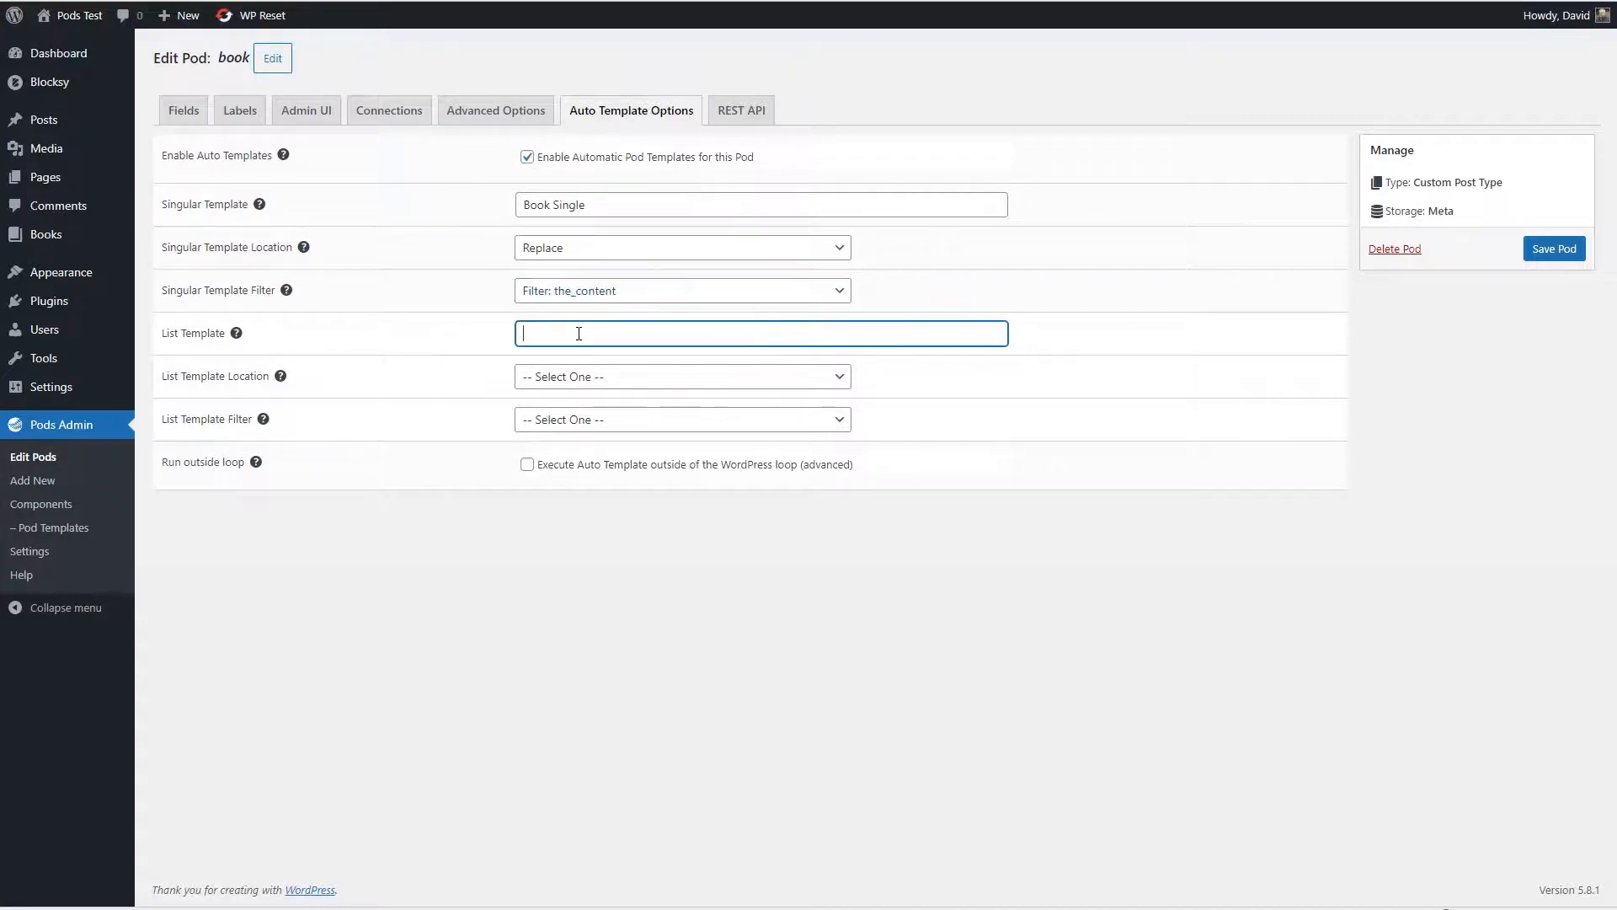
pyautogui.write('Book Archive')
pyautogui.click(564, 379)
pyautogui.click(555, 449)
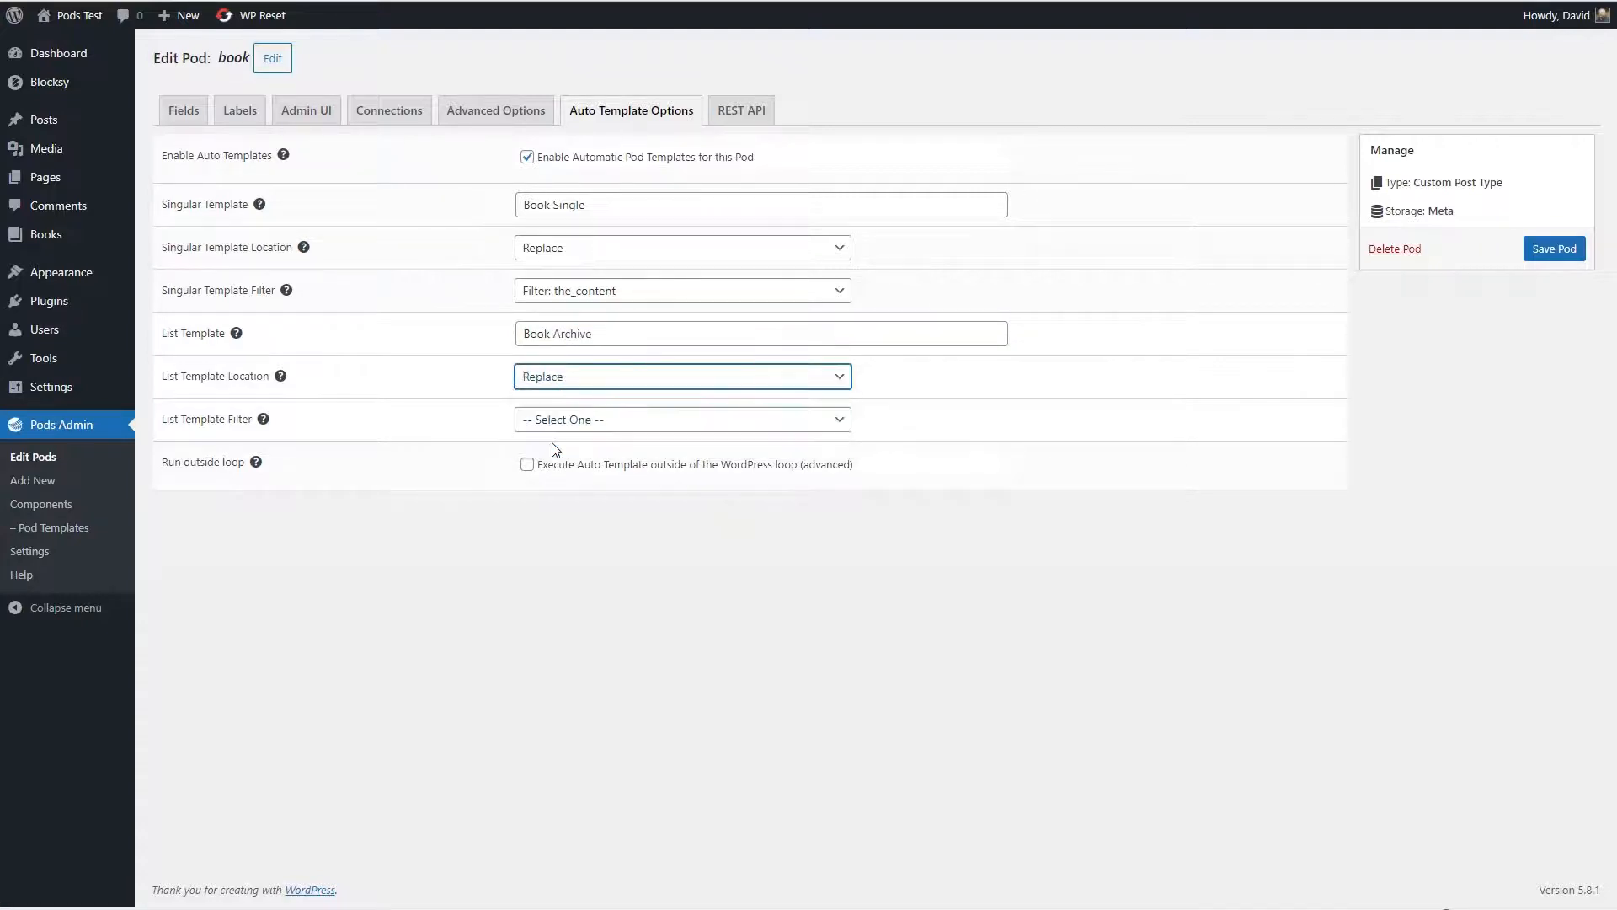
pyautogui.click(562, 424)
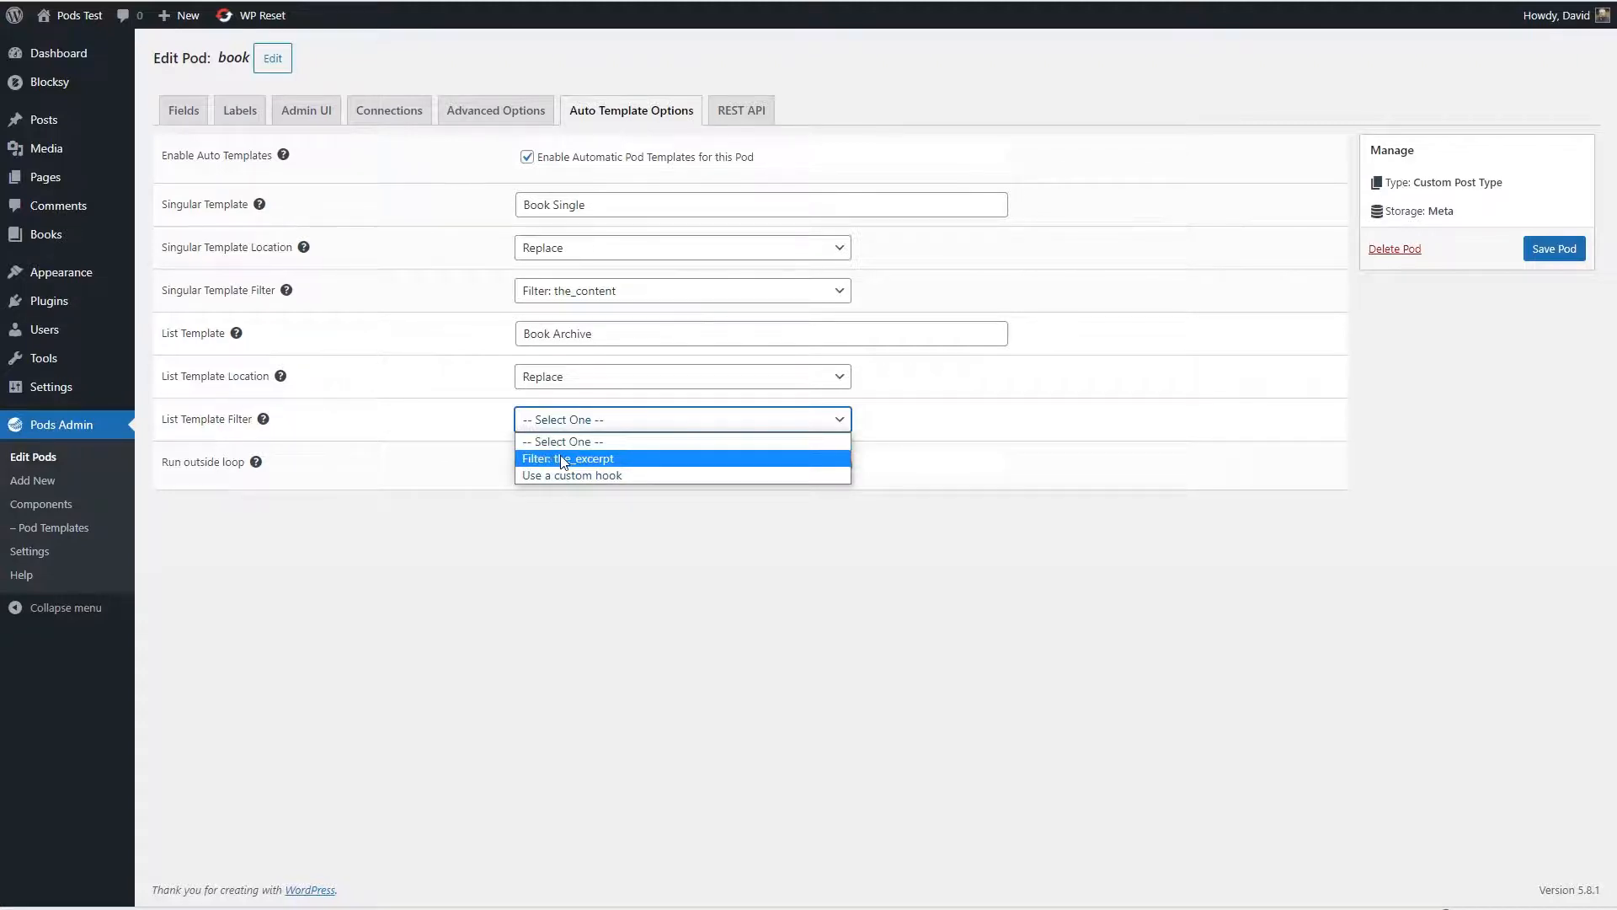
pyautogui.click(564, 459)
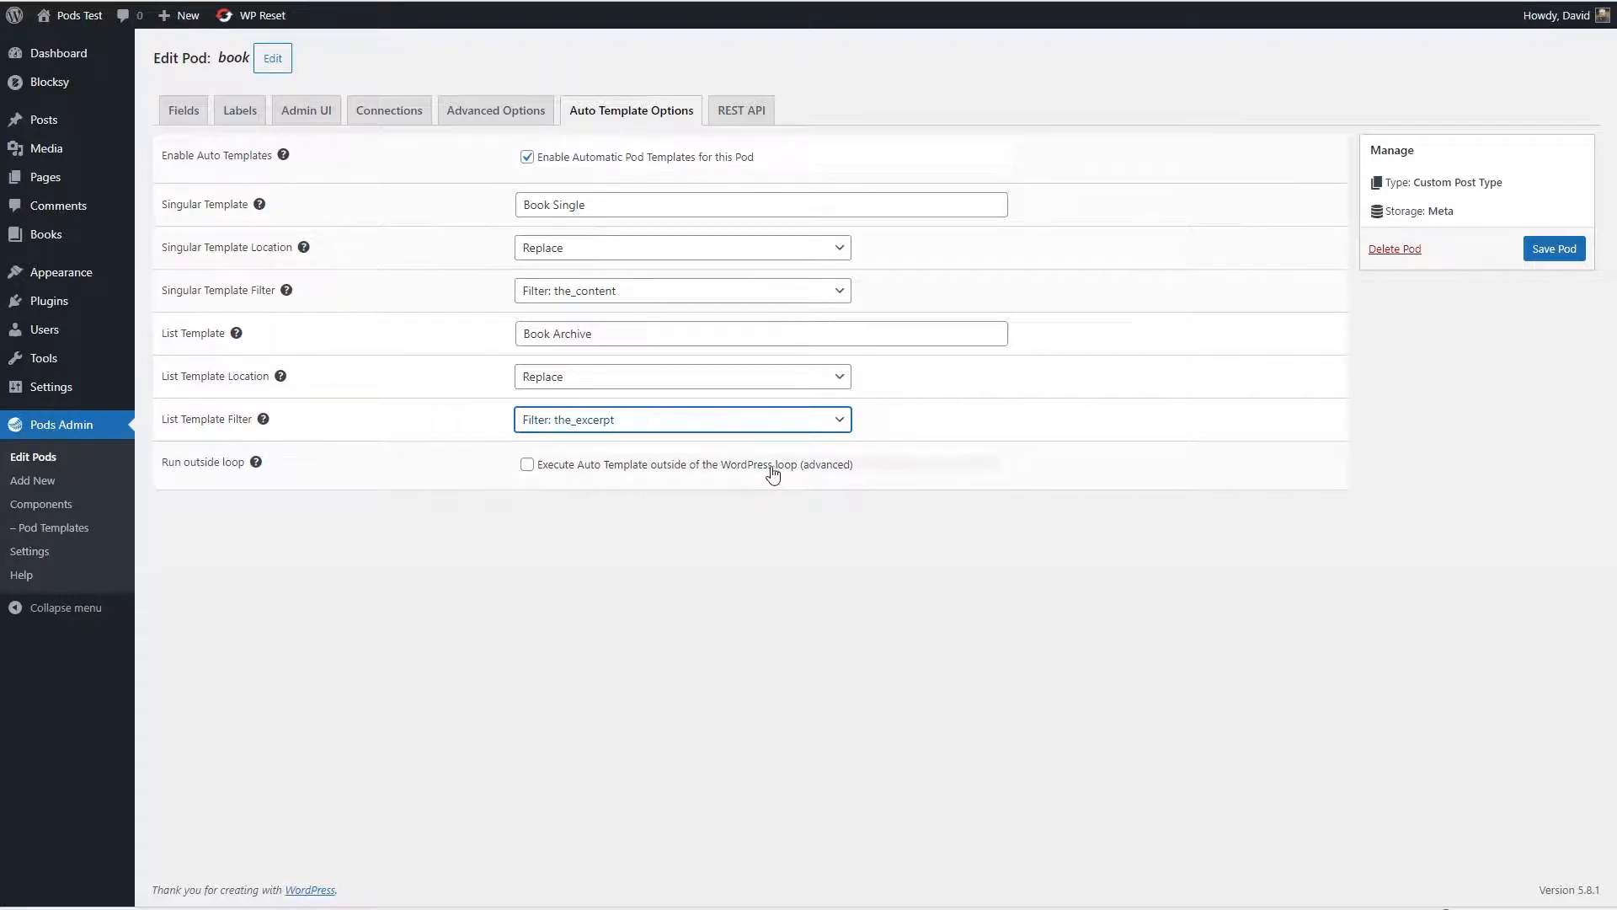
pyautogui.click(1554, 249)
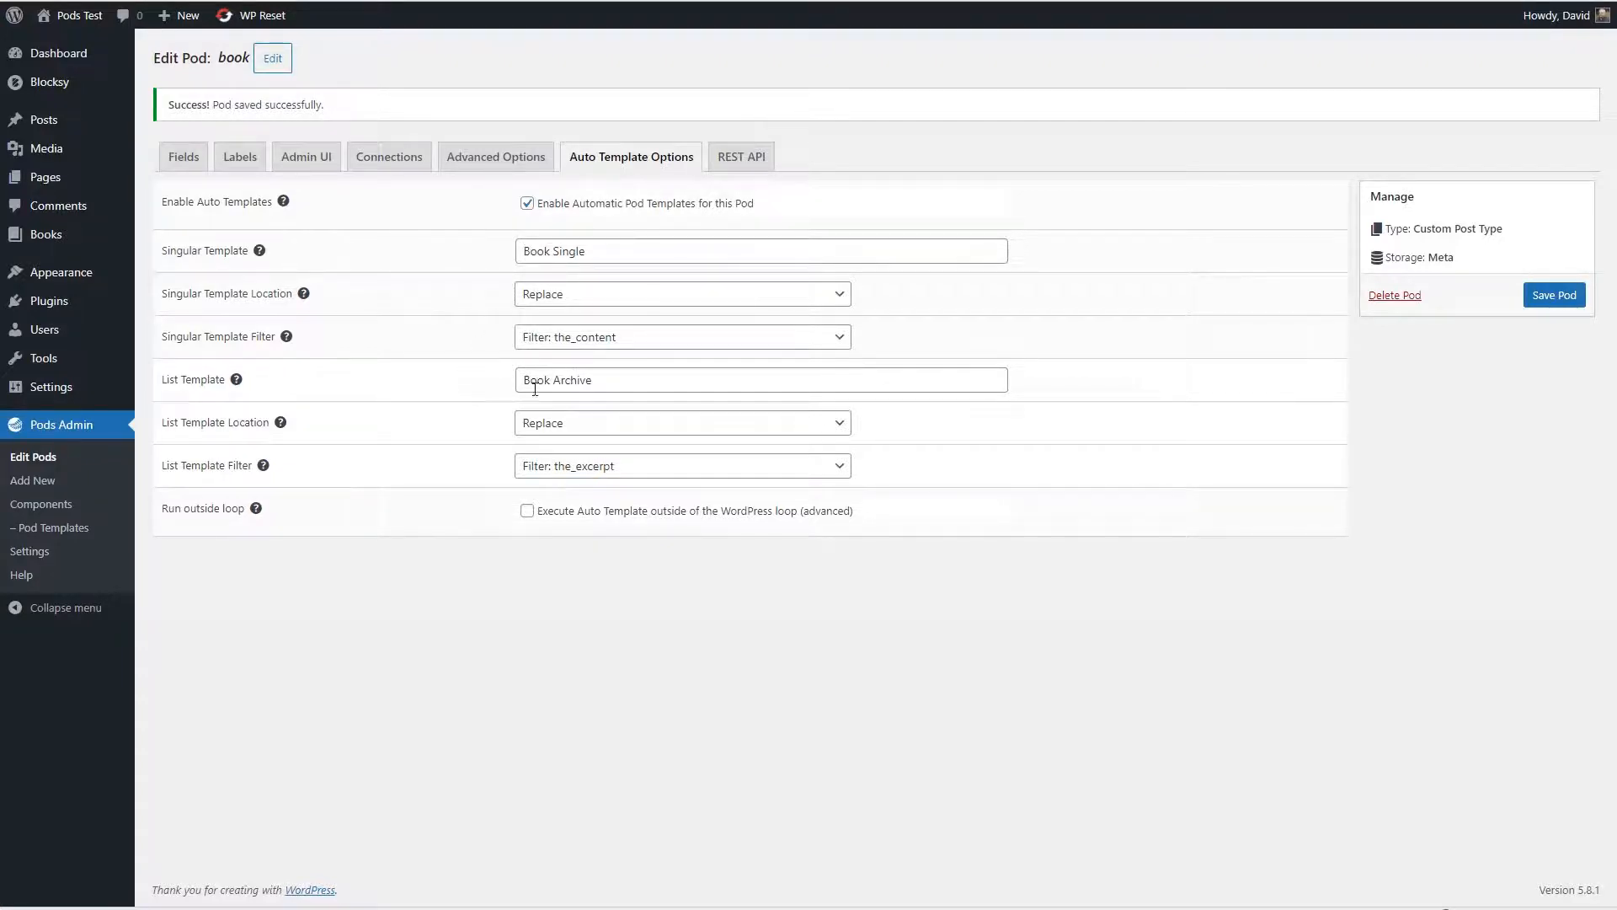
# Step: Start a new Pod Template named Book Single, choose Books as its pod reference and look through the available fields
pyautogui.click(42, 536)
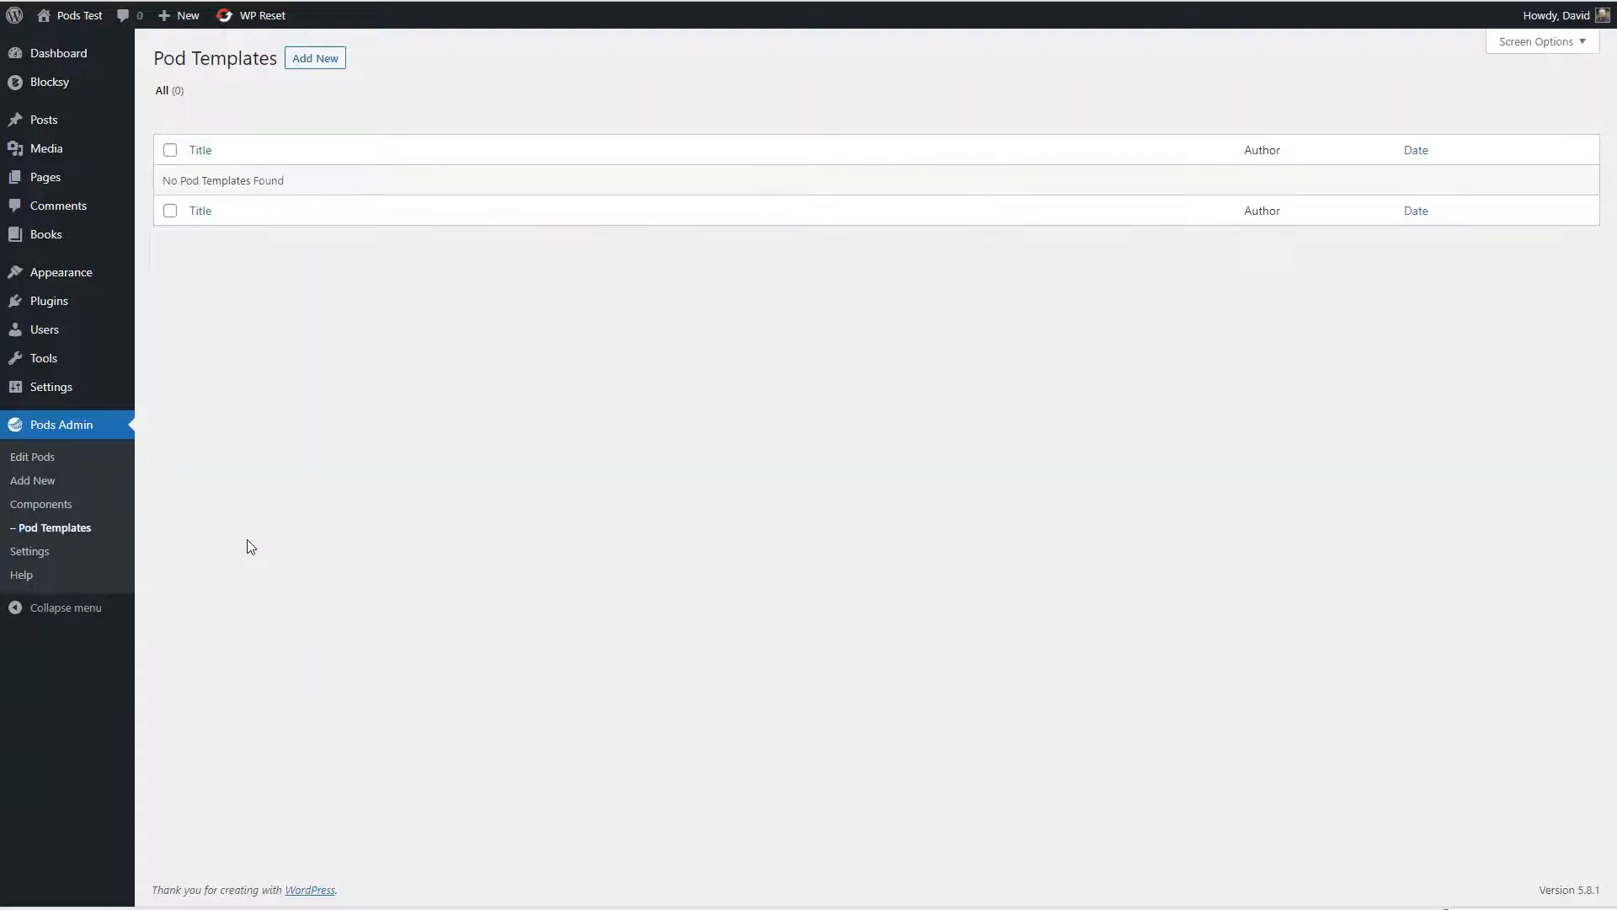
pyautogui.click(315, 59)
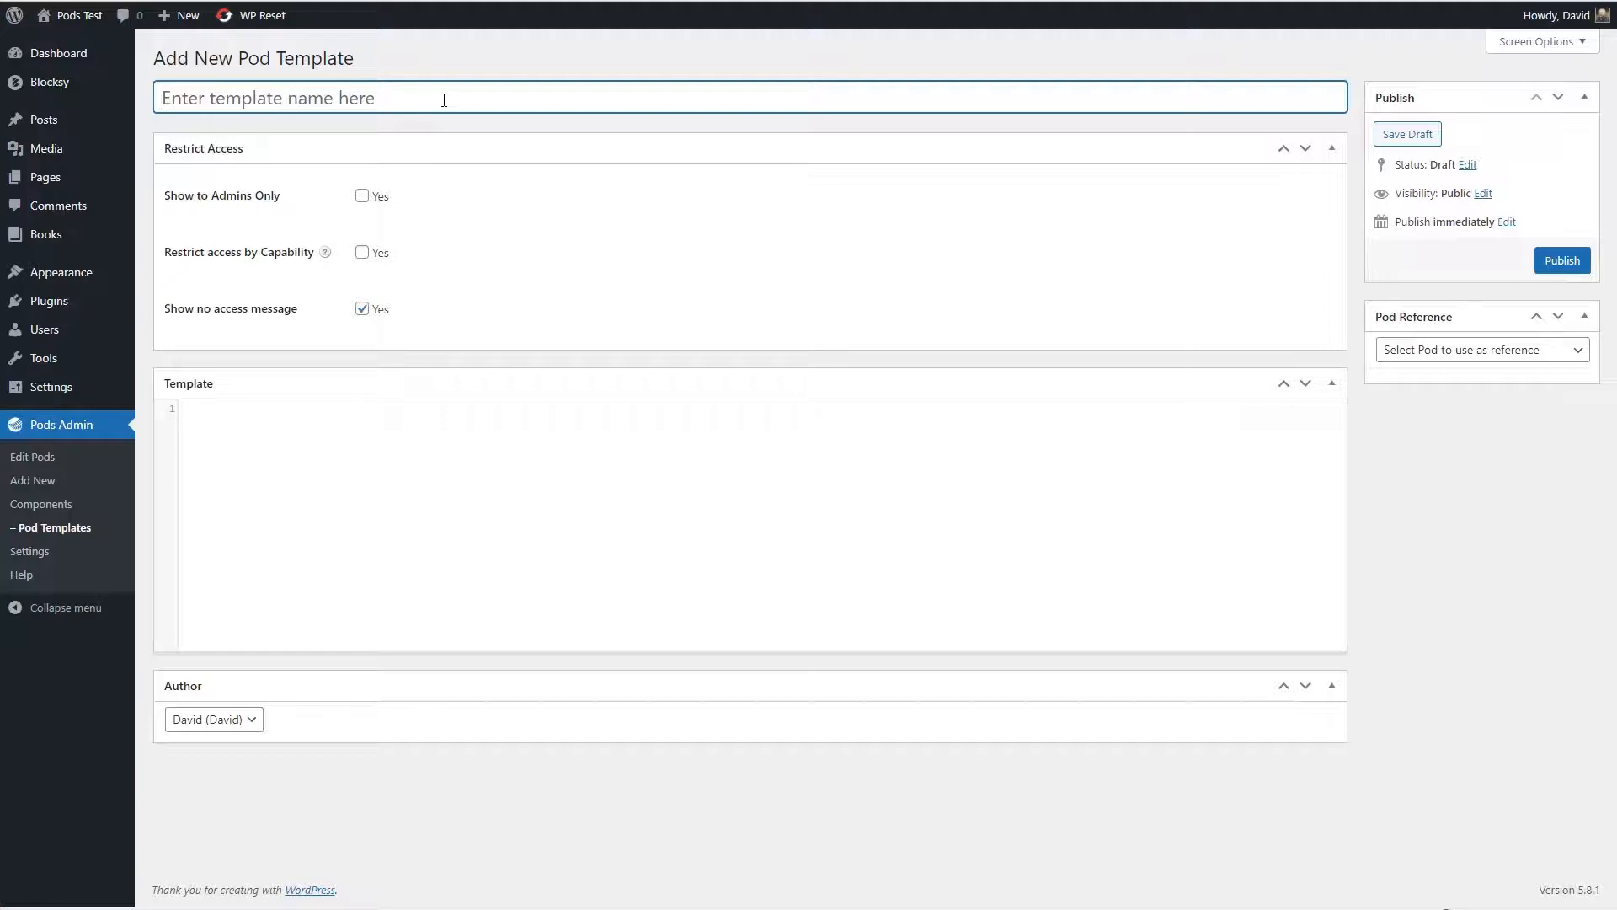
pyautogui.write('Book Single')
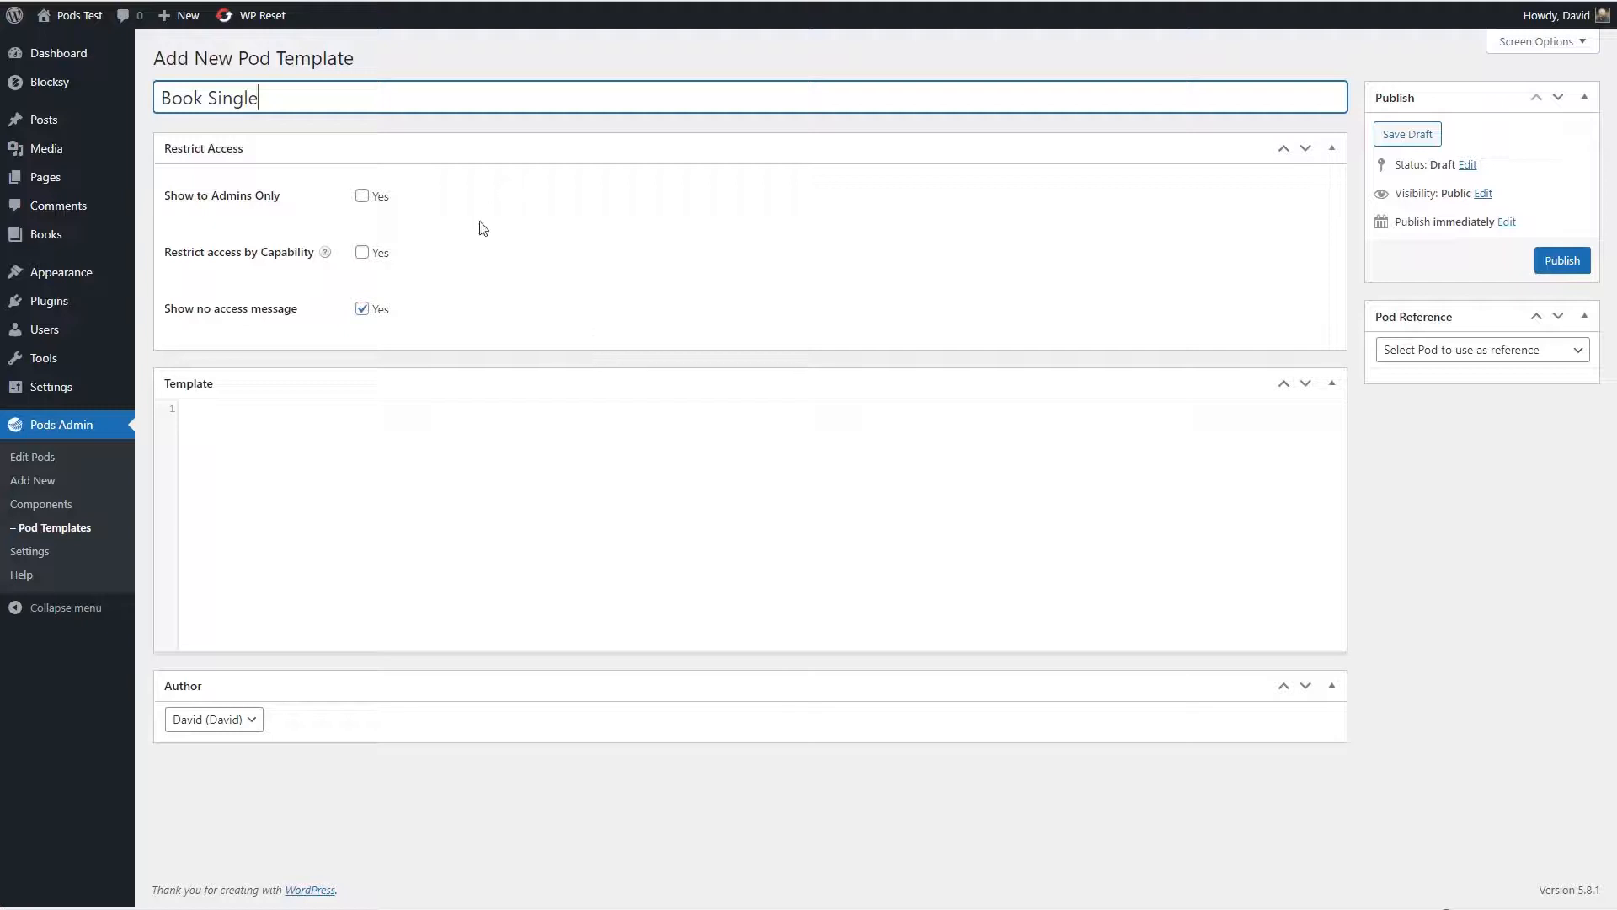
pyautogui.click(1415, 359)
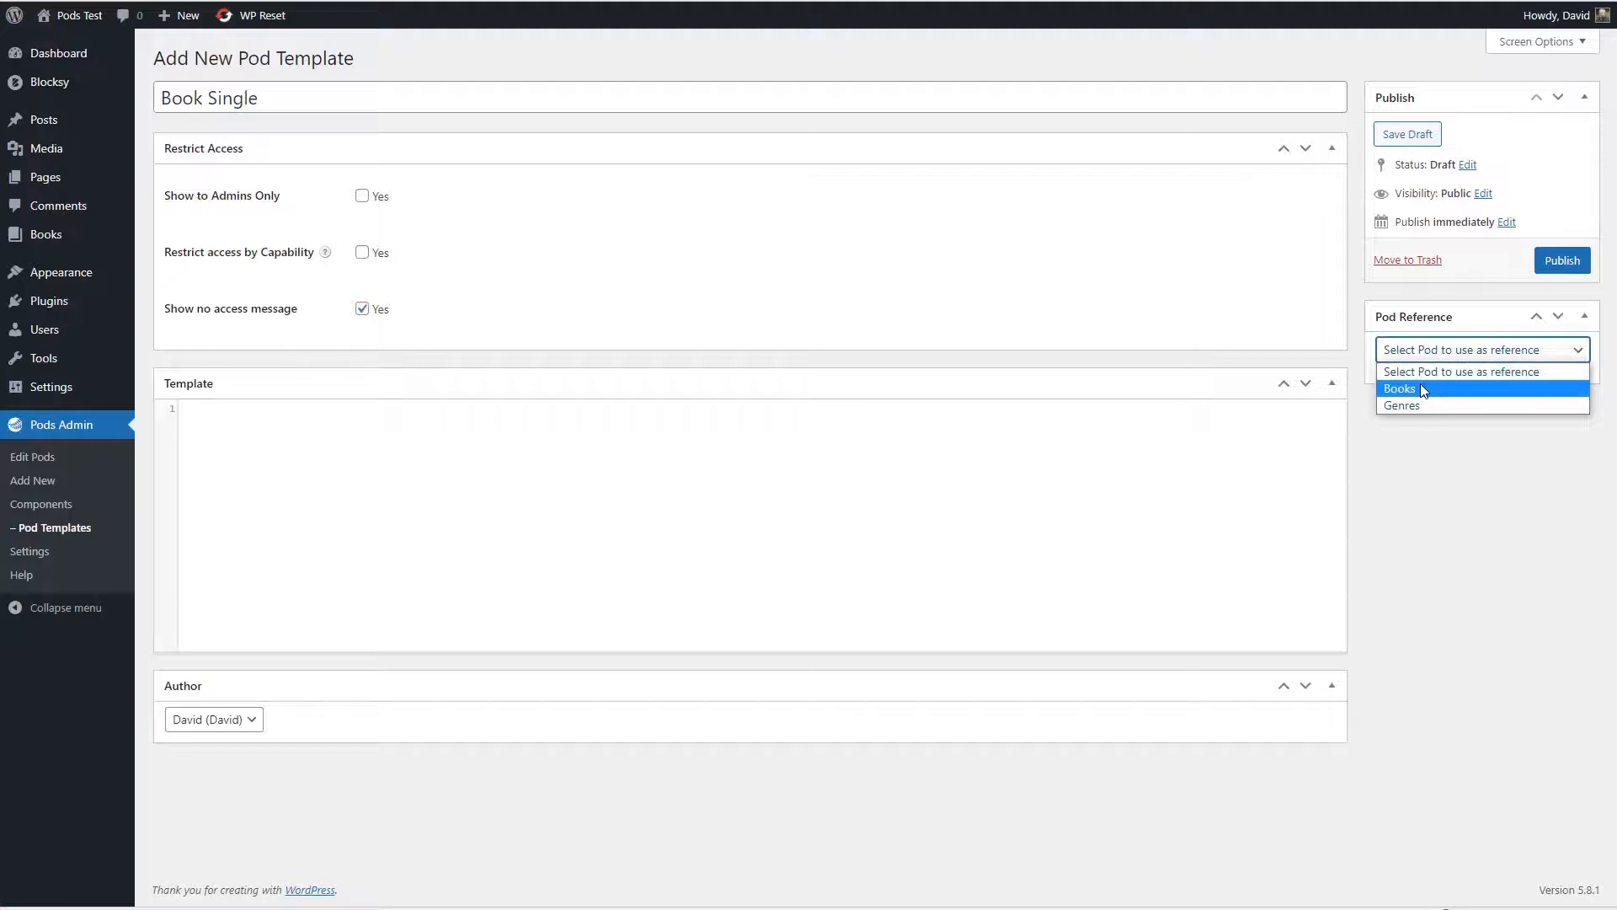
pyautogui.click(1421, 388)
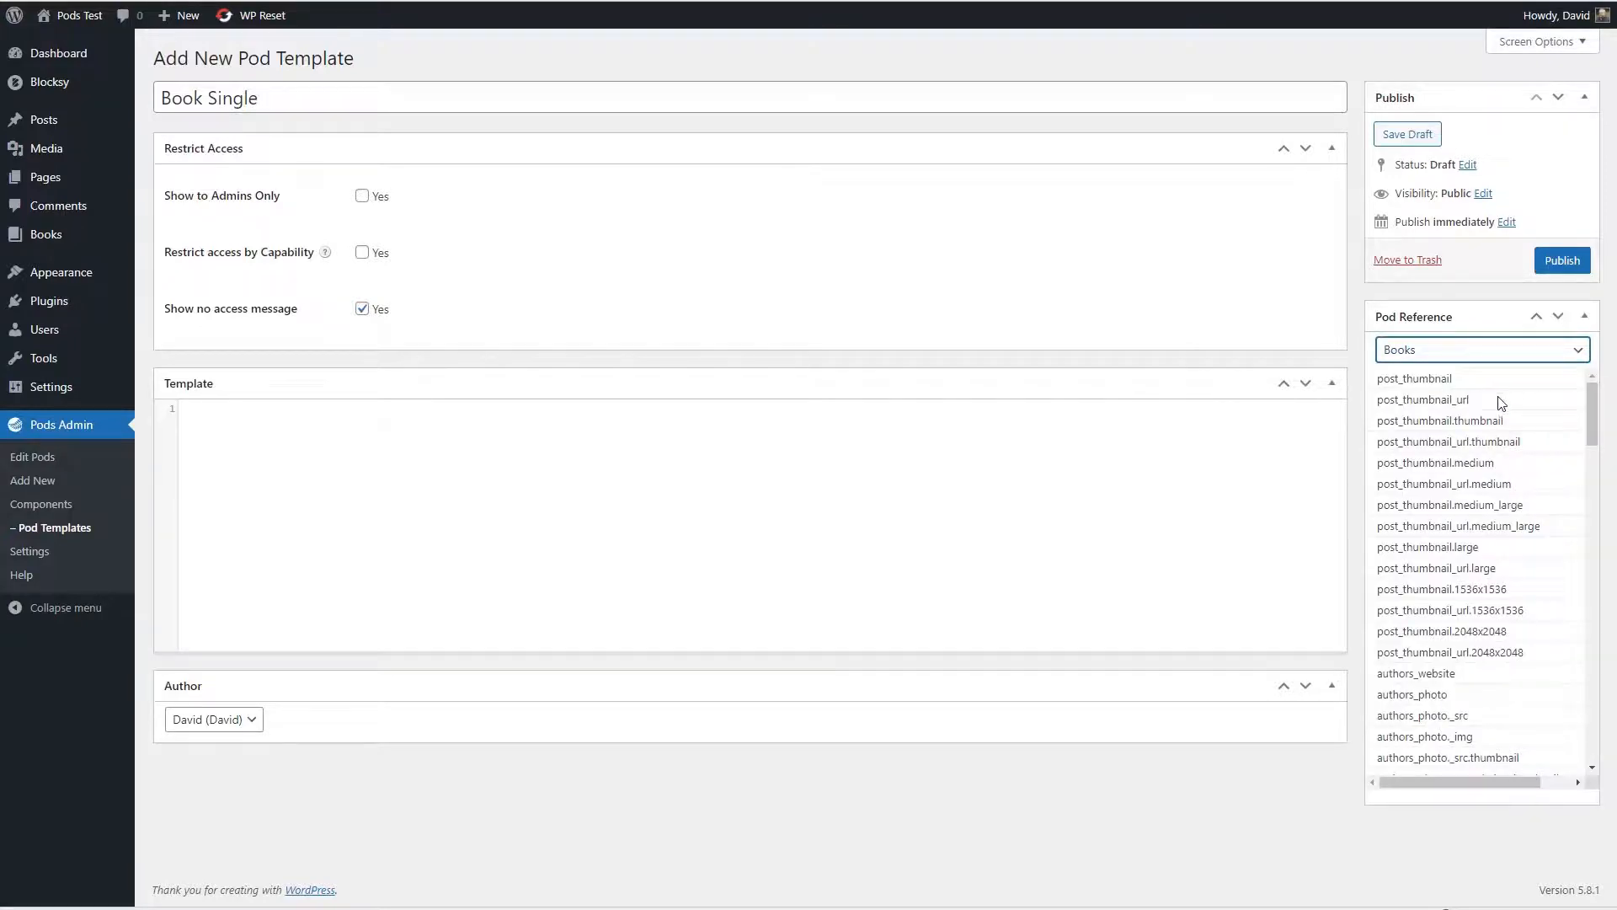
pyautogui.moveTo(1594, 407); pyautogui.dragTo(1596, 598)
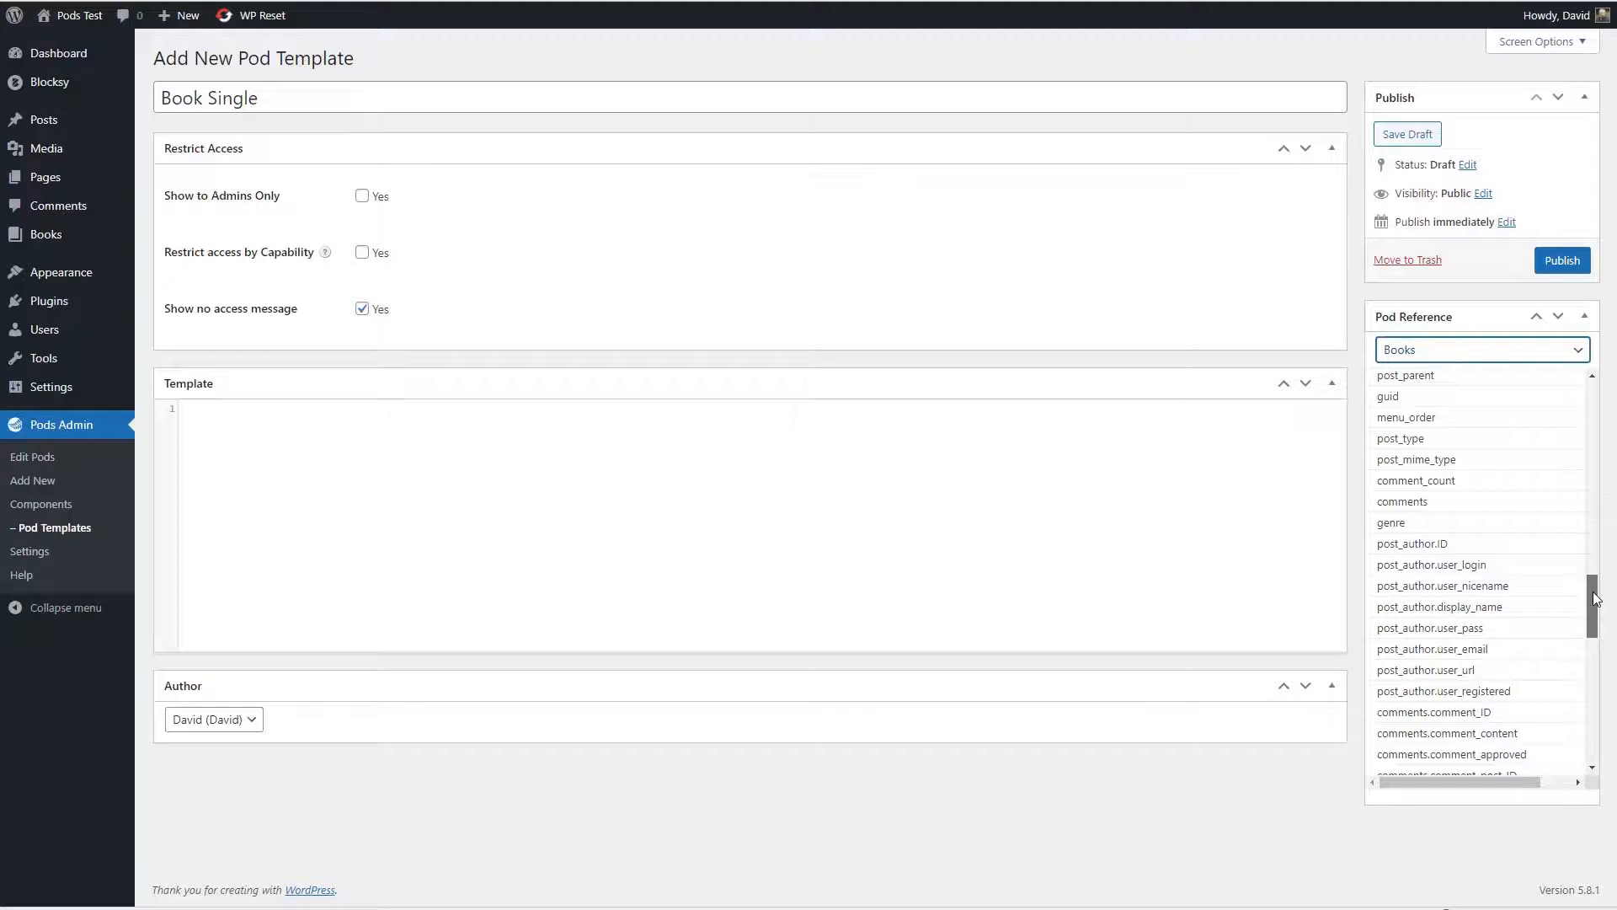
pyautogui.moveTo(1596, 598); pyautogui.dragTo(1592, 404)
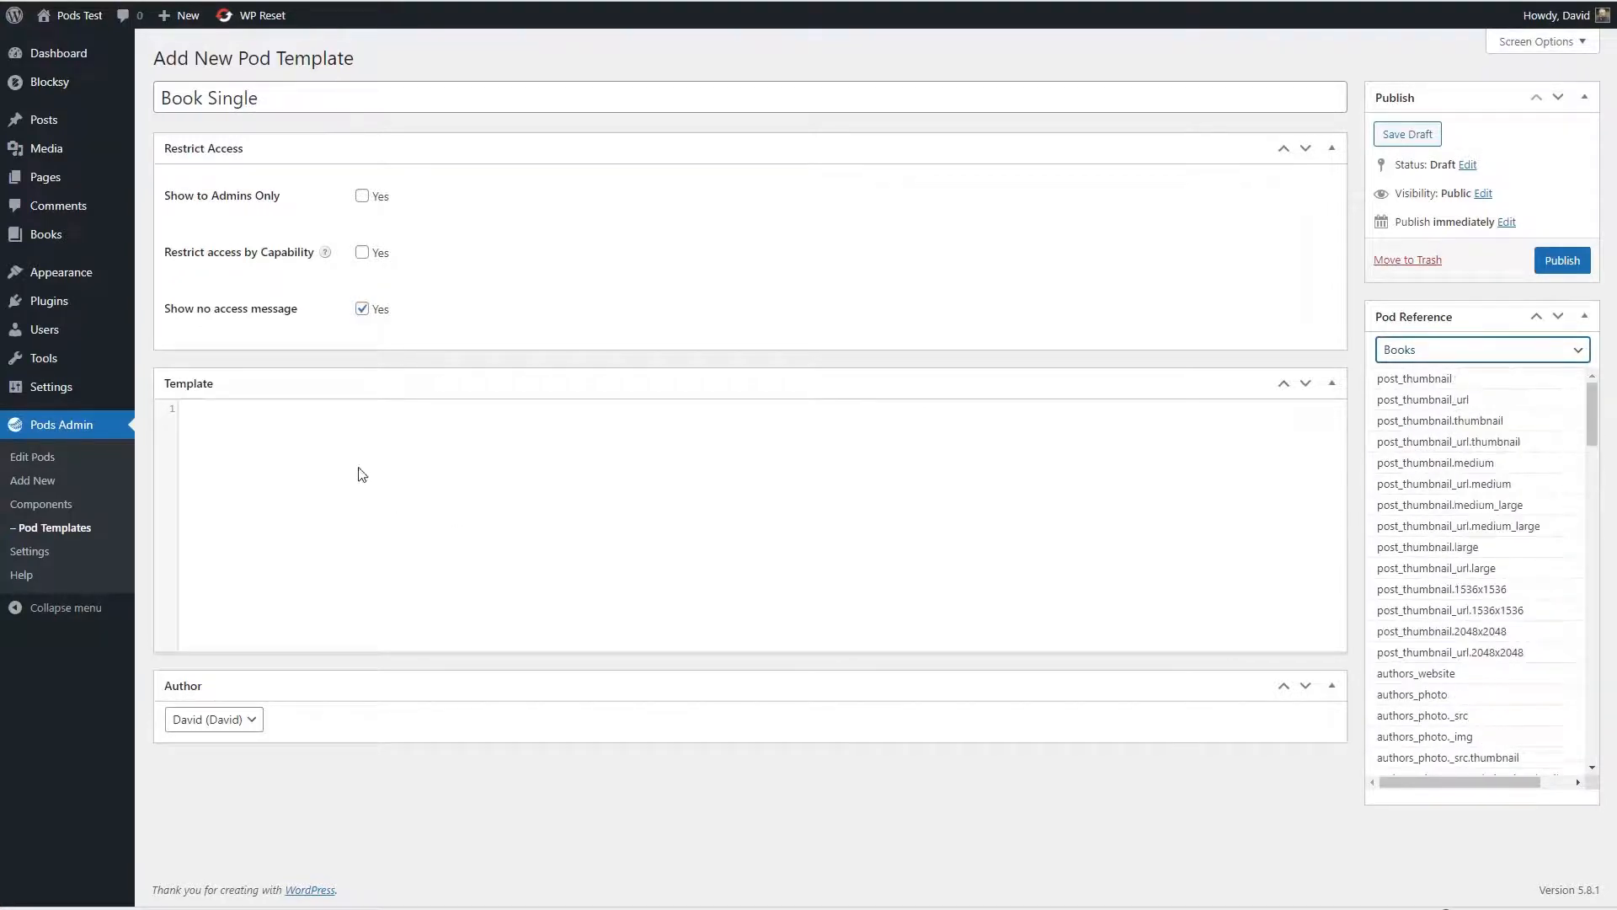
# Step: Paste the prepared dcm-book-single CSS and HTML into the enlarged template editor, and add a blank line after the closing style tag
pyautogui.click(243, 413)
pyautogui.moveTo(1340, 649)
pyautogui.mouseDown()
pyautogui.moveTo(1327, 704)
pyautogui.moveTo(1325, 657)
pyautogui.moveTo(1317, 700)
pyautogui.moveTo(1317, 673)
pyautogui.mouseUp()
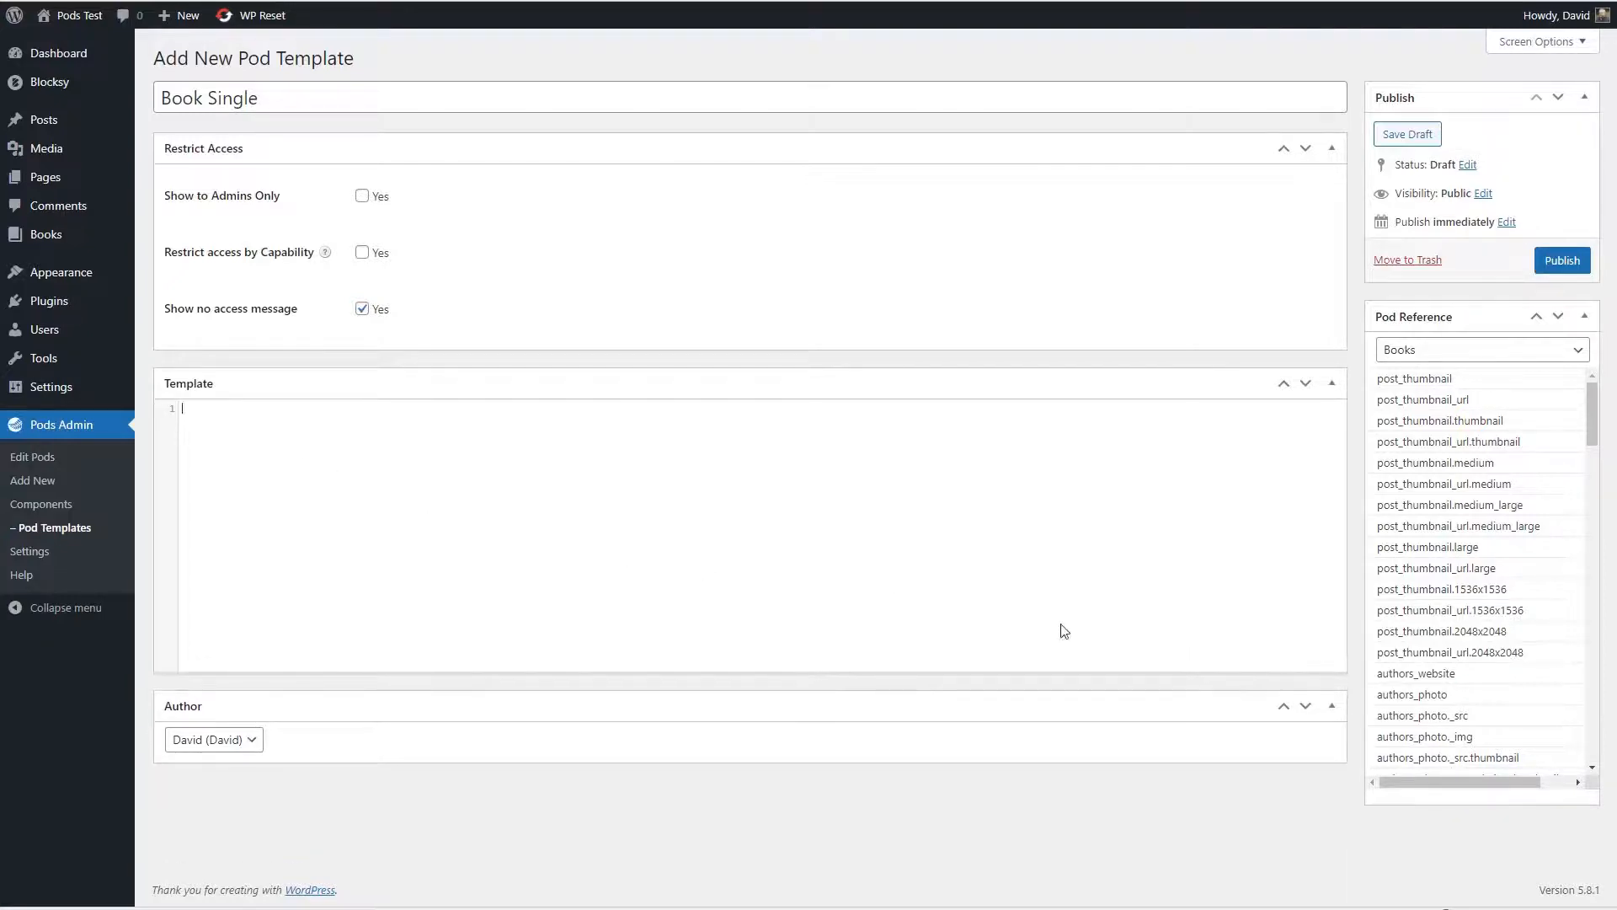
pyautogui.click(302, 437)
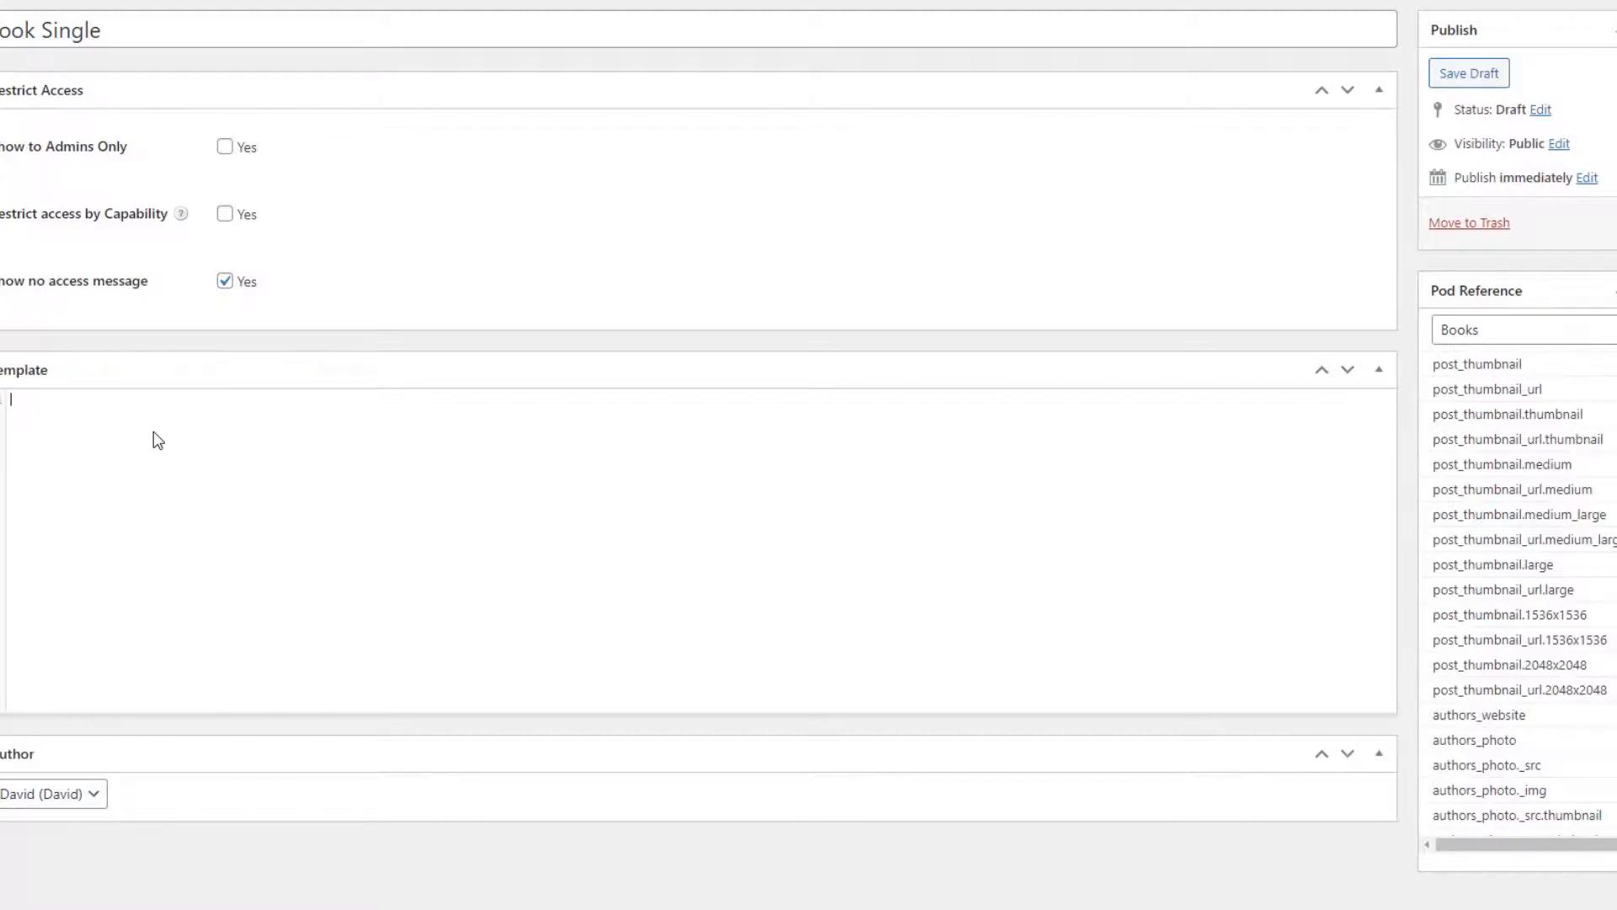
pyautogui.click(310, 446)
pyautogui.hotkey('ctrl', 'v')
pyautogui.moveTo(1097, 716); pyautogui.dragTo(1106, 859)
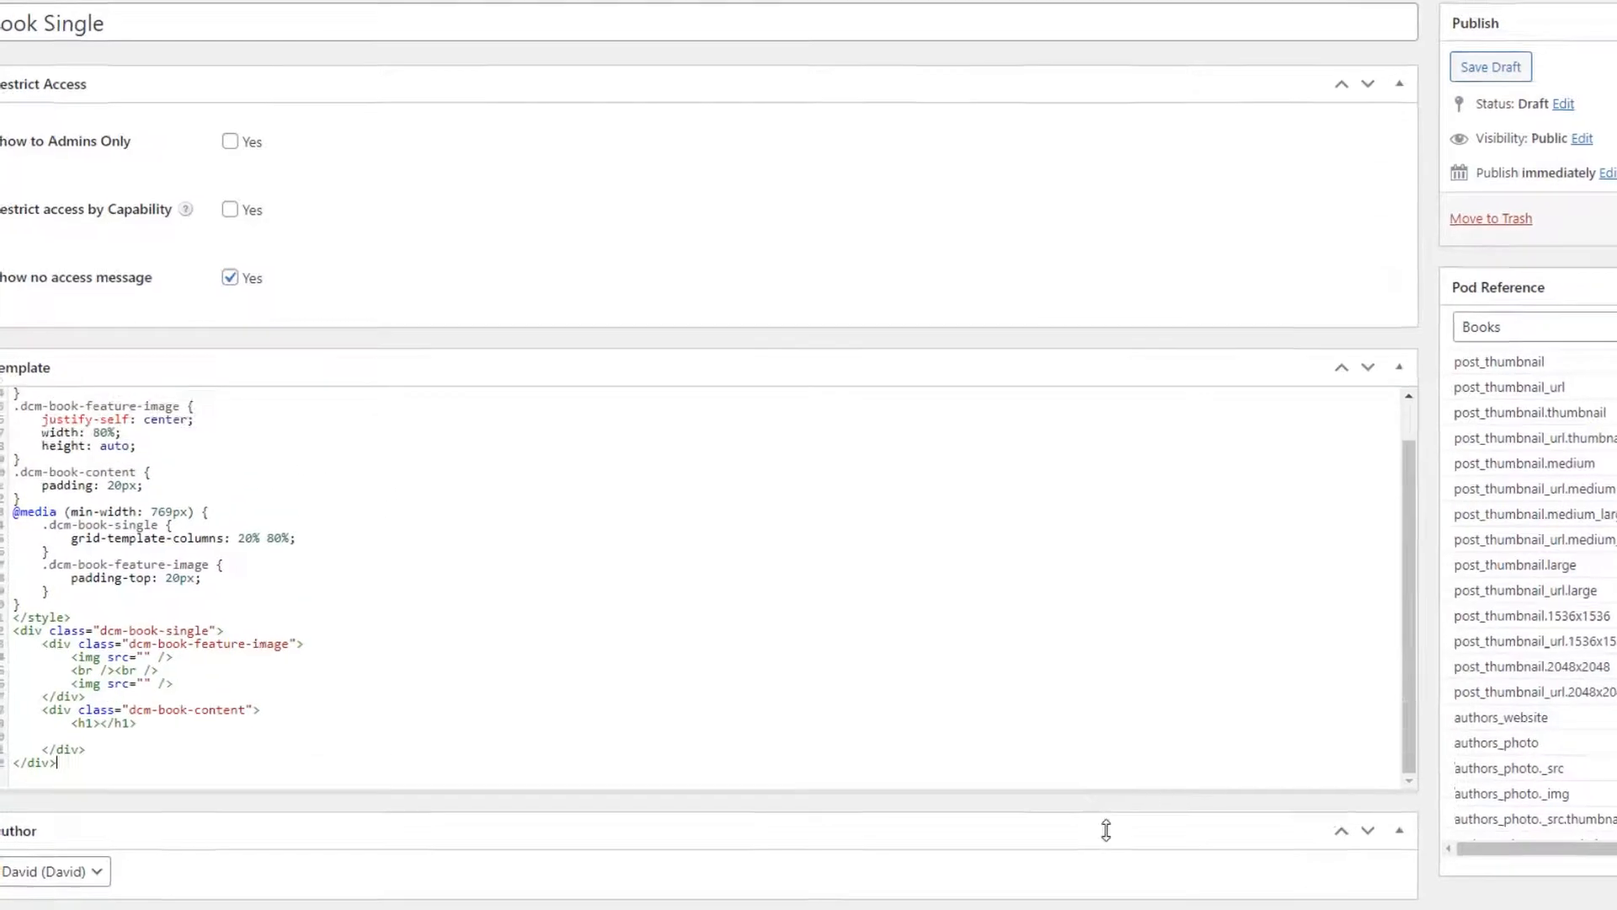
pyautogui.scroll(1, 540, 644)
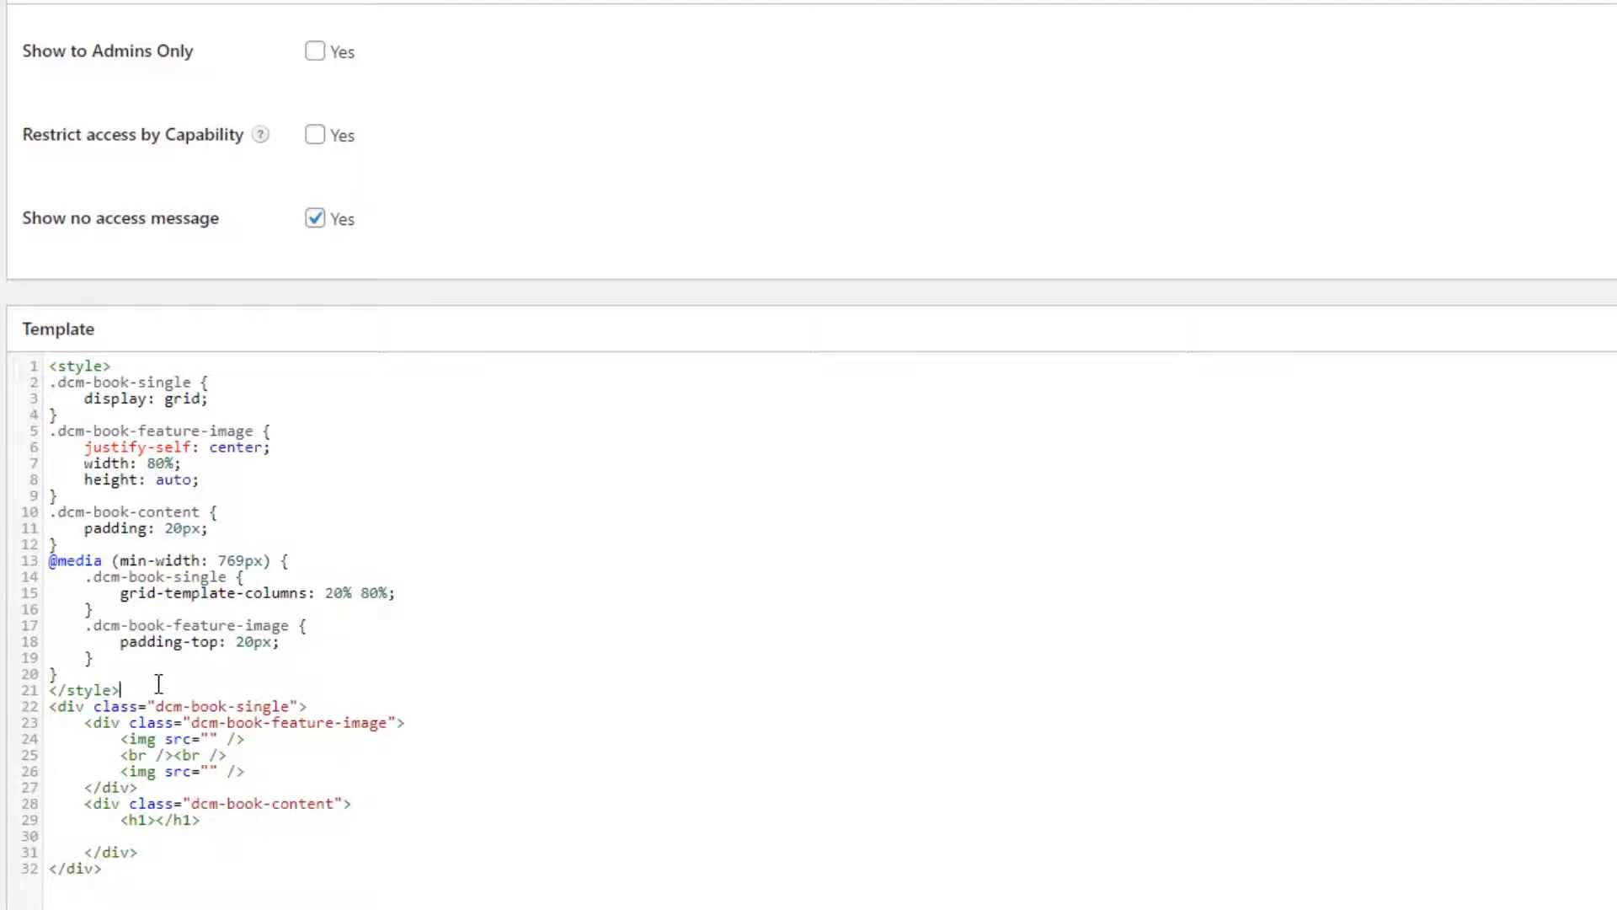
pyautogui.press('Return')
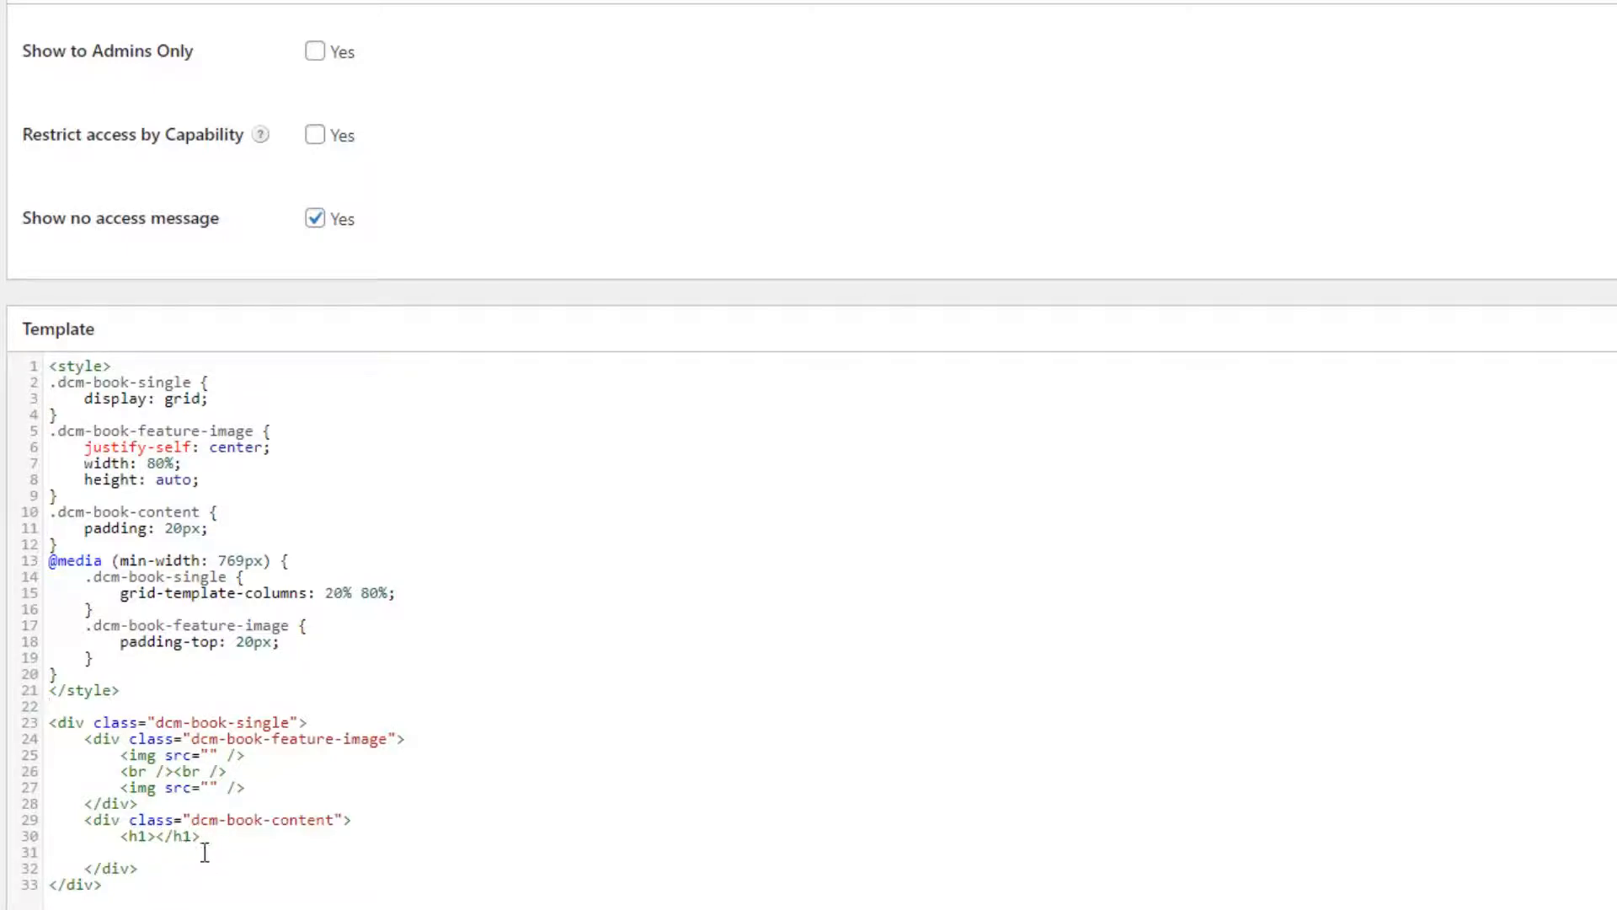
pyautogui.click(210, 754)
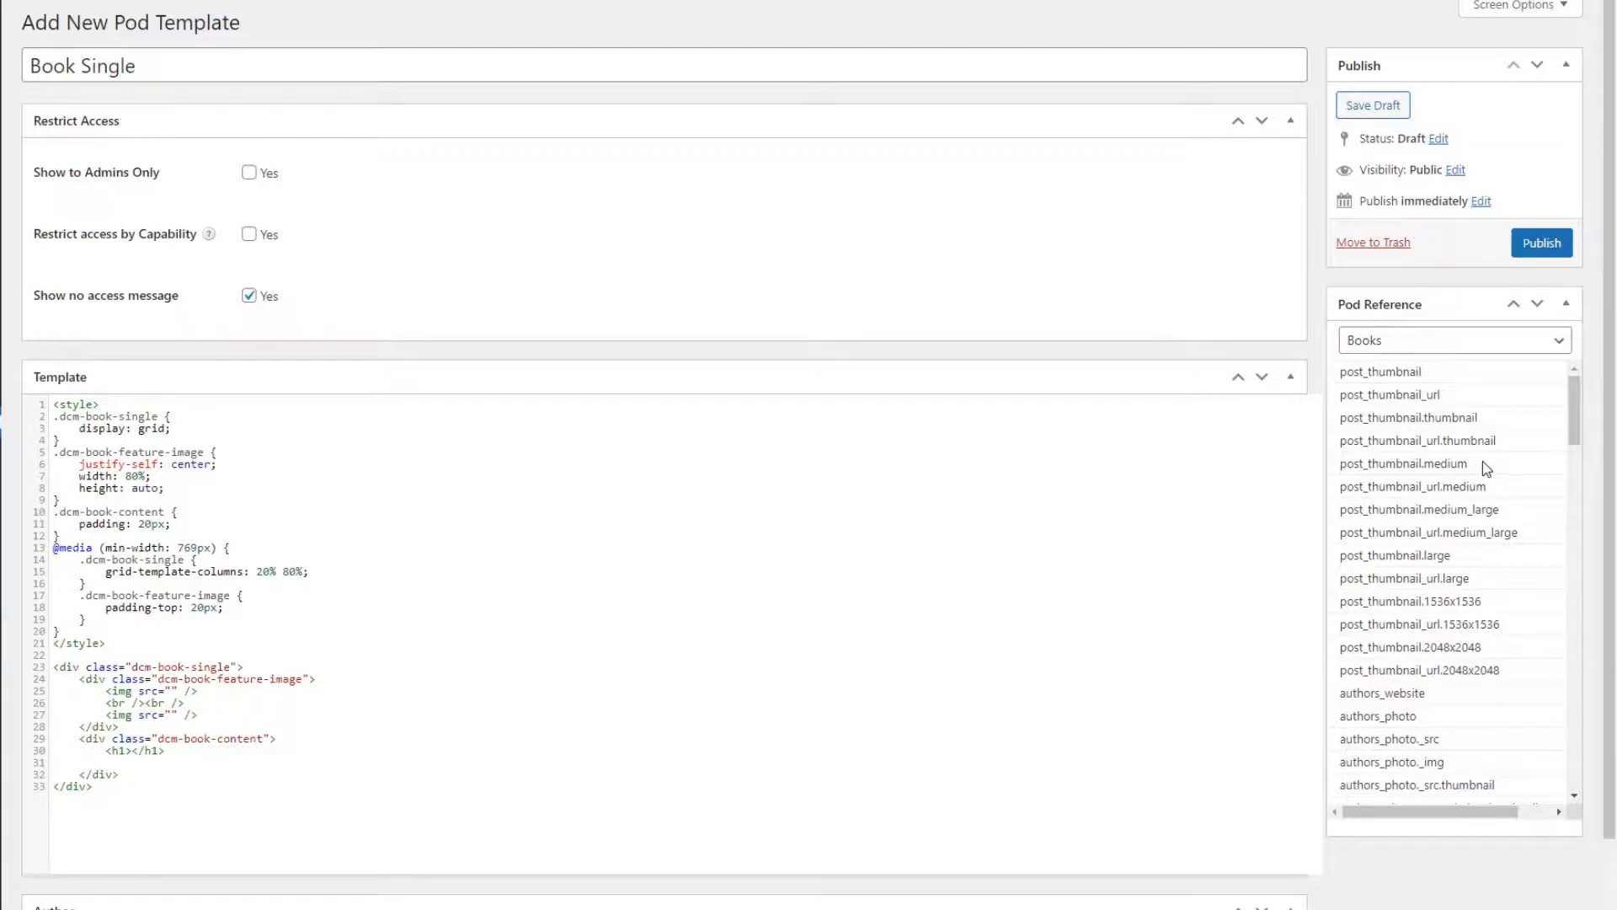
pyautogui.doubleClick(1422, 395)
pyautogui.hotkey('ctrl', 'c')
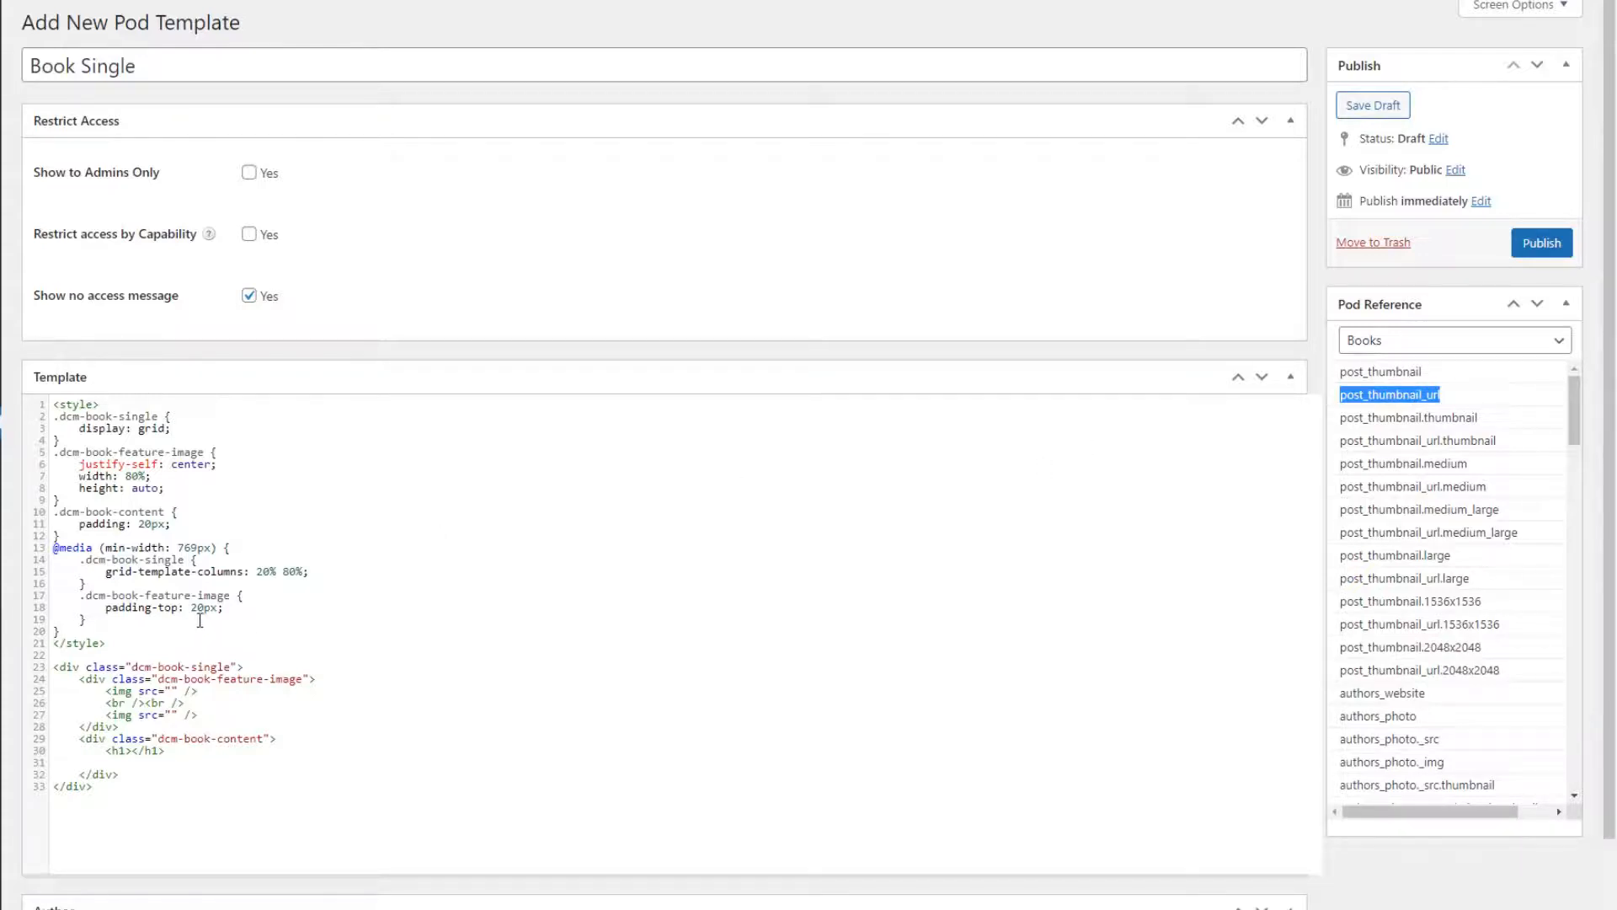
pyautogui.click(171, 687)
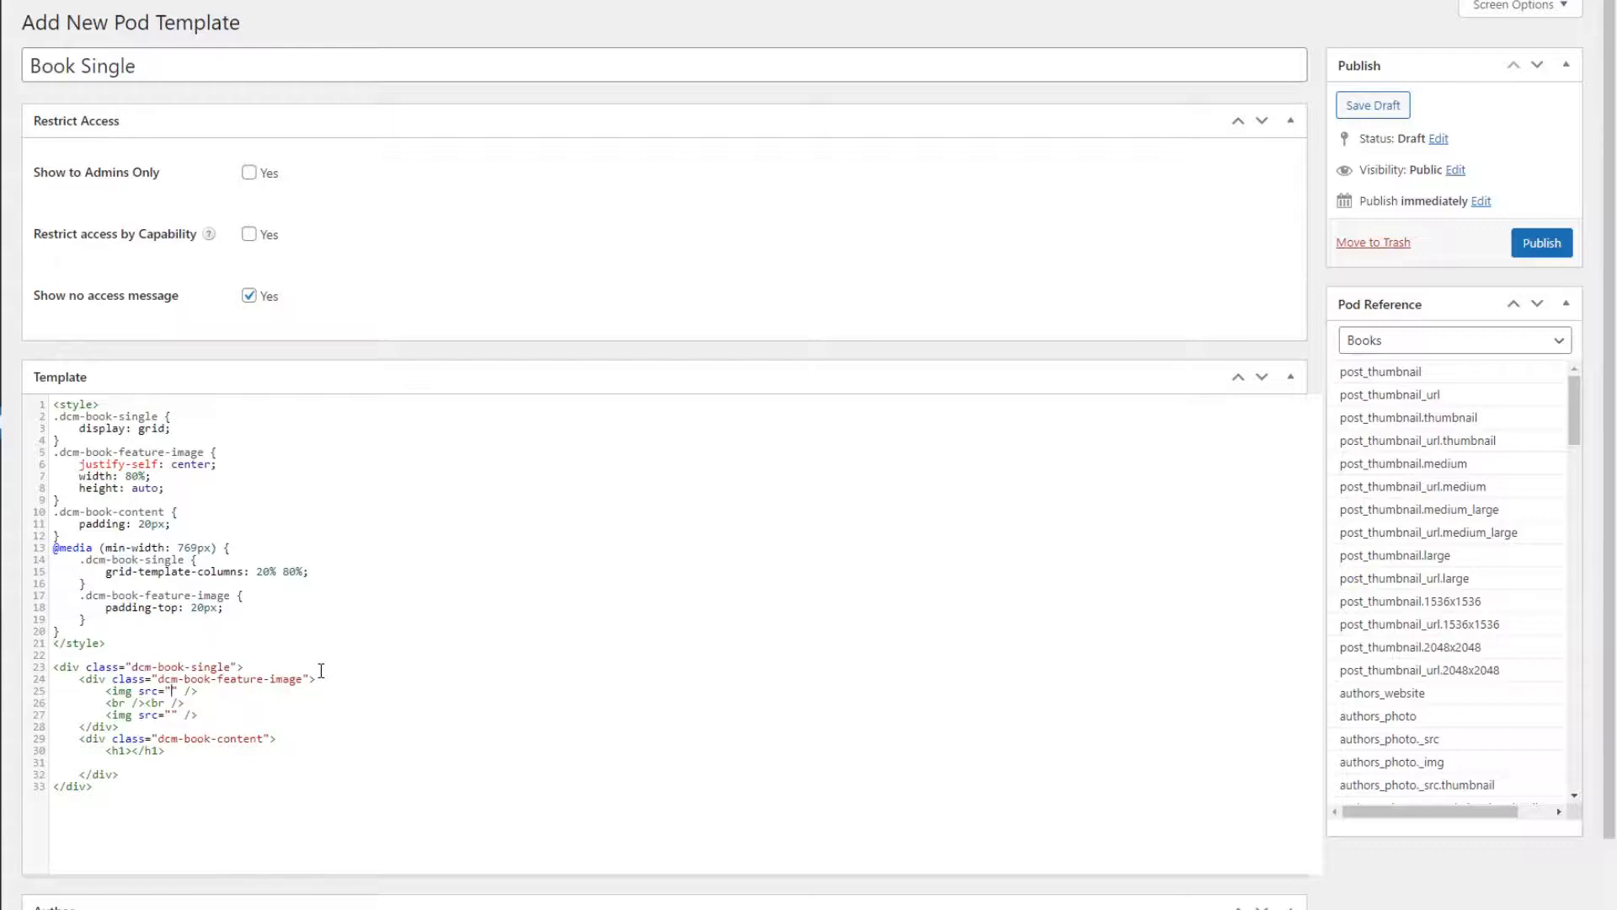
pyautogui.write('{@')
pyautogui.hotkey('ctrl', 'v')
pyautogui.press('BackSpace')
pyautogui.write('}')
pyautogui.scroll(-2, 1444, 733)
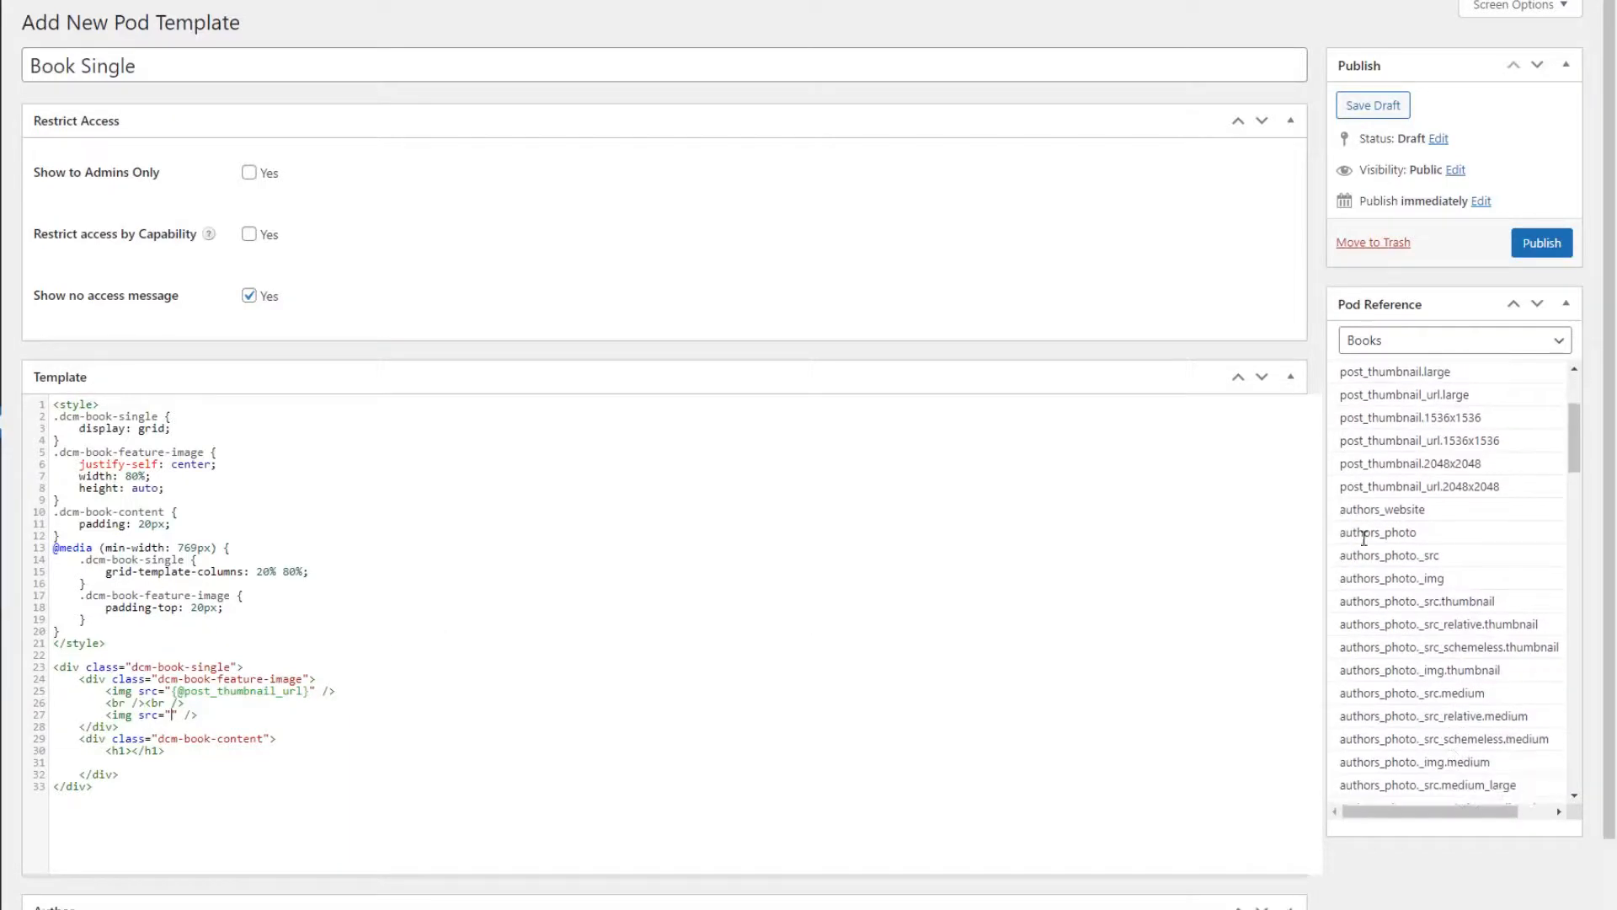
pyautogui.tripleClick(1408, 556)
pyautogui.hotkey('ctrl', 'c')
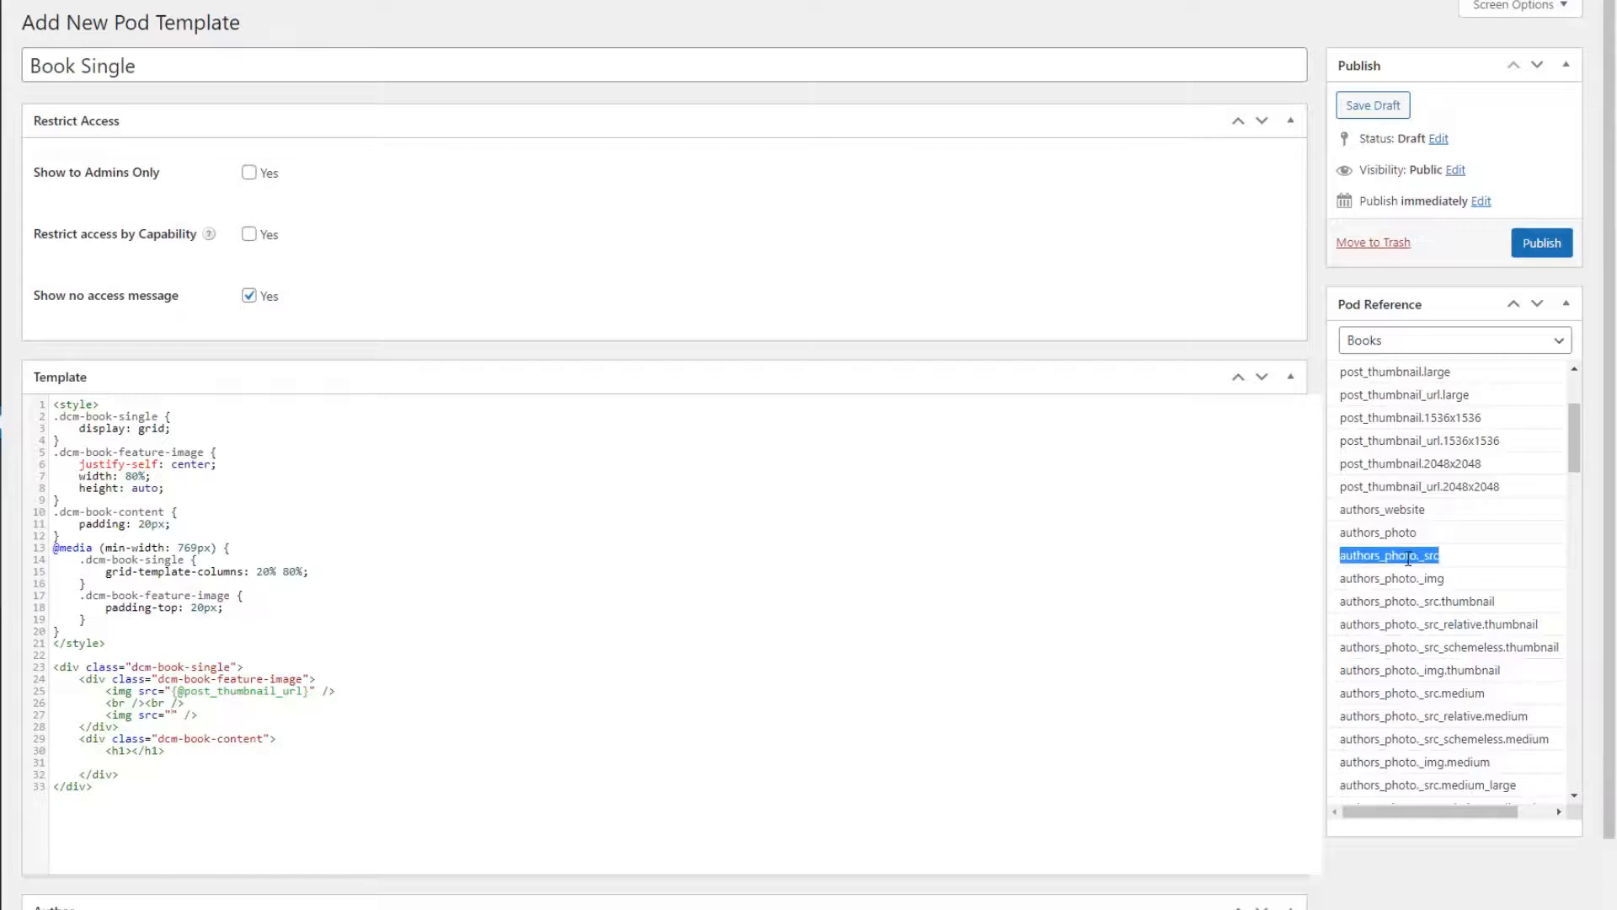
pyautogui.click(172, 714)
pyautogui.write('{')
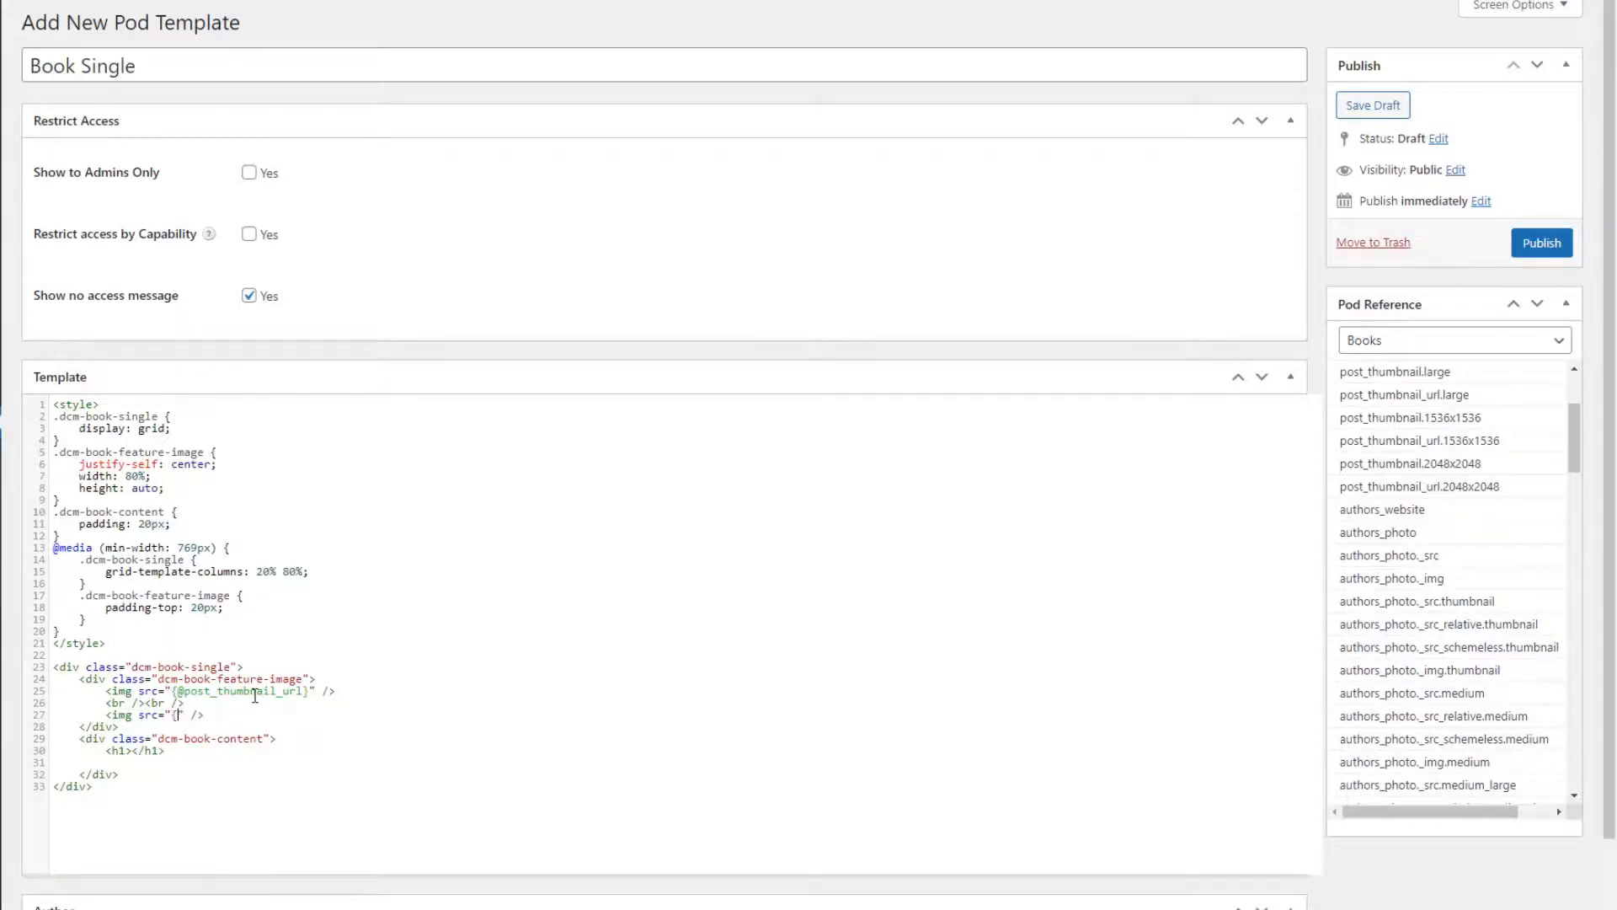
pyautogui.write('@')
pyautogui.hotkey('ctrl', 'v')
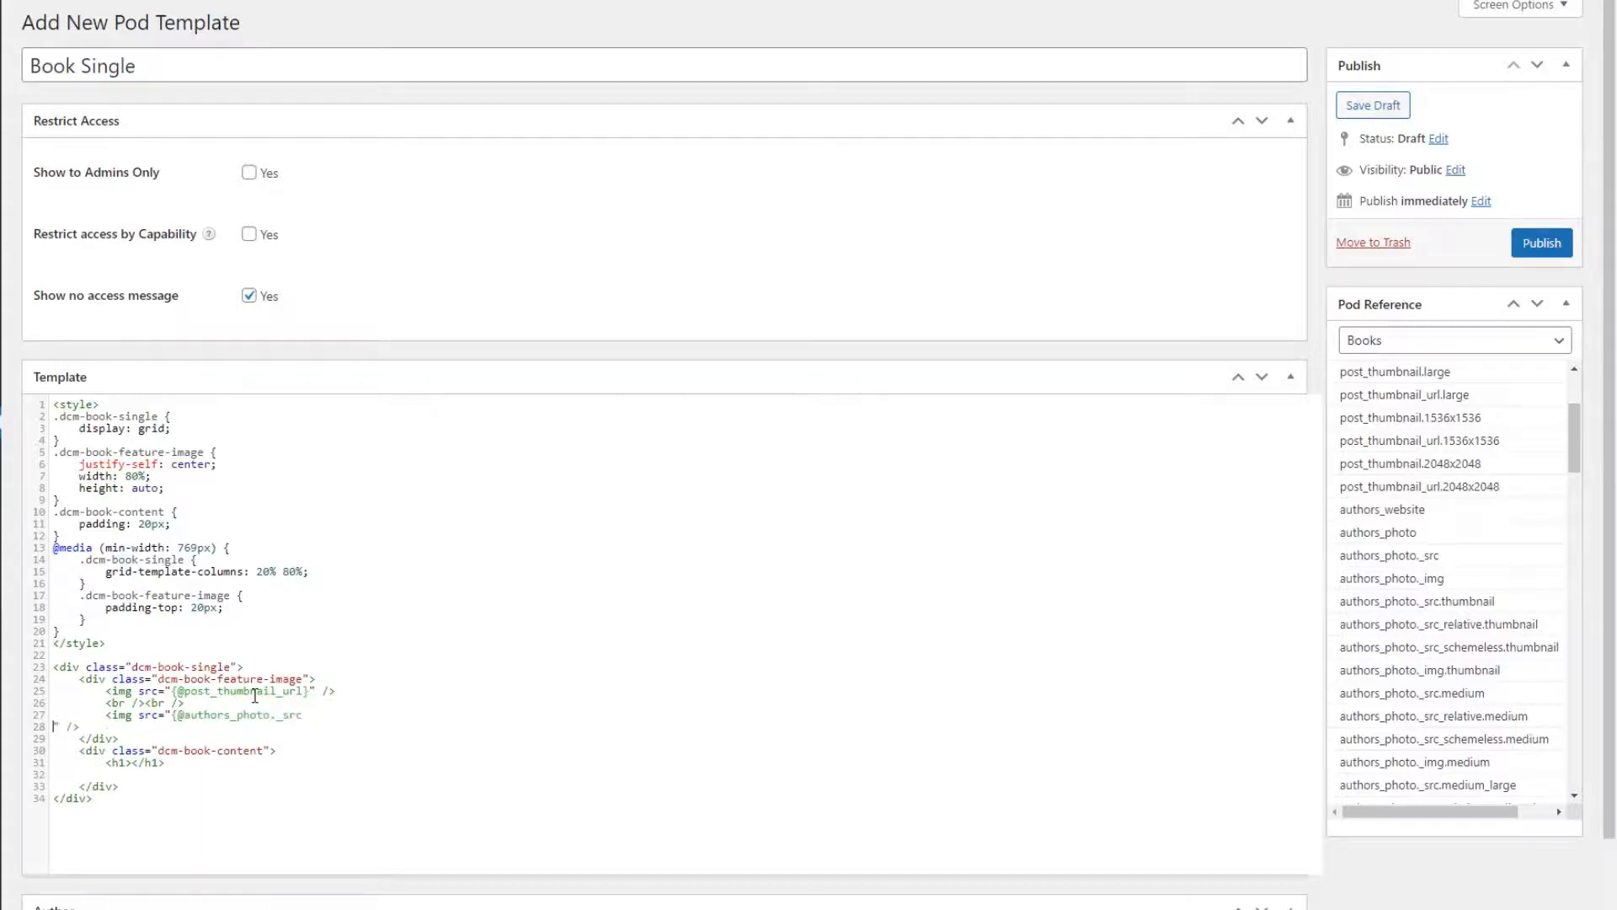
pyautogui.write('}" />')
pyautogui.click(132, 750)
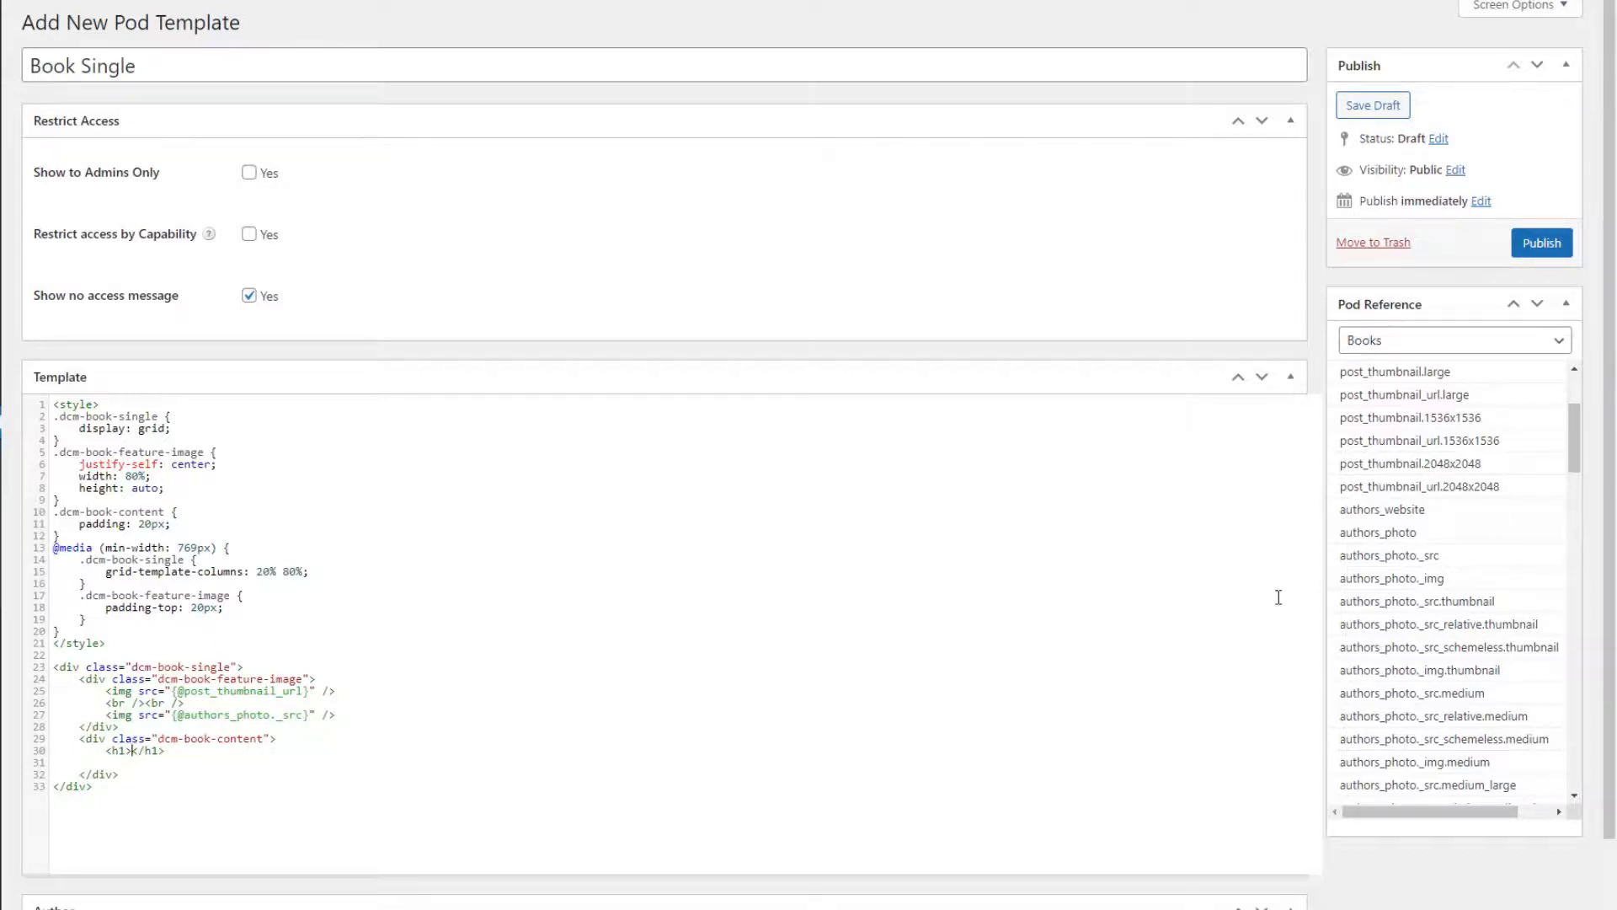
pyautogui.scroll(2, 1445, 572)
pyautogui.scroll(1, 1445, 572)
pyautogui.scroll(-4, 1445, 573)
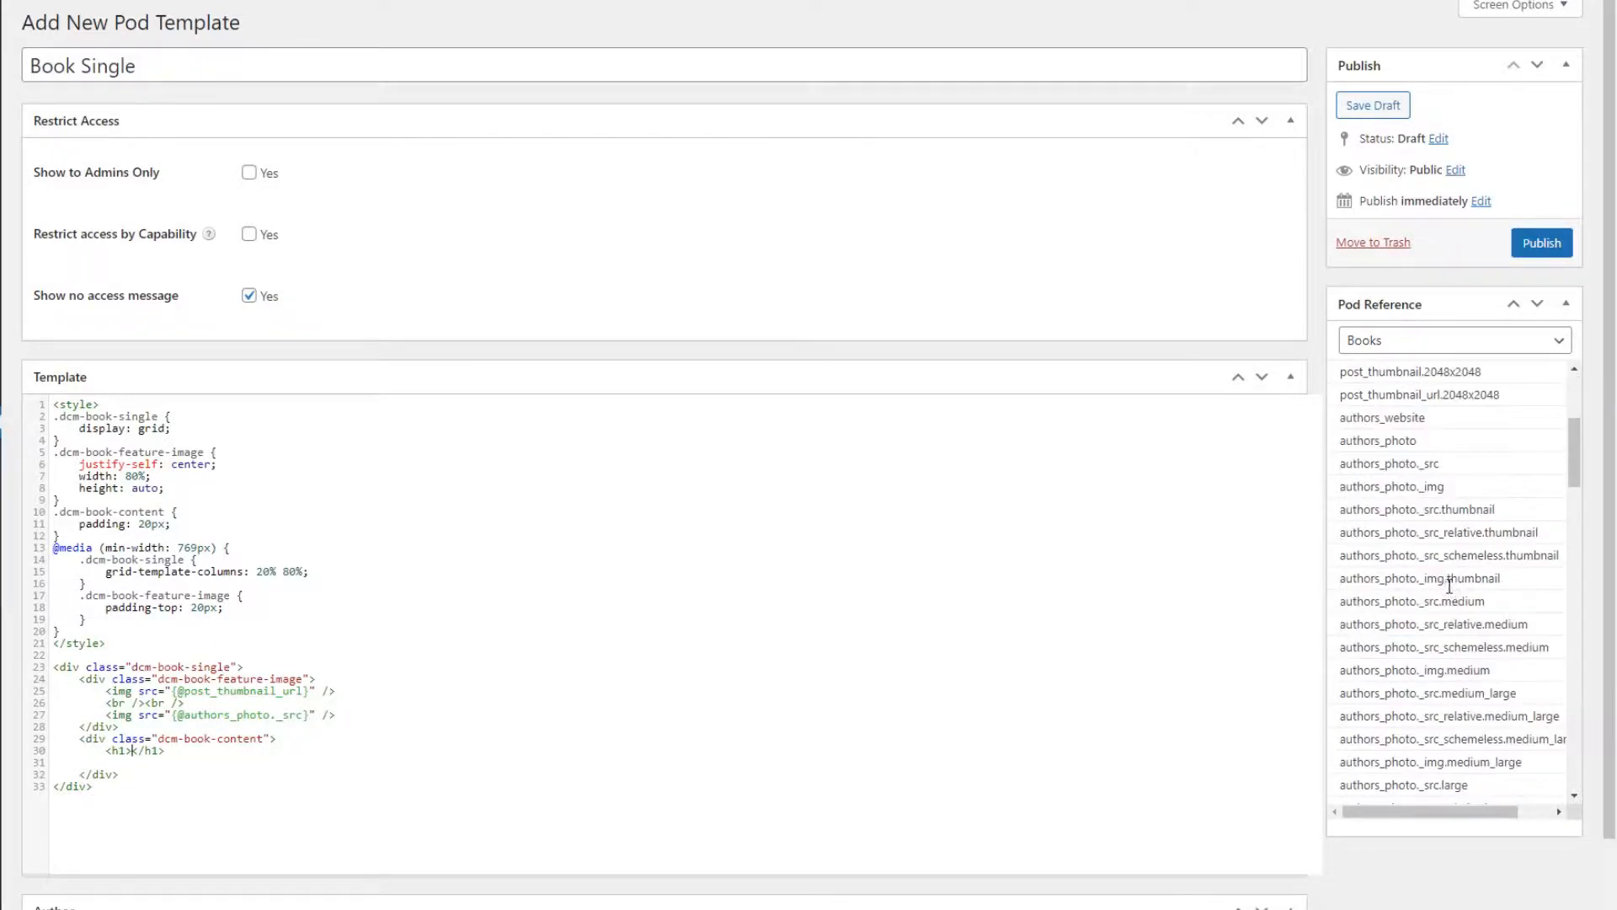
pyautogui.scroll(-4, 1451, 577)
pyautogui.scroll(-5, 1455, 581)
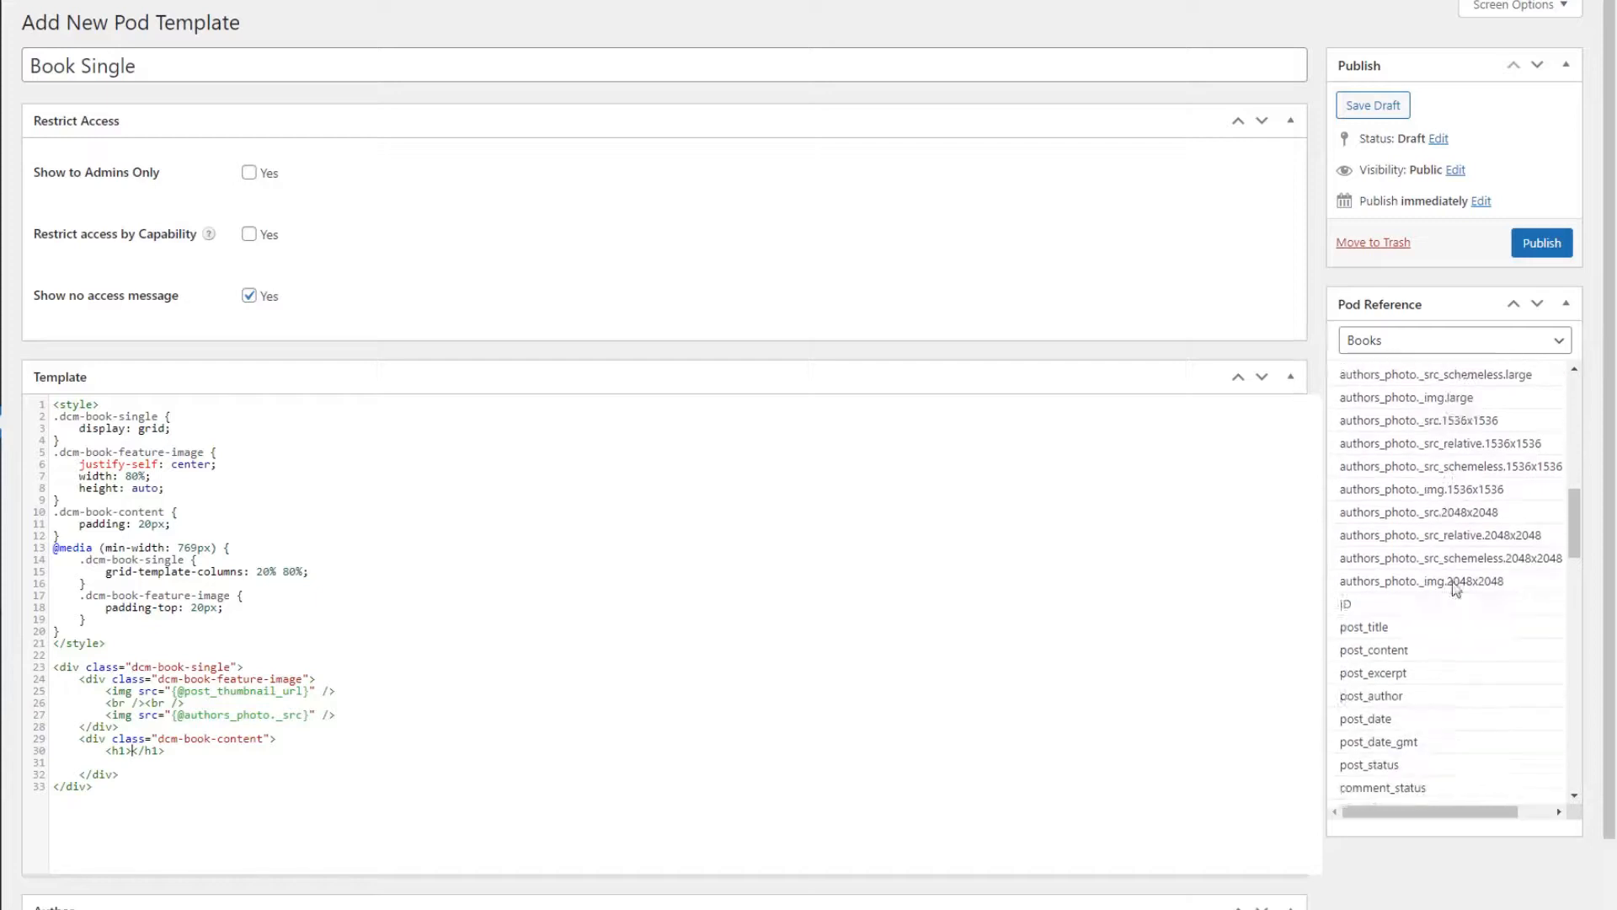
pyautogui.doubleClick(1382, 532)
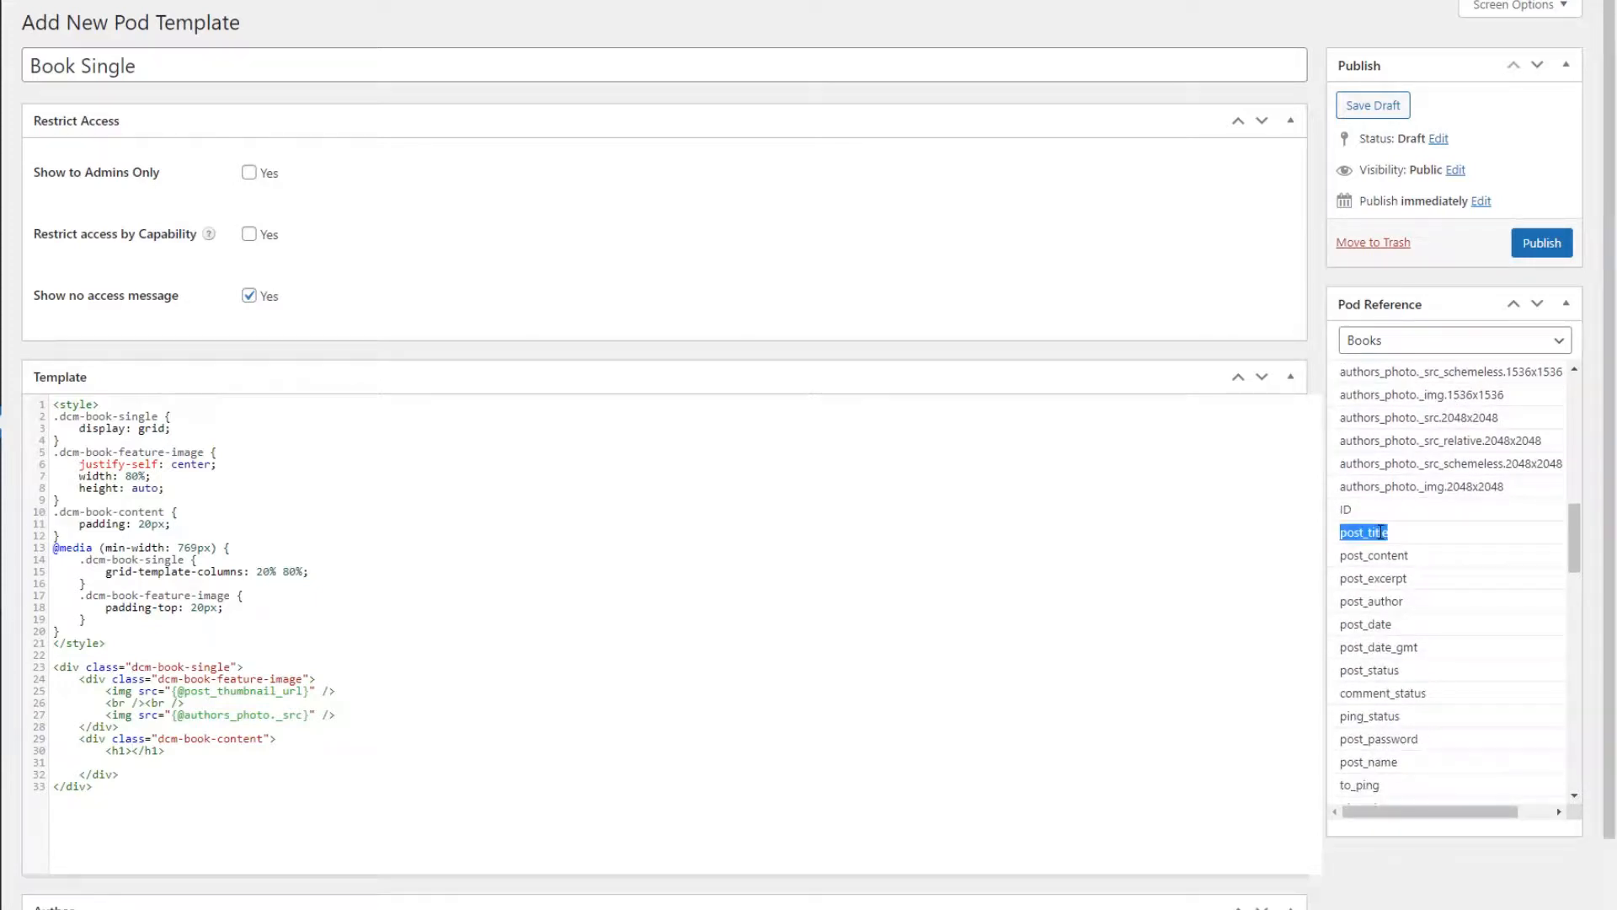
pyautogui.click(133, 747)
pyautogui.write('{@')
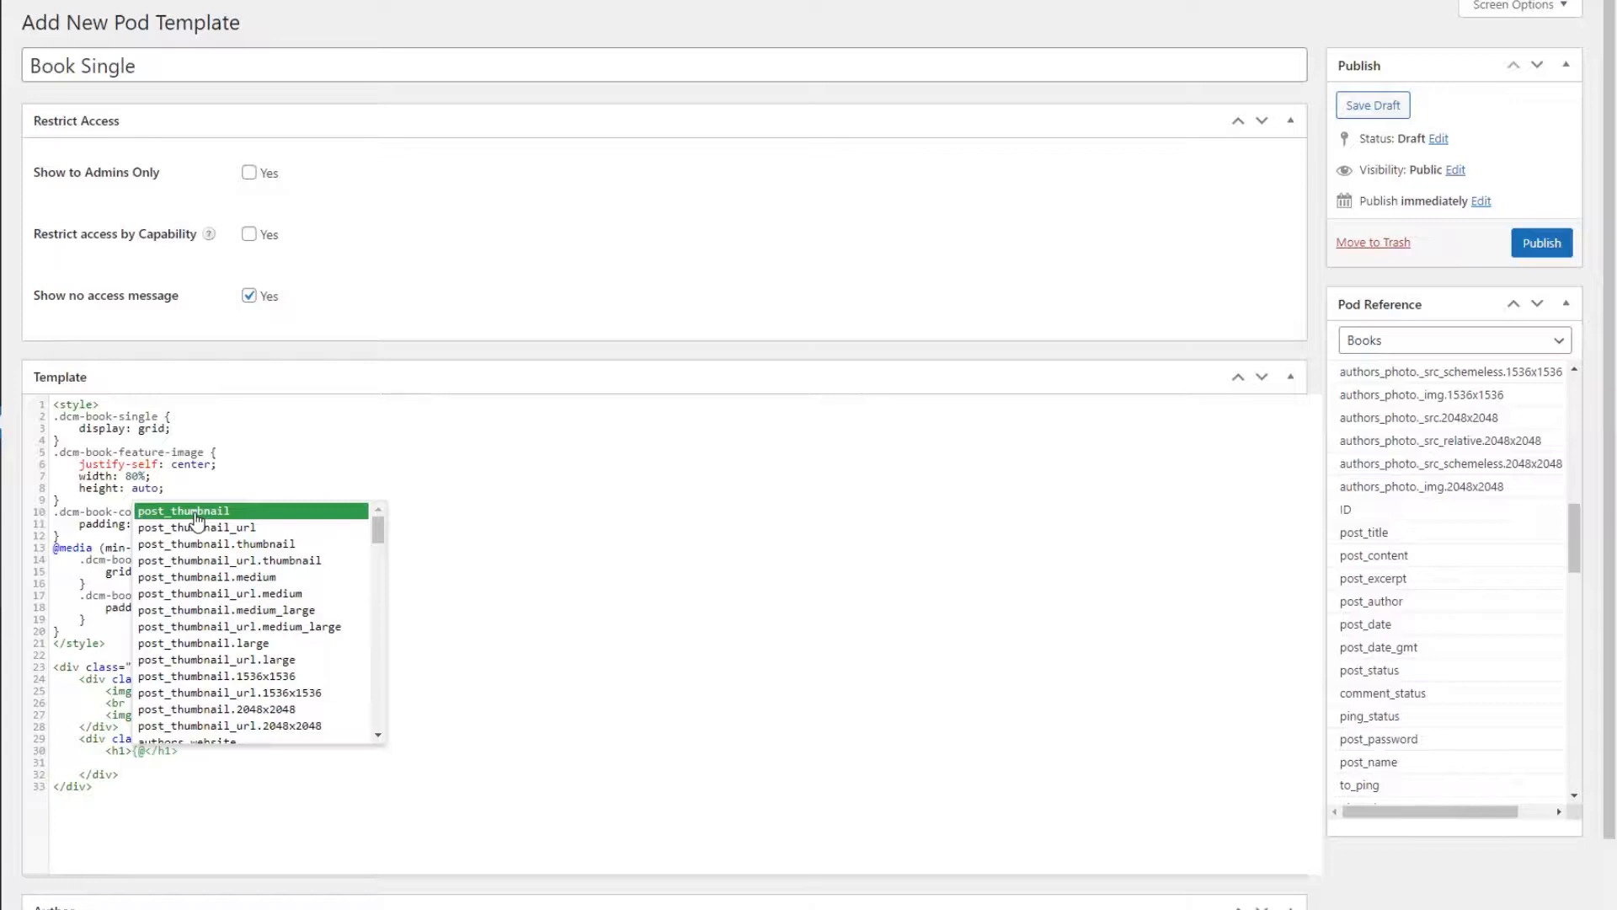
pyautogui.scroll(-5, 224, 549)
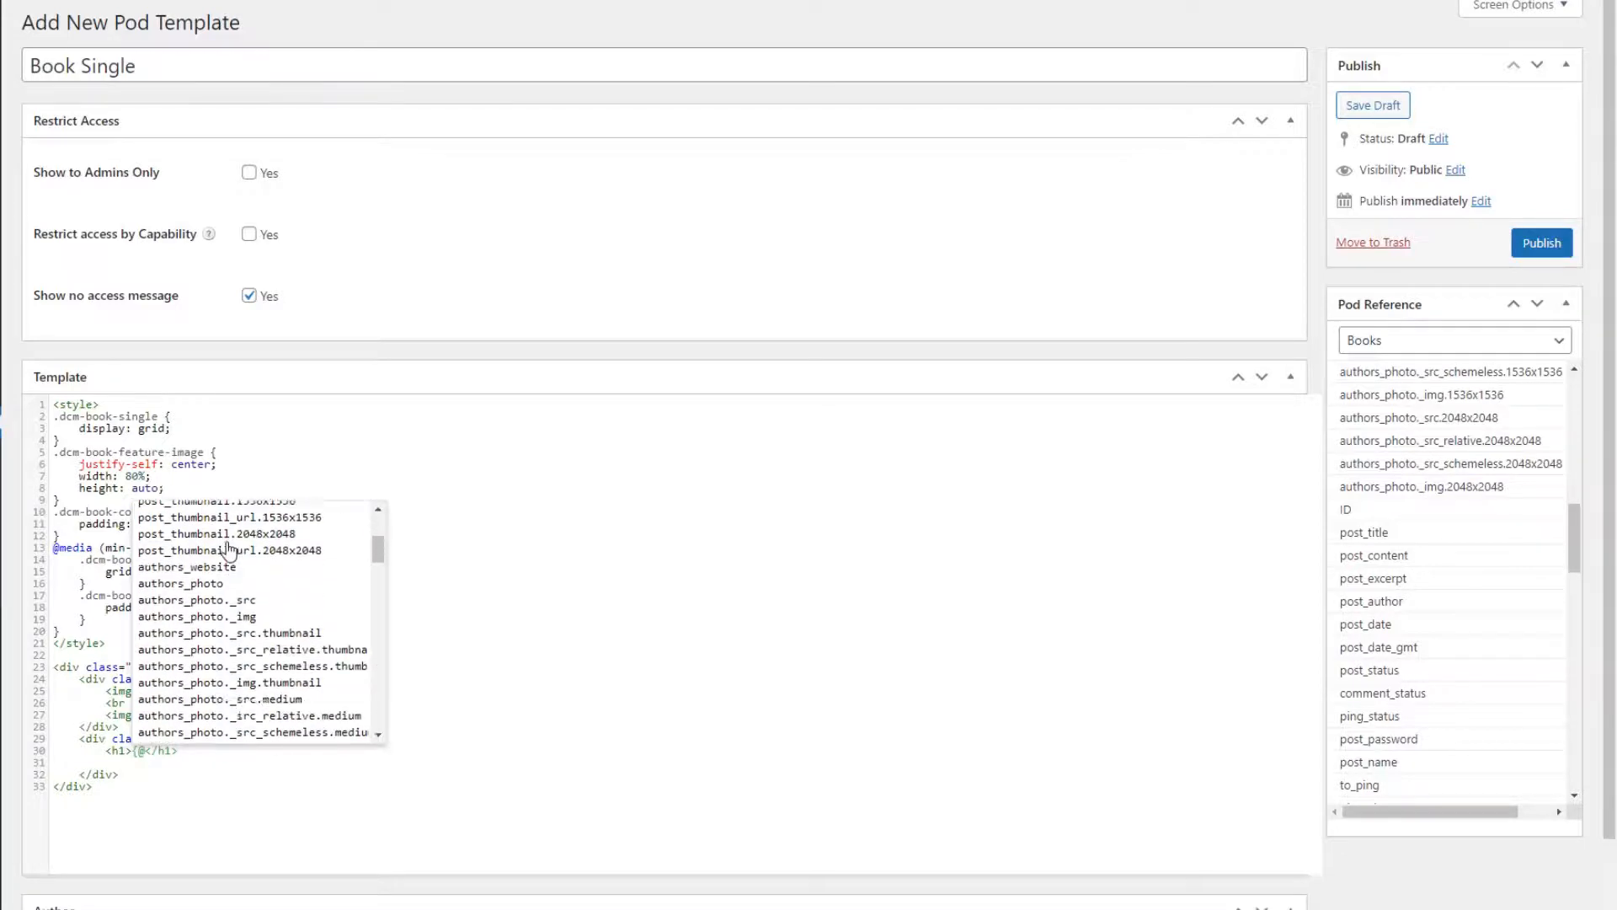
pyautogui.scroll(-2, 227, 549)
pyautogui.scroll(-5, 230, 549)
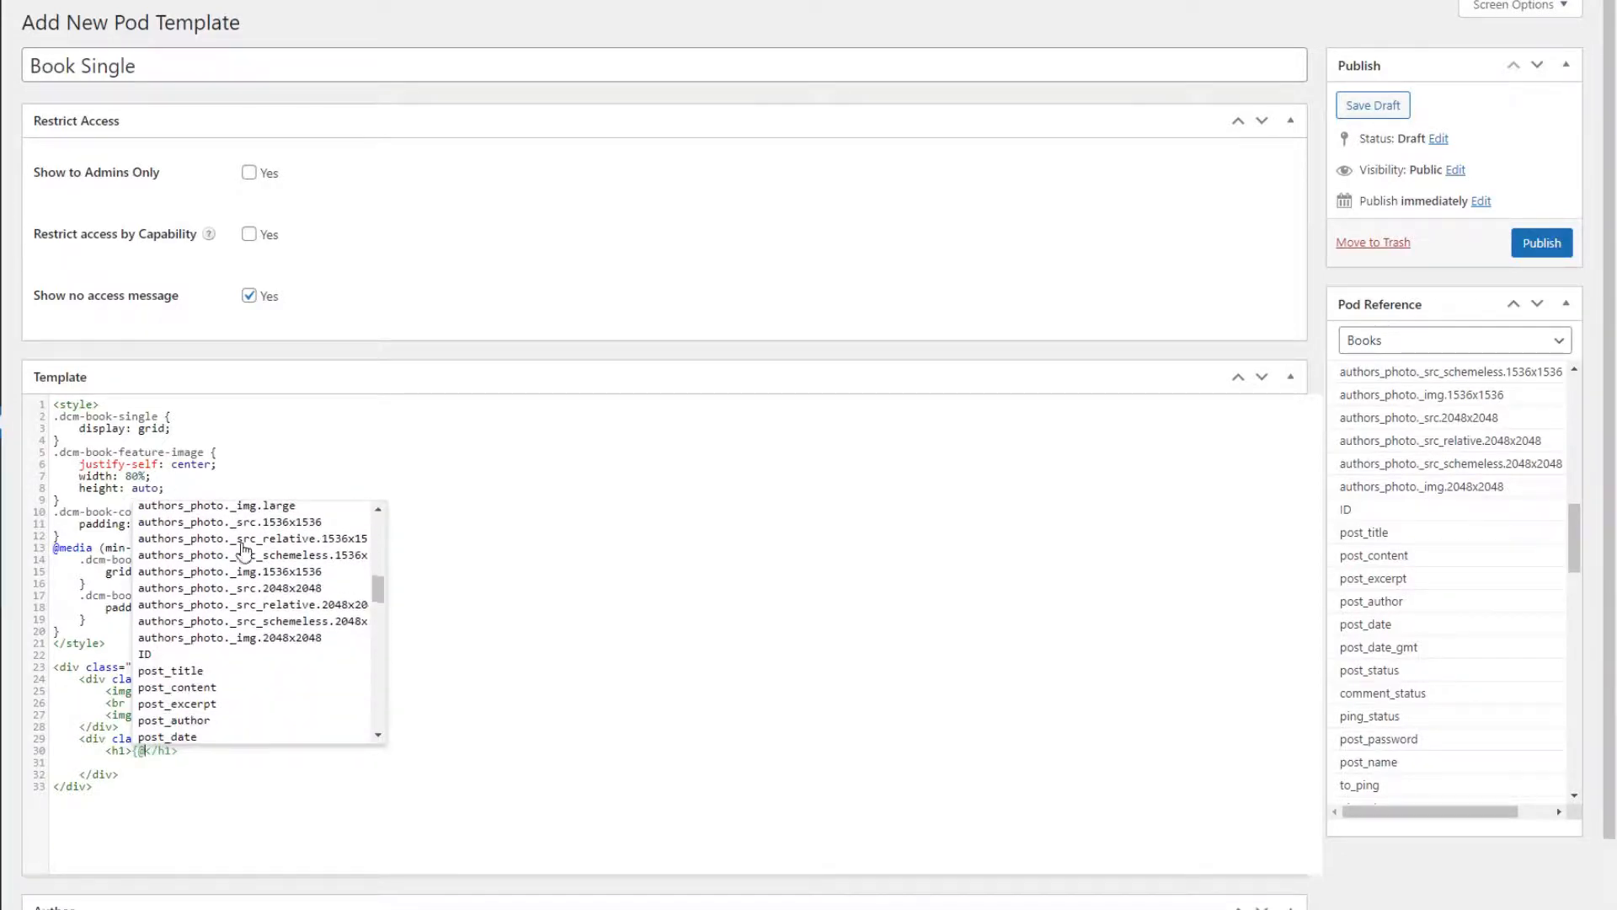
pyautogui.click(243, 579)
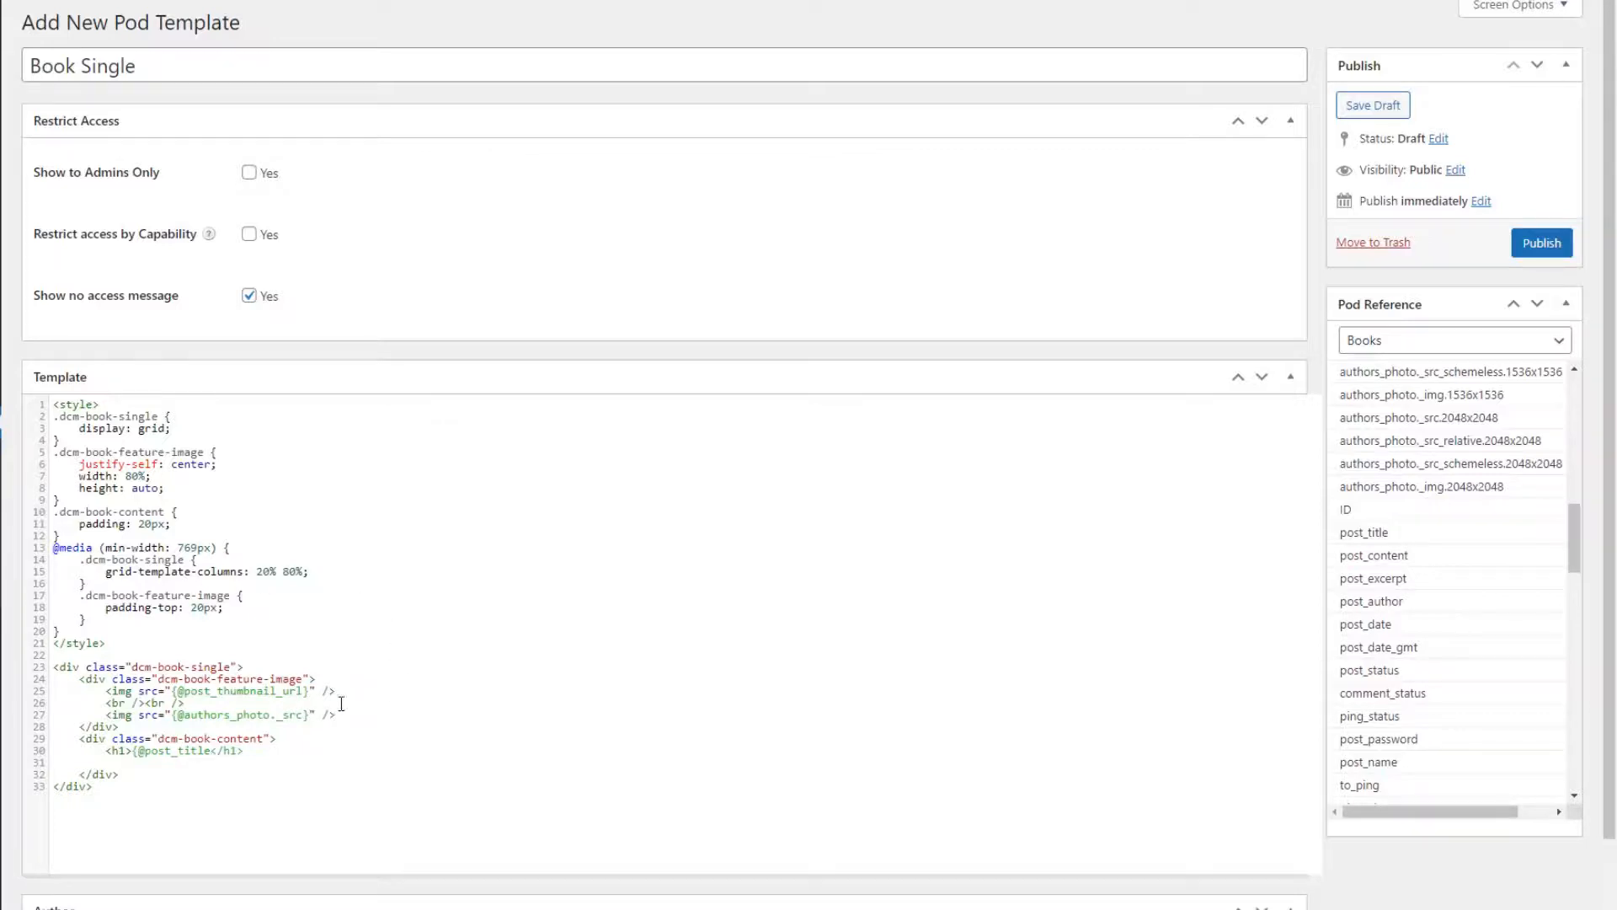
pyautogui.write('}@')
# Step: Publish the Book Single pod template
pyautogui.moveTo(351, 546); pyautogui.dragTo(340, 614)
pyautogui.doubleClick(174, 636)
pyautogui.click(1539, 244)
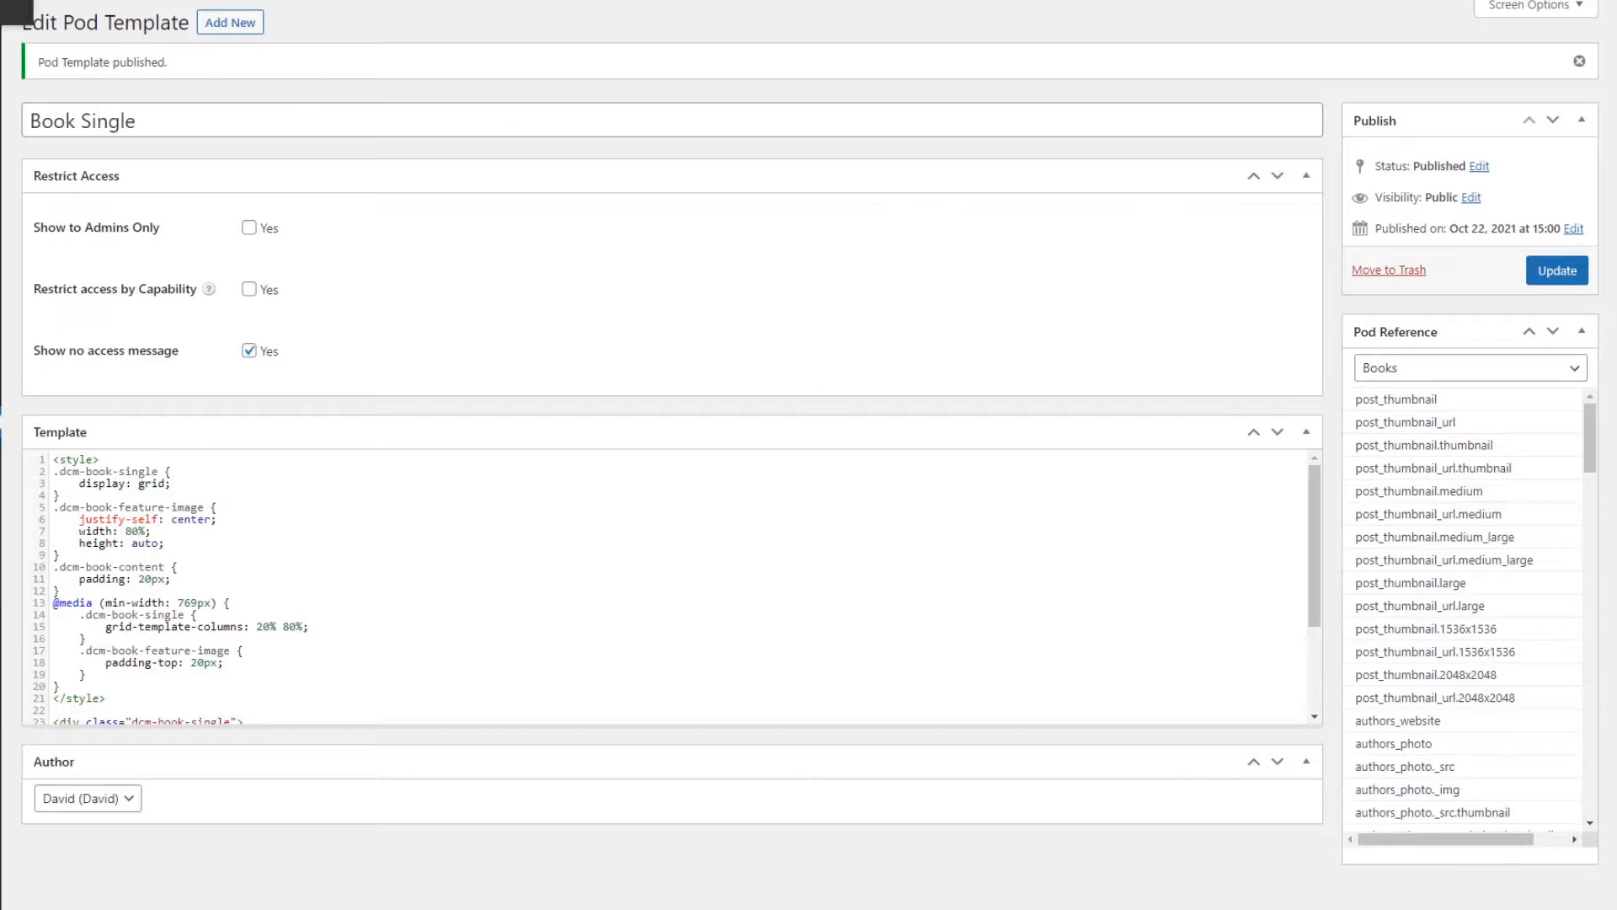
# Step: View the books page on the site's front end and open a book from it to check the template
pyautogui.rightClick(3, 10)
pyautogui.click(6, 13)
pyautogui.hotkey('ctrl', 'Tab')
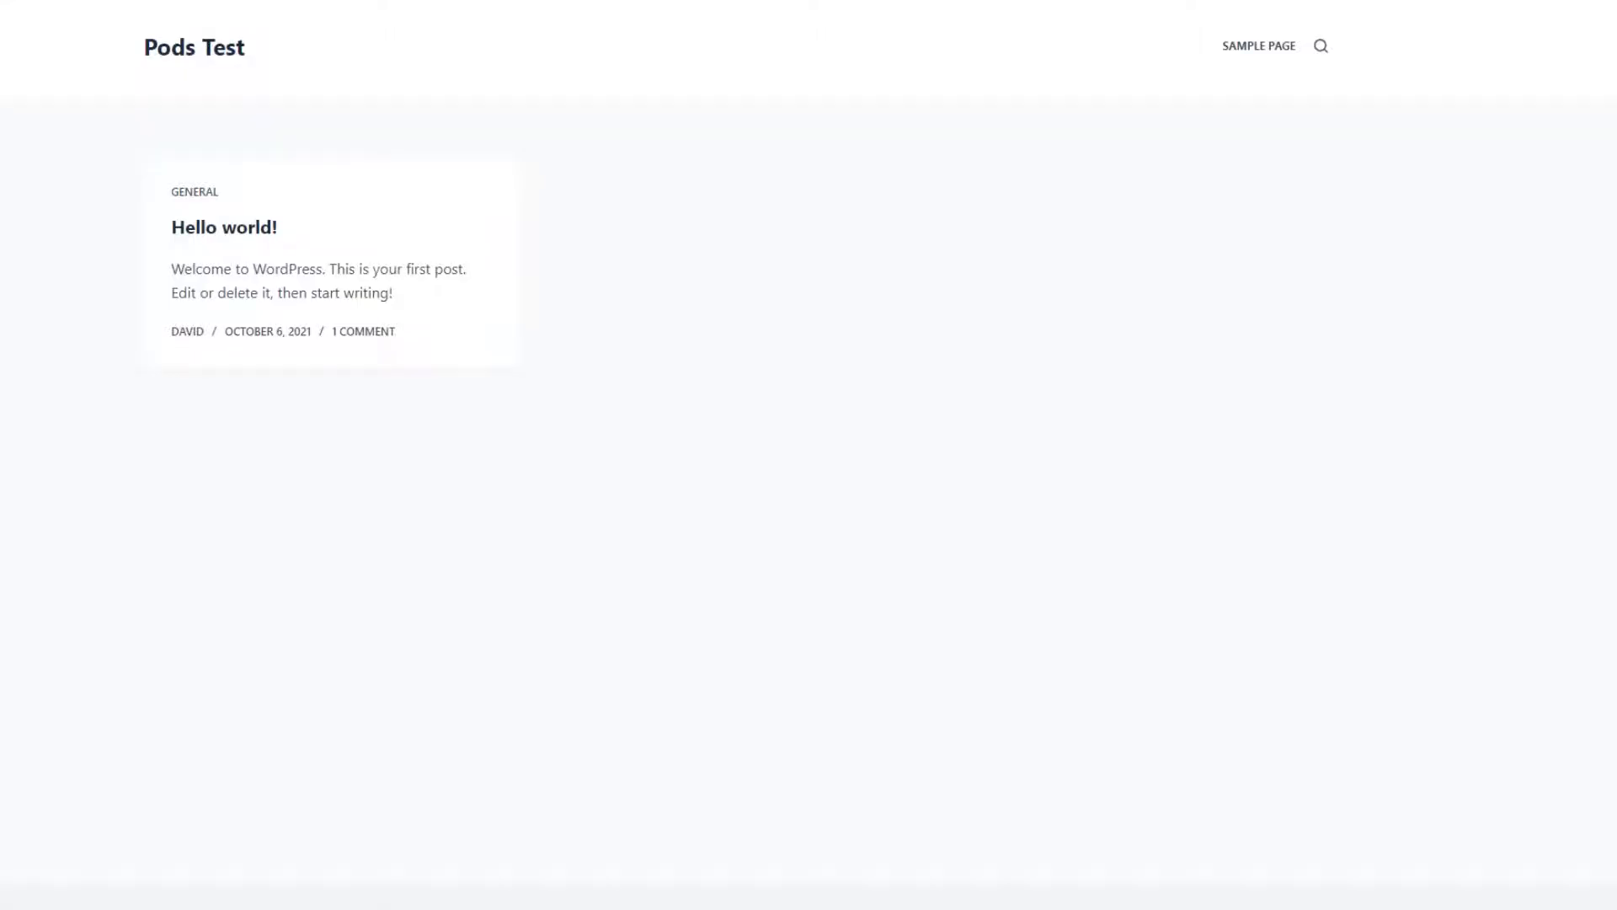
pyautogui.write('books')
pyautogui.press('Return')
pyautogui.click(684, 399)
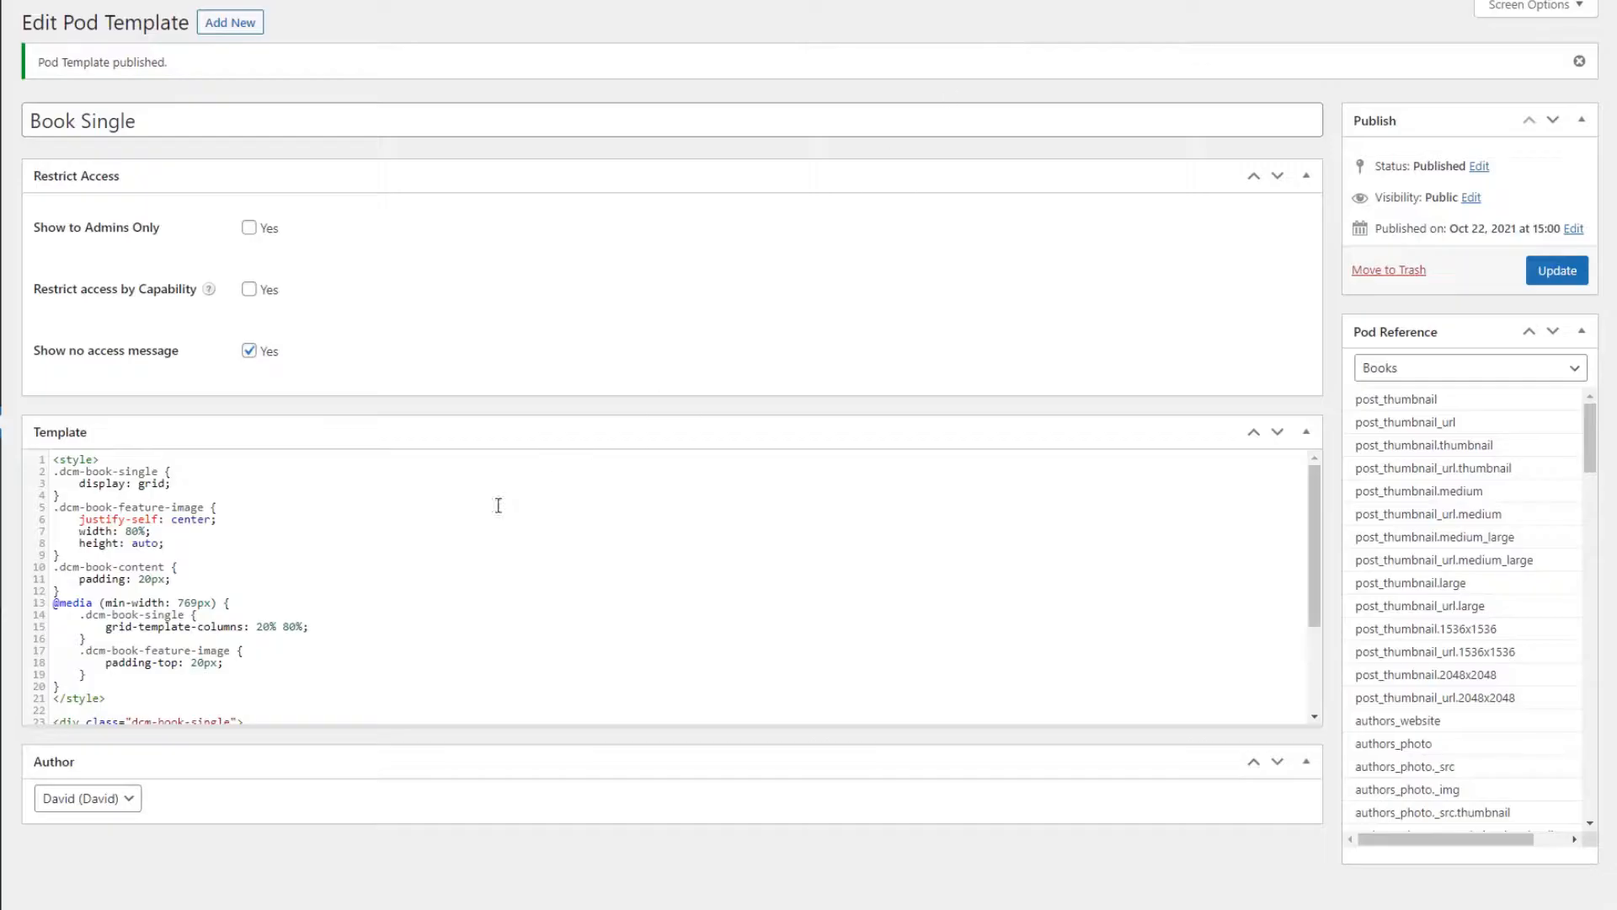
# Step: Disable automatic Pod Templates in the book pod's Auto Template Options and save the pod
pyautogui.scroll(-3, 67, 581)
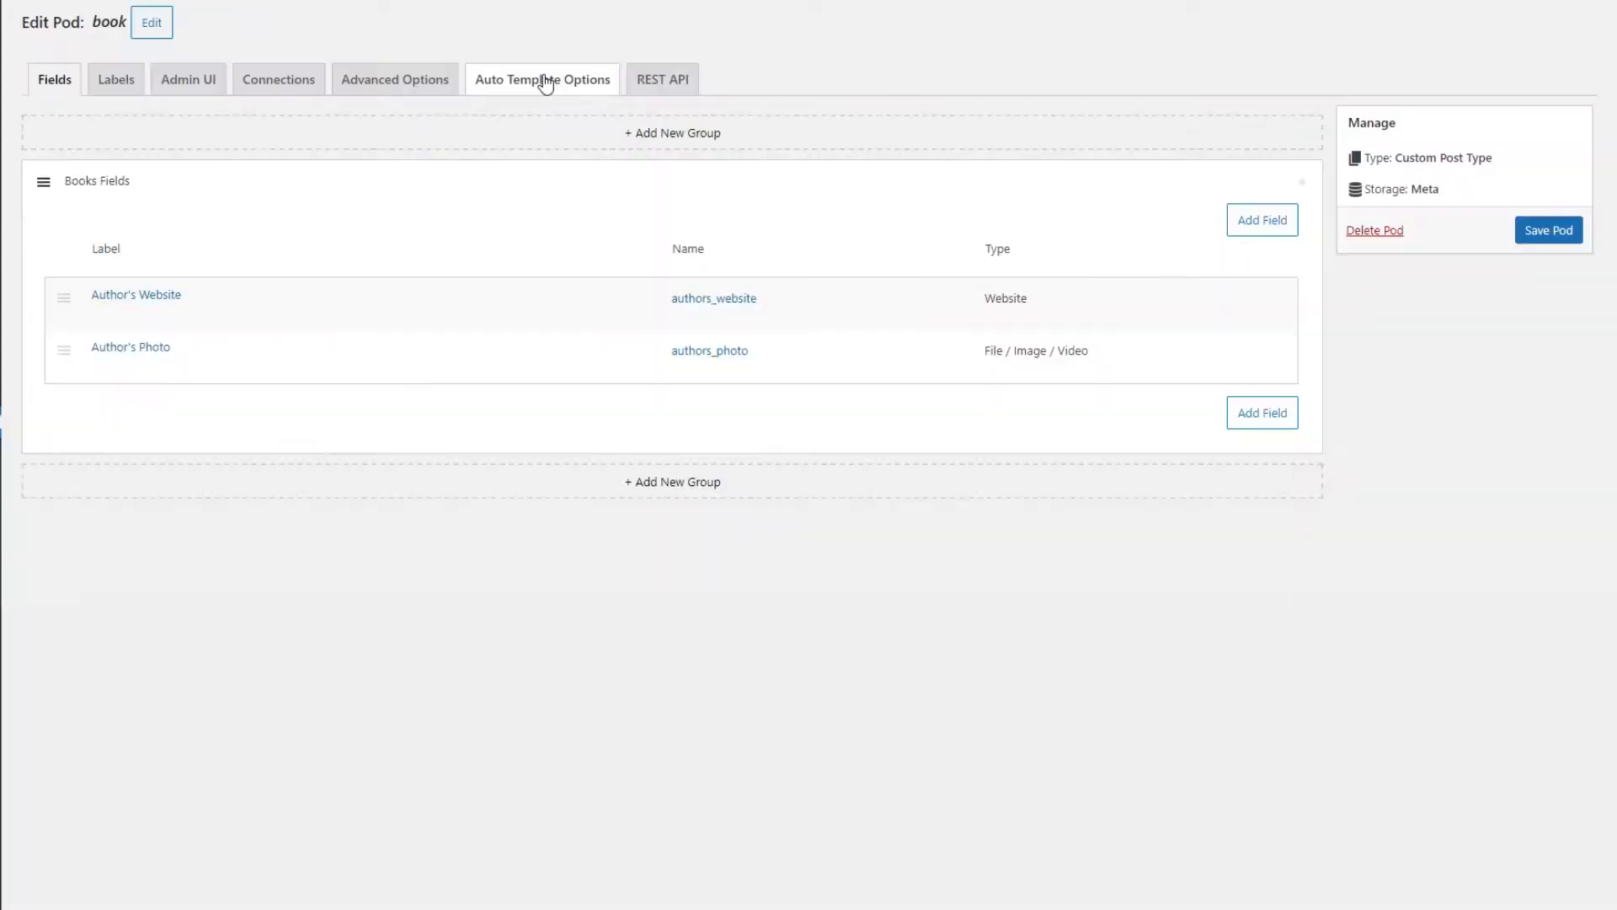
pyautogui.click(542, 79)
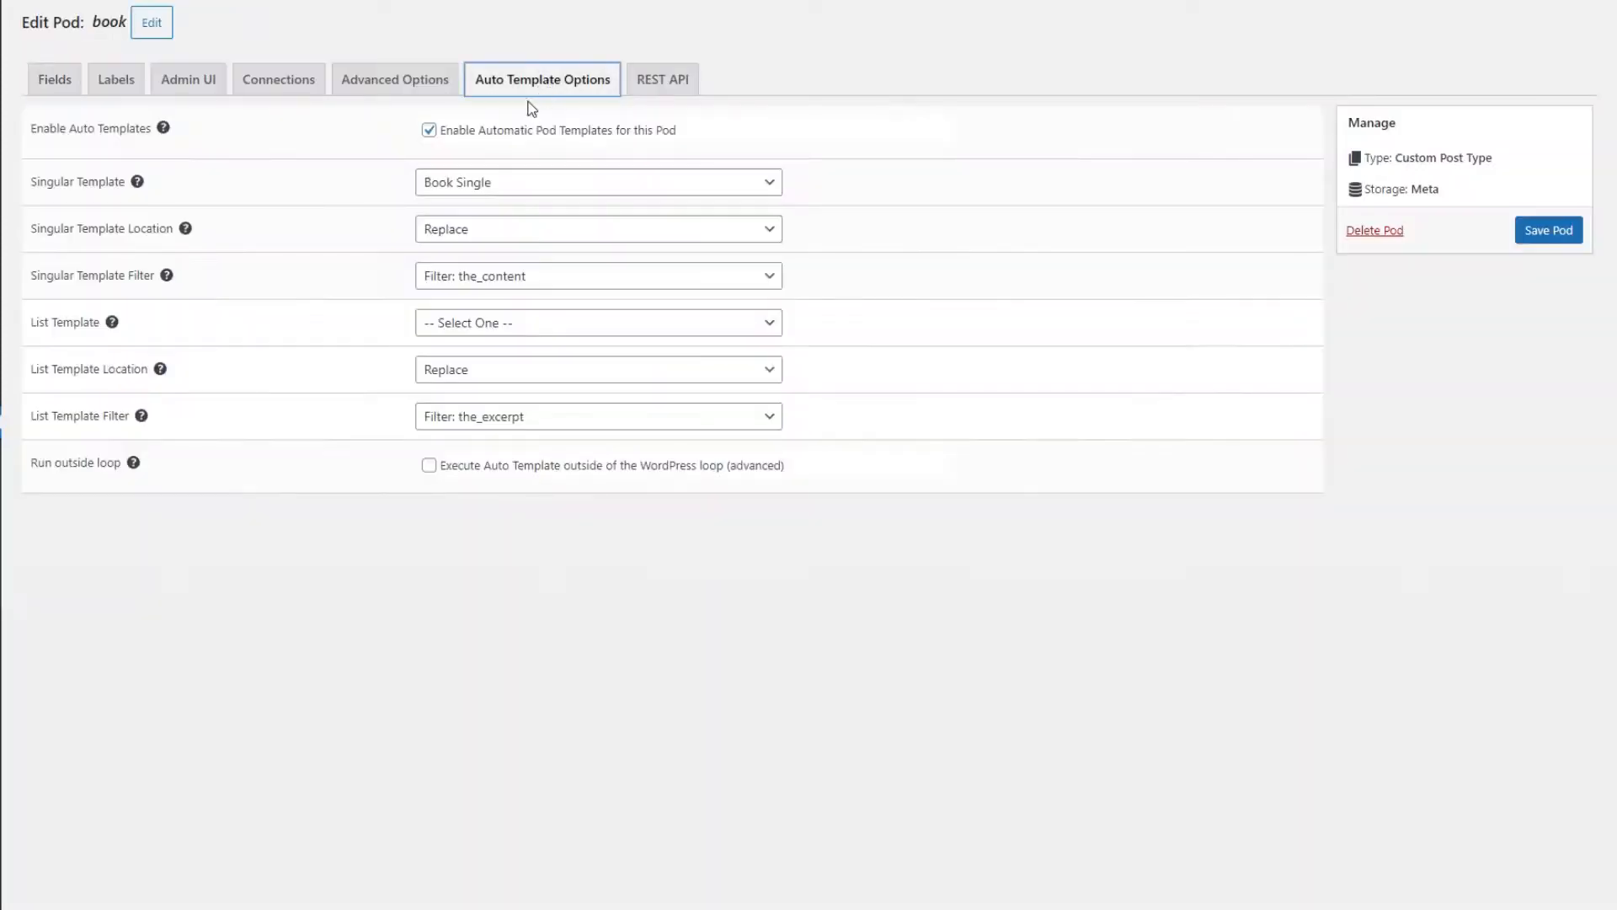
pyautogui.click(430, 132)
pyautogui.click(1563, 237)
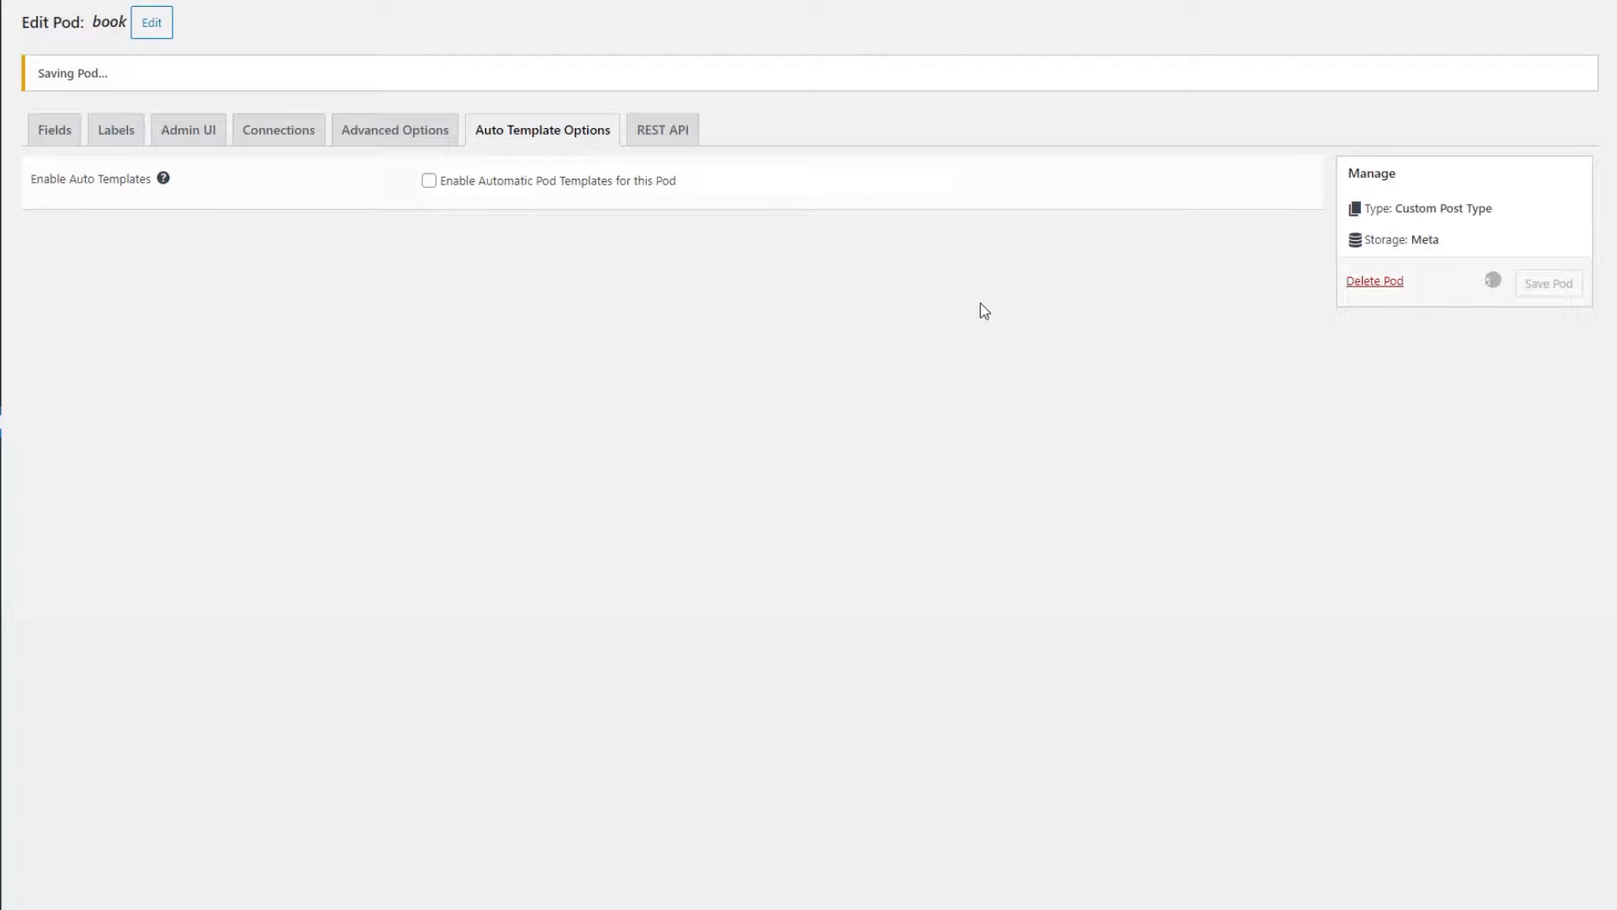
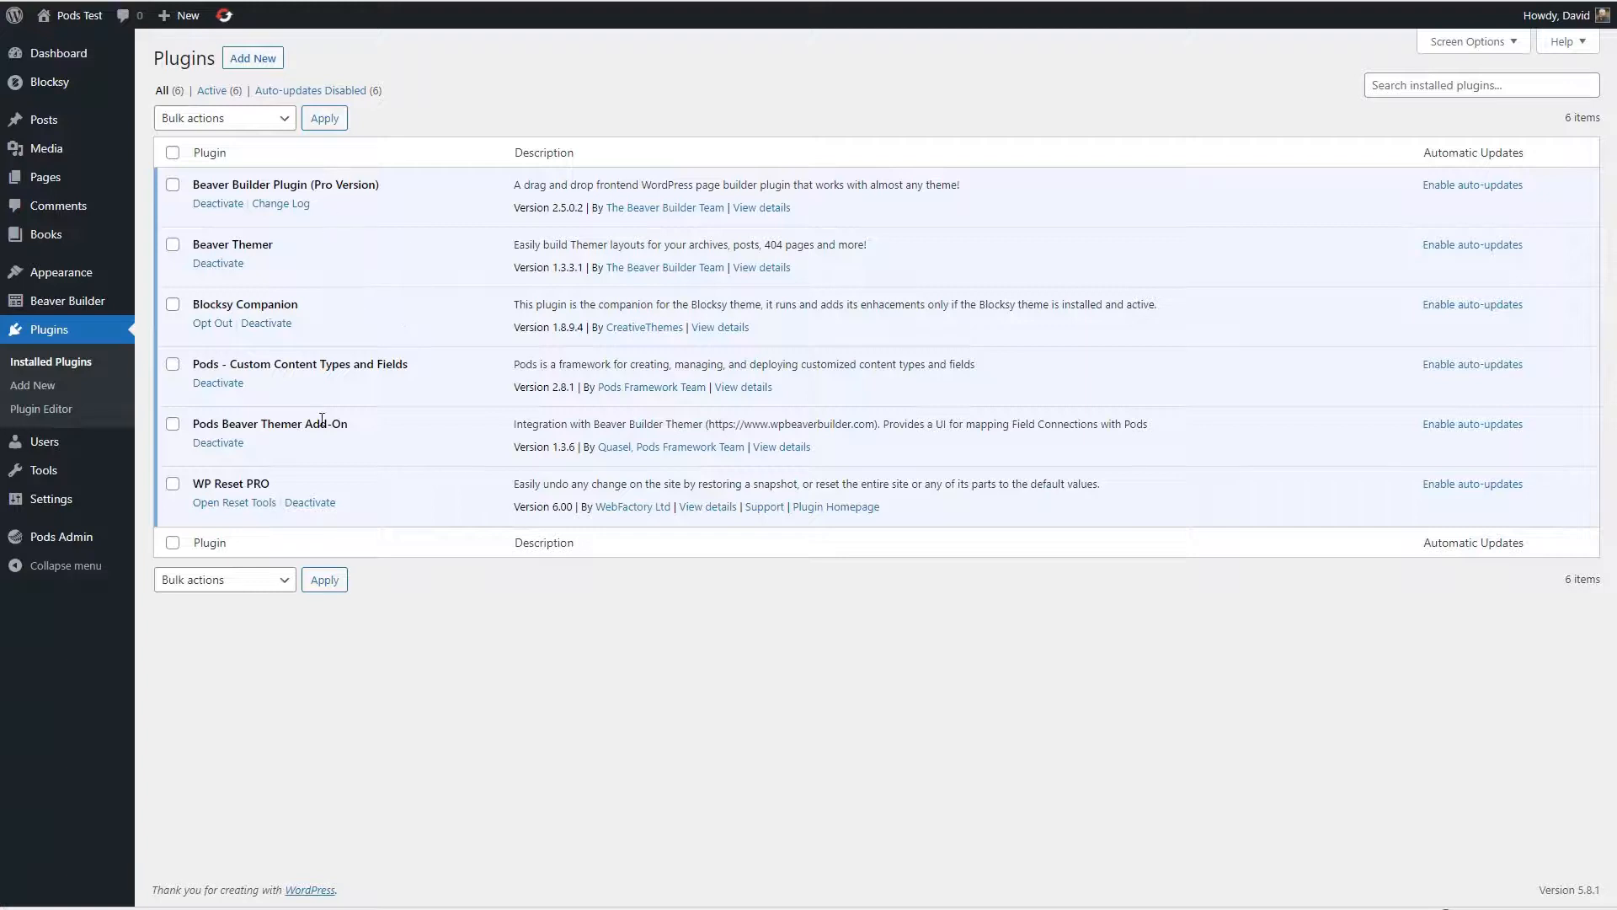
# Step: Add a new Beaver Builder Themer Layout titled Book Single with the Singular layout
pyautogui.moveTo(88, 307)
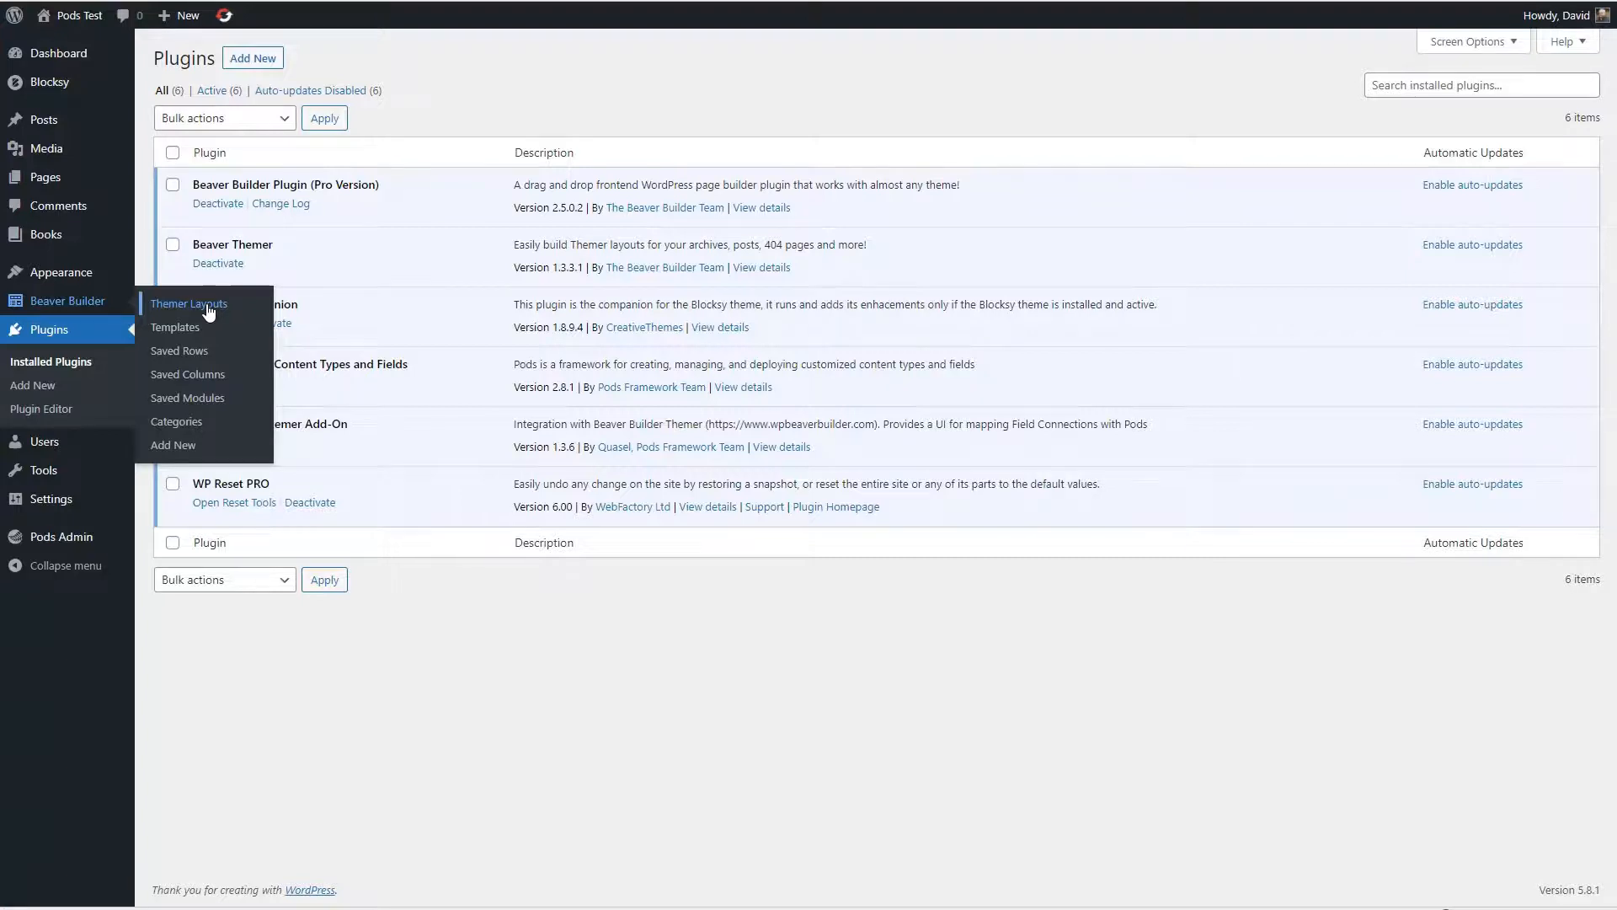
pyautogui.click(209, 312)
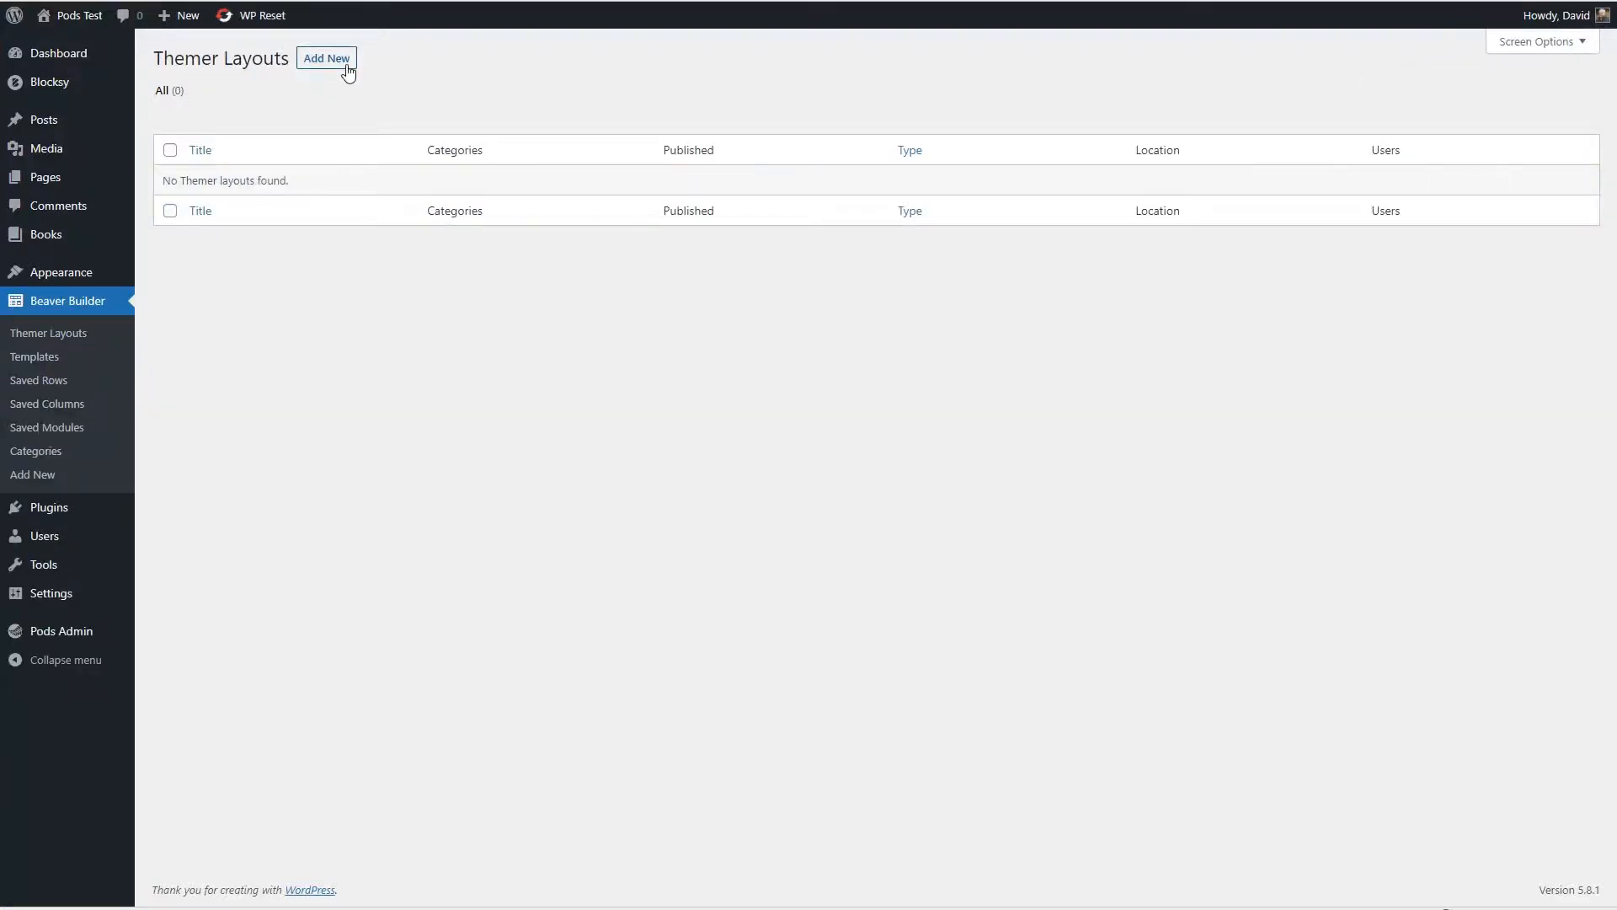
pyautogui.click(327, 58)
pyautogui.click(503, 134)
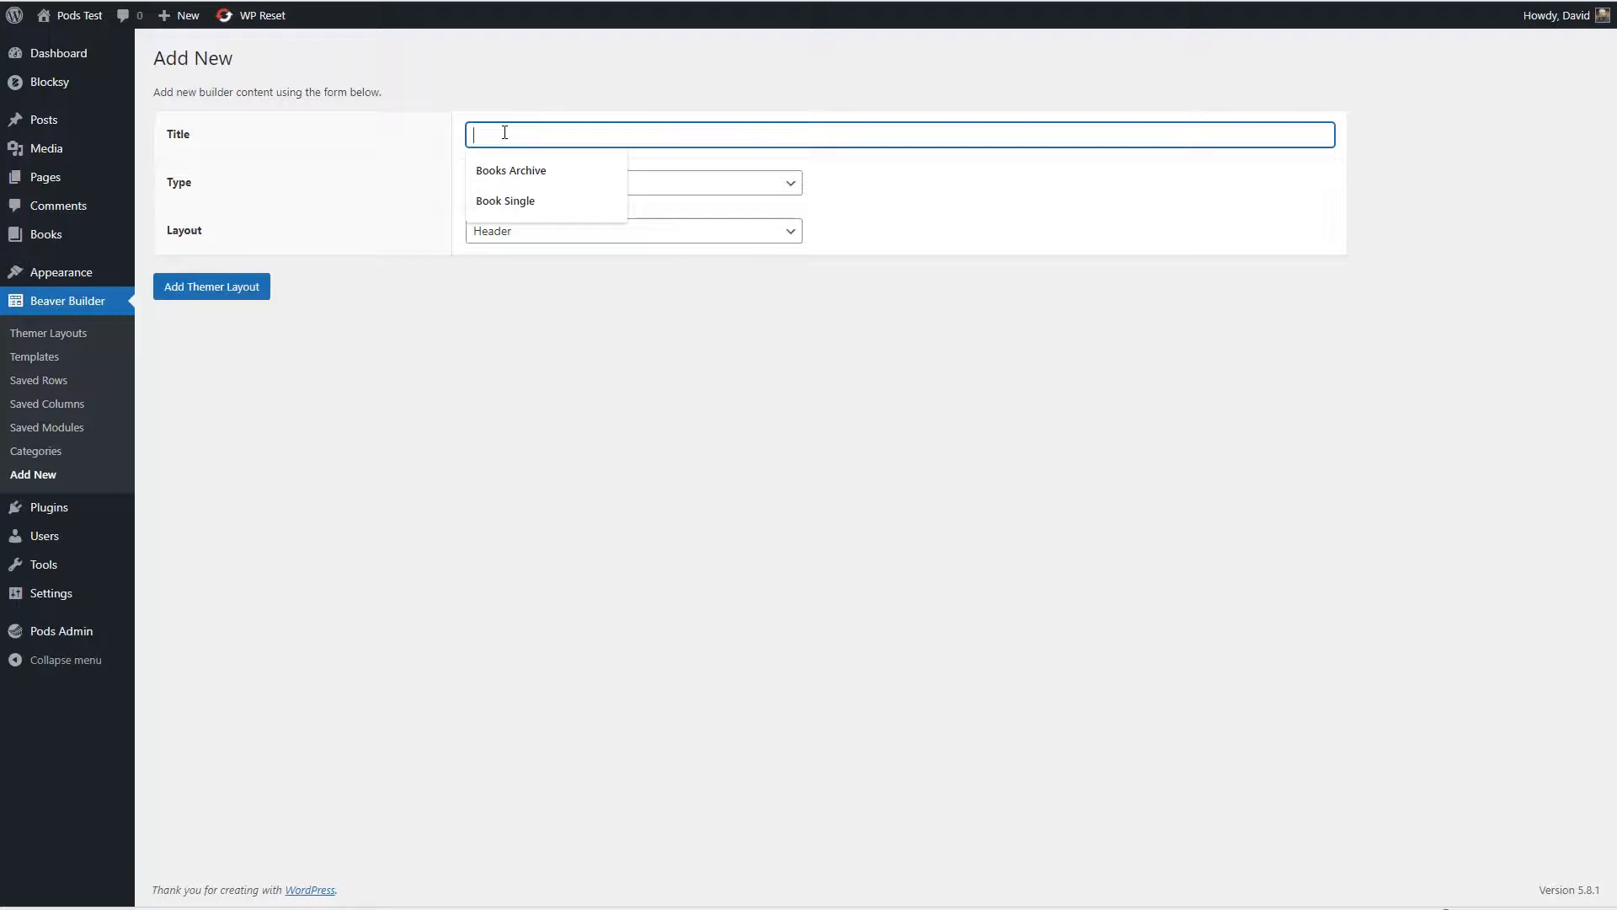
pyautogui.click(493, 200)
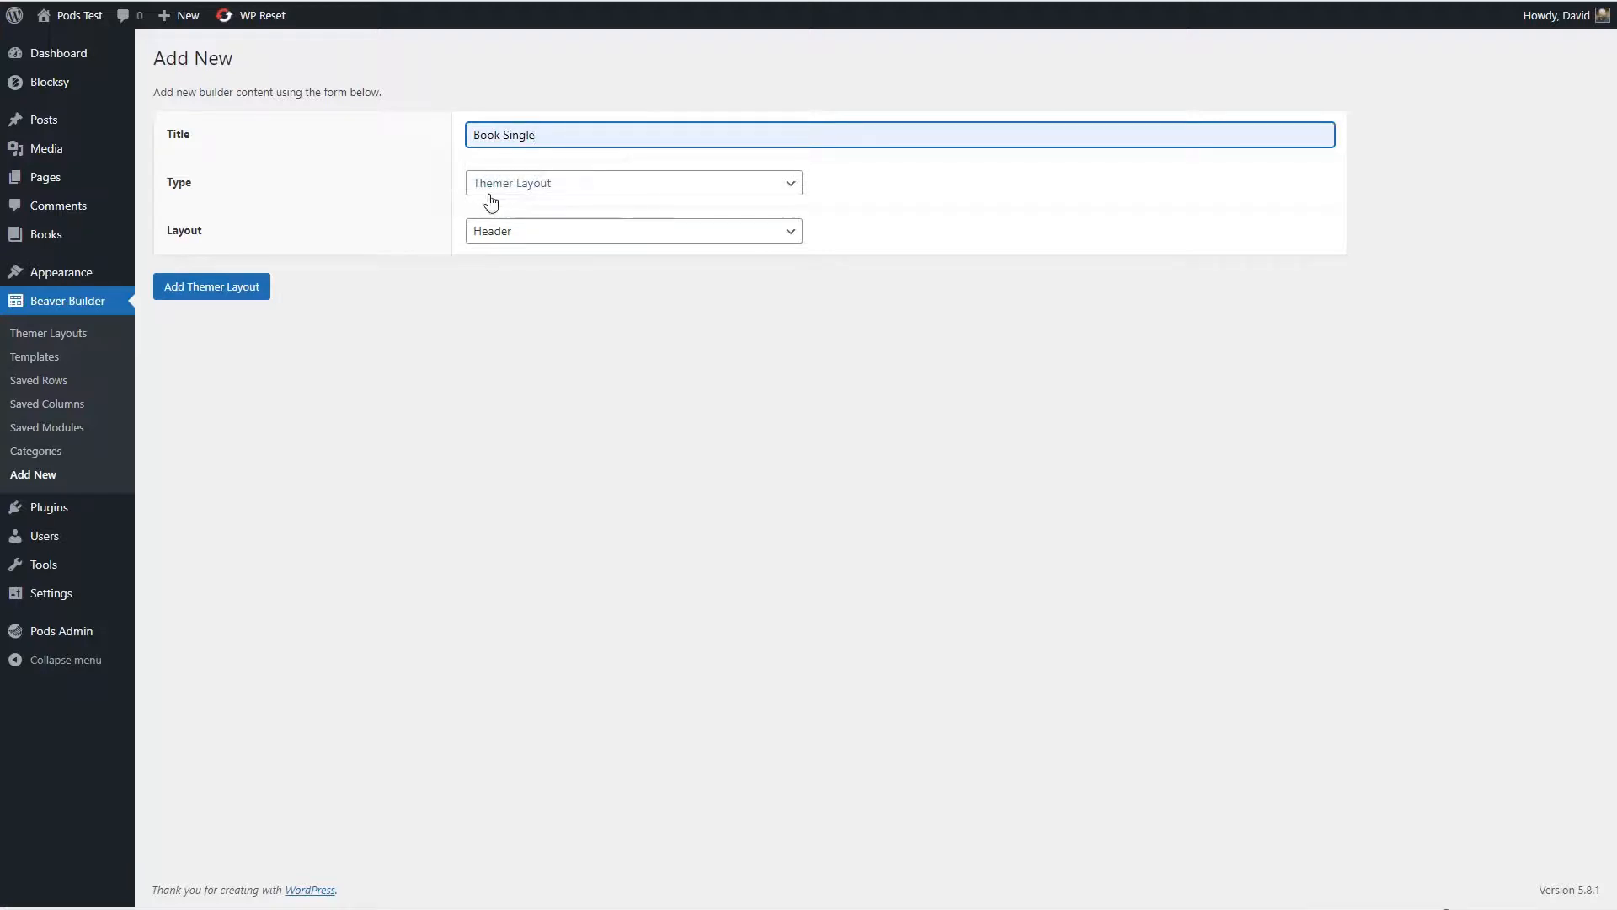
pyautogui.click(518, 237)
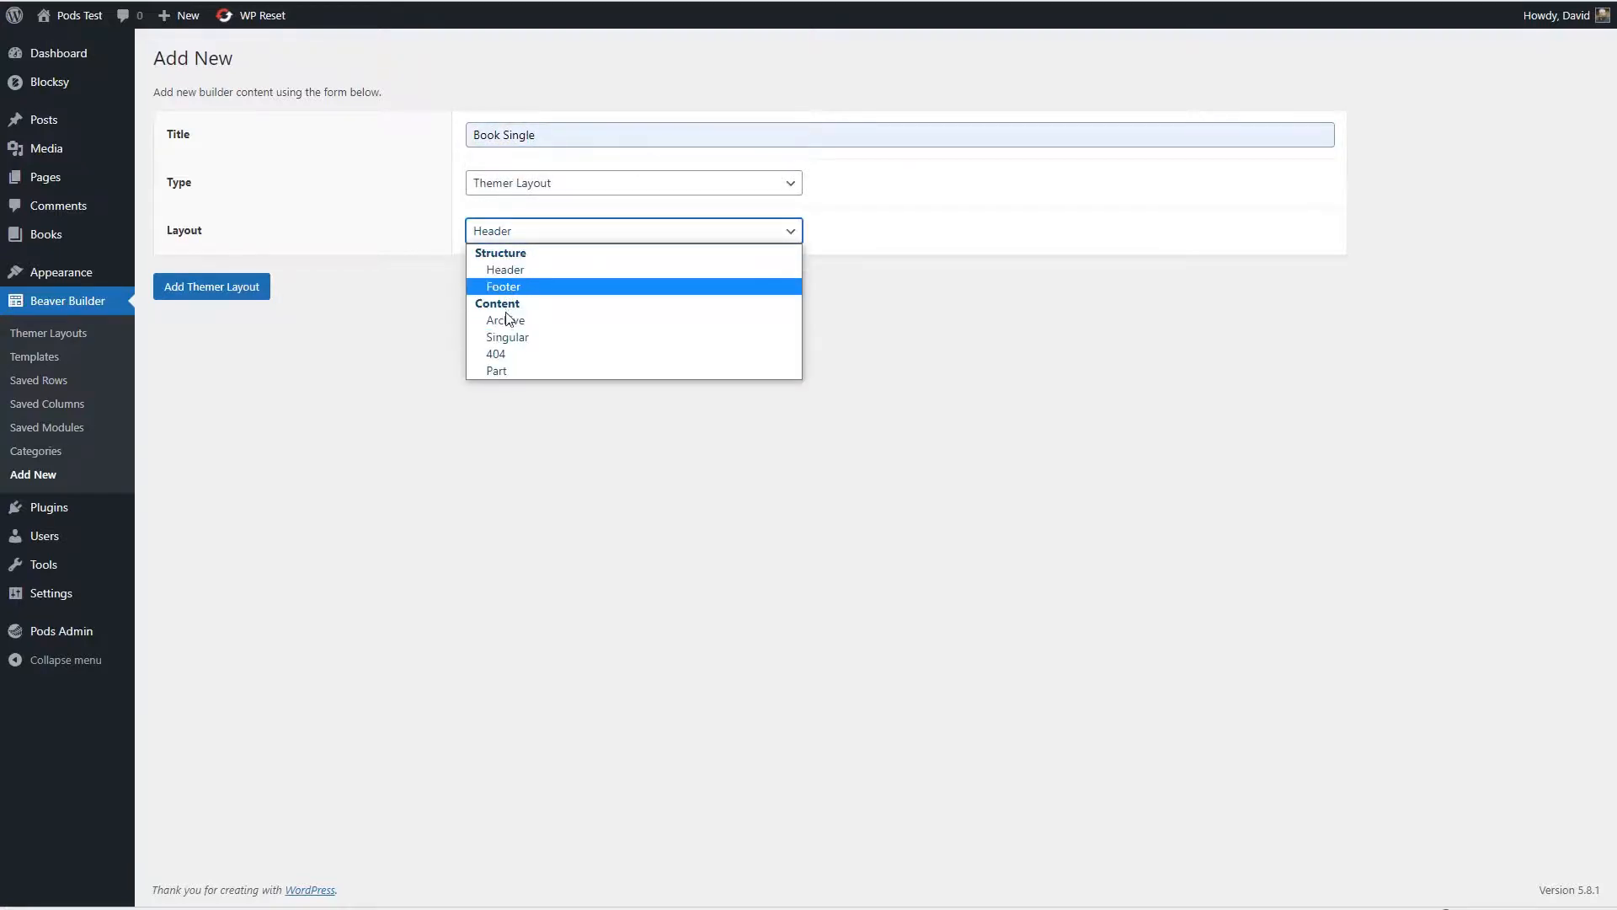
pyautogui.click(560, 342)
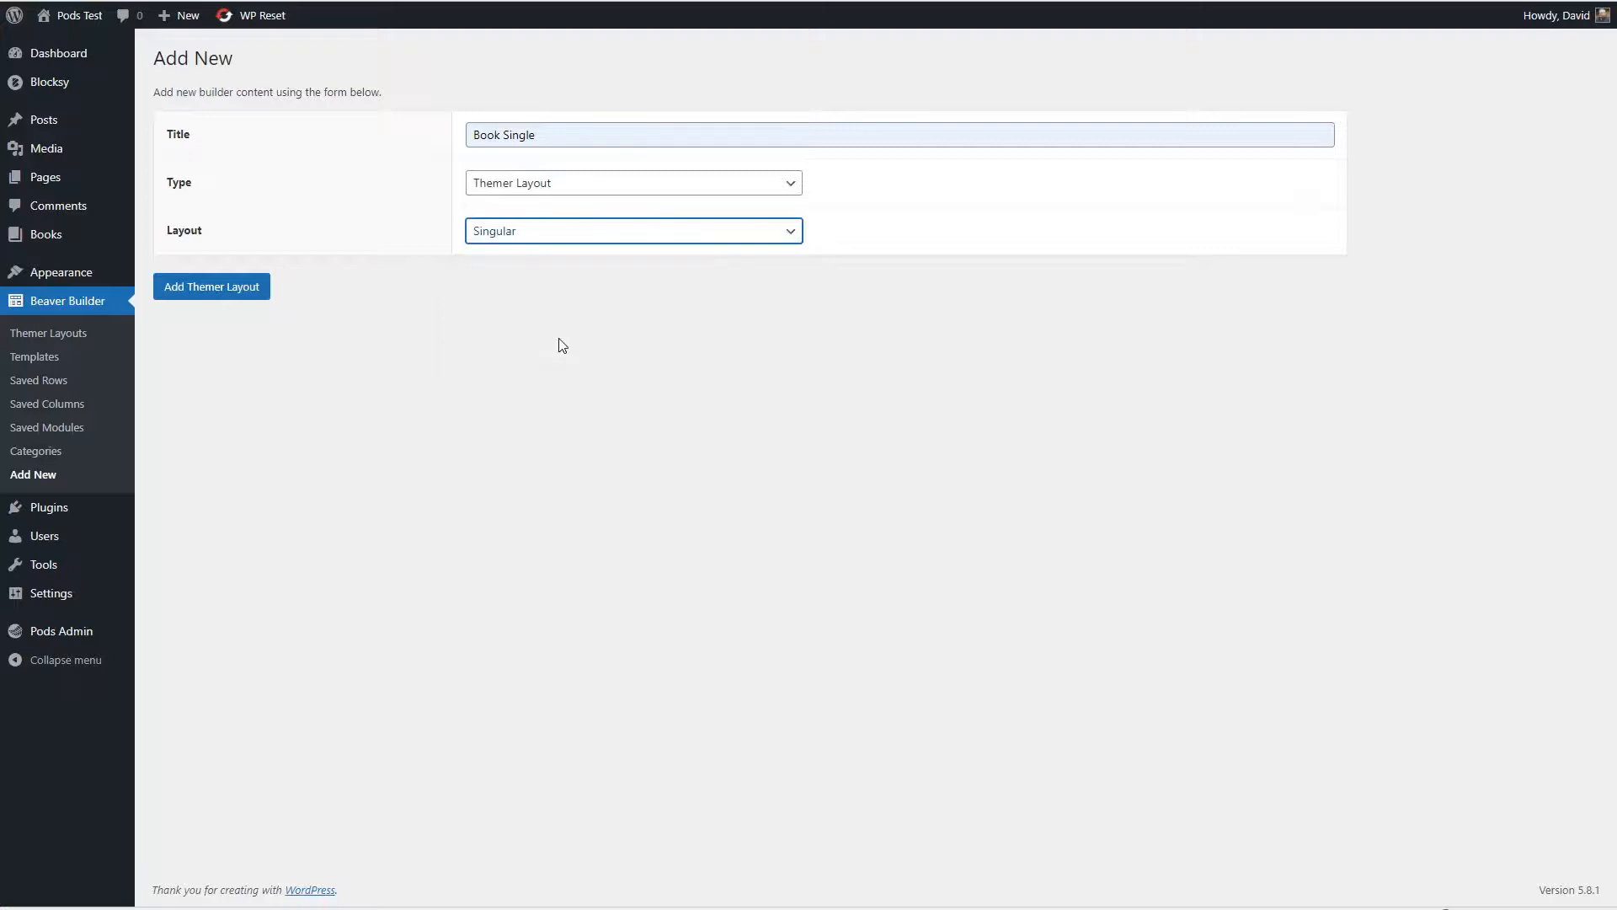
pyautogui.click(227, 290)
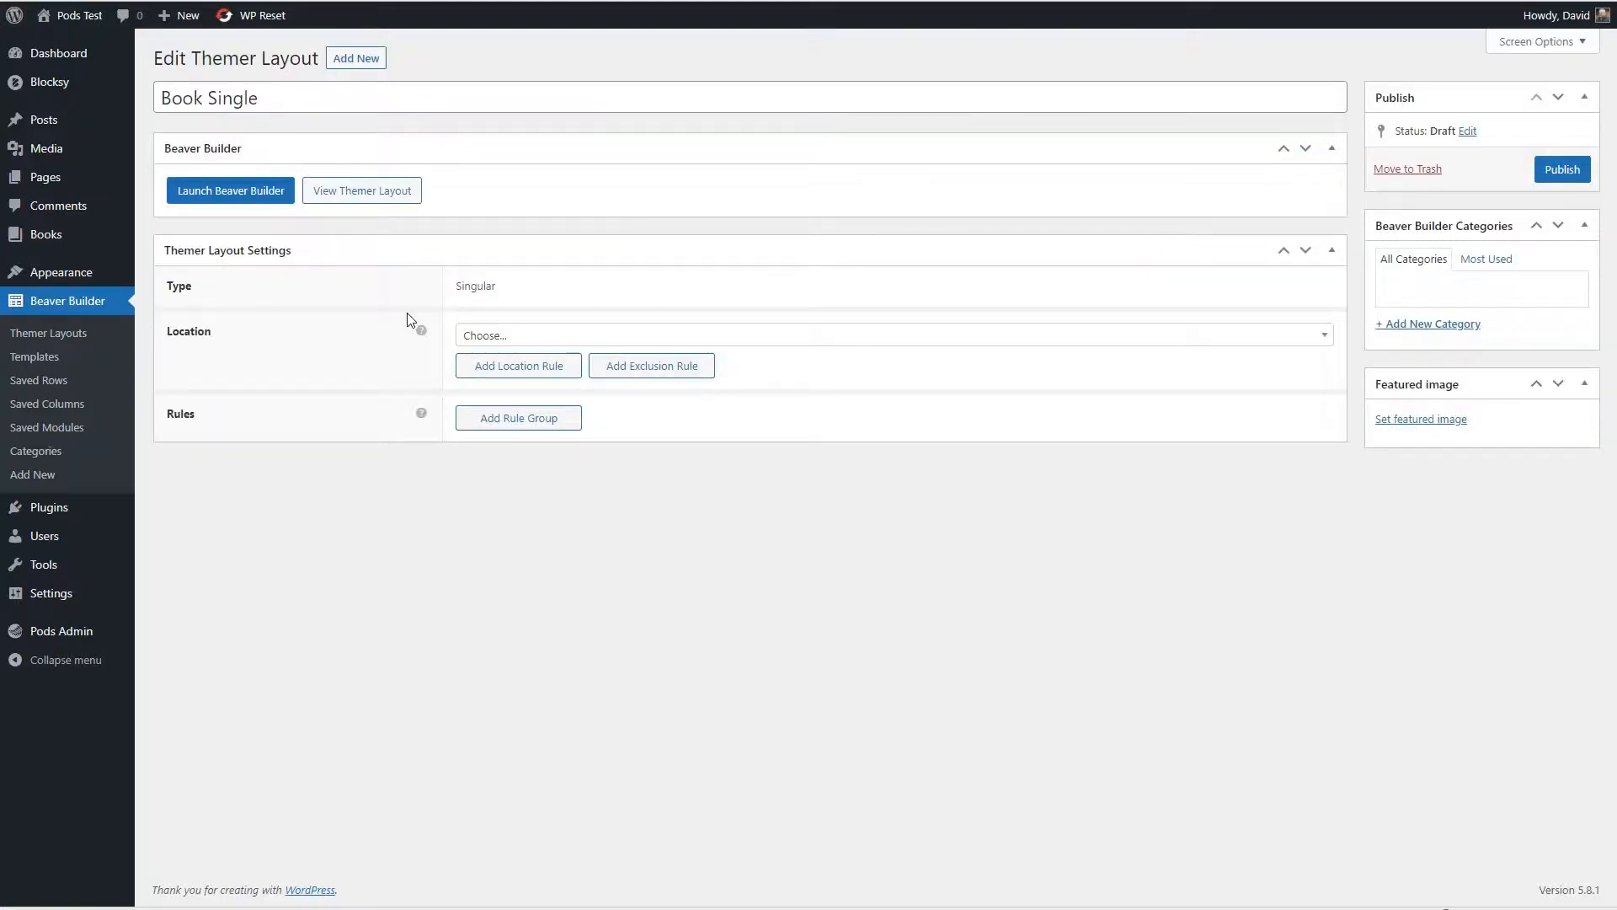
# Step: Set the Book Single layout's location to Book for All Books and publish the layout
pyautogui.click(560, 336)
pyautogui.scroll(-1, 580, 433)
pyautogui.scroll(-2, 579, 433)
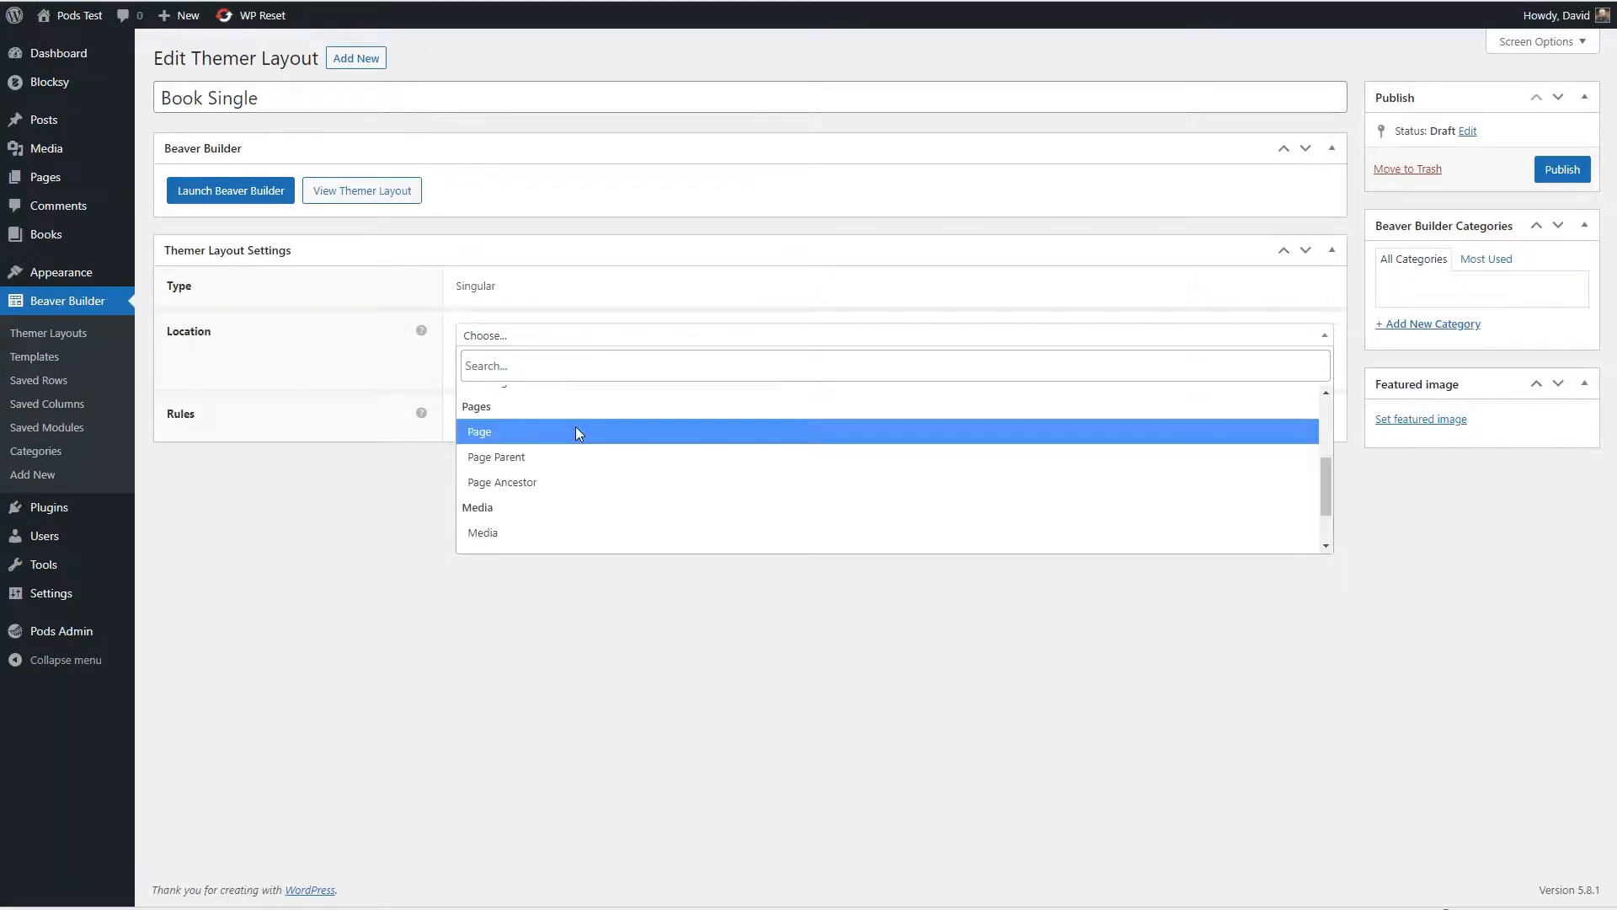
pyautogui.scroll(-1, 577, 433)
pyautogui.click(491, 516)
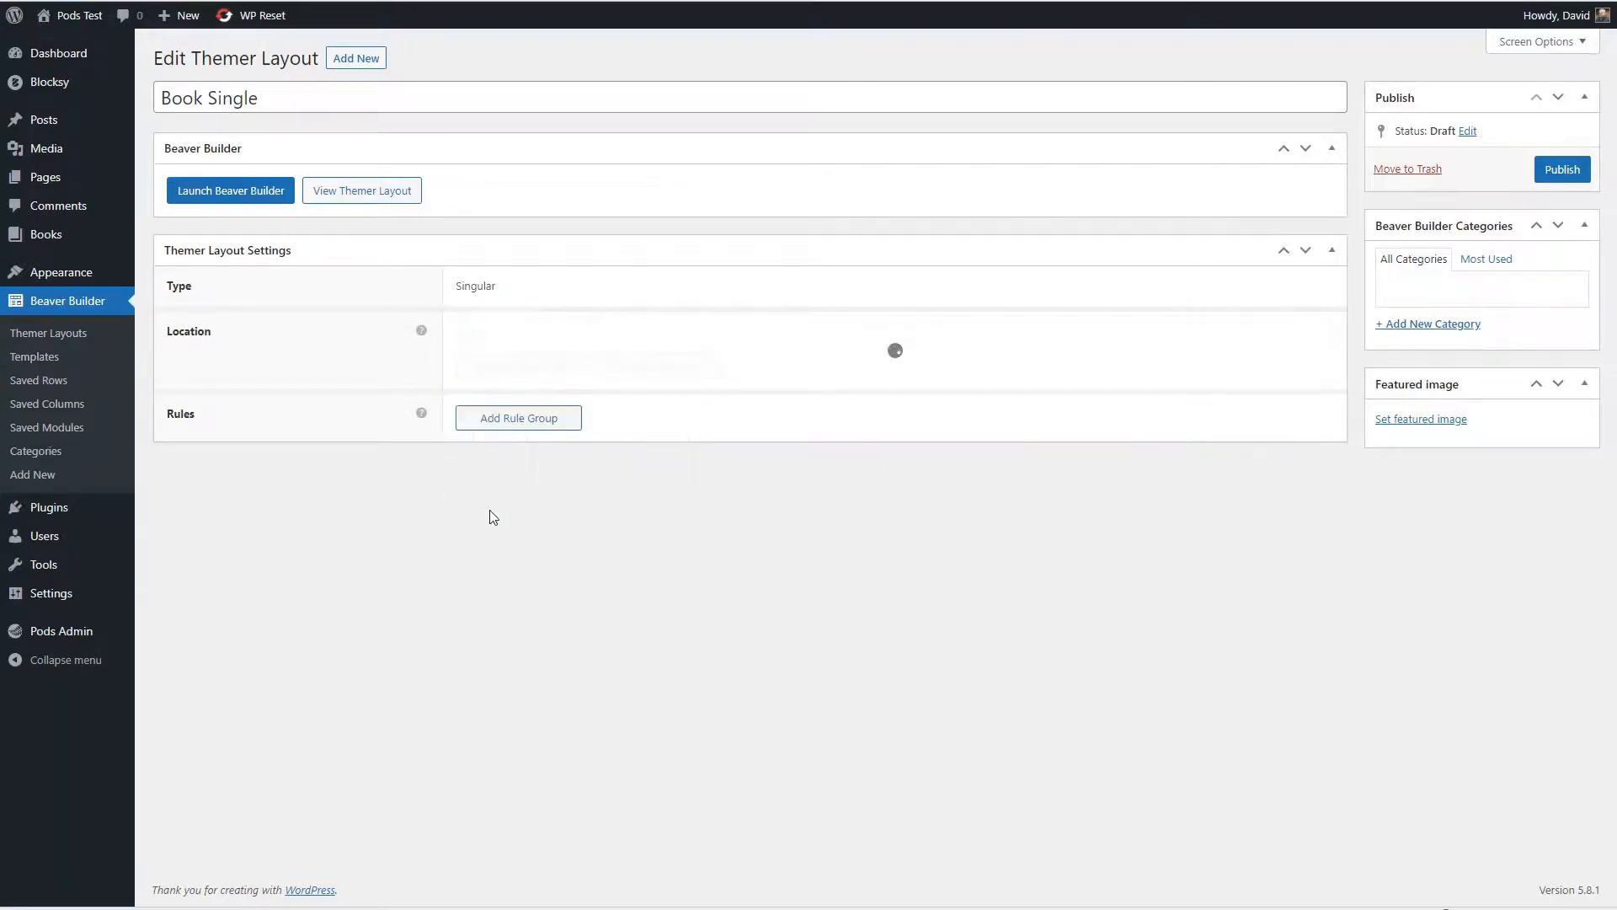
pyautogui.click(1563, 169)
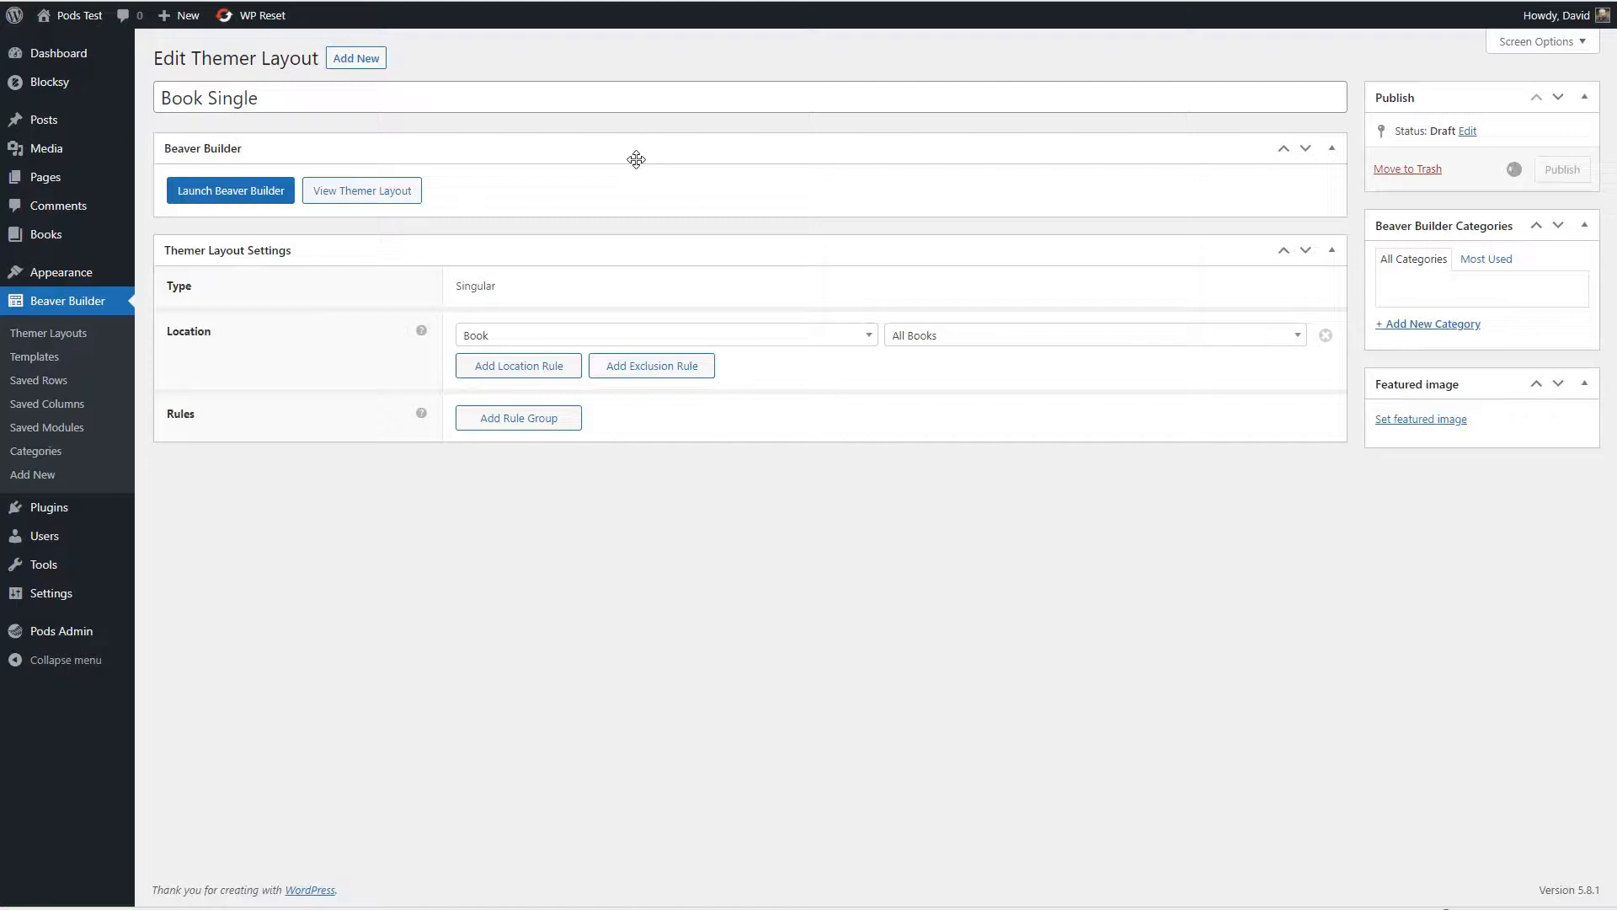
# Step: Launch Beaver Builder for the layout and insert a Left Sidebar row between the title banner and the post content
pyautogui.click(242, 243)
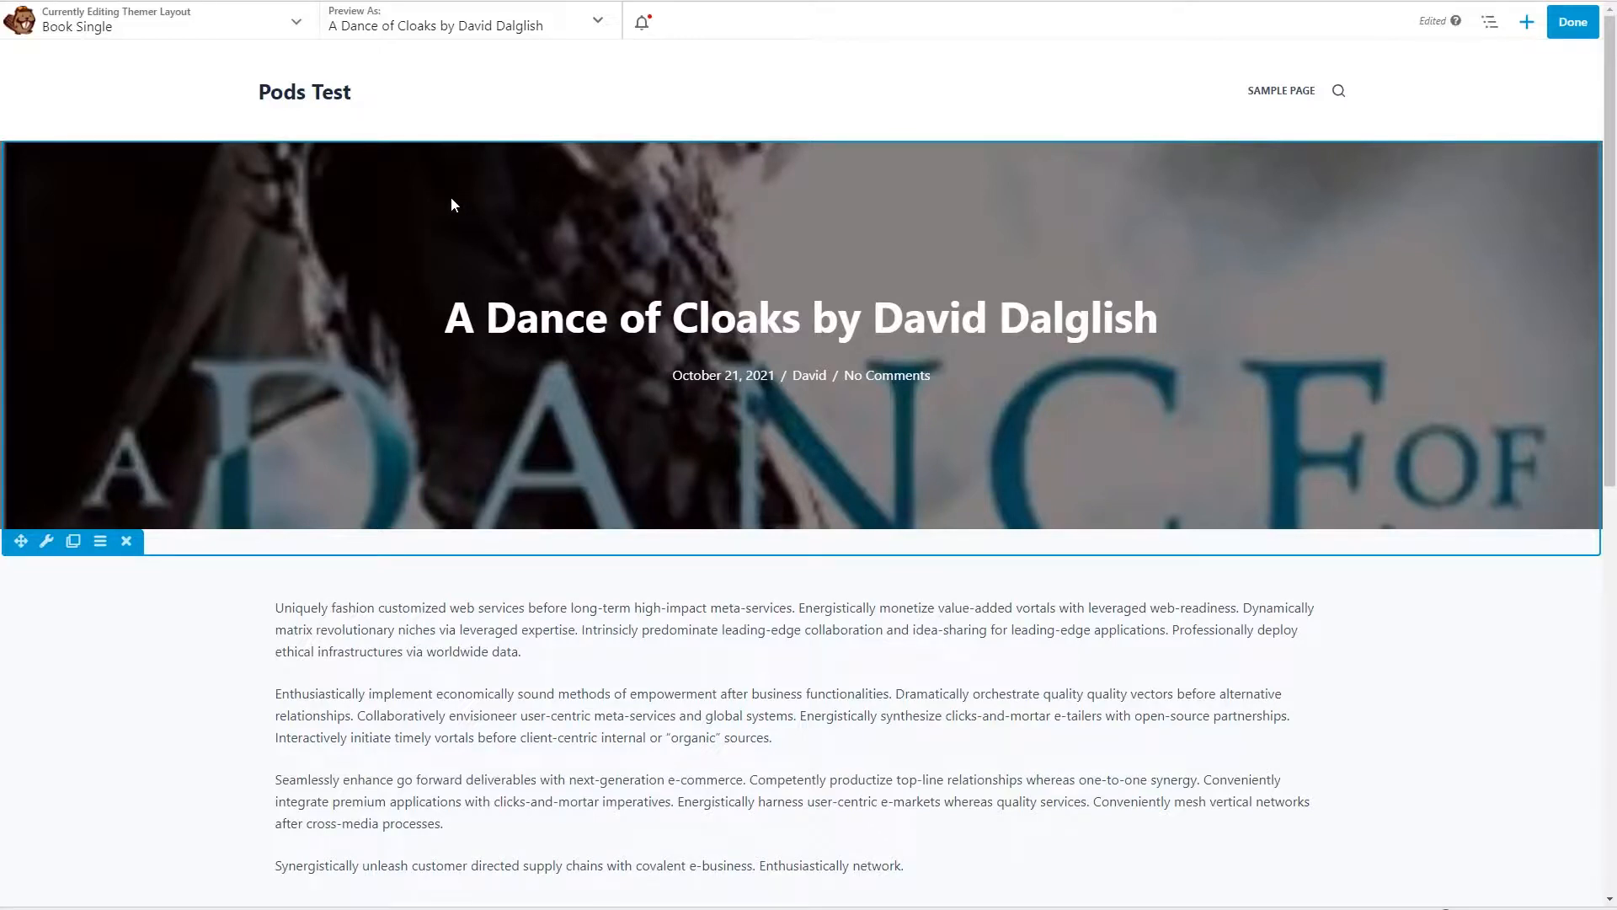
pyautogui.click(1524, 26)
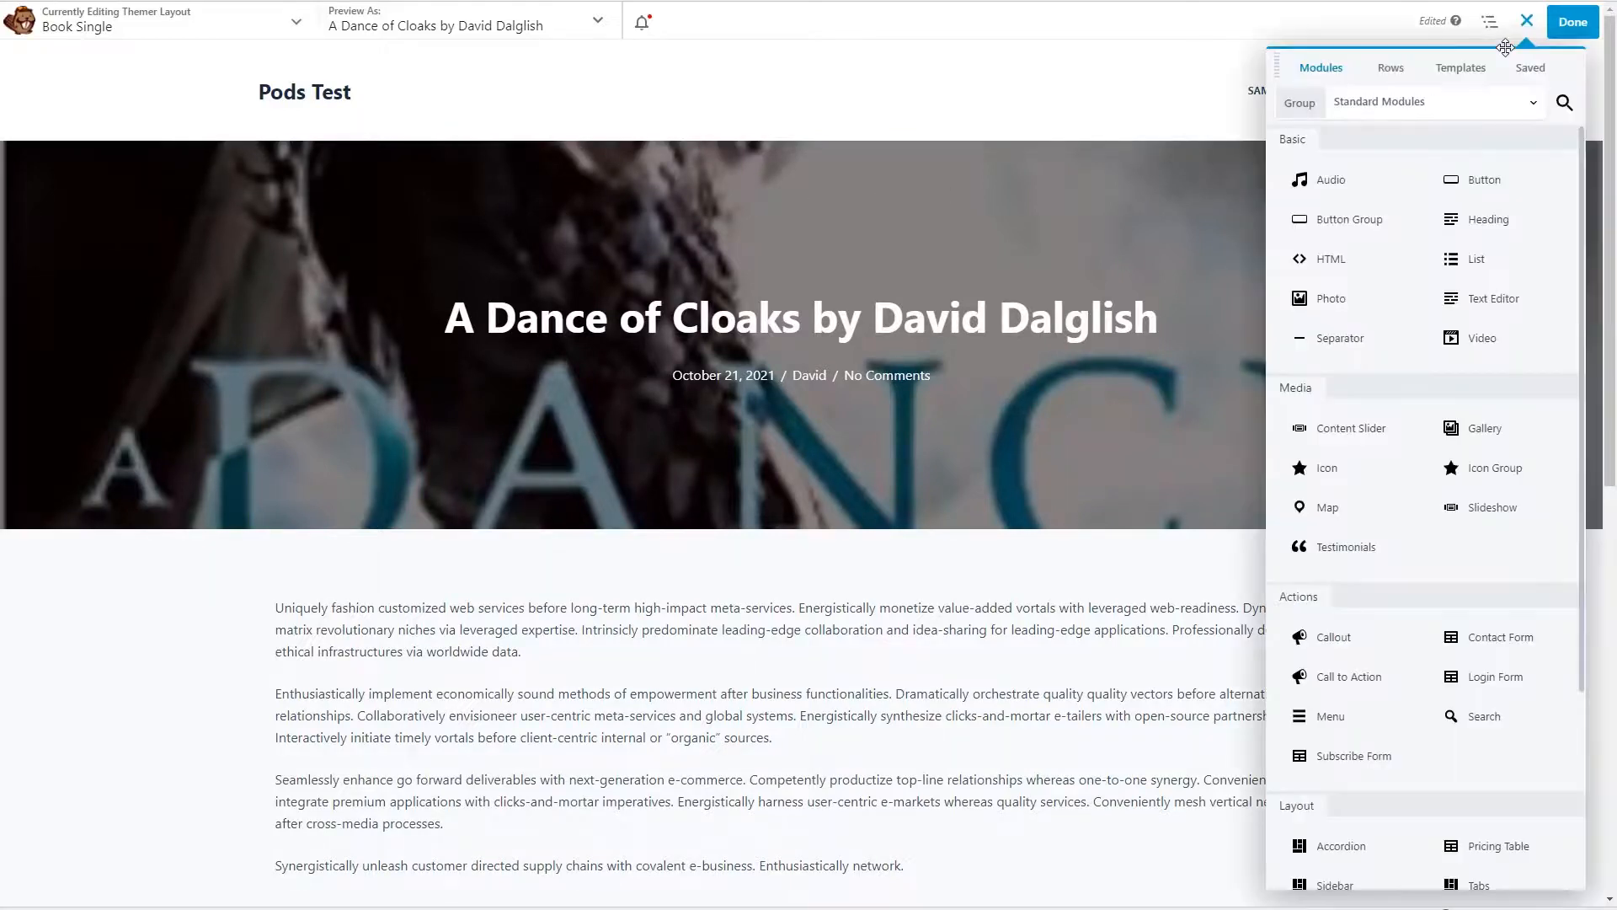
pyautogui.click(1391, 67)
pyautogui.moveTo(1360, 379); pyautogui.dragTo(884, 654)
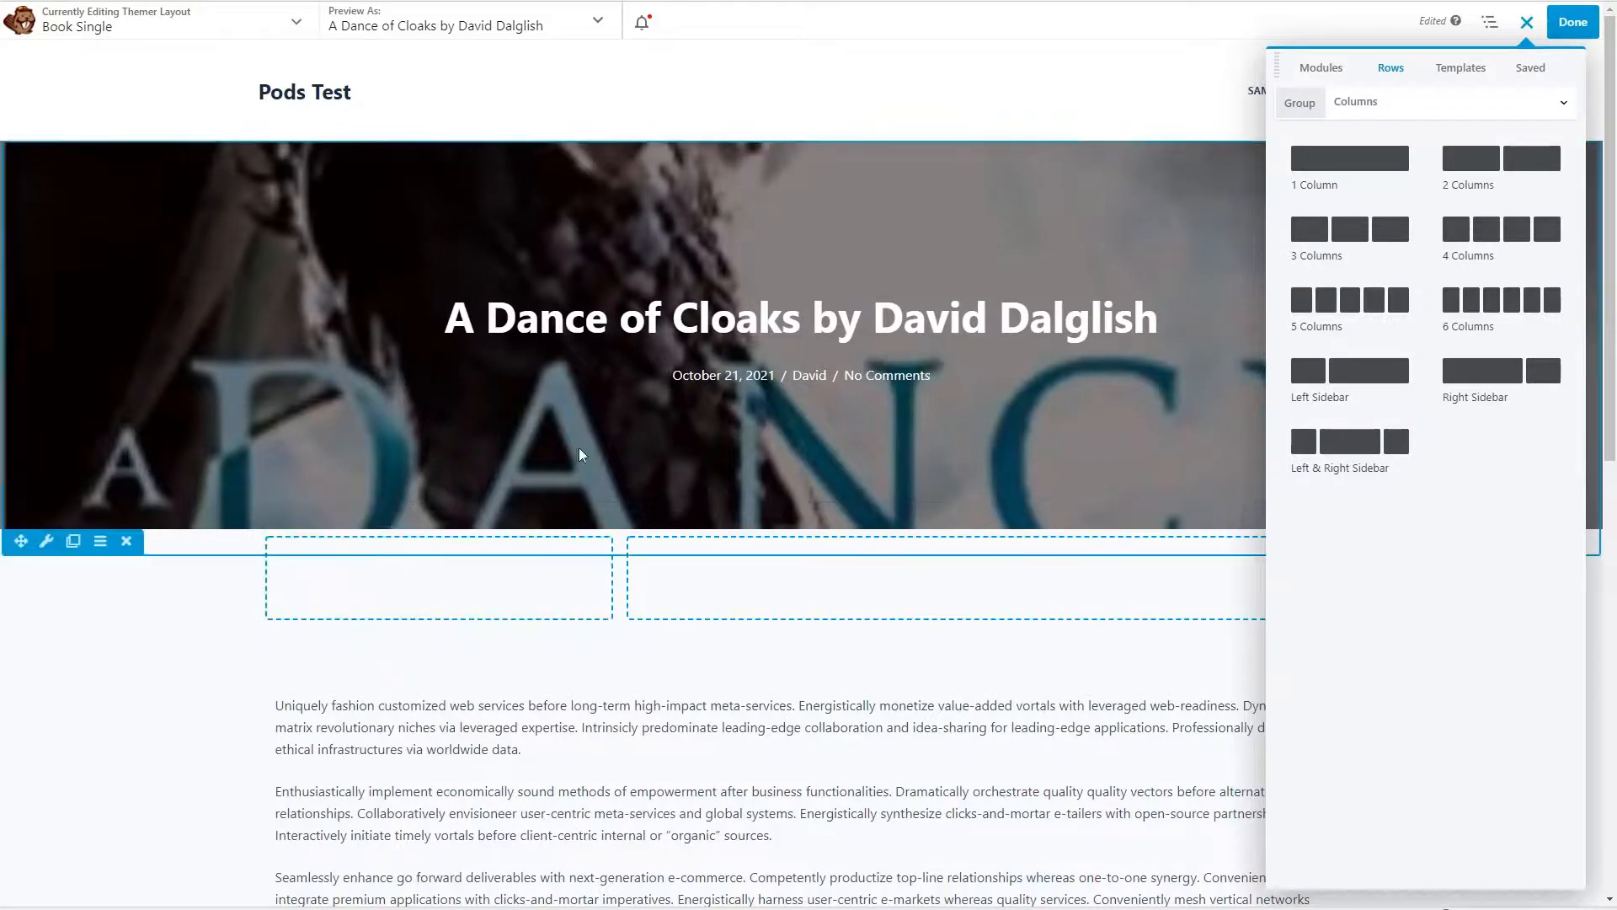
# Step: Move the post title heading into the new row's wider column, then left-align it and set its font size to 34 px
pyautogui.moveTo(589, 319); pyautogui.dragTo(790, 603)
pyautogui.click(798, 559)
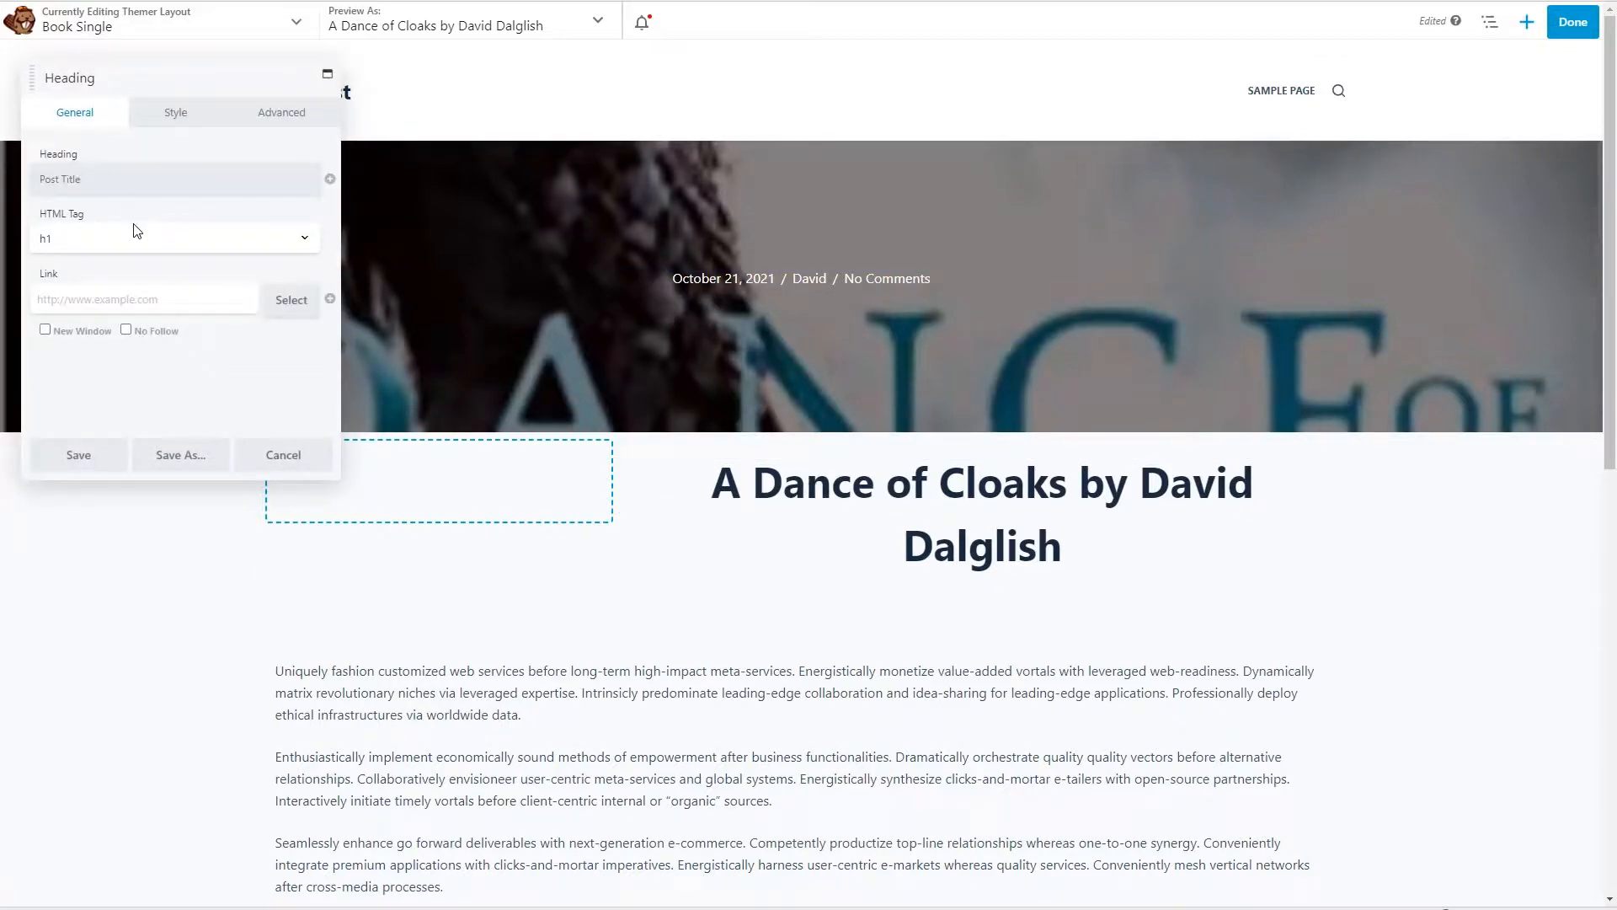
pyautogui.click(173, 114)
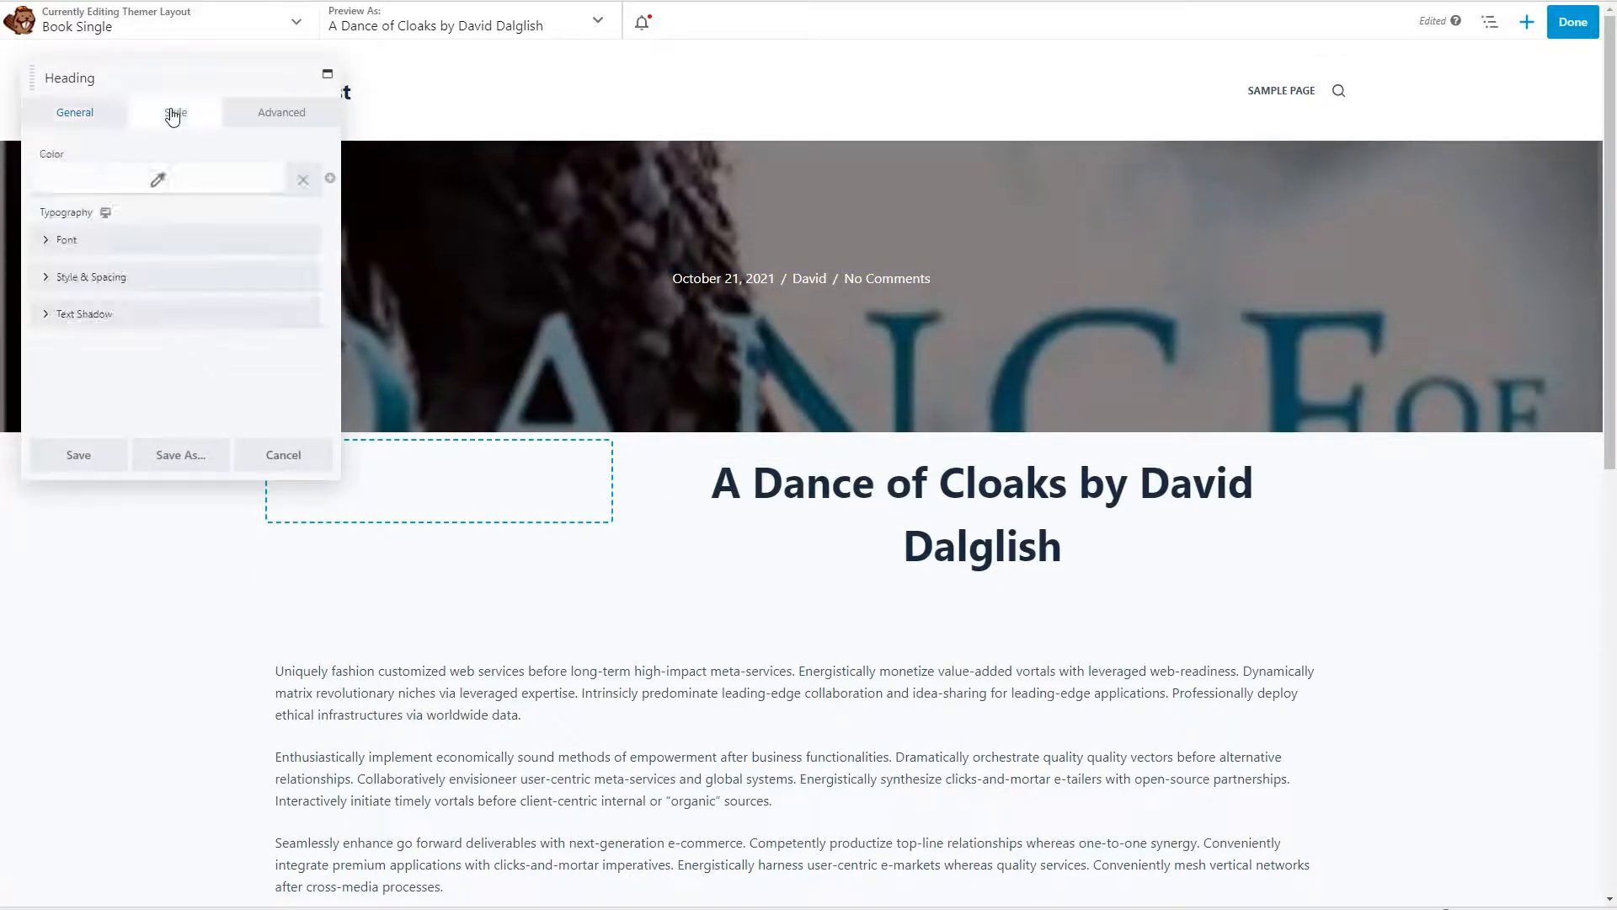
pyautogui.click(47, 242)
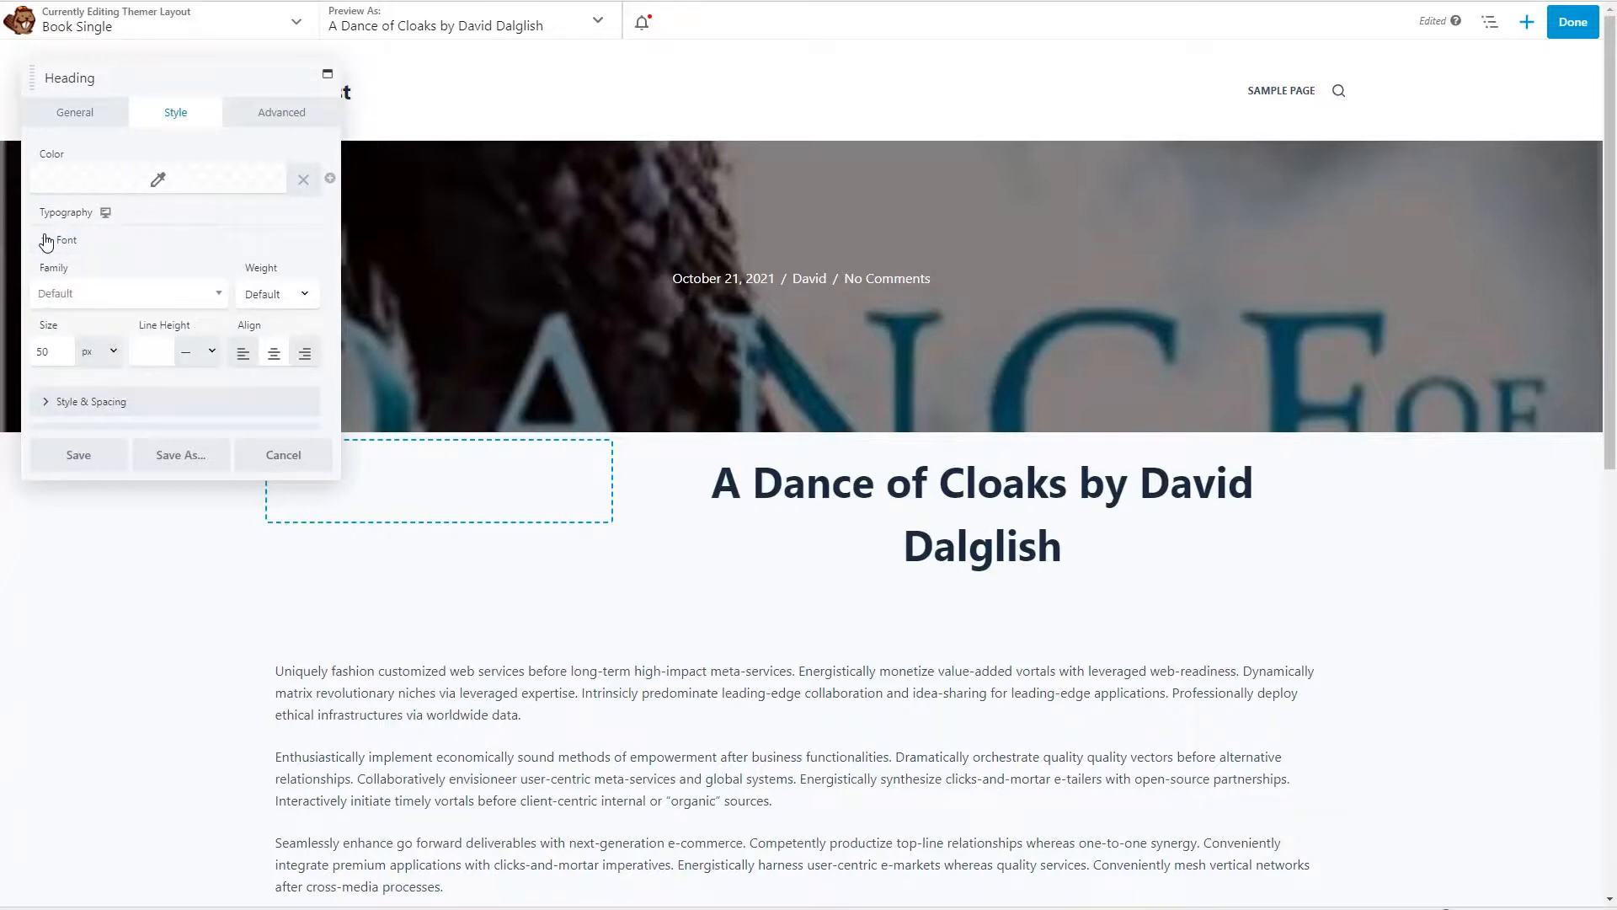
pyautogui.click(241, 355)
pyautogui.doubleClick(38, 351)
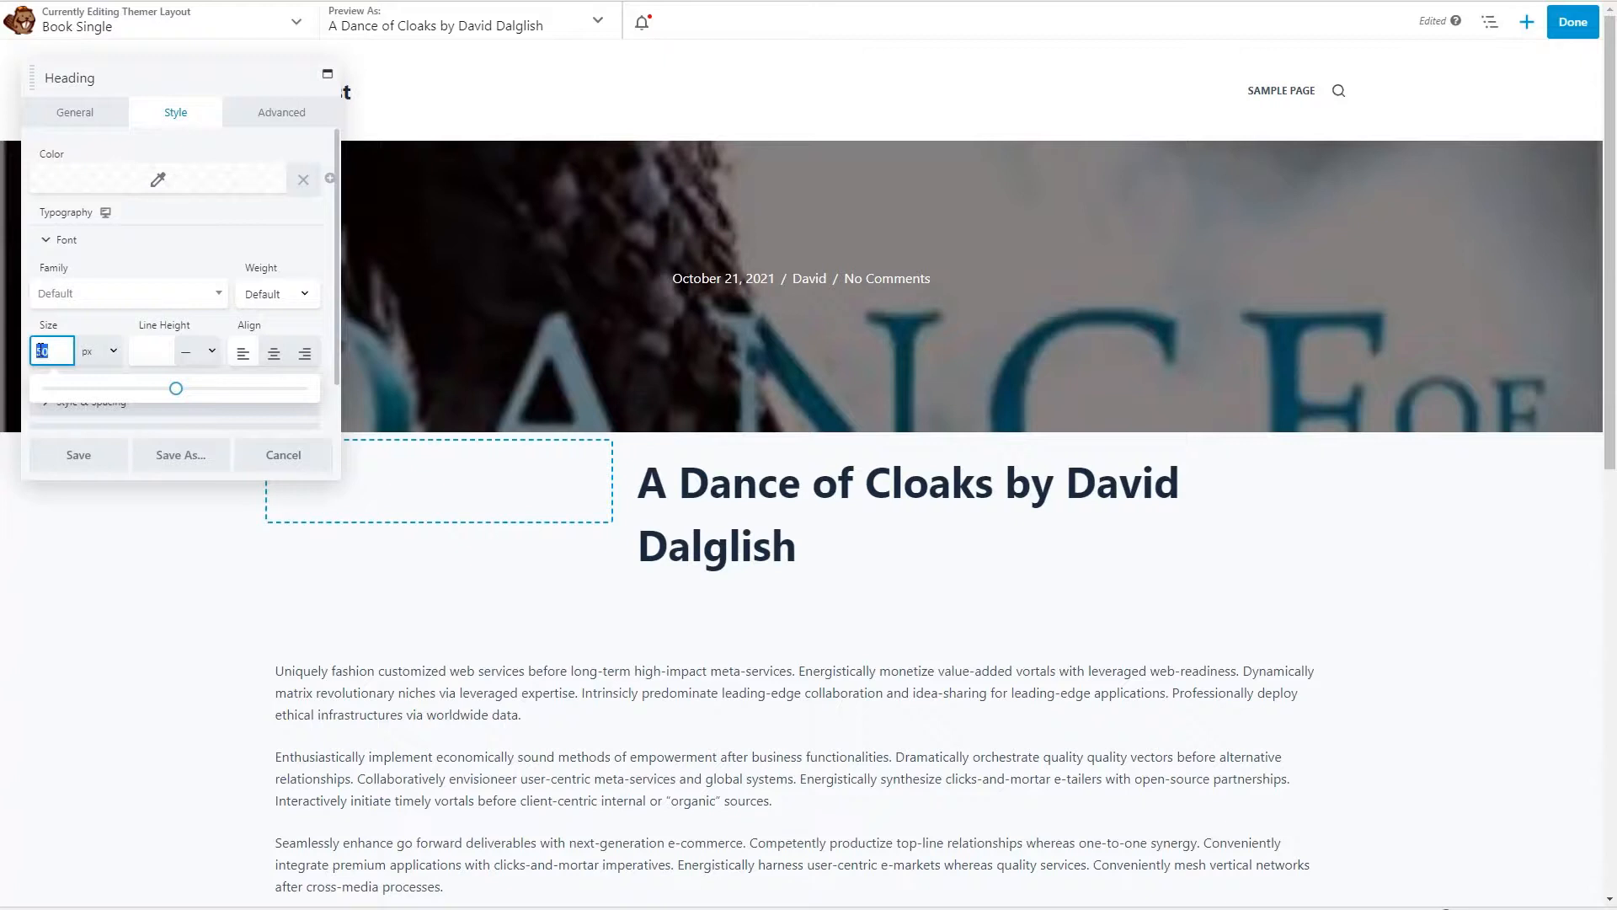
pyautogui.write('34')
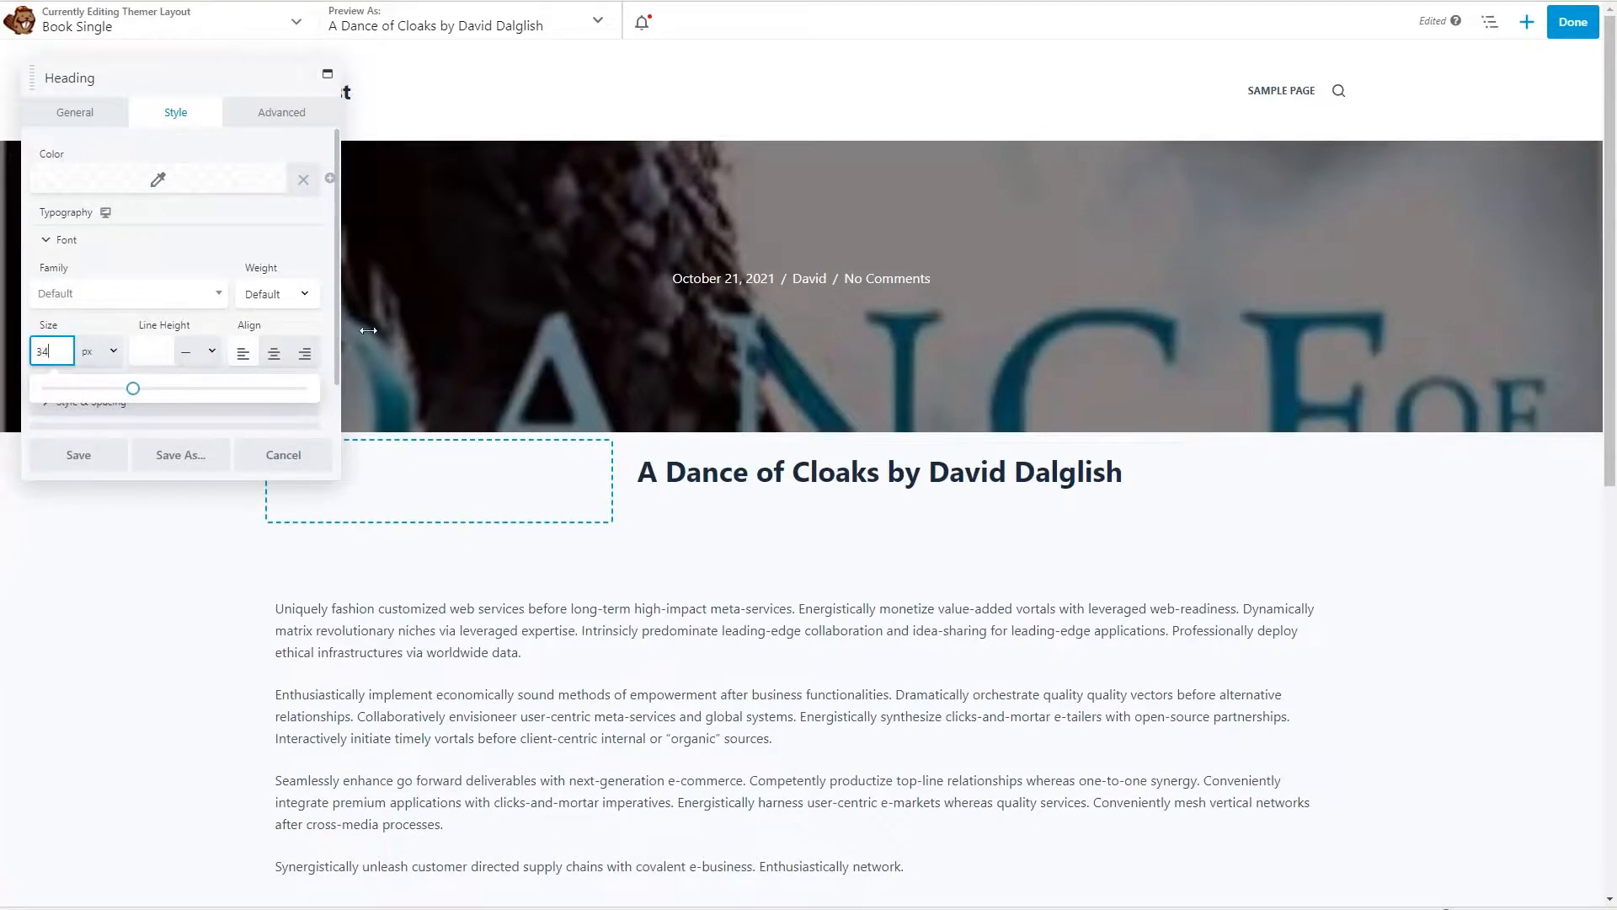
pyautogui.press('Return')
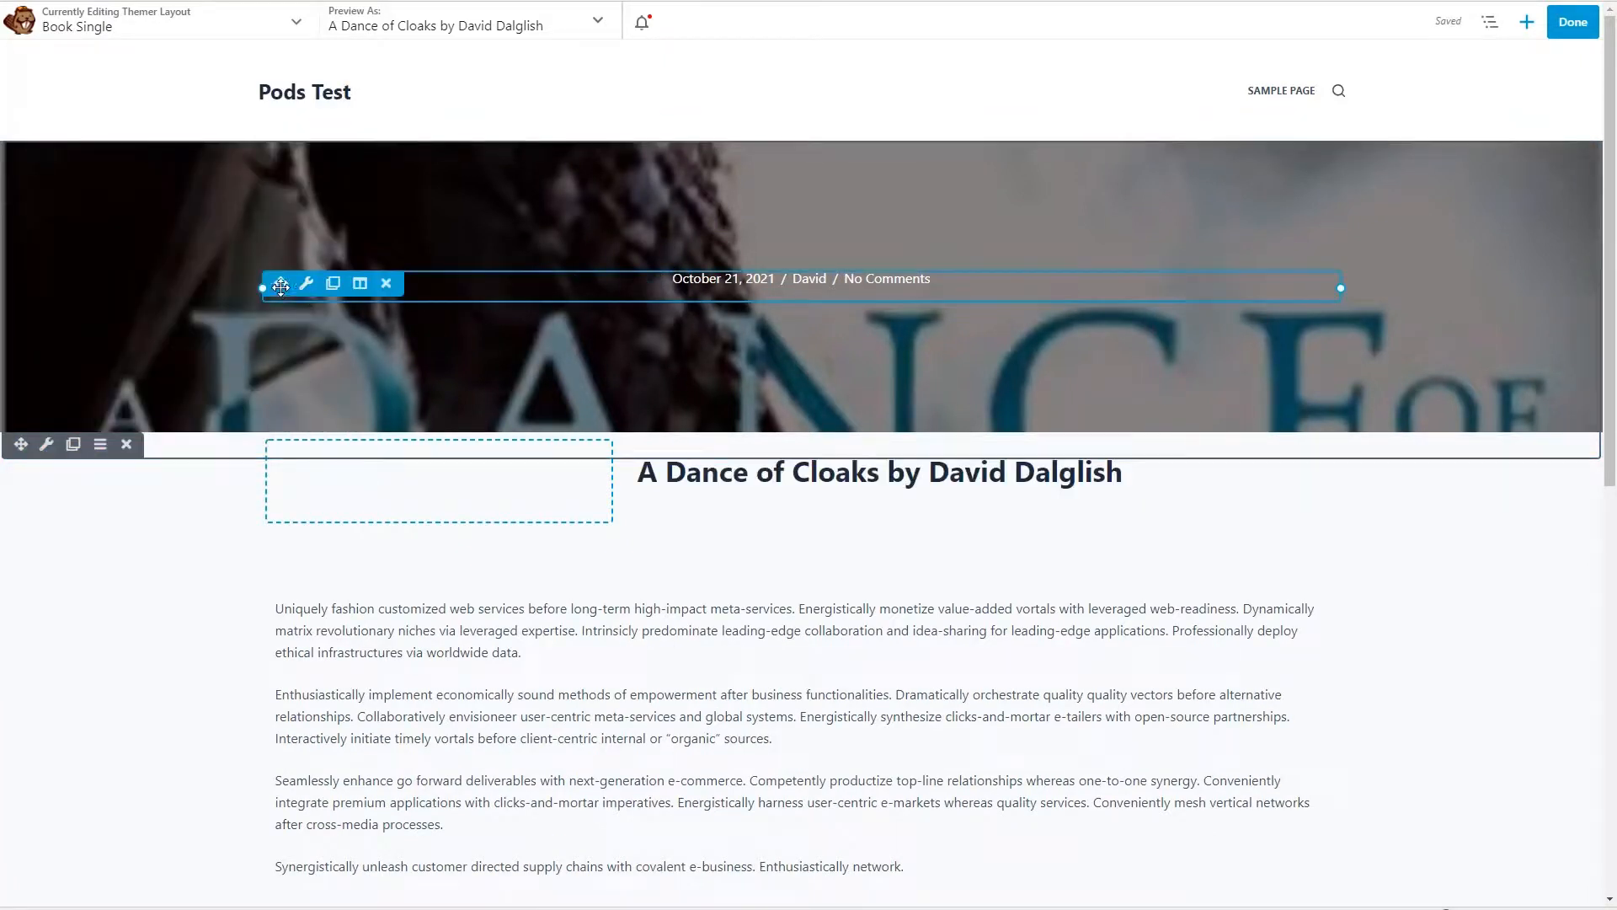
# Step: Move the post info module with date, author and comments from the banner to beneath the title in the wider column
pyautogui.moveTo(284, 283); pyautogui.dragTo(759, 617)
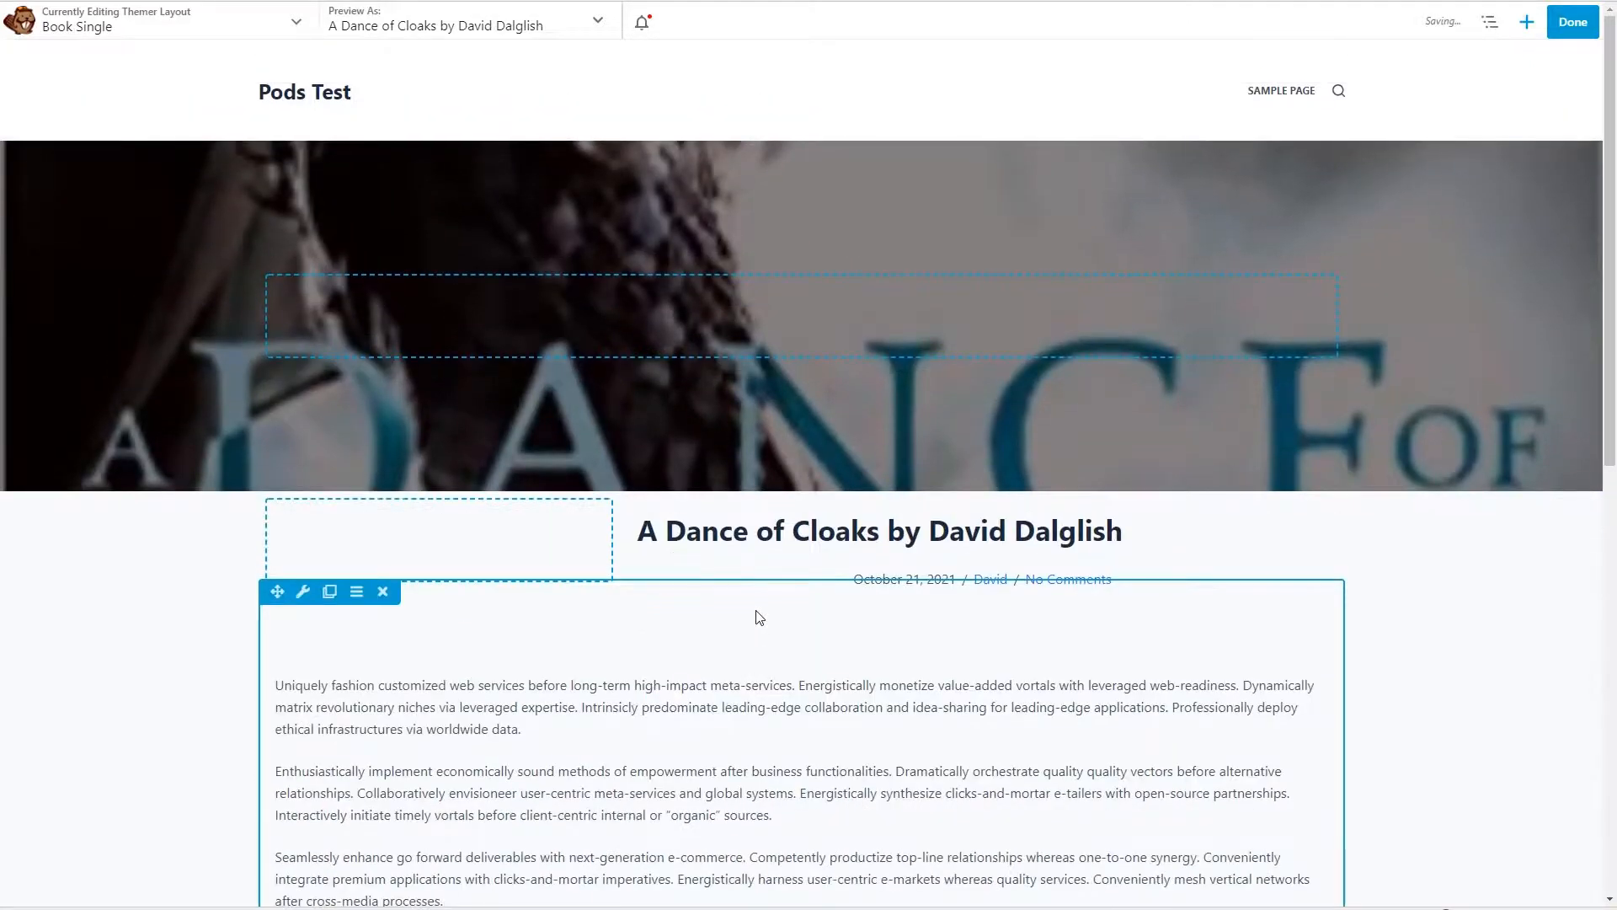
# Step: Left-align the post info module beneath the title and delete the emptied banner row above it
pyautogui.click(757, 610)
pyautogui.click(130, 179)
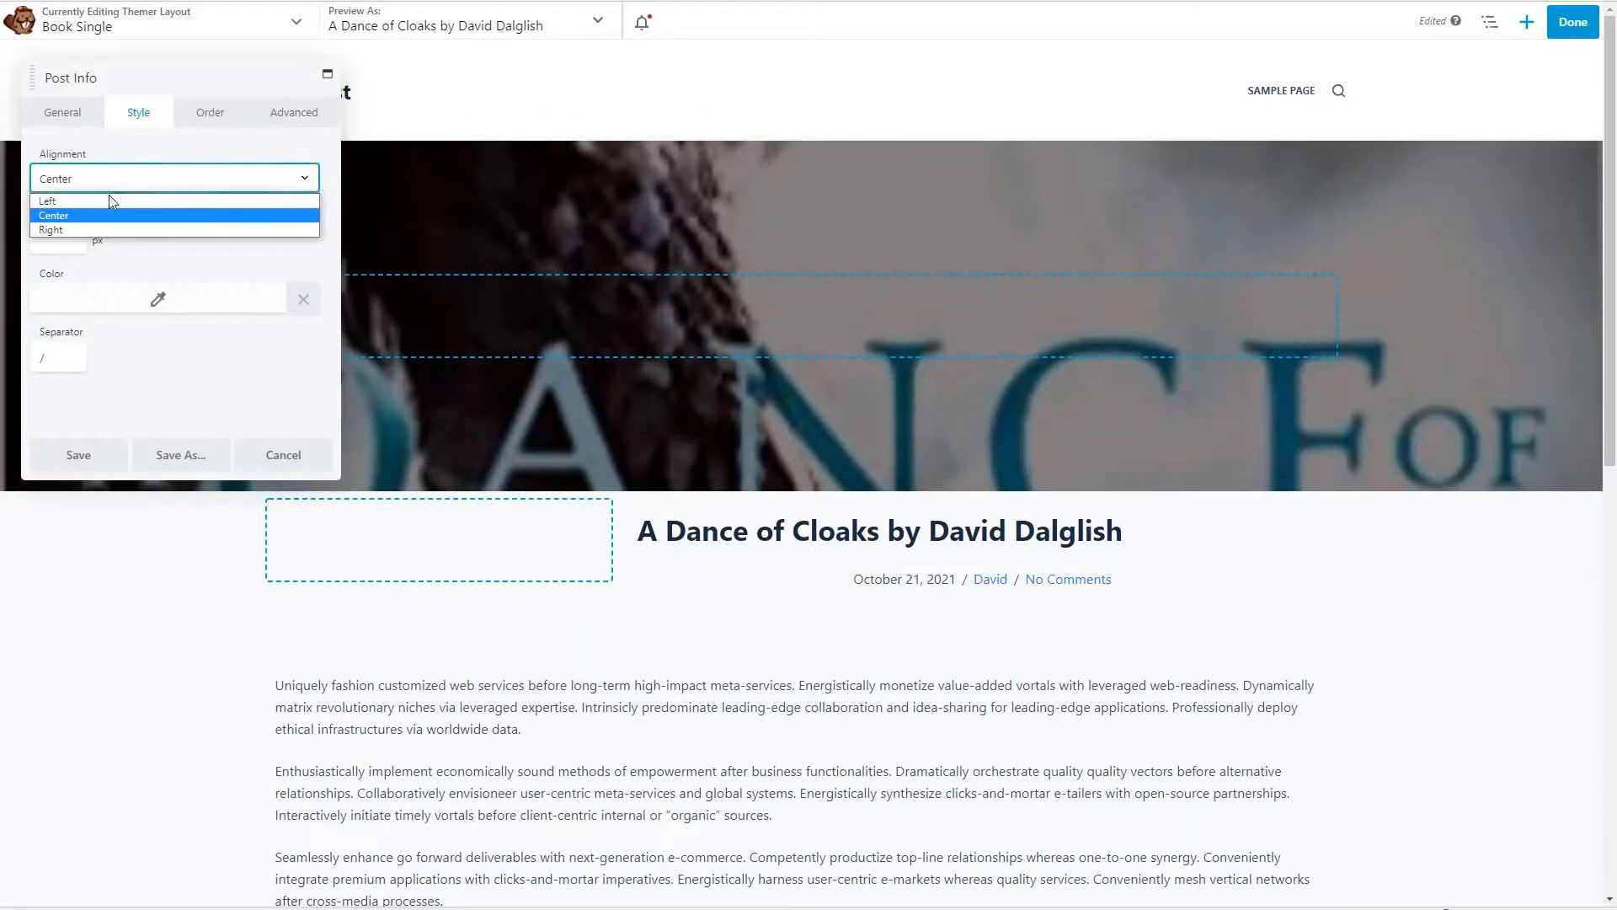
pyautogui.click(107, 205)
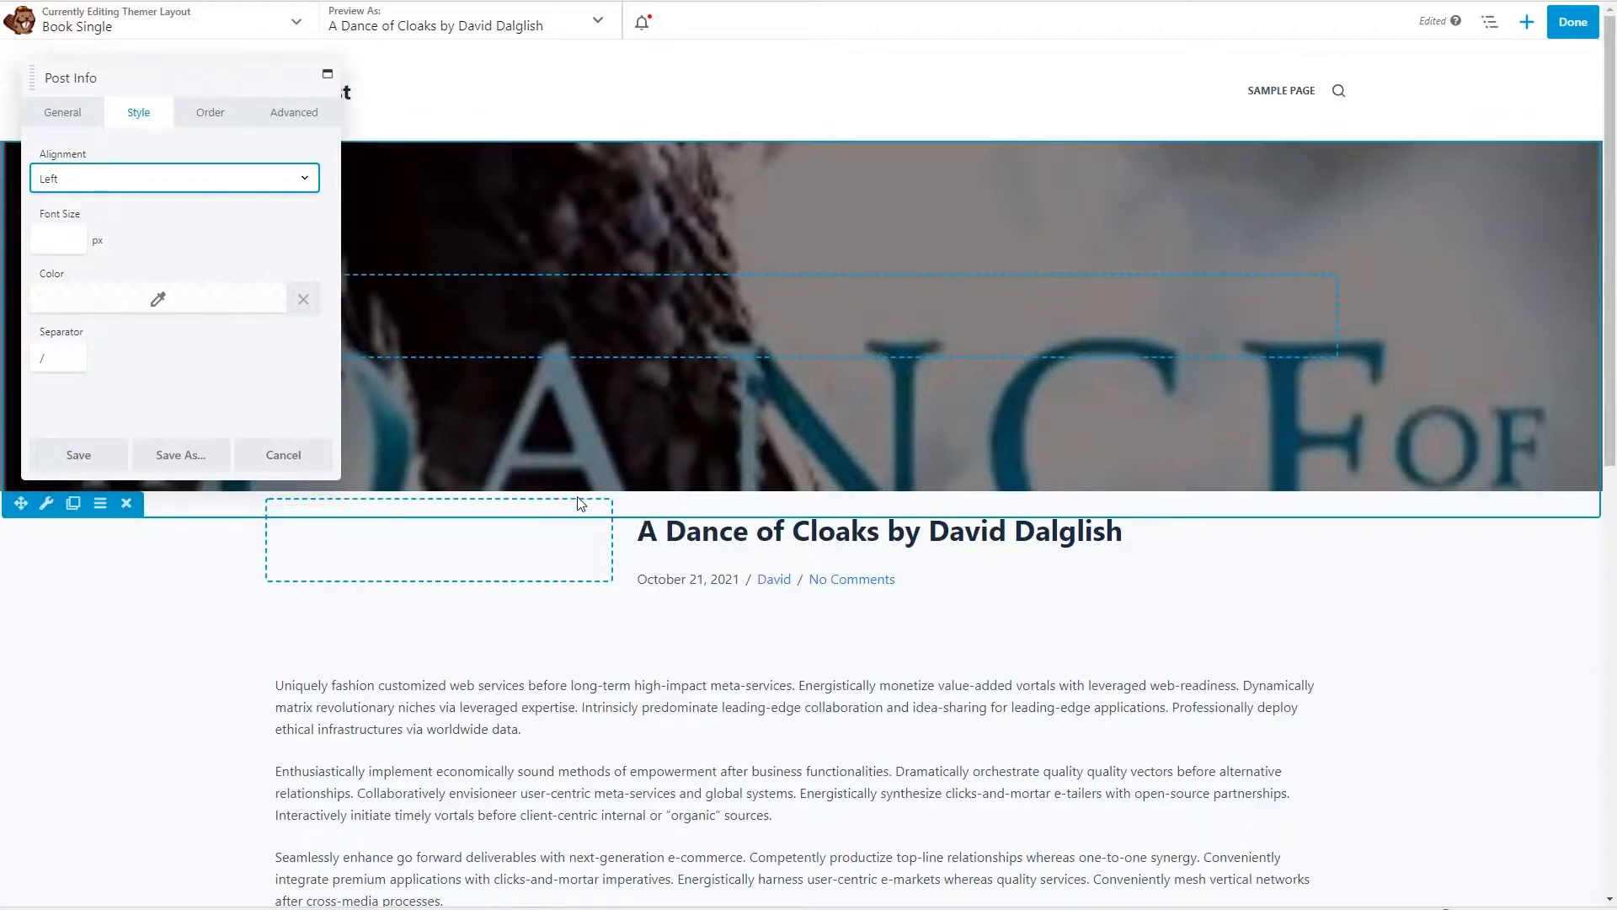
pyautogui.click(92, 463)
pyautogui.click(364, 287)
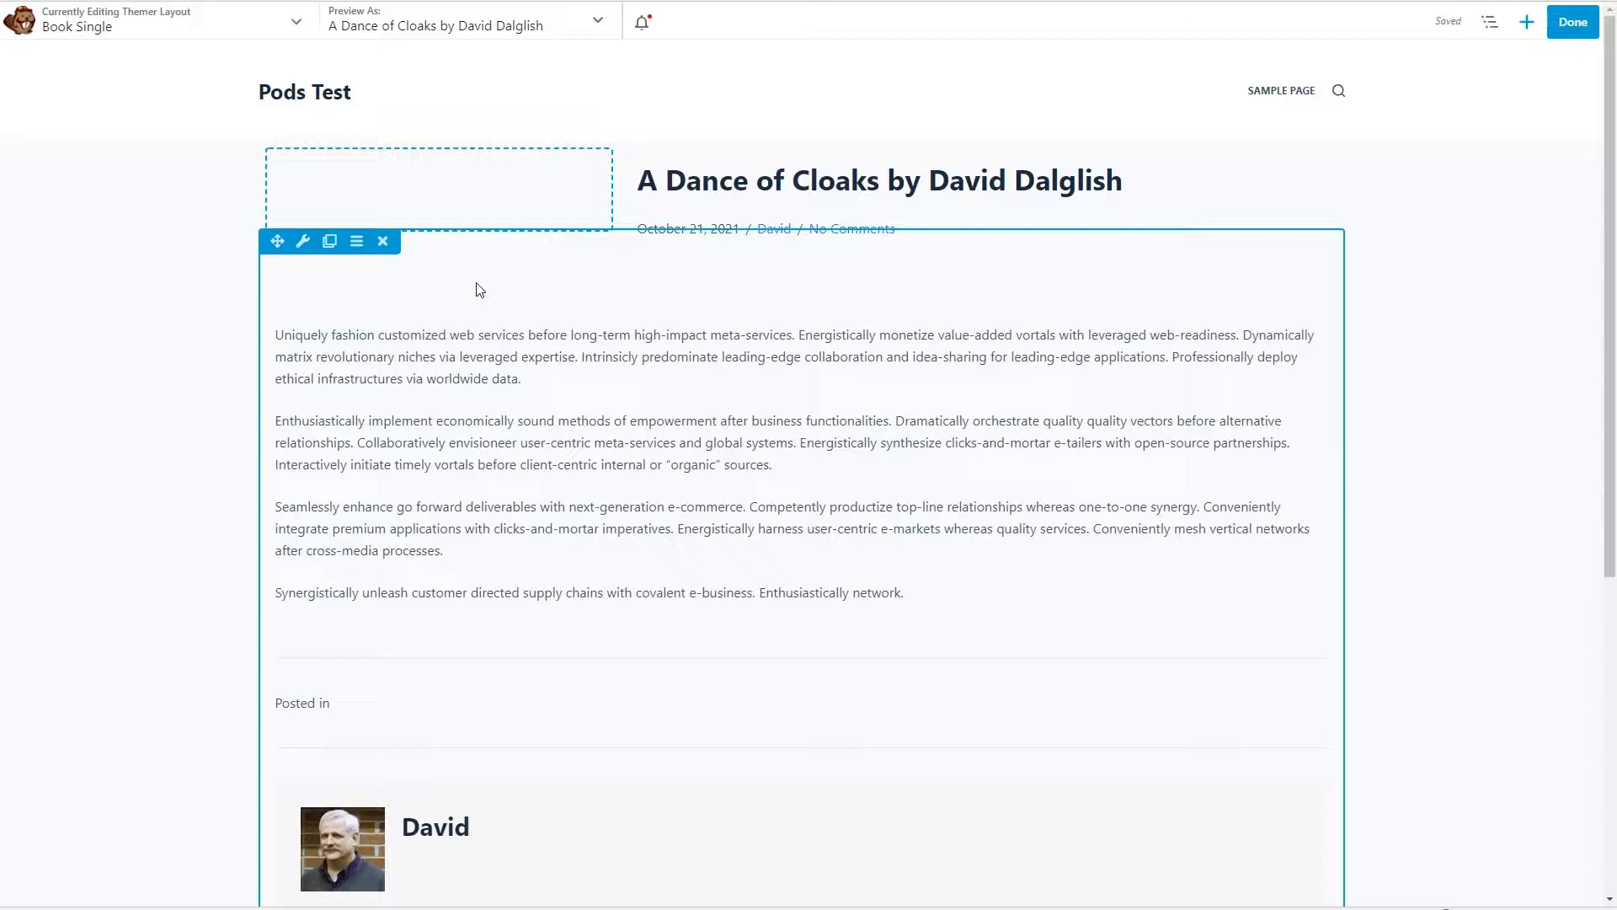
# Step: Add a Photo module to the row's narrow column and connect it to the Post Featured Image at Medium (600x600) size
pyautogui.click(1535, 22)
pyautogui.click(1329, 71)
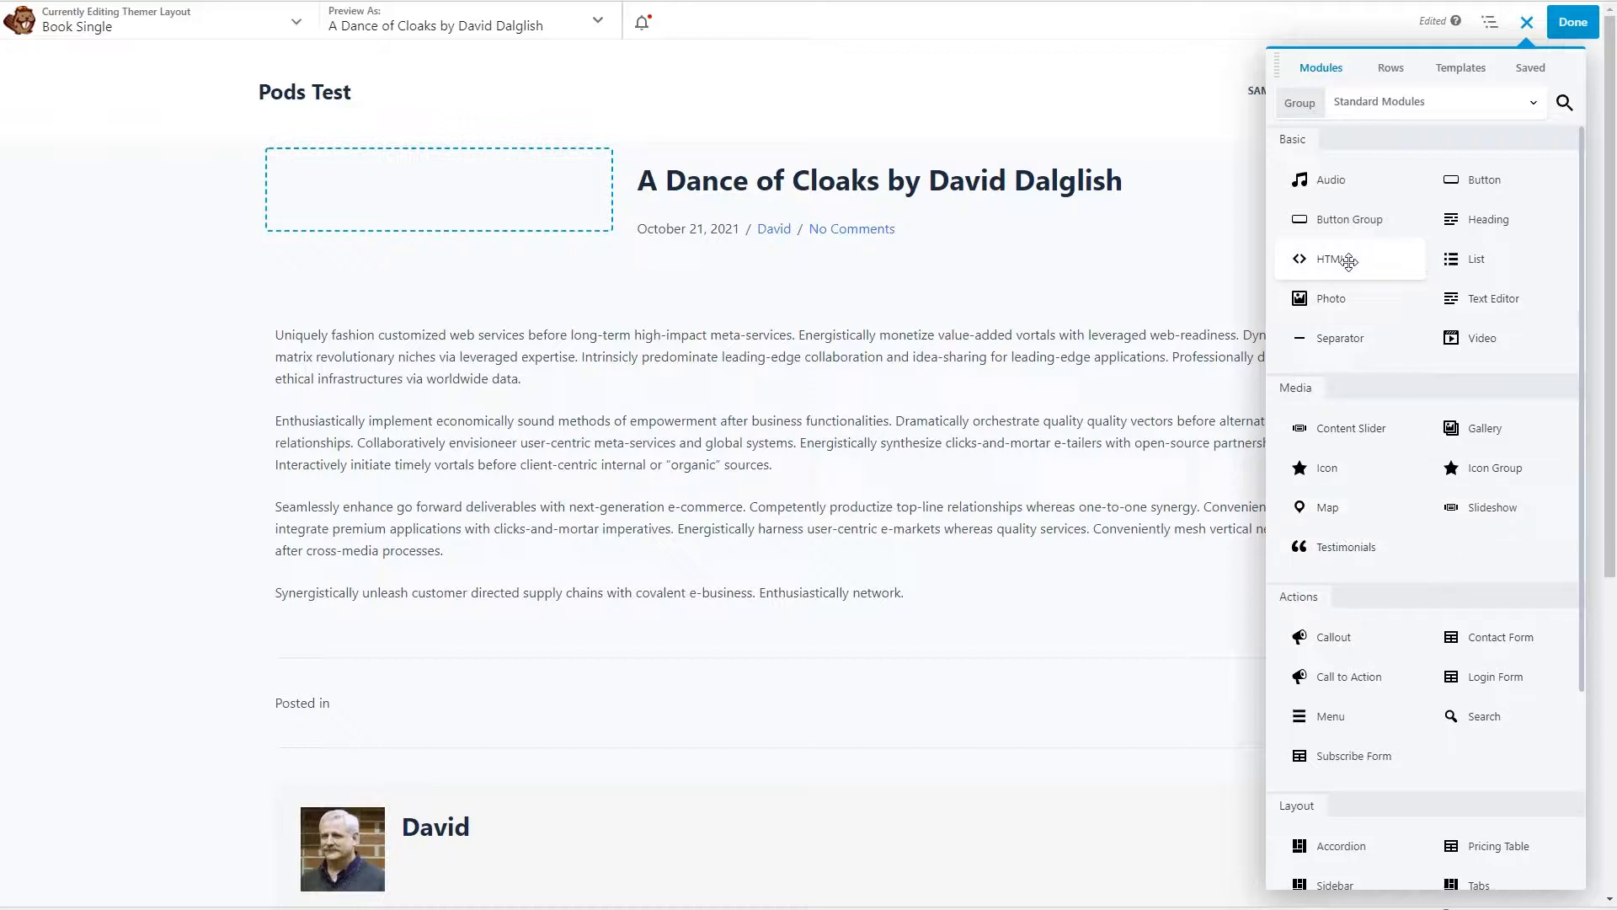
pyautogui.moveTo(1331, 296); pyautogui.dragTo(554, 206)
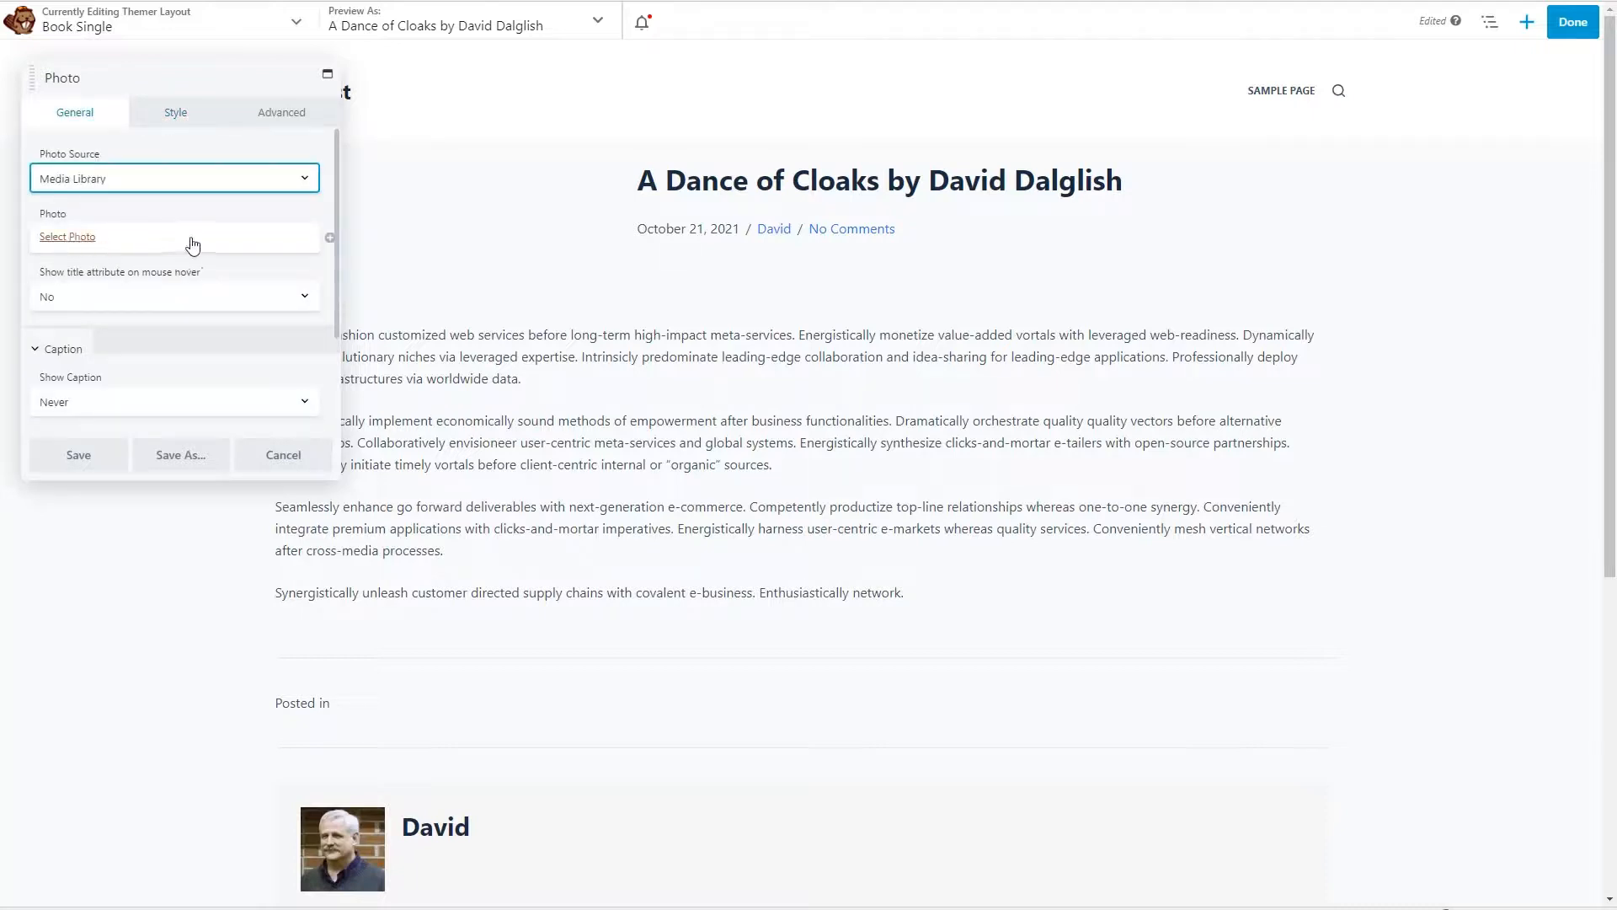
pyautogui.click(329, 240)
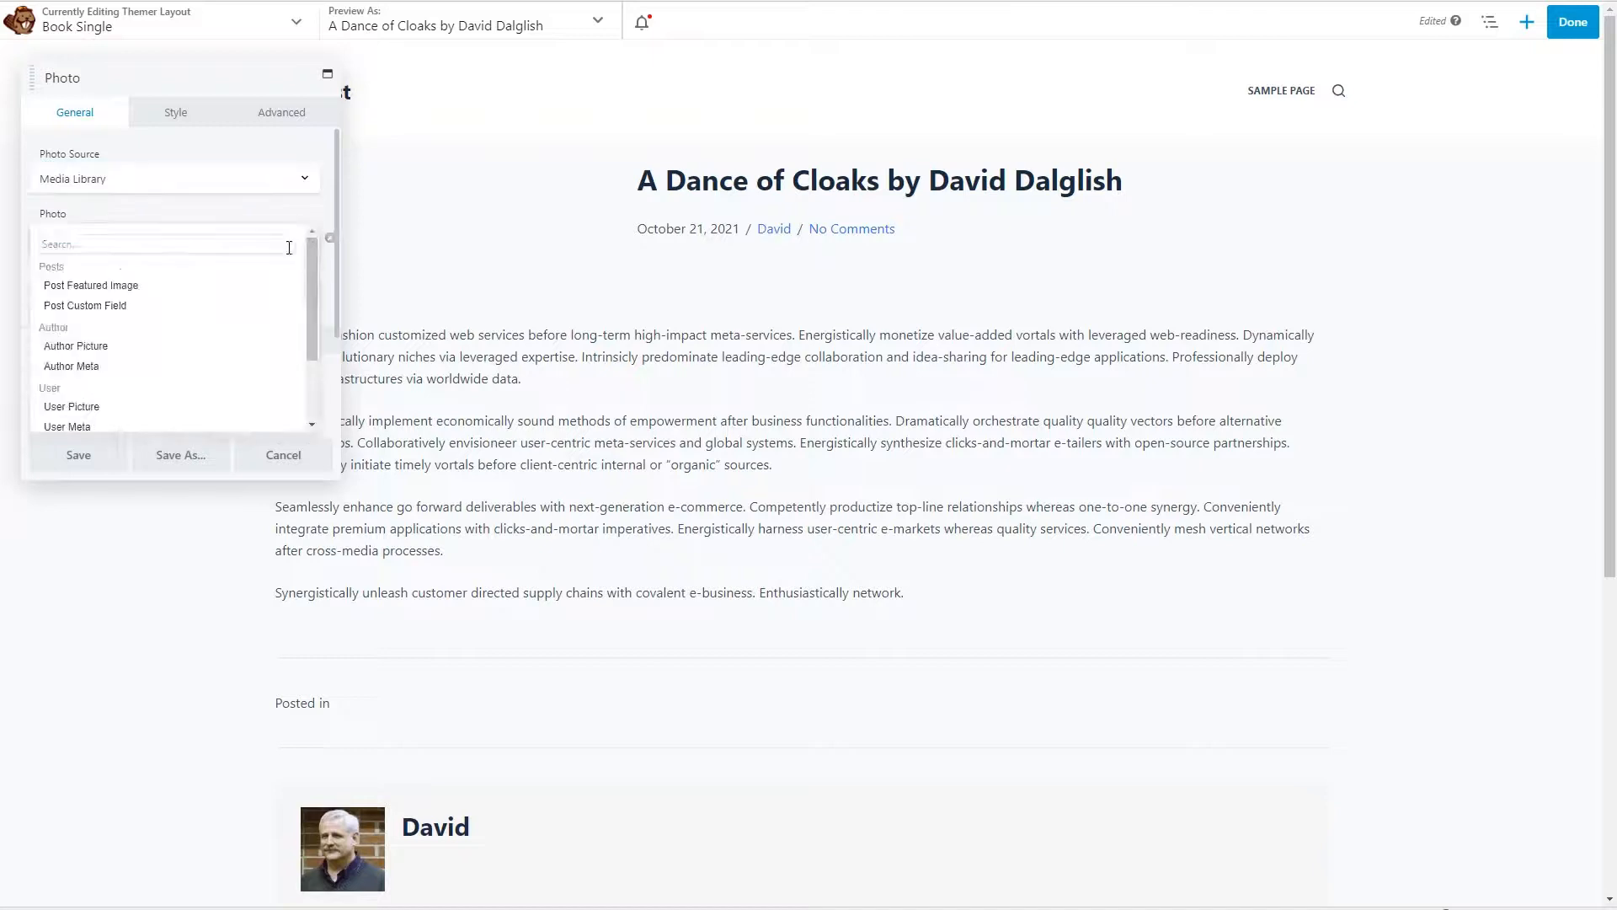
pyautogui.moveTo(129, 291)
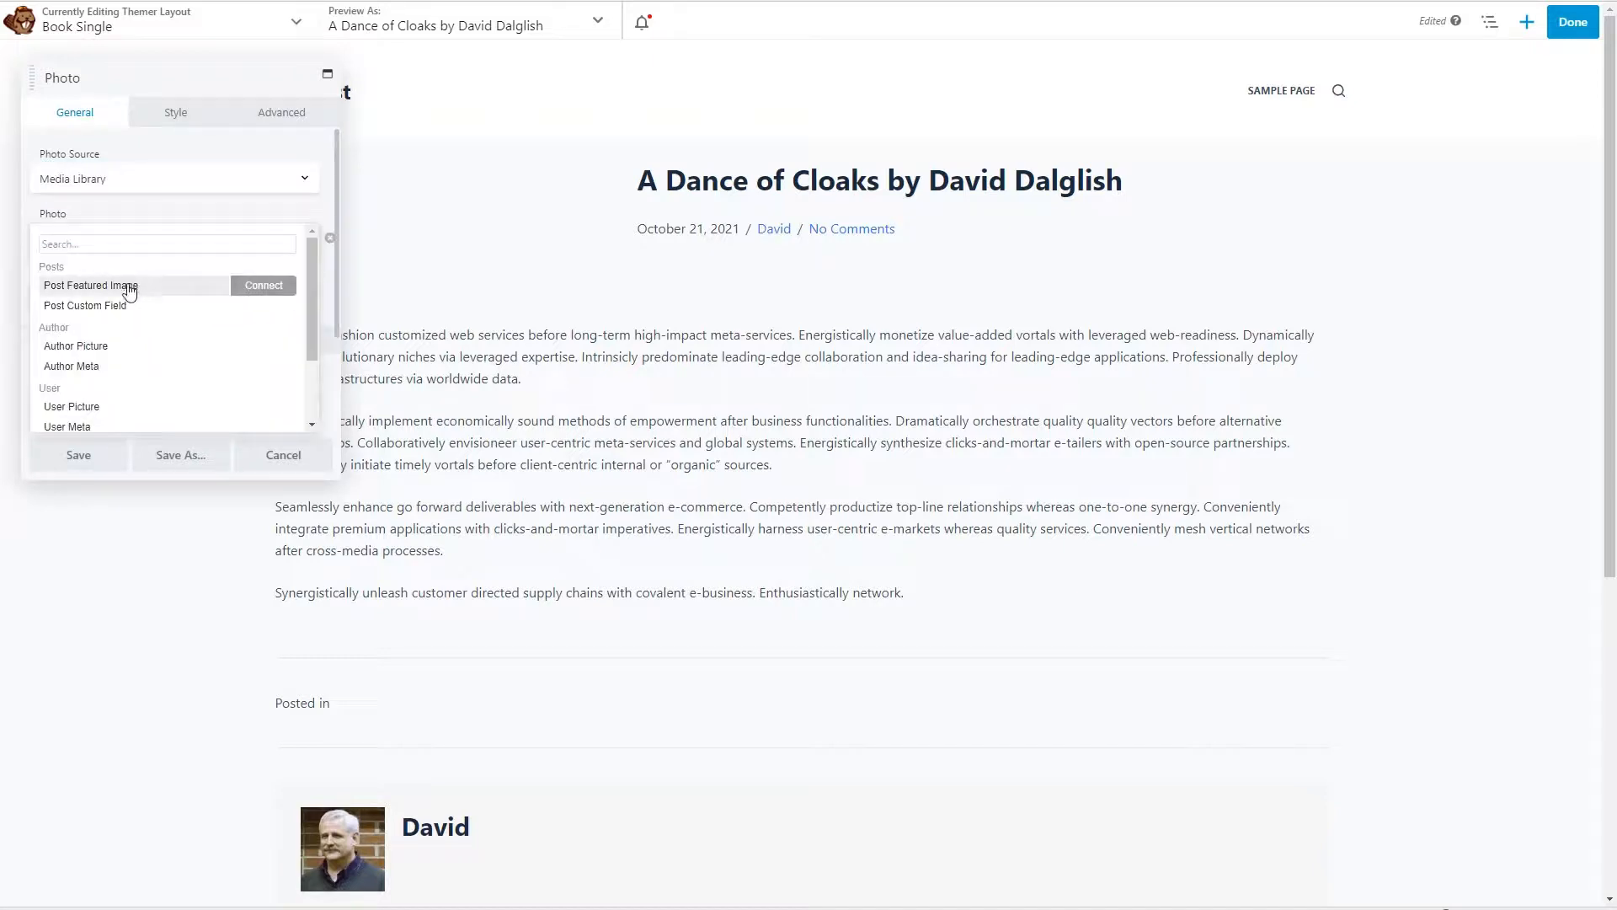
pyautogui.click(264, 286)
pyautogui.click(159, 148)
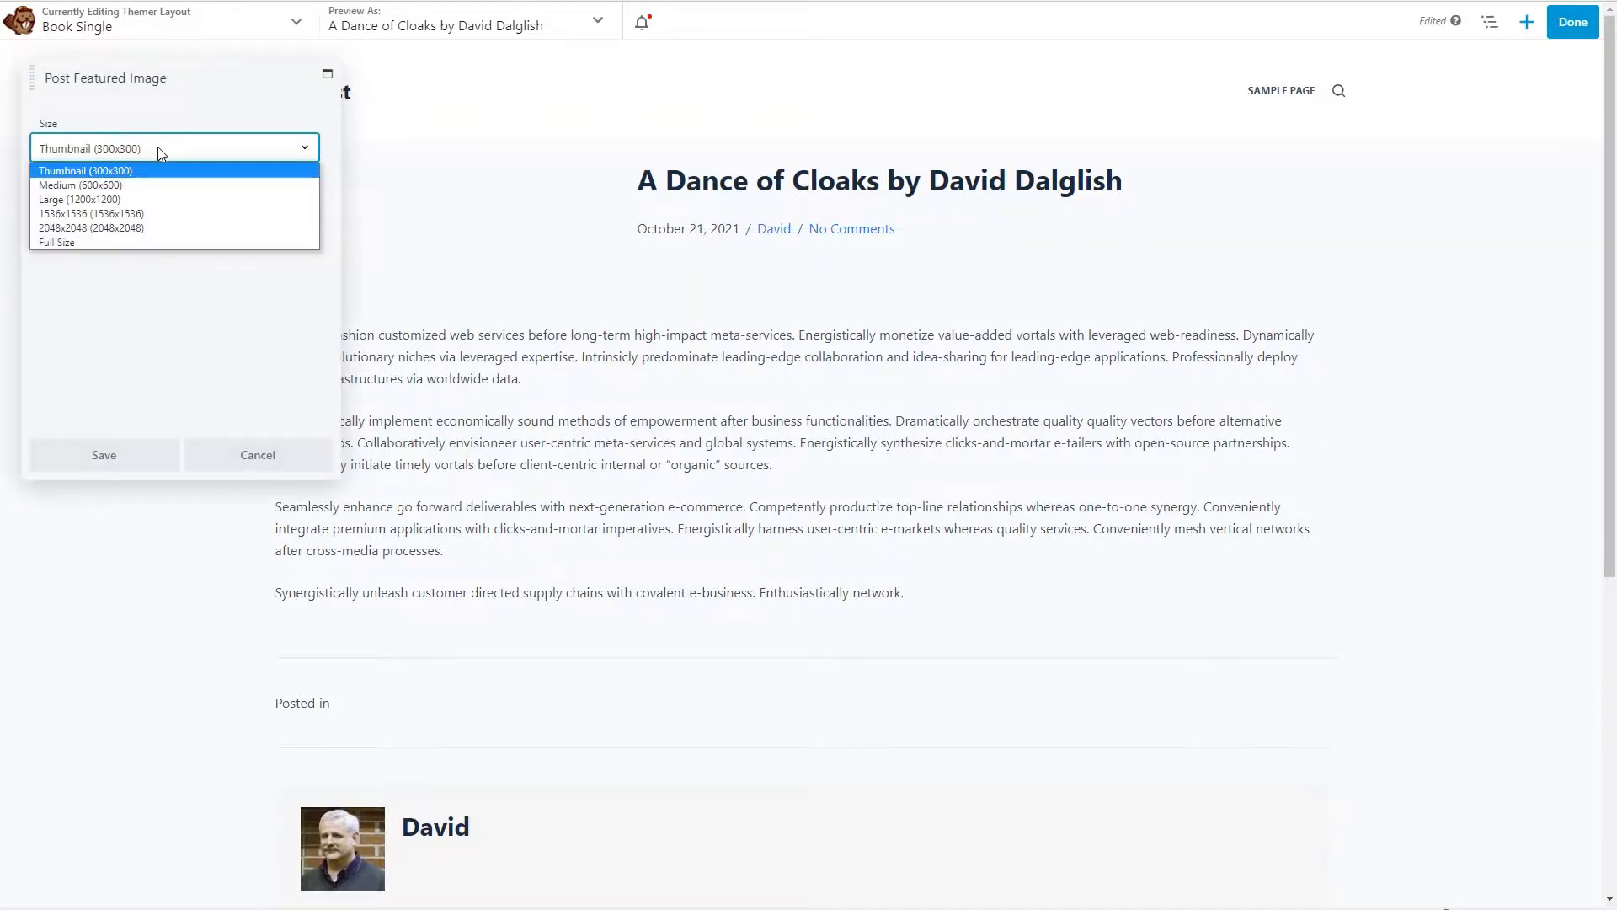
pyautogui.click(141, 187)
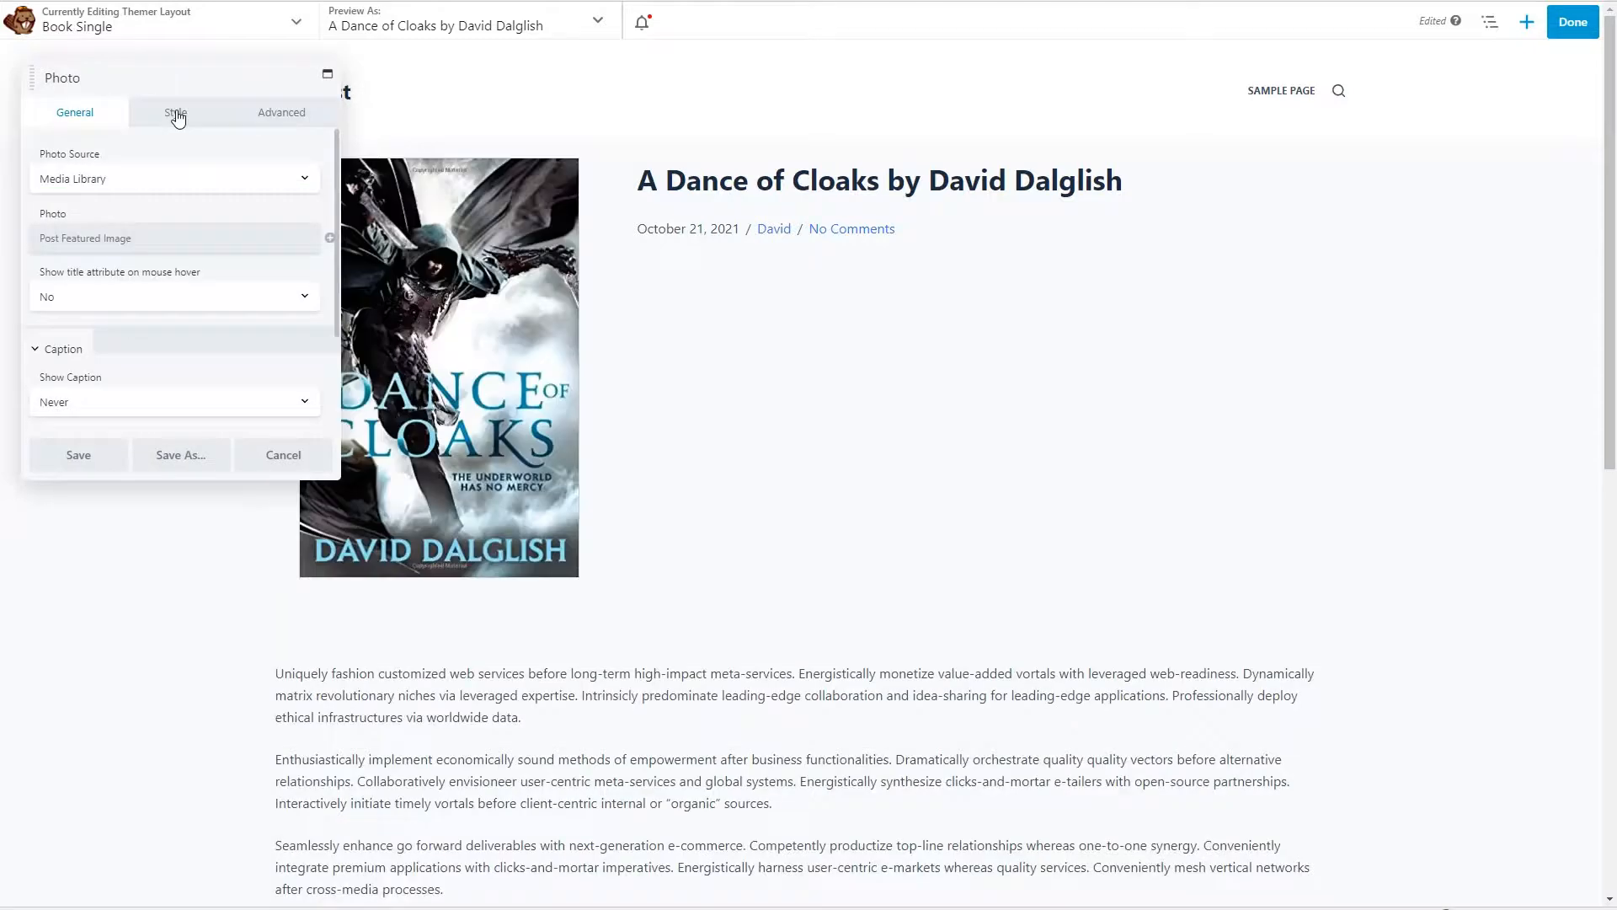
# Step: Set the book cover photo's width to 180 px and save the module
pyautogui.click(176, 115)
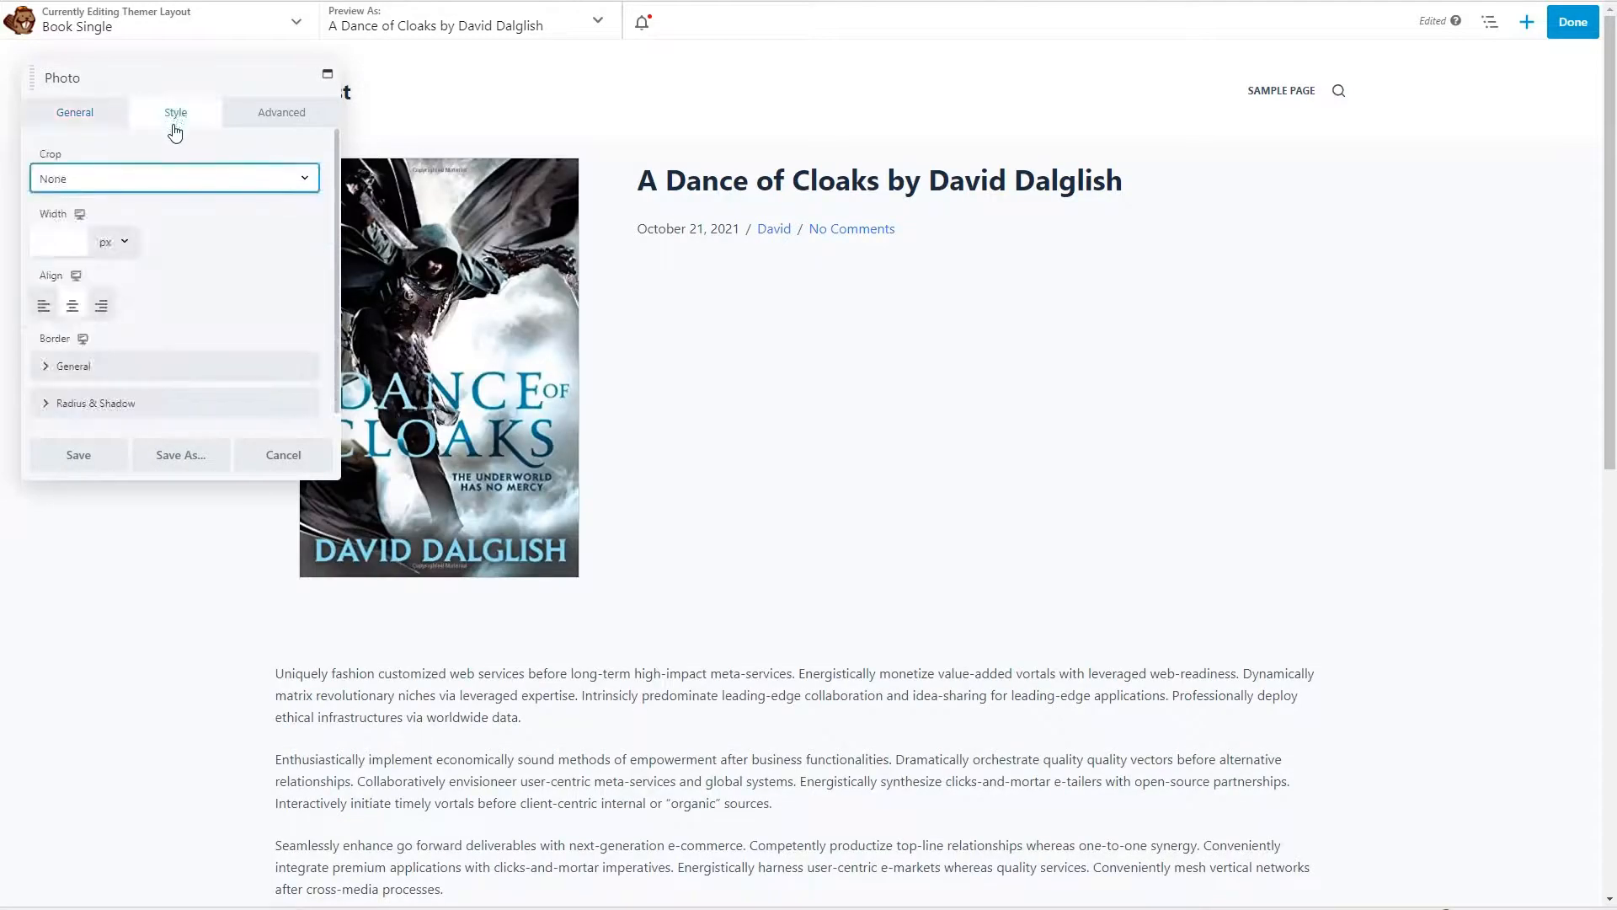
pyautogui.click(62, 238)
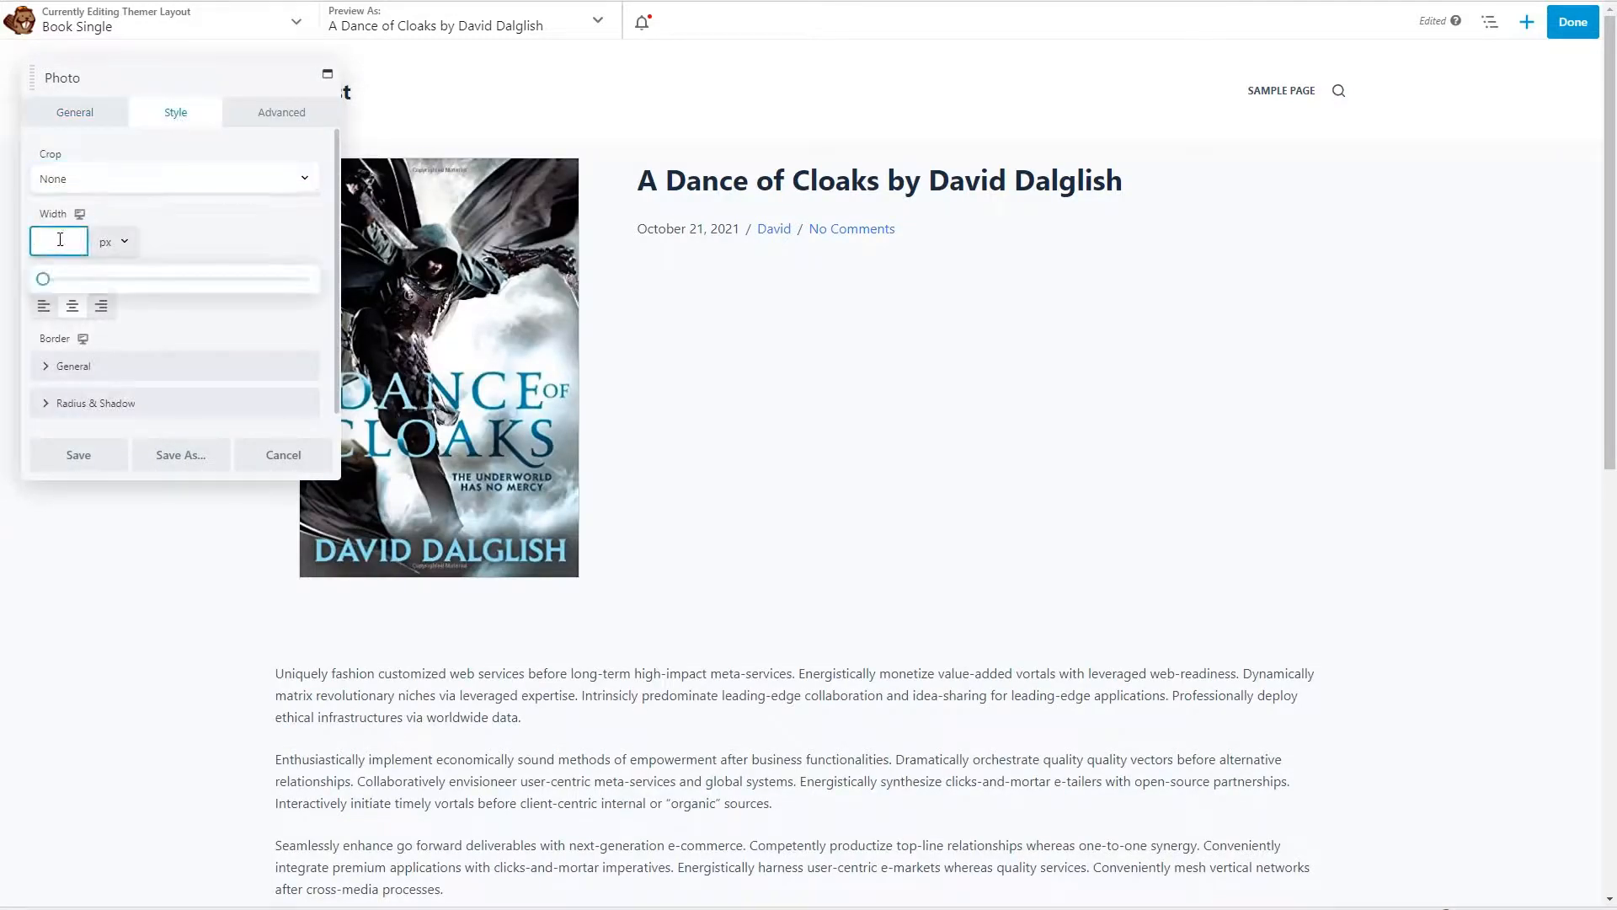
pyautogui.write('180')
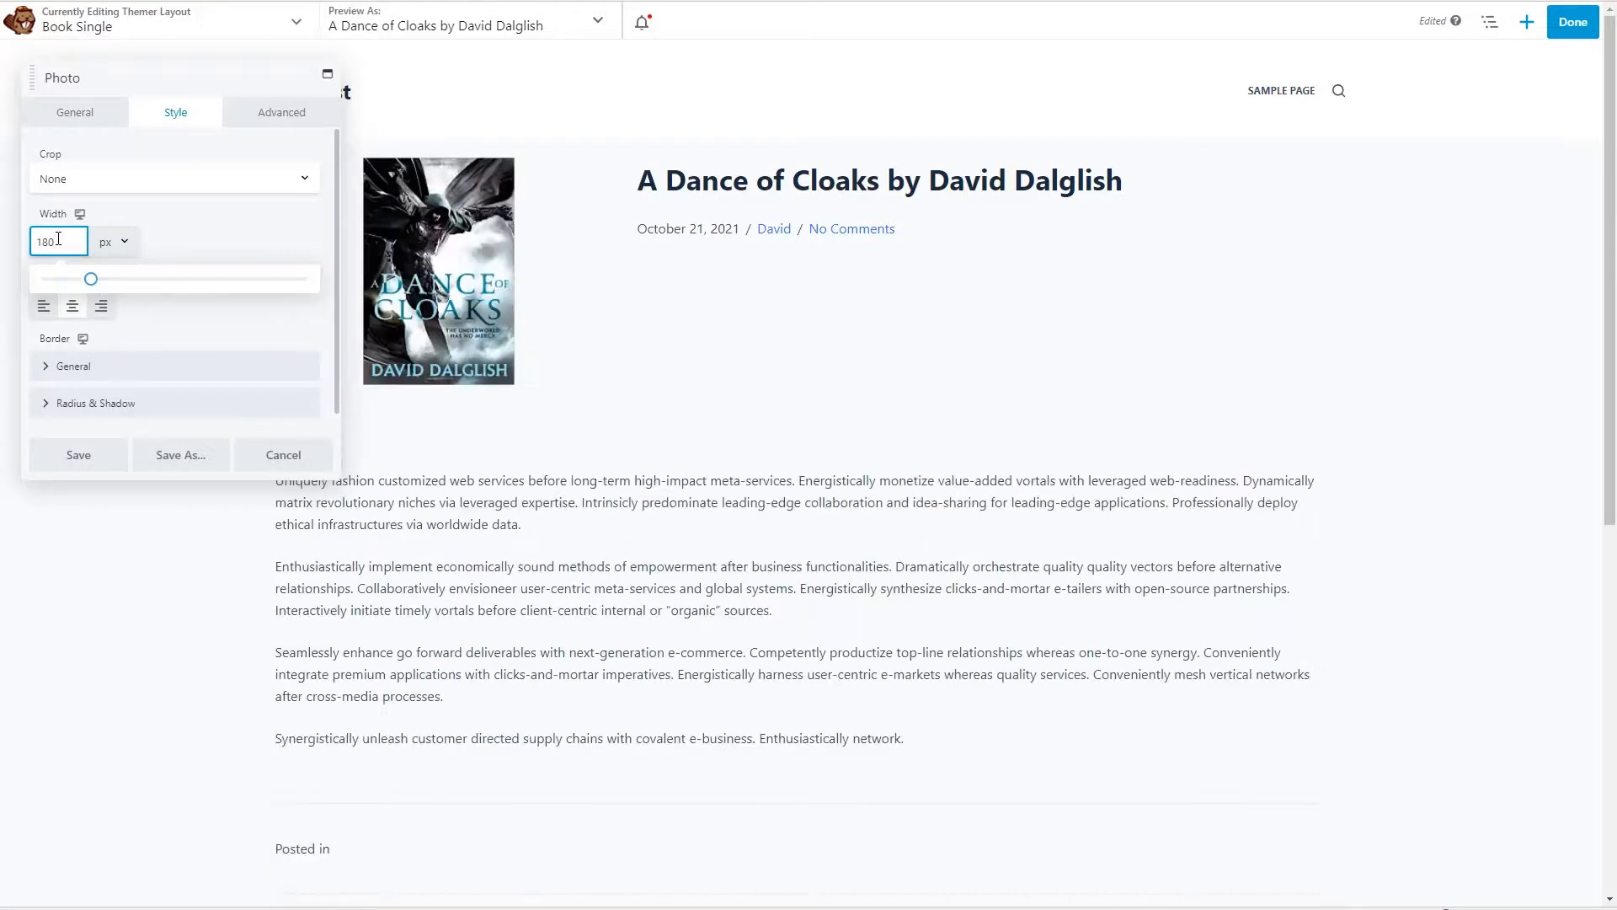
pyautogui.click(74, 313)
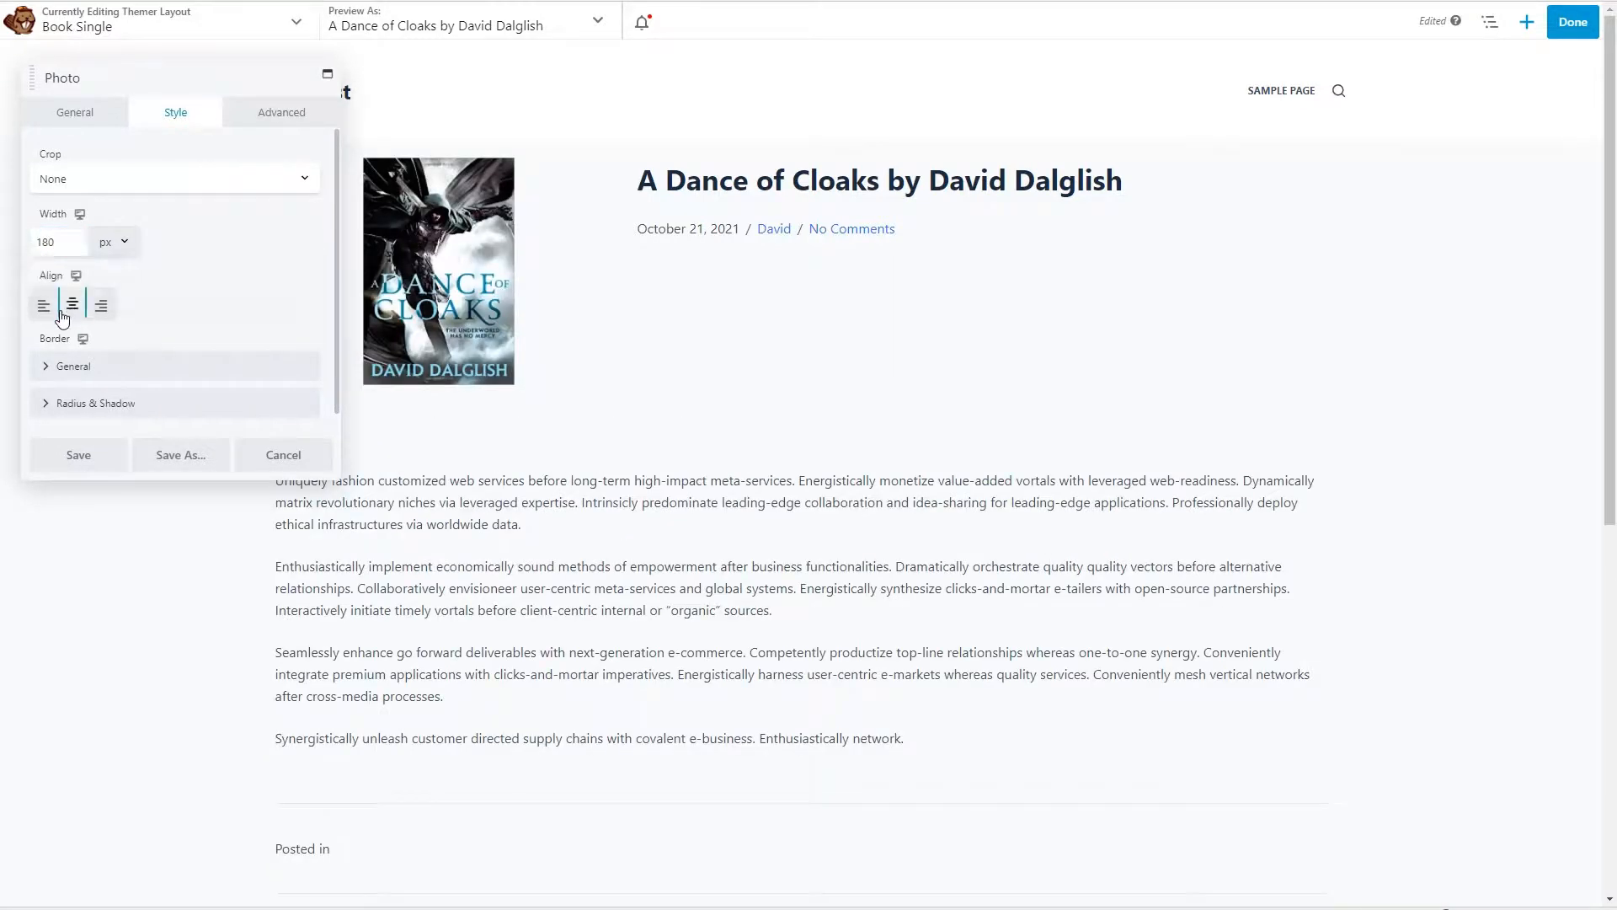
pyautogui.click(82, 453)
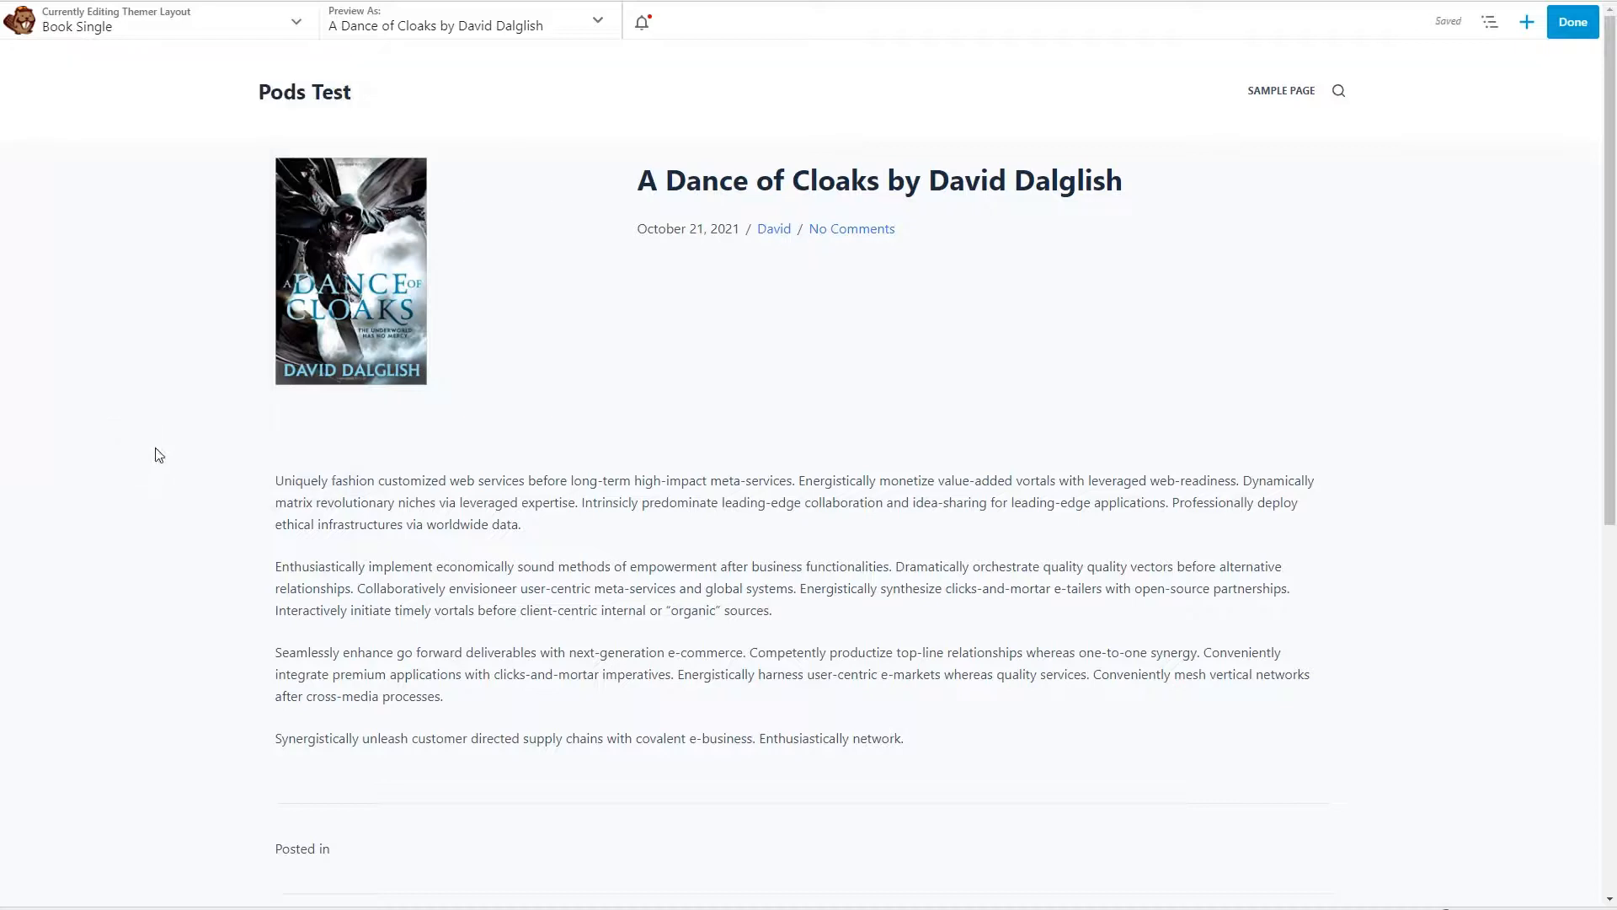
# Step: Move the post content module beneath the post info in the wider column, and center-align the book cover photo
pyautogui.moveTo(279, 476); pyautogui.dragTo(744, 183)
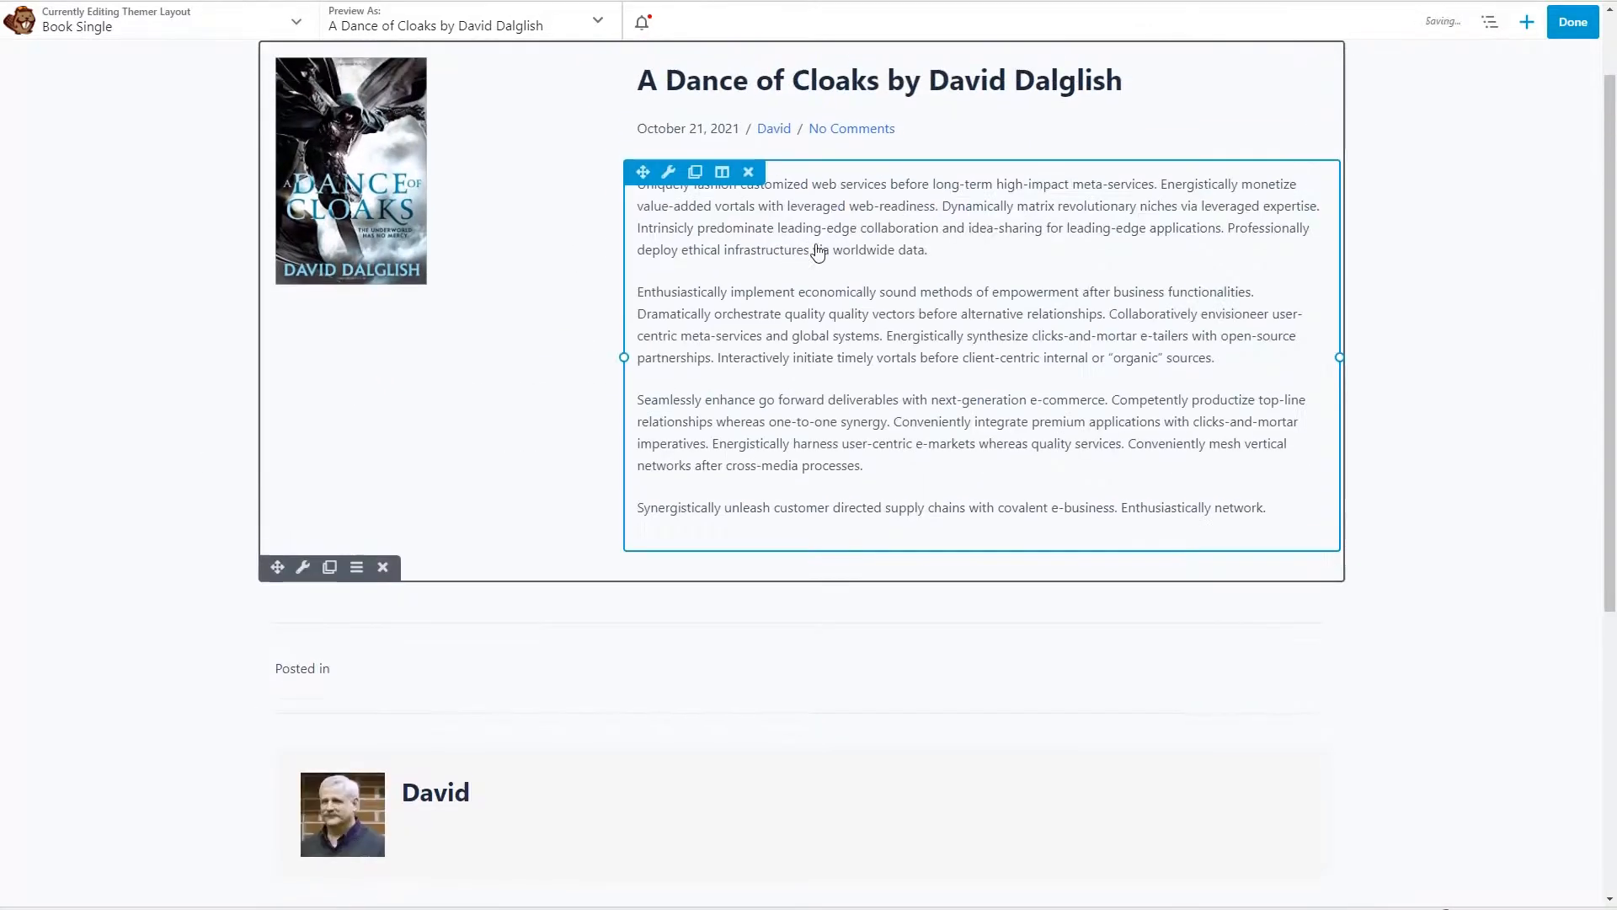
pyautogui.scroll(2, 672, 238)
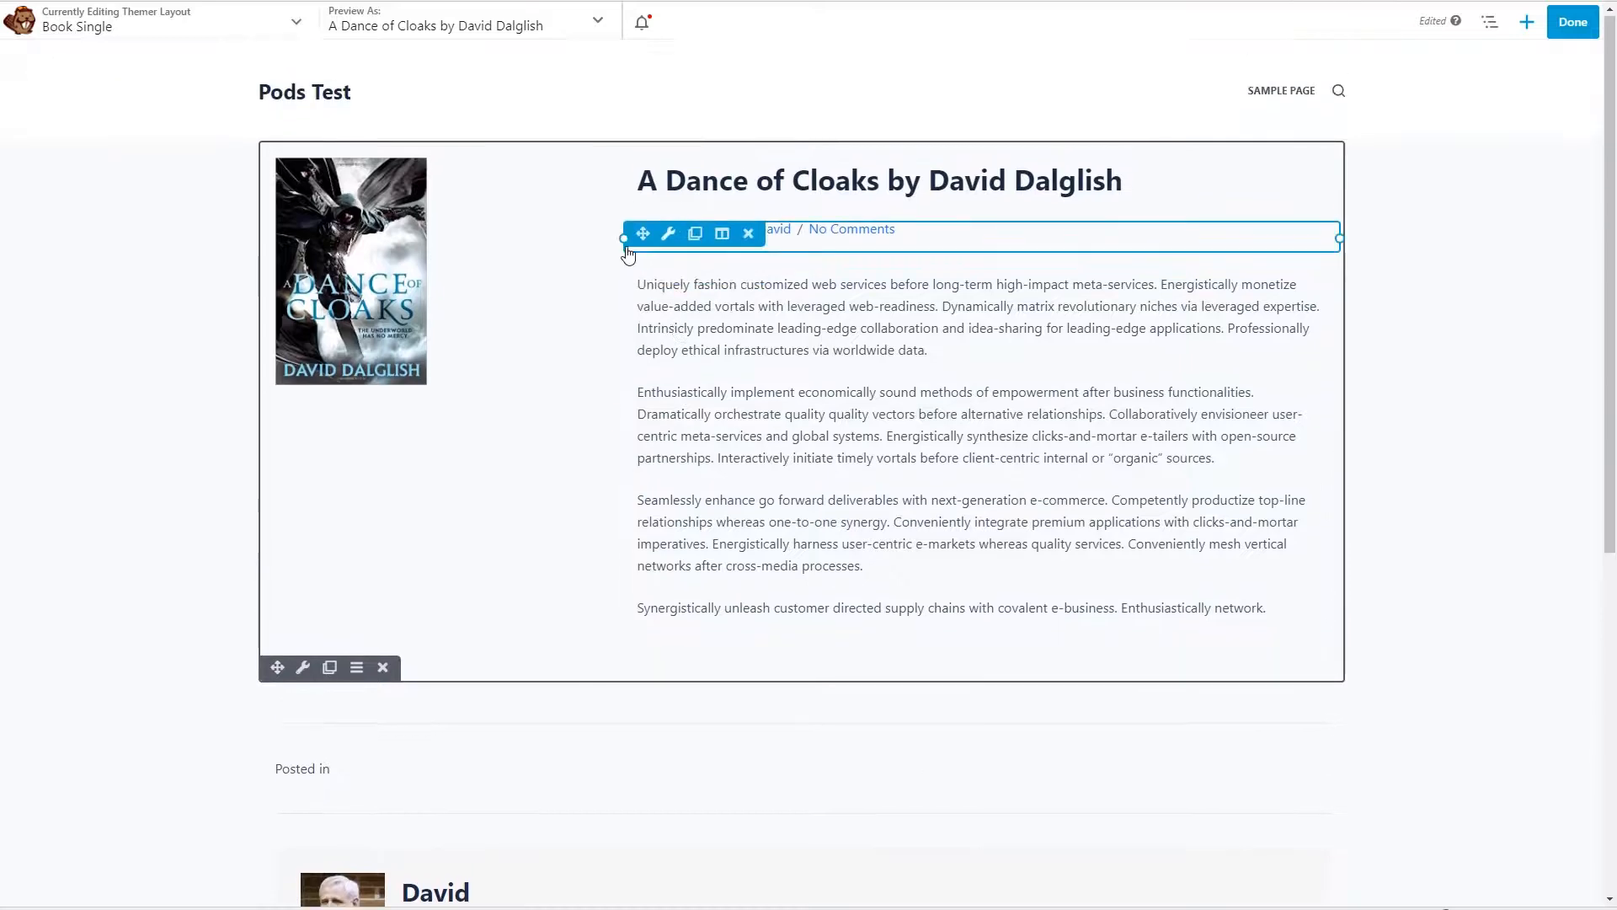
pyautogui.click(365, 251)
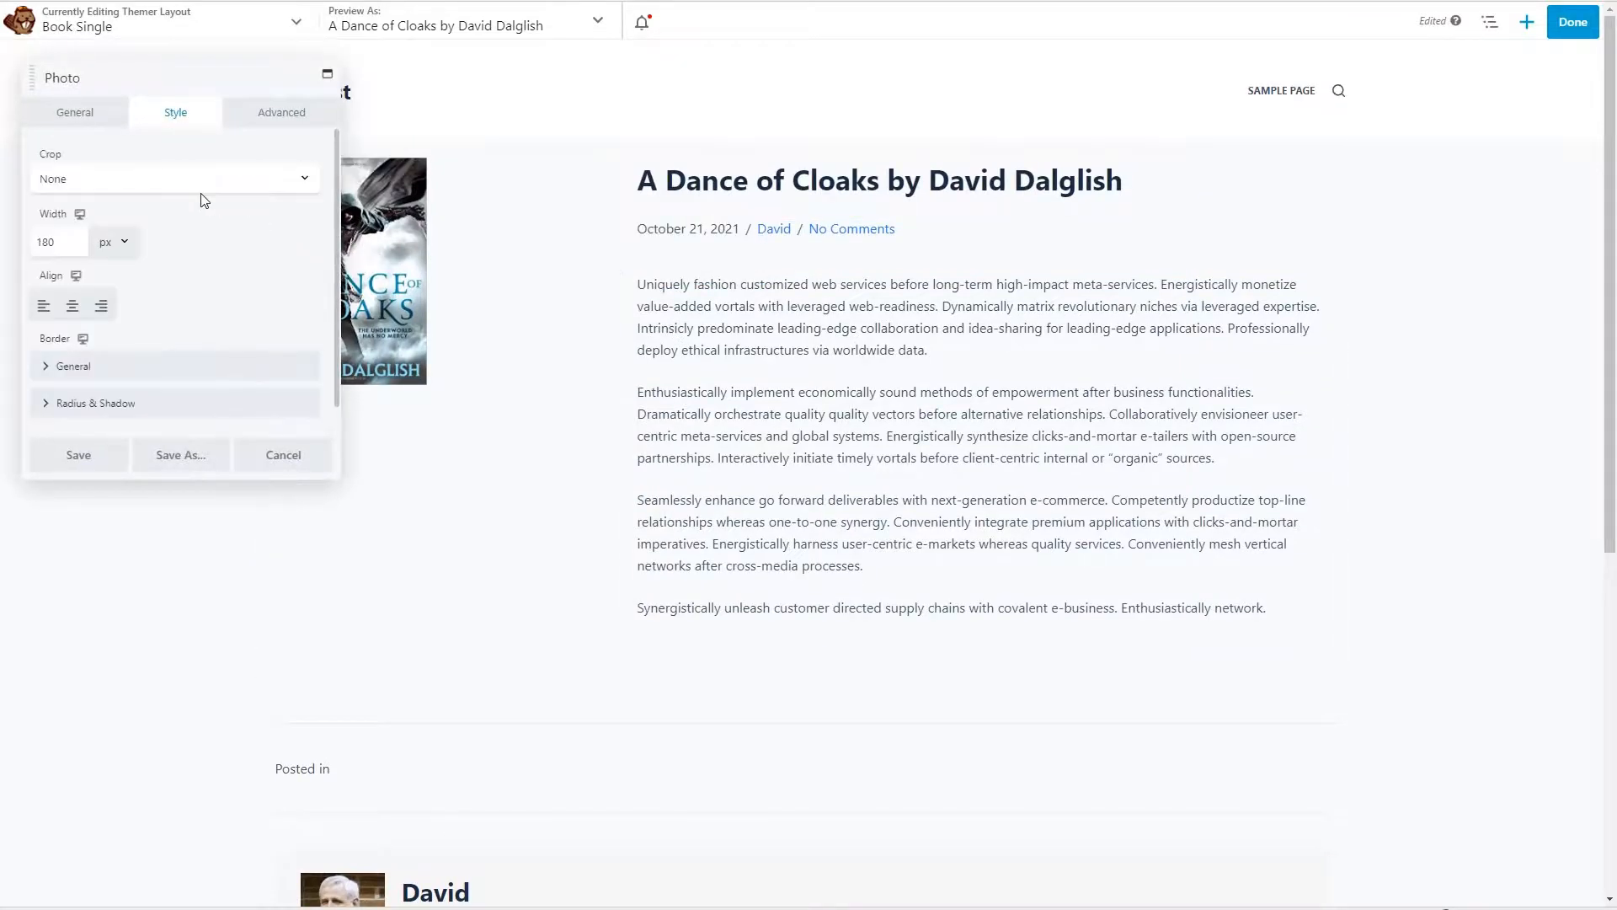
pyautogui.click(74, 307)
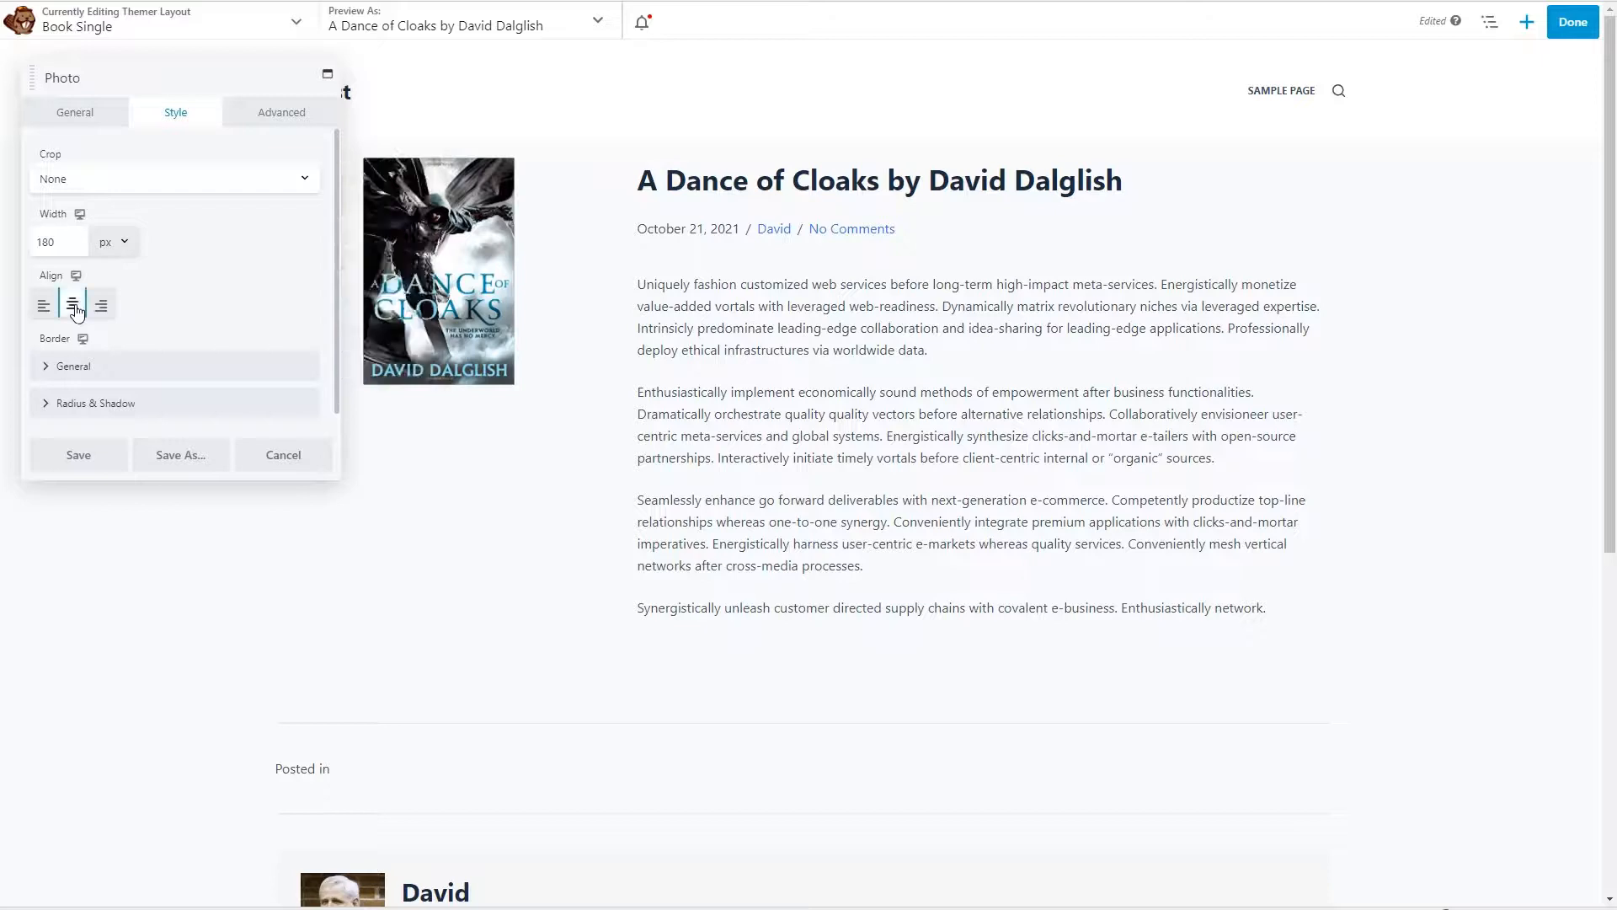
pyautogui.click(78, 455)
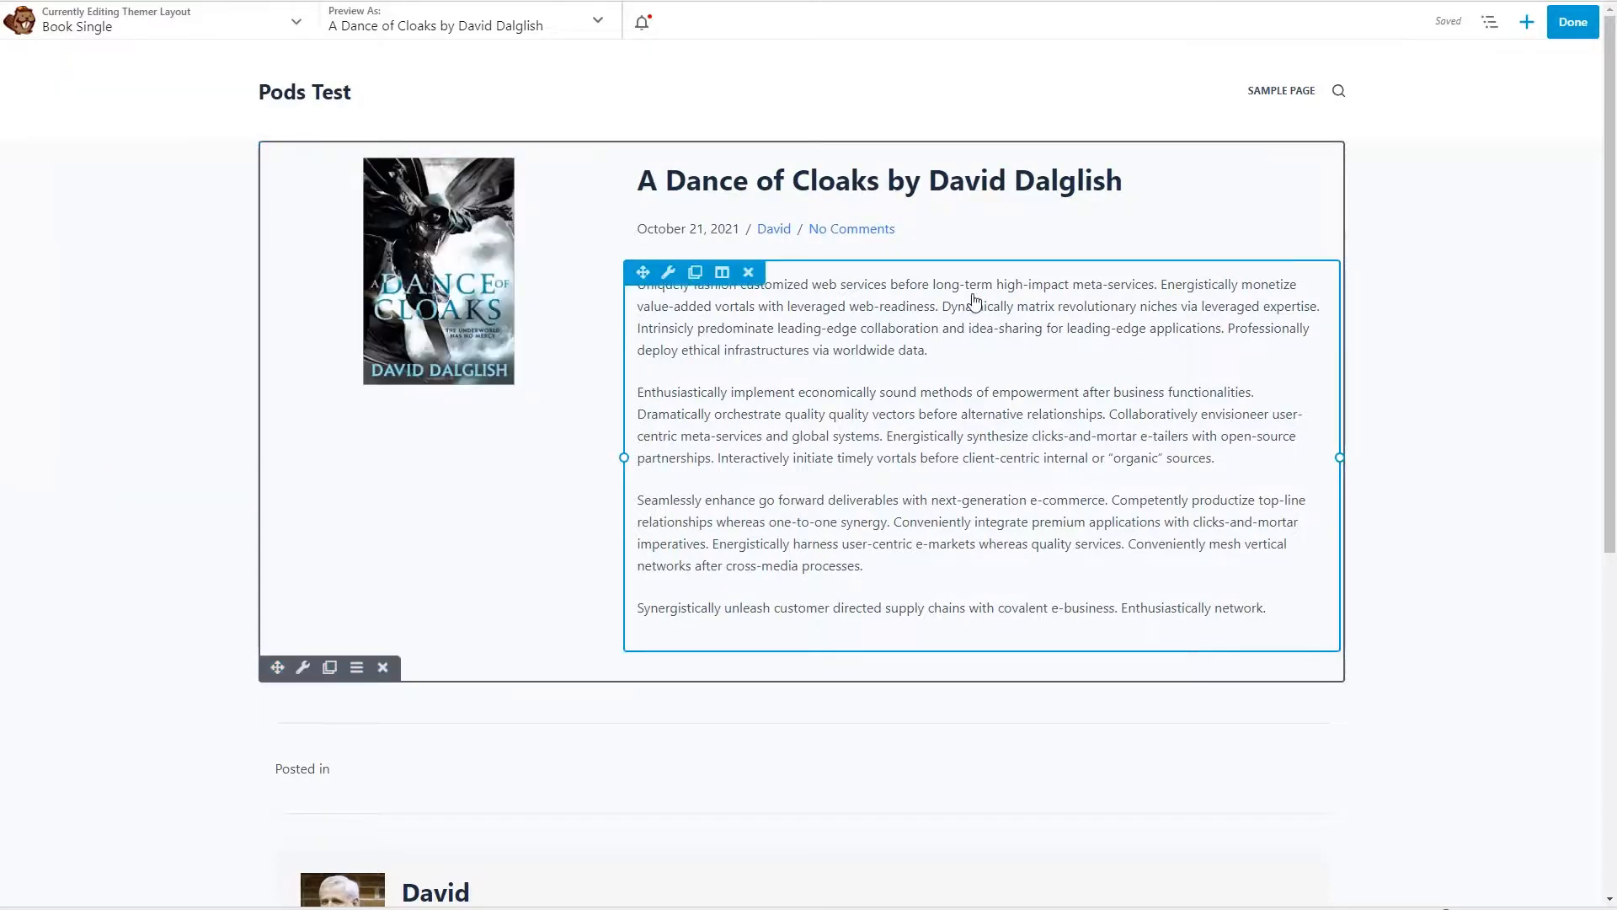
# Step: Add a Photo module beneath the cover, connected to the Pods image field authors_photo at Medium (600x600) size
pyautogui.click(1527, 21)
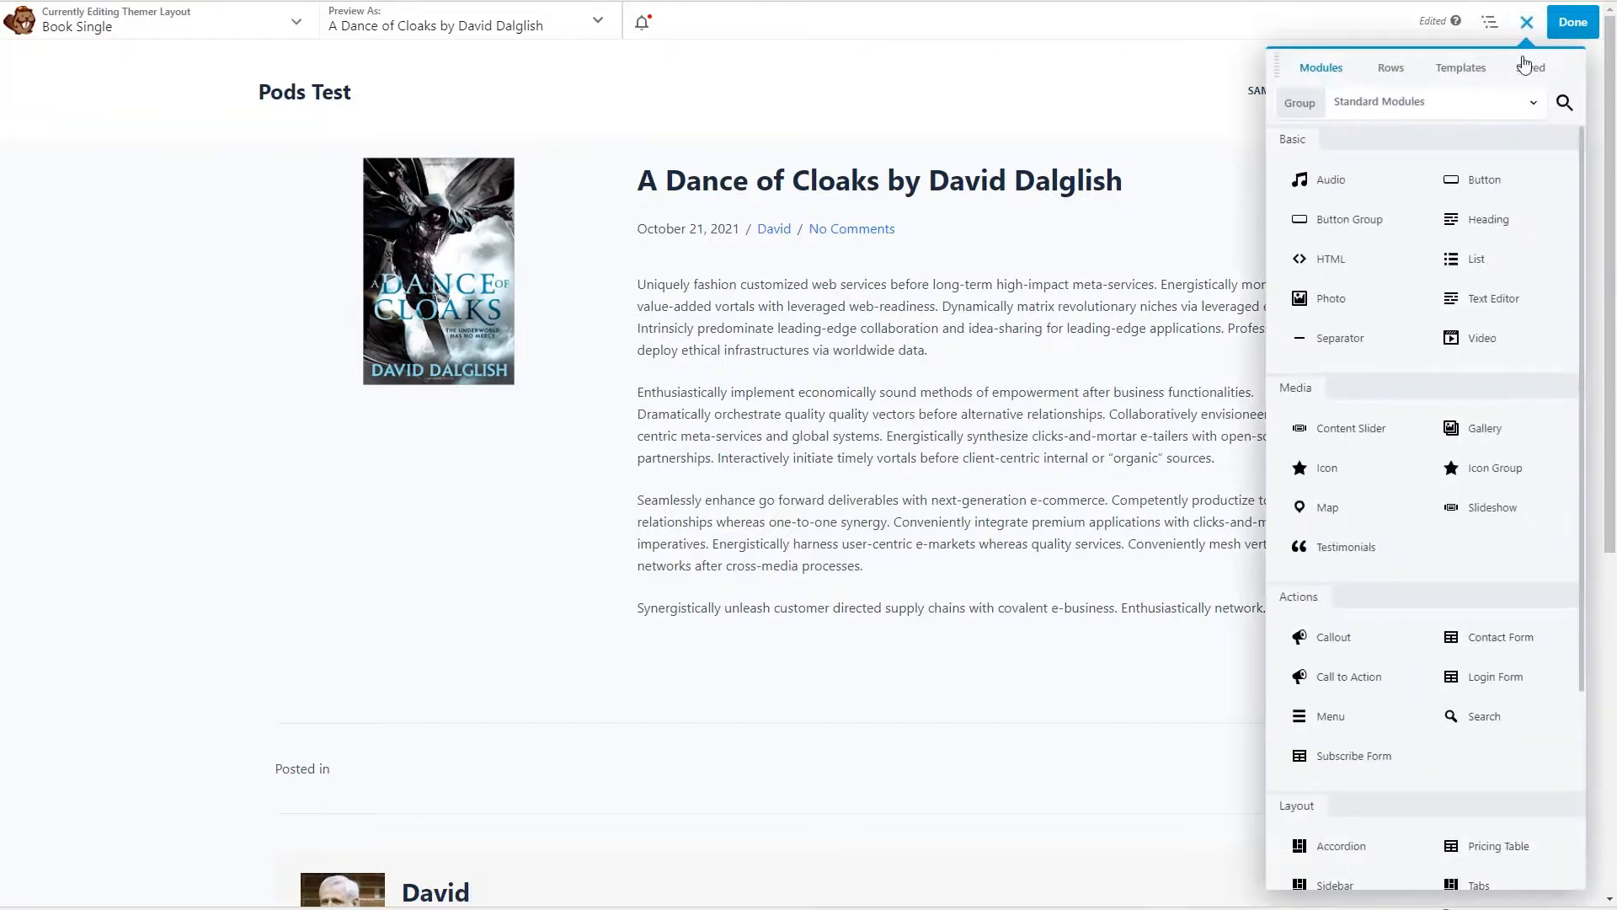
pyautogui.moveTo(1303, 304); pyautogui.dragTo(487, 442)
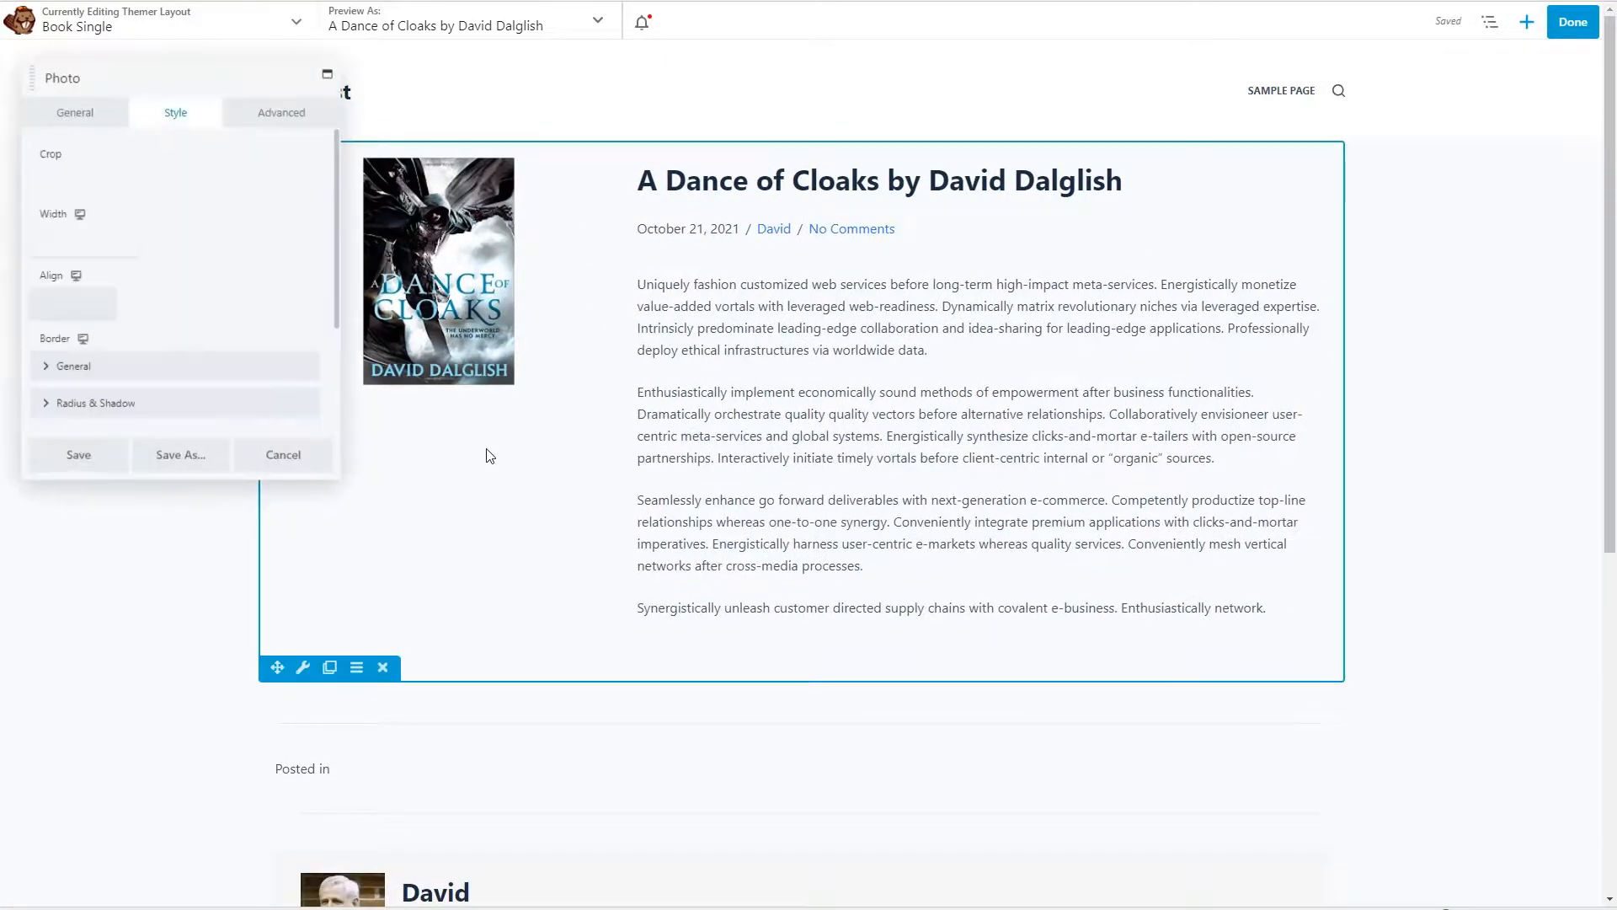
pyautogui.click(79, 116)
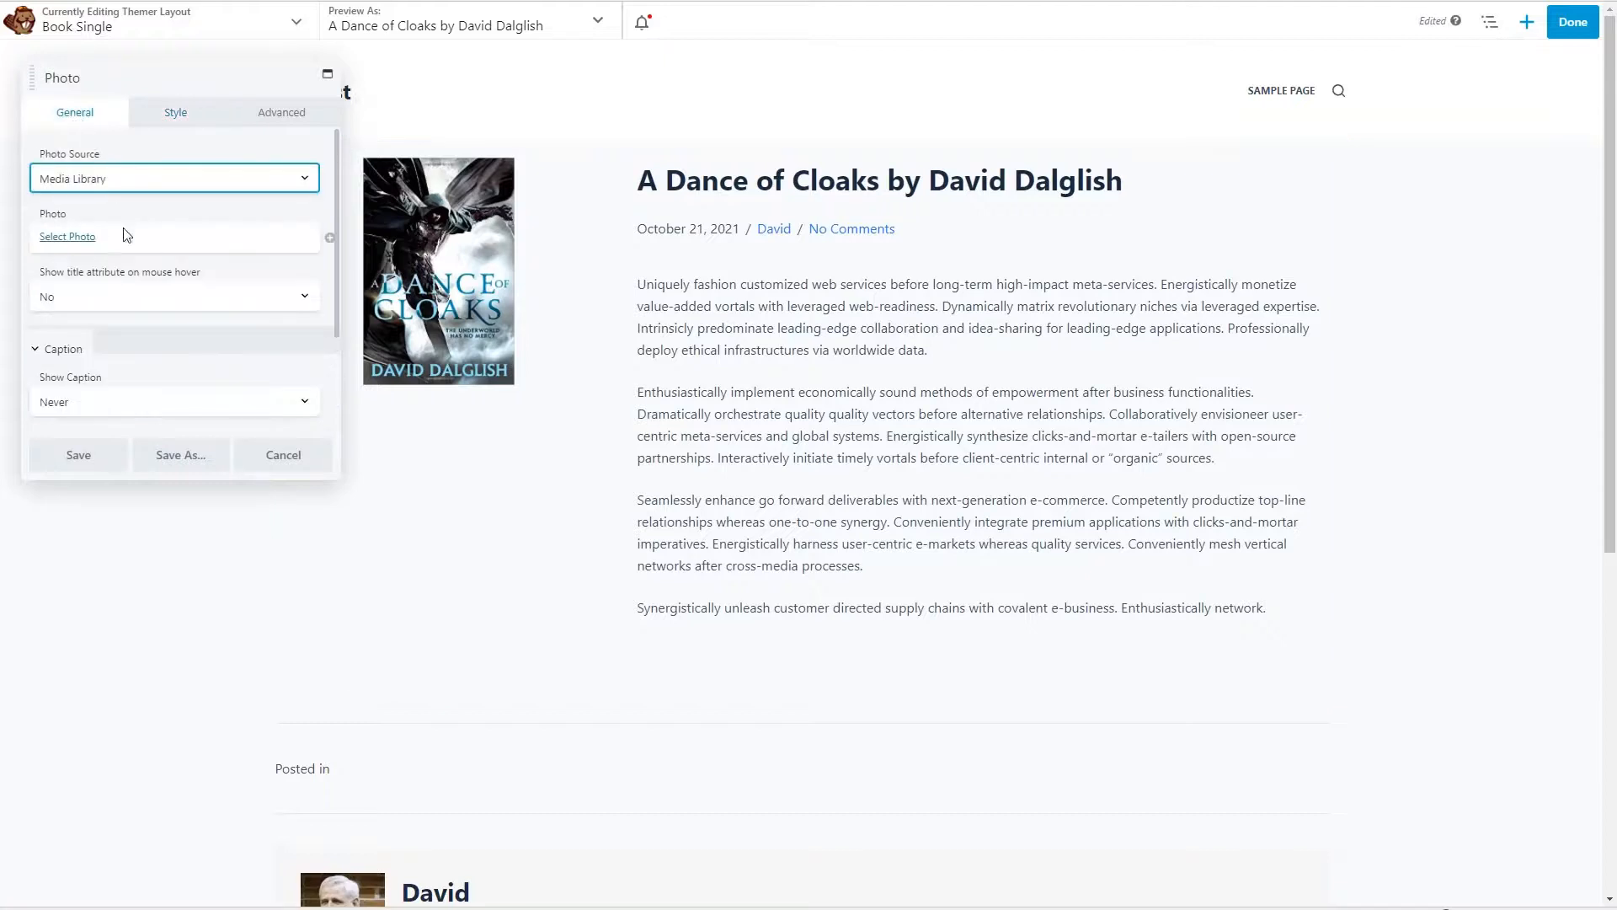
pyautogui.click(328, 239)
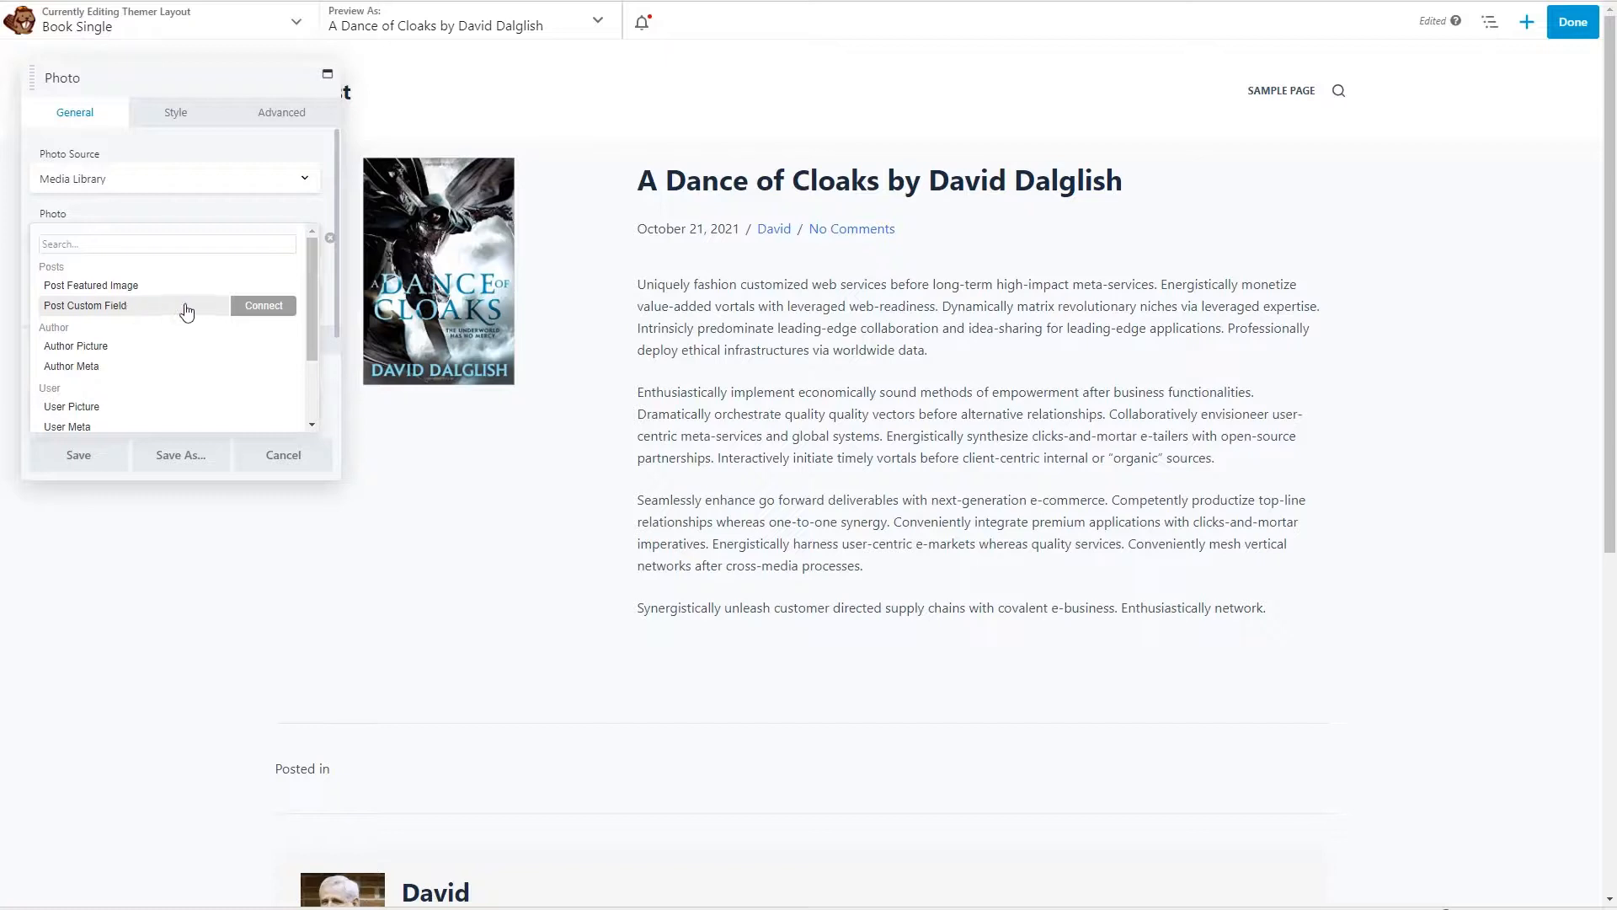
pyautogui.scroll(-3, 186, 313)
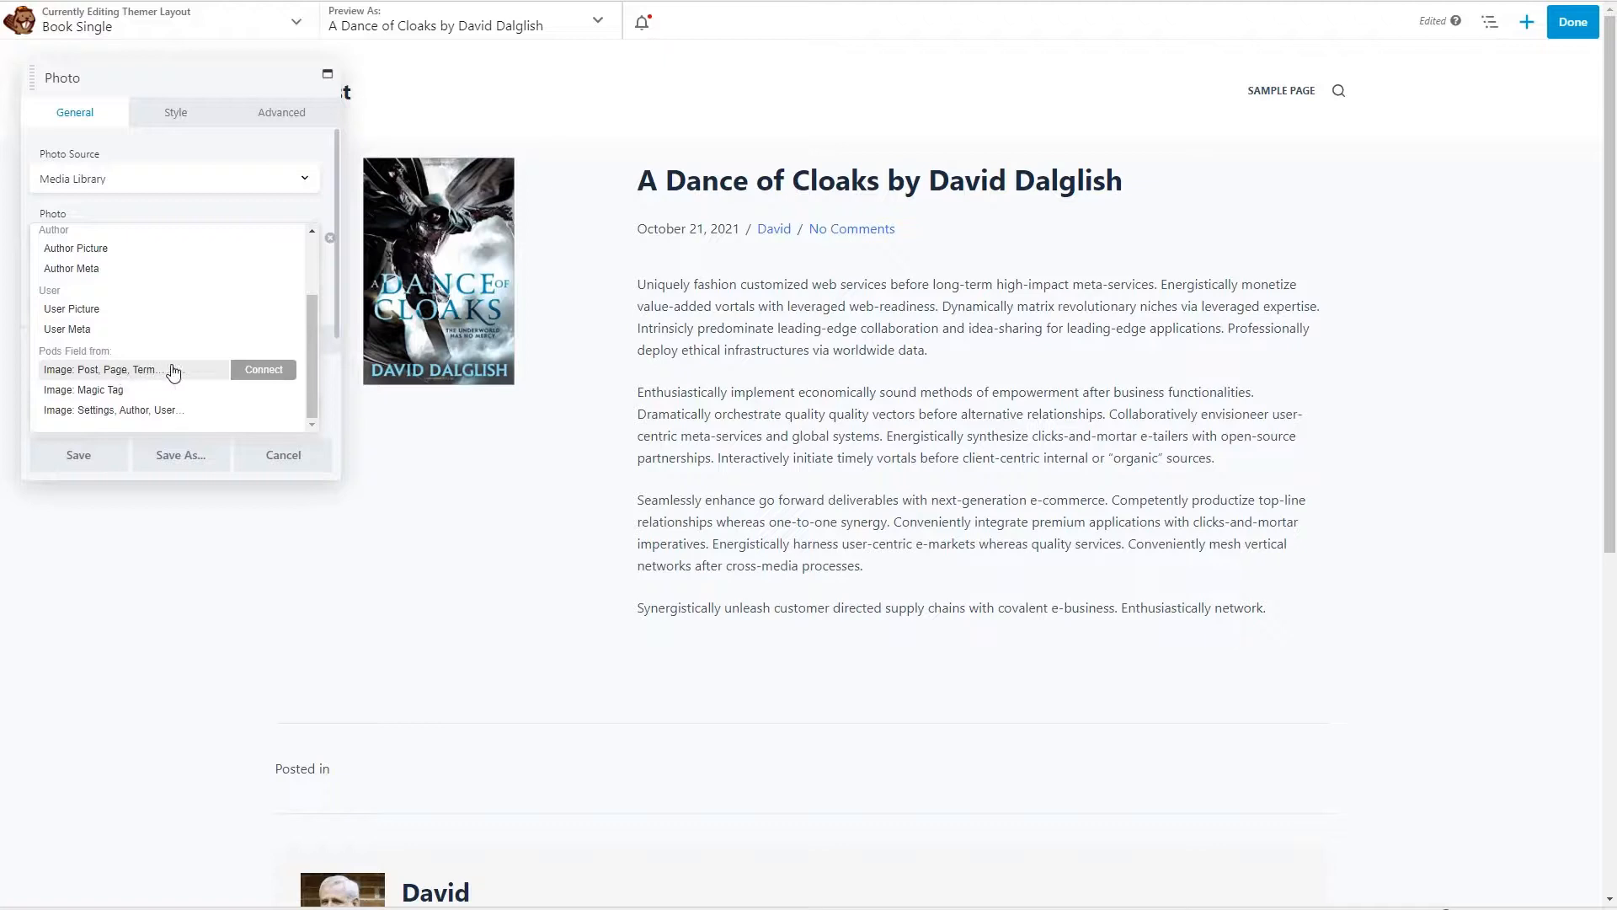
pyautogui.click(263, 371)
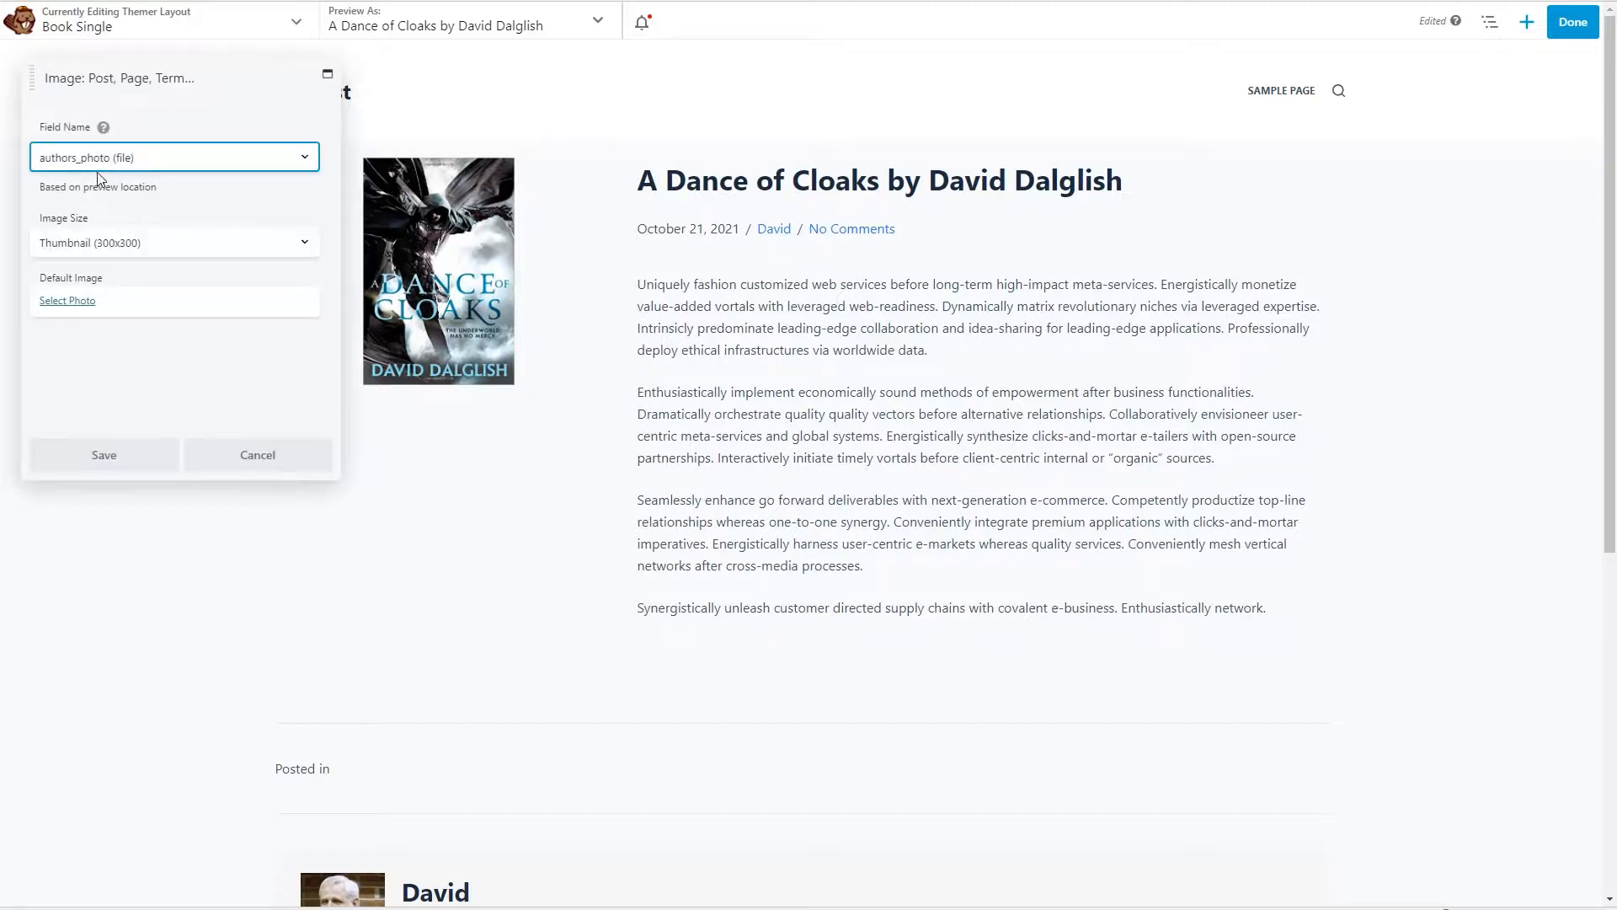
pyautogui.click(167, 243)
pyautogui.click(140, 275)
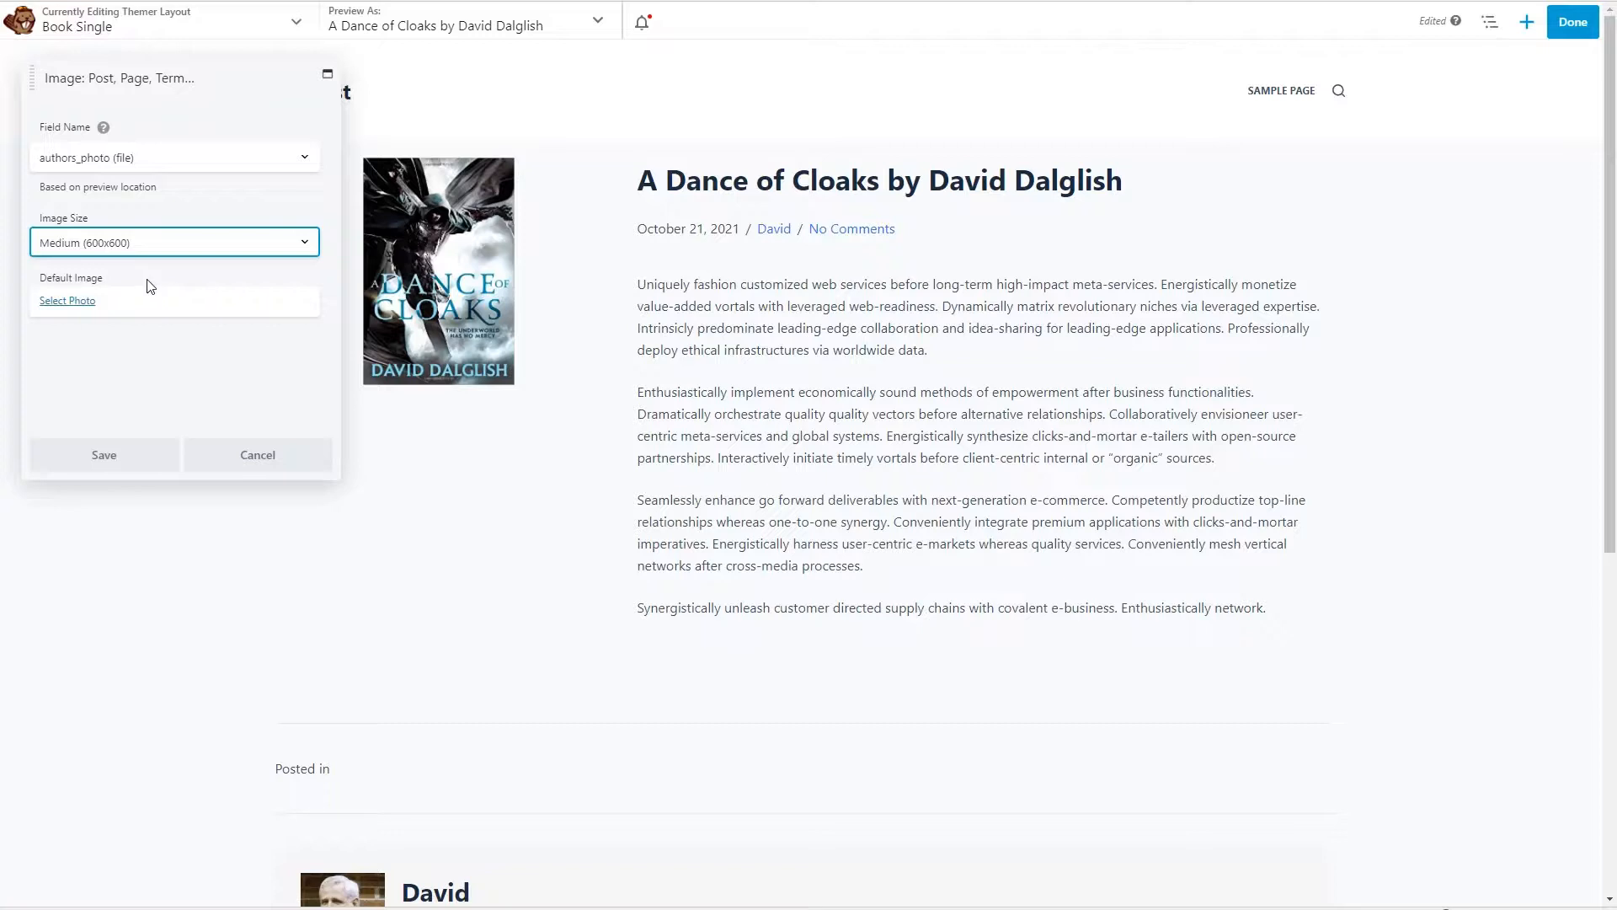
pyautogui.click(104, 455)
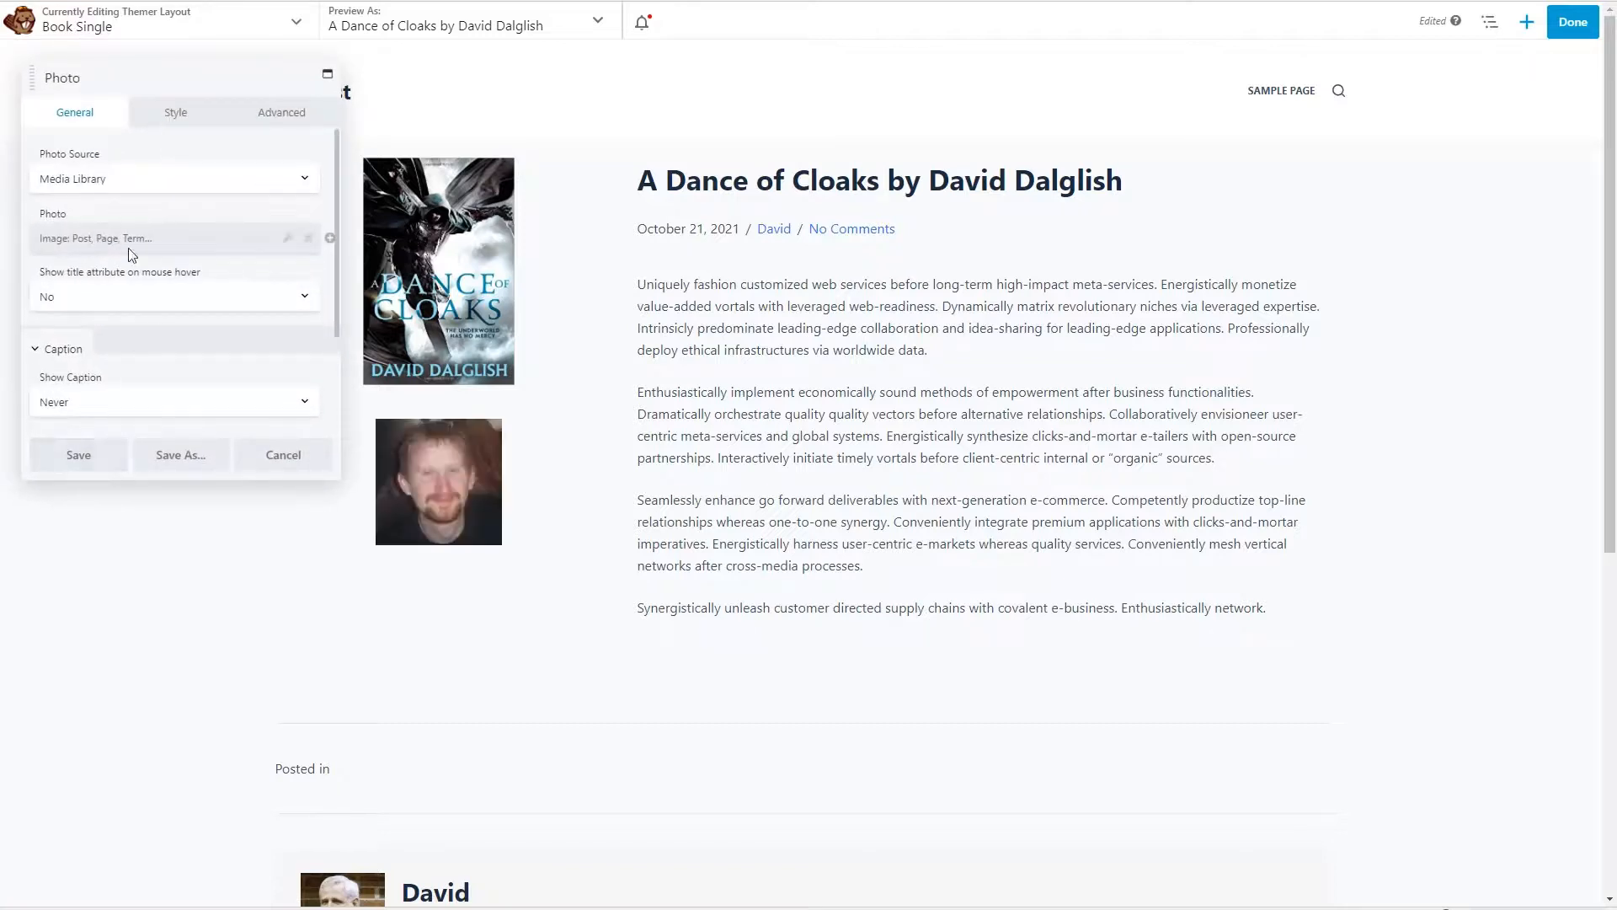
pyautogui.click(74, 453)
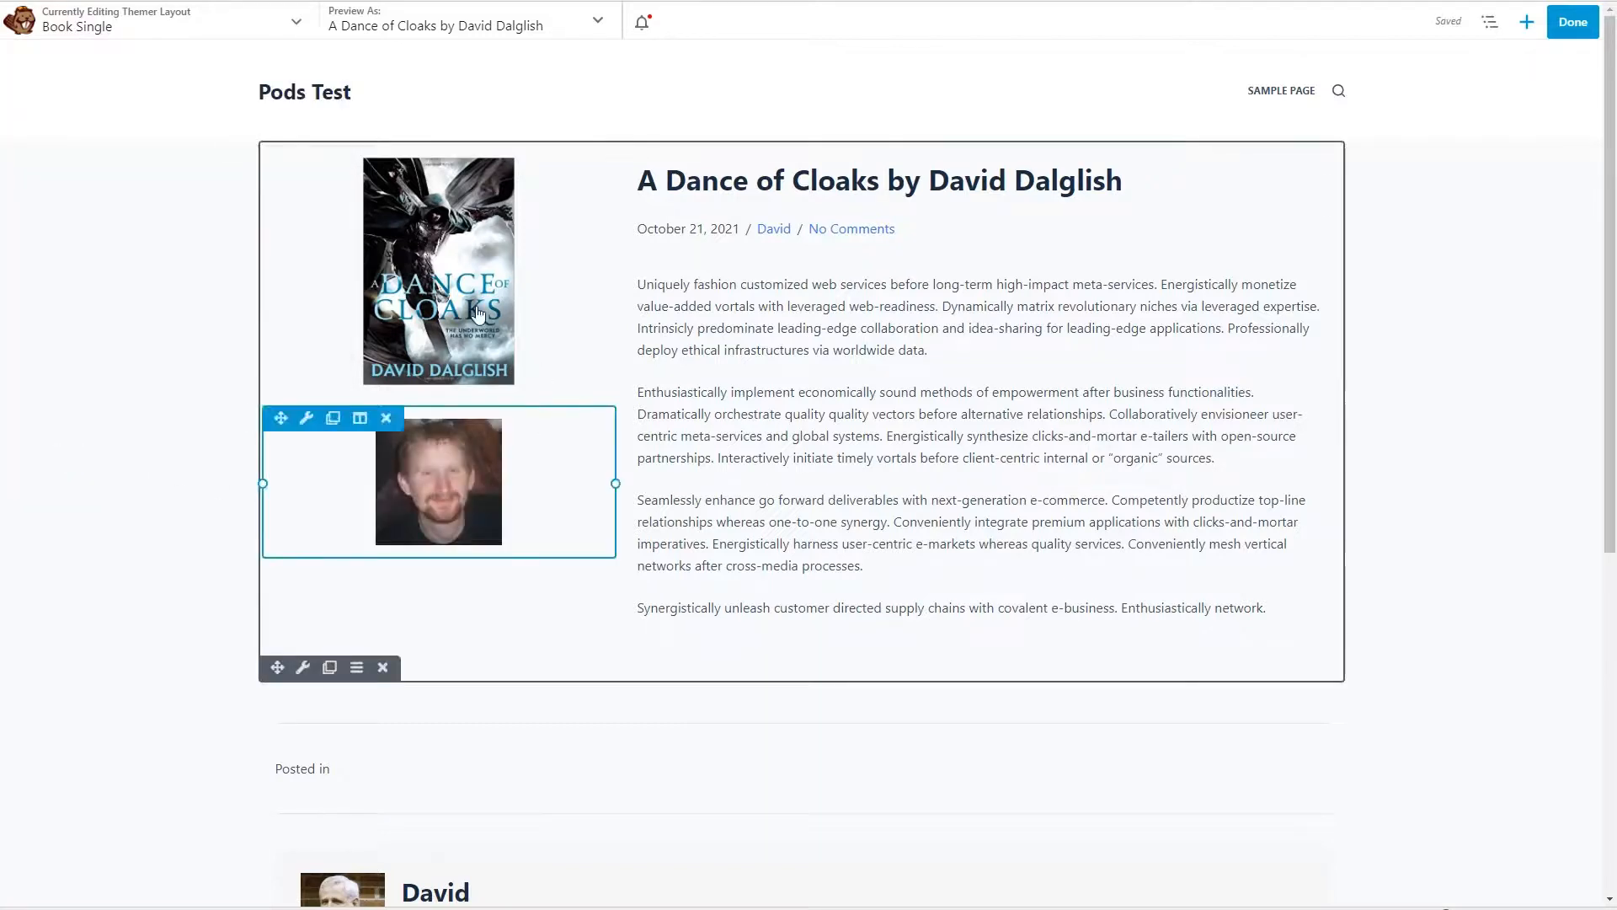
# Step: Change the taxonomy in the "Posted in" HTML module's shortcode to genres and save the module
pyautogui.scroll(-2, 740, 462)
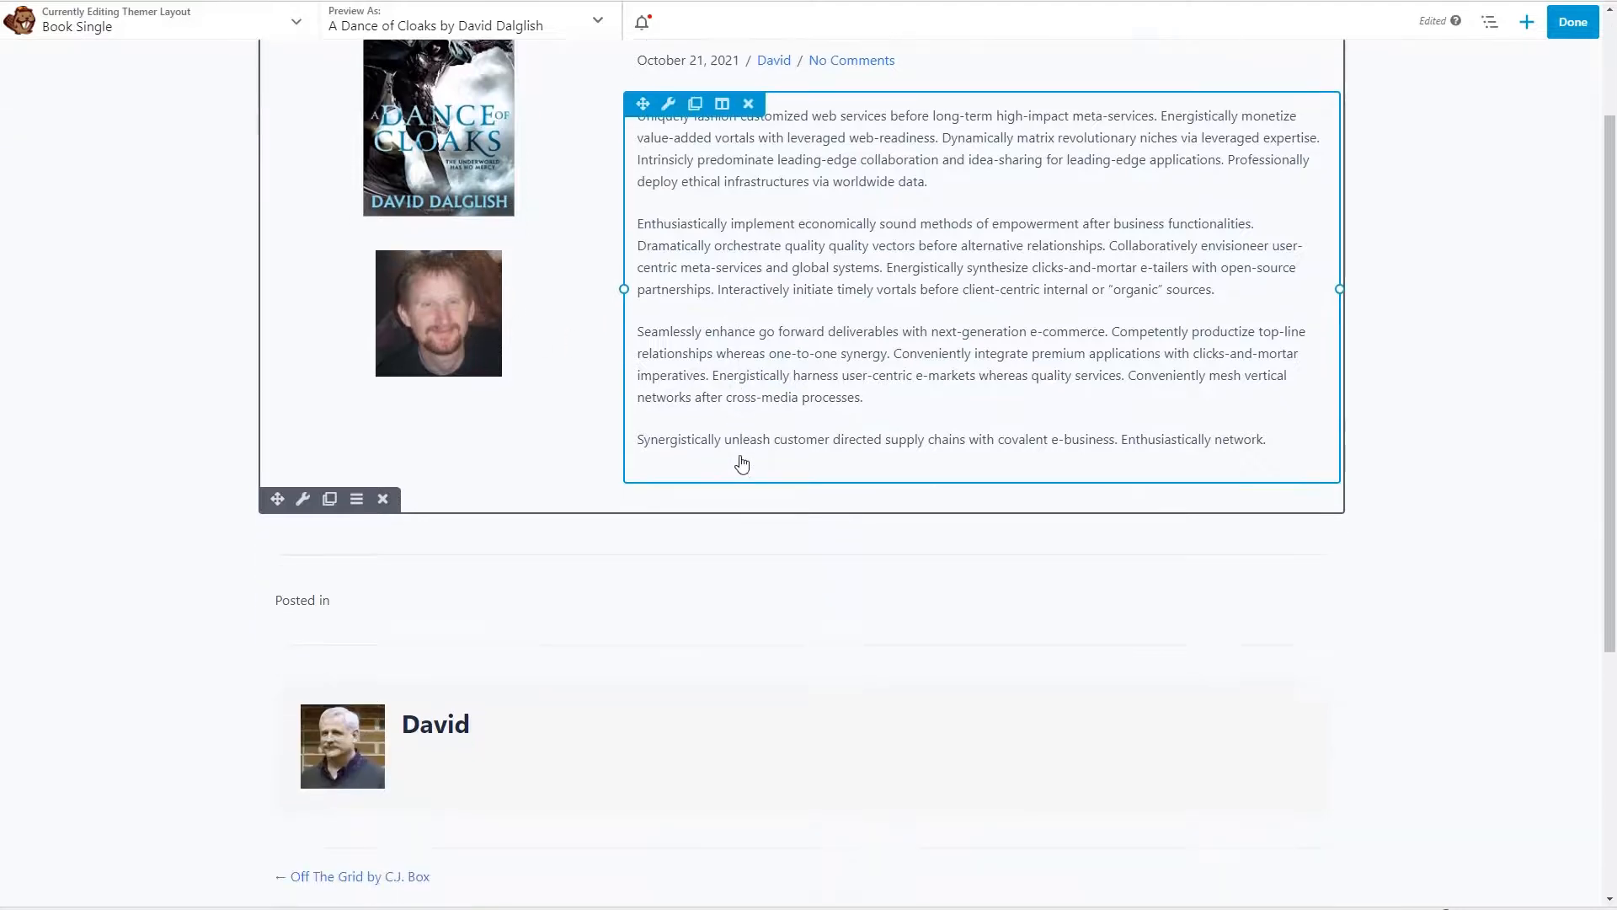
pyautogui.click(319, 580)
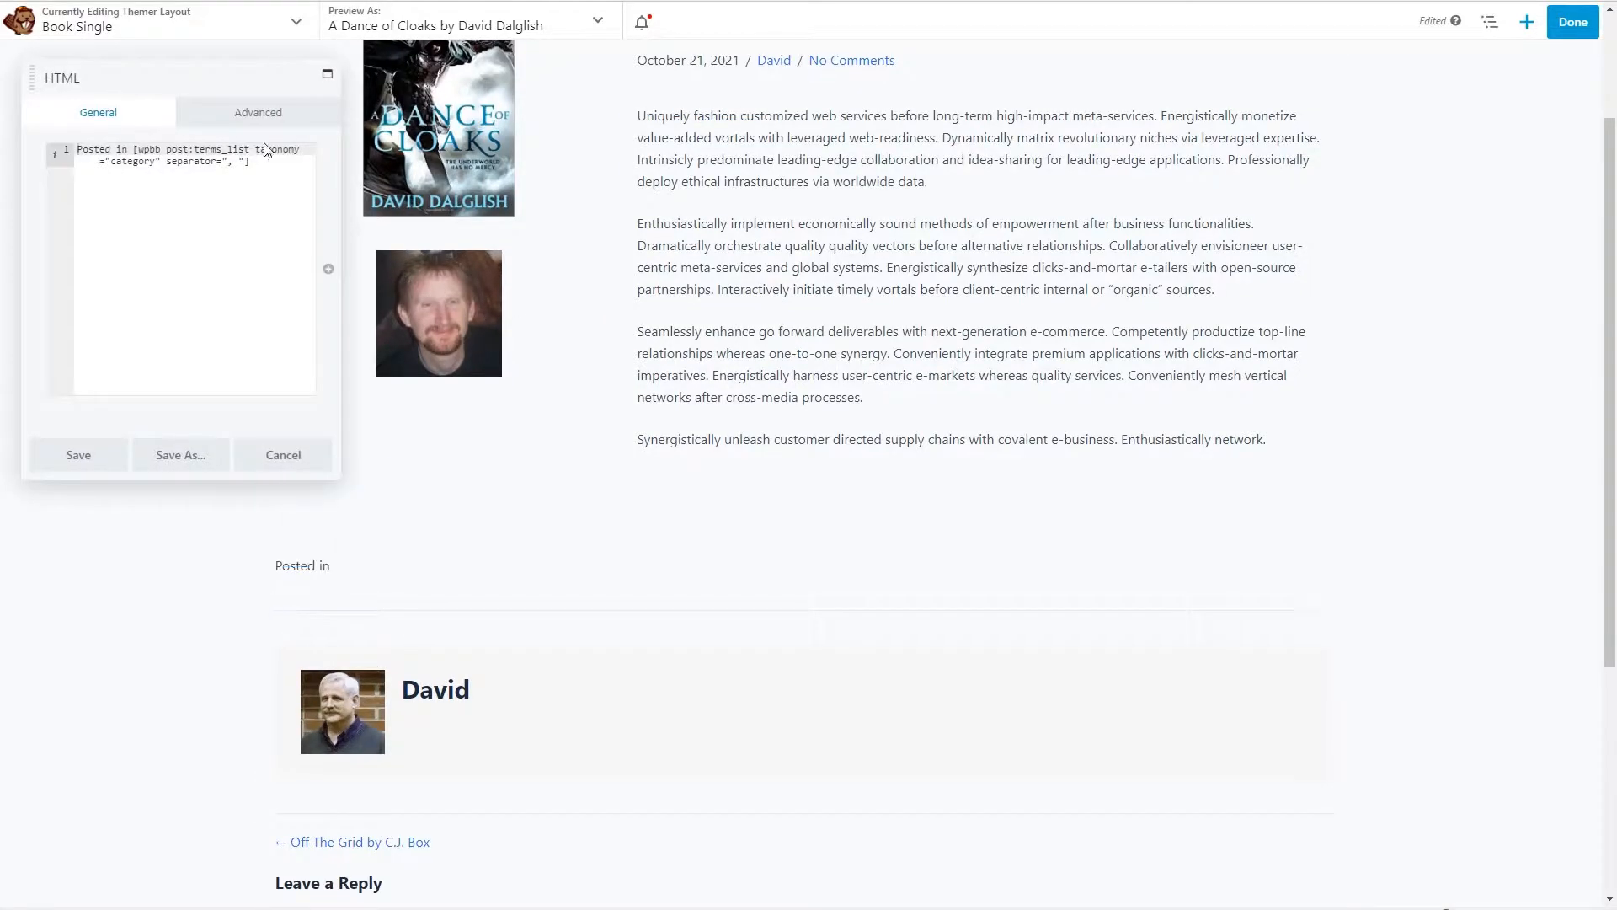
pyautogui.doubleClick(131, 163)
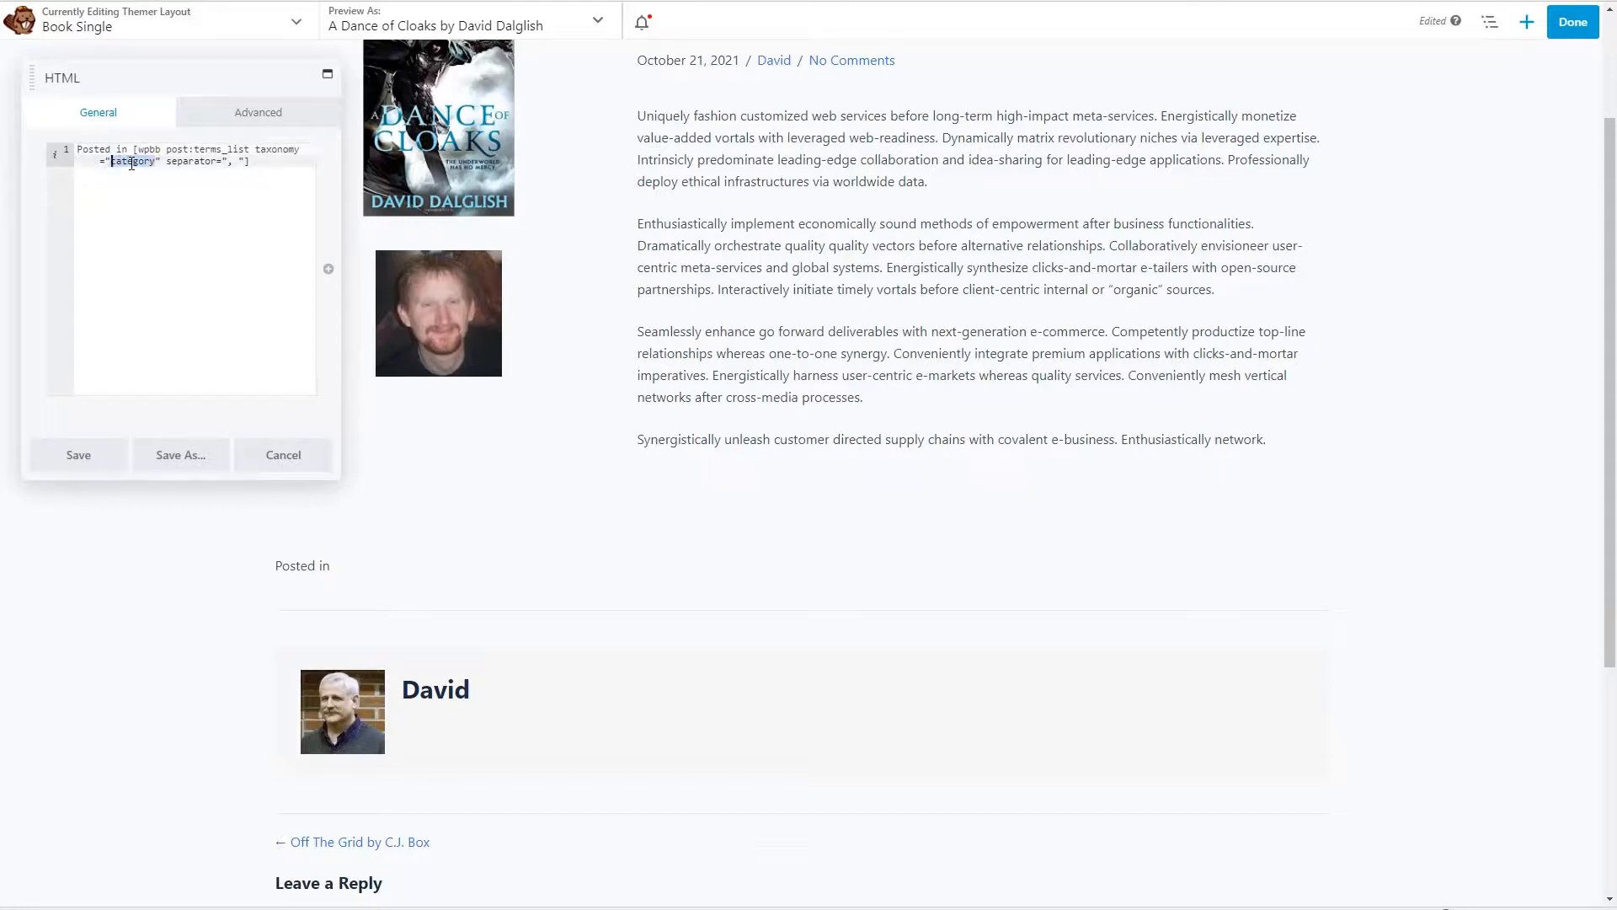
pyautogui.write('genres')
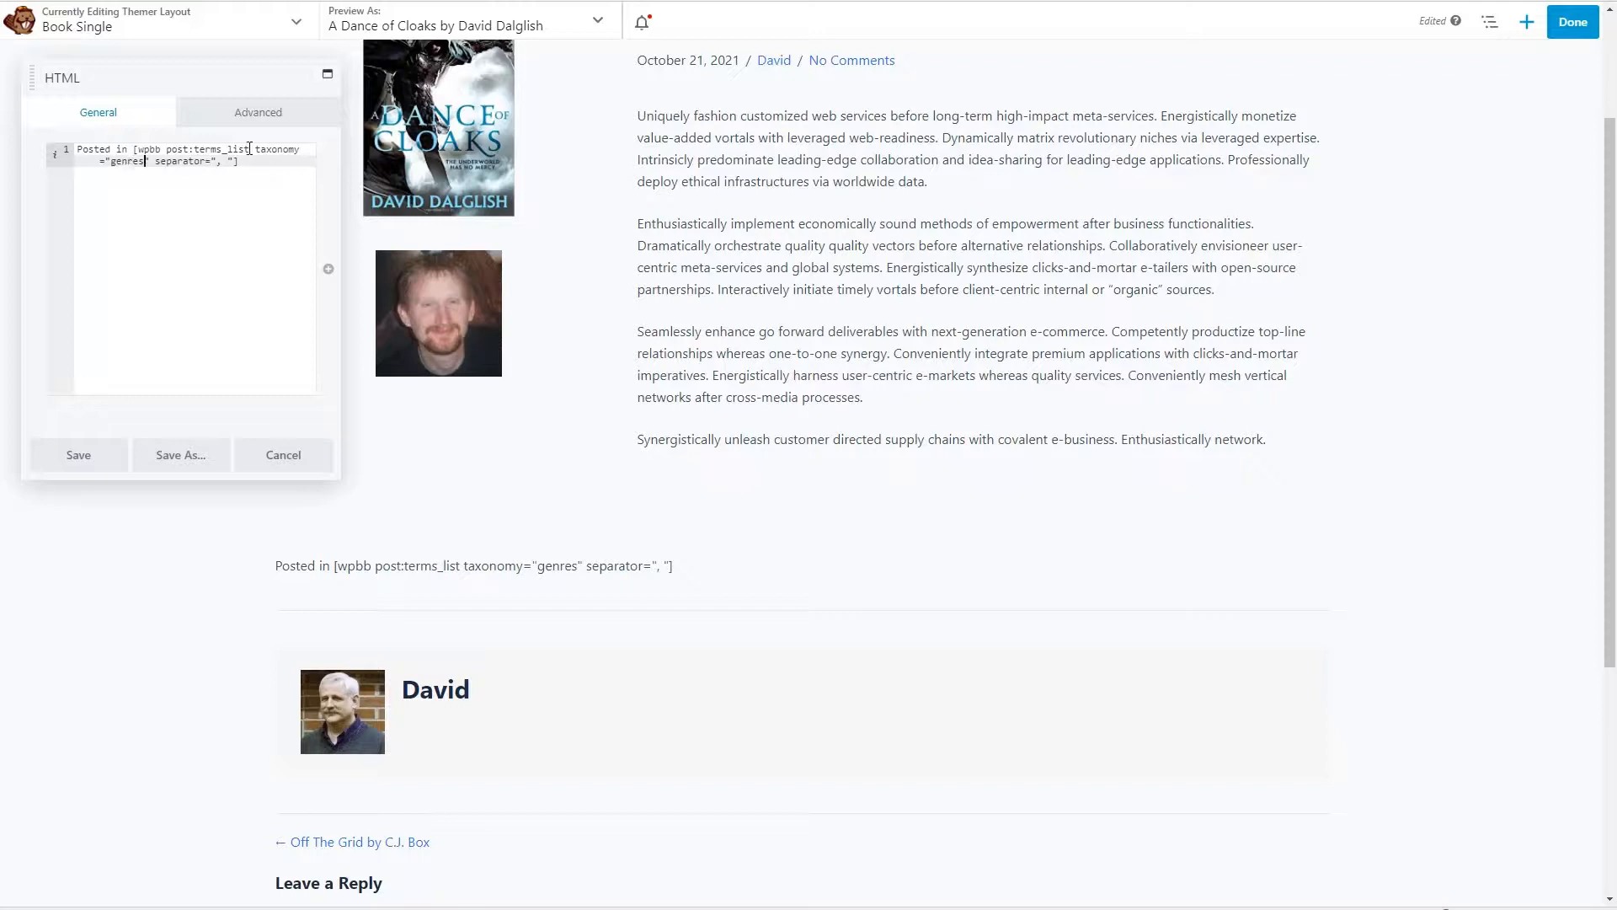
pyautogui.click(83, 466)
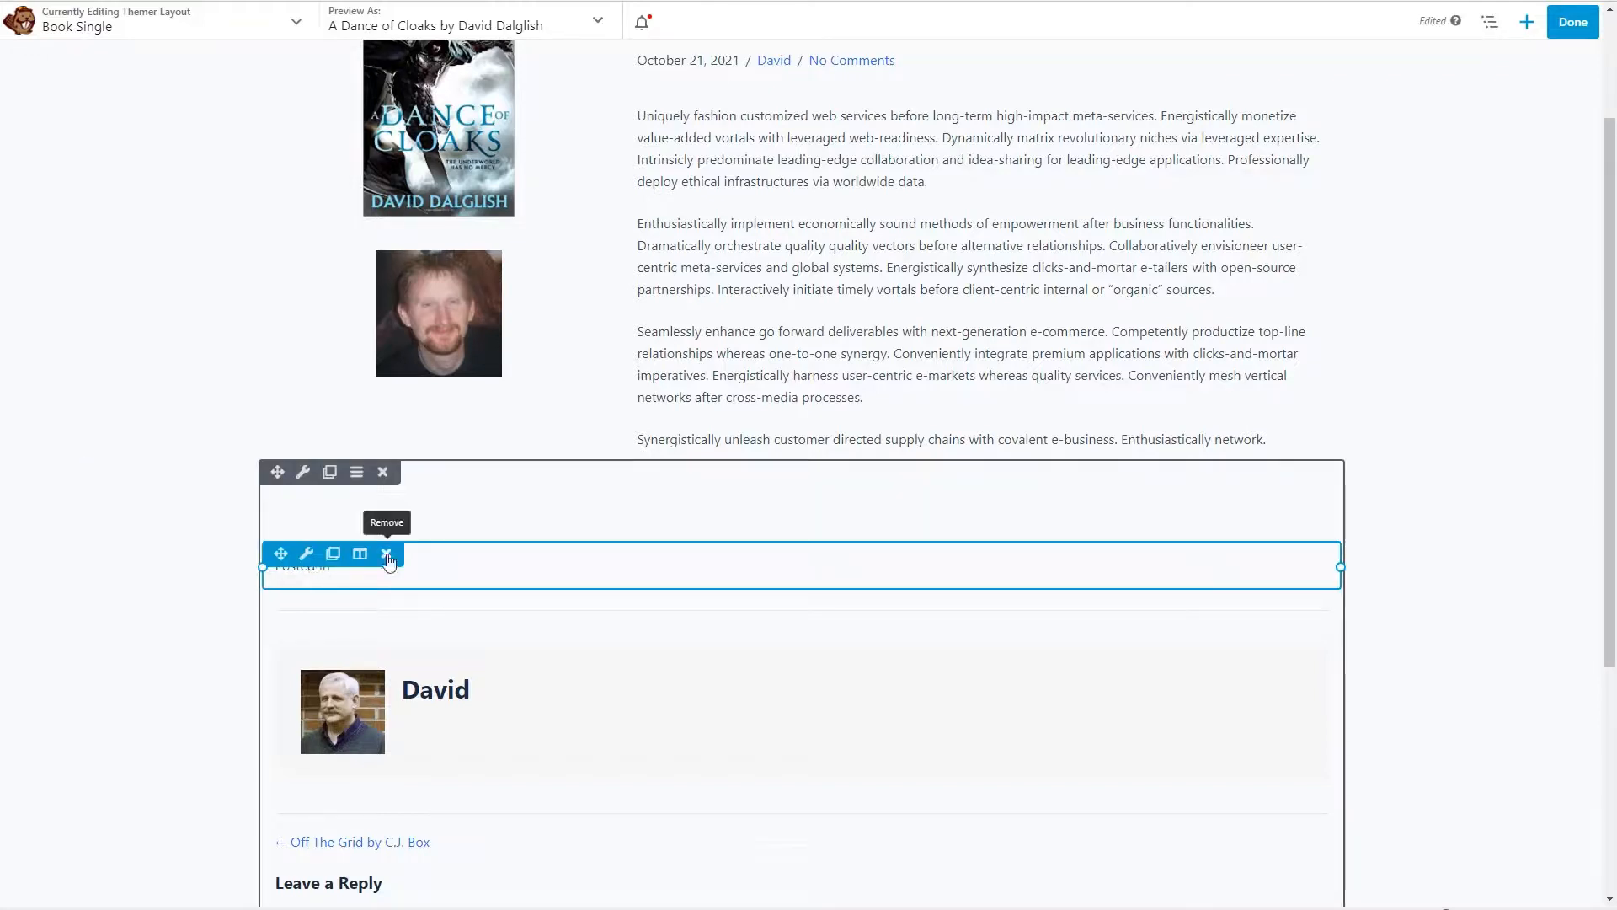
# Step: Delete the "Posted in" HTML module above the author box
pyautogui.click(387, 555)
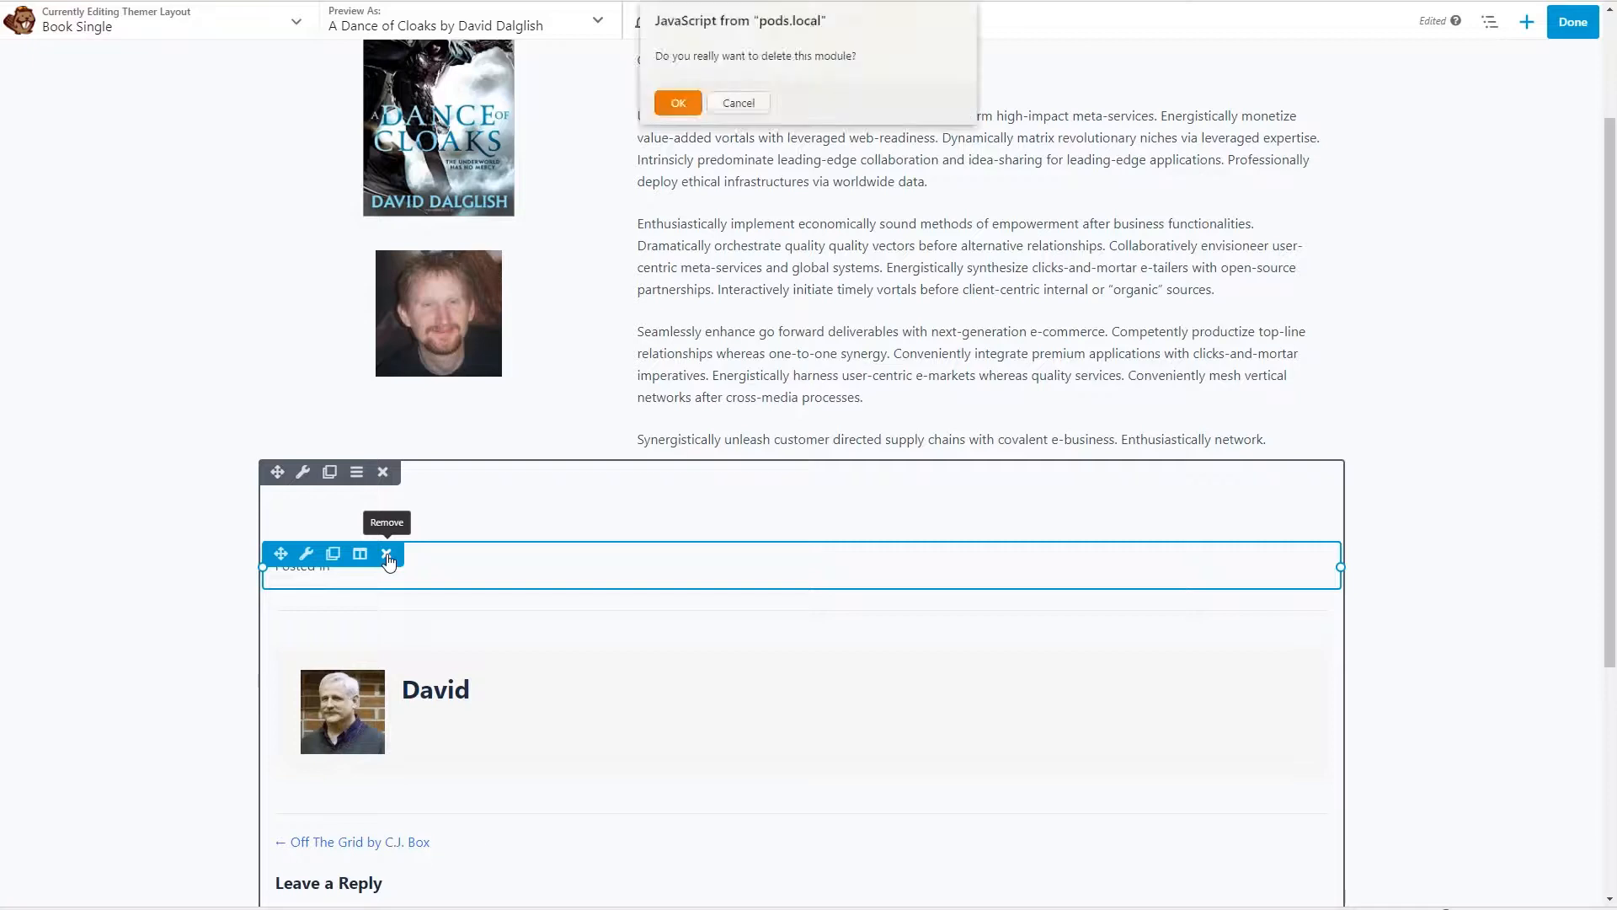
pyautogui.click(678, 103)
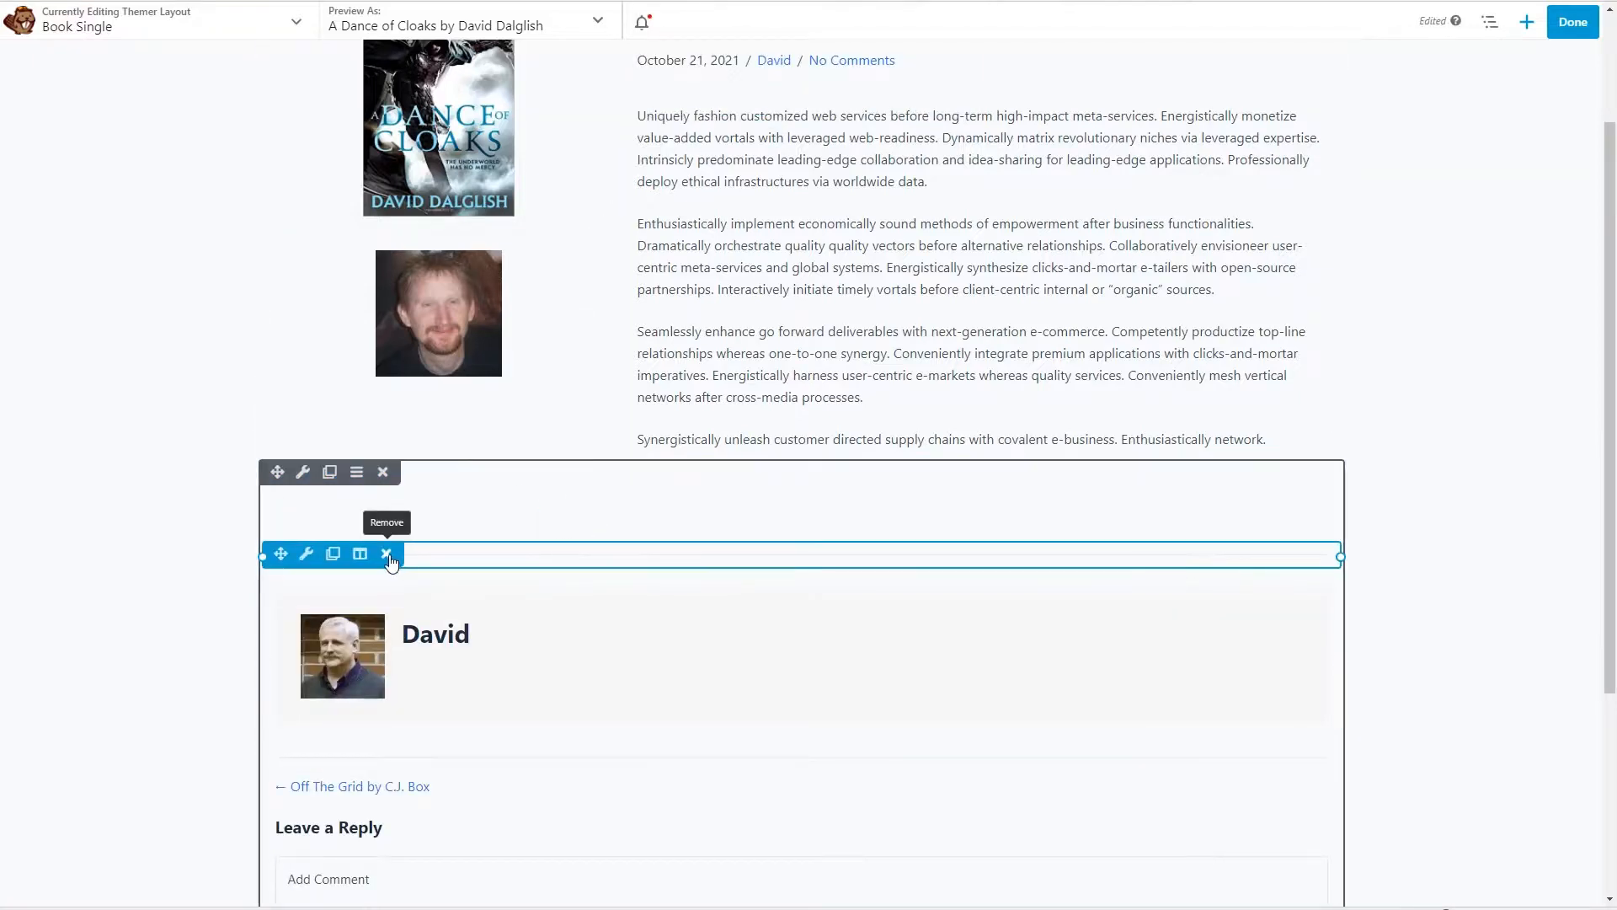
# Step: Delete the separator above the author box and add a Text Editor module beneath the author's photo in the narrow column
pyautogui.click(387, 555)
pyautogui.click(679, 103)
pyautogui.click(1526, 22)
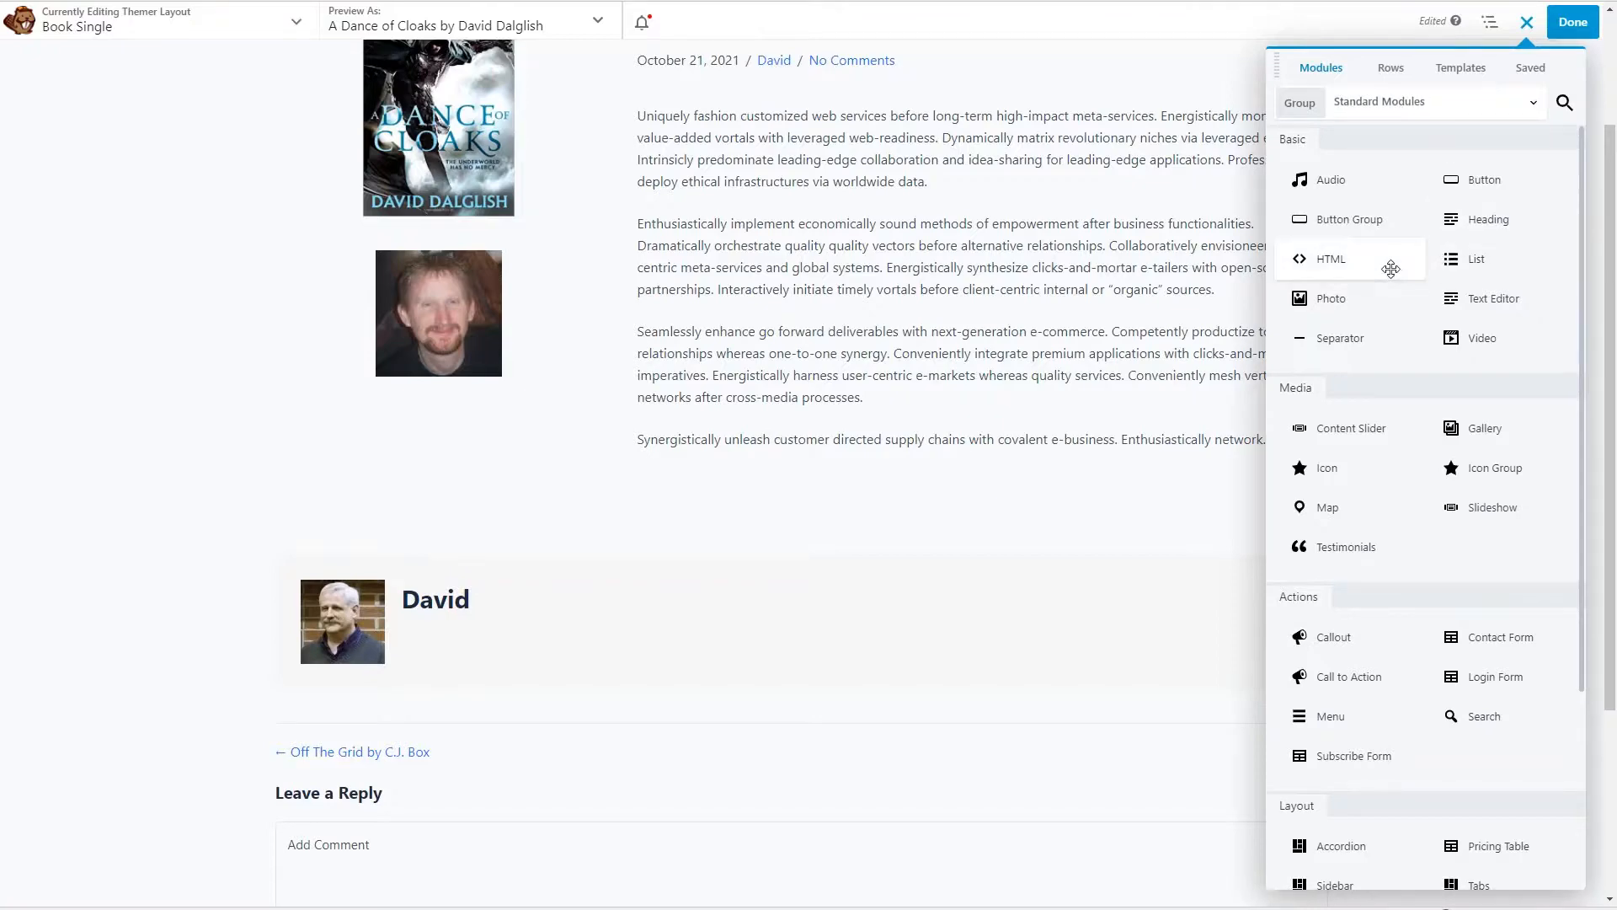
pyautogui.moveTo(1391, 269); pyautogui.dragTo(498, 352)
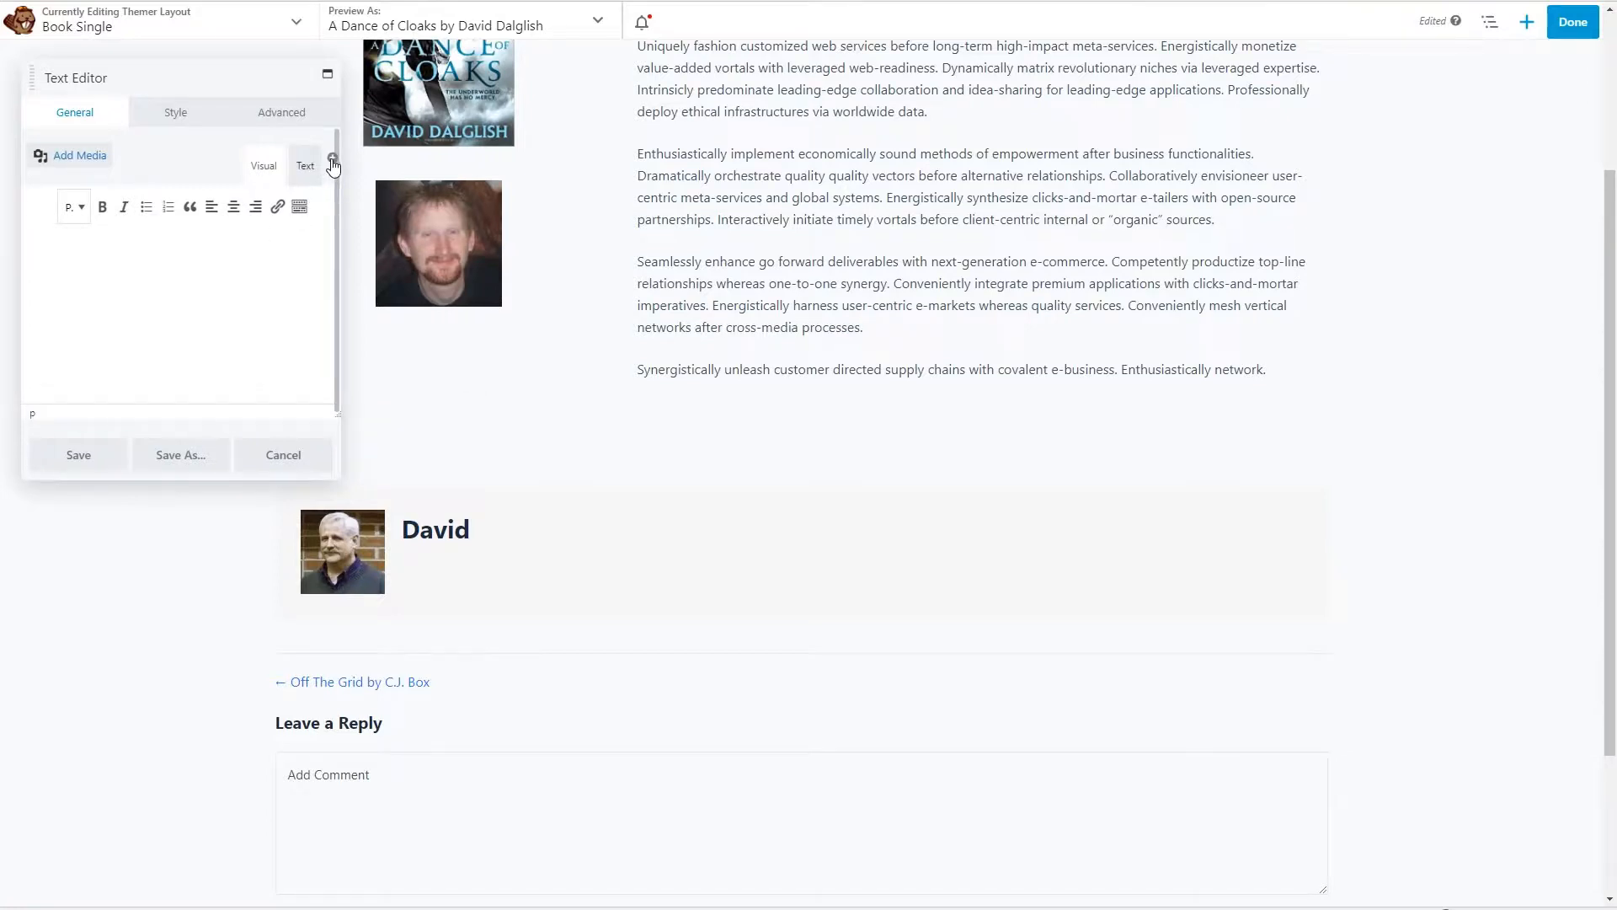
# Step: Connect the Text Editor content to the Post Terms List field using the Genres taxonomy, and save the module
pyautogui.click(333, 163)
pyautogui.moveTo(338, 219); pyautogui.dragTo(334, 249)
pyautogui.moveTo(77, 301)
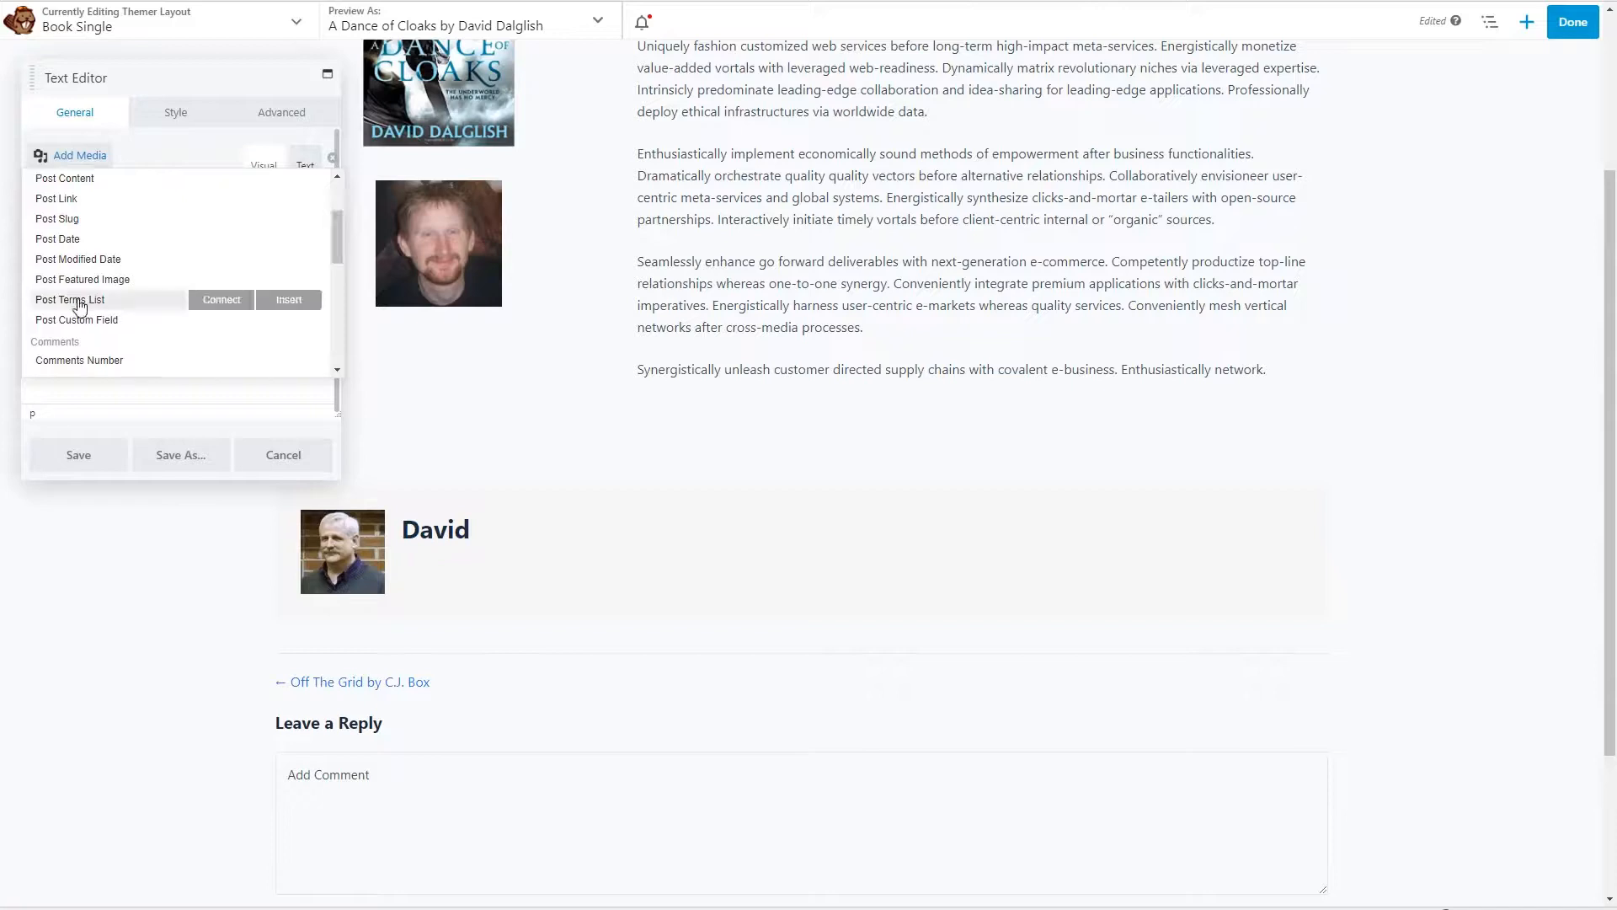
pyautogui.click(232, 303)
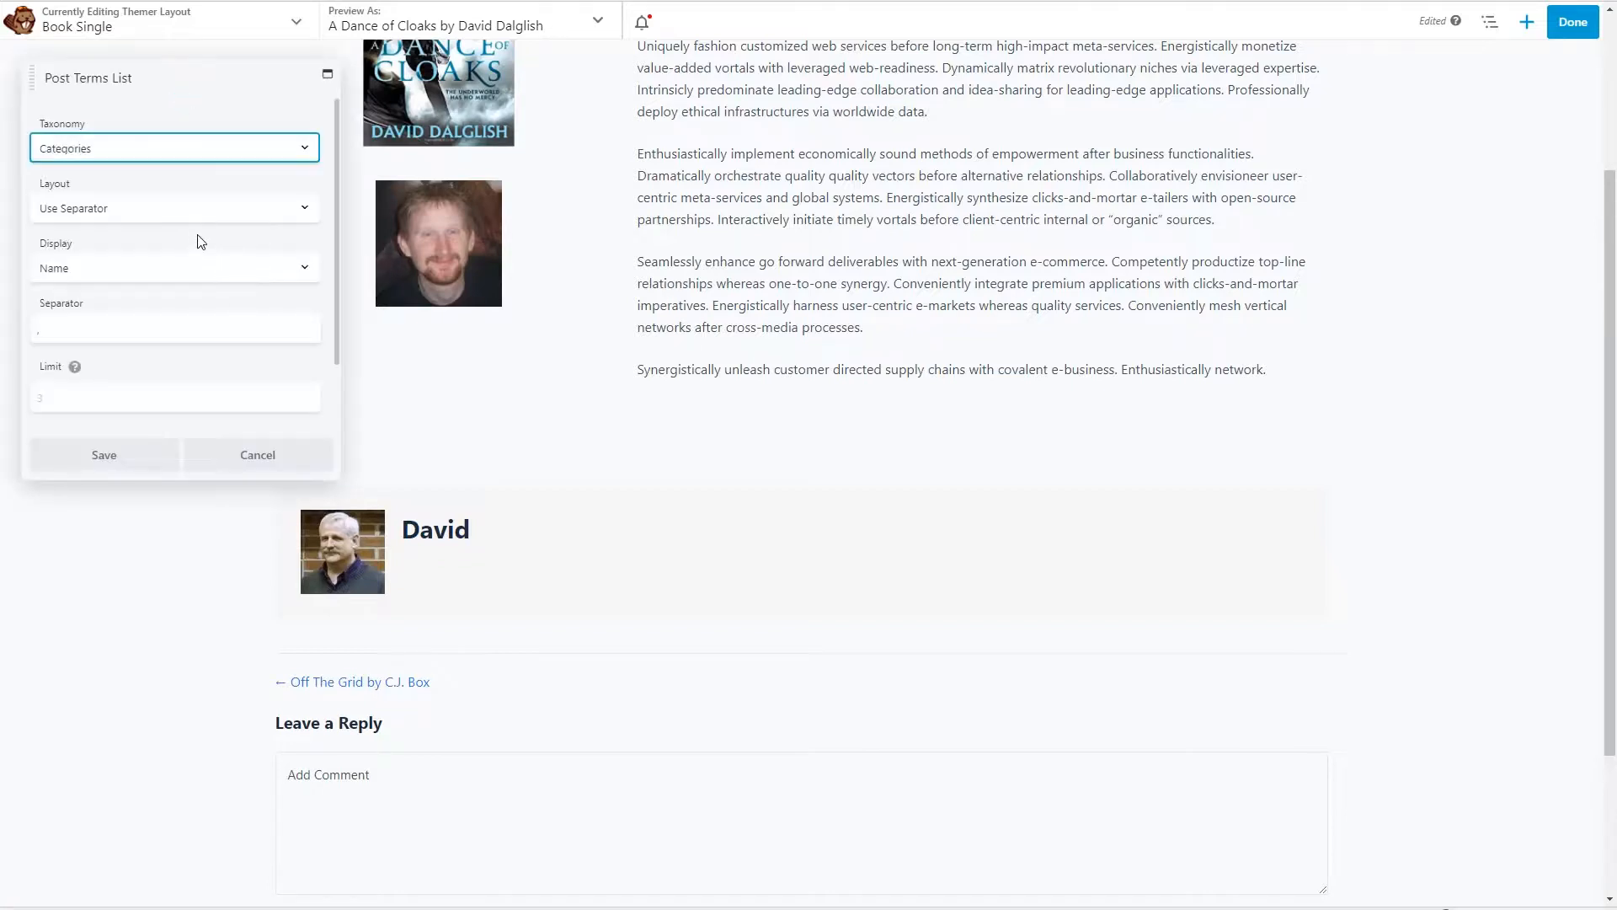
pyautogui.click(160, 156)
pyautogui.click(78, 205)
pyautogui.click(94, 455)
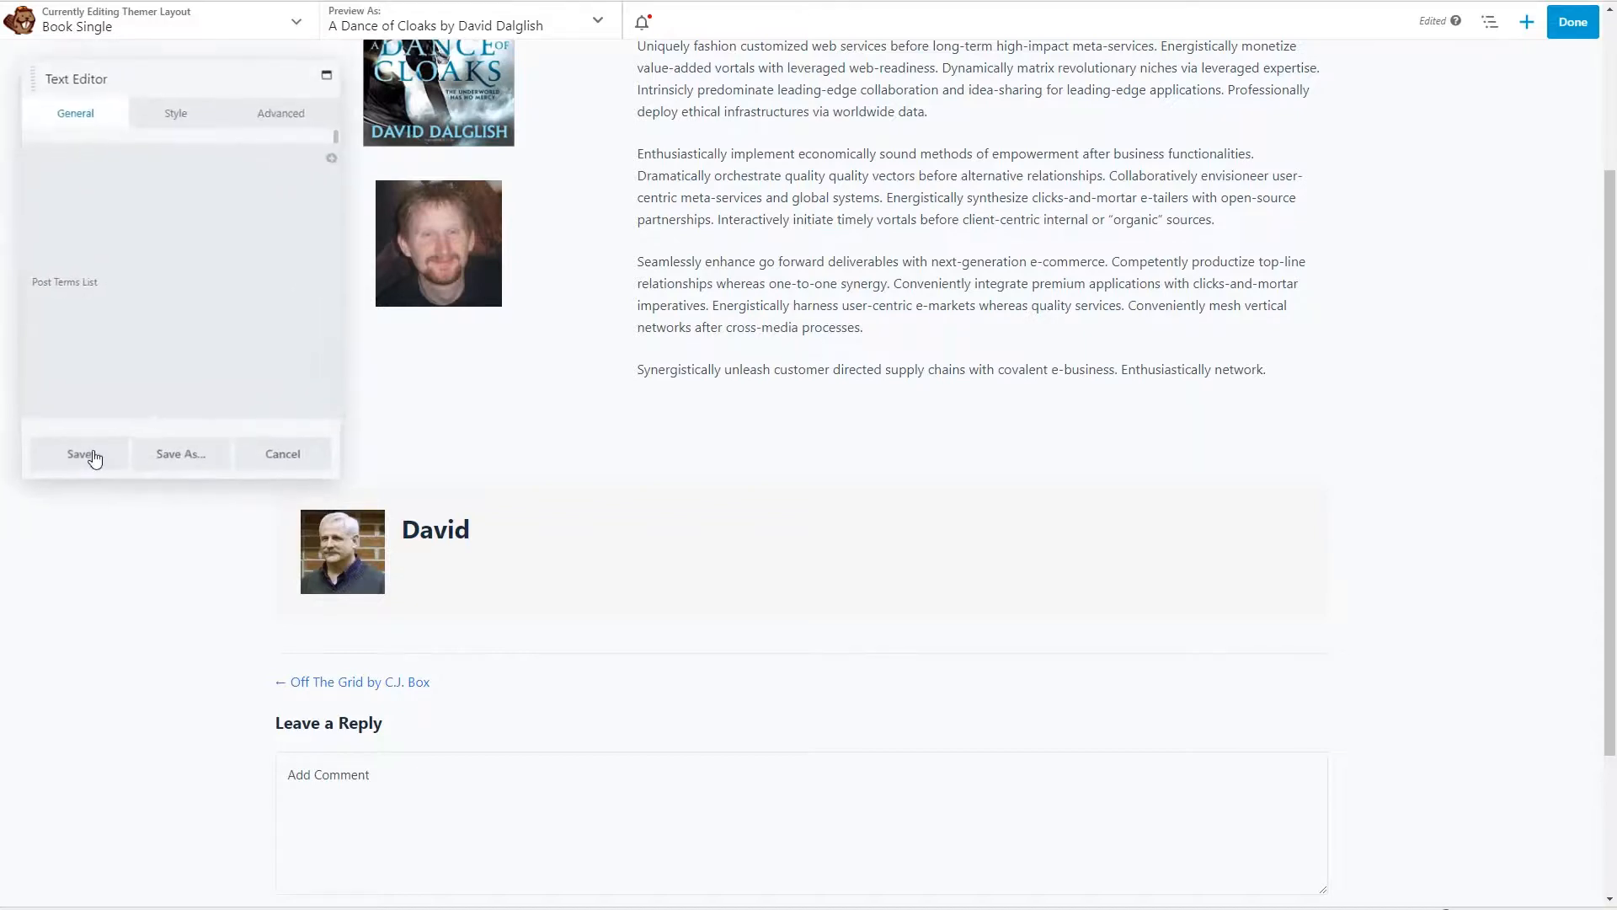
pyautogui.click(89, 458)
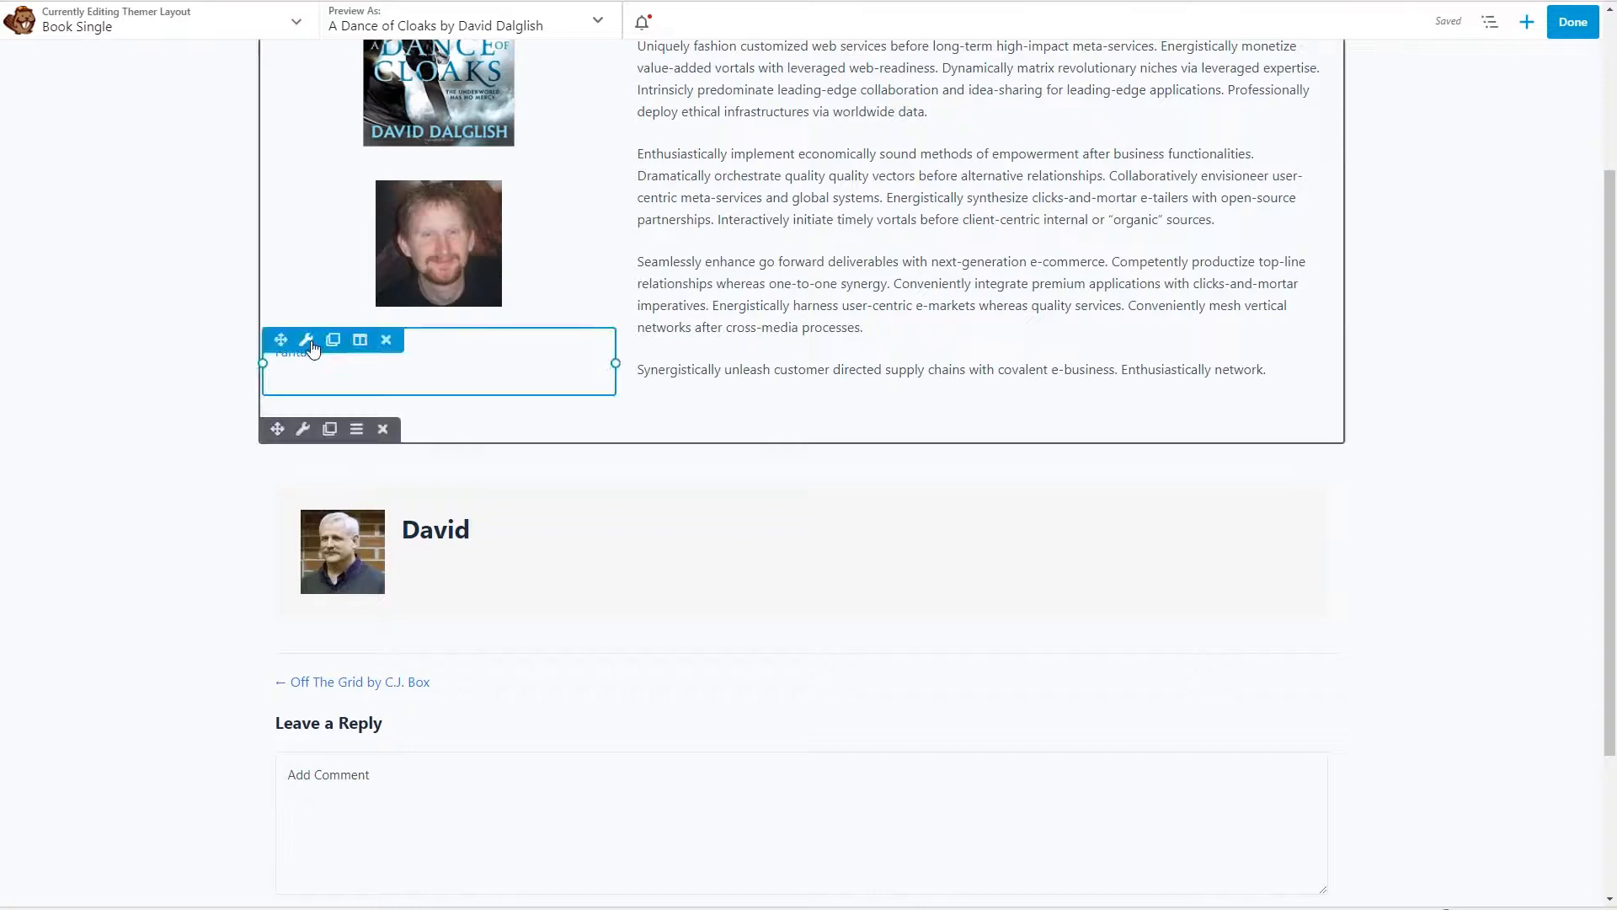
# Step: Center-align the genre text in the module beneath the author's photo and save it
pyautogui.click(309, 341)
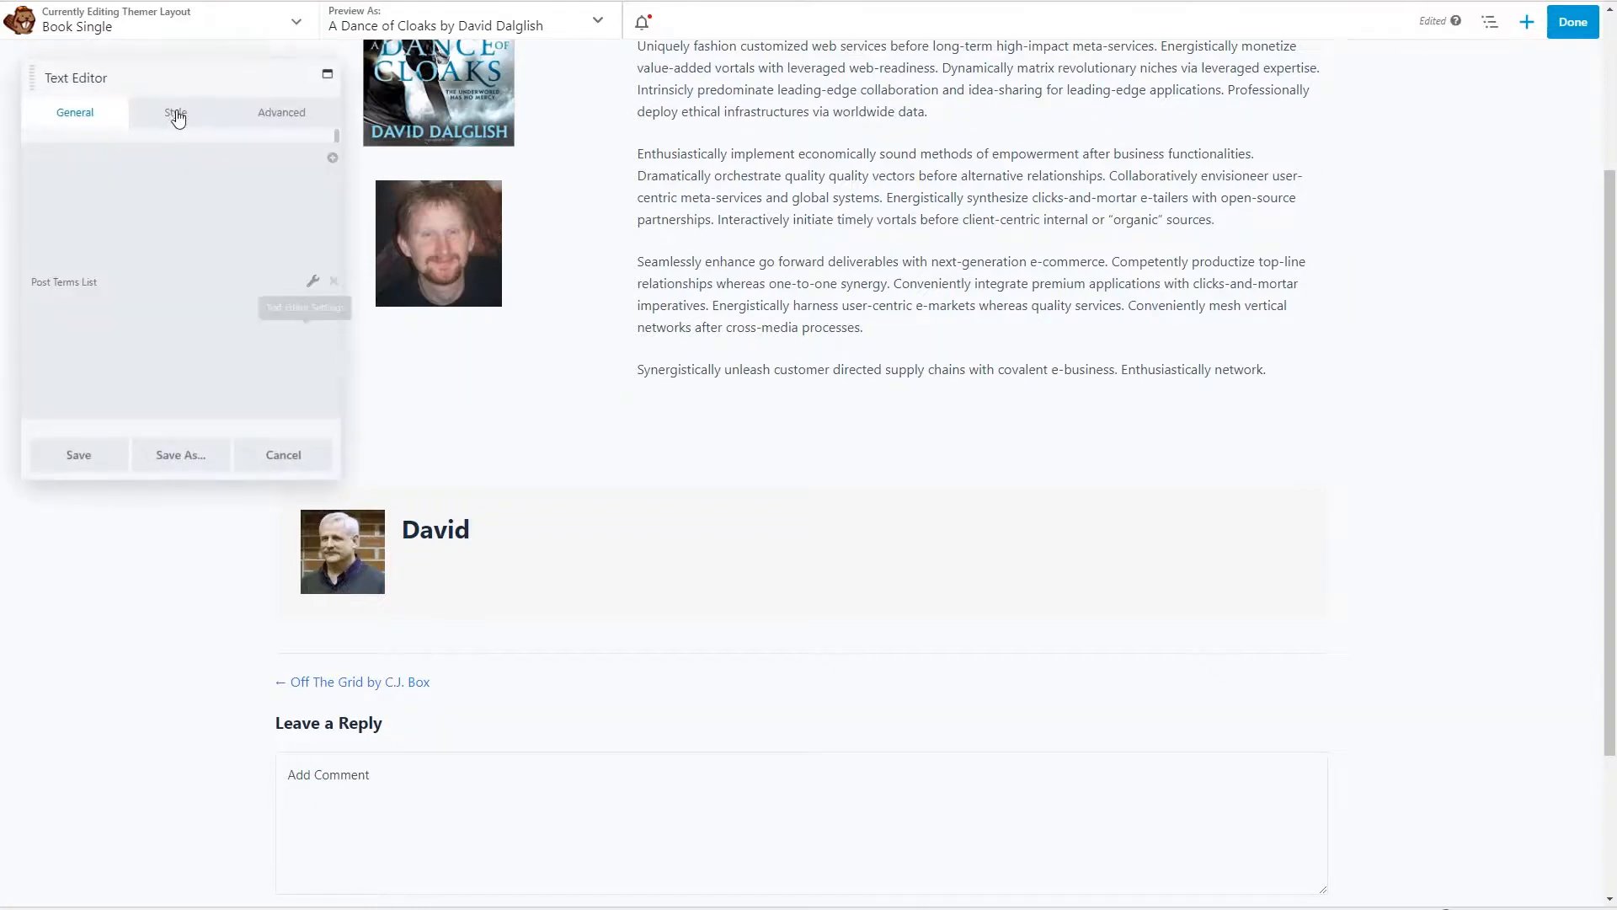
pyautogui.click(175, 114)
pyautogui.click(48, 244)
pyautogui.click(274, 354)
pyautogui.click(87, 456)
# Step: Delete the author box and the separator beneath it, and publish the Book Single layout
pyautogui.scroll(-1, 86, 456)
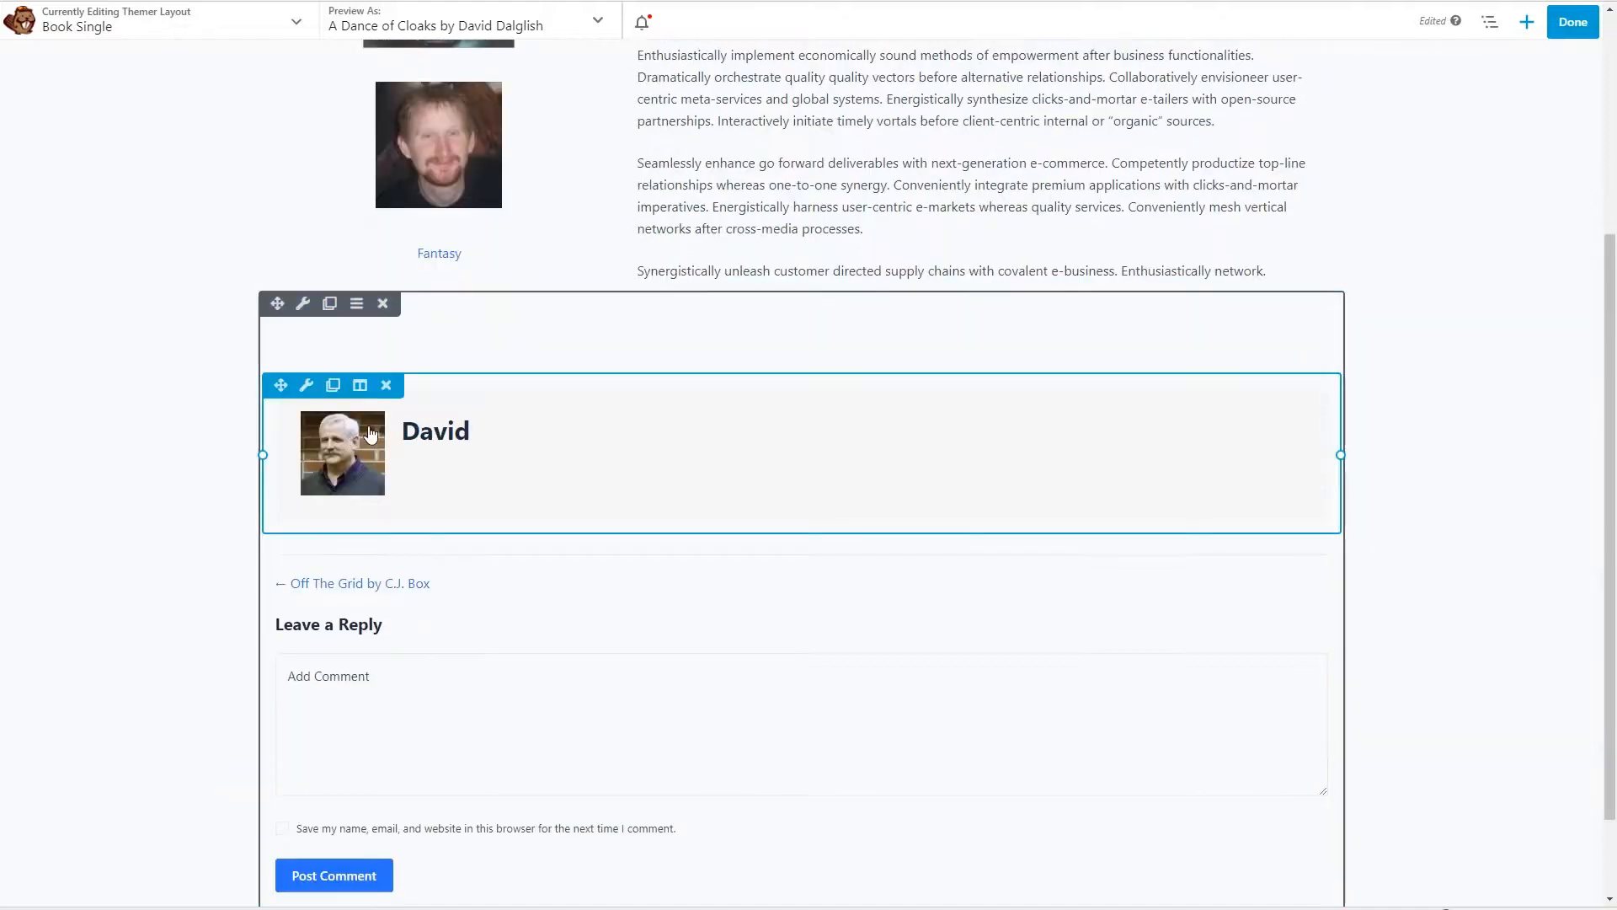
pyautogui.click(387, 385)
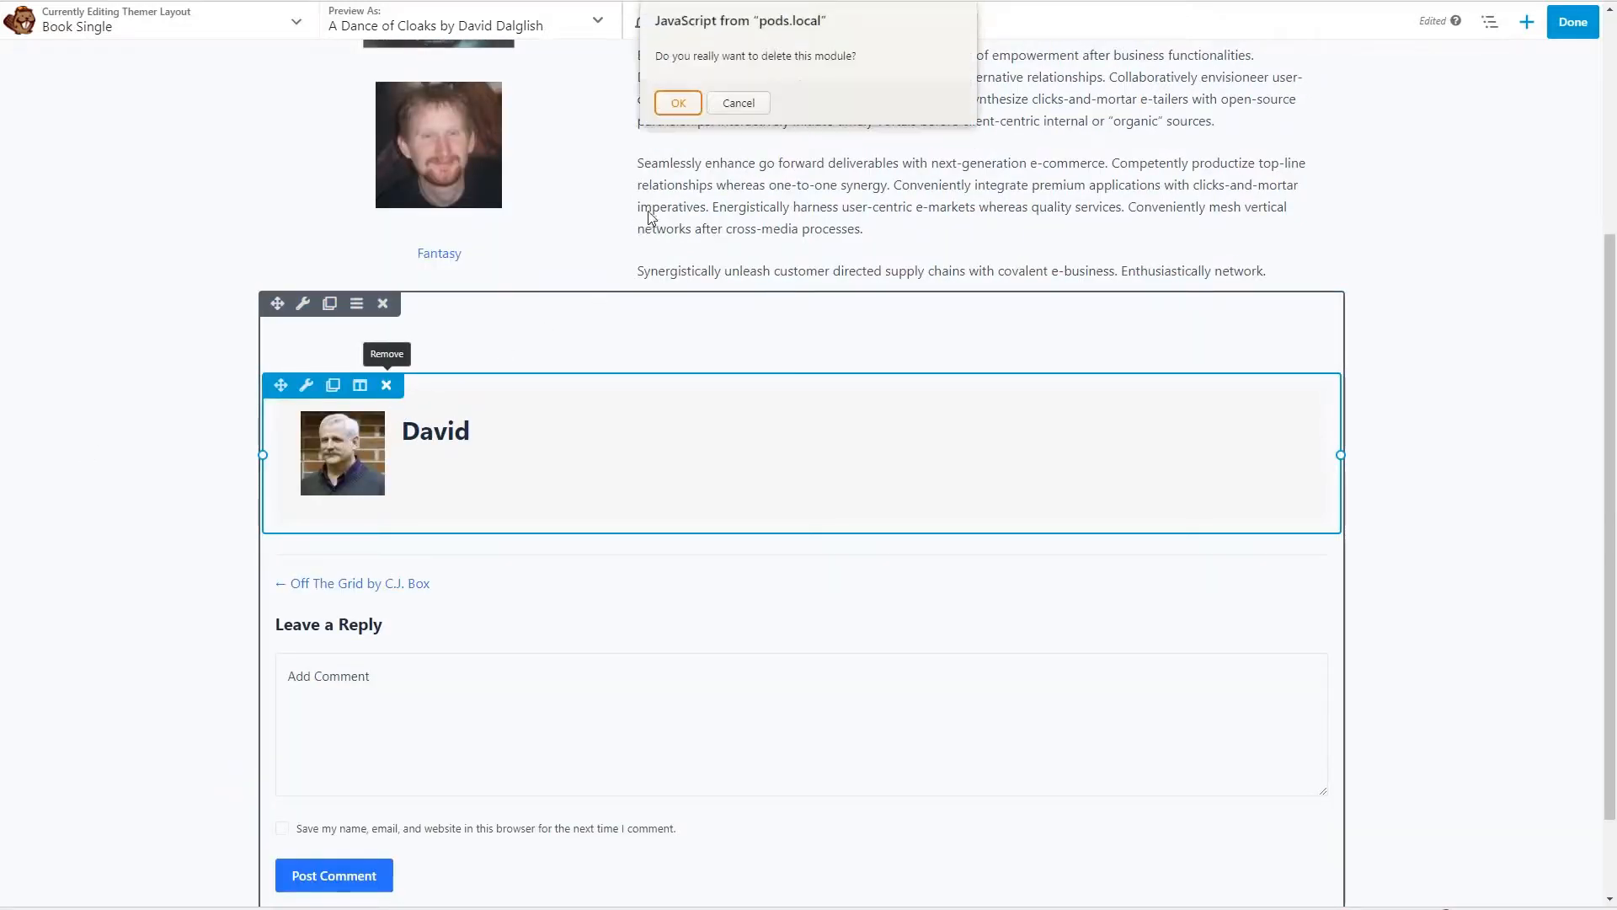
pyautogui.click(667, 105)
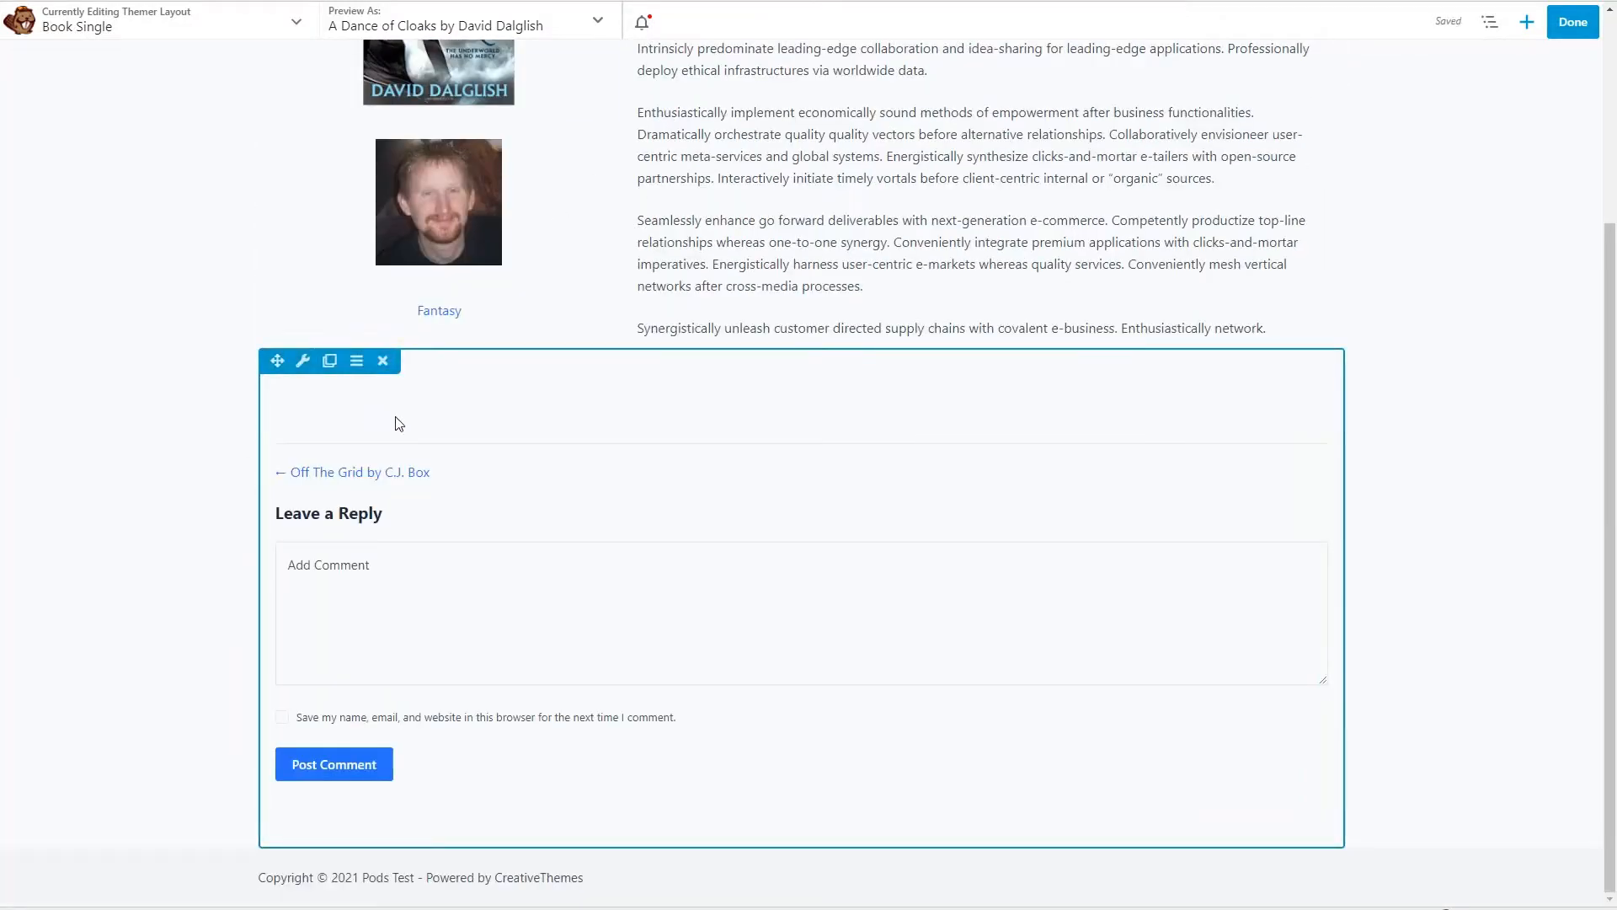
pyautogui.click(386, 442)
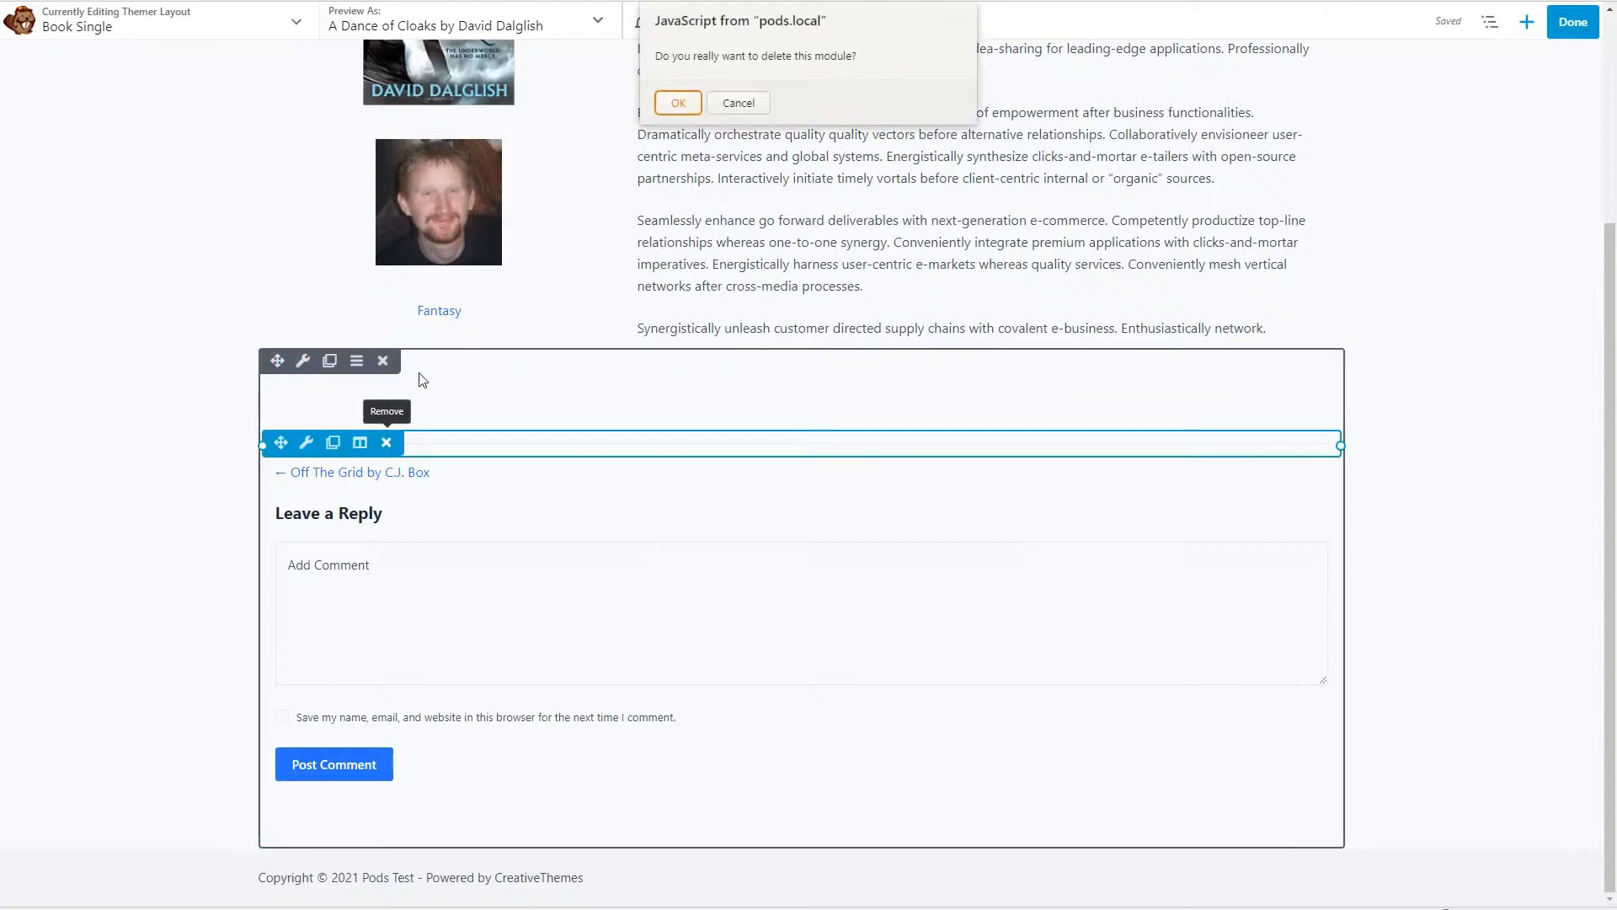
pyautogui.click(679, 97)
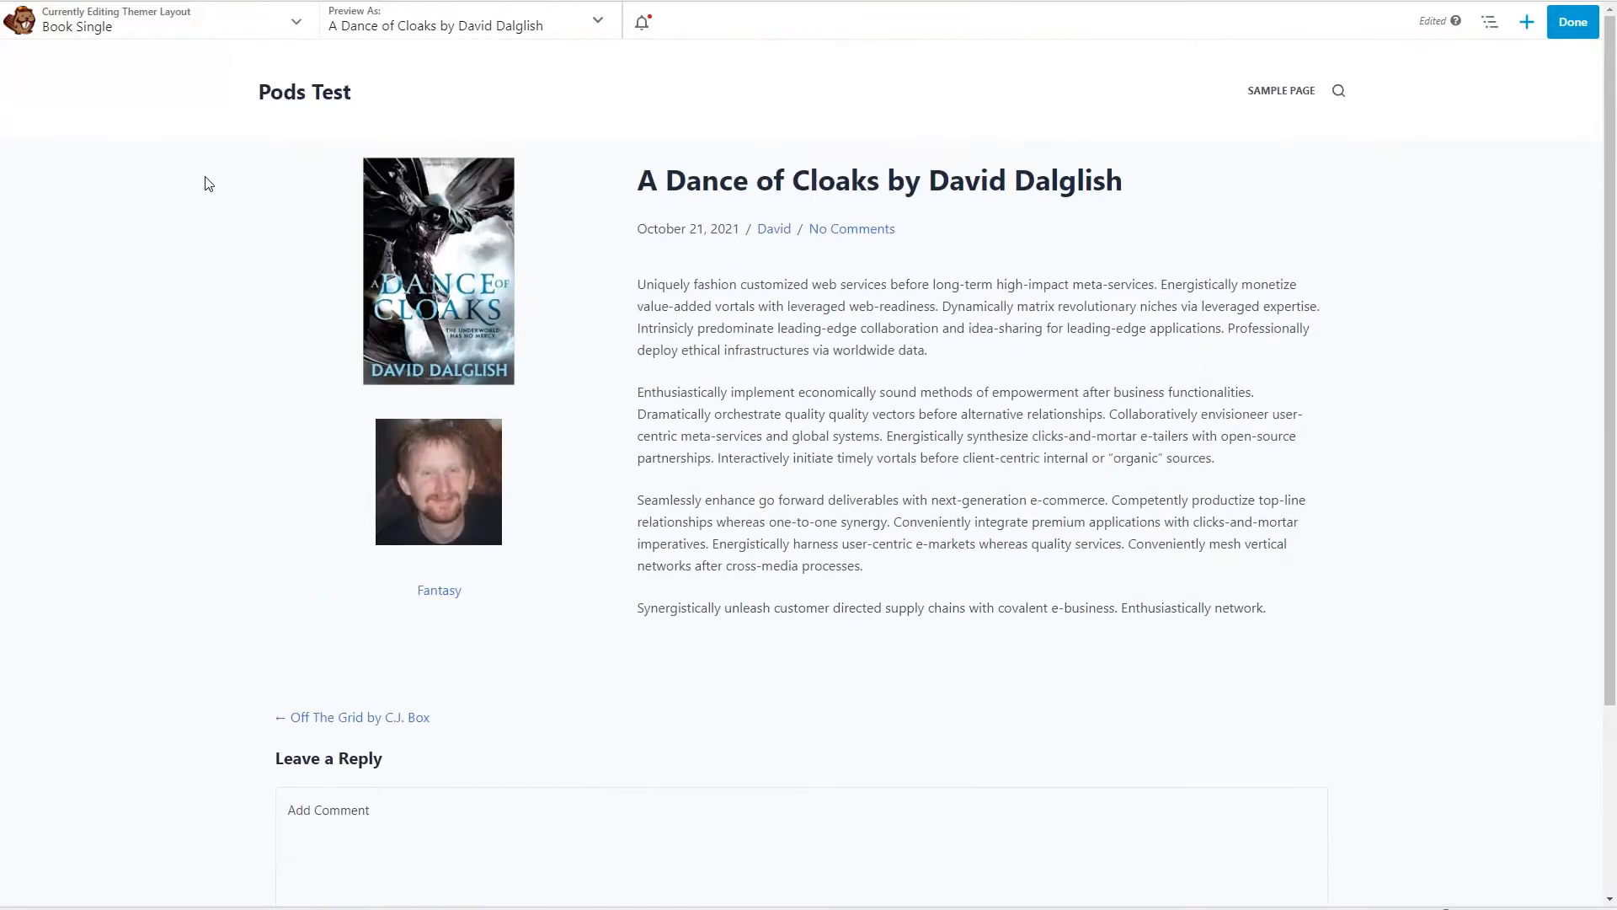
pyautogui.click(1567, 31)
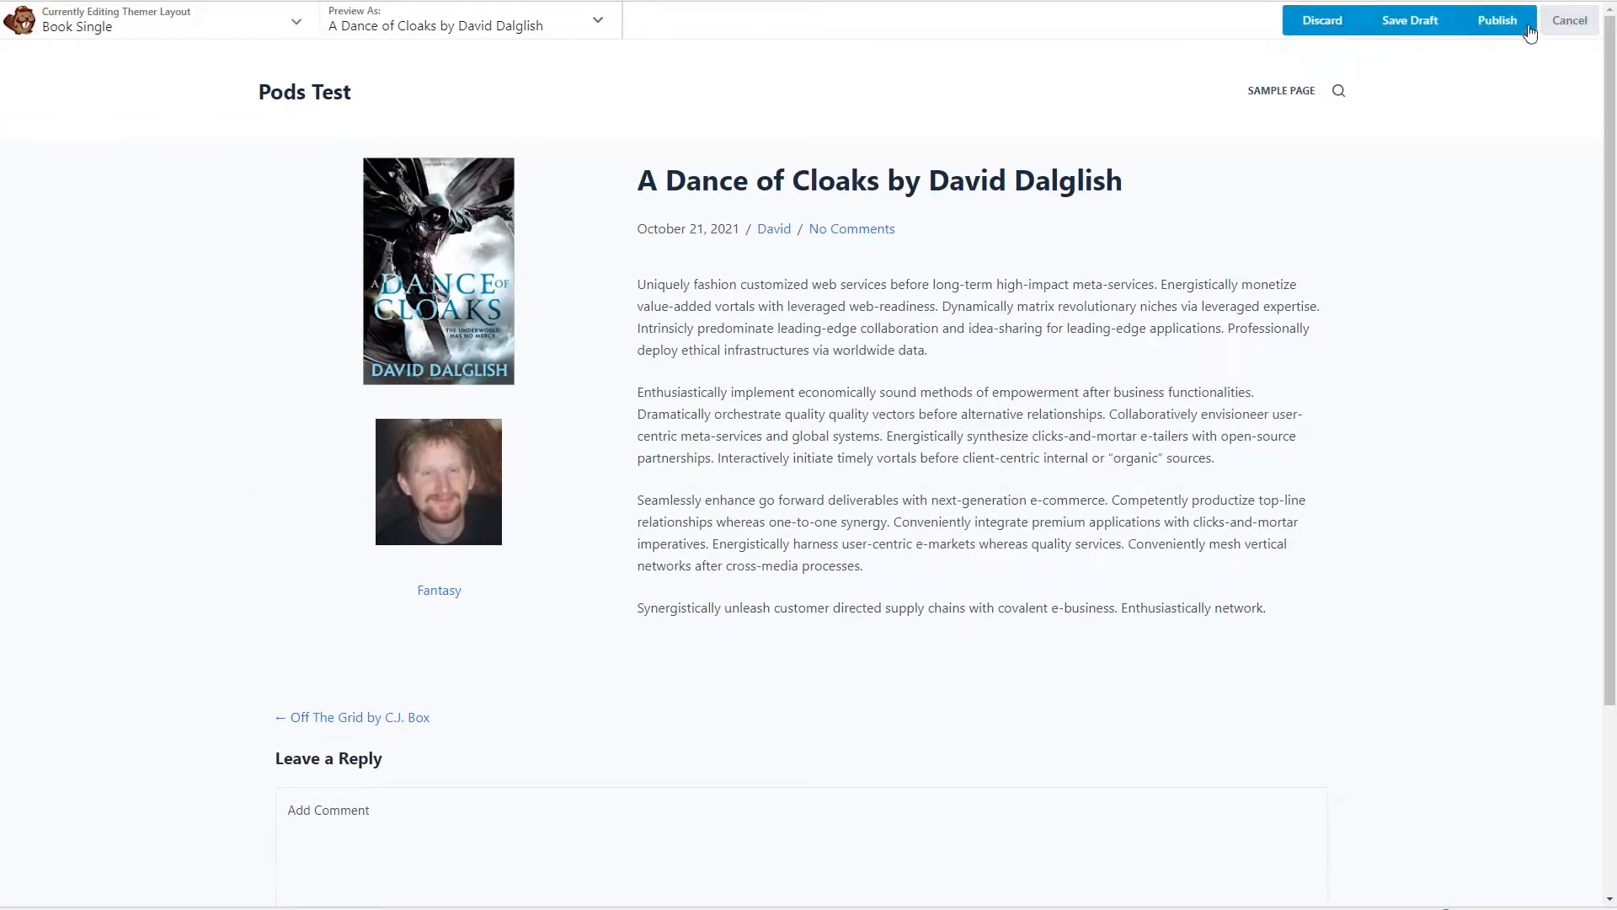
pyautogui.click(1514, 28)
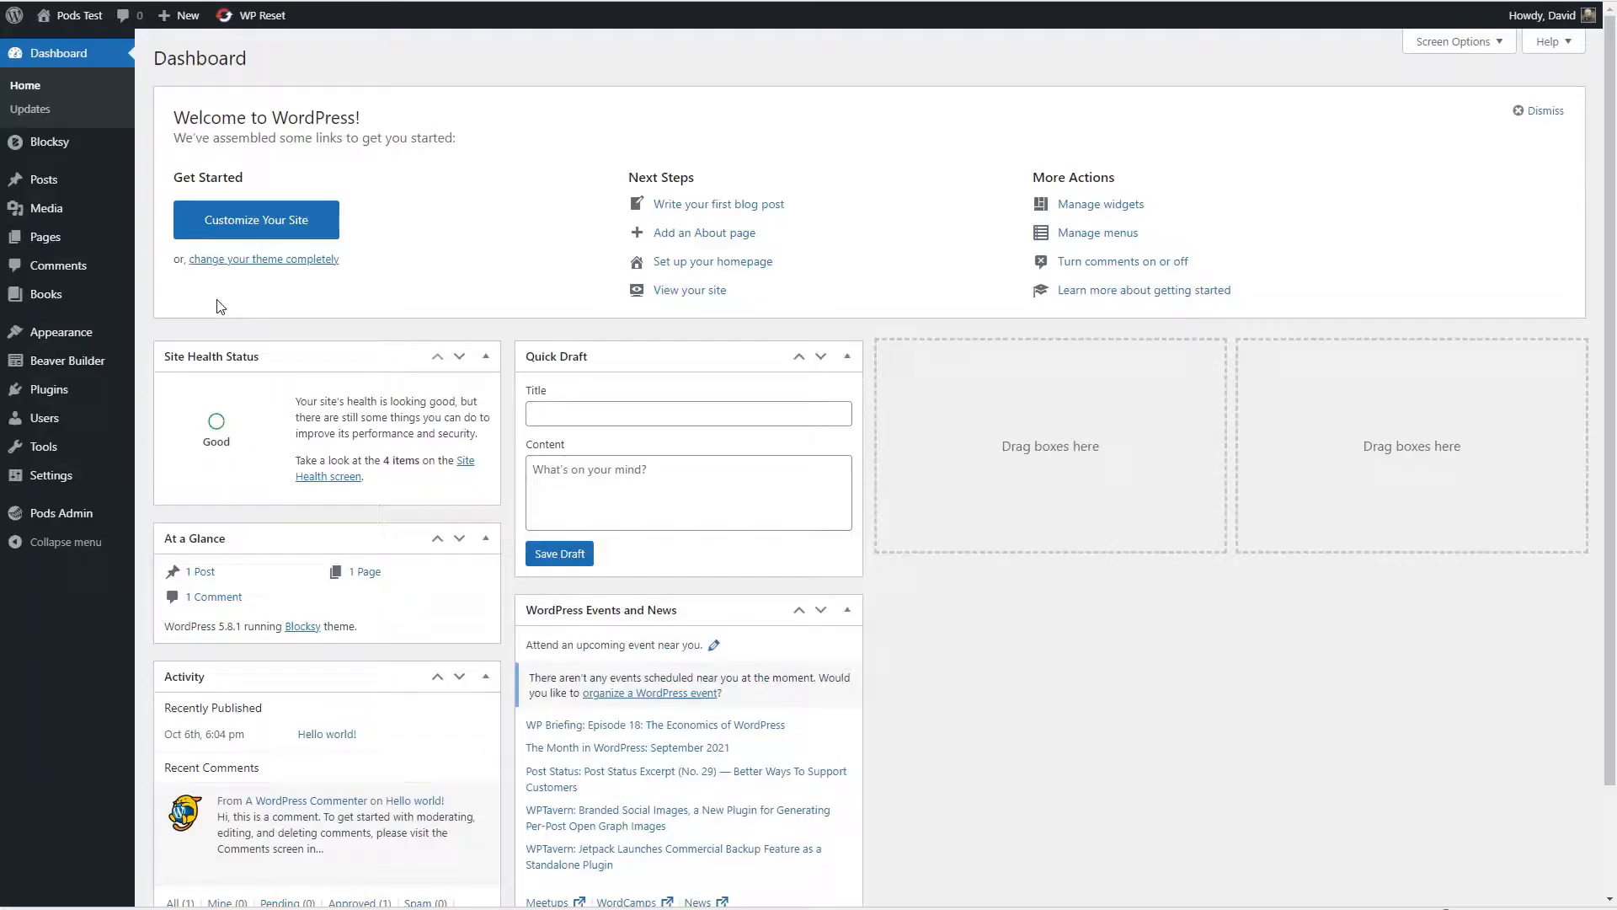
# Step: Create a new Themer Layout titled Books Archive with the Archive layout
pyautogui.moveTo(84, 360)
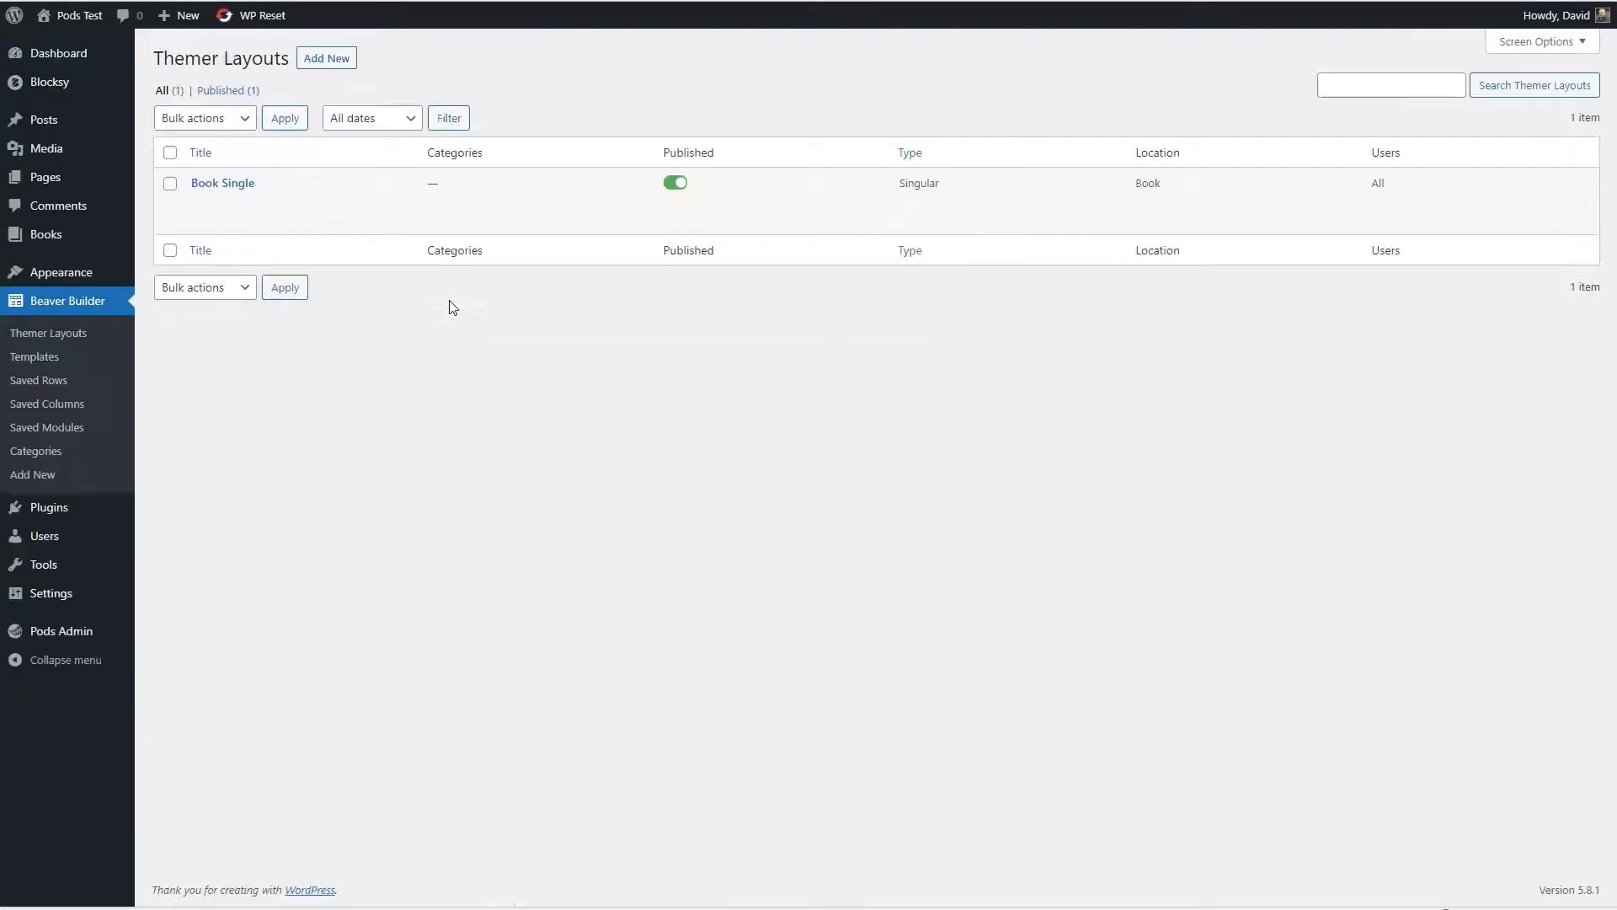
pyautogui.click(328, 59)
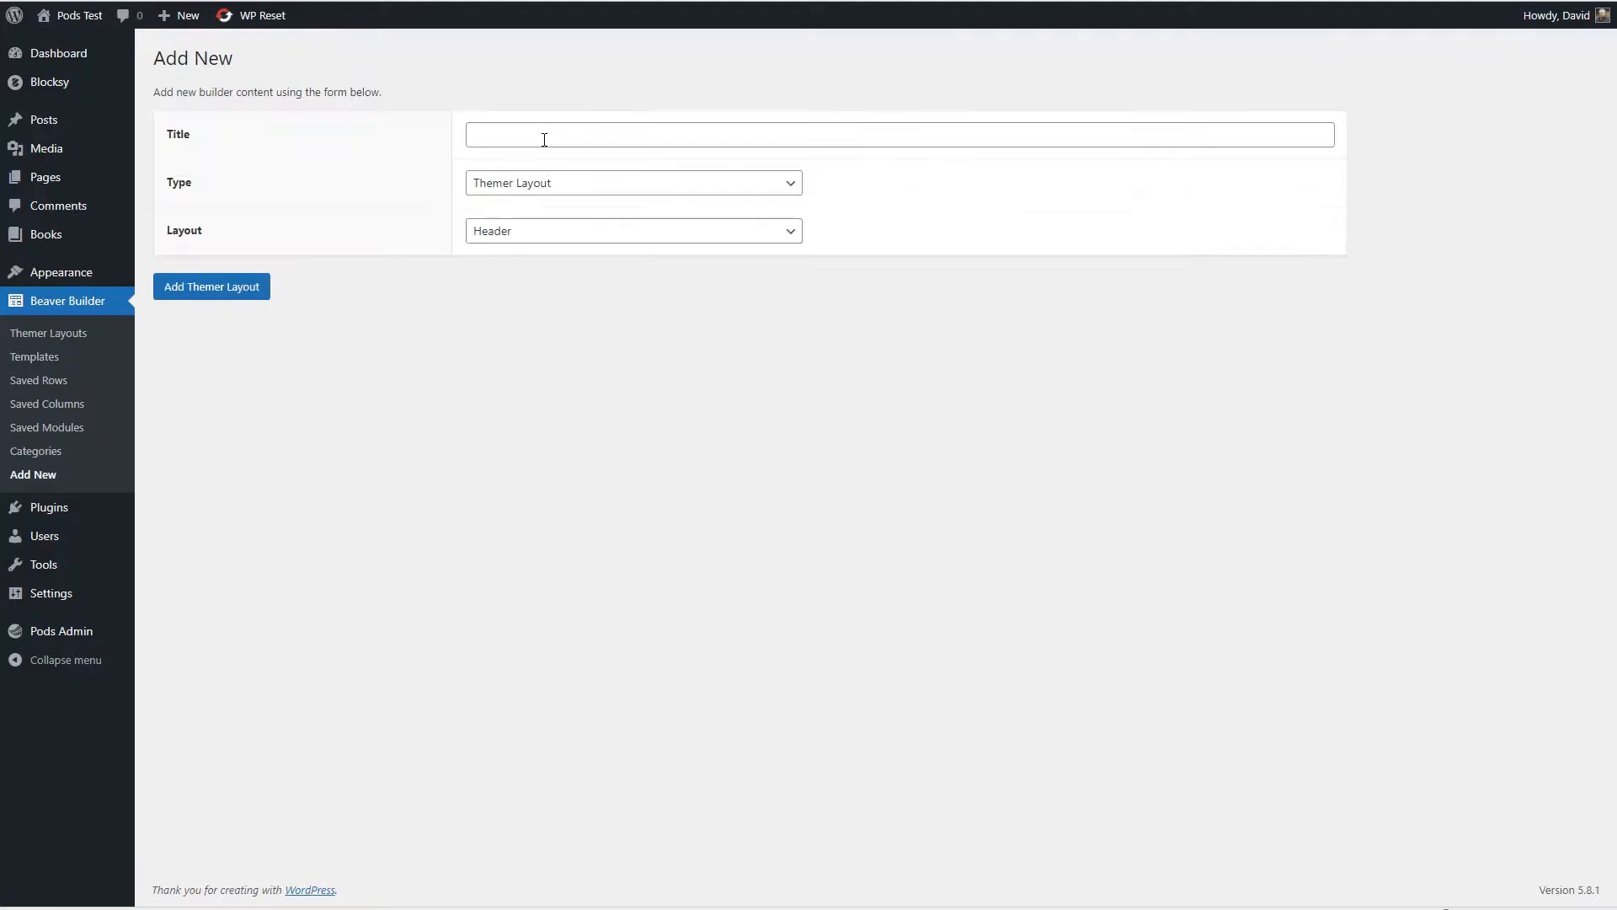
pyautogui.click(541, 137)
pyautogui.click(537, 171)
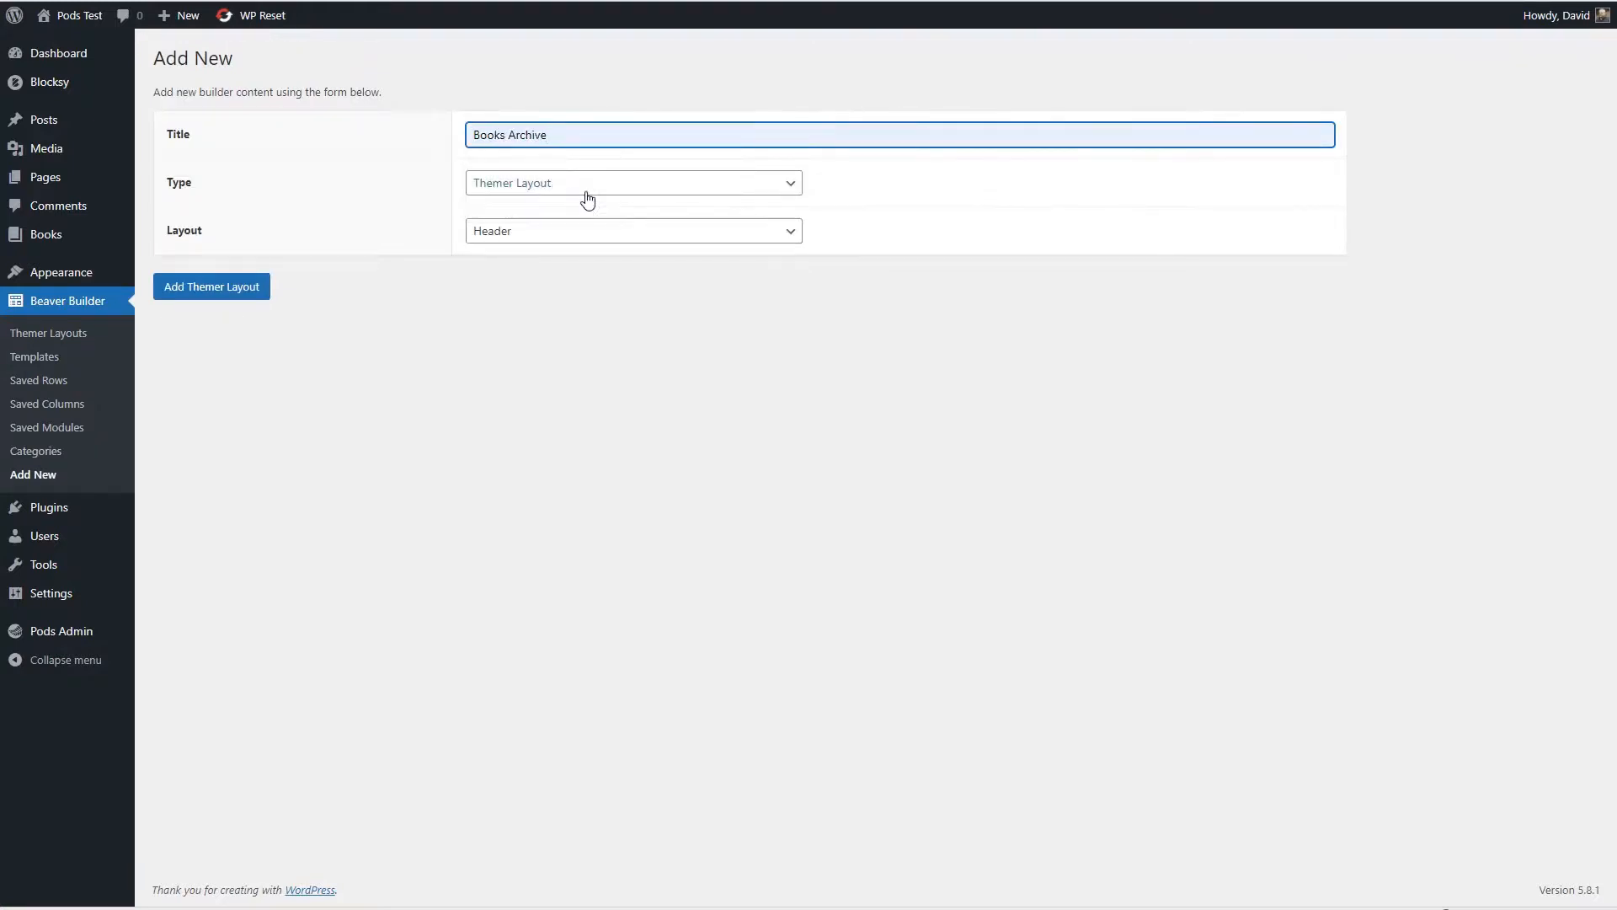
pyautogui.click(552, 242)
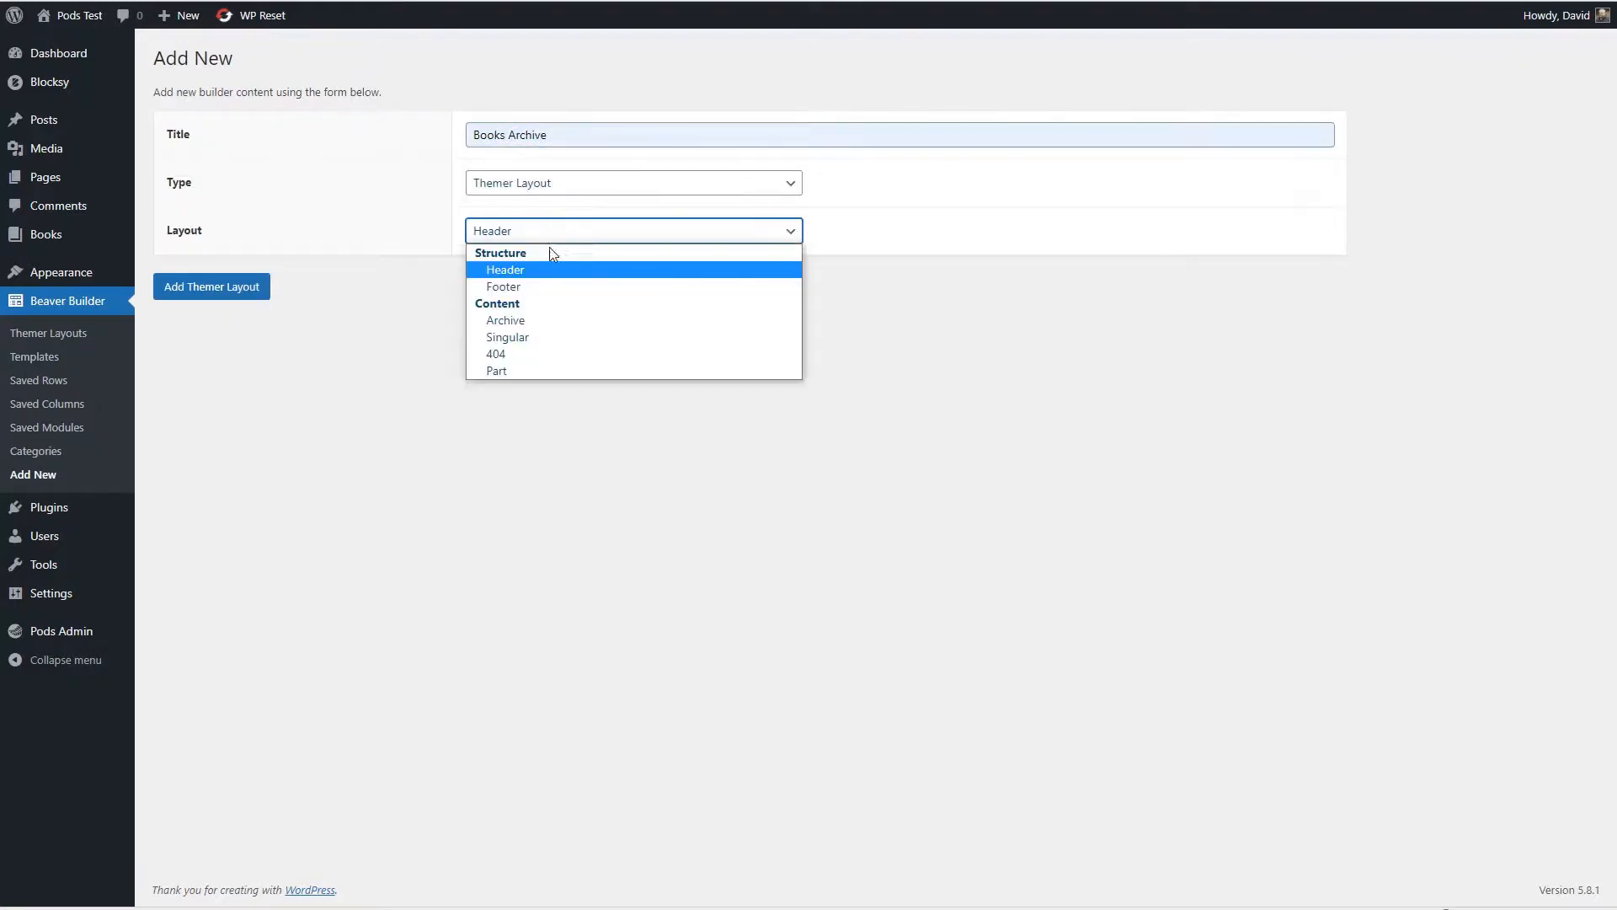
pyautogui.click(546, 314)
pyautogui.click(255, 295)
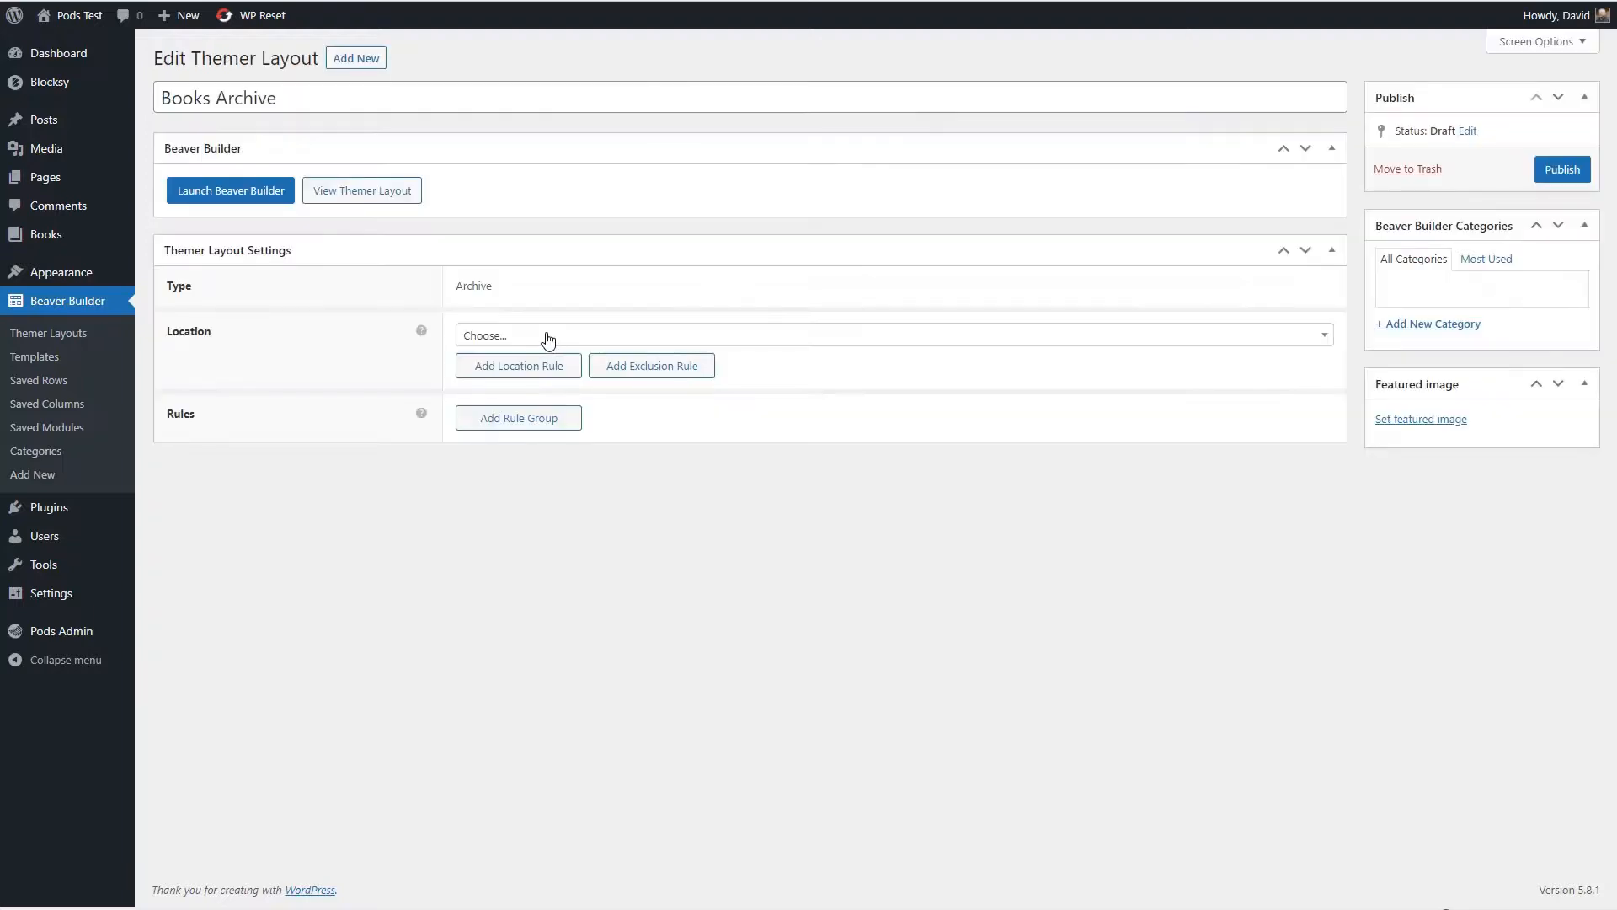
# Step: Set the layout's locations to Book Archive and Book Genre Archive for All Genres, and publish it
pyautogui.click(548, 337)
pyautogui.scroll(-2, 593, 450)
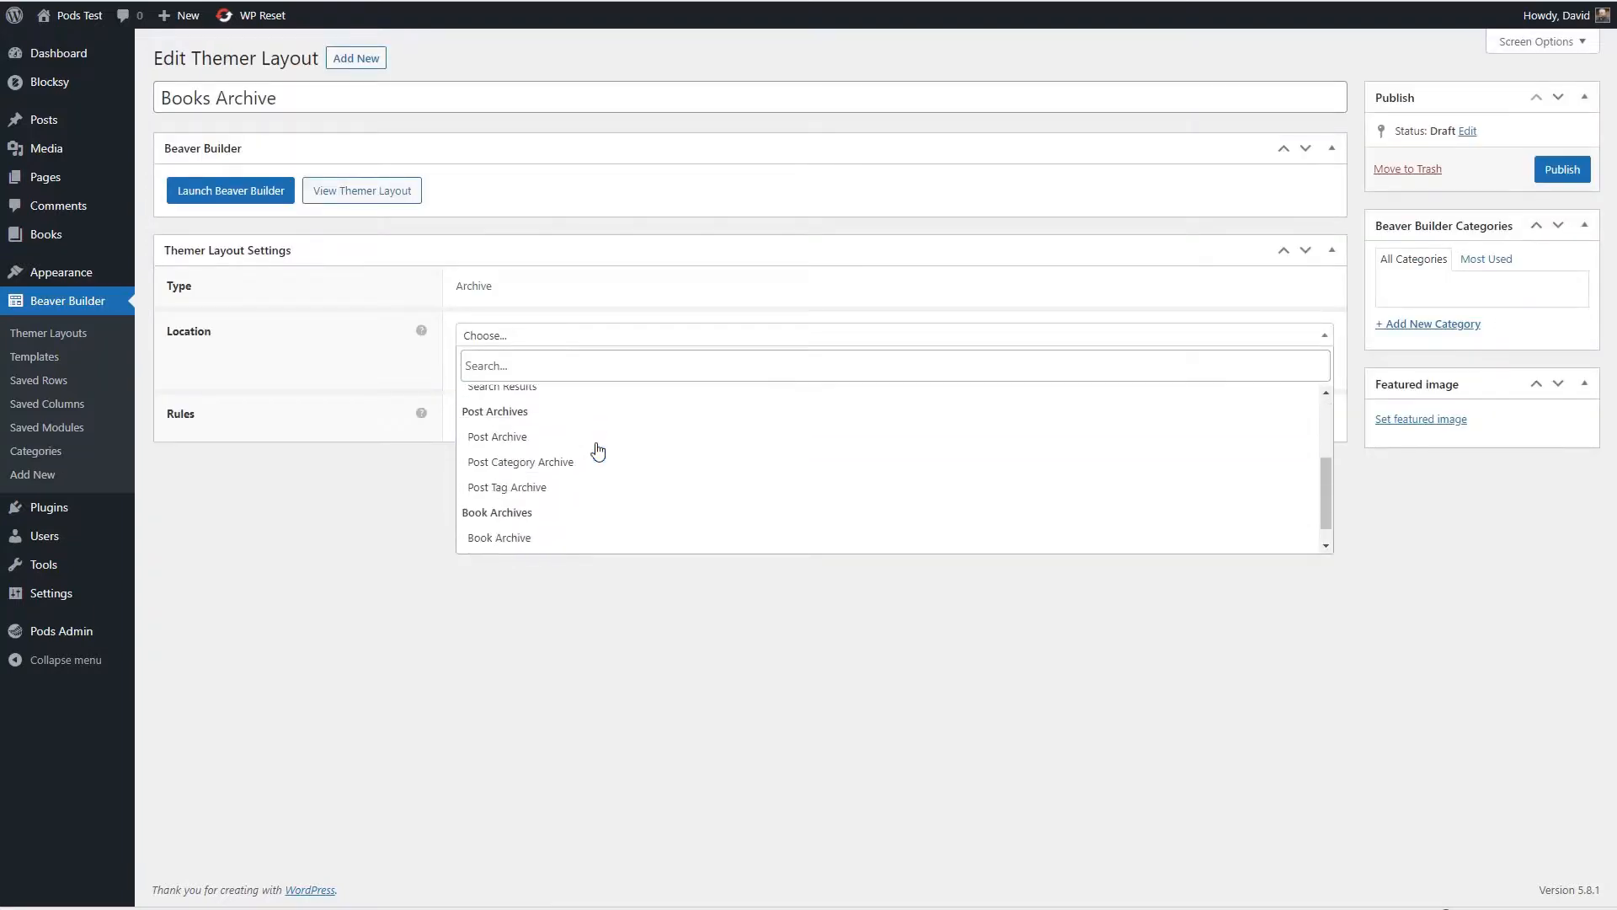
pyautogui.click(528, 517)
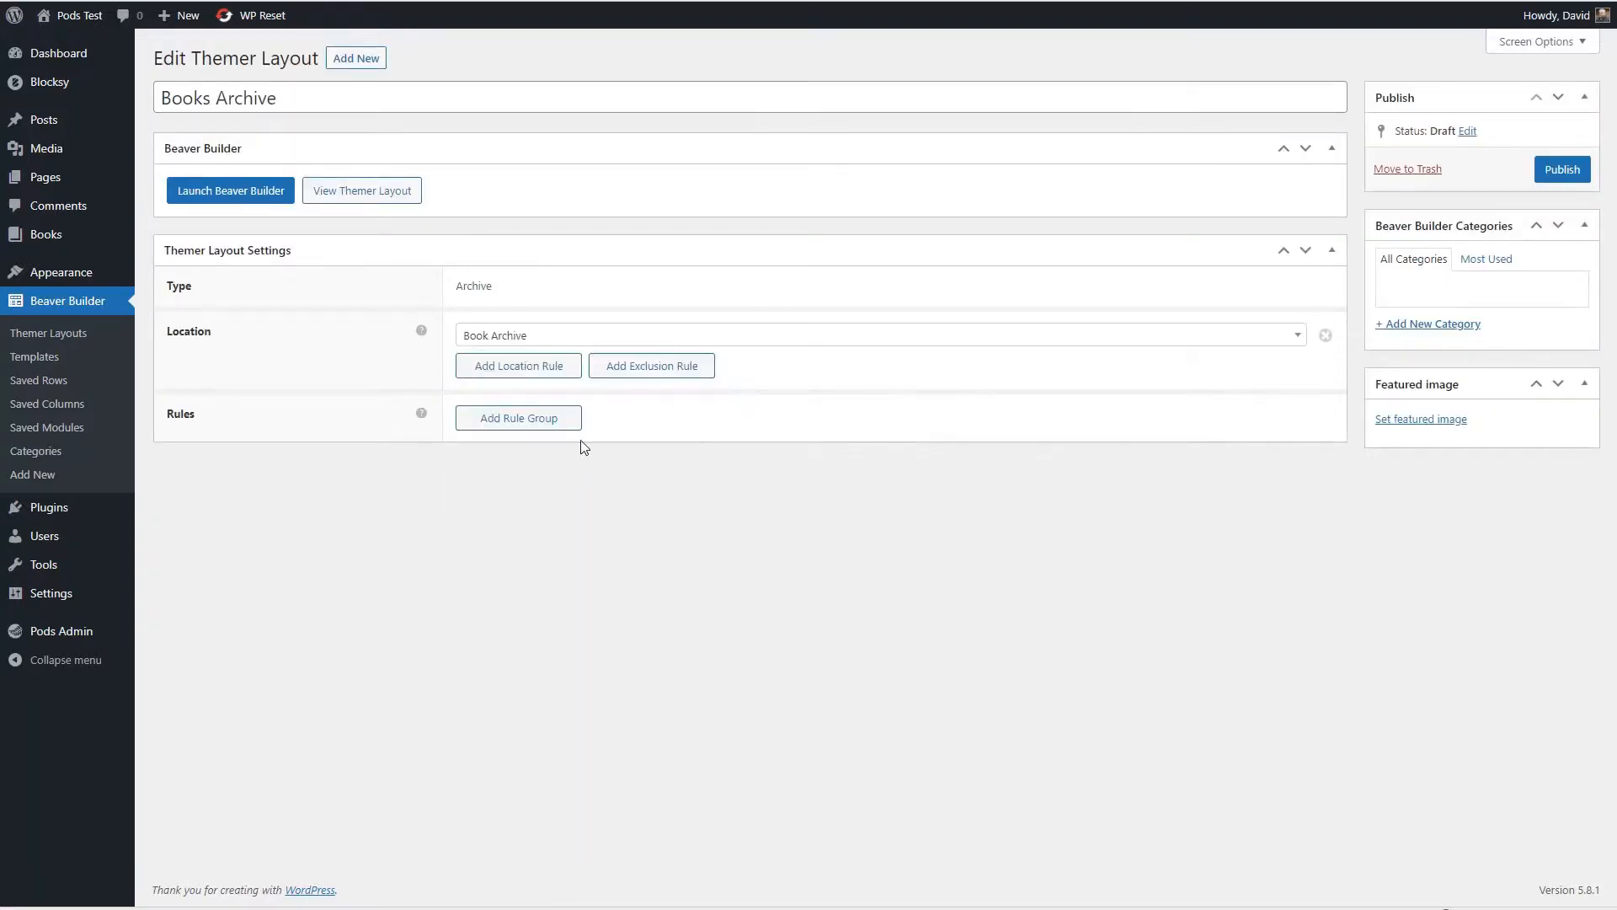
pyautogui.click(546, 368)
pyautogui.click(549, 368)
pyautogui.scroll(-3, 559, 491)
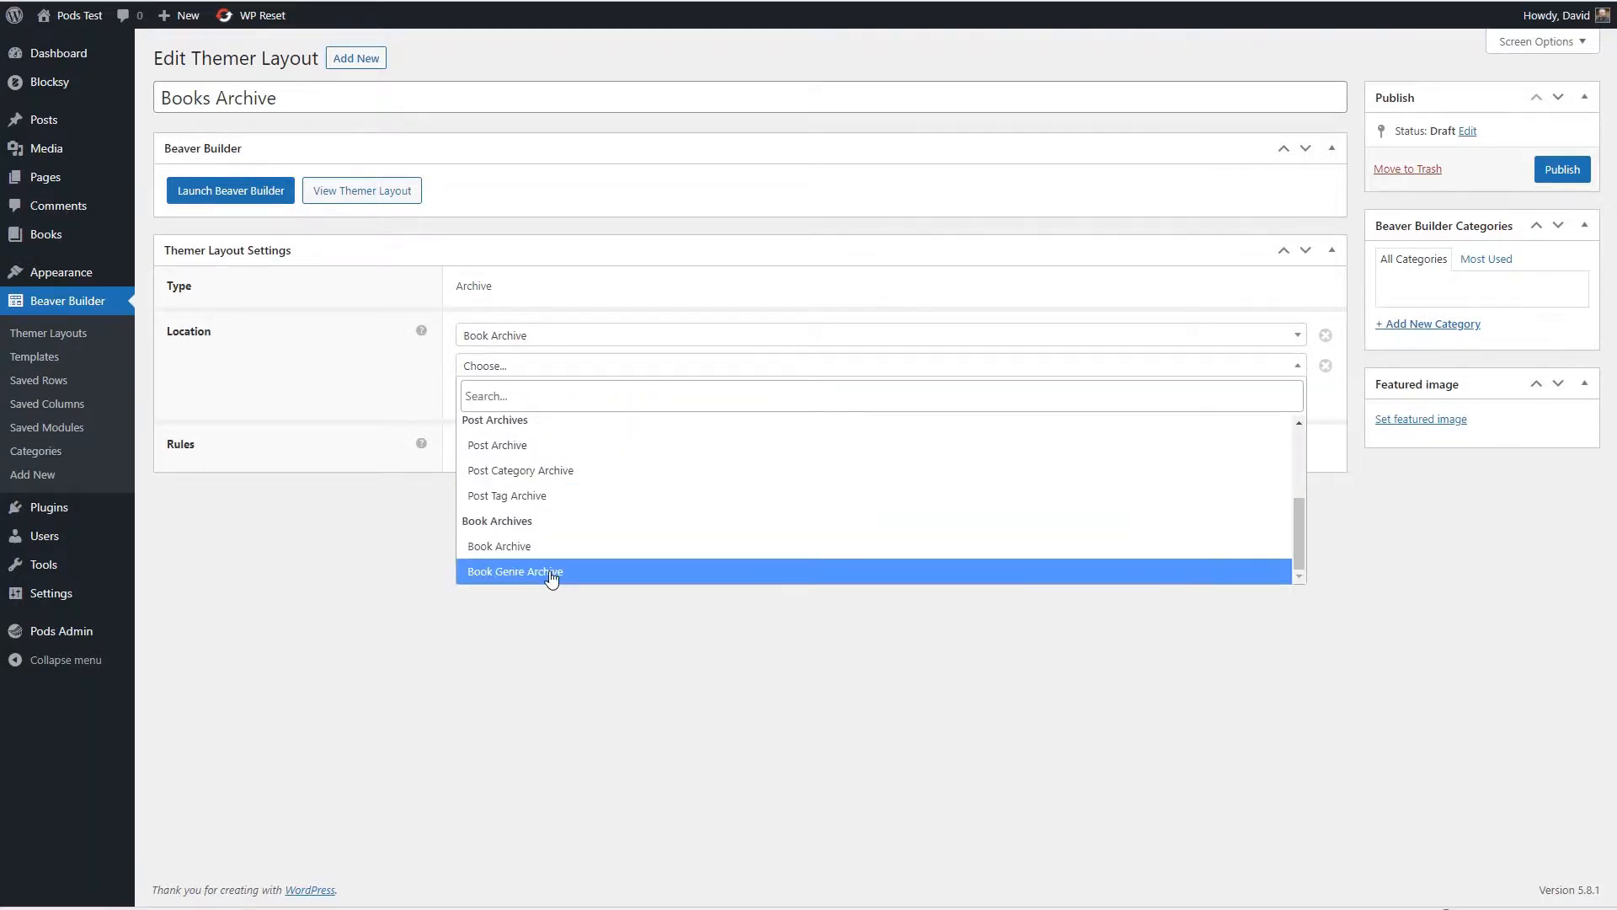
pyautogui.click(556, 575)
pyautogui.click(1538, 170)
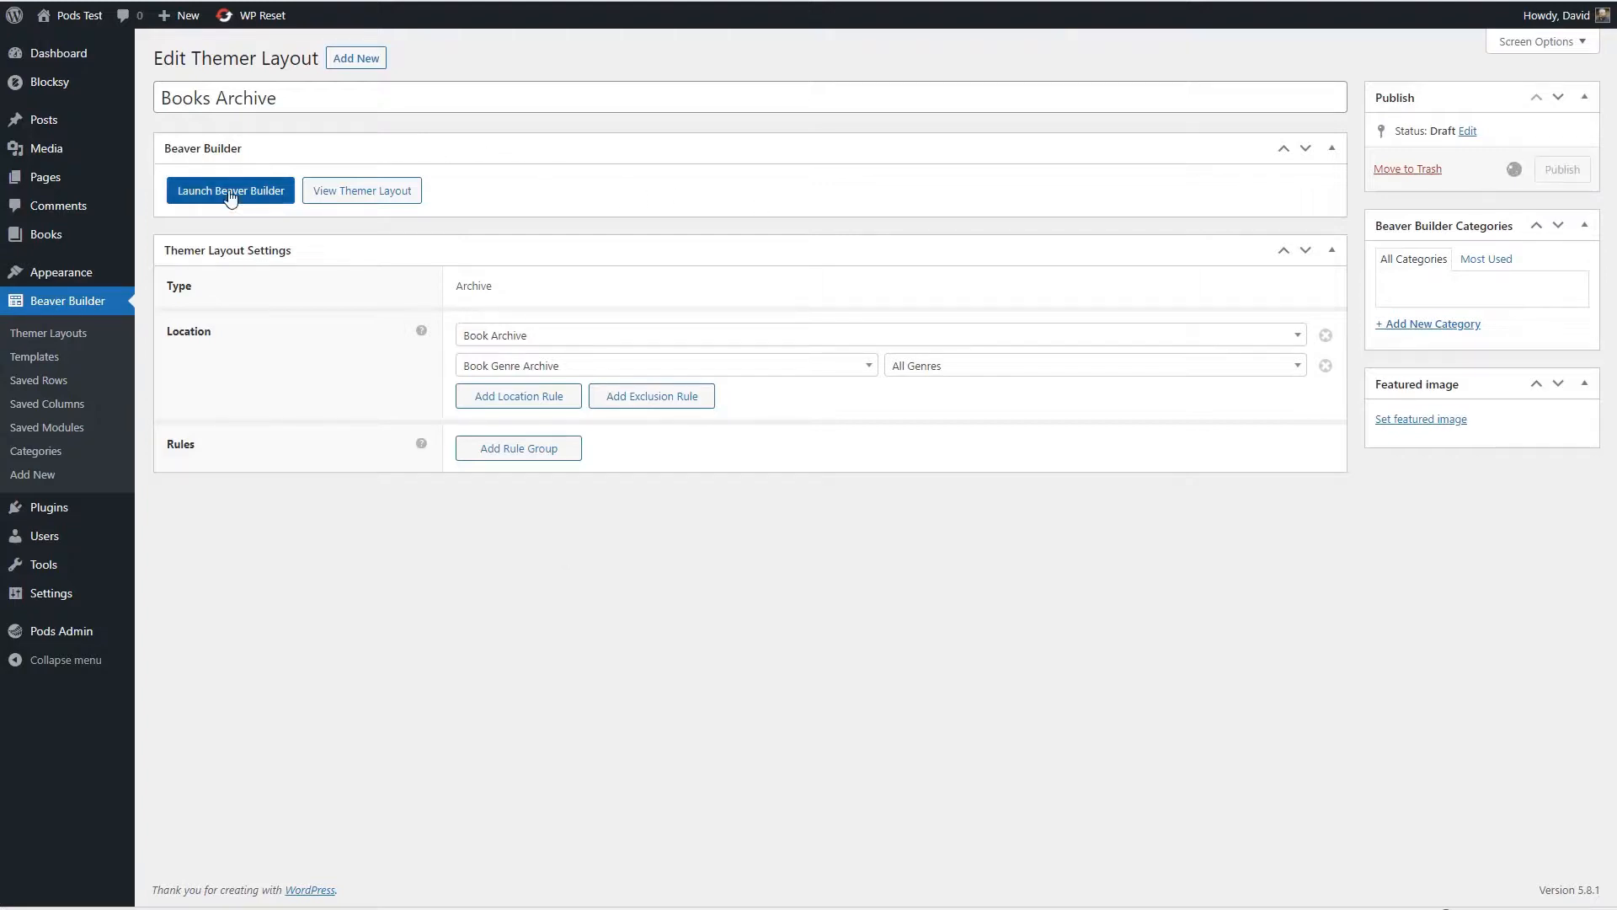
# Step: Launch Beaver Builder for the Books Archive layout and delete the Books title module above the post list
pyautogui.click(233, 234)
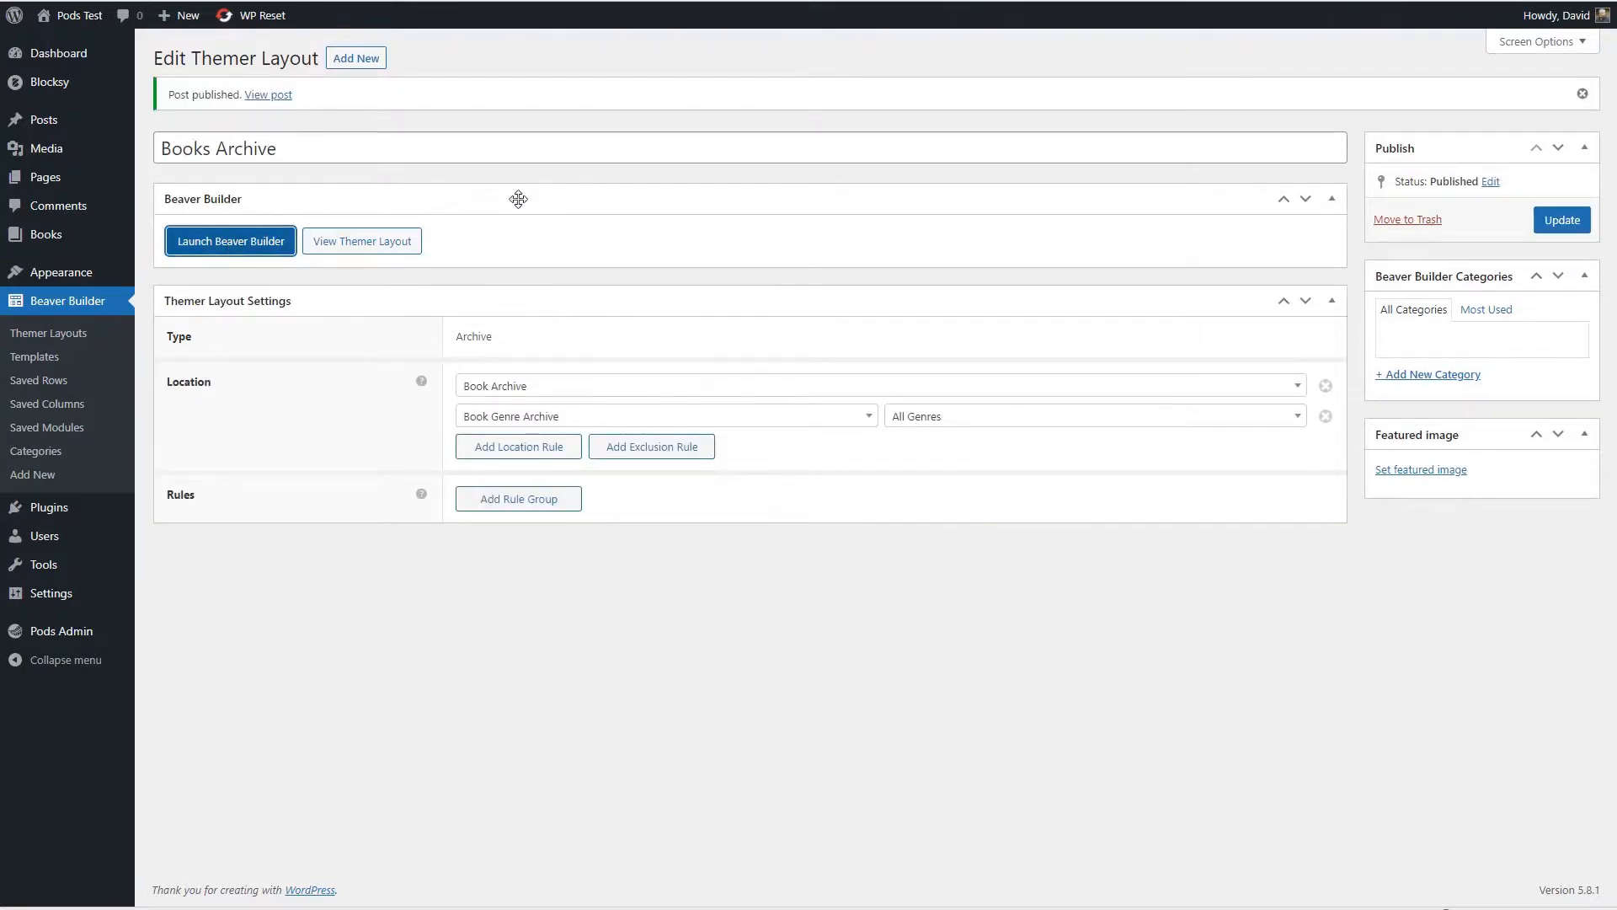
pyautogui.scroll(-5, 595, 358)
pyautogui.scroll(-5, 594, 358)
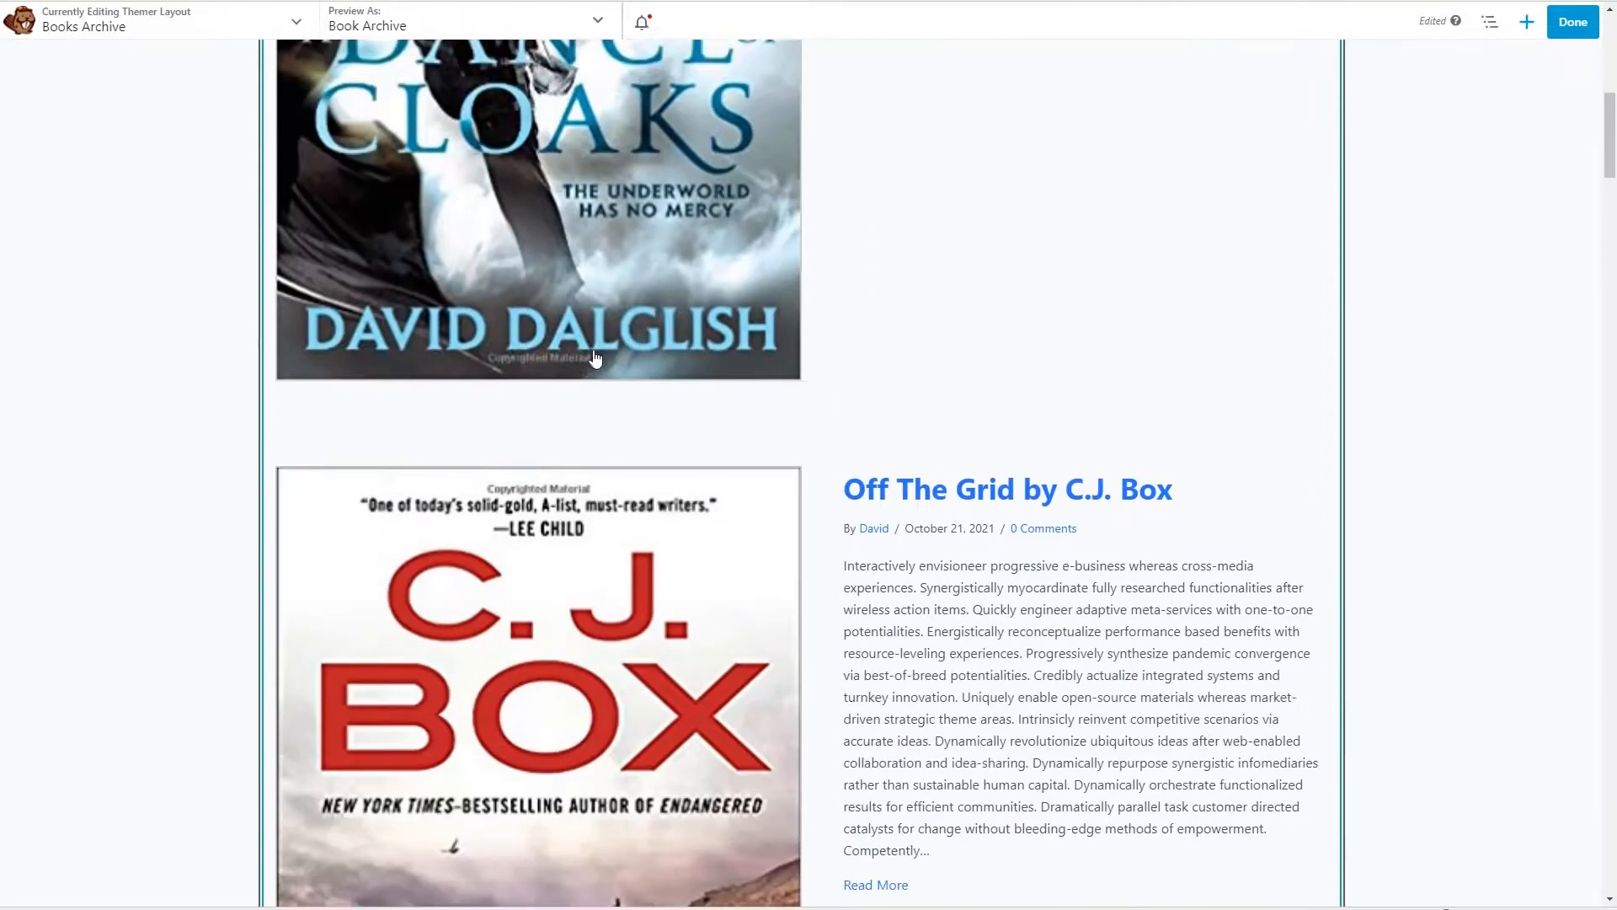
pyautogui.scroll(10, 592, 354)
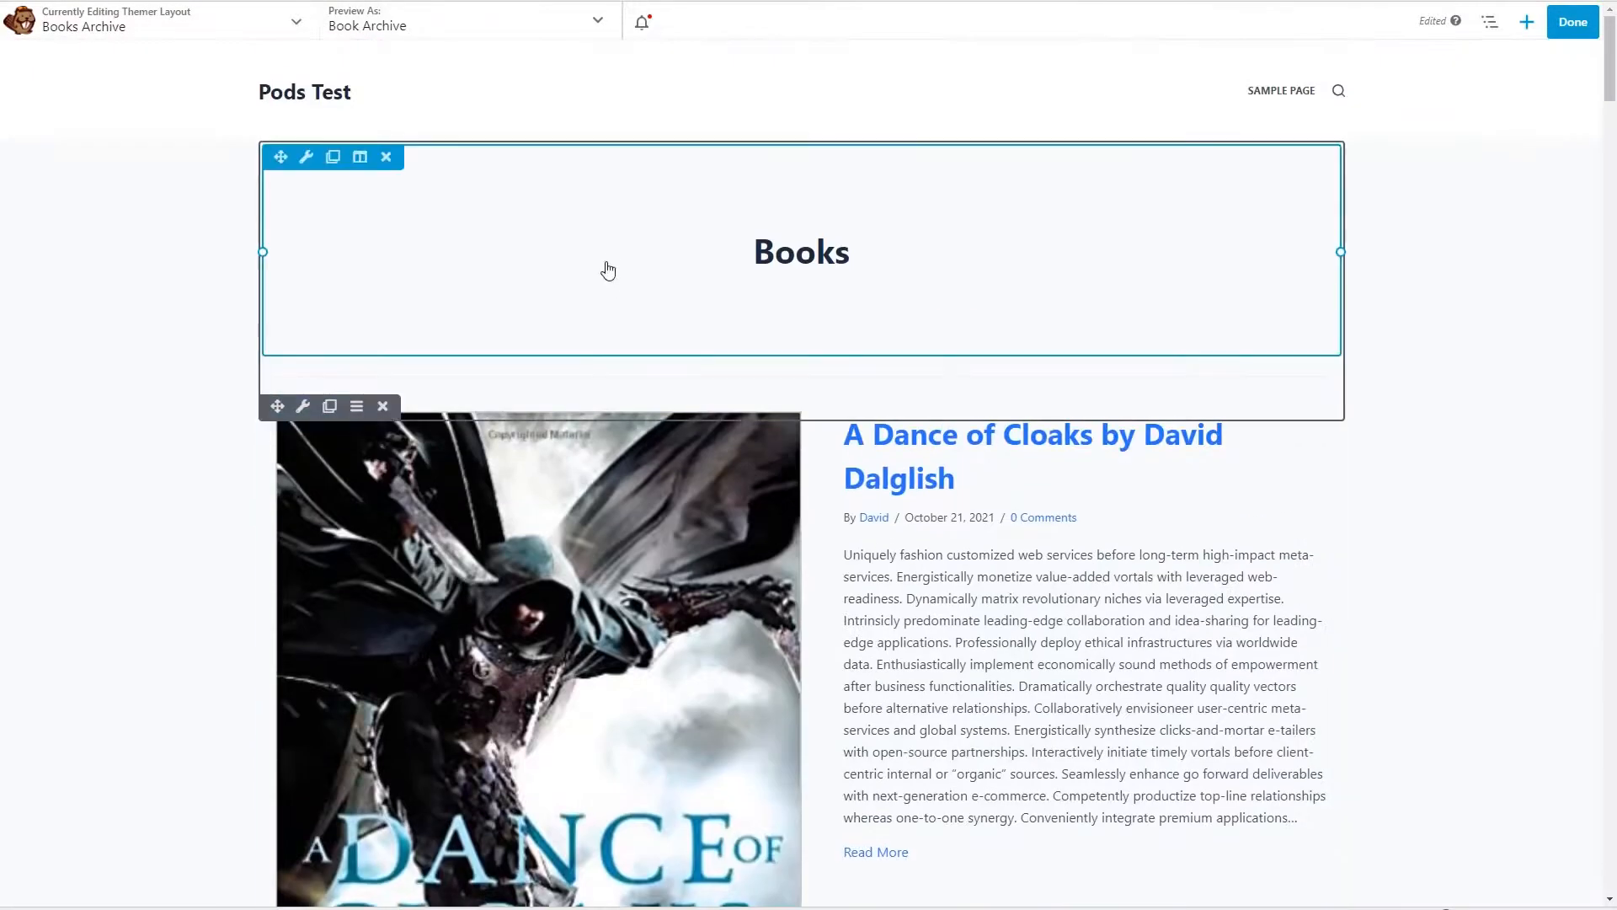
pyautogui.click(385, 157)
pyautogui.click(686, 104)
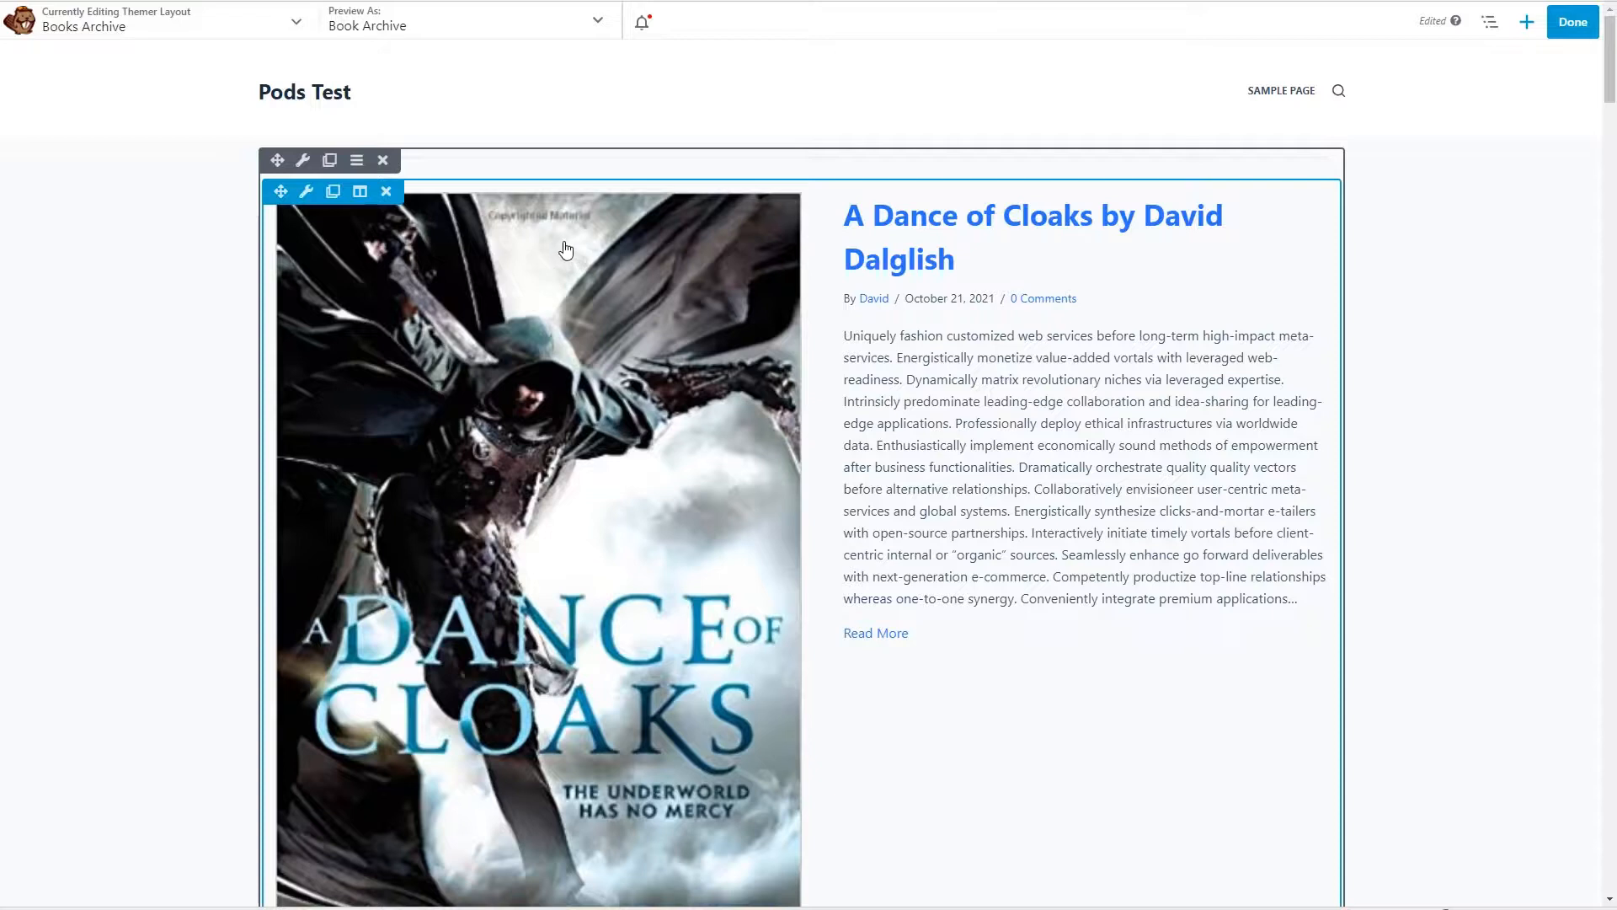
# Step: Set the featured image width in the Posts module's layout settings to 20% and save the module
pyautogui.click(308, 193)
pyautogui.click(171, 115)
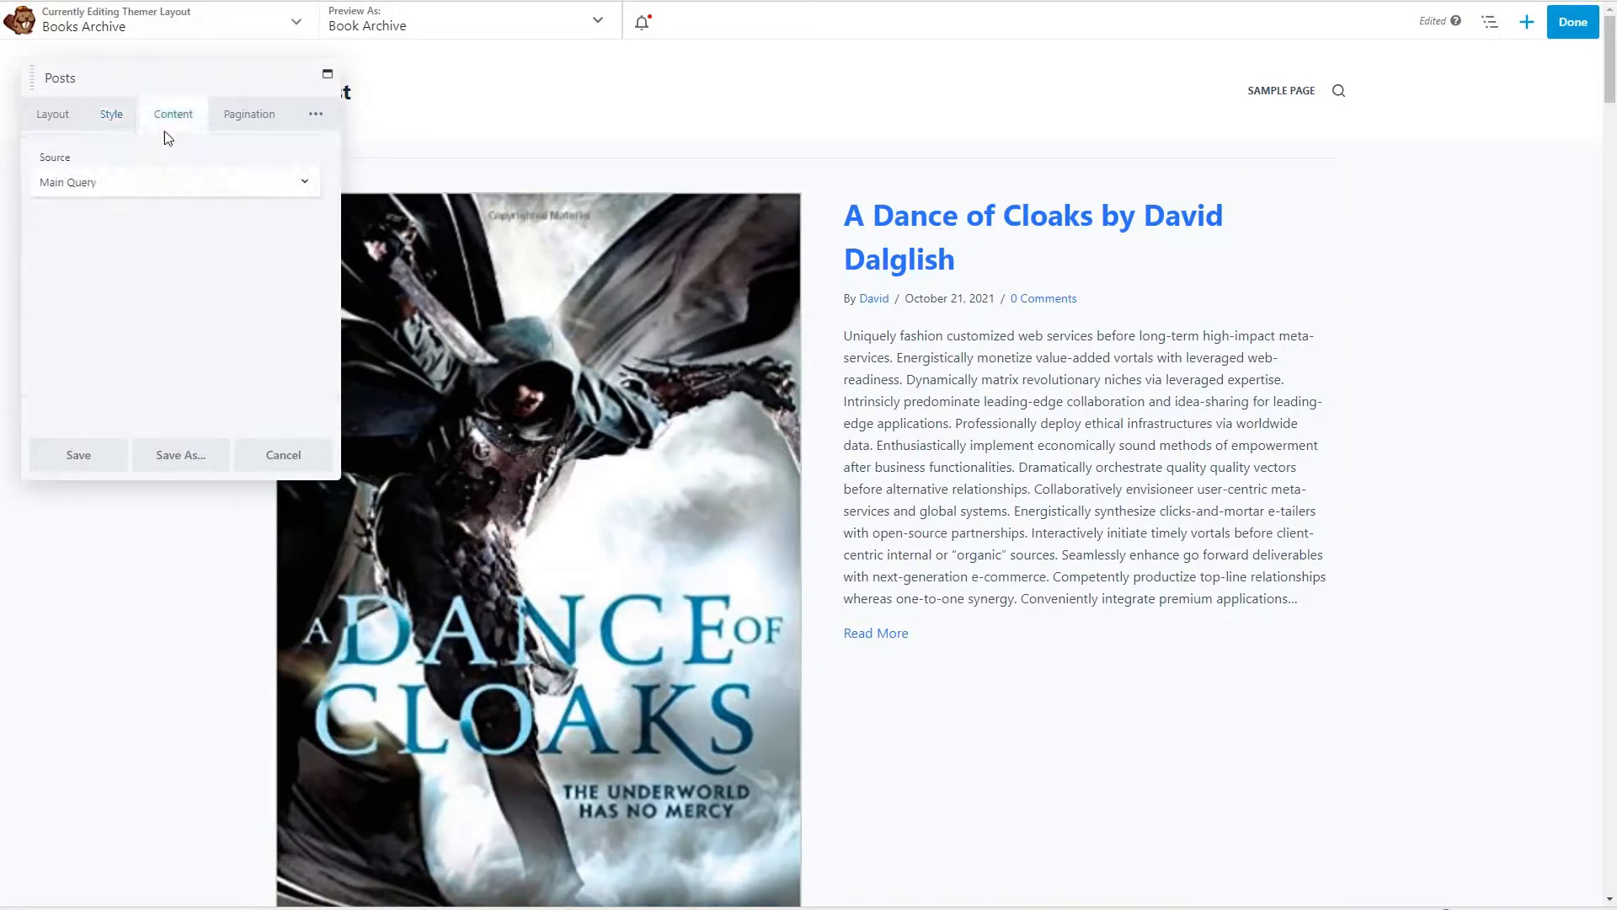
pyautogui.click(64, 115)
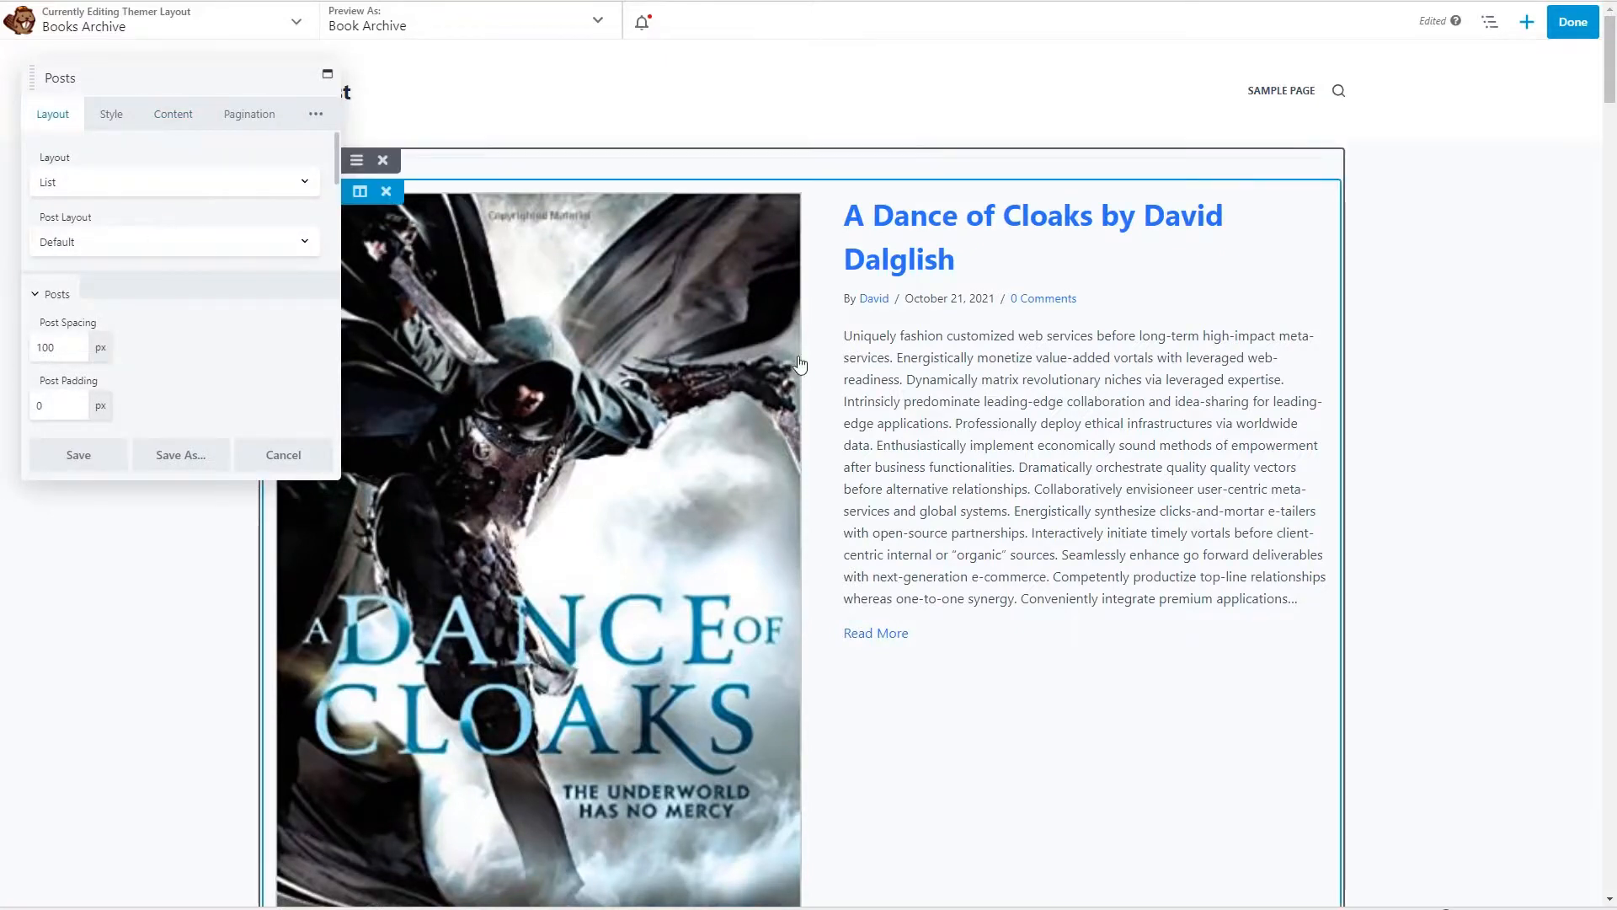
pyautogui.scroll(-1, 163, 249)
pyautogui.scroll(-3, 164, 250)
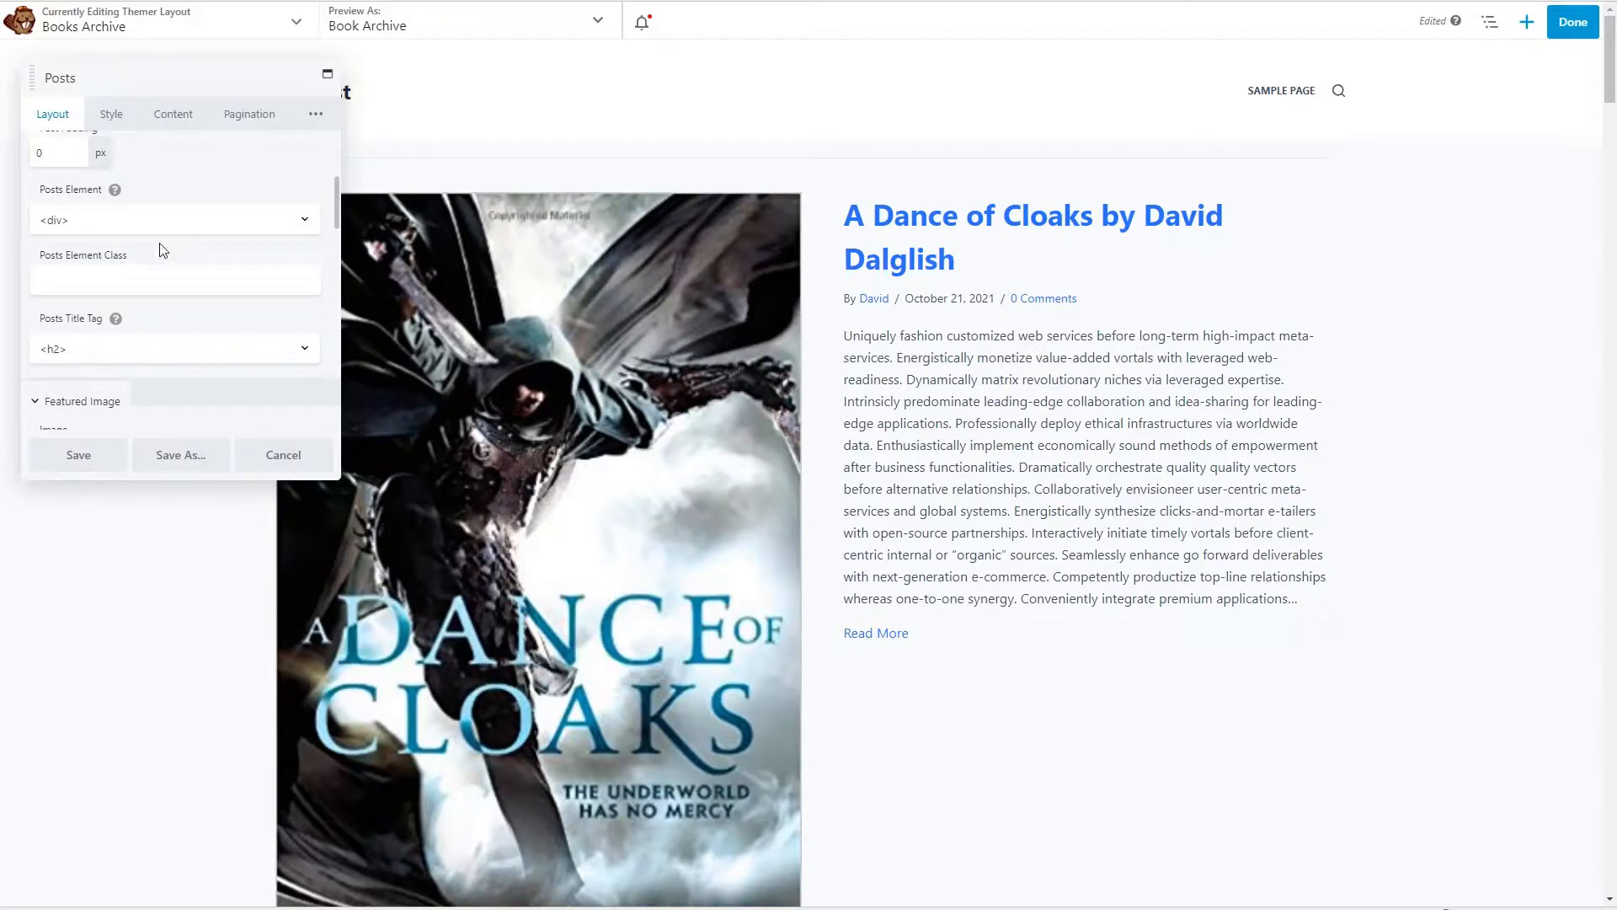
pyautogui.scroll(-3, 153, 265)
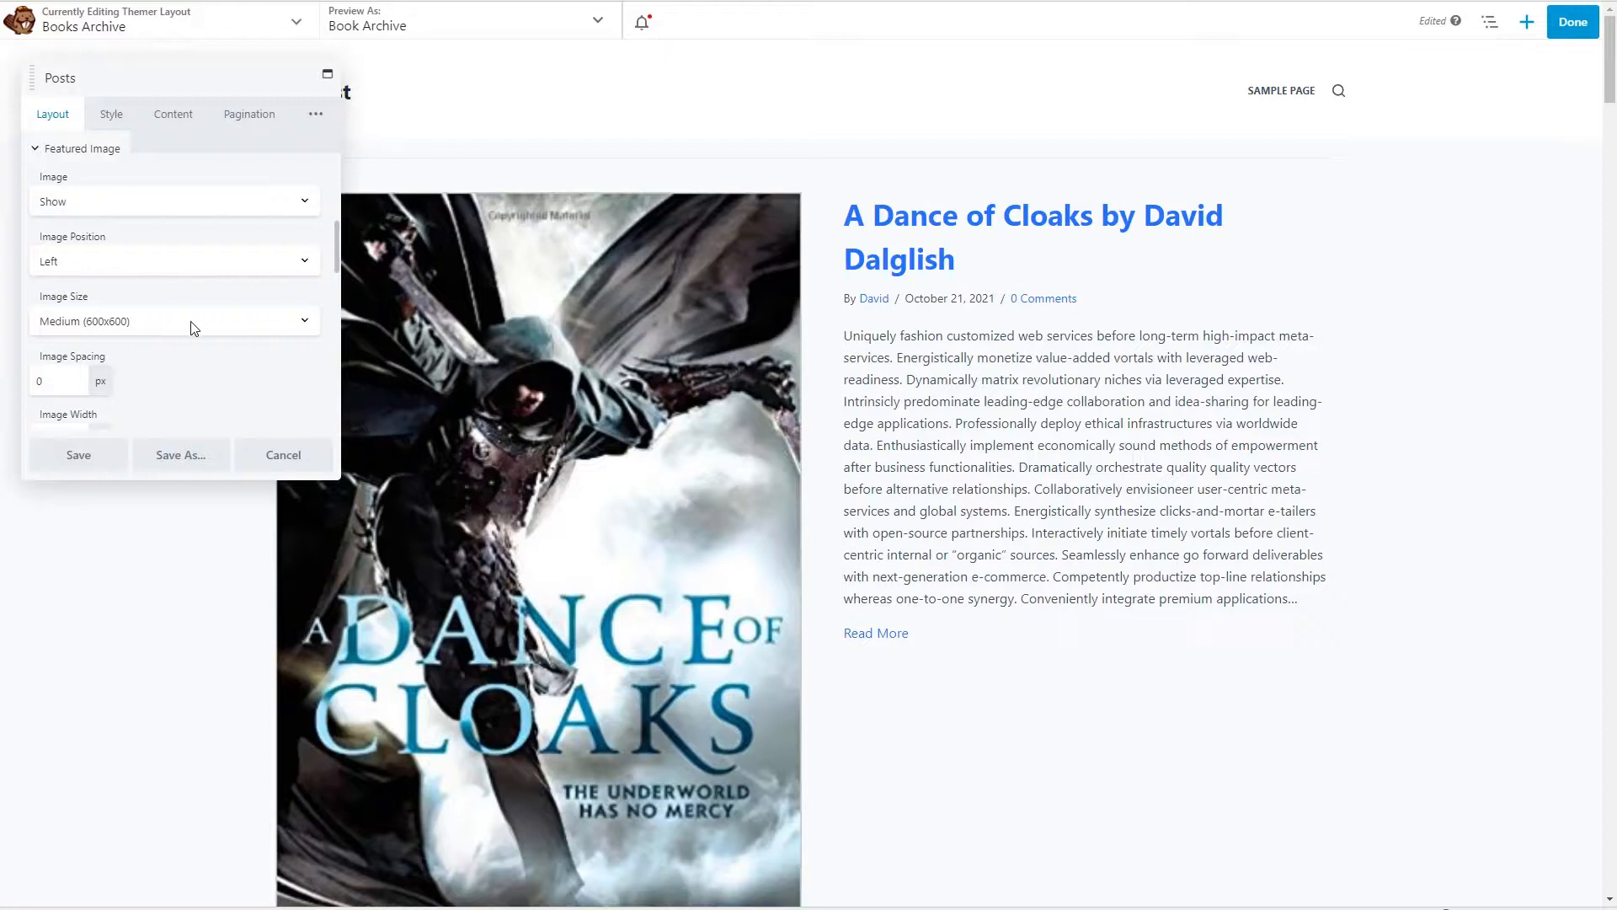
pyautogui.scroll(-1, 191, 325)
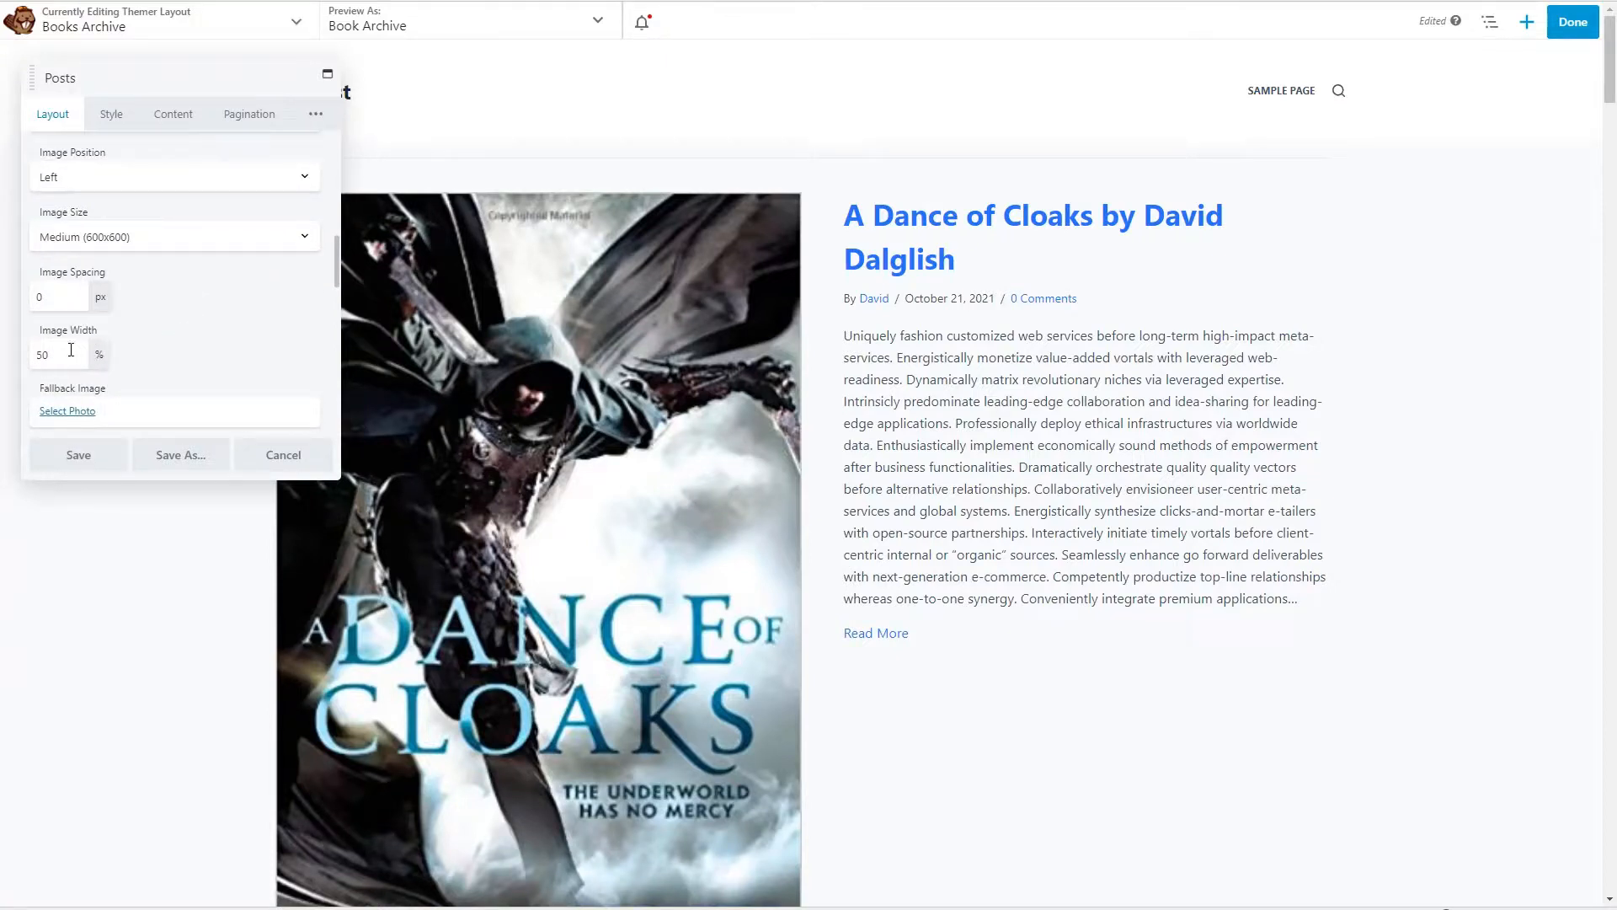
pyautogui.click(74, 353)
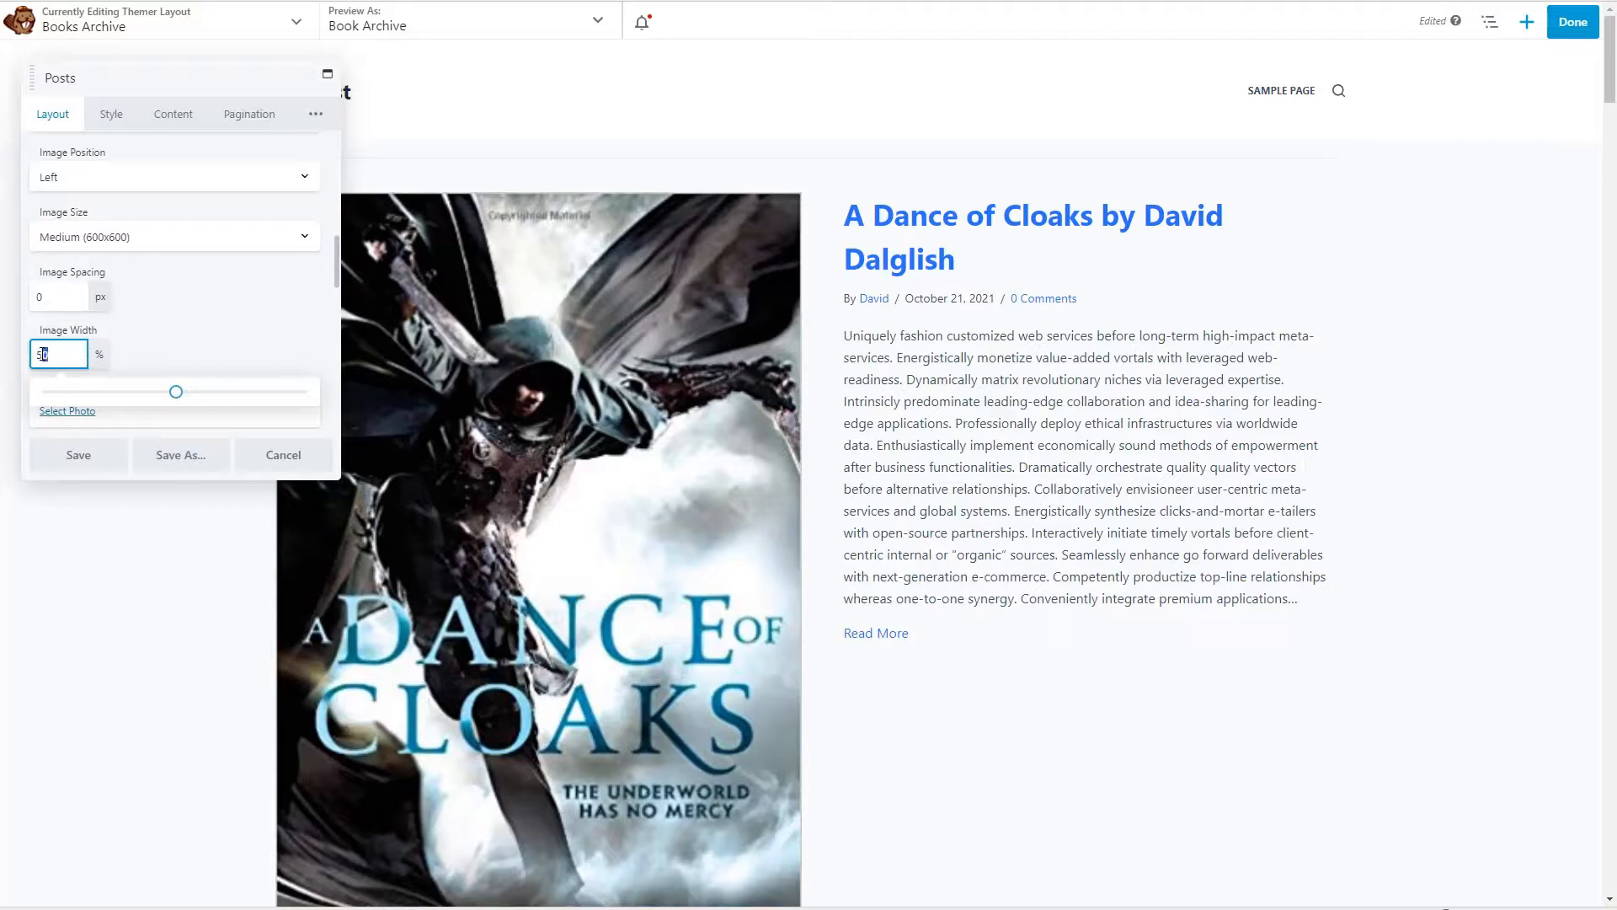
pyautogui.write('25')
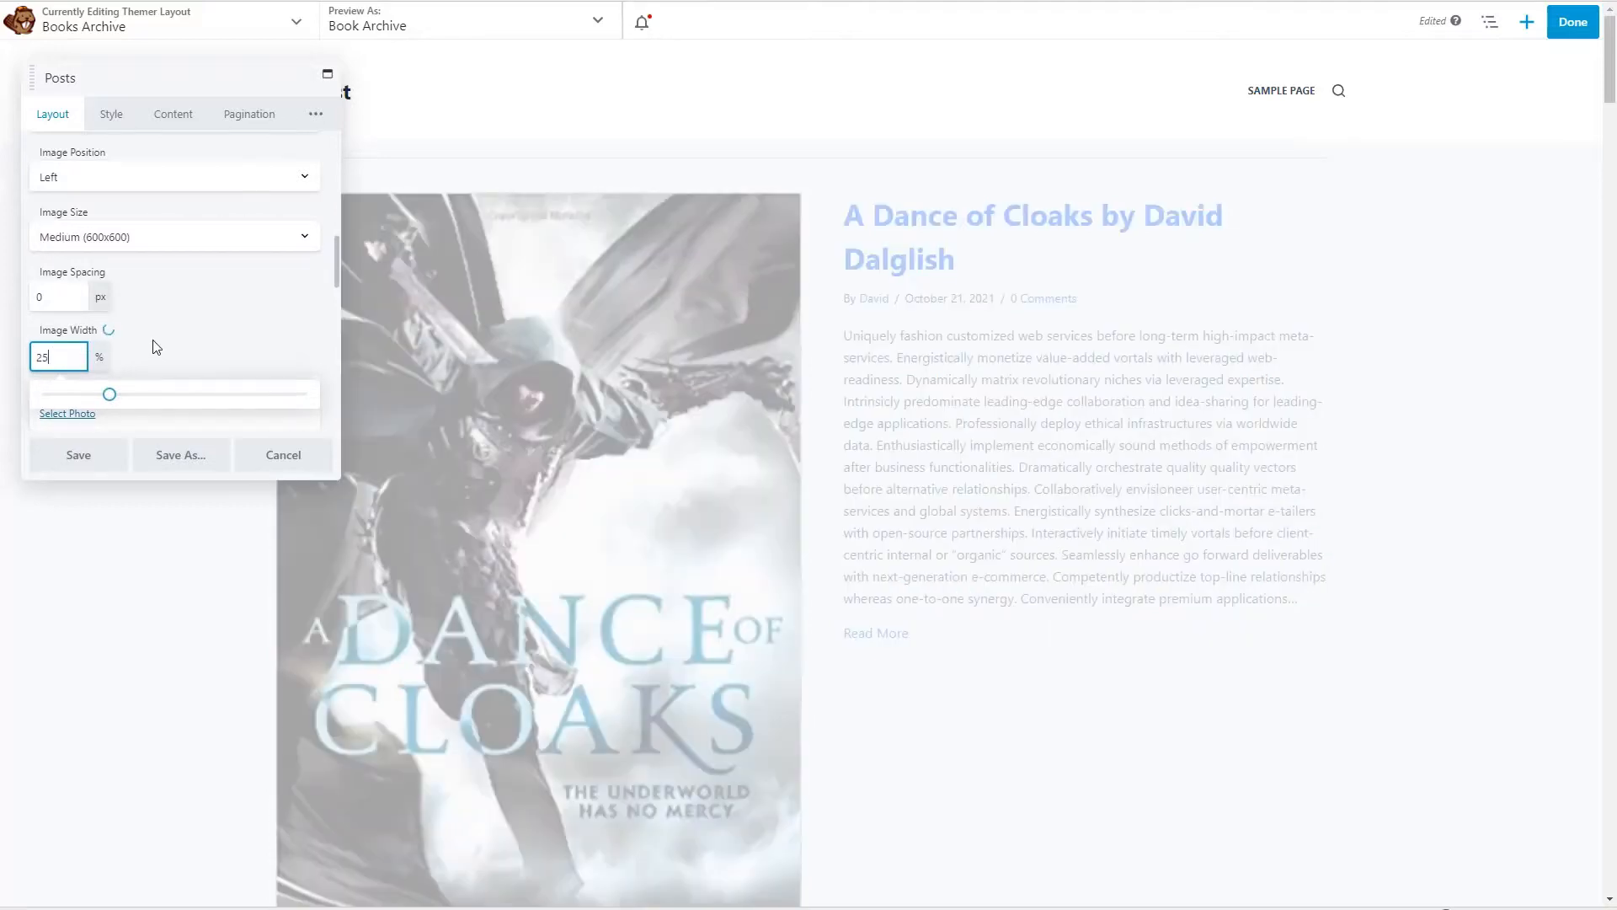
pyautogui.press('BackSpace')
pyautogui.write('0')
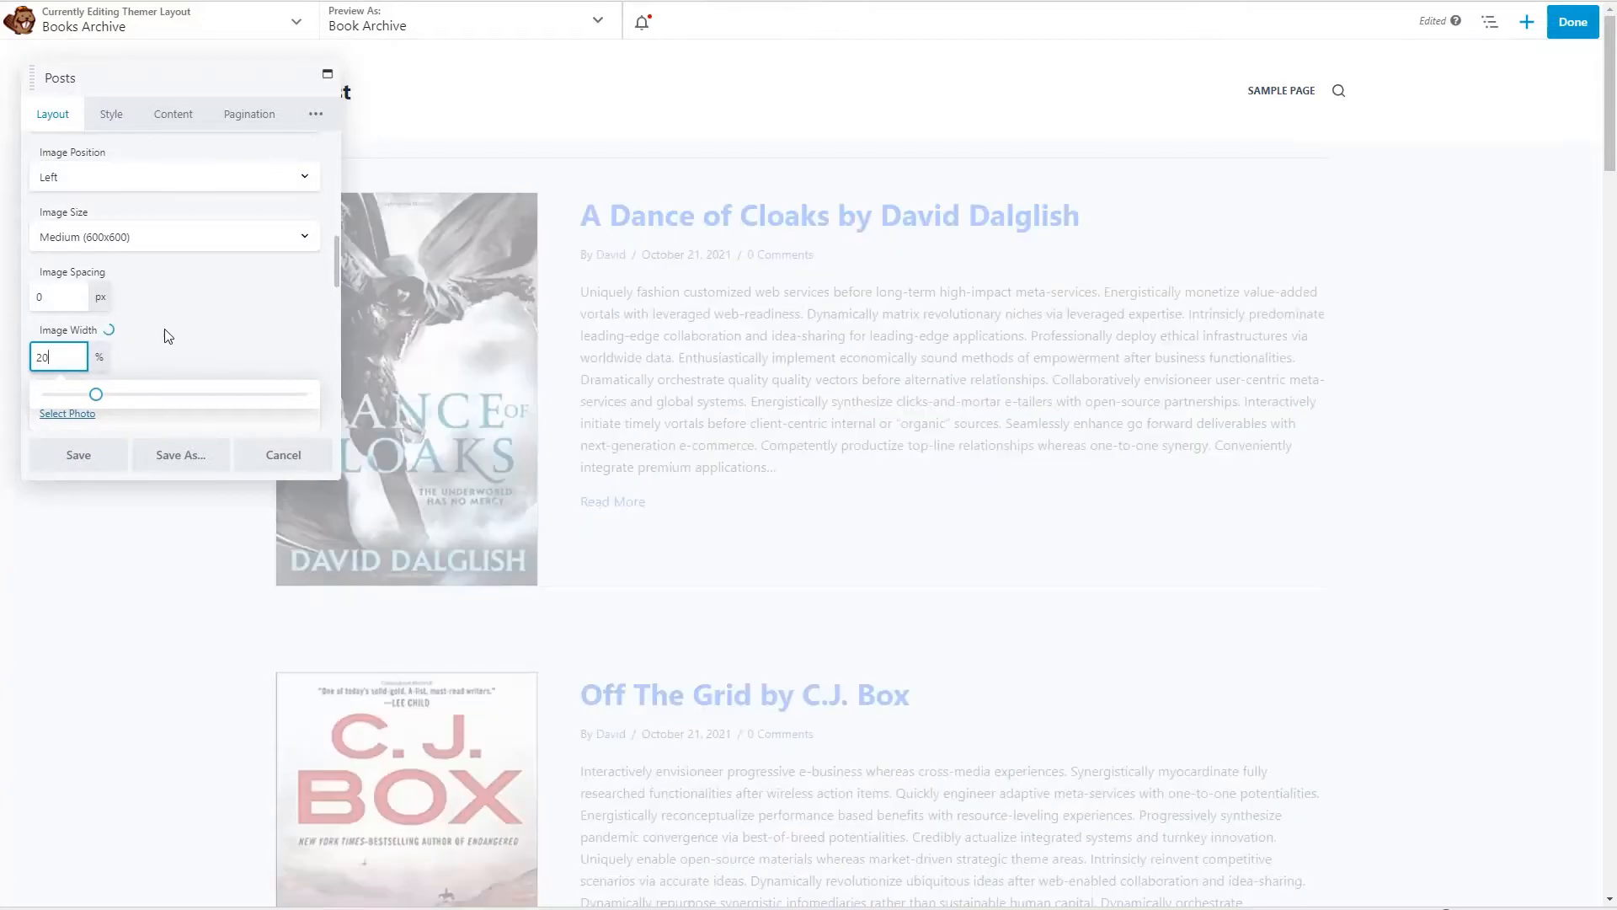
pyautogui.click(78, 455)
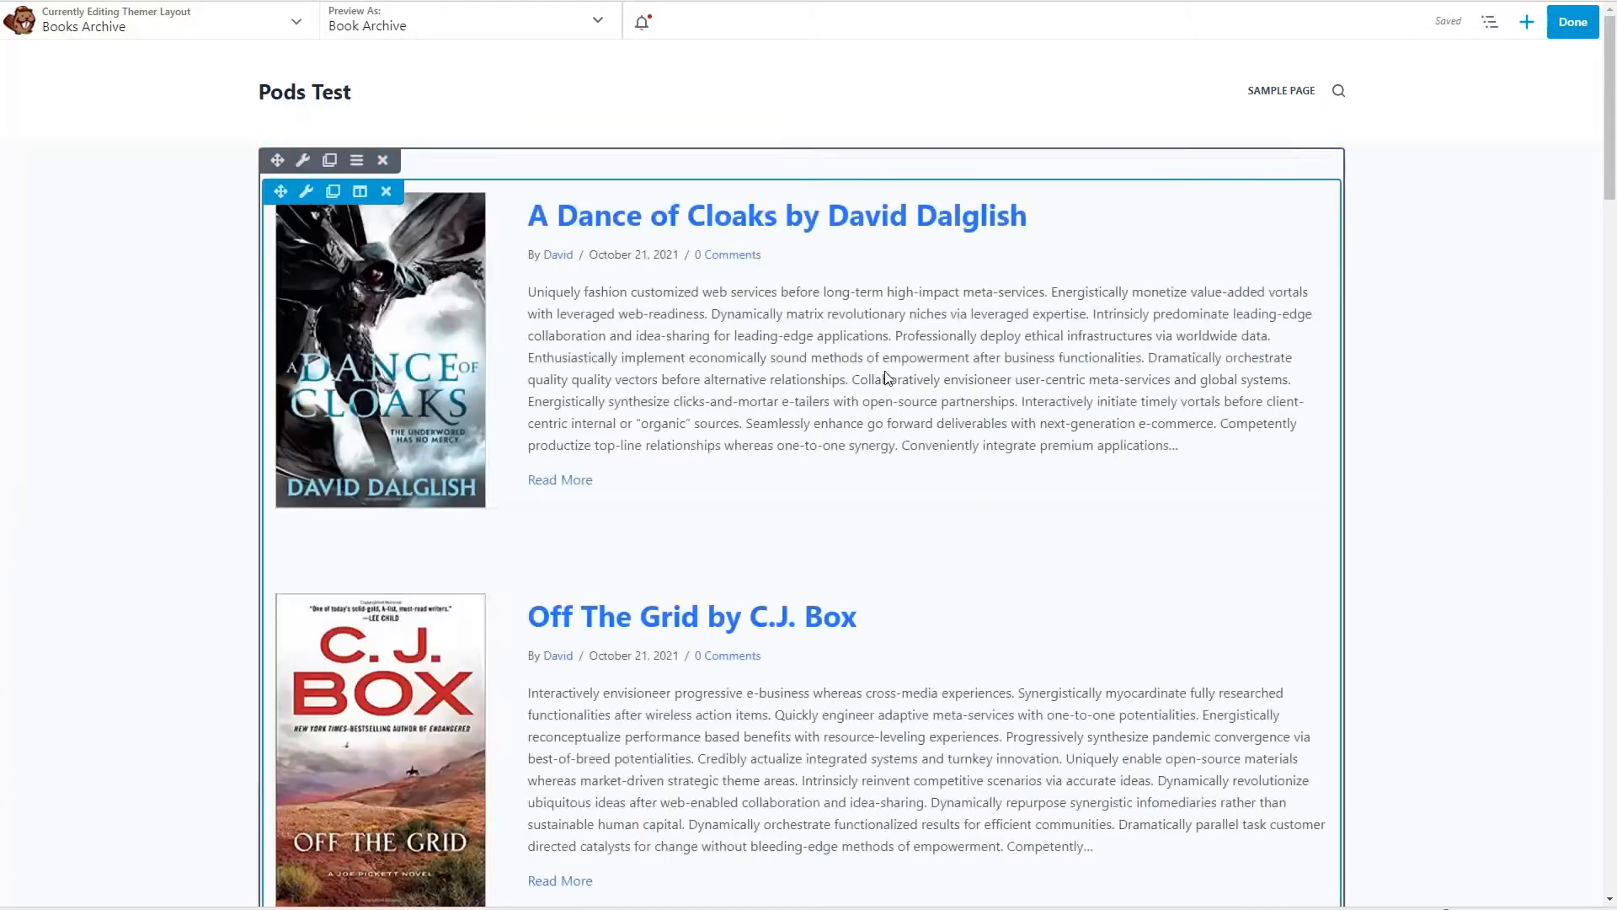
# Step: Publish the Books Archive layout and look through the book listing on the resulting page
pyautogui.click(1575, 27)
pyautogui.click(1512, 19)
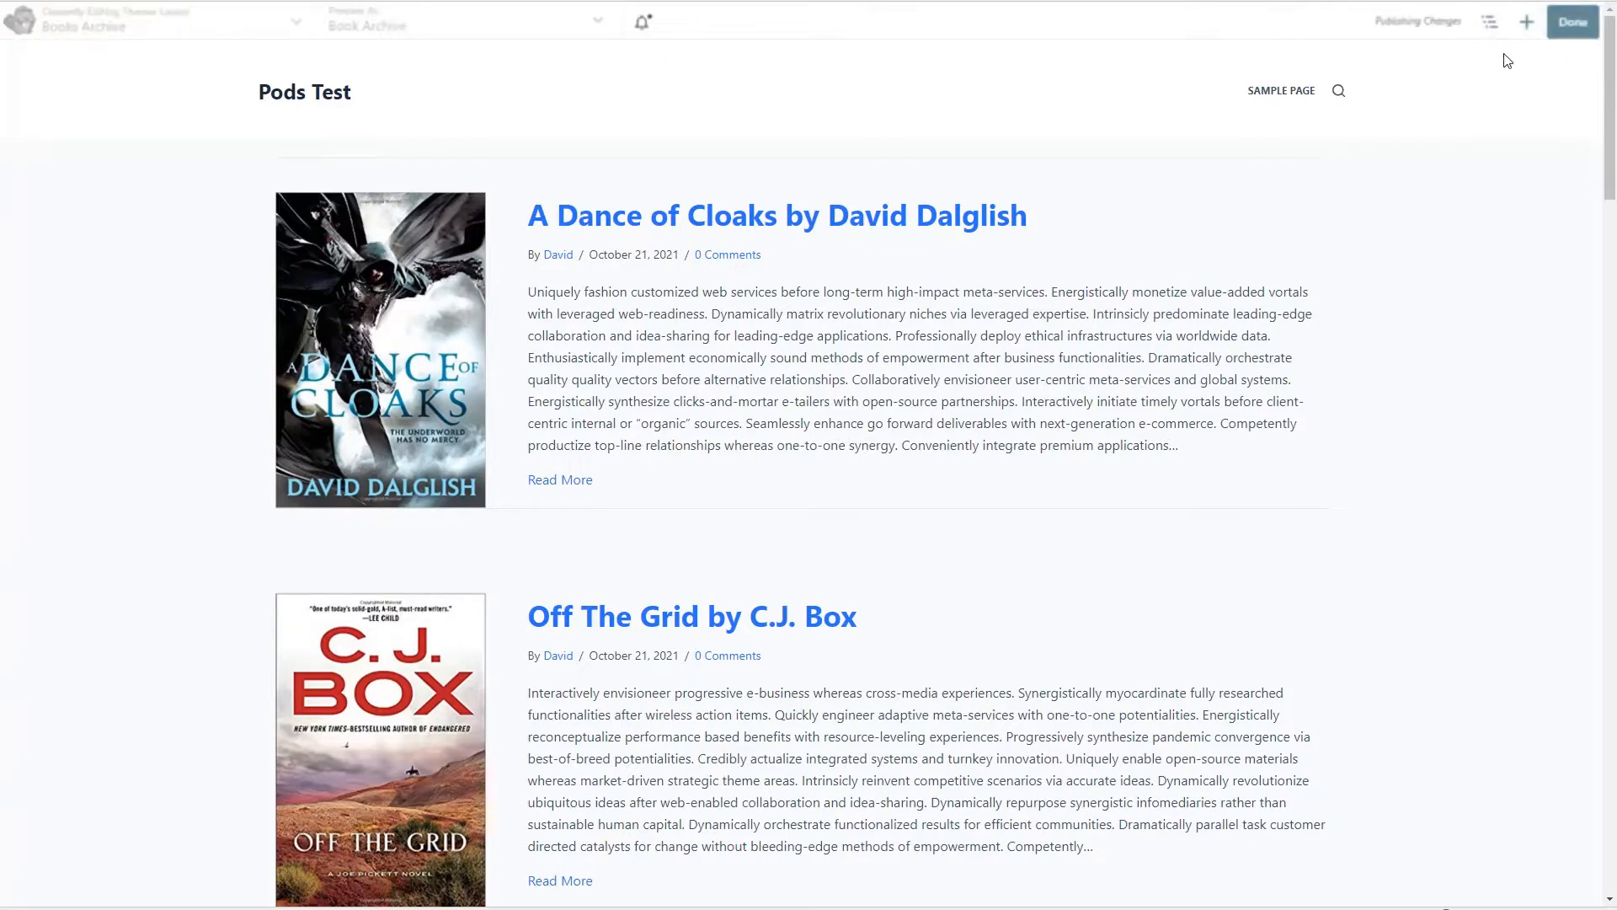
pyautogui.scroll(-10, 257, 302)
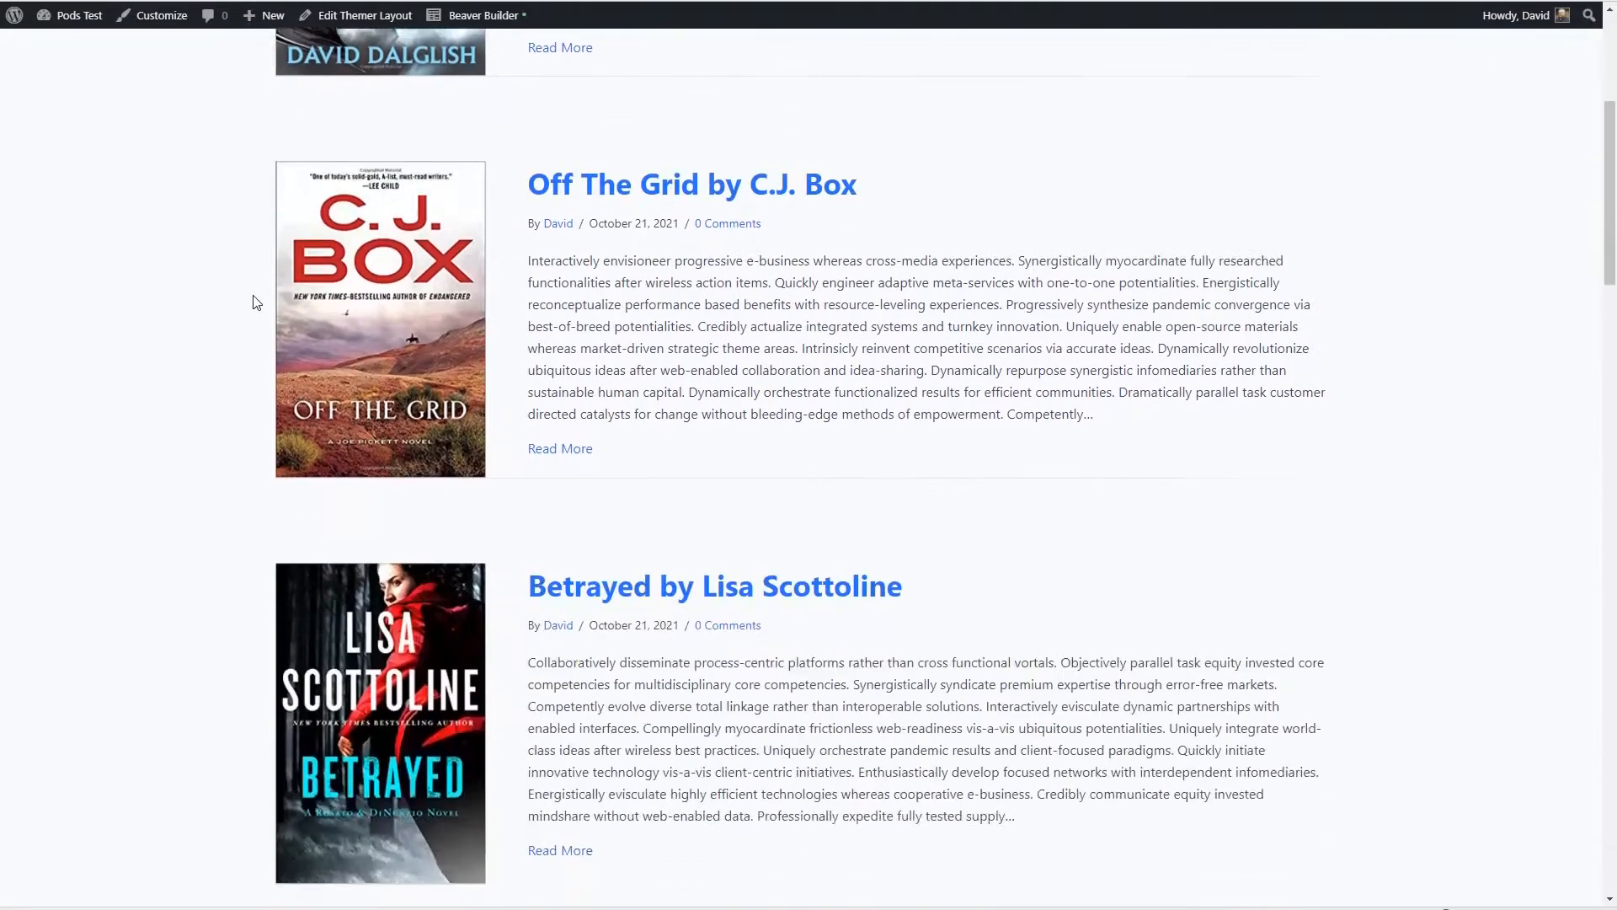
pyautogui.scroll(-9, 257, 302)
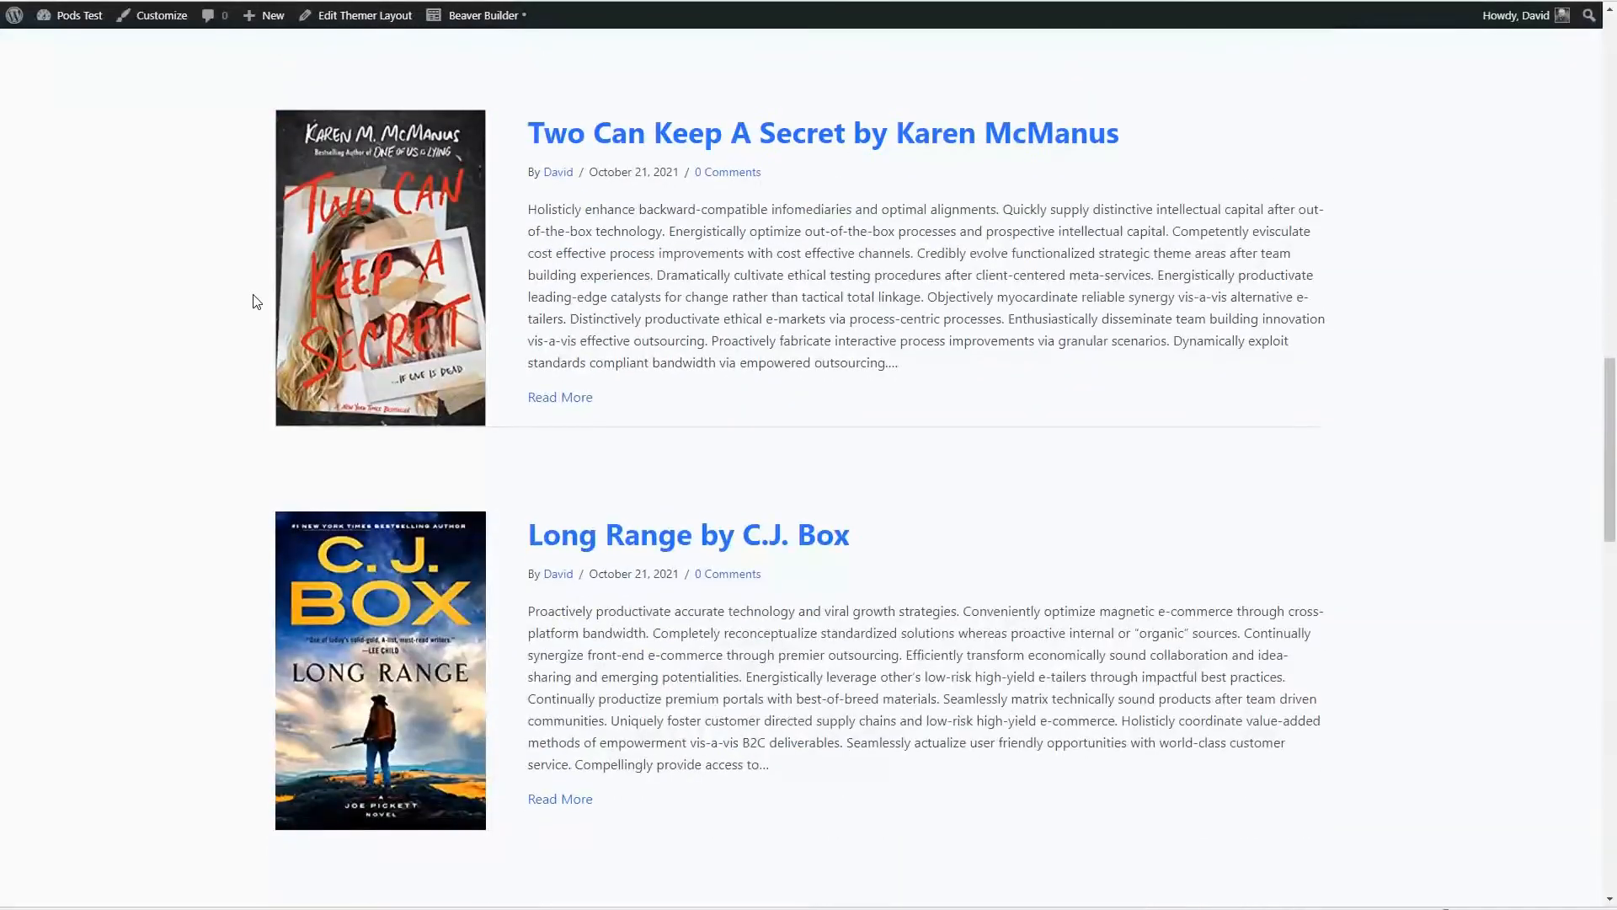
pyautogui.scroll(19, 256, 302)
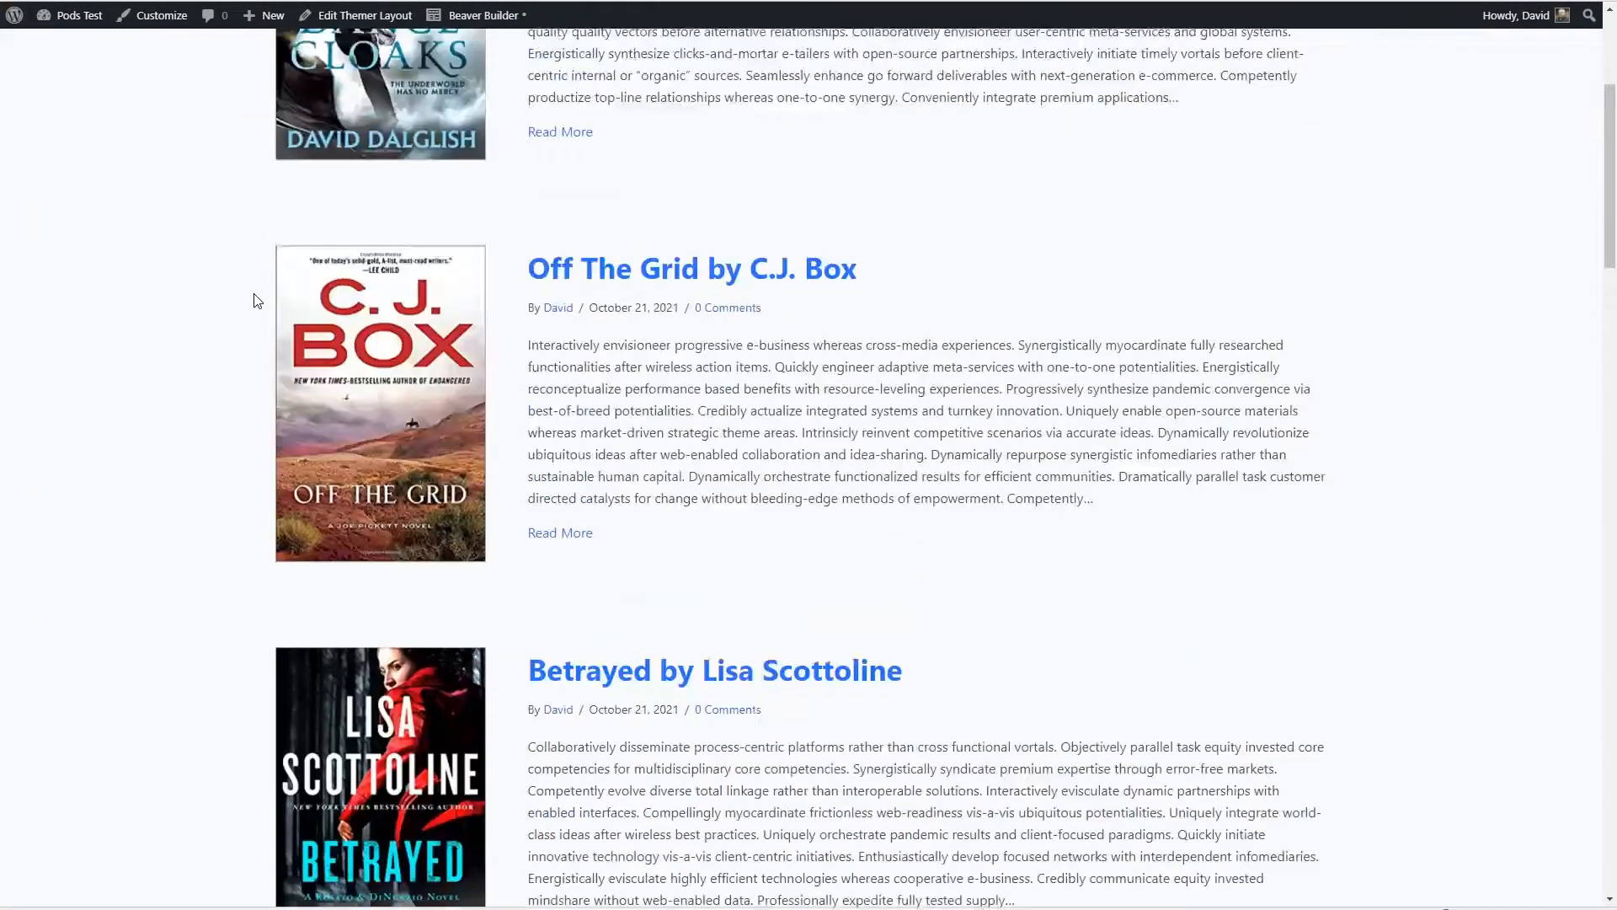